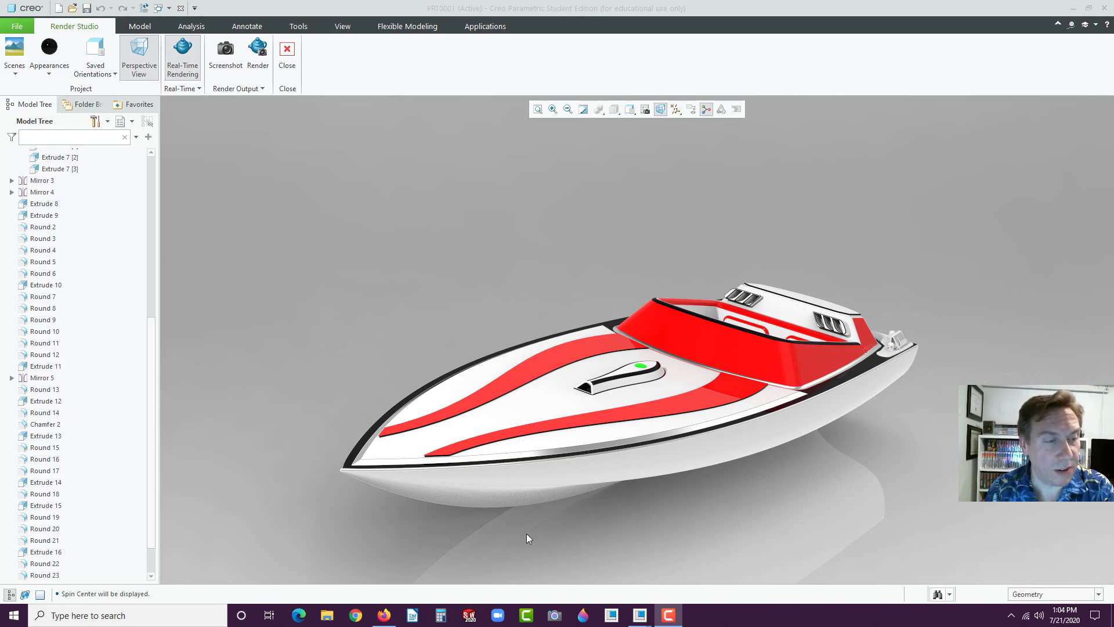
Turn off real-time rendering and inspect the finished boat from underneath and from above the deck.
{"action": "middle_click_drag", "start_coordinate": [666, 497], "coordinate": [673, 453]}
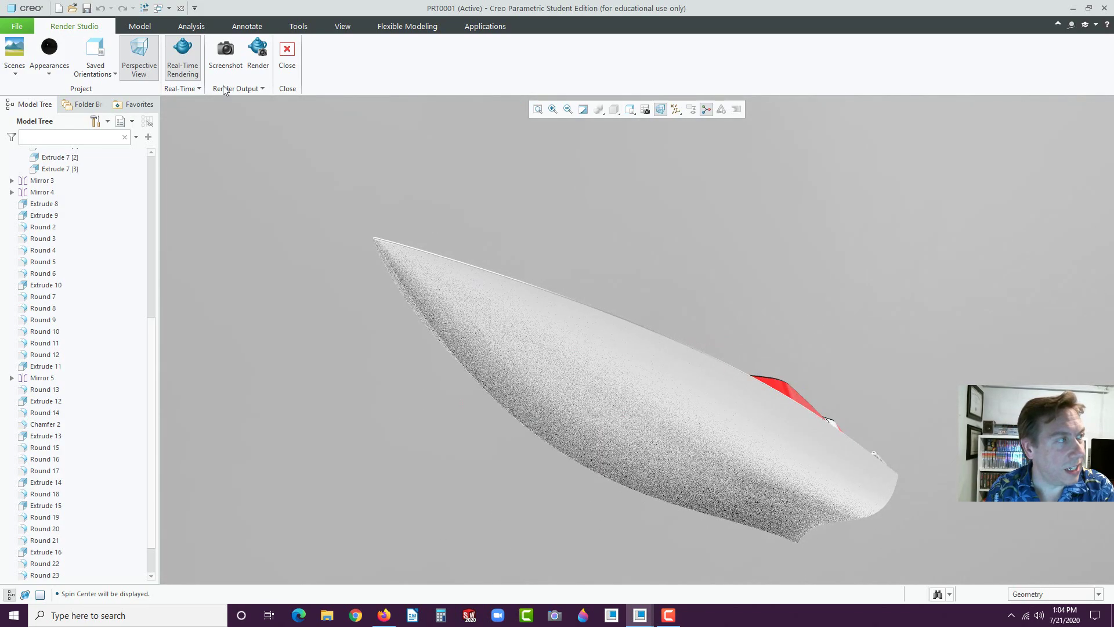
{"action": "left_click", "coordinate": [181, 57]}
{"action": "mouse_move", "coordinate": [601, 300]}
{"action": "middle_mouse_down"}
{"action": "mouse_move", "coordinate": [617, 338]}
{"action": "mouse_move", "coordinate": [557, 328]}
{"action": "mouse_move", "coordinate": [515, 269]}
{"action": "mouse_move", "coordinate": [576, 397]}
{"action": "mouse_move", "coordinate": [754, 420]}
{"action": "middle_mouse_up"}
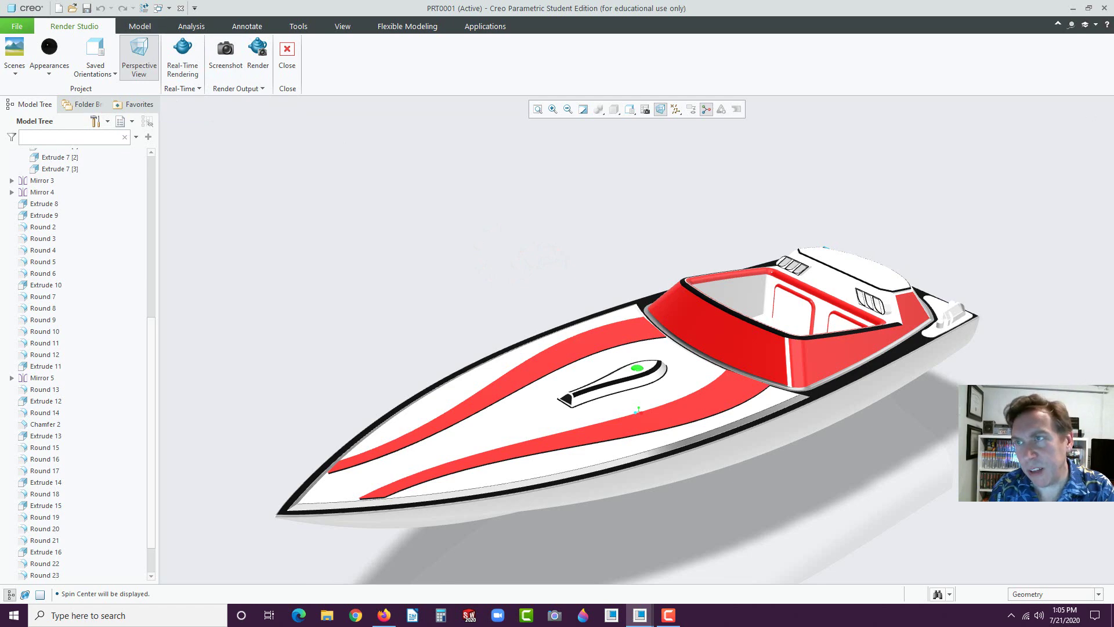
Switch to Firefox and open the Instructional Manuals page of the vertanux1 website in a new tab.
{"action": "key", "text": "alt+Tab"}
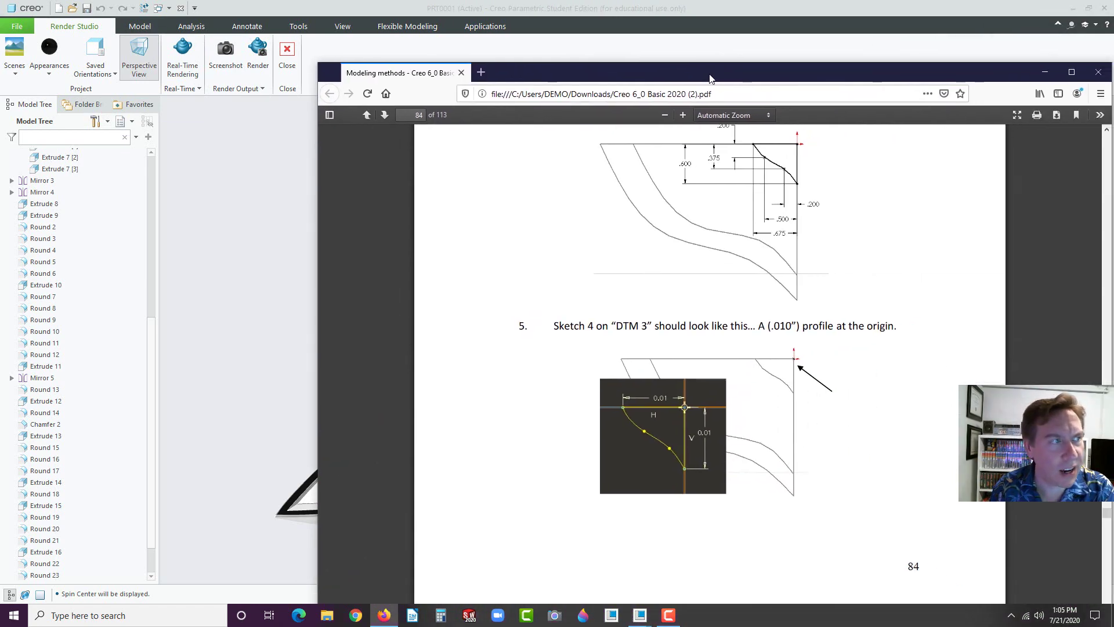
{"action": "left_click_drag", "start_coordinate": [710, 79], "coordinate": [704, 70]}
{"action": "left_click", "coordinate": [474, 65]}
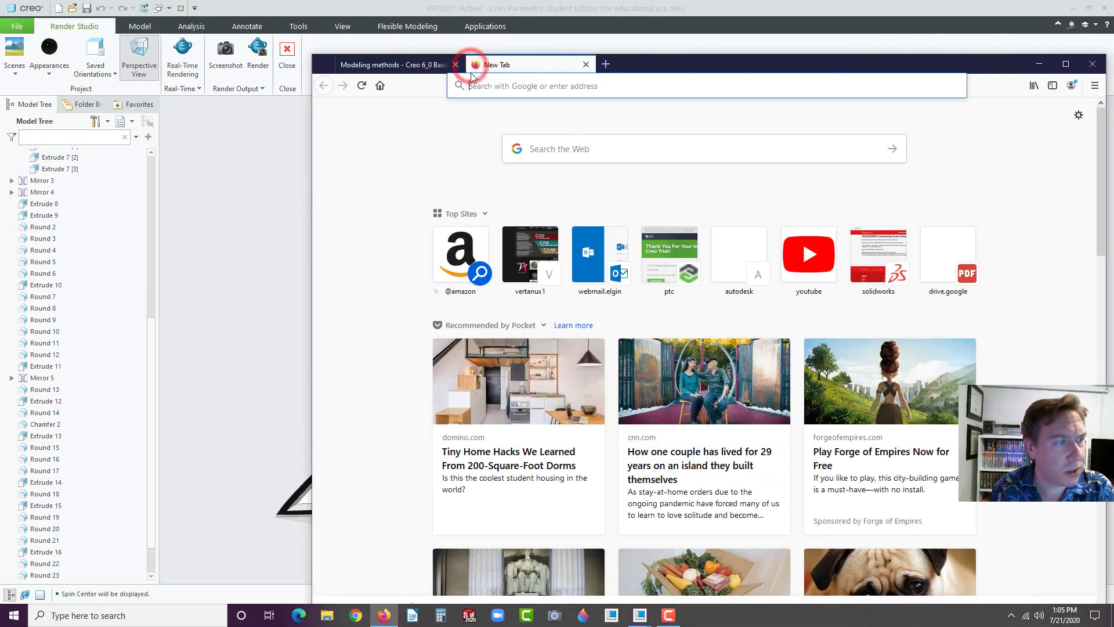
{"action": "left_click", "coordinate": [522, 255]}
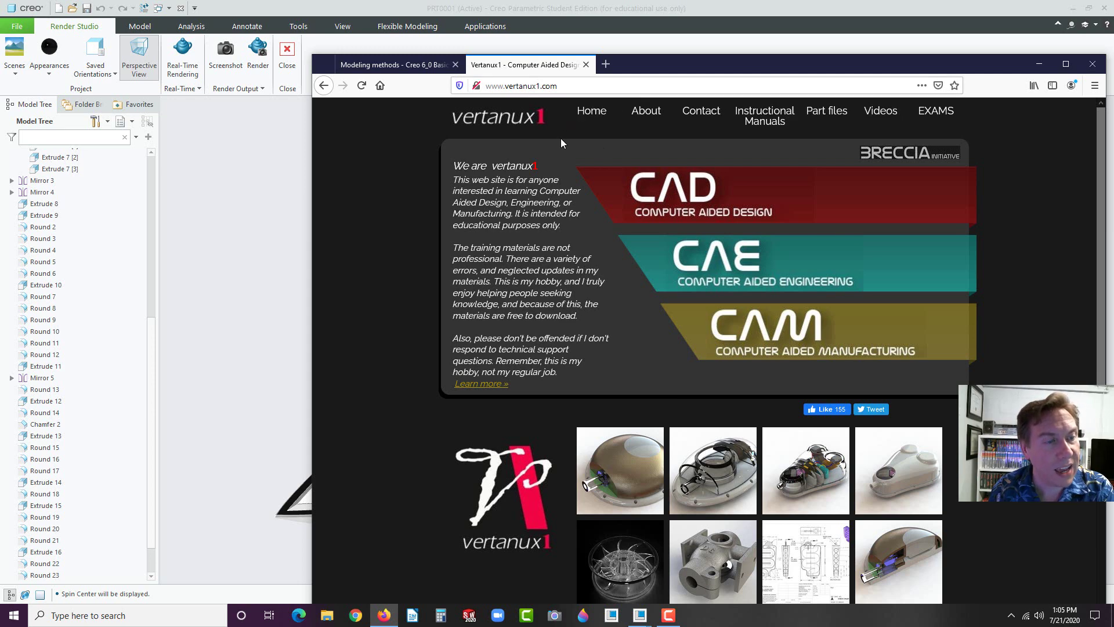
{"action": "left_click", "coordinate": [765, 116]}
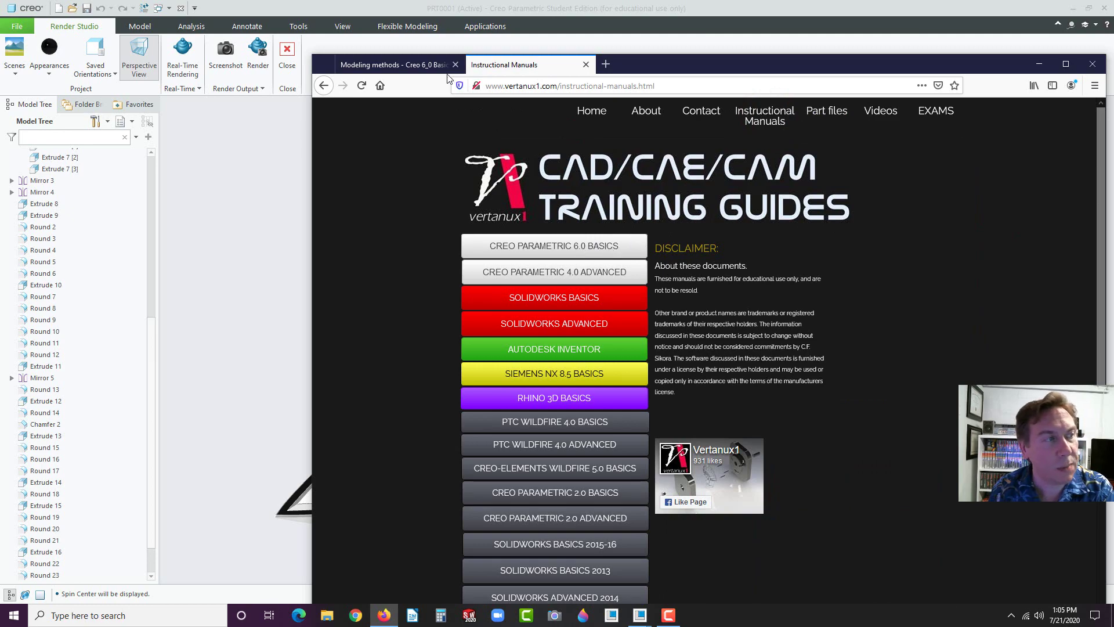
Review Exercise 8, Swept Blend/Lofting, in the Creo 6_0 Basic 2020 PDF, including the datum plane offsets and sketch profiles.
{"action": "left_click", "coordinate": [412, 65]}
{"action": "scroll", "coordinate": [813, 313], "scroll_direction": "up", "scroll_amount": 4}
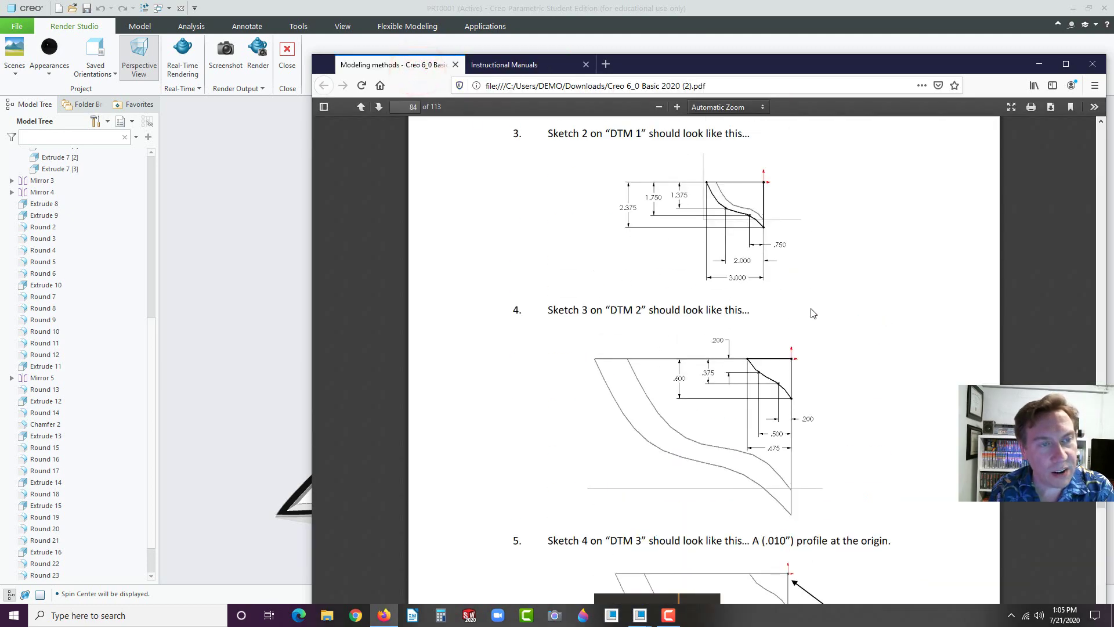
{"action": "scroll", "coordinate": [813, 313], "scroll_direction": "up", "scroll_amount": 15}
{"action": "scroll", "coordinate": [810, 317], "scroll_direction": "down", "scroll_amount": 5}
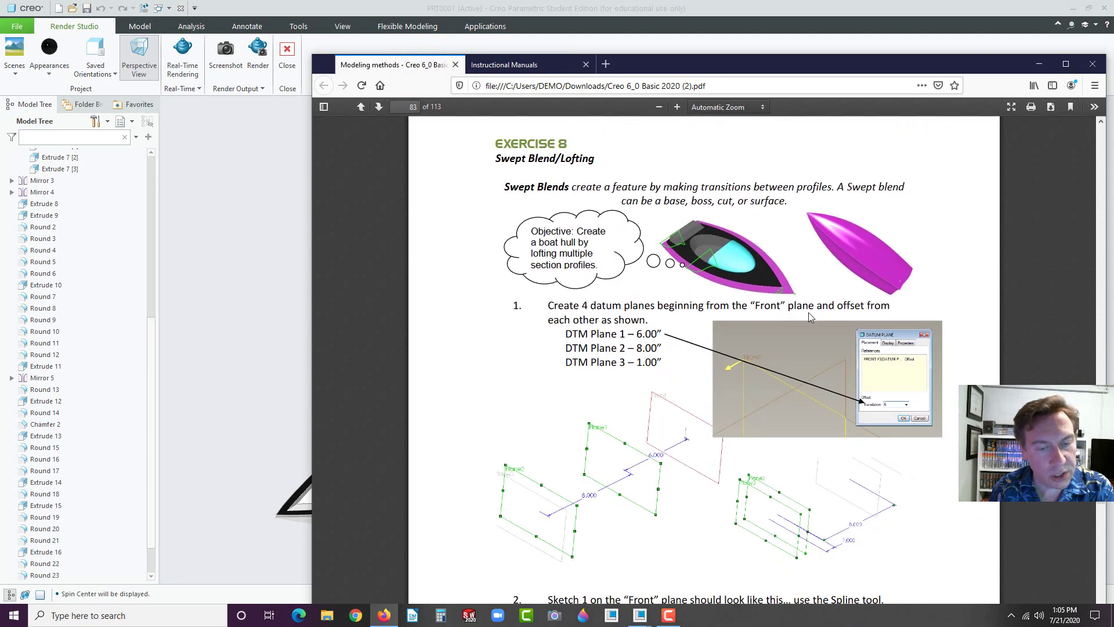
{"action": "scroll", "coordinate": [809, 313], "scroll_direction": "down", "scroll_amount": 5}
{"action": "scroll", "coordinate": [808, 314], "scroll_direction": "up", "scroll_amount": 3}
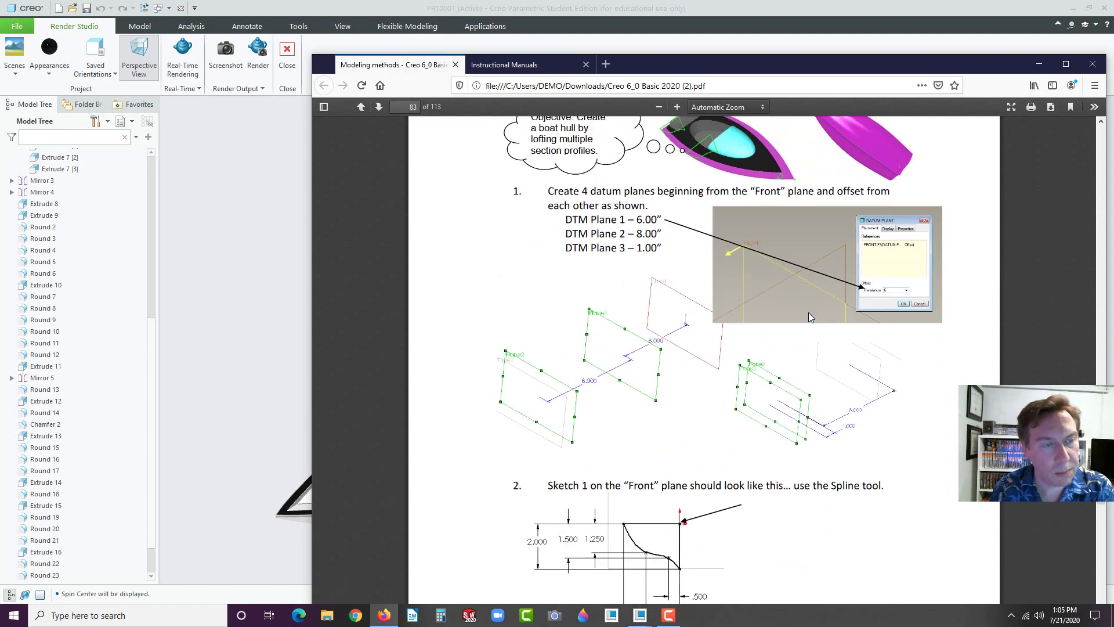
{"action": "scroll", "coordinate": [808, 313], "scroll_direction": "up", "scroll_amount": 2}
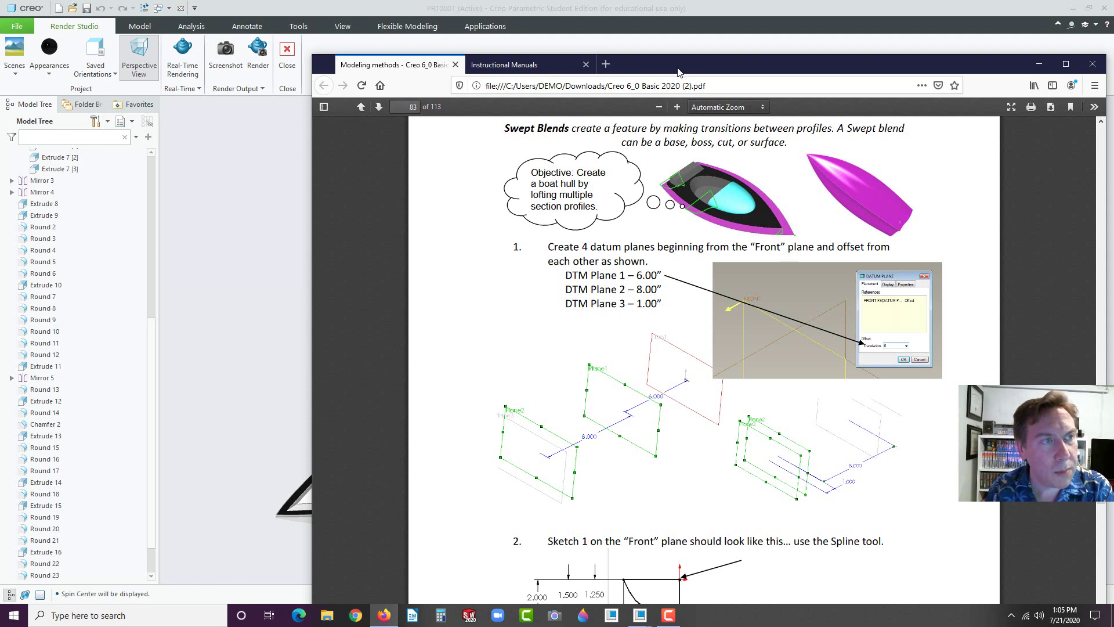
{"action": "mouse_move", "coordinate": [677, 70]}
{"action": "left_mouse_down"}
{"action": "mouse_move", "coordinate": [714, 77]}
{"action": "mouse_move", "coordinate": [713, 67]}
{"action": "left_mouse_up"}
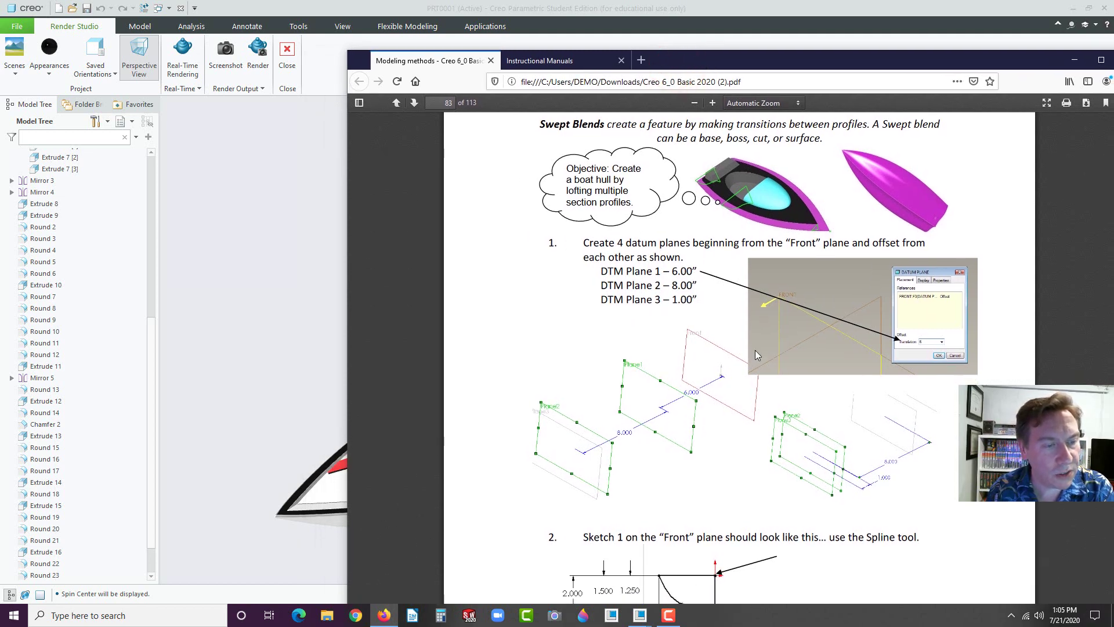
{"action": "scroll", "coordinate": [754, 349], "scroll_direction": "down", "scroll_amount": 5}
{"action": "scroll", "coordinate": [684, 337], "scroll_direction": "down", "scroll_amount": 10}
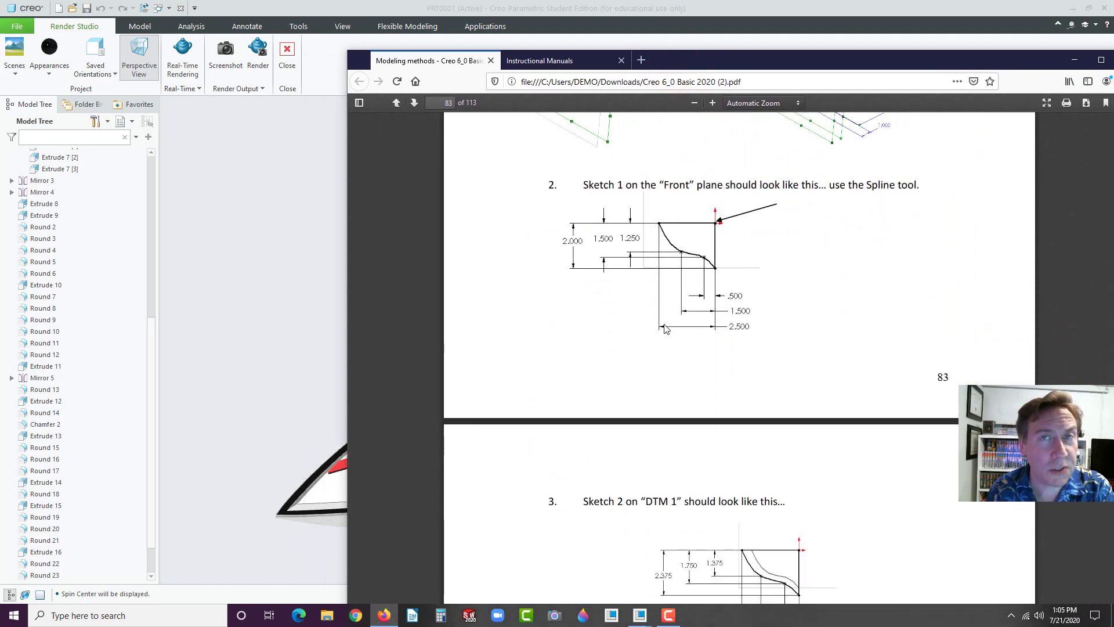
{"action": "scroll", "coordinate": [761, 389], "scroll_direction": "up", "scroll_amount": 20}
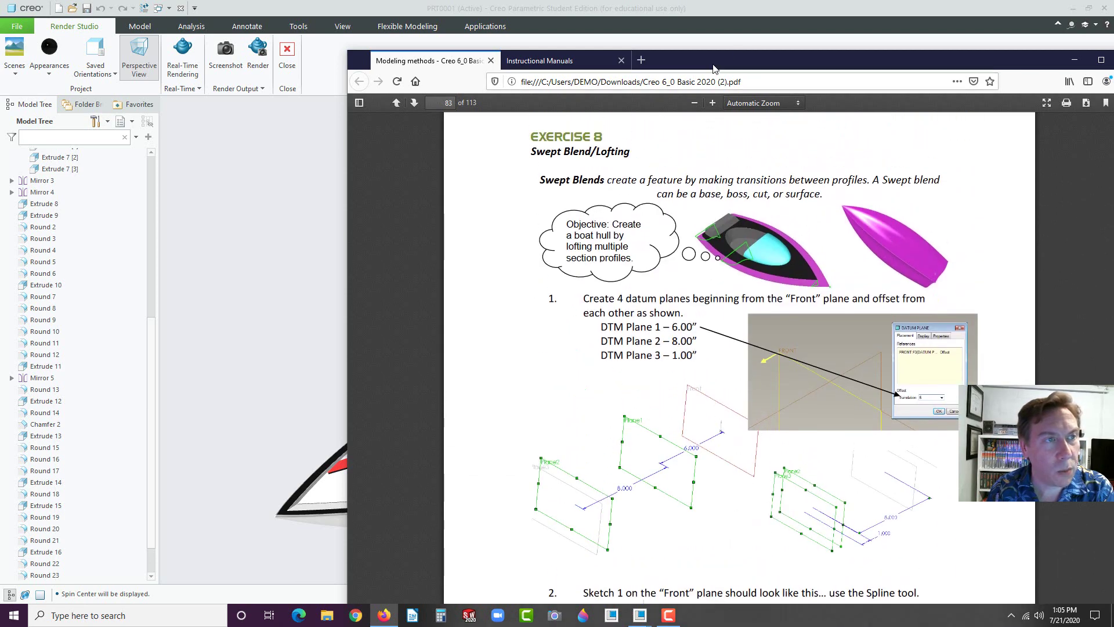
{"action": "left_click", "coordinate": [573, 179]}
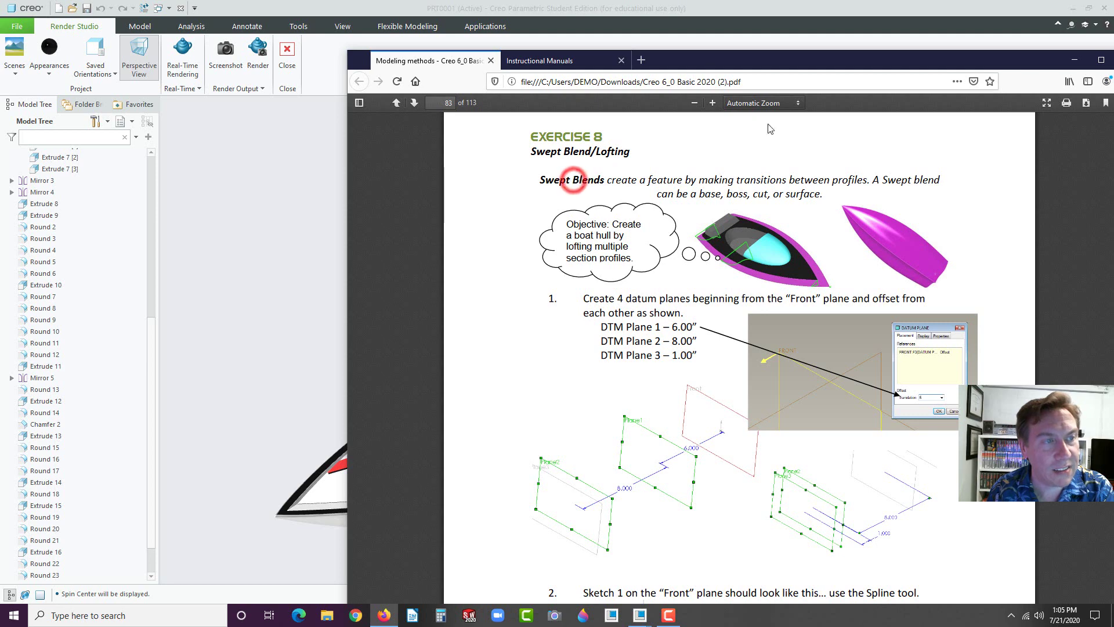
Switch back to Creo Parametric, locate Swept Blend 1 in the boat's feature history and close Render Studio.
{"action": "left_click", "coordinate": [747, 60]}
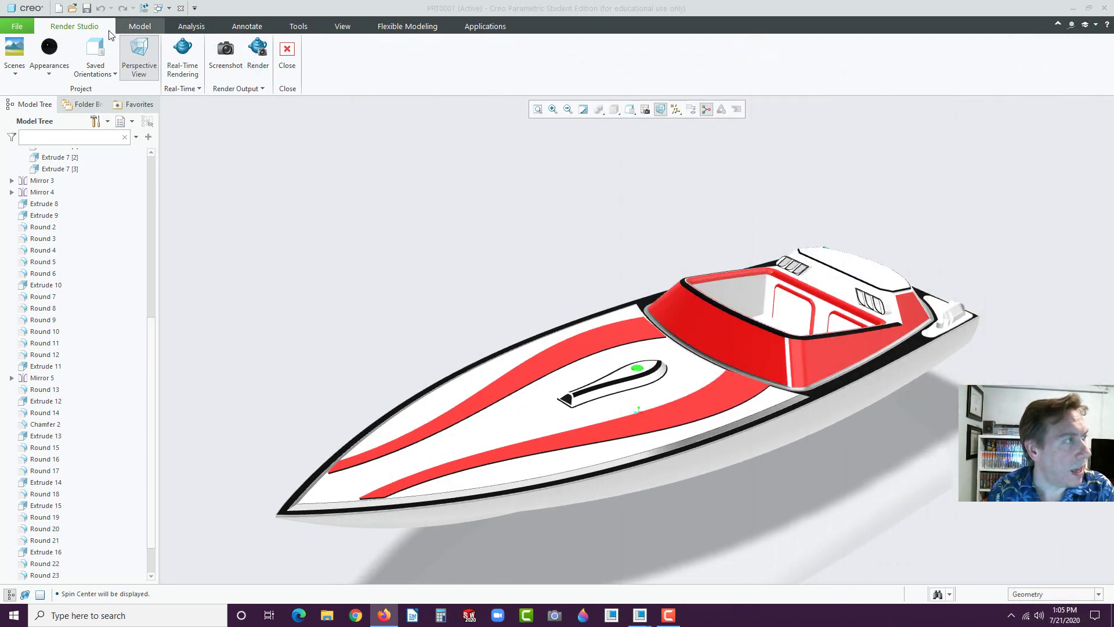
{"action": "middle_click_drag", "start_coordinate": [459, 318], "coordinate": [592, 316]}
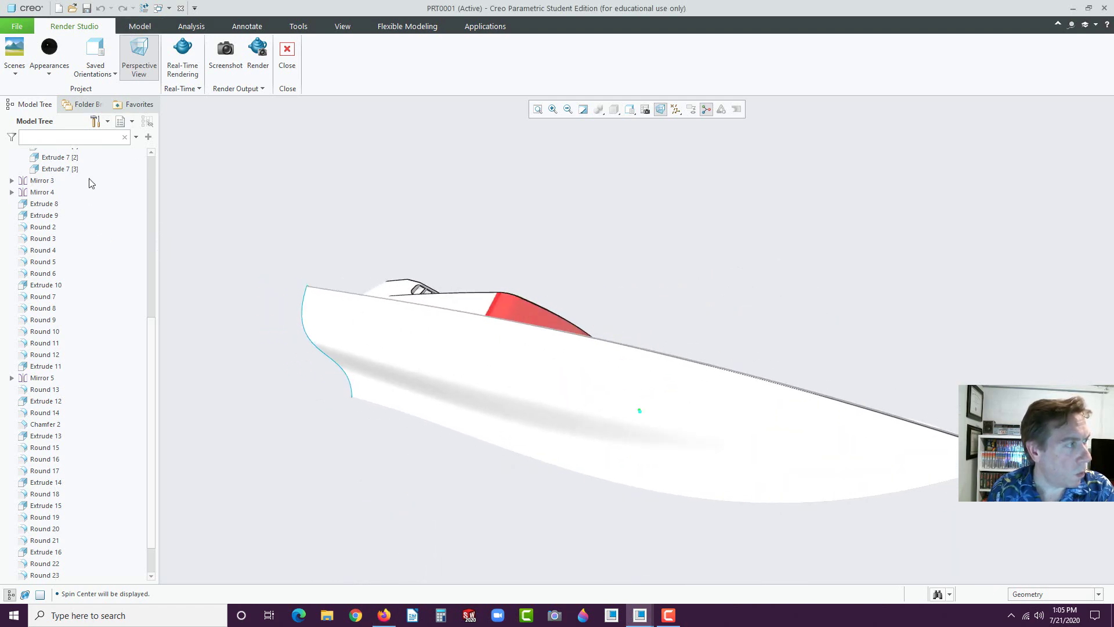
{"action": "left_click", "coordinate": [150, 176]}
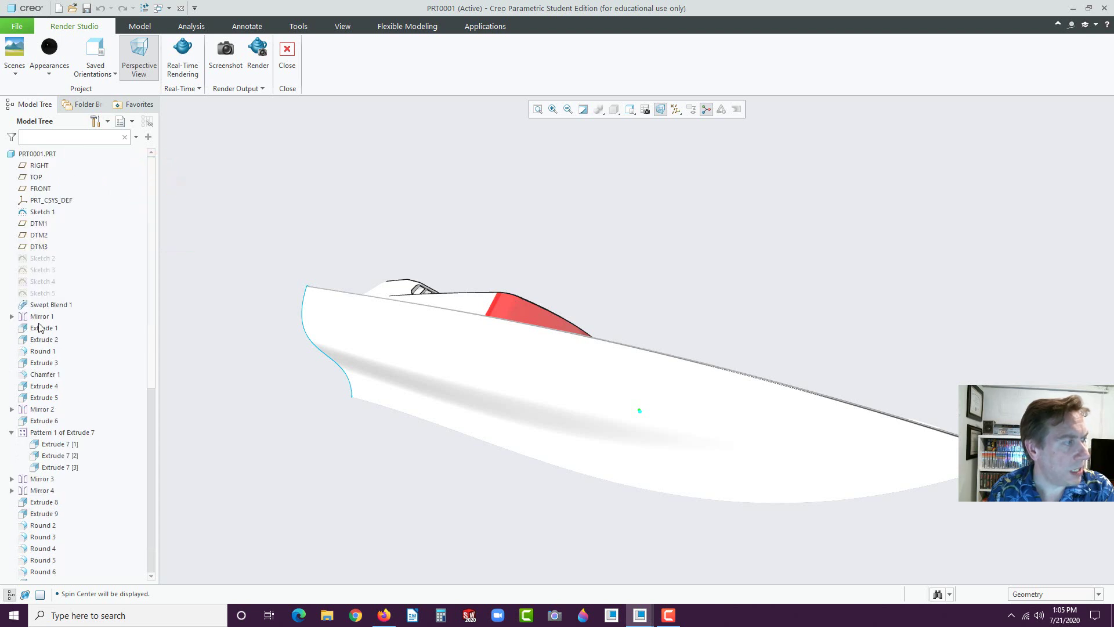
{"action": "left_click", "coordinate": [28, 306]}
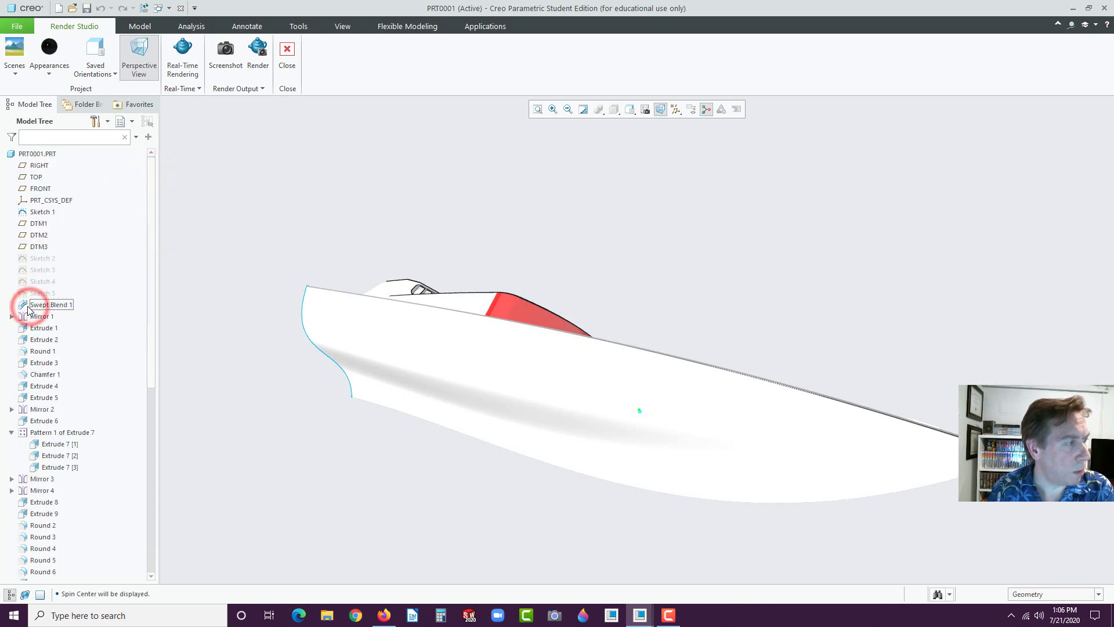
{"action": "right_click", "coordinate": [26, 307]}
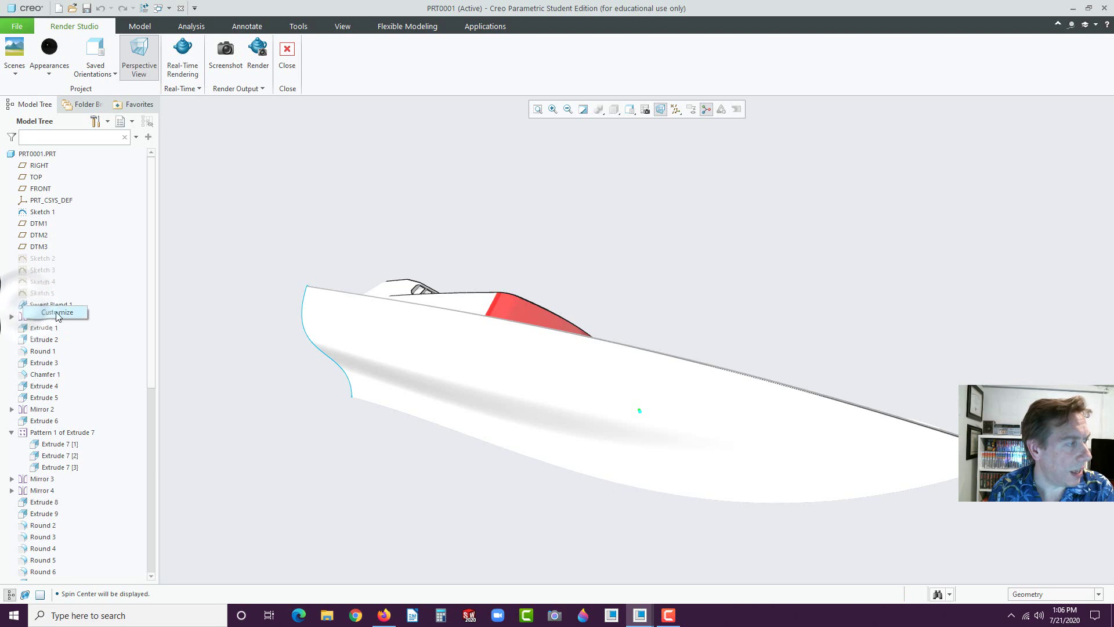
{"action": "left_click", "coordinate": [110, 301]}
{"action": "left_click", "coordinate": [285, 50]}
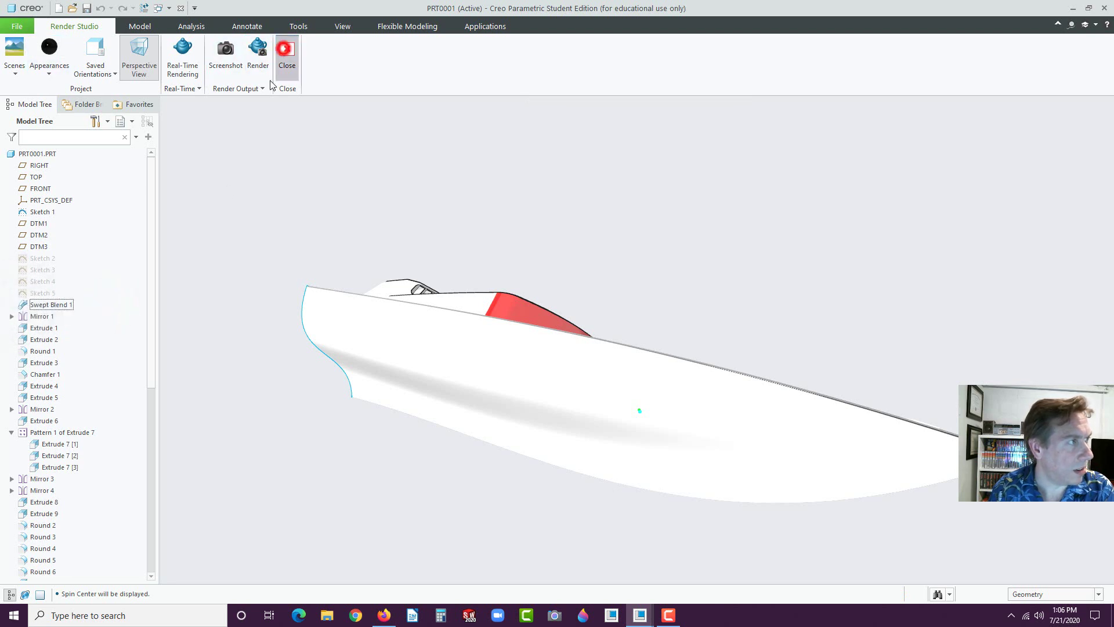
Open the definition of Swept Blend 1, examine its four sections and origin trajectory, and accept it without edits.
{"action": "right_click", "coordinate": [39, 308]}
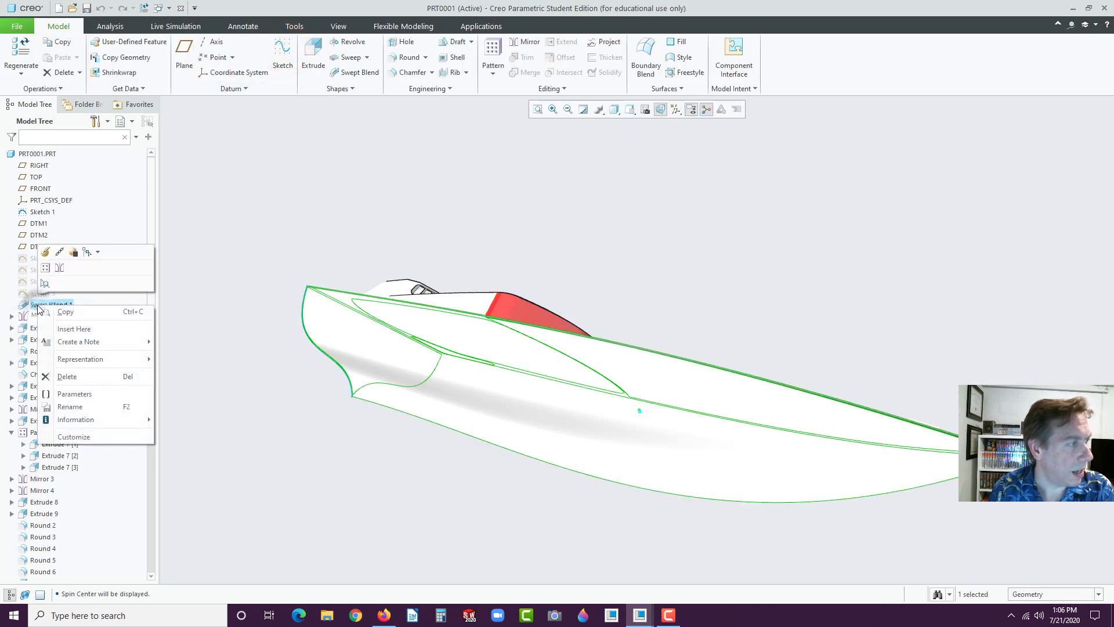
{"action": "left_click", "coordinate": [46, 251]}
{"action": "middle_click_drag", "start_coordinate": [614, 325], "coordinate": [559, 352]}
{"action": "scroll", "coordinate": [667, 471], "scroll_direction": "up", "scroll_amount": 2}
{"action": "scroll", "coordinate": [671, 473], "scroll_direction": "down", "scroll_amount": 2}
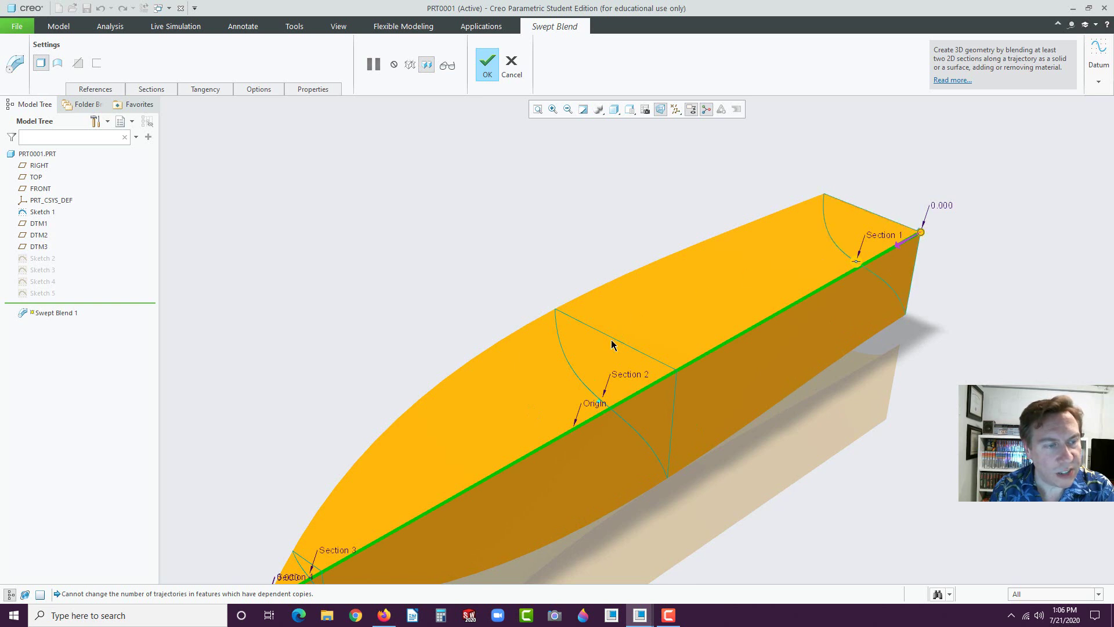
{"action": "scroll", "coordinate": [544, 387], "scroll_direction": "down", "scroll_amount": 3}
{"action": "scroll", "coordinate": [442, 534], "scroll_direction": "up", "scroll_amount": 1}
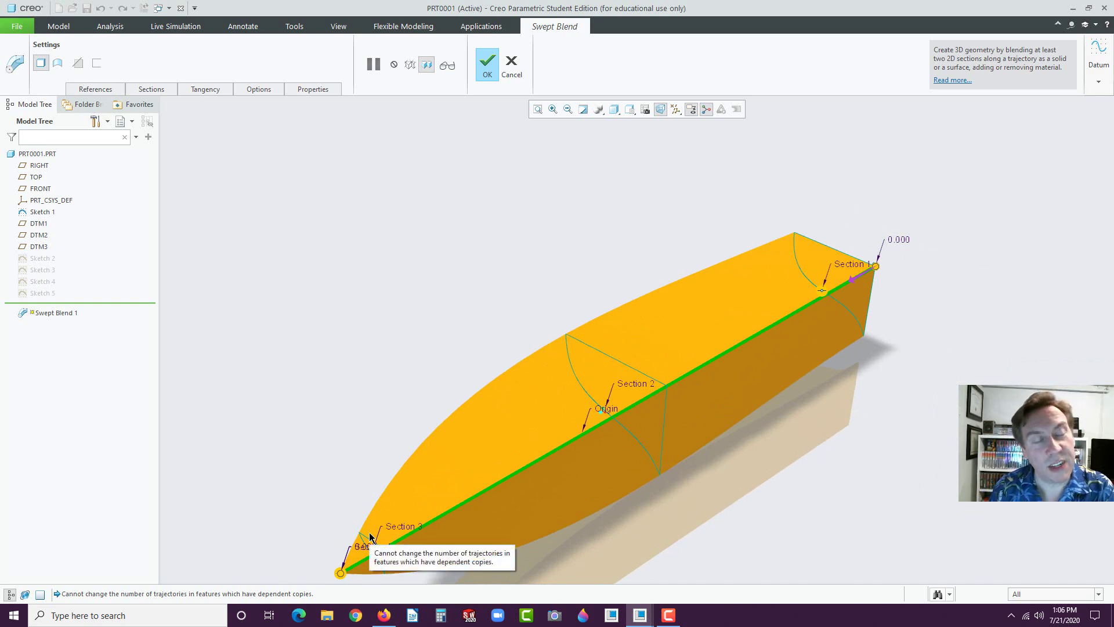
{"action": "mouse_move", "coordinate": [767, 458]}
{"action": "middle_mouse_down"}
{"action": "mouse_move", "coordinate": [855, 429]}
{"action": "mouse_move", "coordinate": [767, 453]}
{"action": "middle_mouse_up"}
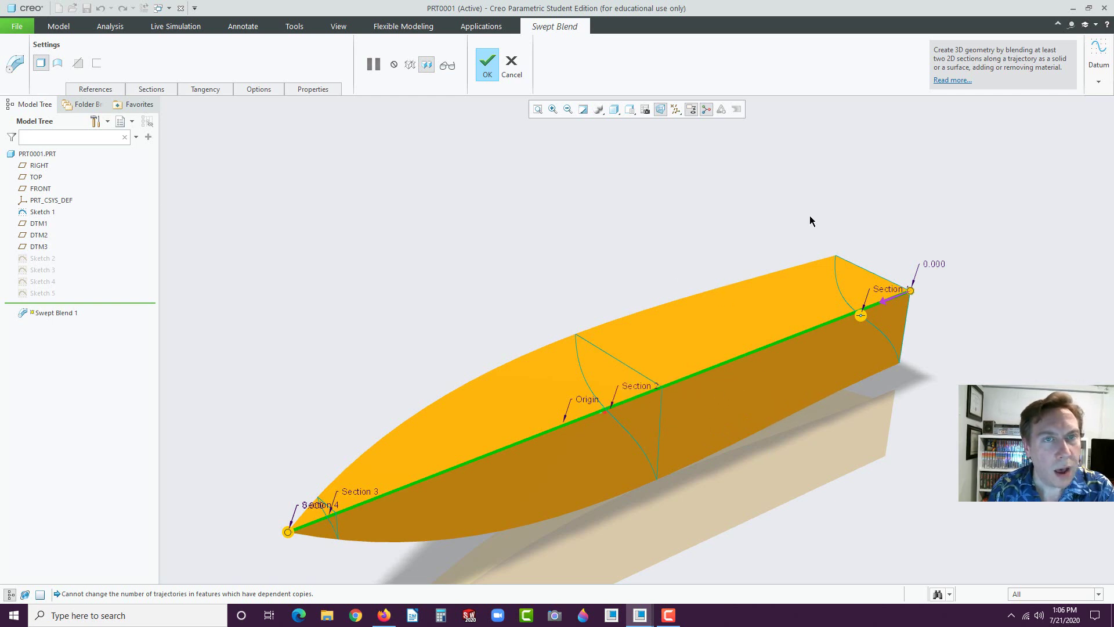
{"action": "left_click", "coordinate": [488, 64]}
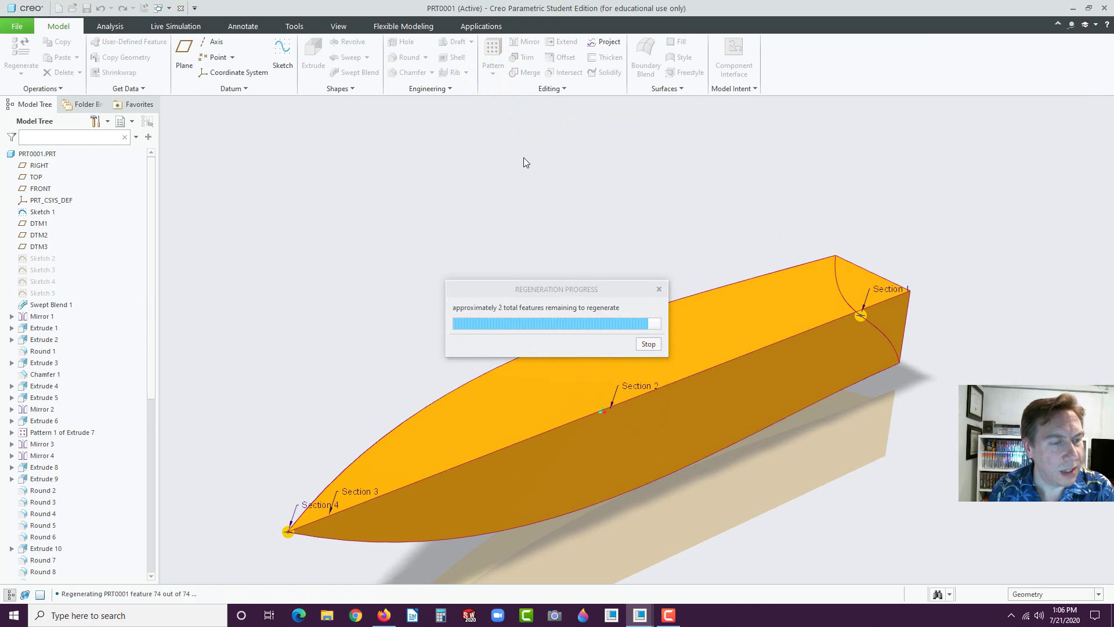
{"action": "left_click", "coordinate": [416, 186]}
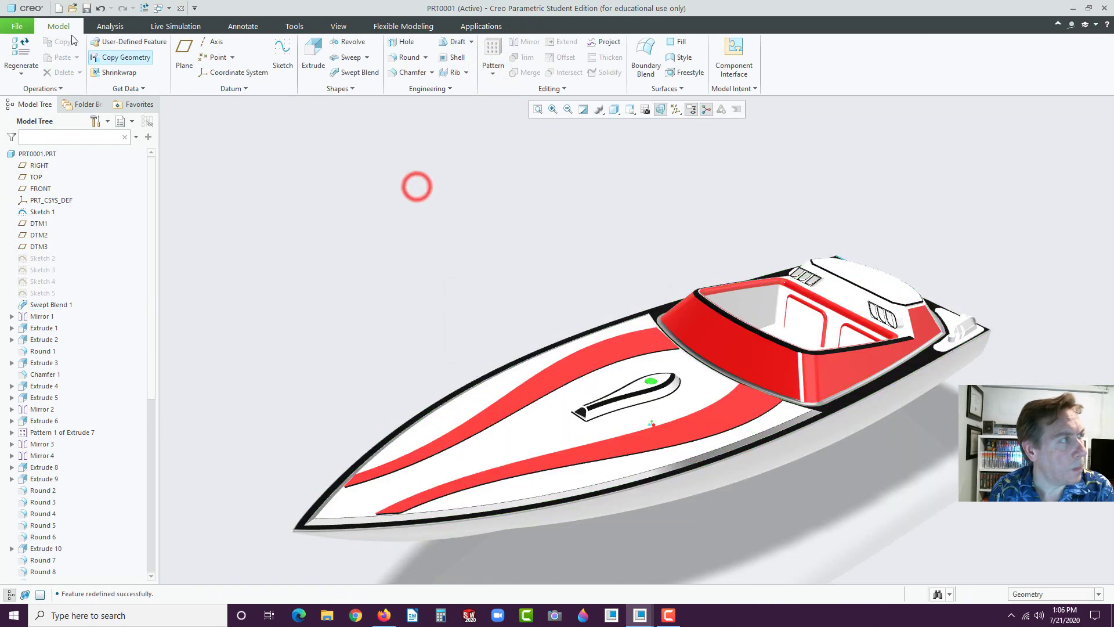
Create a new solid part named E8 with the default template and maximize its window.
{"action": "left_click", "coordinate": [58, 8]}
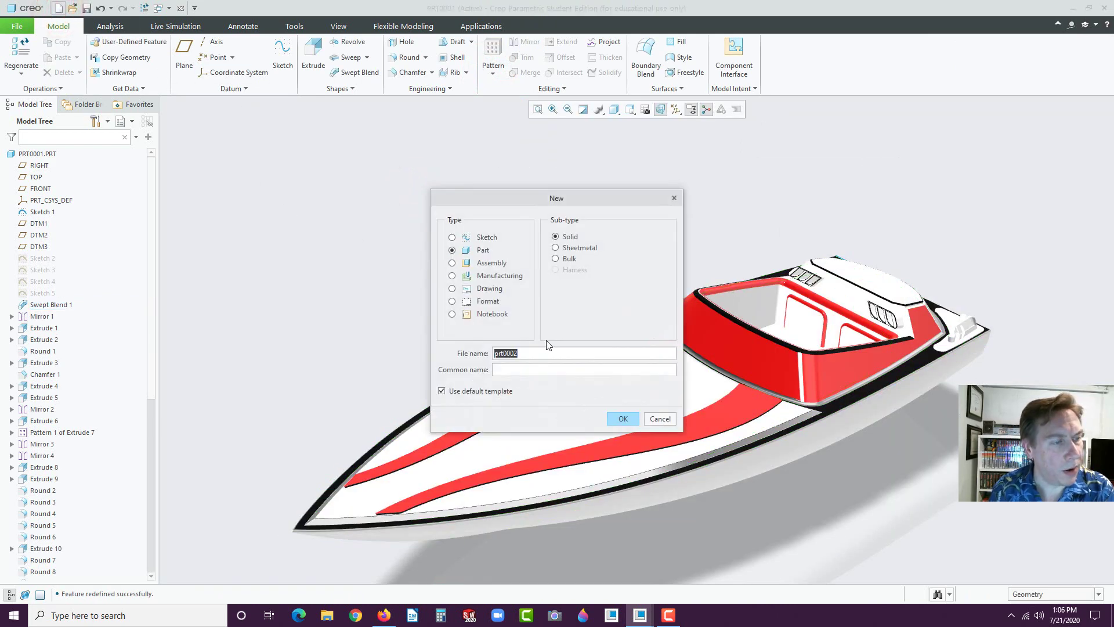
{"action": "type", "text": "E8"}
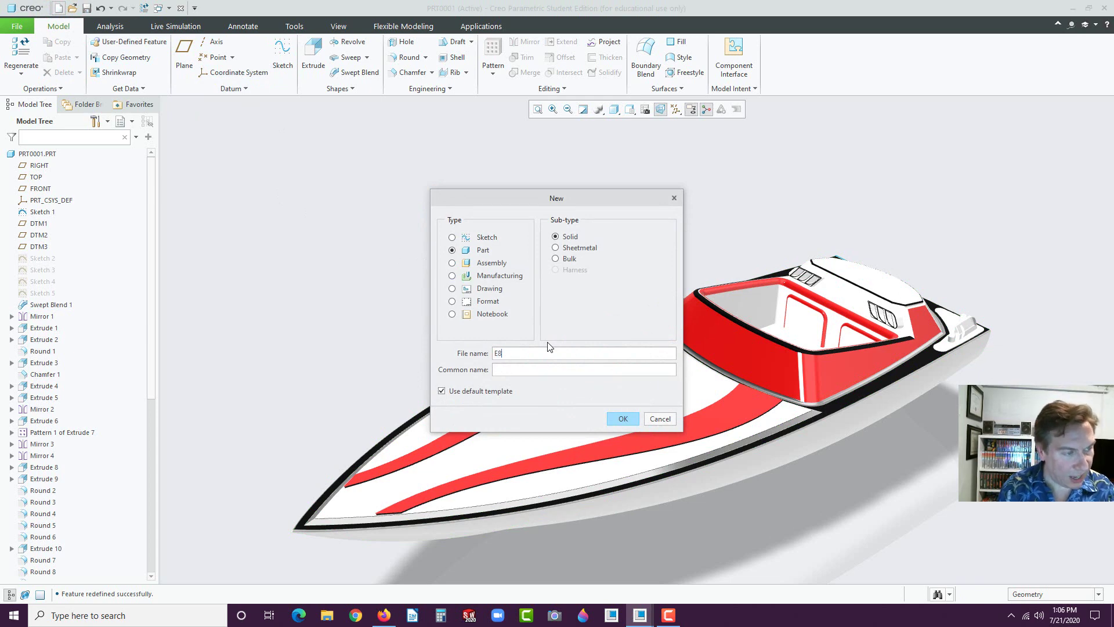
{"action": "left_click", "coordinate": [625, 422]}
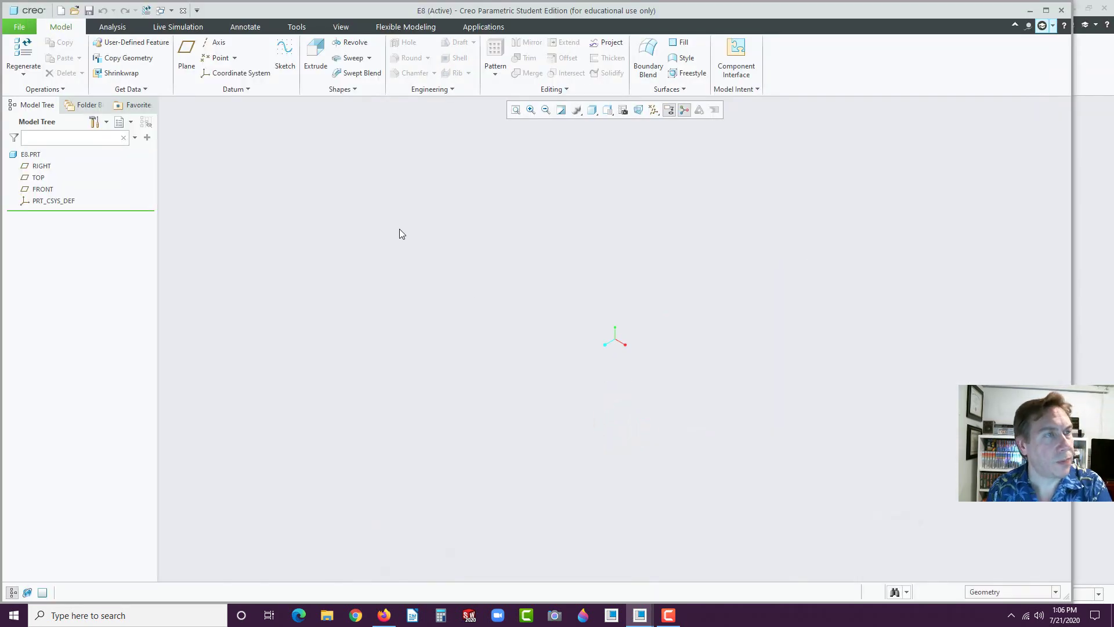
{"action": "left_click", "coordinate": [1046, 10]}
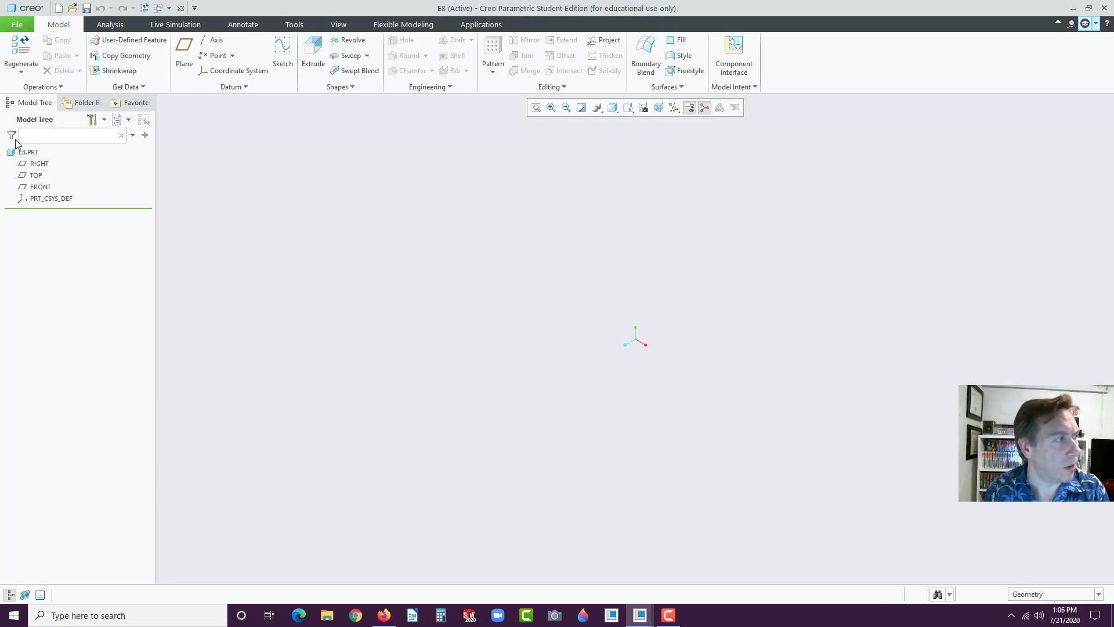
Select the FRONT plane and turn on the display of datum planes.
{"action": "left_click", "coordinate": [38, 186]}
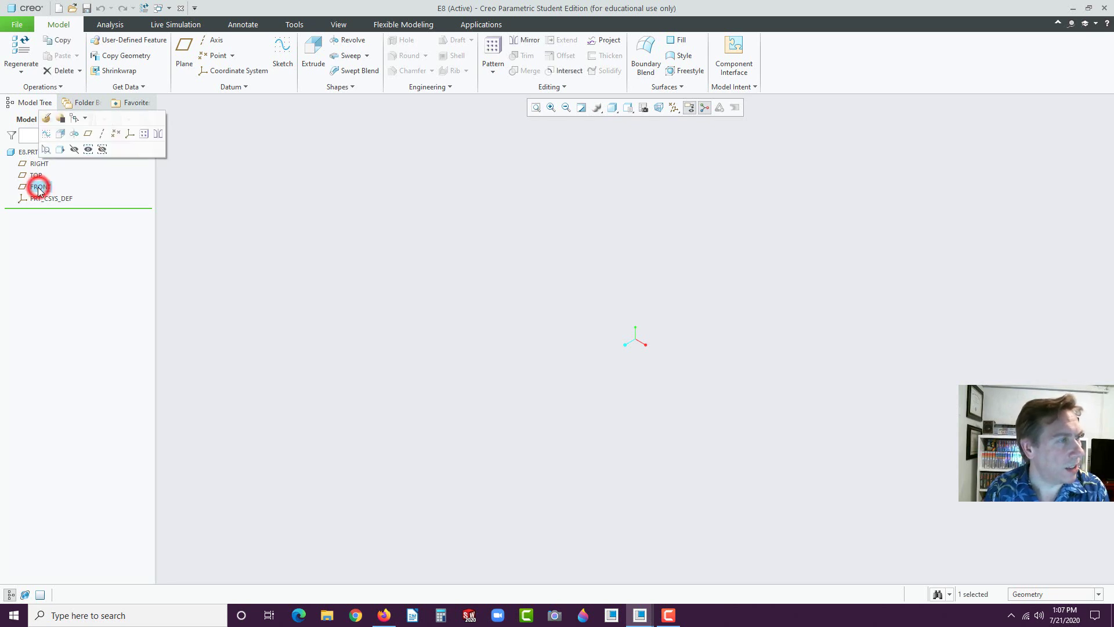
{"action": "left_click", "coordinate": [674, 107]}
{"action": "left_click", "coordinate": [674, 173]}
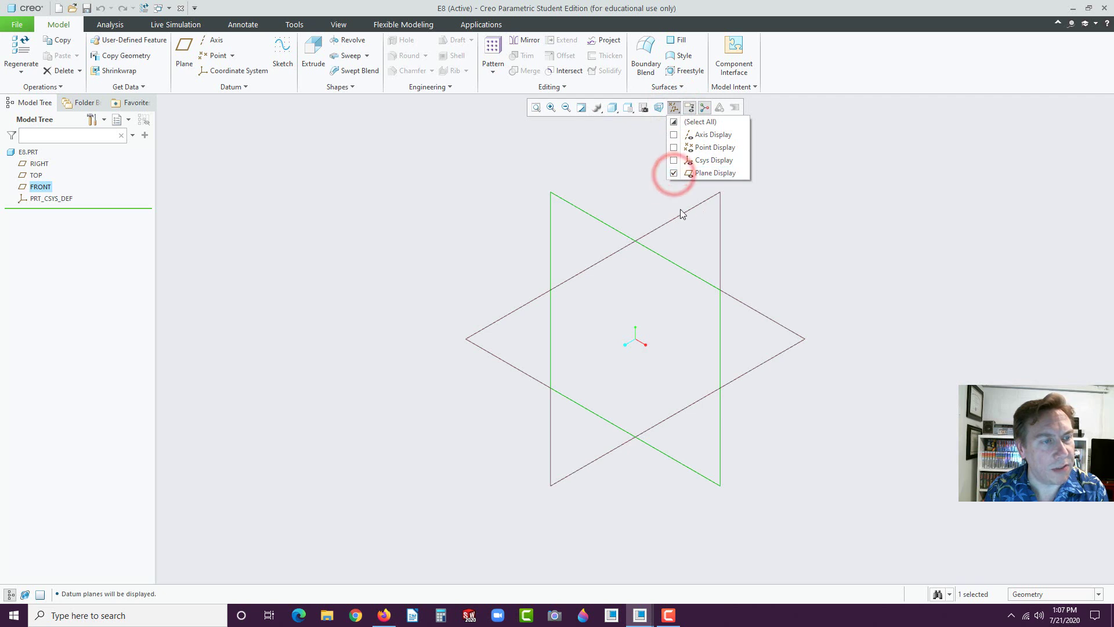
Create a datum plane offset 6 from the FRONT plane.
{"action": "left_click", "coordinate": [581, 214]}
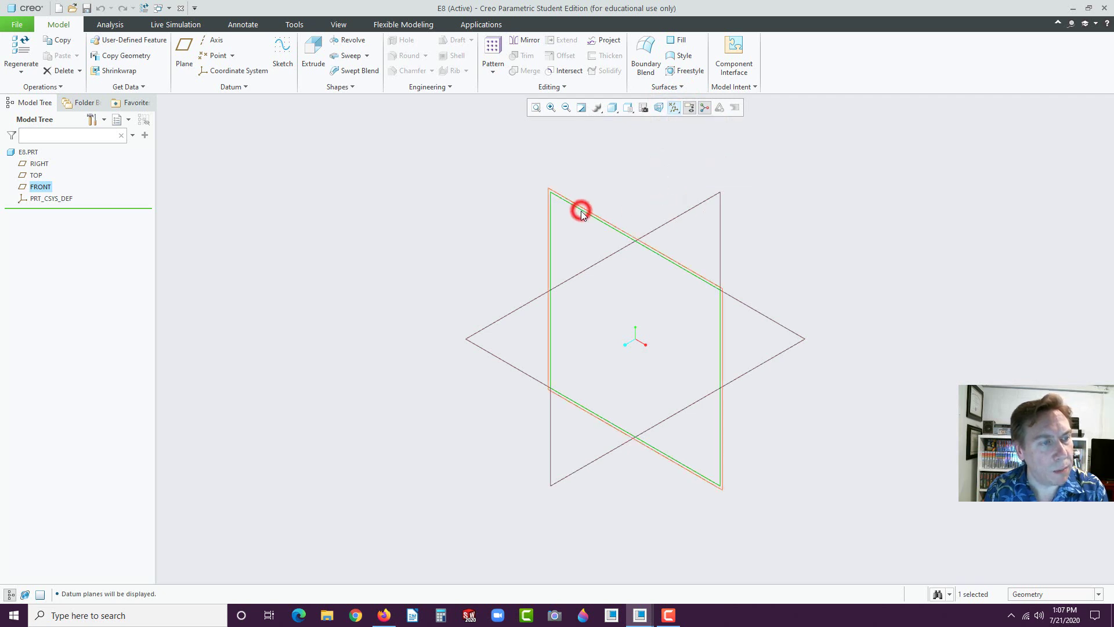
{"action": "left_click", "coordinate": [581, 212]}
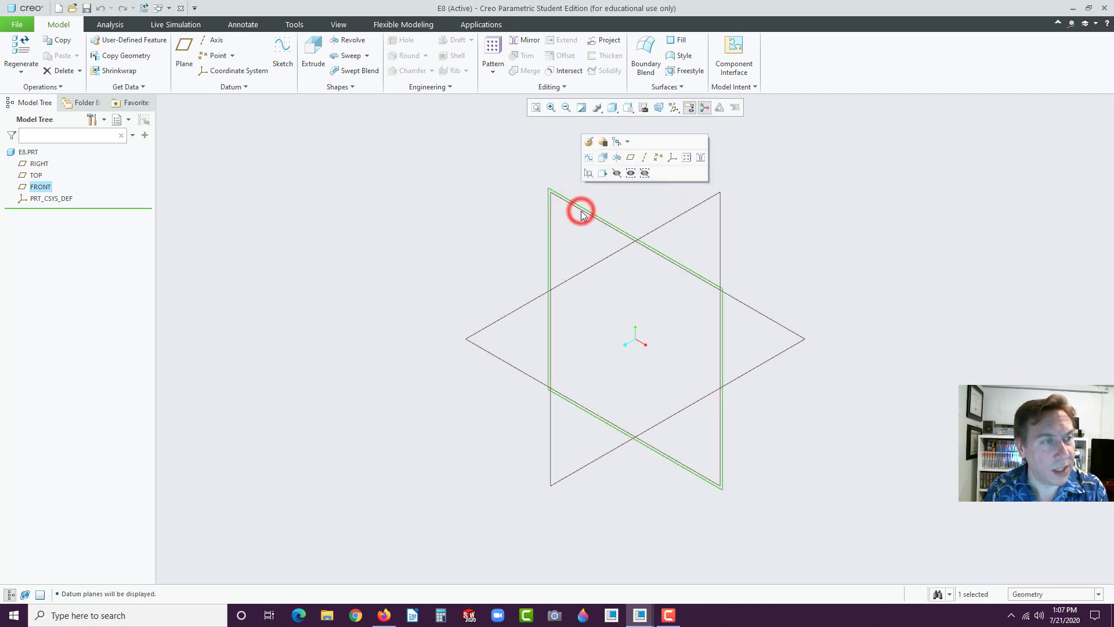
{"action": "left_click", "coordinate": [631, 158]}
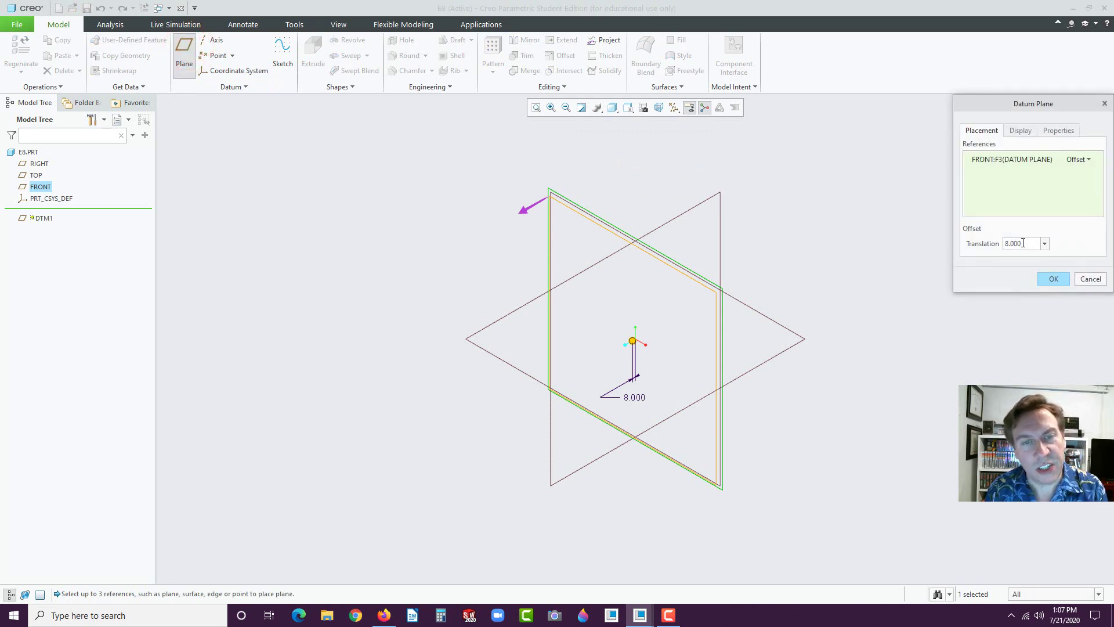
{"action": "double_click", "coordinate": [1023, 243]}
{"action": "type", "text": "6"}
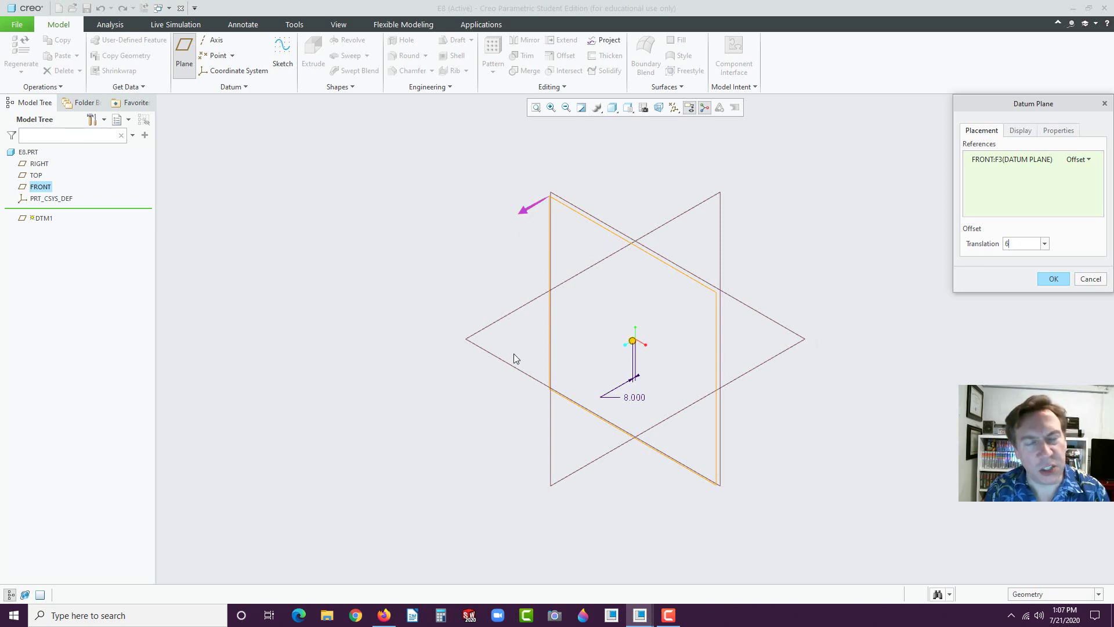
{"action": "left_click", "coordinate": [1051, 280]}
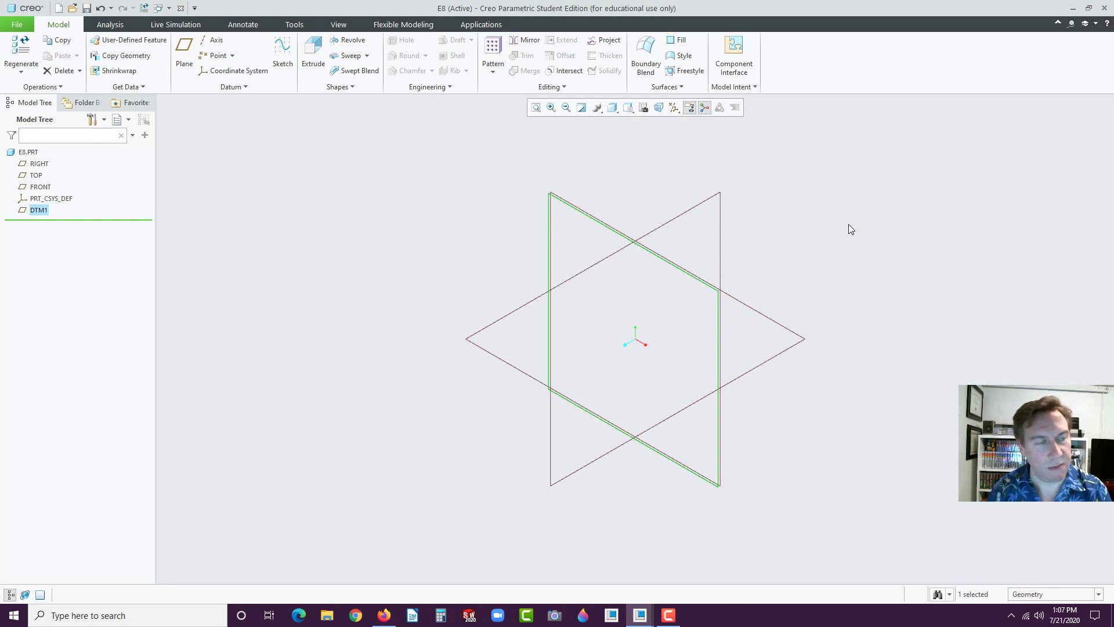
Create a second datum plane offset 8 from DTM1.
{"action": "left_click", "coordinate": [21, 212]}
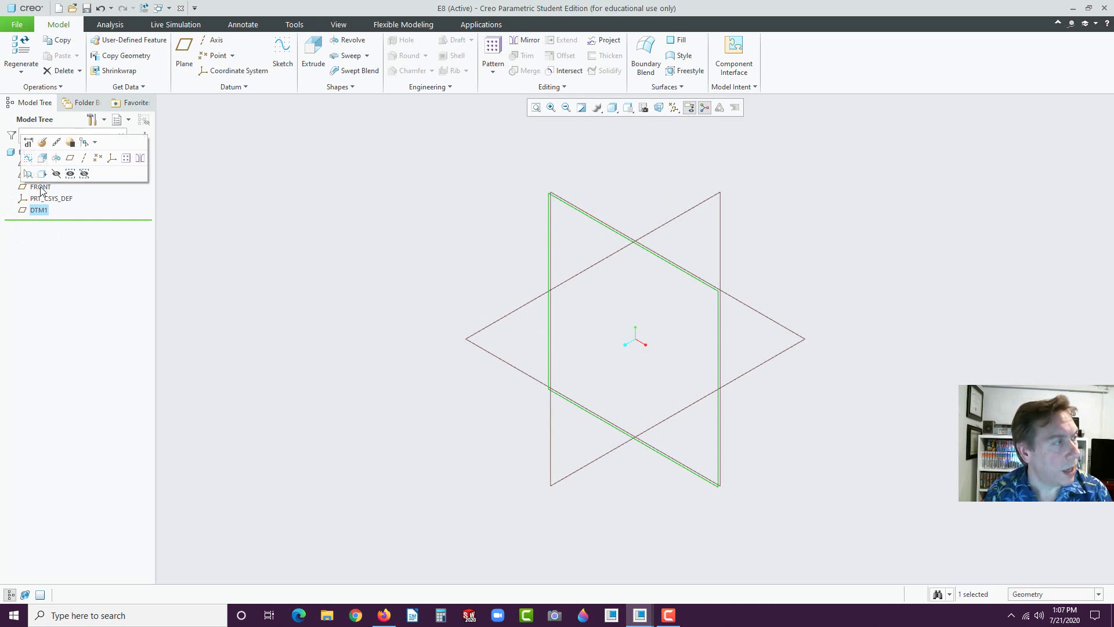
{"action": "left_click", "coordinate": [69, 161]}
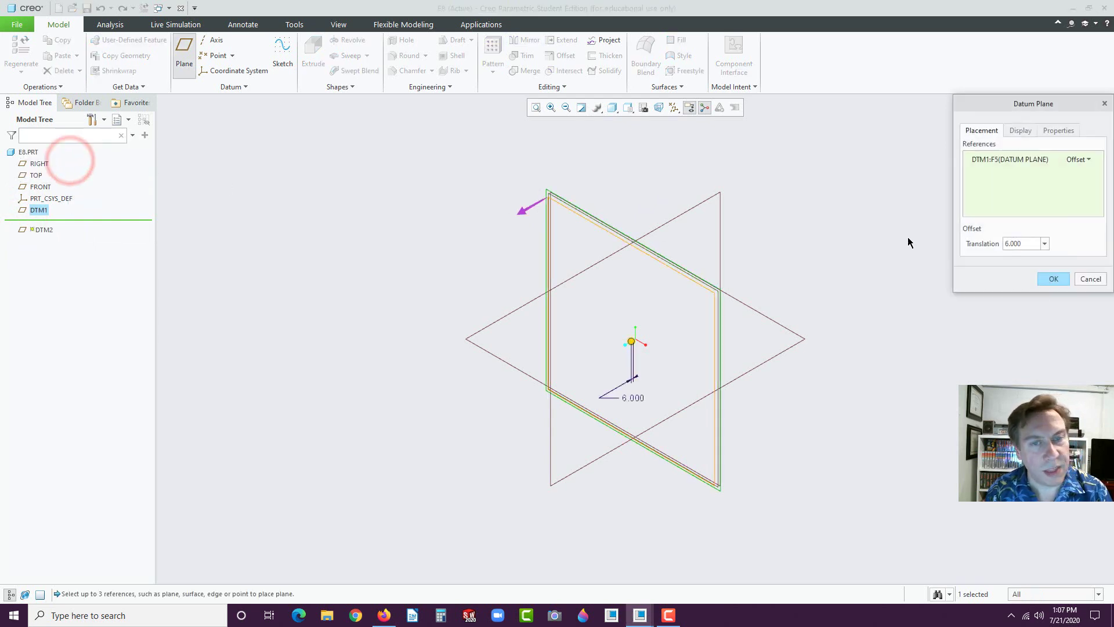
{"action": "double_click", "coordinate": [1024, 244]}
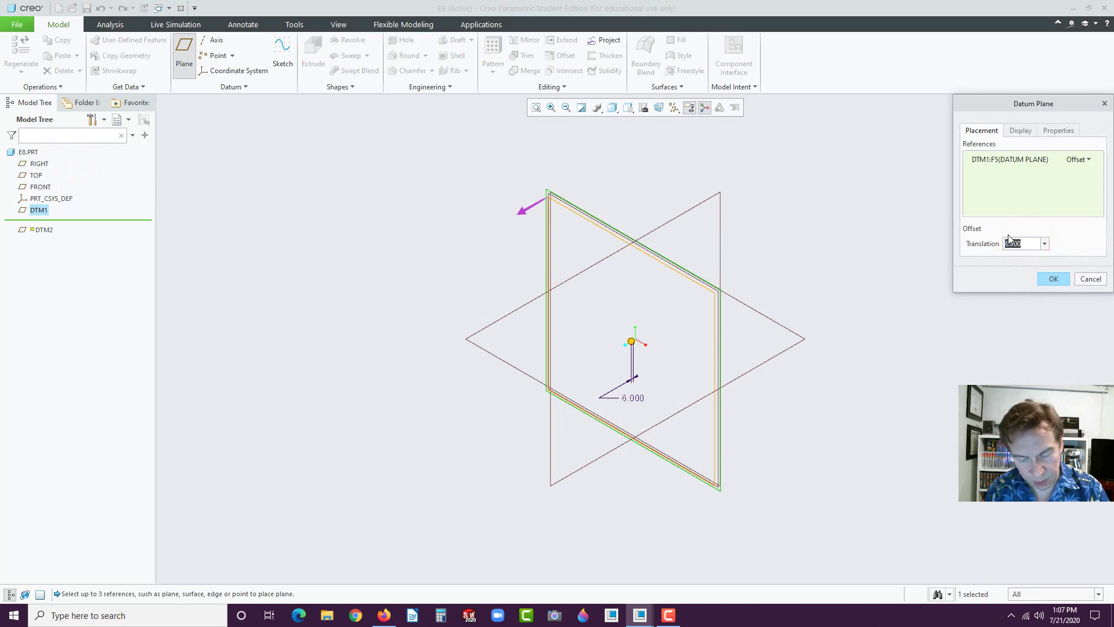
{"action": "type", "text": "8"}
{"action": "key", "text": "Return"}
{"action": "left_click", "coordinate": [1050, 277]}
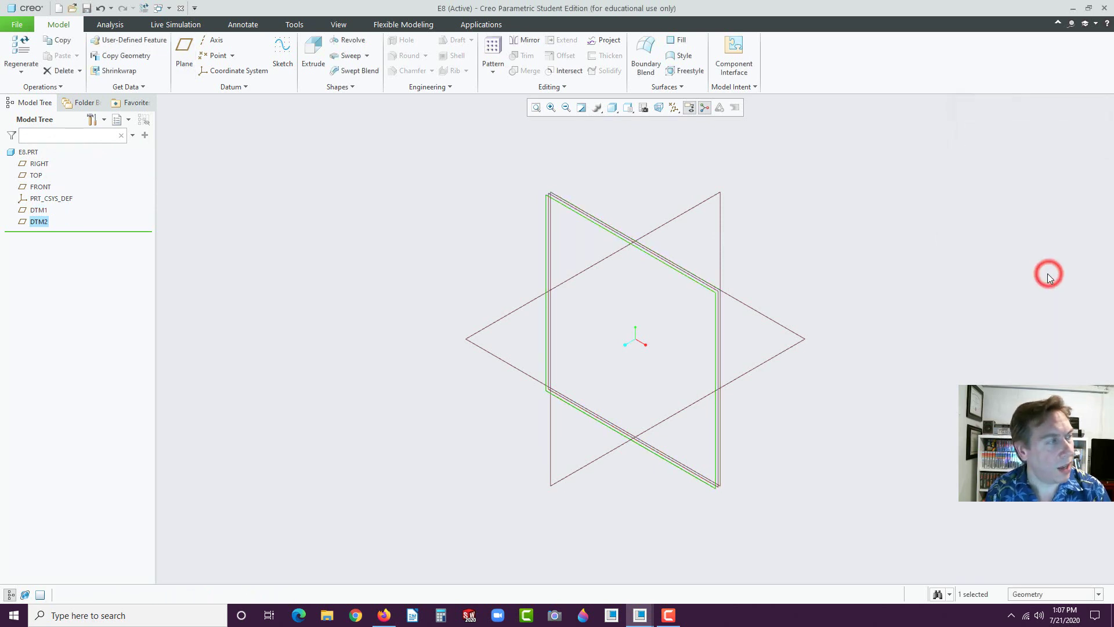
Create a third datum plane offset 1 from DTM2 and clear the selection.
{"action": "double_click", "coordinate": [20, 224]}
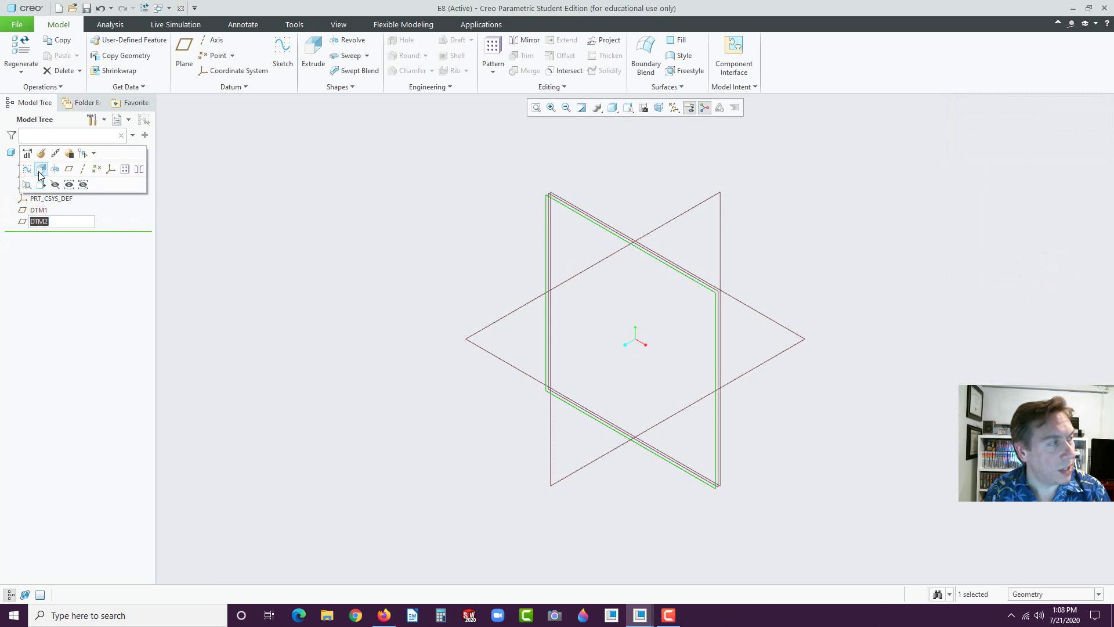
{"action": "left_click", "coordinate": [69, 170]}
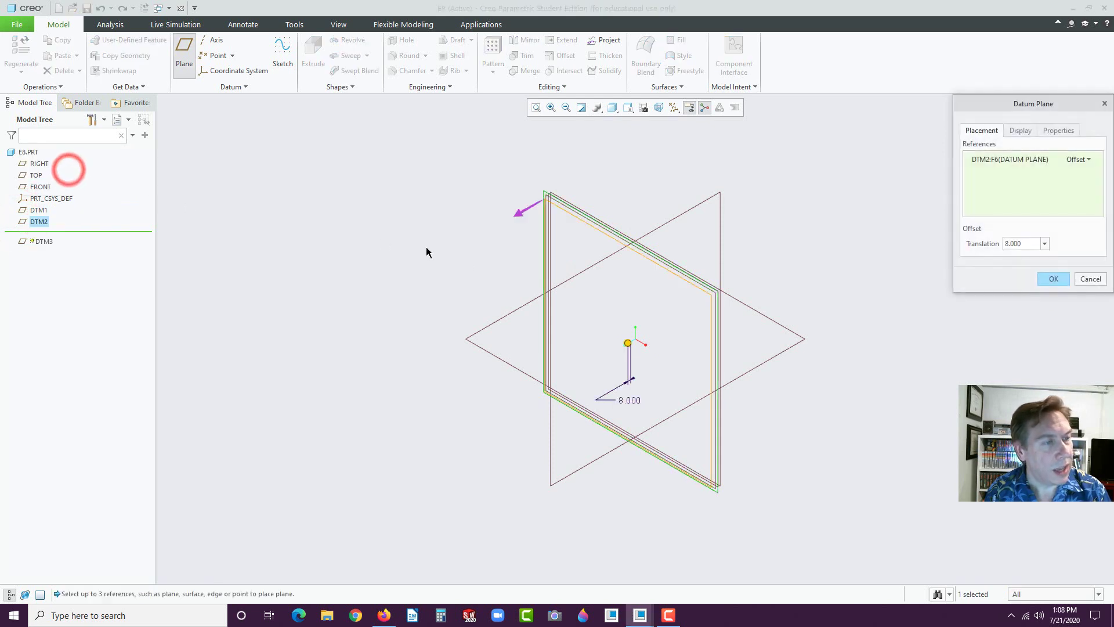
{"action": "double_click", "coordinate": [1025, 243]}
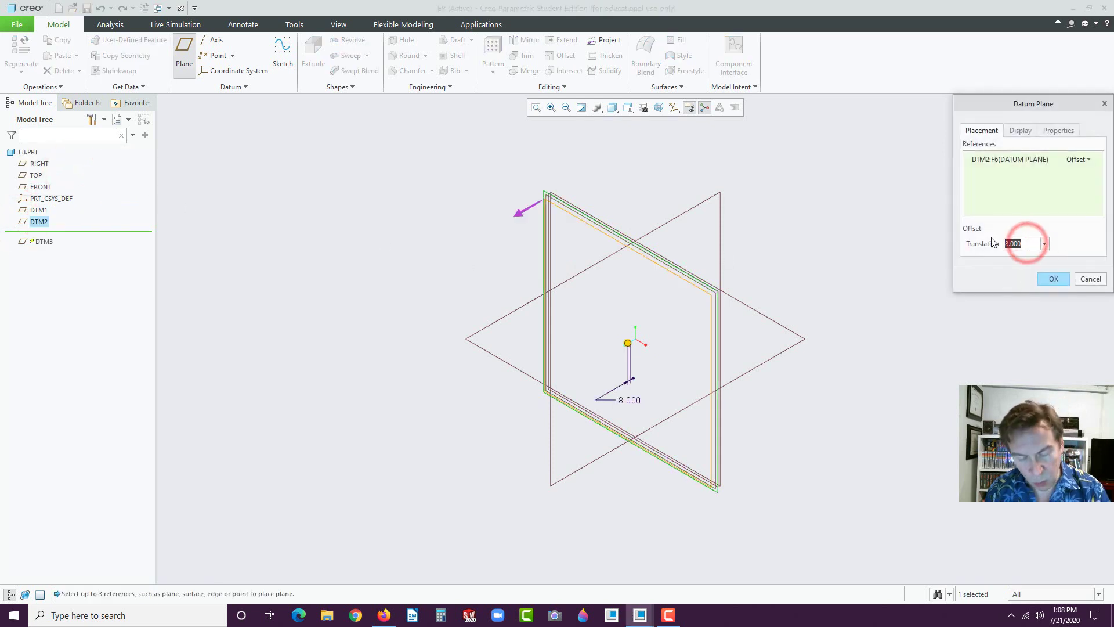
{"action": "type", "text": "1"}
{"action": "key", "text": "Return"}
{"action": "left_click", "coordinate": [1053, 278]}
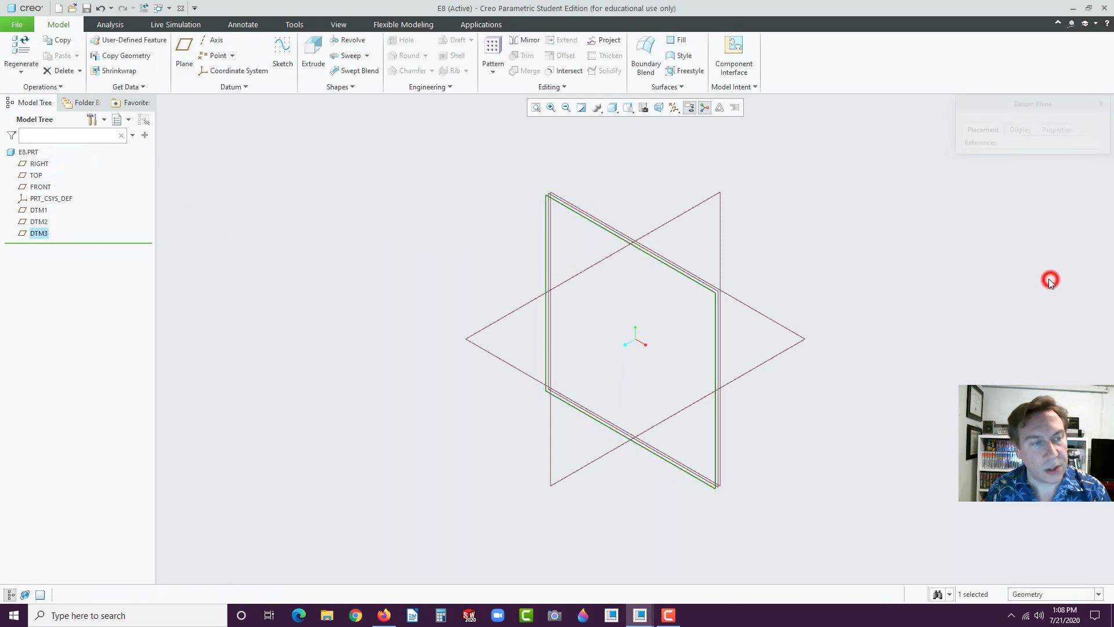
{"action": "left_click", "coordinate": [833, 241]}
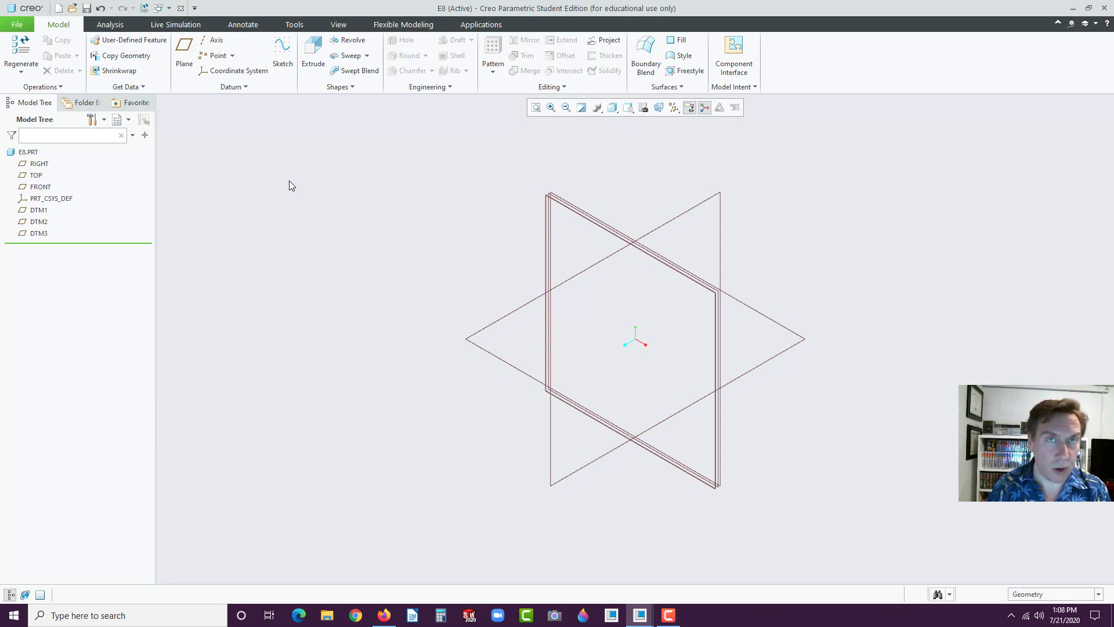
Start a sketch on the FRONT plane and consult the Sketch 1 drawing in the Exercise 8 PDF.
{"action": "left_click", "coordinate": [40, 187]}
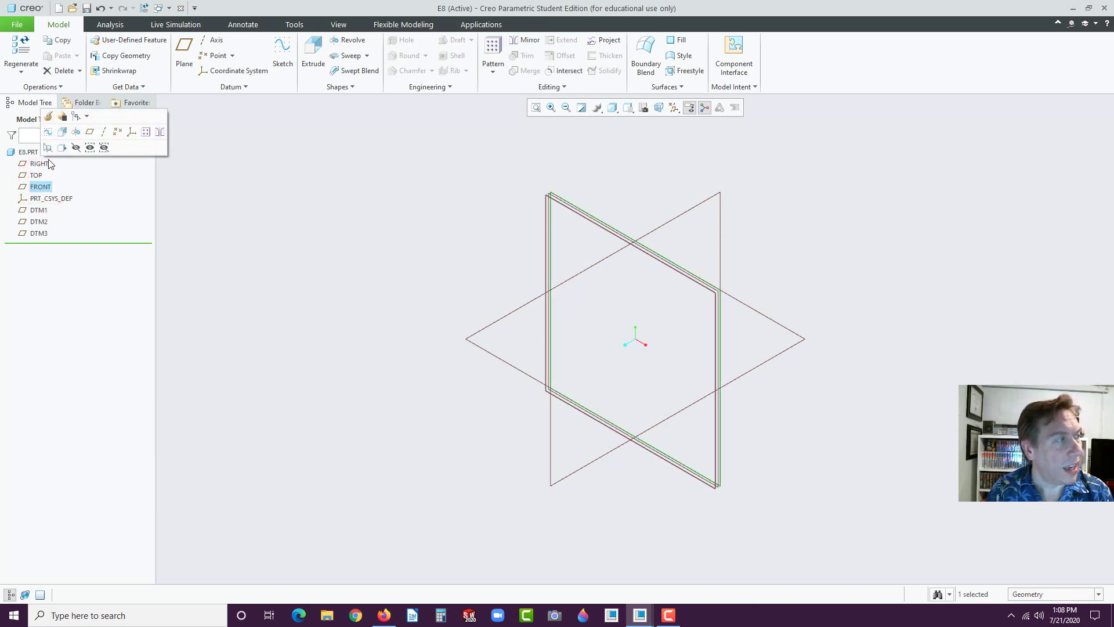
{"action": "left_click", "coordinate": [48, 135]}
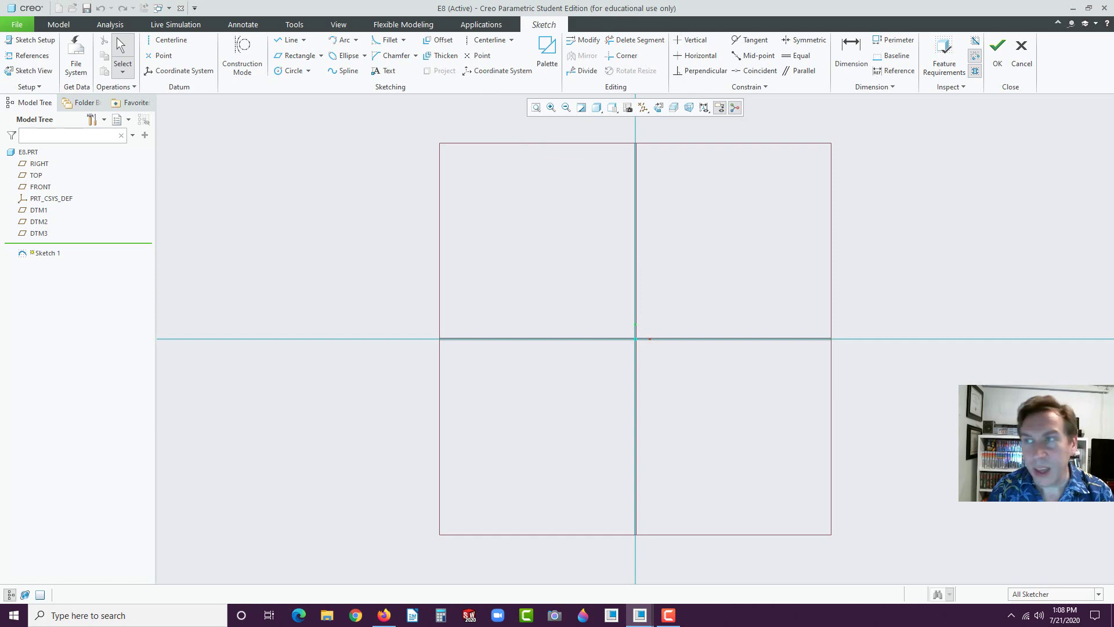
{"action": "key", "text": "alt+Tab"}
{"action": "scroll", "coordinate": [639, 463], "scroll_direction": "down", "scroll_amount": 3}
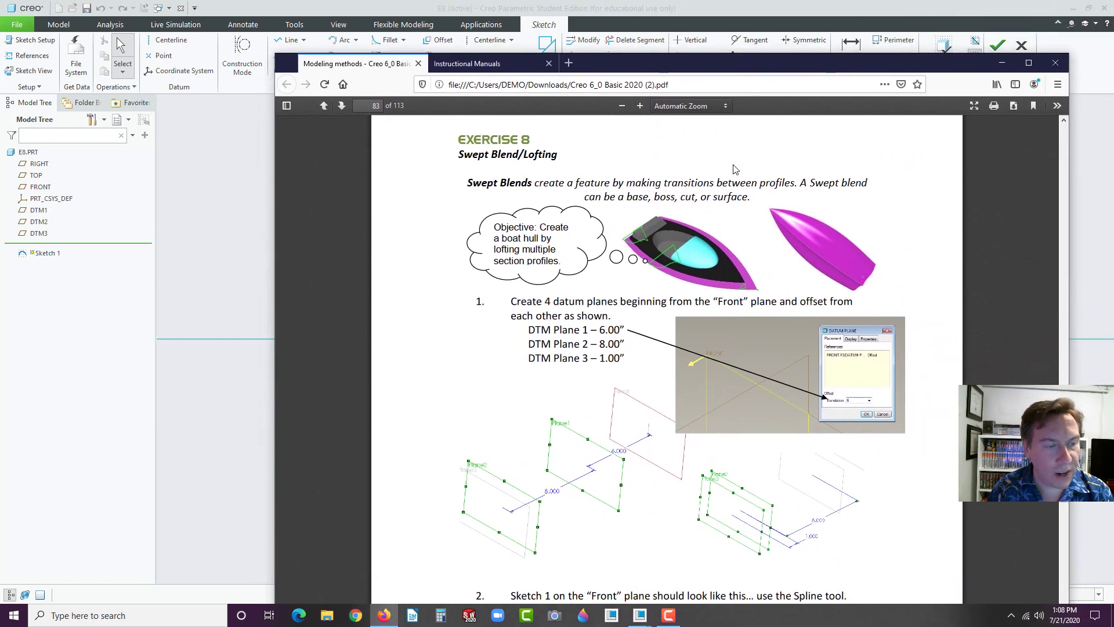
{"action": "scroll", "coordinate": [639, 459], "scroll_direction": "down", "scroll_amount": 5}
{"action": "scroll", "coordinate": [637, 450], "scroll_direction": "up", "scroll_amount": 2}
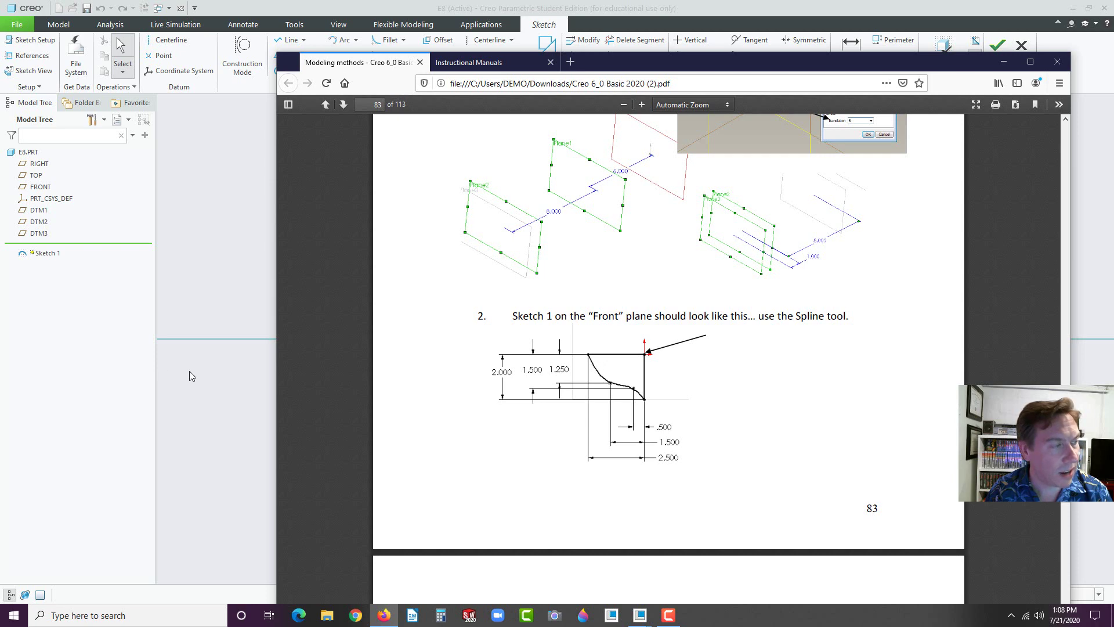
{"action": "left_click", "coordinate": [113, 366]}
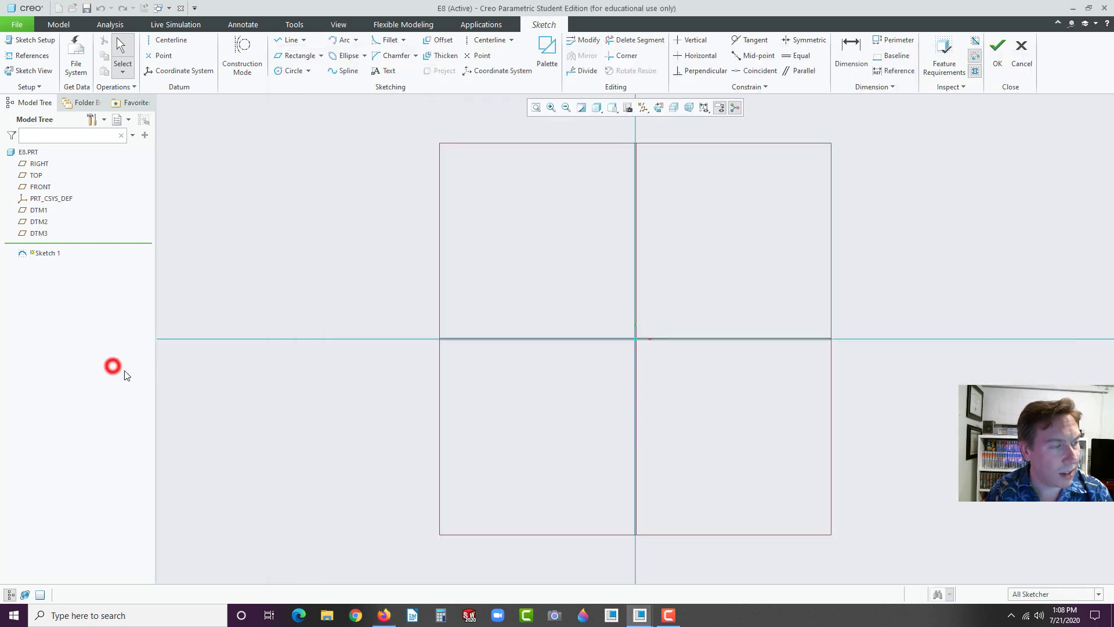
Sketch a vertical line downward from the origin, set its length to 2, and recheck the Sketch 1 drawing in the PDF.
{"action": "left_click", "coordinate": [288, 40]}
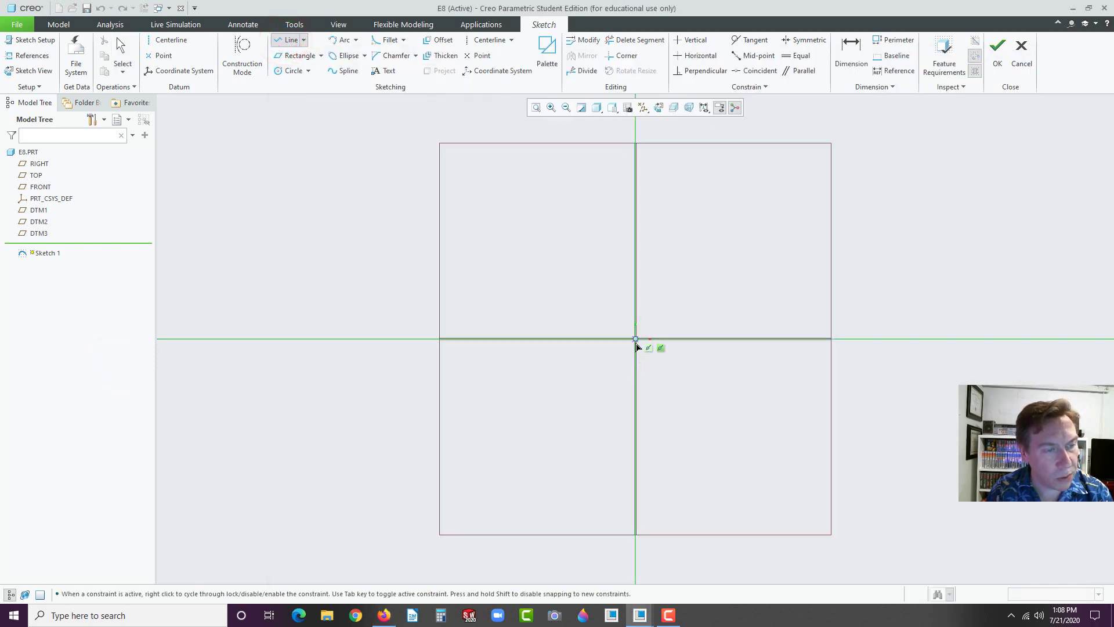
{"action": "left_click", "coordinate": [636, 339]}
{"action": "left_click", "coordinate": [635, 378]}
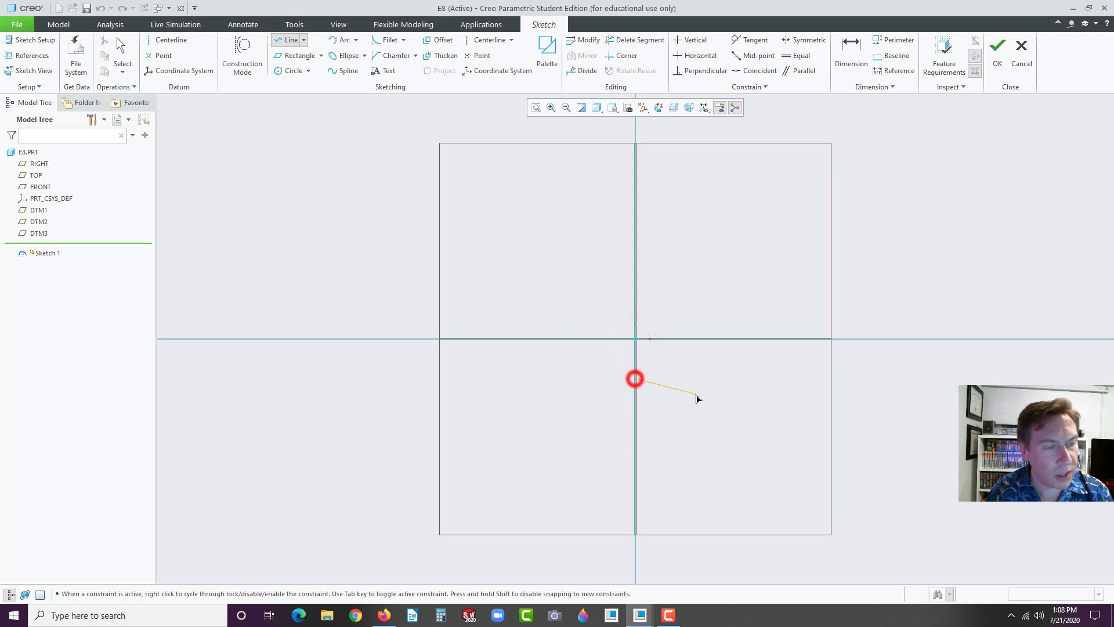
{"action": "middle_click", "coordinate": [696, 395]}
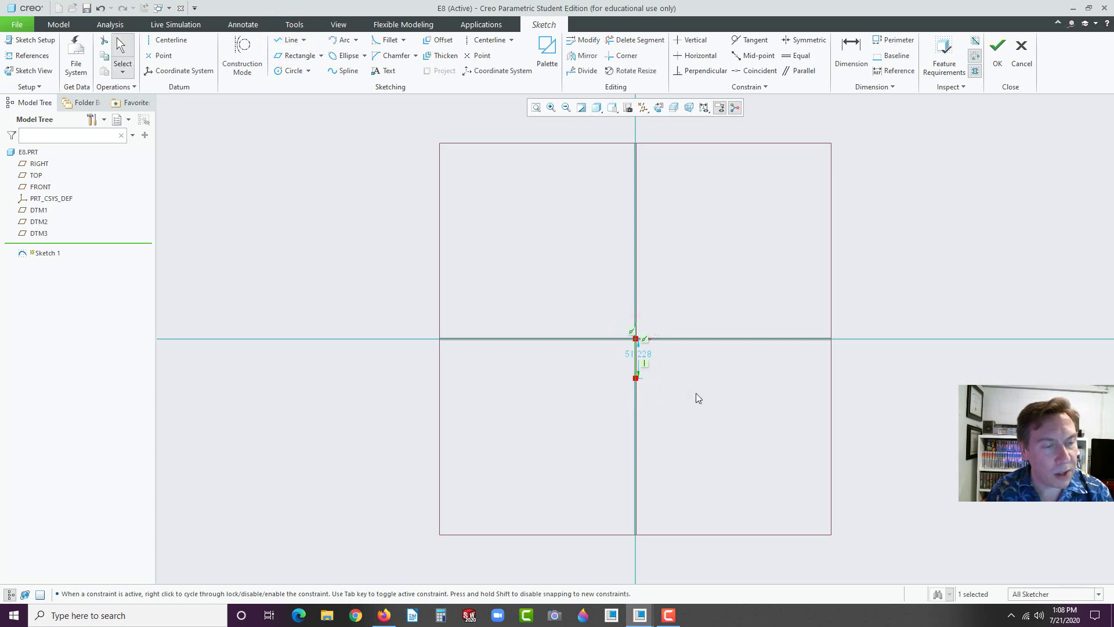
{"action": "double_click", "coordinate": [641, 355]}
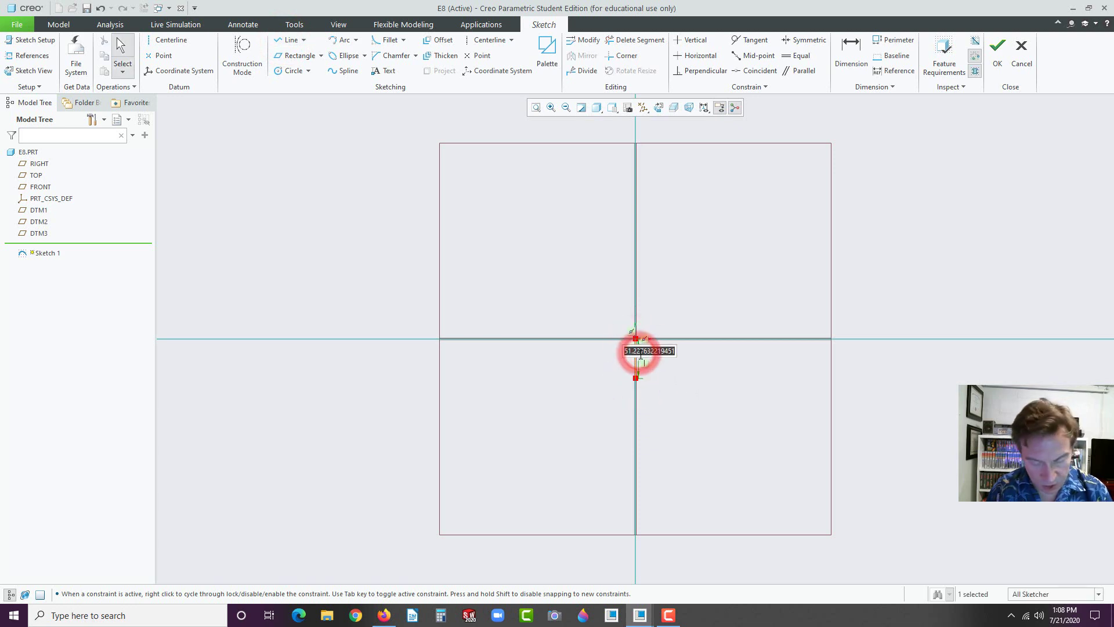
{"action": "type", "text": "2"}
{"action": "key", "text": "Return"}
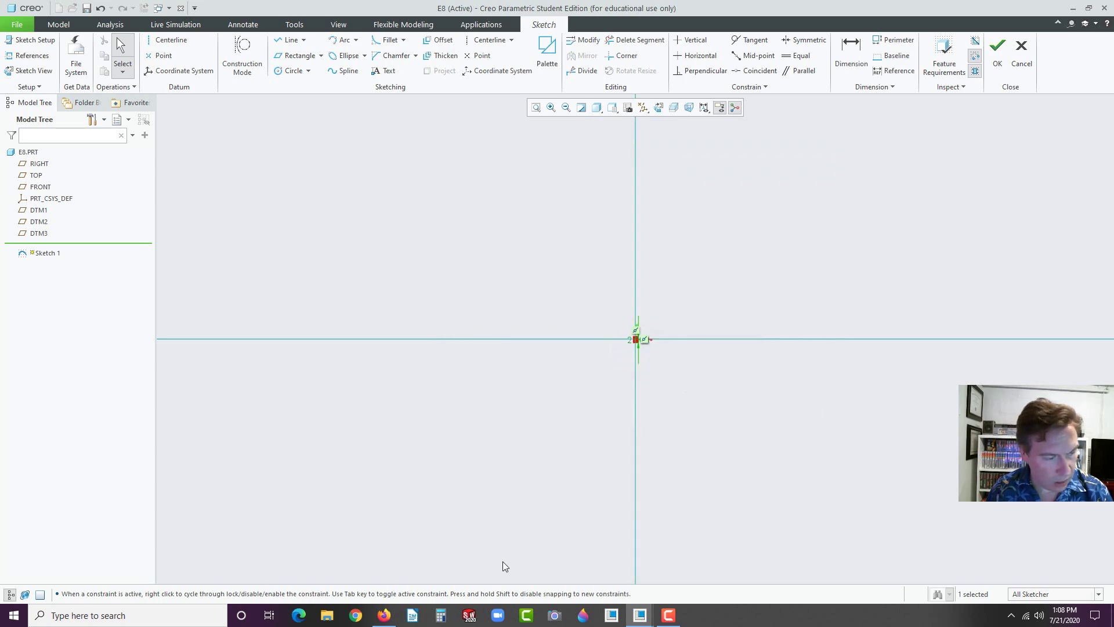
{"action": "left_click", "coordinate": [384, 615]}
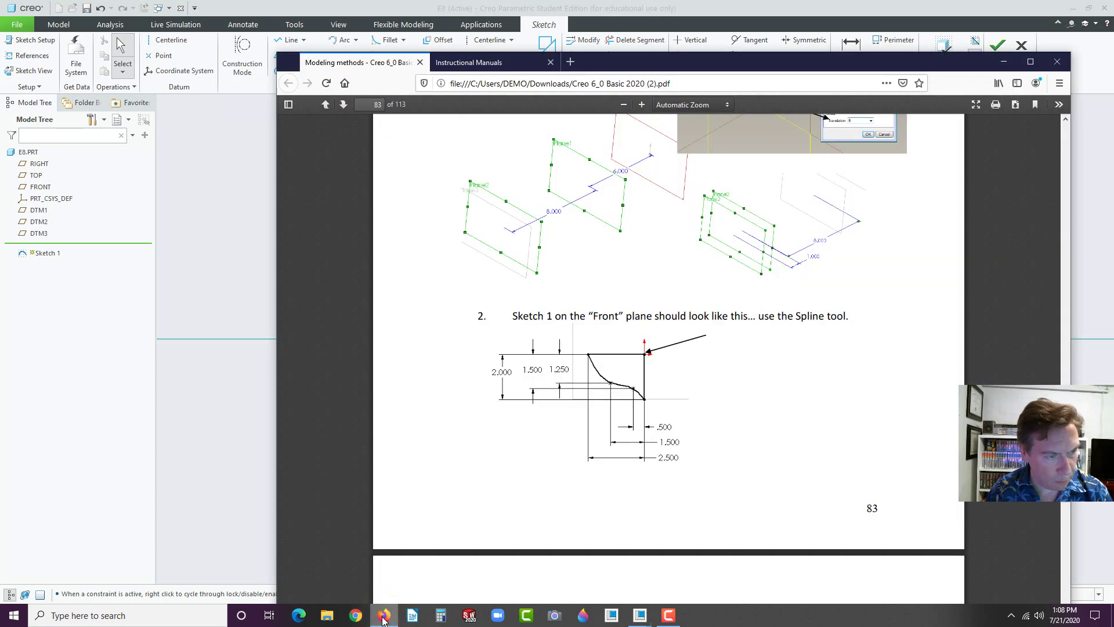
{"action": "left_click", "coordinate": [384, 614]}
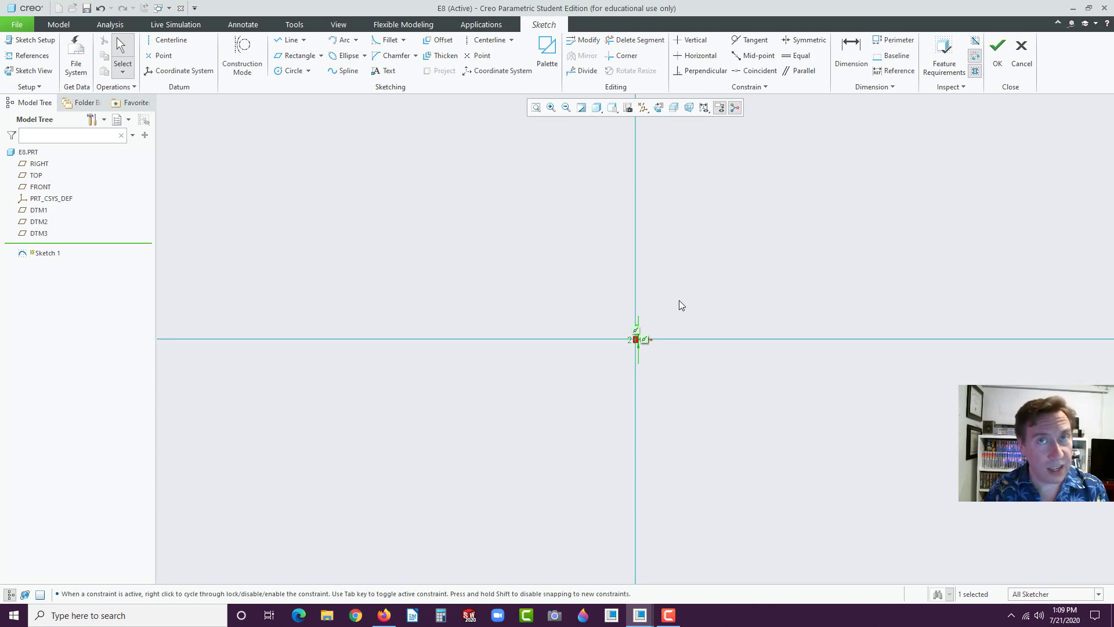
Hide the datum planes and place the vertical line's length dimension closer to the line.
{"action": "left_click", "coordinate": [536, 109]}
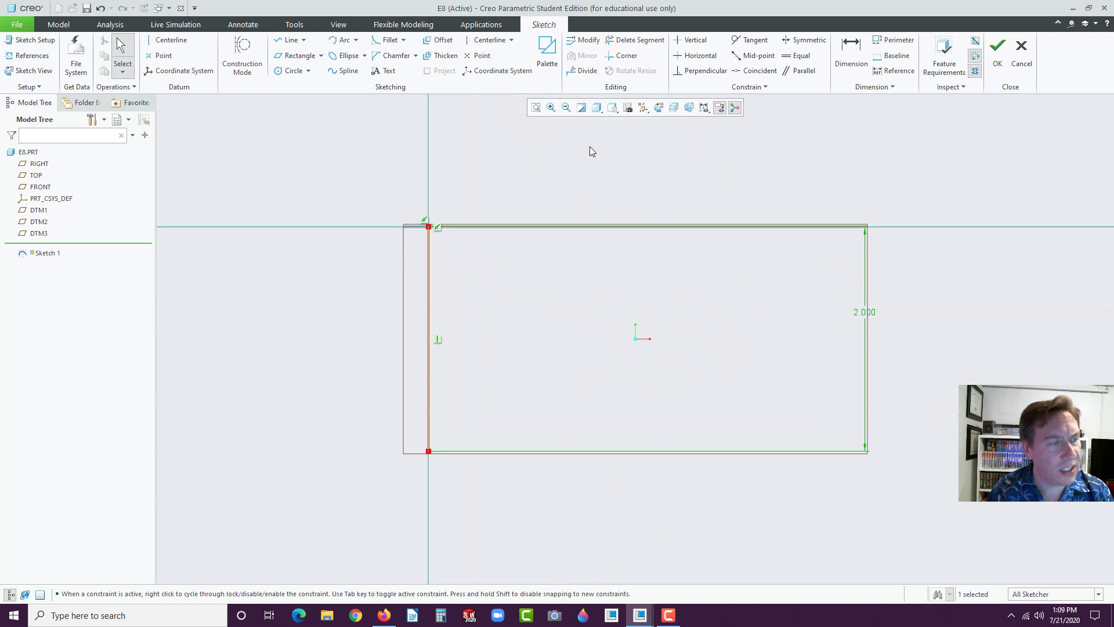
{"action": "left_click", "coordinate": [642, 107]}
{"action": "left_click", "coordinate": [643, 173]}
{"action": "left_click", "coordinate": [607, 193]}
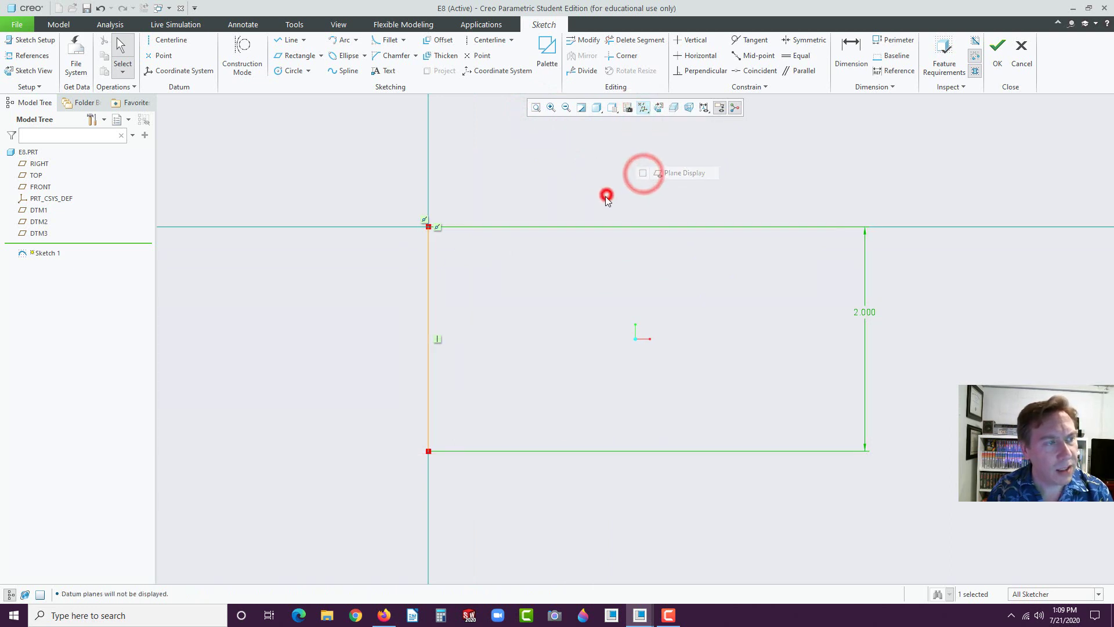
{"action": "left_click_drag", "start_coordinate": [866, 312], "coordinate": [556, 329]}
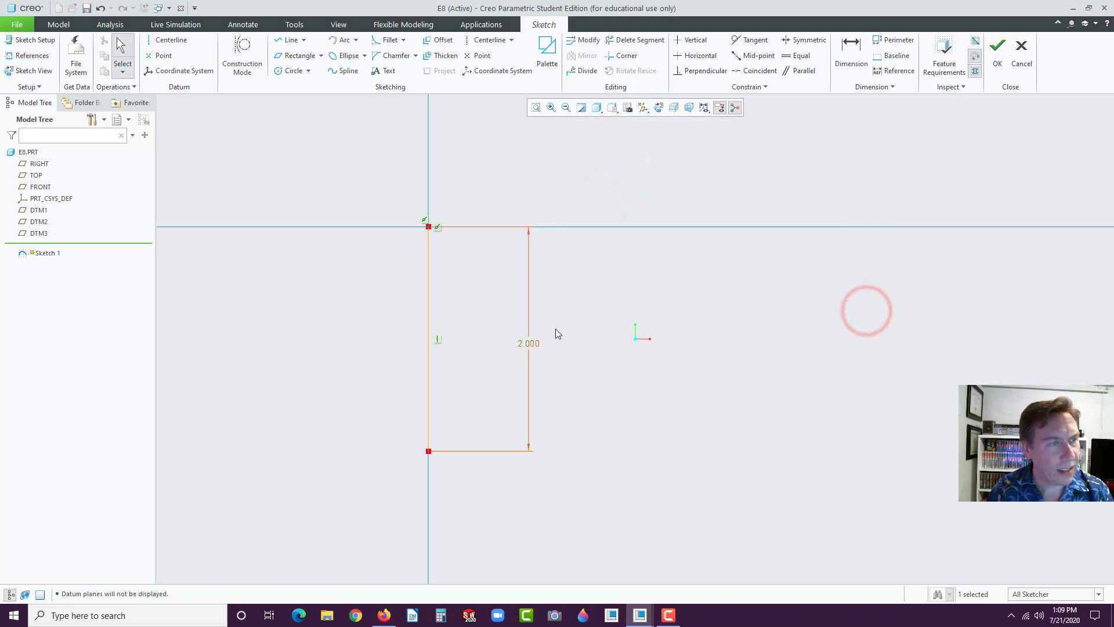
{"action": "key", "text": "ctrl+d"}
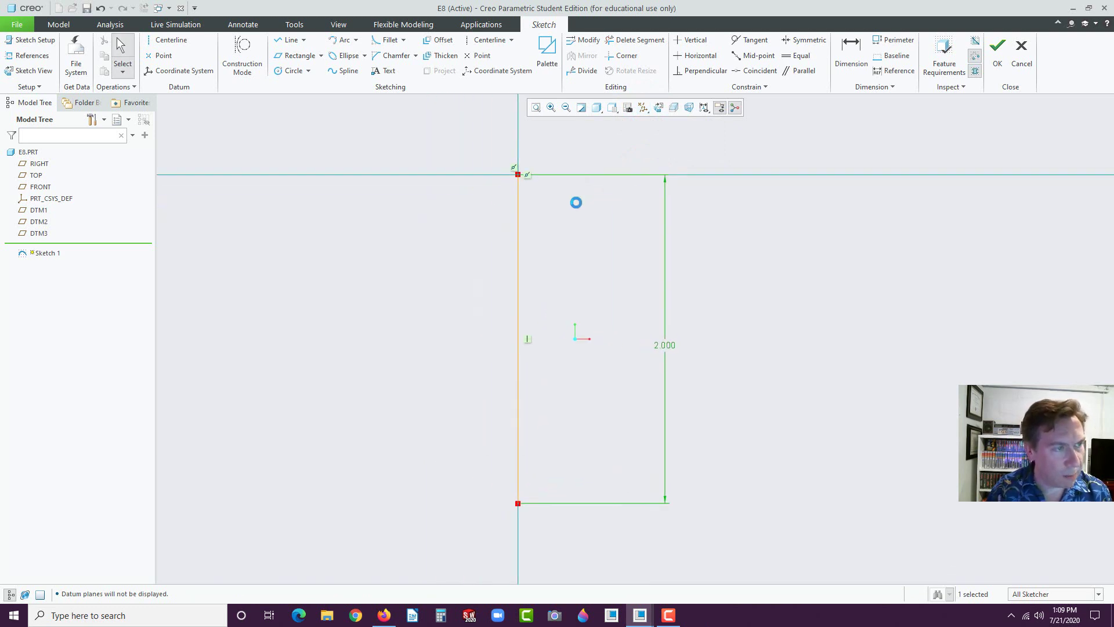
{"action": "scroll", "coordinate": [738, 331], "scroll_direction": "up", "scroll_amount": 3}
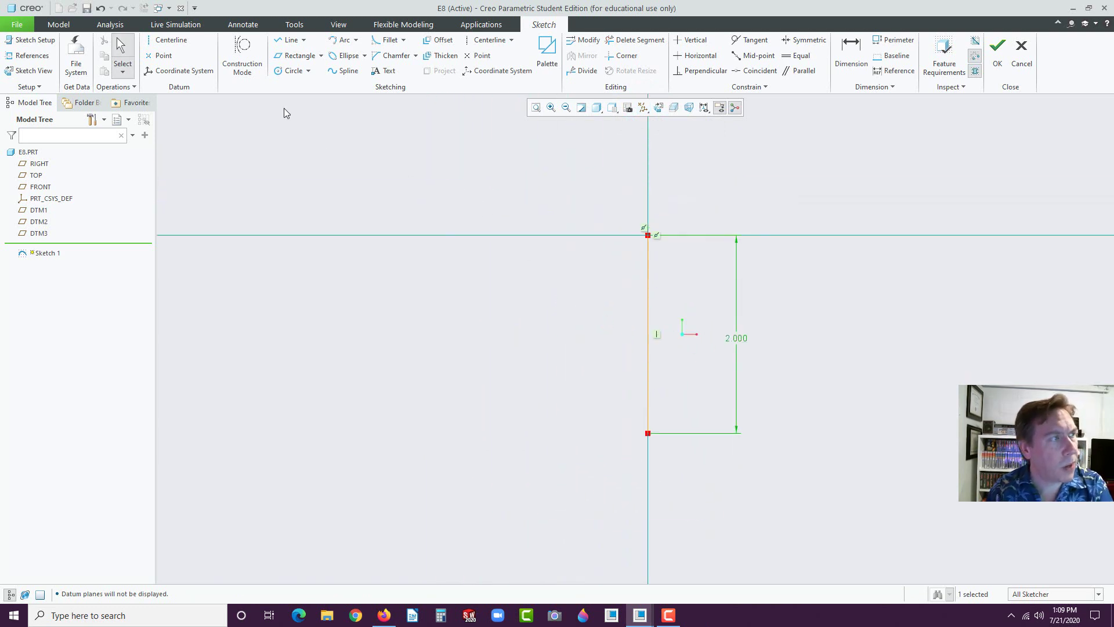
Sketch a horizontal line about 2 long from the origin toward the left and remove its equal-length constraint with the vertical line.
{"action": "key", "text": "Delete"}
{"action": "left_click", "coordinate": [283, 40]}
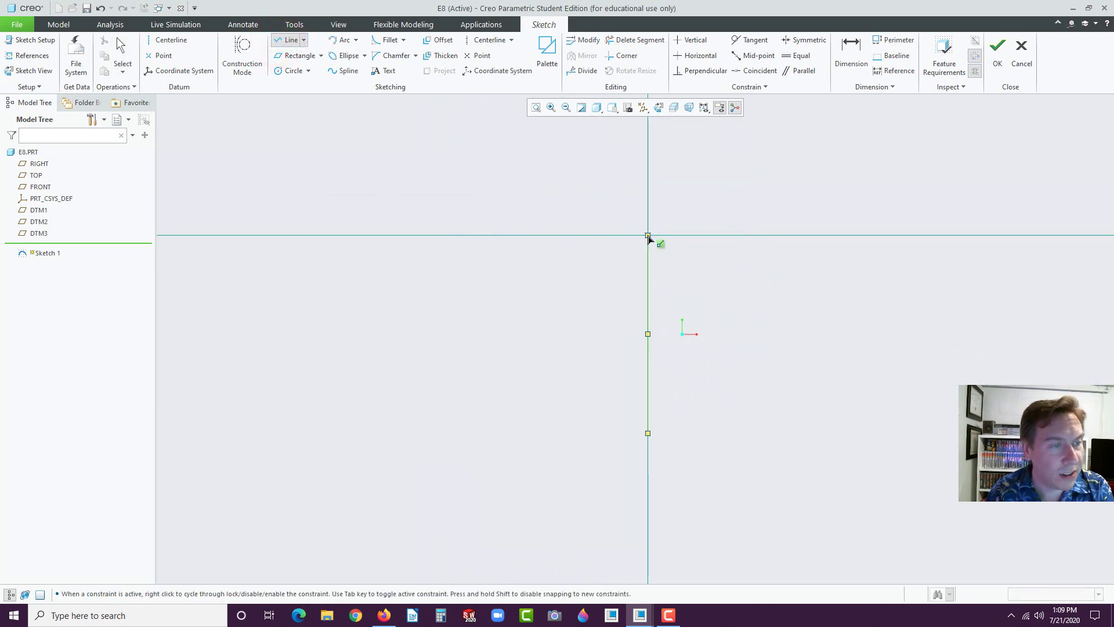
{"action": "left_click", "coordinate": [647, 235]}
{"action": "left_click", "coordinate": [453, 237]}
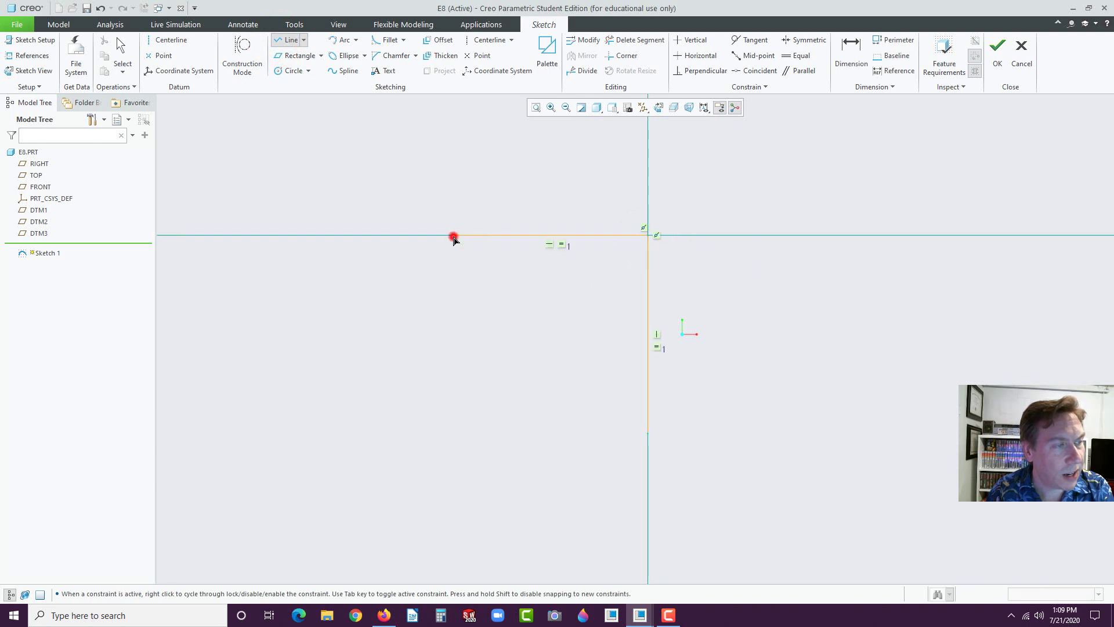
{"action": "middle_click", "coordinate": [467, 310]}
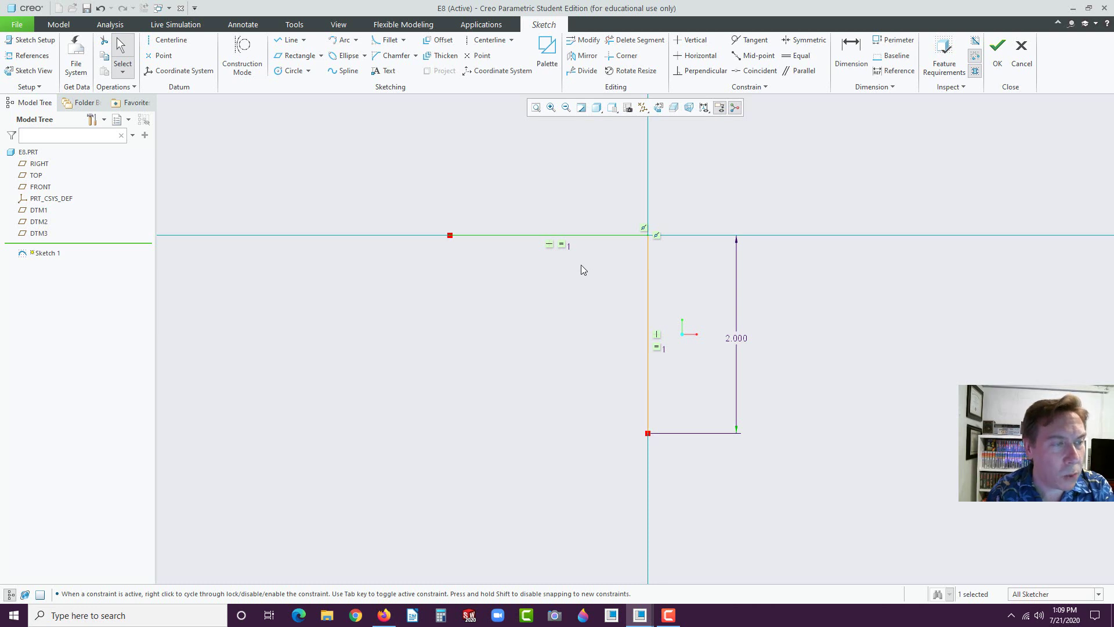
{"action": "key", "text": "Delete"}
{"action": "left_click", "coordinate": [562, 241]}
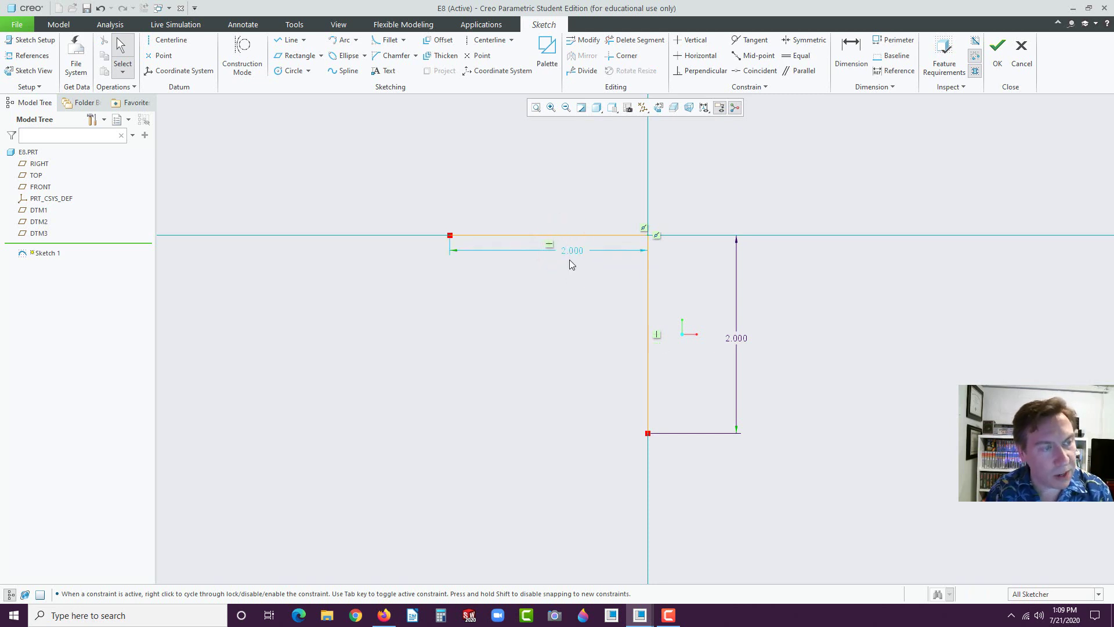
Set the horizontal line's length to 2.5 and place its dimension well above the line.
{"action": "left_click_drag", "start_coordinate": [571, 251], "coordinate": [547, 209]}
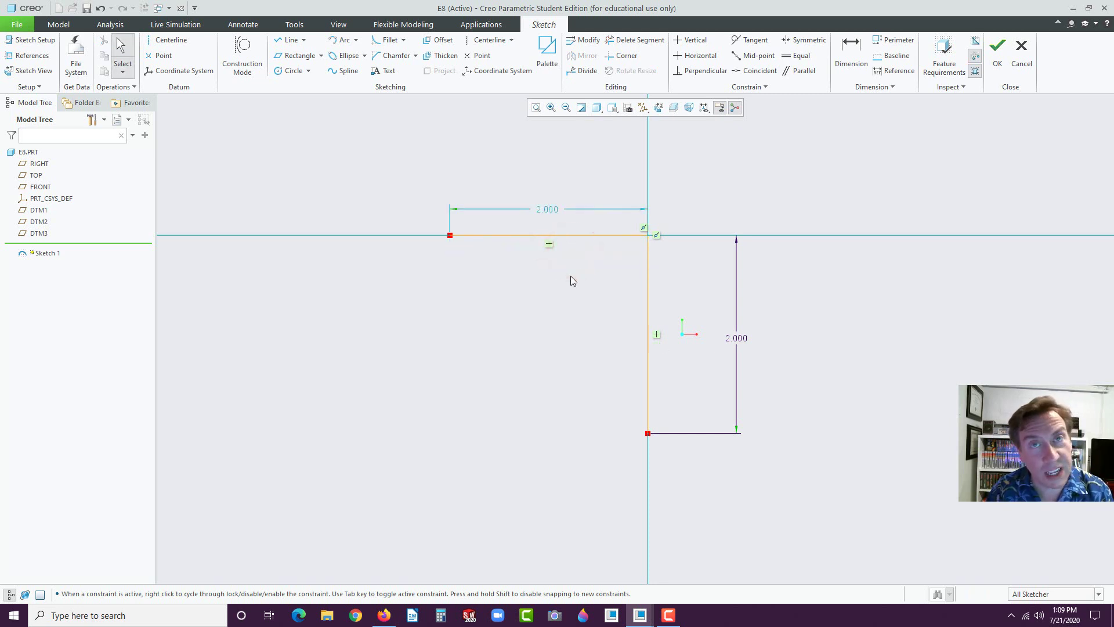
{"action": "left_click", "coordinate": [547, 209]}
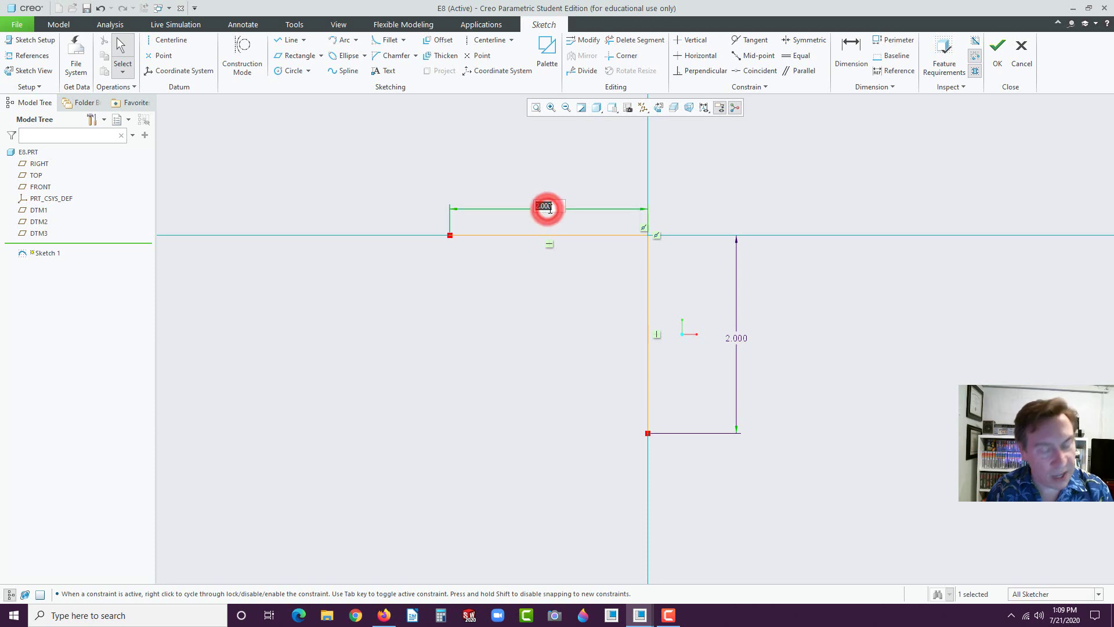
{"action": "double_click", "coordinate": [547, 210]}
{"action": "type", "text": "2.5"}
{"action": "key", "text": "Return"}
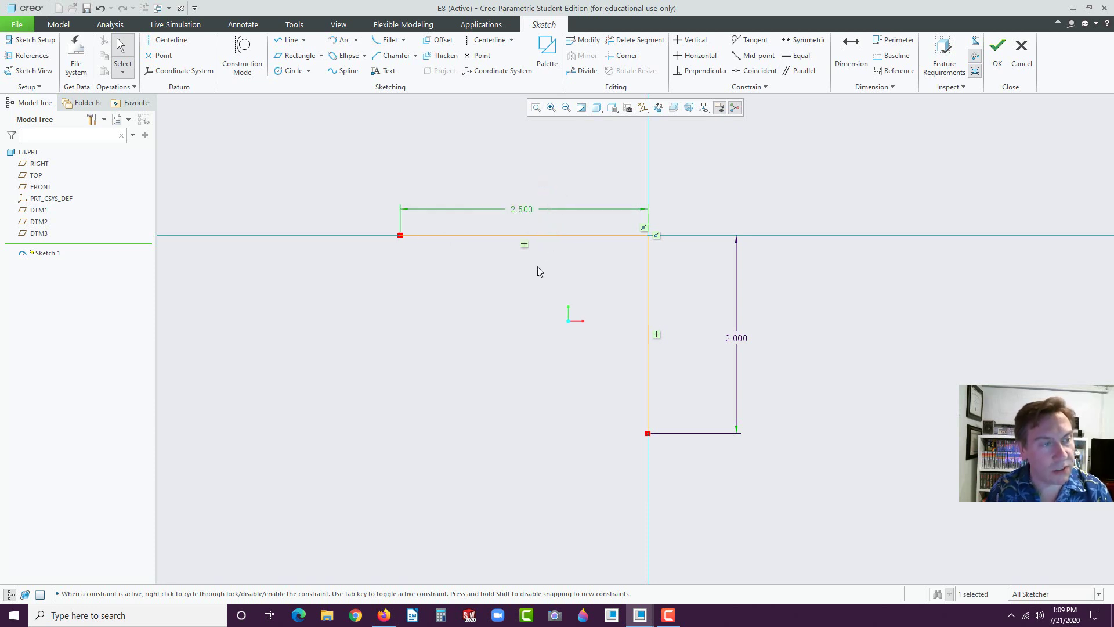
{"action": "left_click", "coordinate": [471, 290]}
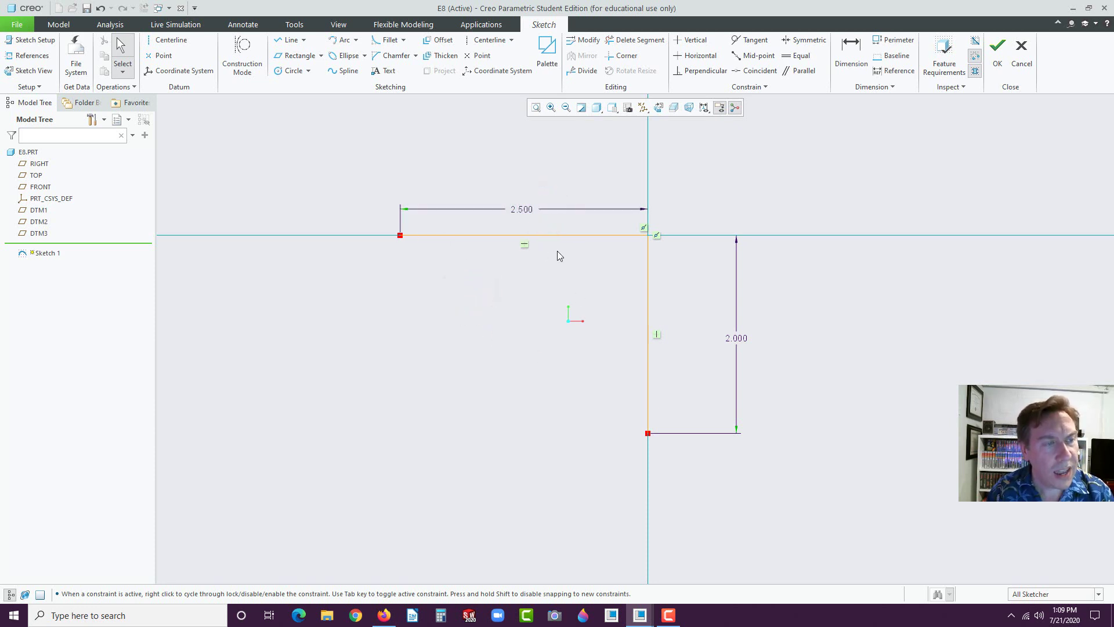
{"action": "left_click_drag", "start_coordinate": [524, 209], "coordinate": [528, 134]}
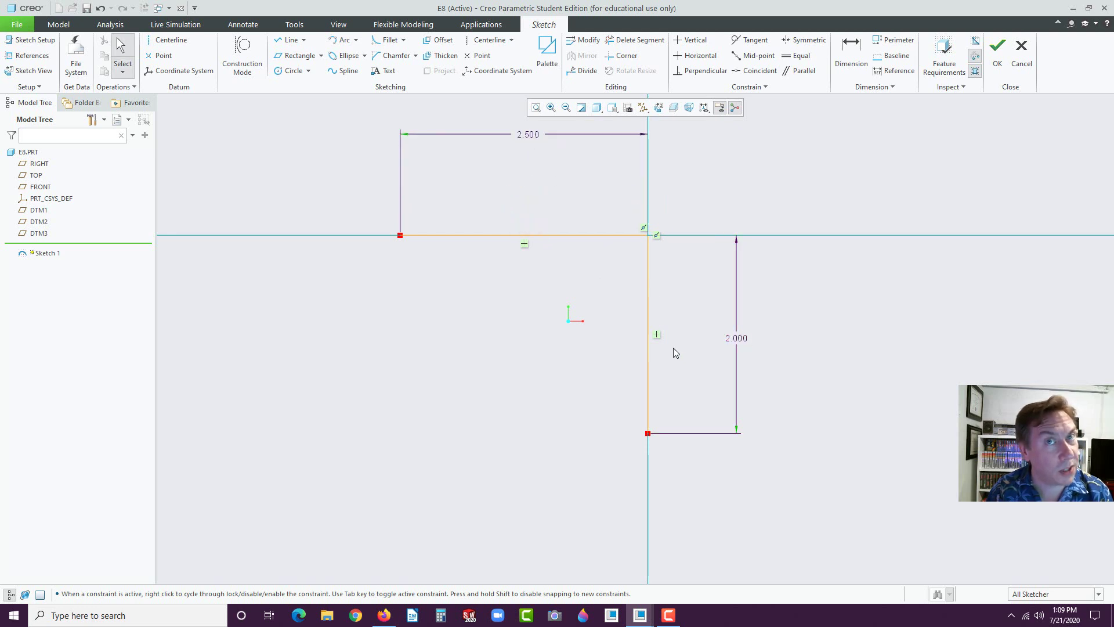
Draw a spline from the horizontal line's outer end through two intermediate points to the vertical line's lower end, closing the profile.
{"action": "left_click", "coordinate": [342, 70]}
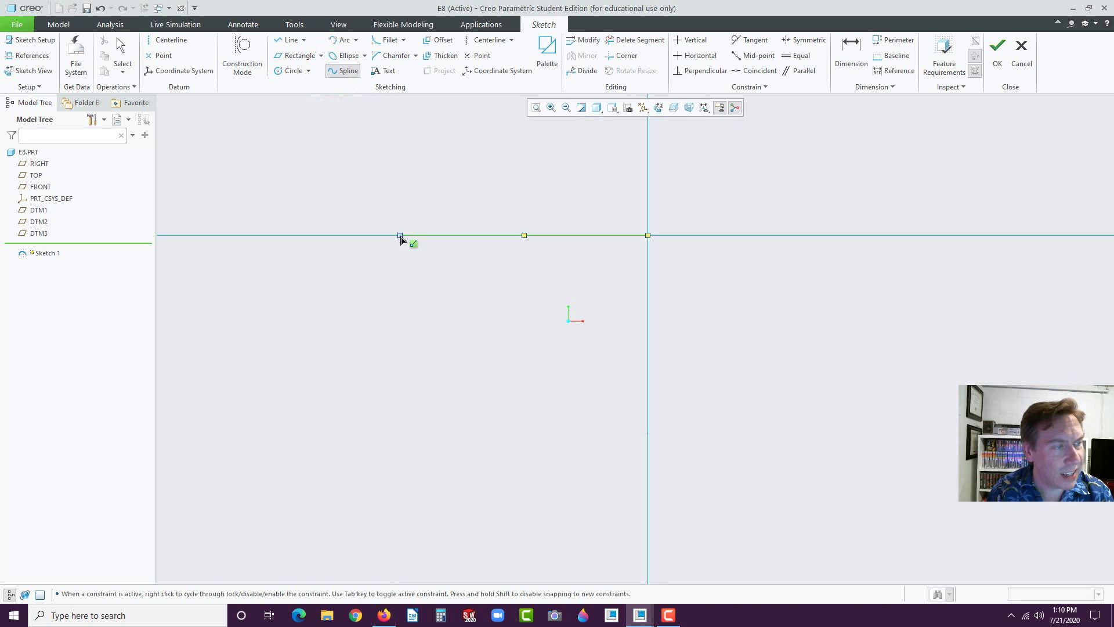
{"action": "left_click", "coordinate": [400, 235]}
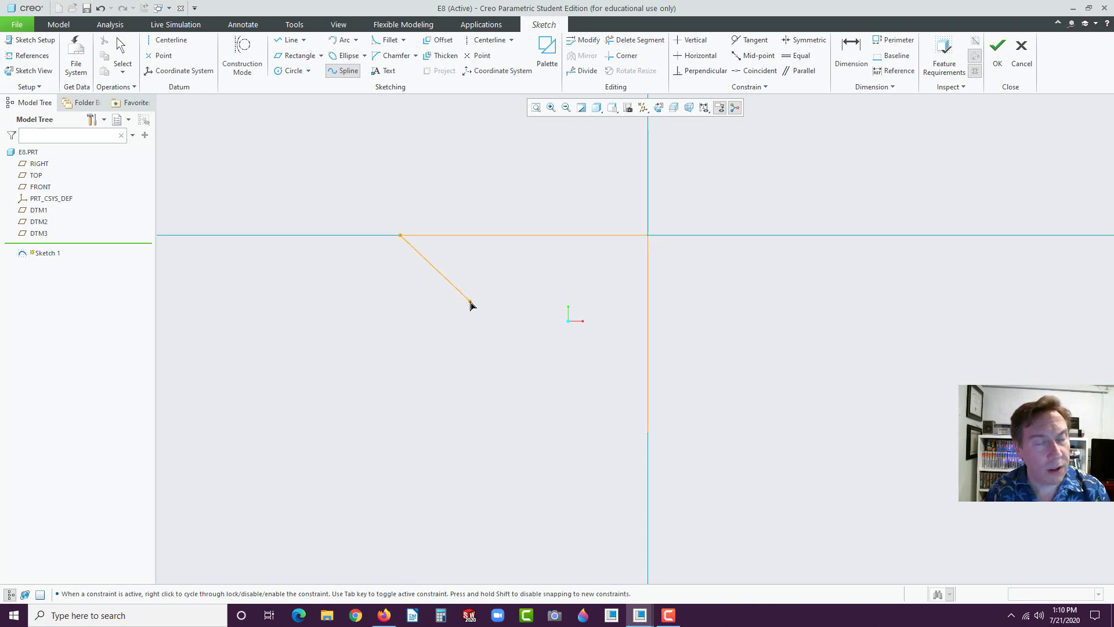
{"action": "left_click", "coordinate": [470, 301]}
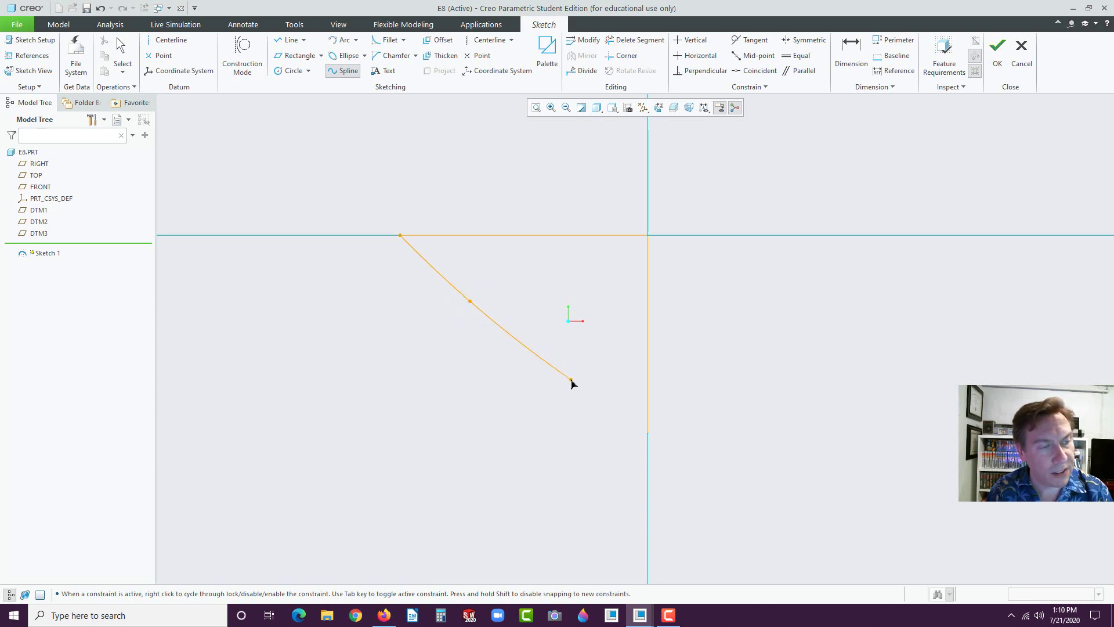
{"action": "left_click", "coordinate": [571, 380]}
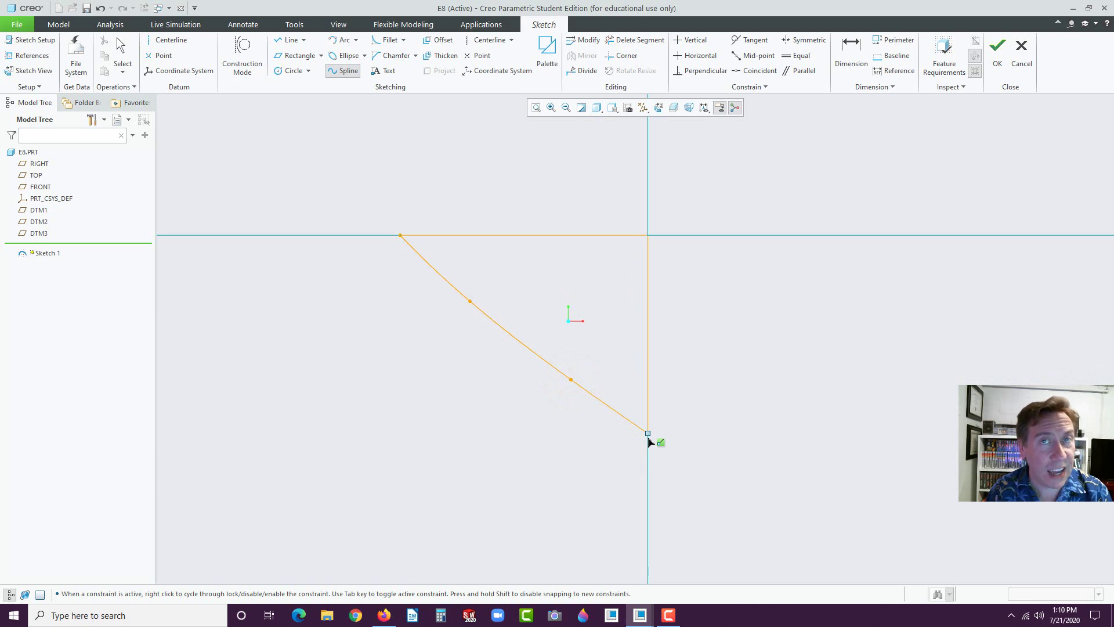
{"action": "left_click", "coordinate": [648, 435]}
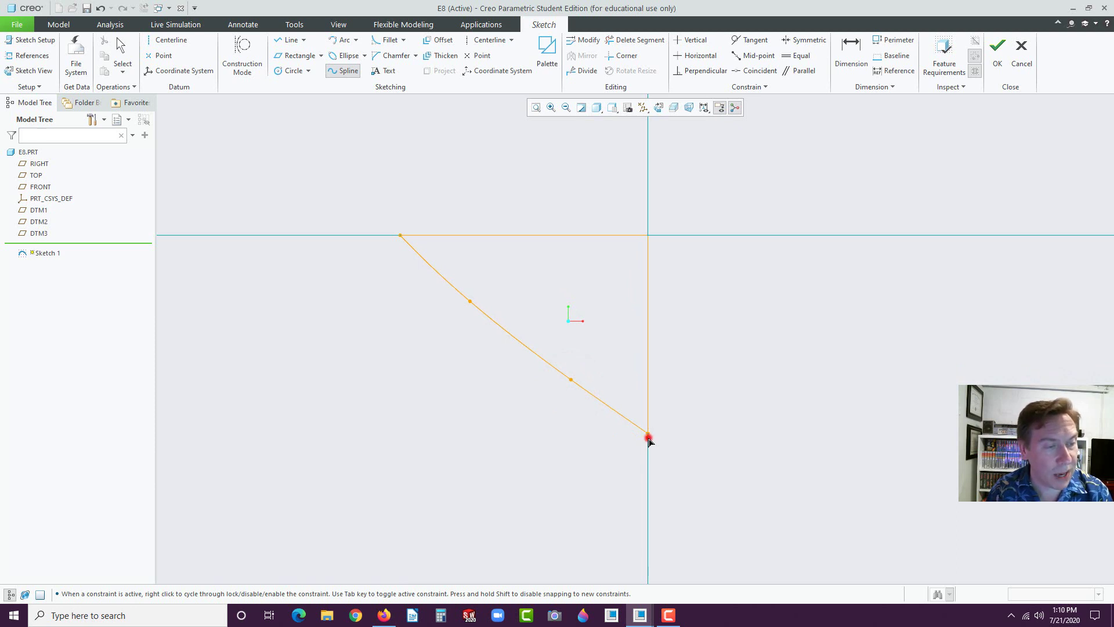
{"action": "middle_click", "coordinate": [694, 447]}
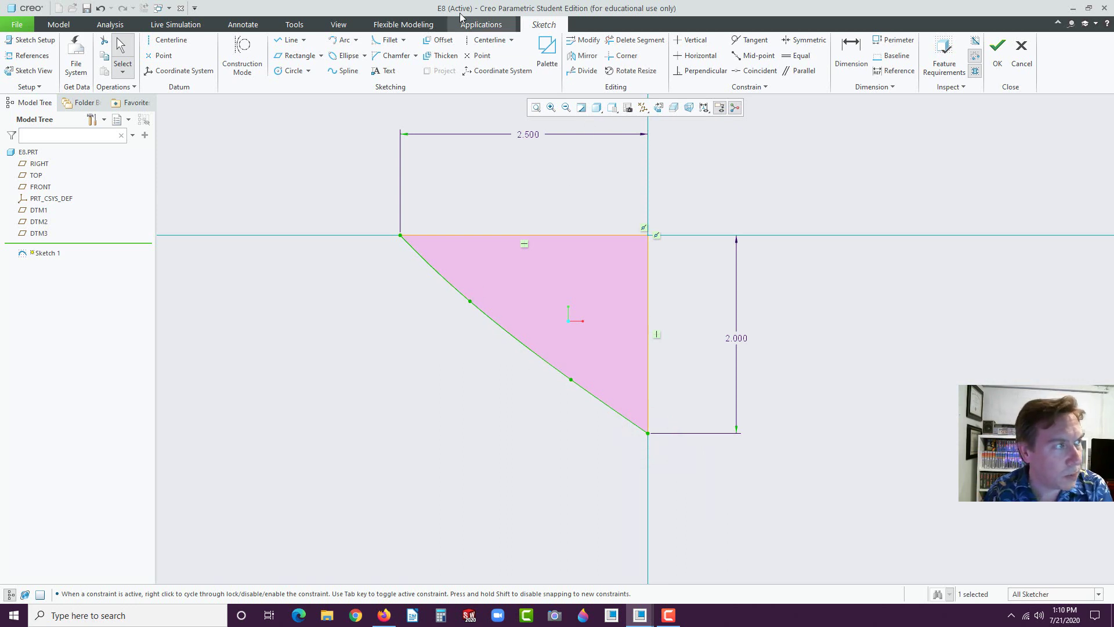
Dimension the lower intermediate spline point from the vertical line, consult the Sketch 1 drawing in the PDF, and set the distance to 0.5.
{"action": "left_click", "coordinate": [861, 57]}
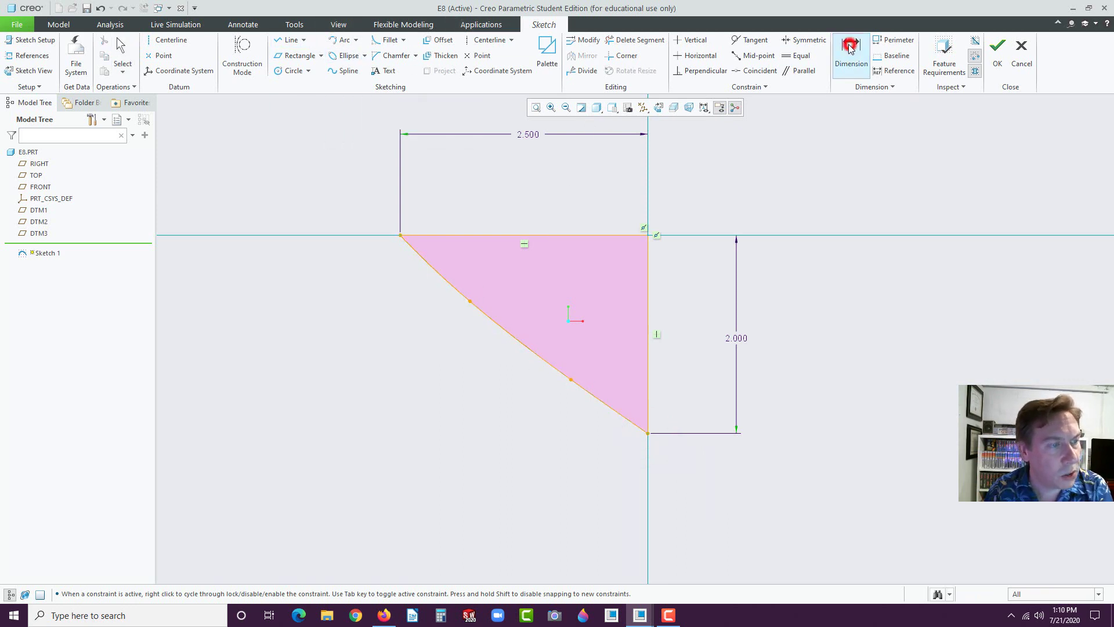
{"action": "left_click", "coordinate": [571, 379]}
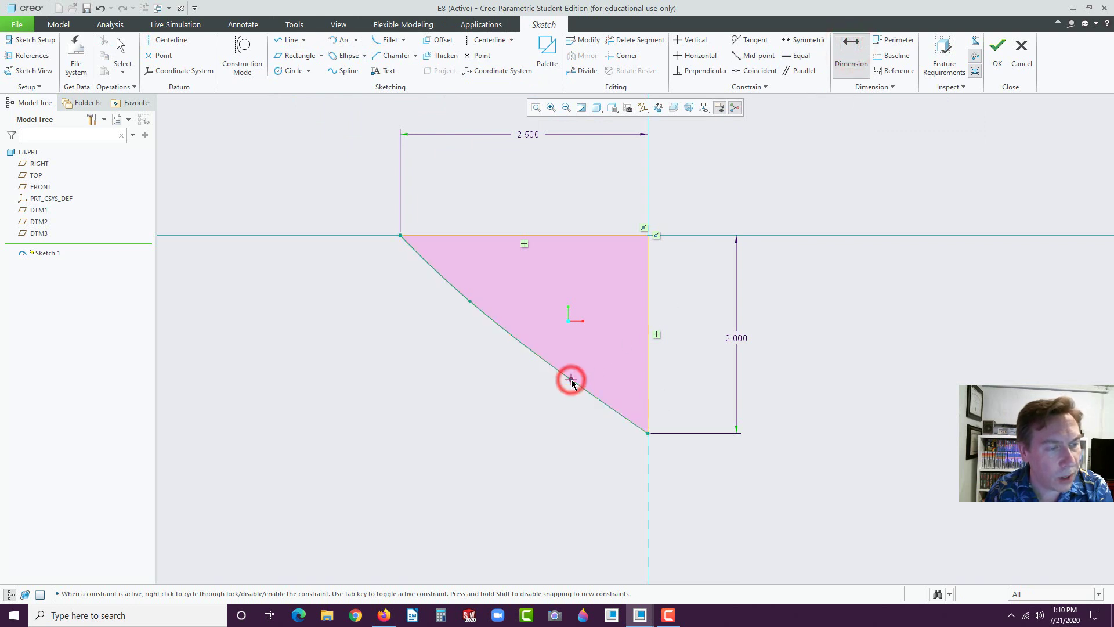
{"action": "left_click", "coordinate": [648, 357]}
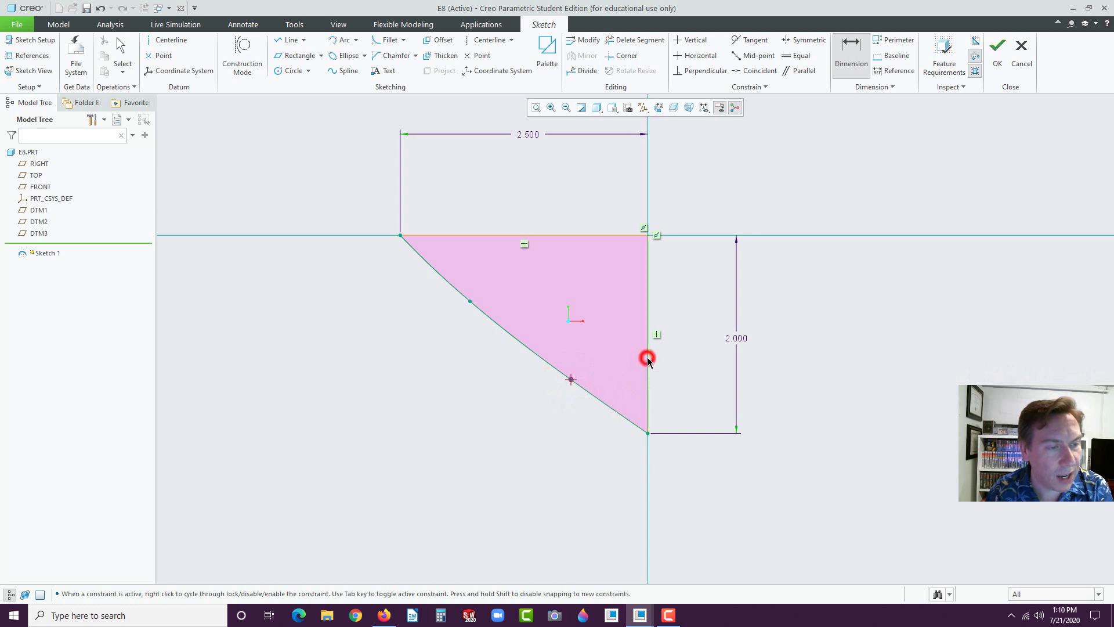
{"action": "middle_click", "coordinate": [620, 186]}
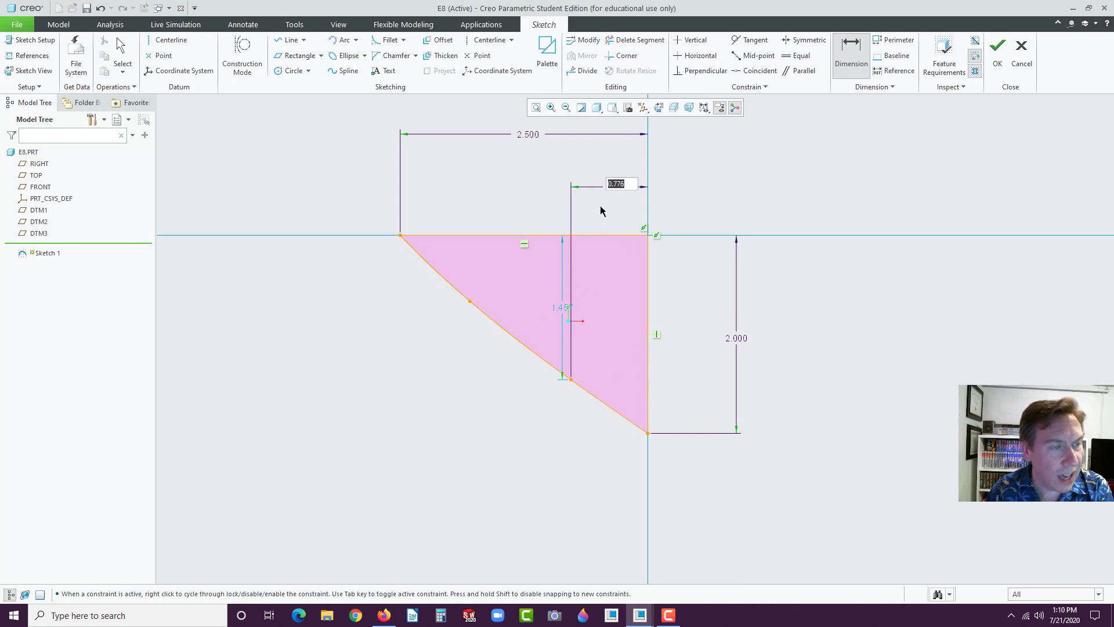
{"action": "left_click", "coordinate": [385, 616]}
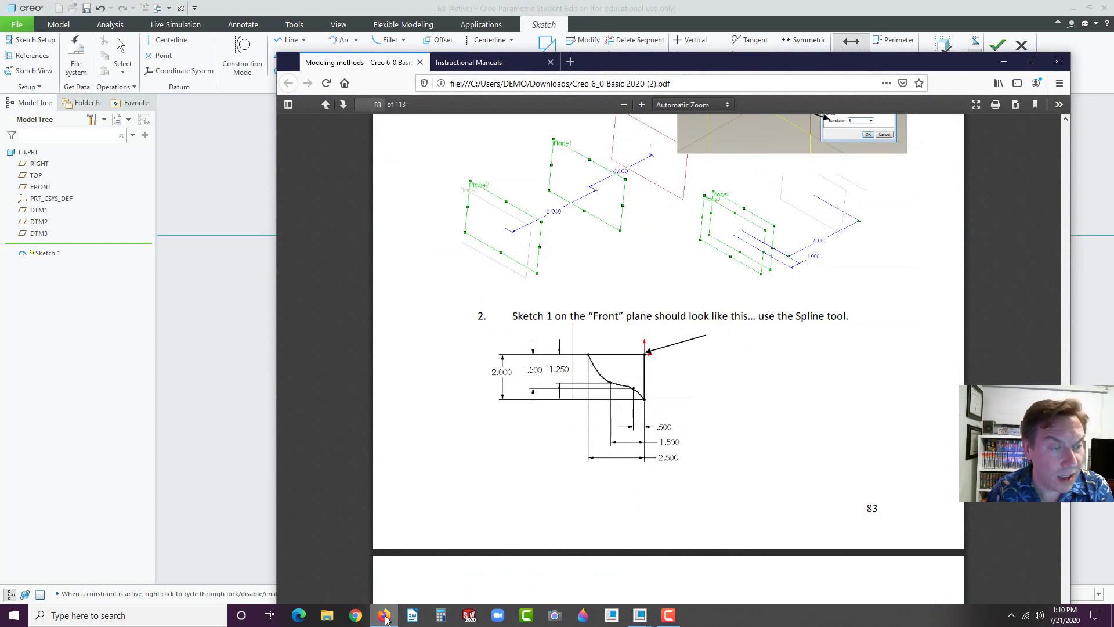
{"action": "left_click", "coordinate": [385, 617]}
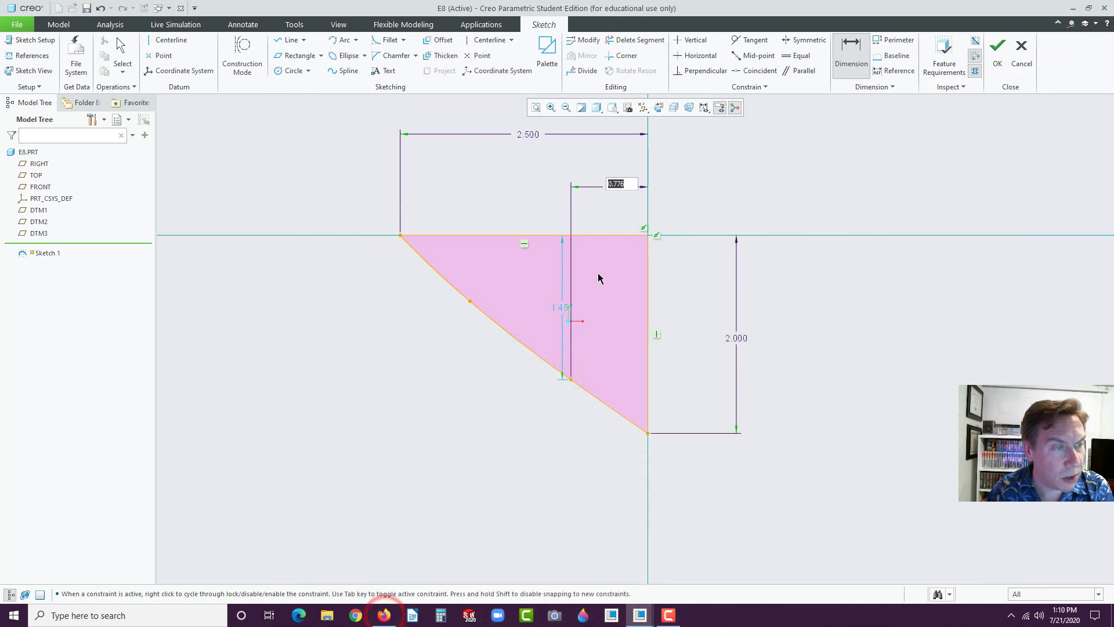
{"action": "type", "text": ".5"}
{"action": "key", "text": "Return"}
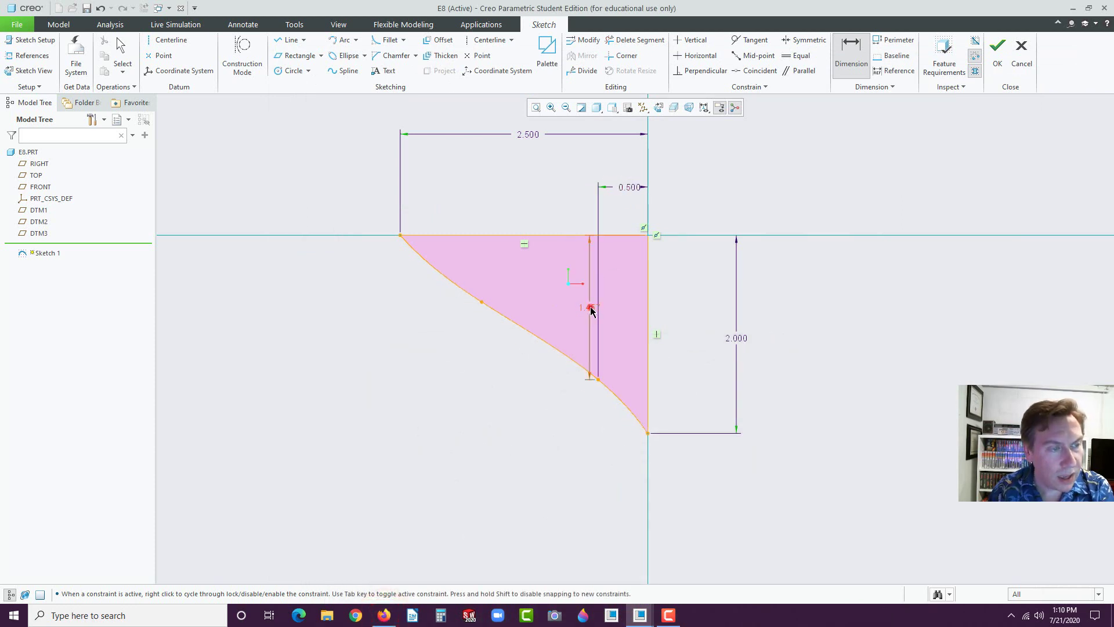
Place the lower intermediate spline point's vertical dimension outside the profile, beside the vertical line, and set it to 1.25.
{"action": "left_click", "coordinate": [593, 307]}
{"action": "middle_click", "coordinate": [593, 306]}
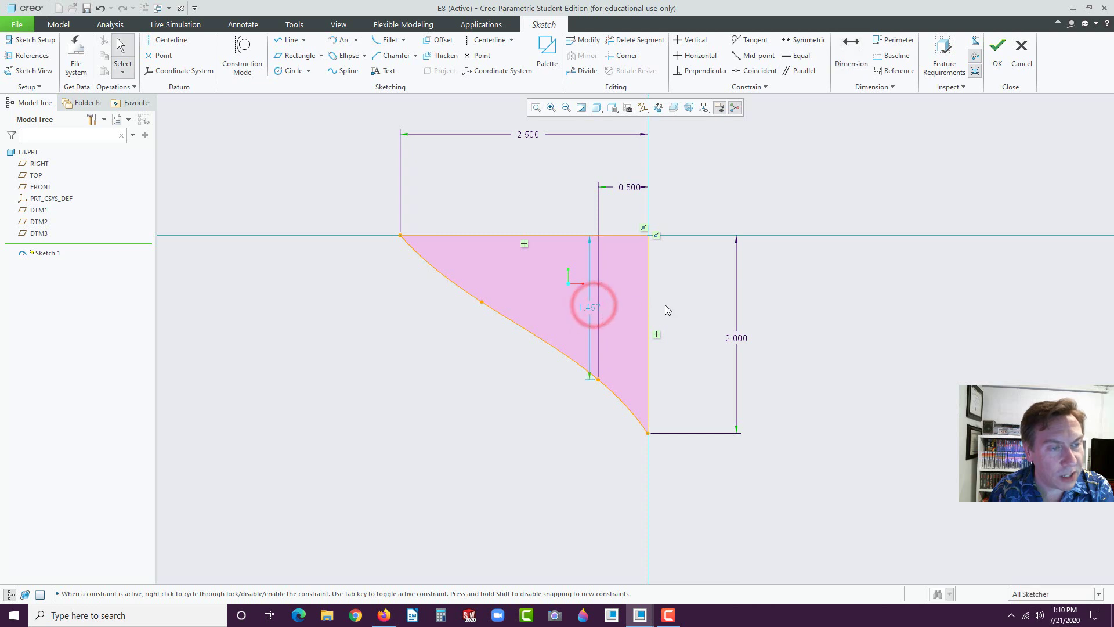
{"action": "left_click_drag", "start_coordinate": [584, 307], "coordinate": [704, 295]}
{"action": "double_click", "coordinate": [703, 295]}
{"action": "type", "text": "1.25"}
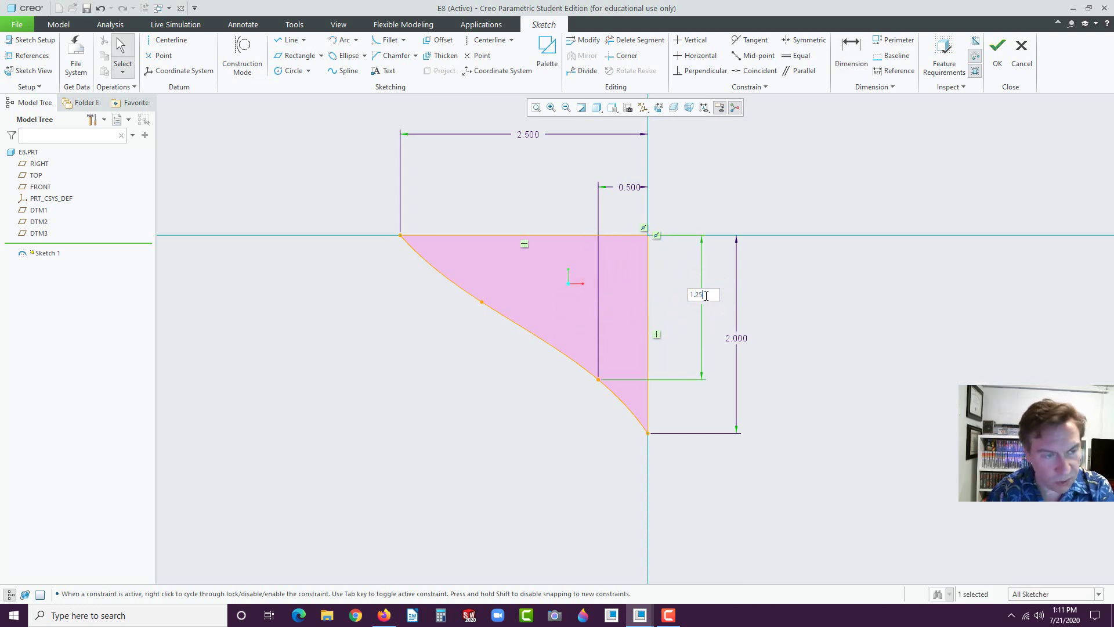
{"action": "key", "text": "Return"}
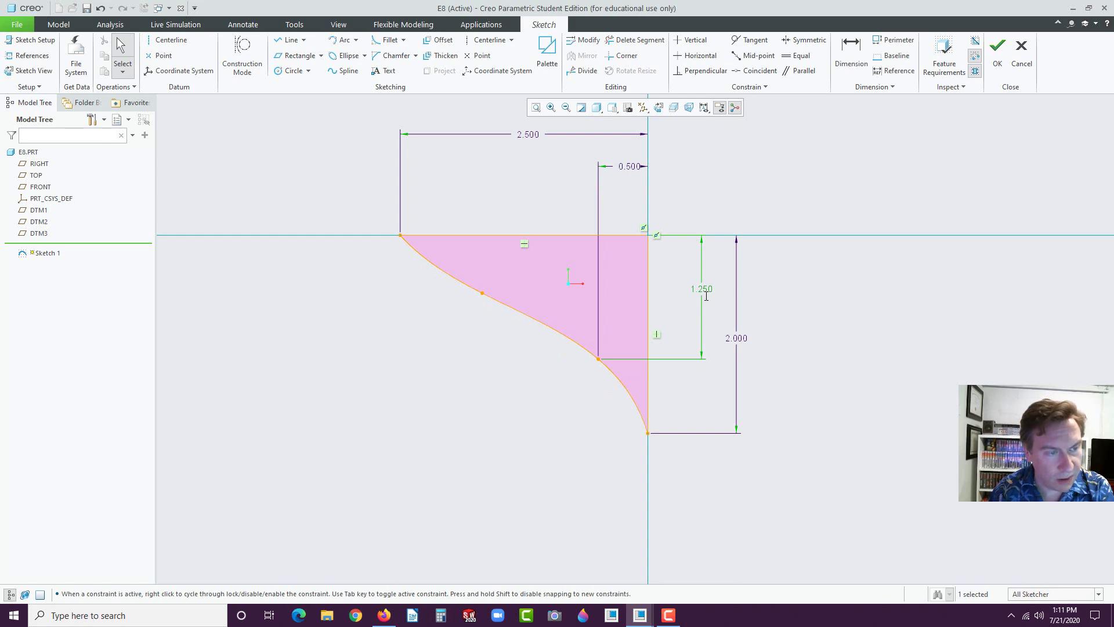
Recheck the Sketch 1 drawing in the PDF and correct the lower intermediate spline point's vertical dimension to 1.5.
{"action": "left_click", "coordinate": [384, 616]}
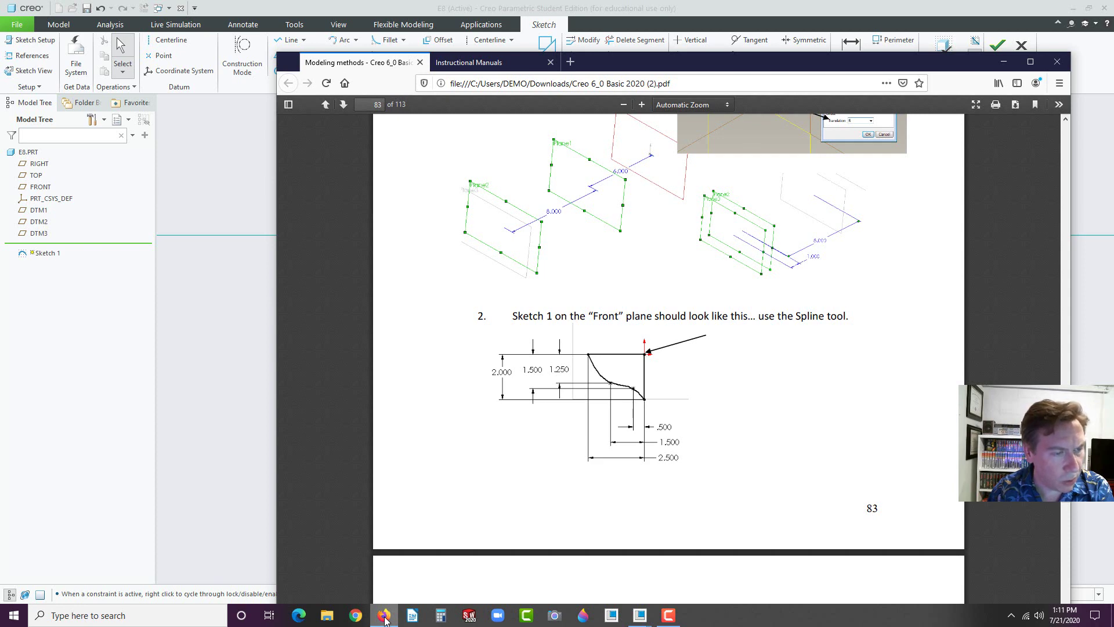
{"action": "left_click", "coordinate": [385, 616]}
{"action": "double_click", "coordinate": [701, 288]}
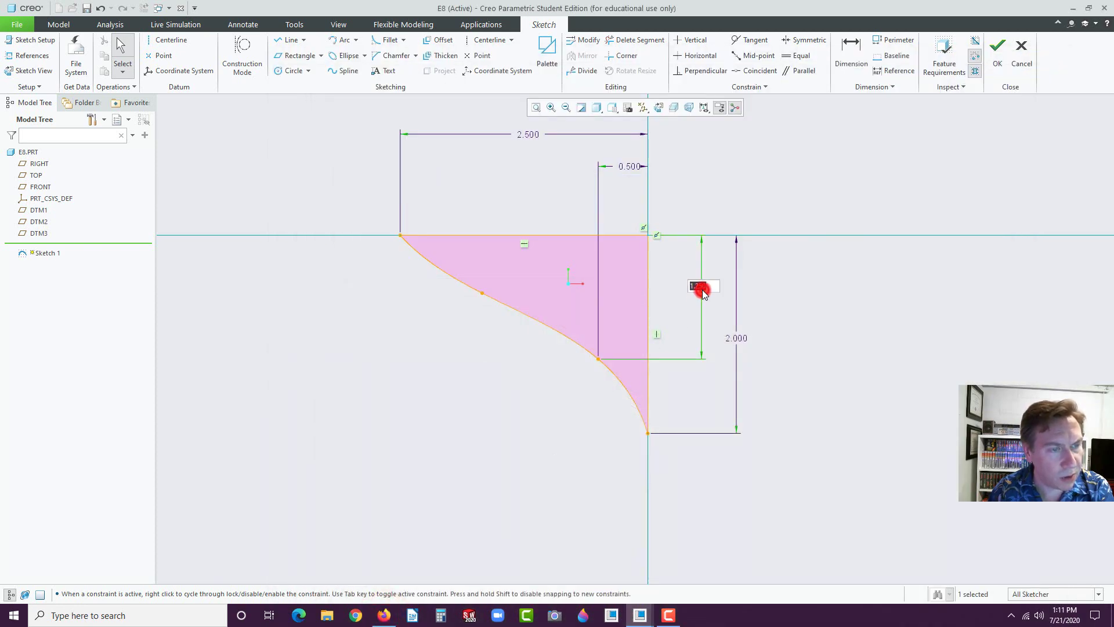
{"action": "type", "text": "1.5"}
{"action": "key", "text": "Return"}
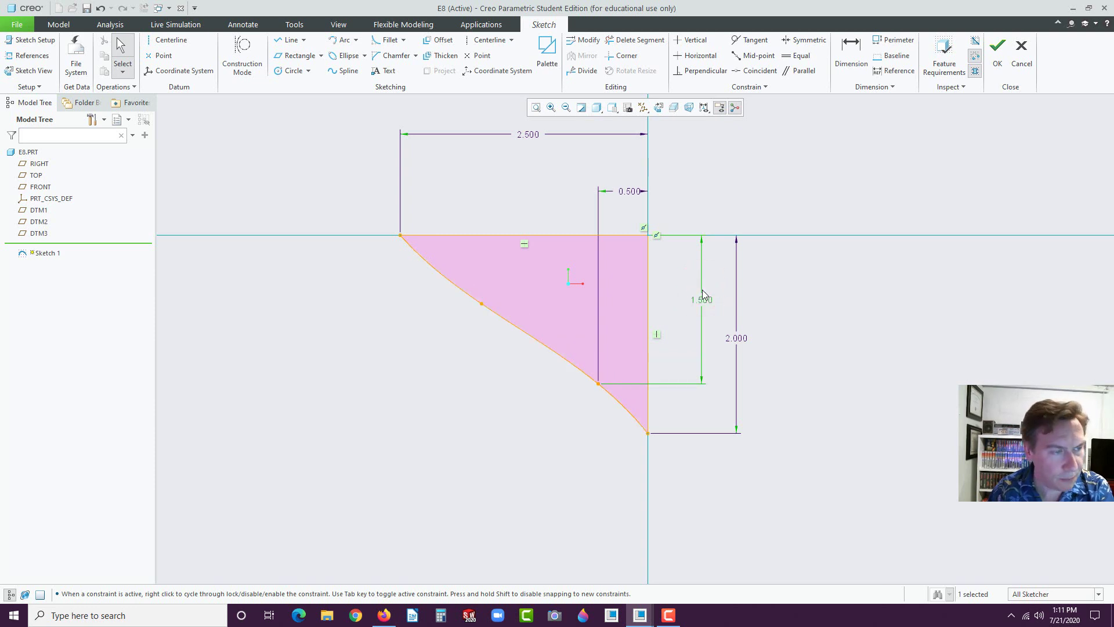
{"action": "left_click", "coordinate": [528, 356]}
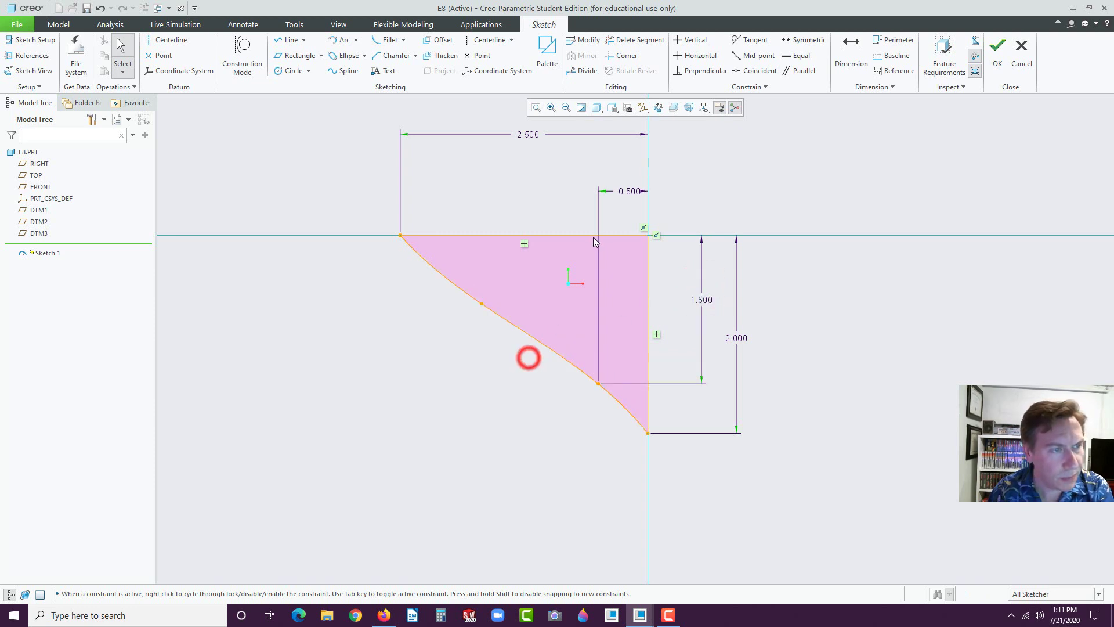
Dimension the upper intermediate spline point's vertical distance from the horizontal line as 1.25.
{"action": "left_click", "coordinate": [853, 48]}
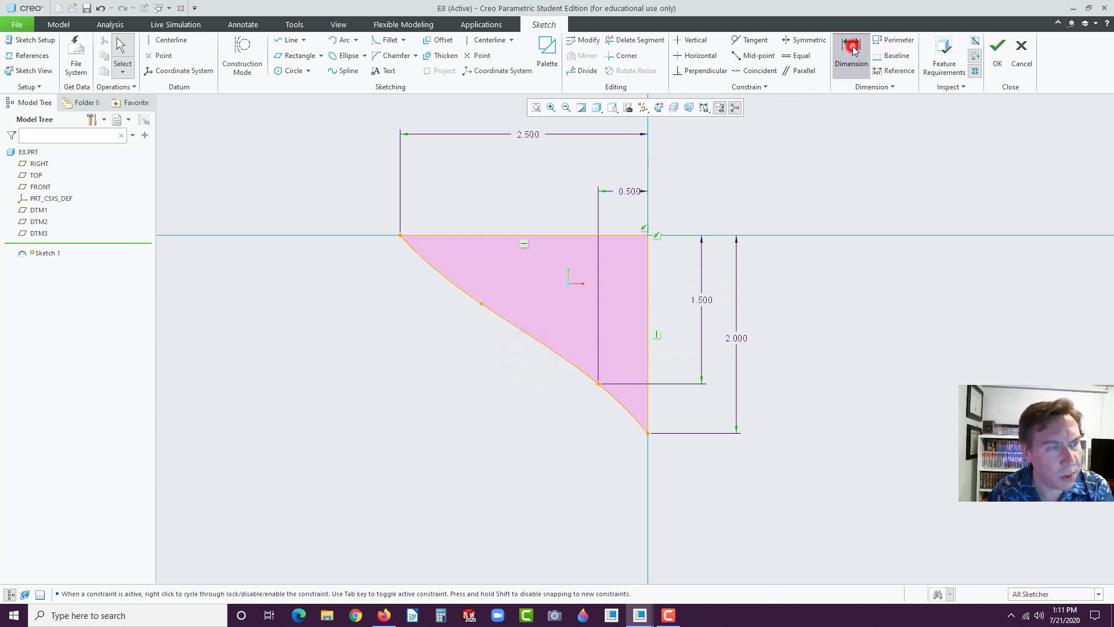
{"action": "left_click", "coordinate": [482, 303]}
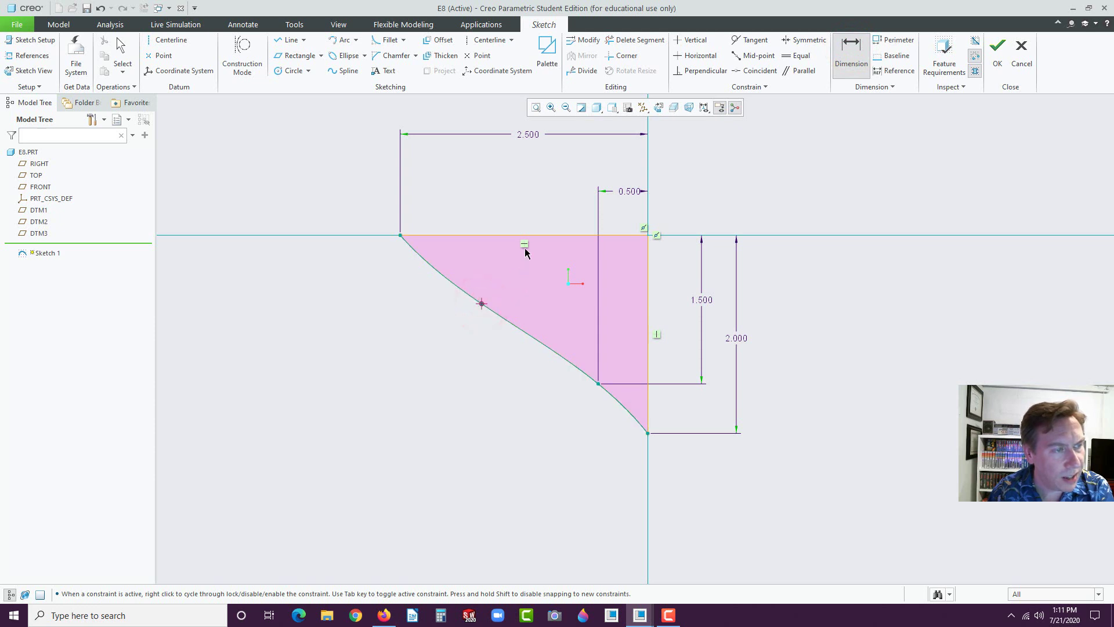
{"action": "left_click", "coordinate": [506, 235]}
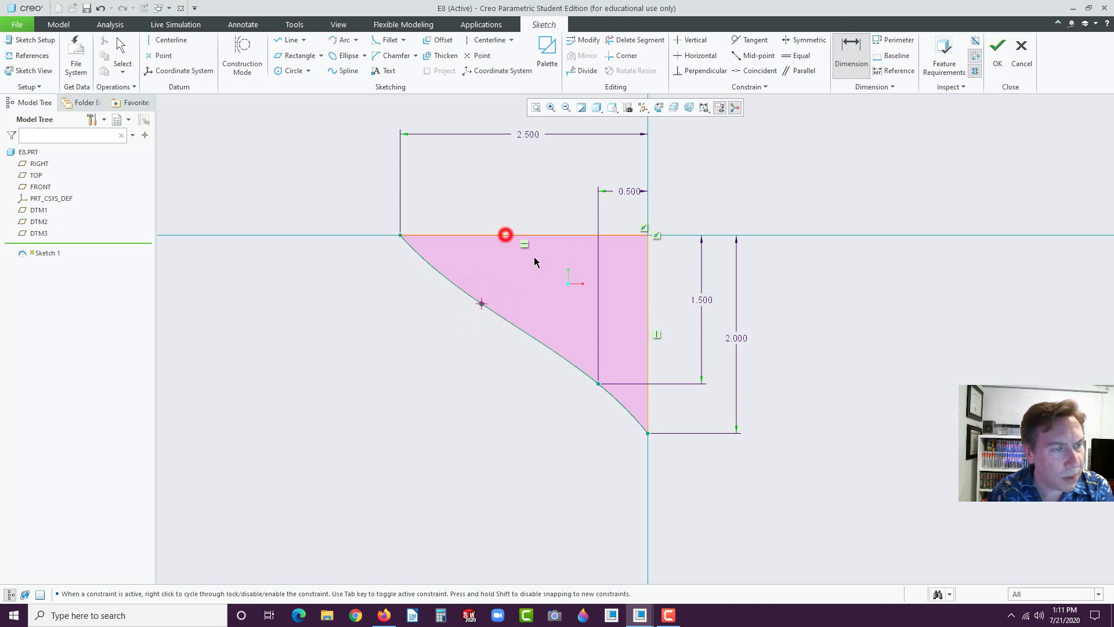
{"action": "middle_click", "coordinate": [675, 278]}
{"action": "type", "text": "1.25"}
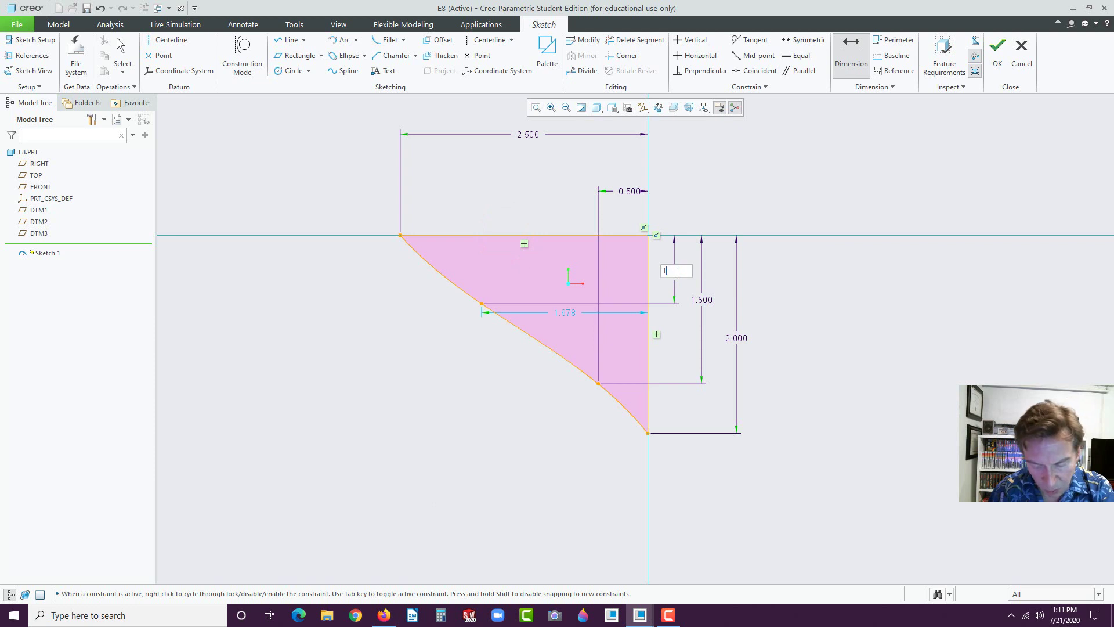
{"action": "key", "text": "Return"}
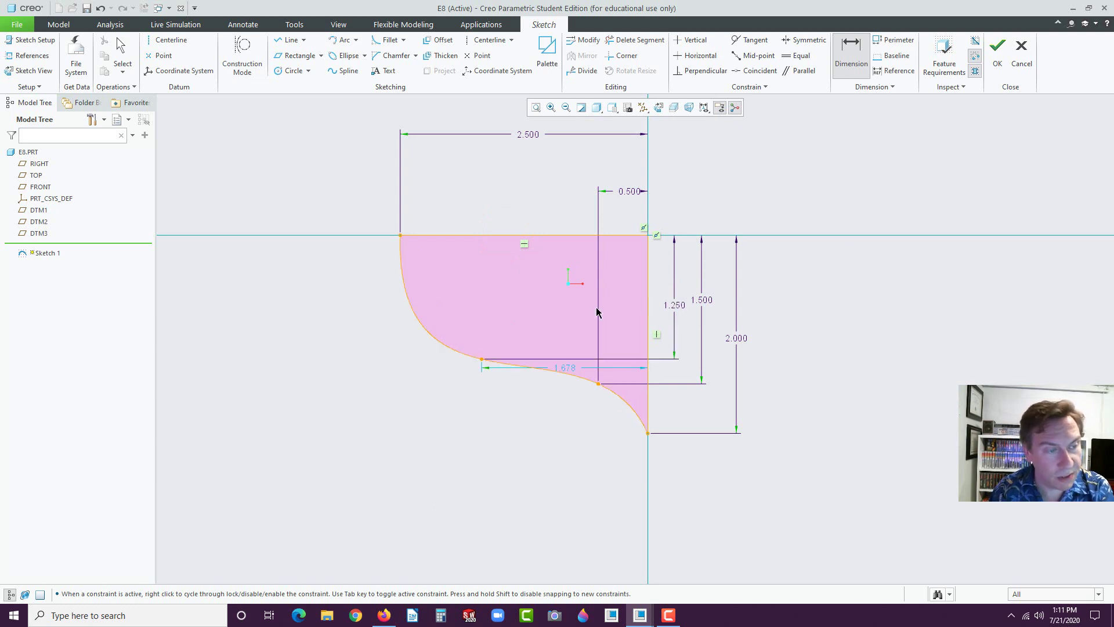
{"action": "middle_click", "coordinate": [558, 396]}
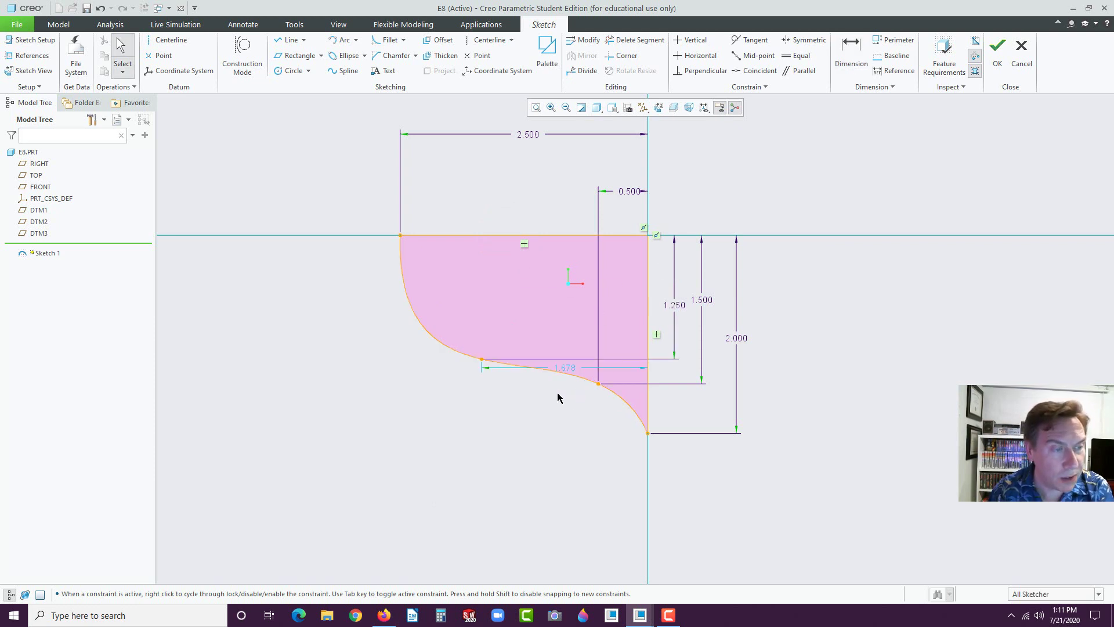
Place the upper intermediate spline point's horizontal dimension above the profile, check the Sketch 1 drawing in the PDF, and set it to 1.5.
{"action": "left_click_drag", "start_coordinate": [568, 369], "coordinate": [571, 166]}
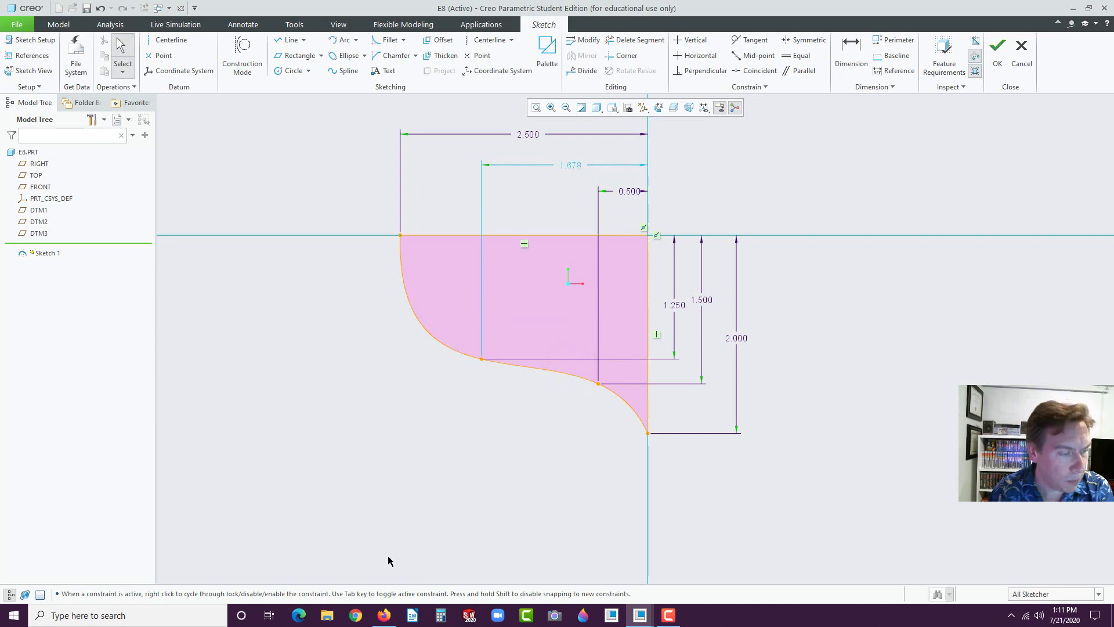
{"action": "left_click", "coordinate": [384, 616]}
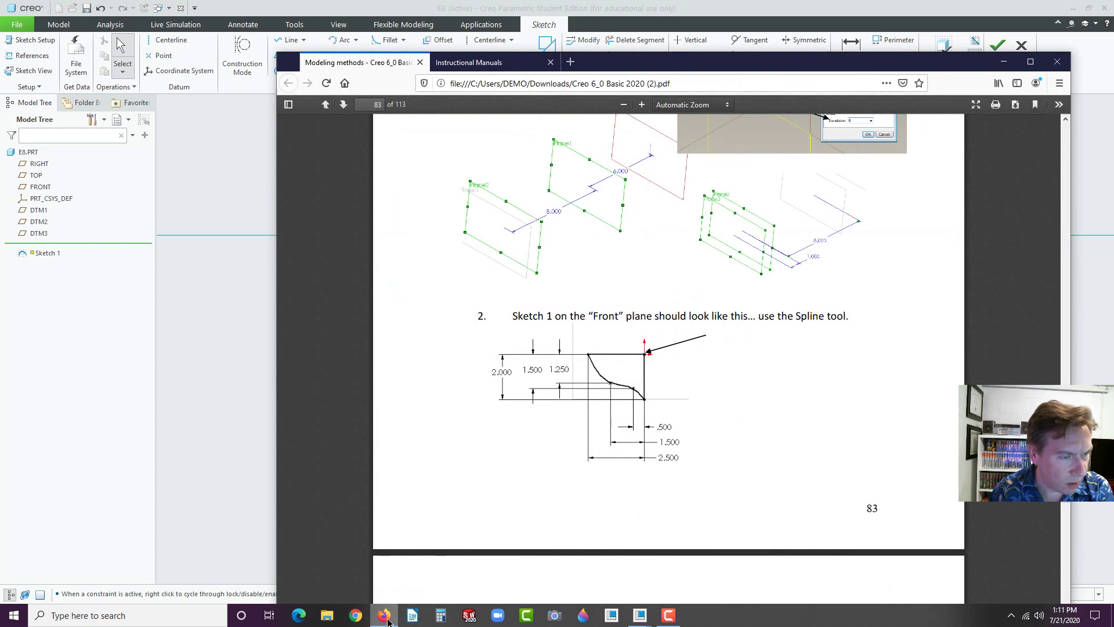
{"action": "left_click", "coordinate": [384, 616]}
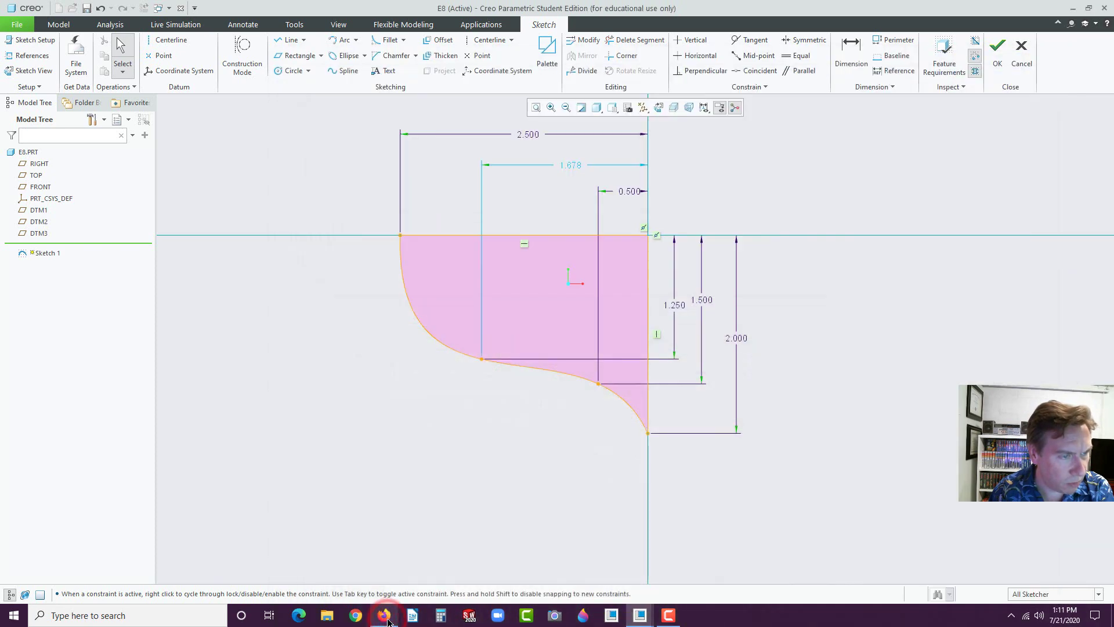
{"action": "double_click", "coordinate": [580, 166]}
{"action": "type", "text": "1.5"}
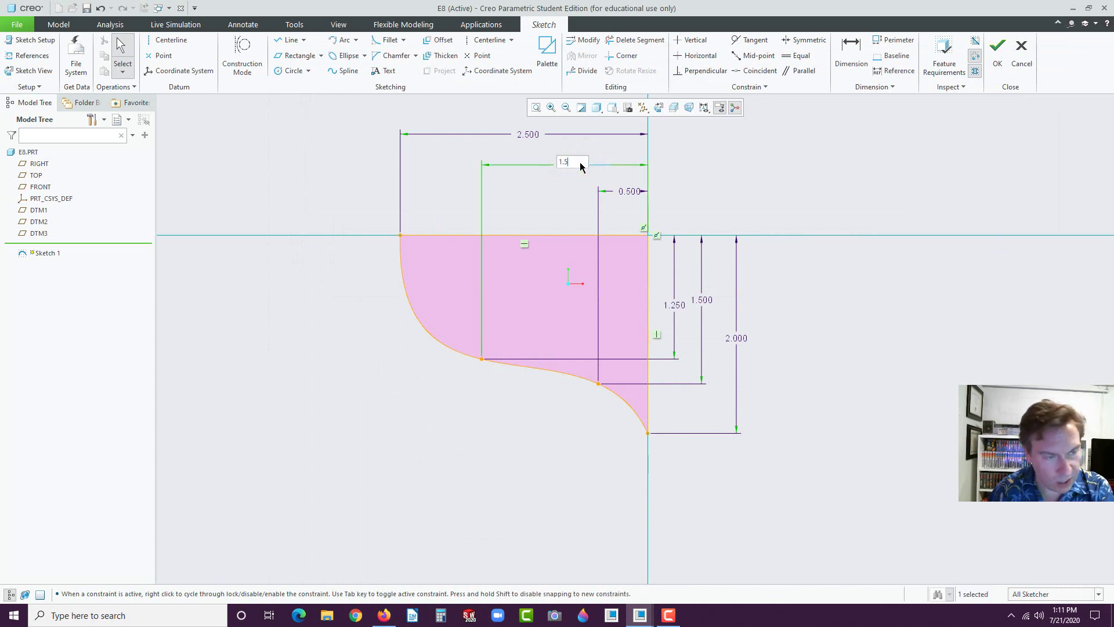
{"action": "key", "text": "Return"}
{"action": "left_click", "coordinate": [492, 403]}
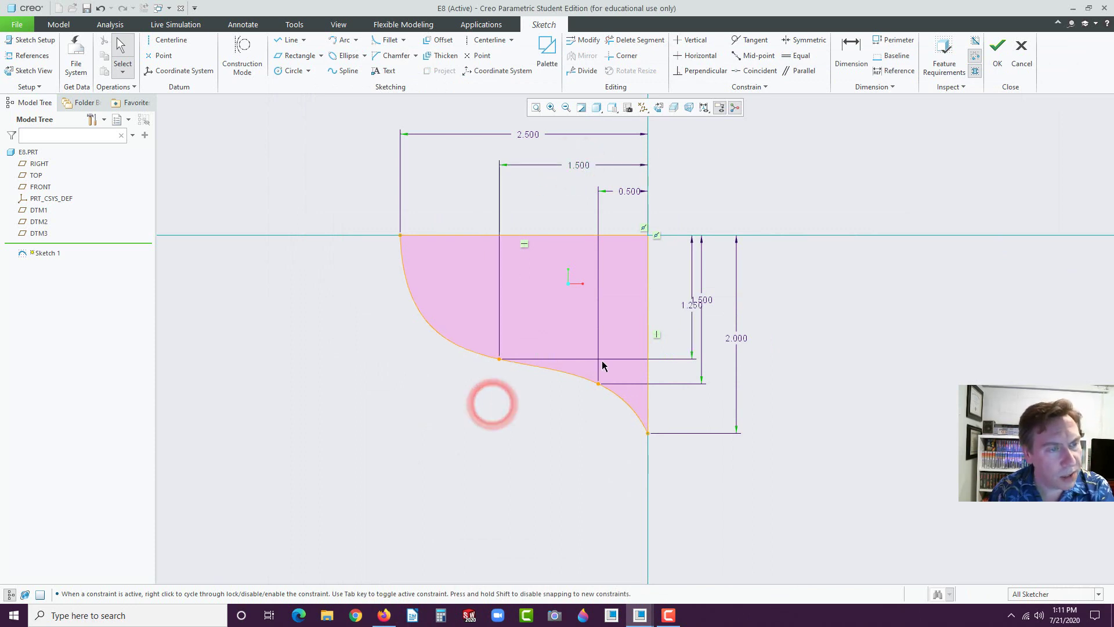
Move the overlapping 1.250 vertical dimension closer to the profile and finish the sketch.
{"action": "left_click_drag", "start_coordinate": [692, 304], "coordinate": [670, 289]}
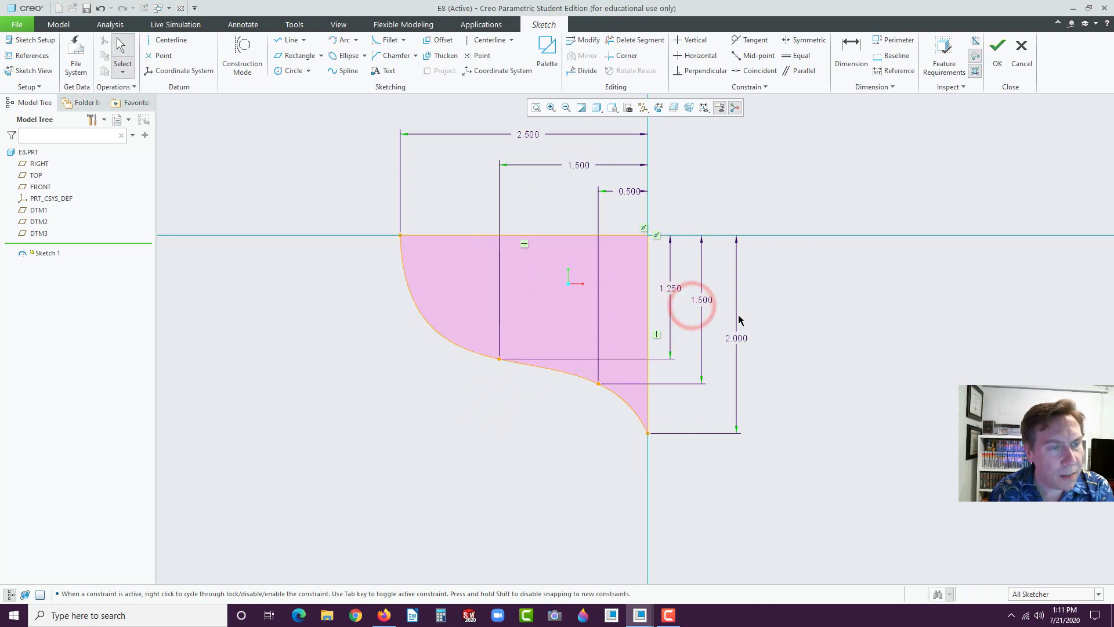
{"action": "left_click", "coordinate": [794, 330]}
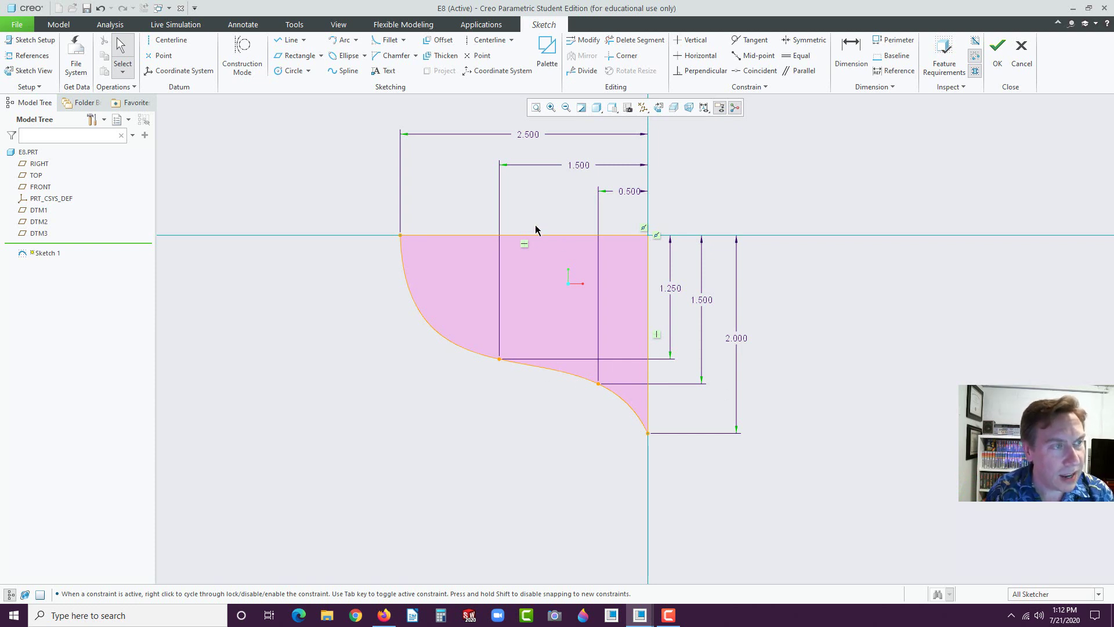
{"action": "left_click", "coordinate": [997, 63]}
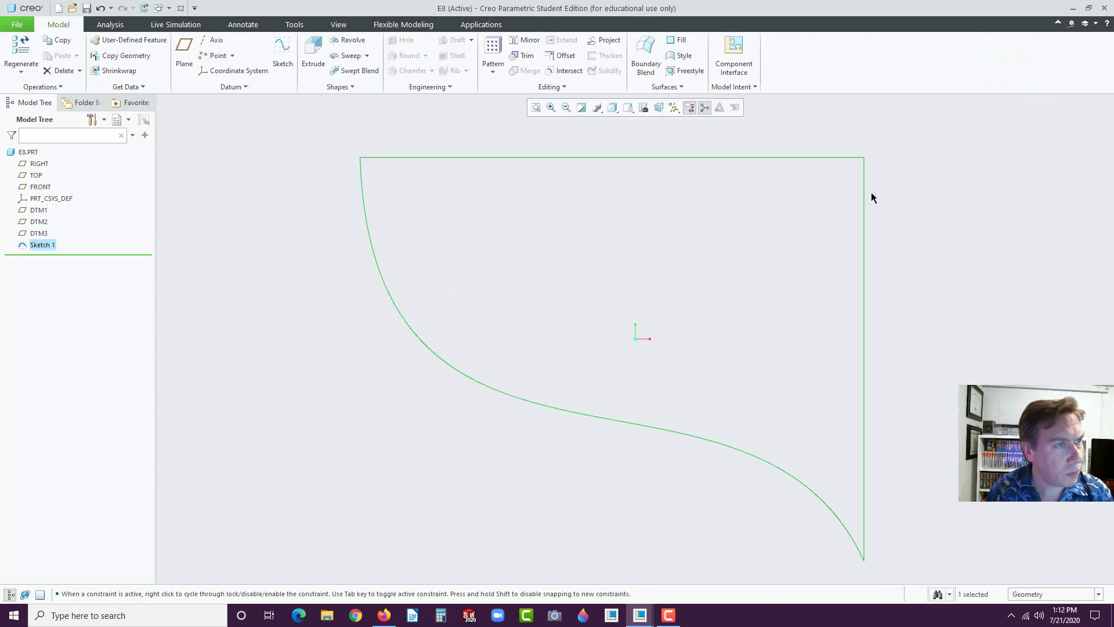
Turn on the datum plane display and view the part in standard orientation.
{"action": "left_click", "coordinate": [673, 110]}
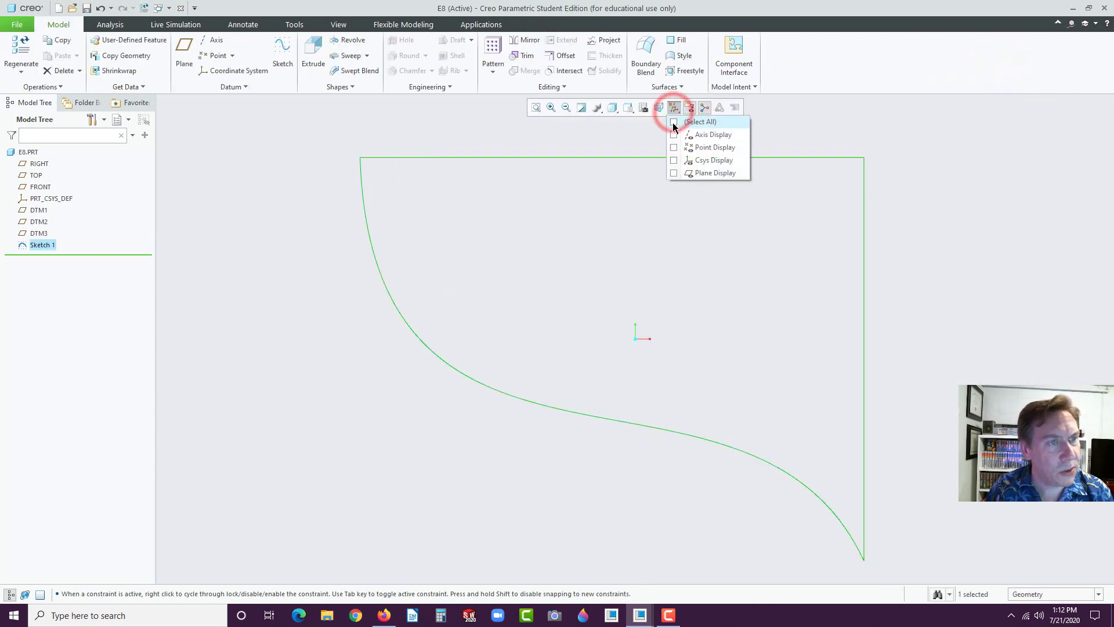
{"action": "left_click", "coordinate": [673, 173]}
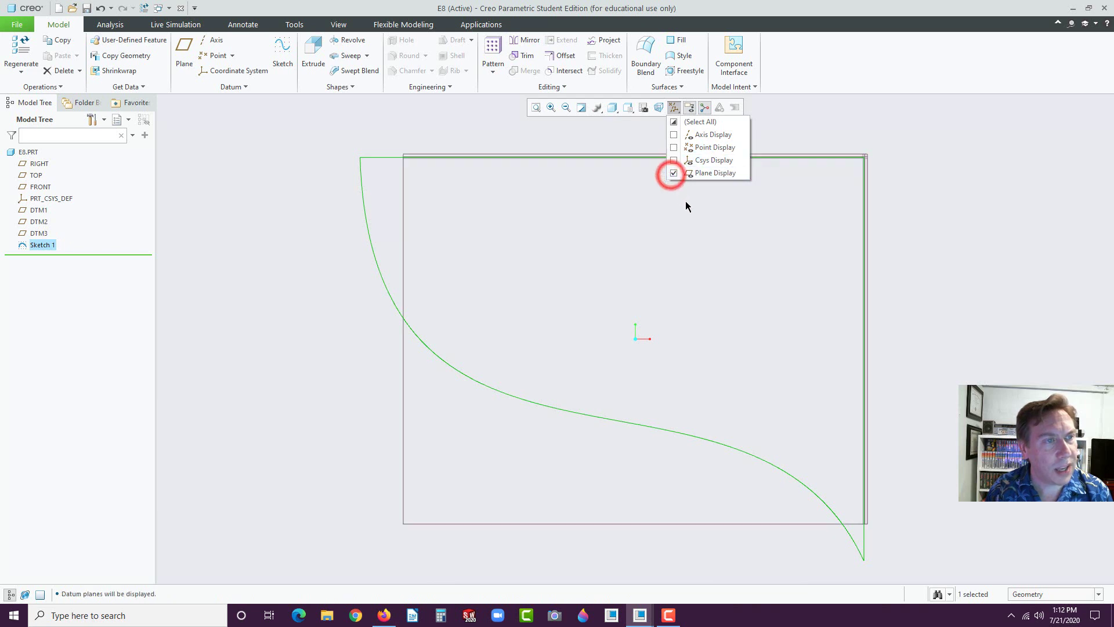
{"action": "left_click", "coordinate": [913, 271]}
{"action": "key", "text": "ctrl+d"}
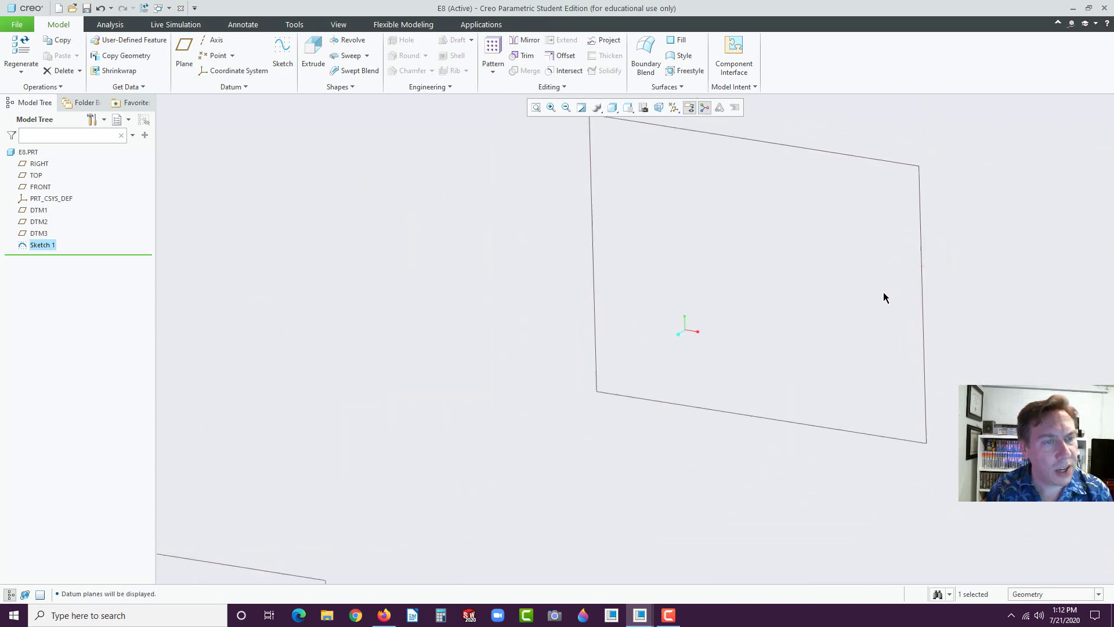
{"action": "left_click", "coordinate": [636, 112]}
{"action": "left_click", "coordinate": [628, 121]}
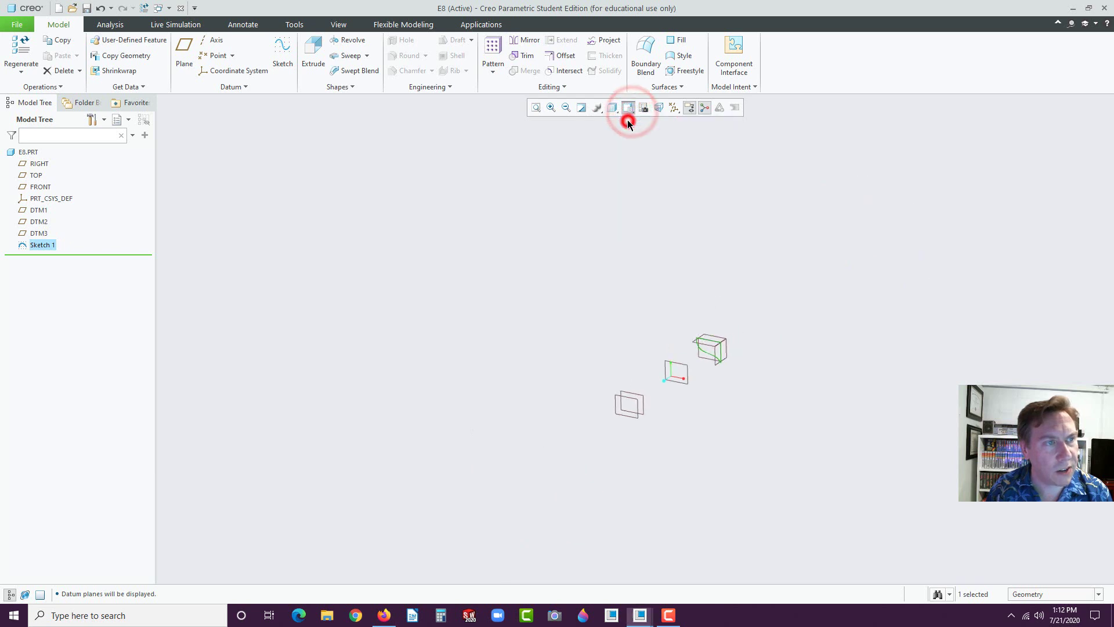
{"action": "left_click", "coordinate": [504, 214]}
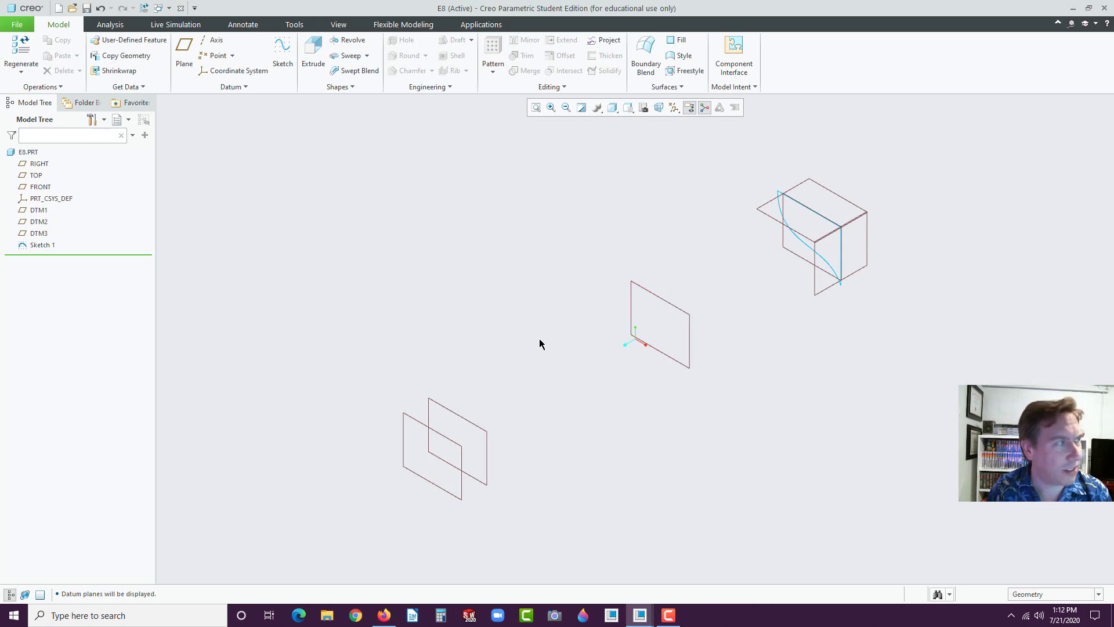
{"action": "left_click", "coordinate": [514, 286]}
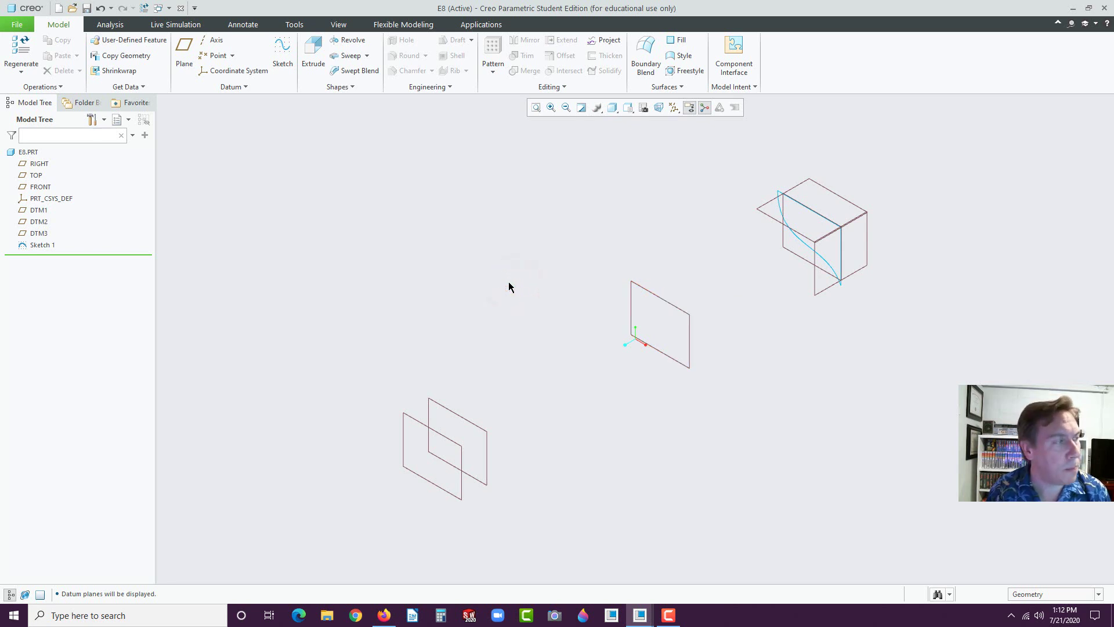
Copy Sketch 1 and paste it onto datum plane DTM1 with RIGHT as the orientation reference, dropping the section freehand near the references.
{"action": "left_click", "coordinate": [35, 245]}
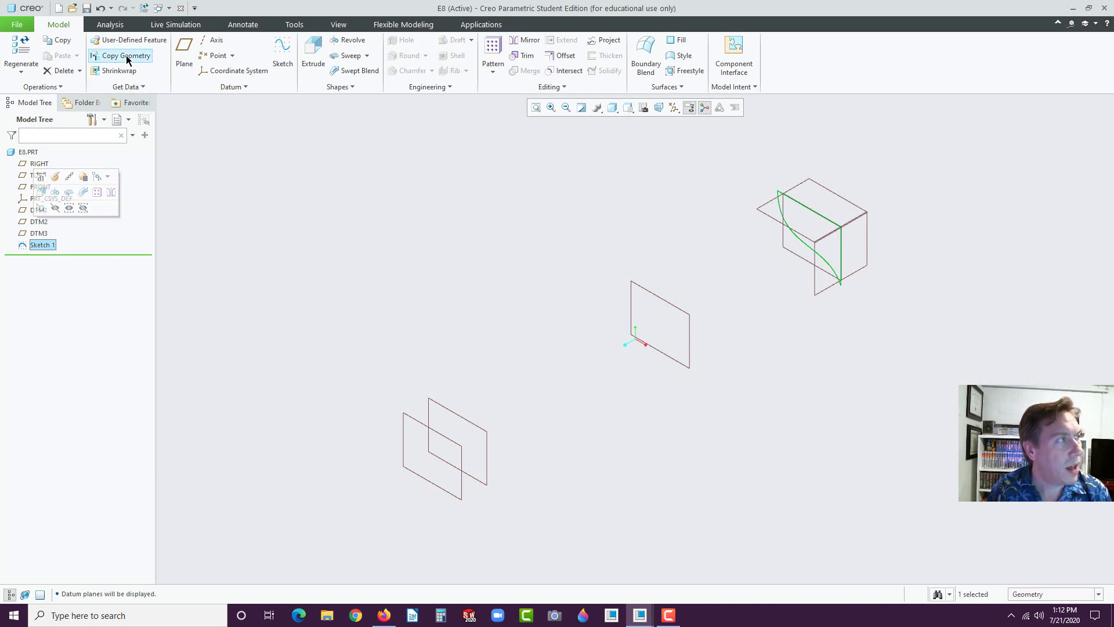
{"action": "left_click", "coordinate": [59, 42]}
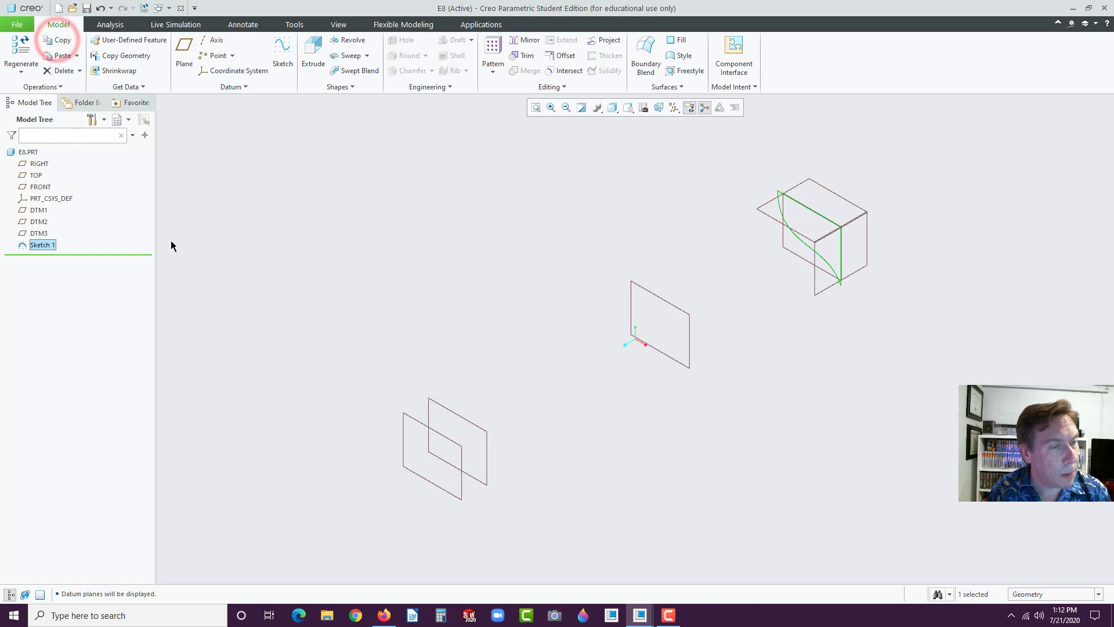
{"action": "left_click", "coordinate": [638, 287]}
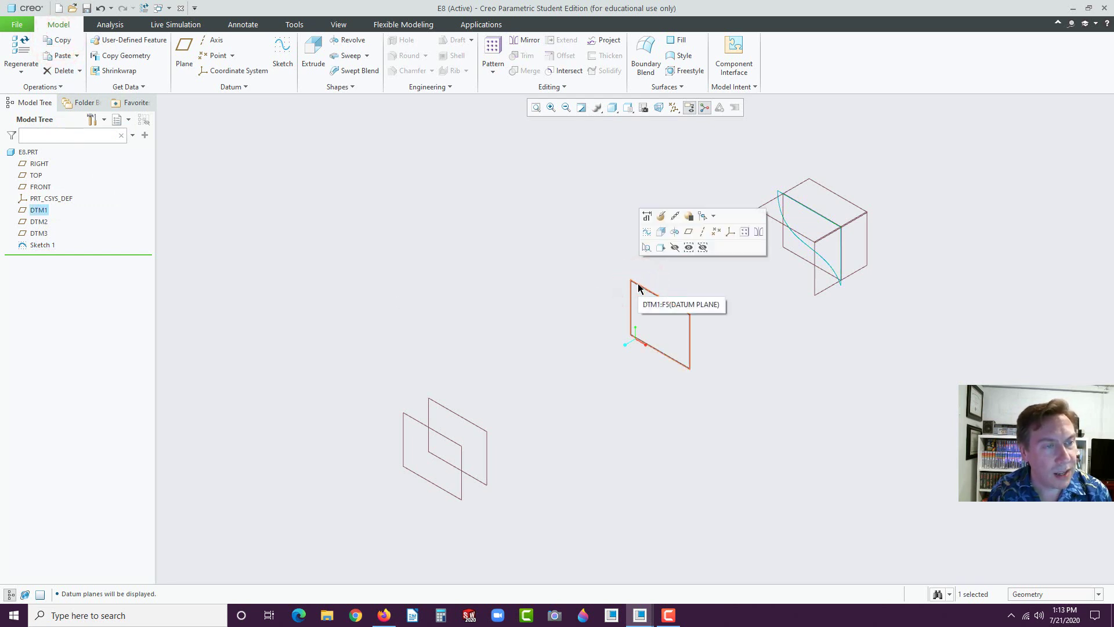
{"action": "left_click", "coordinate": [59, 55]}
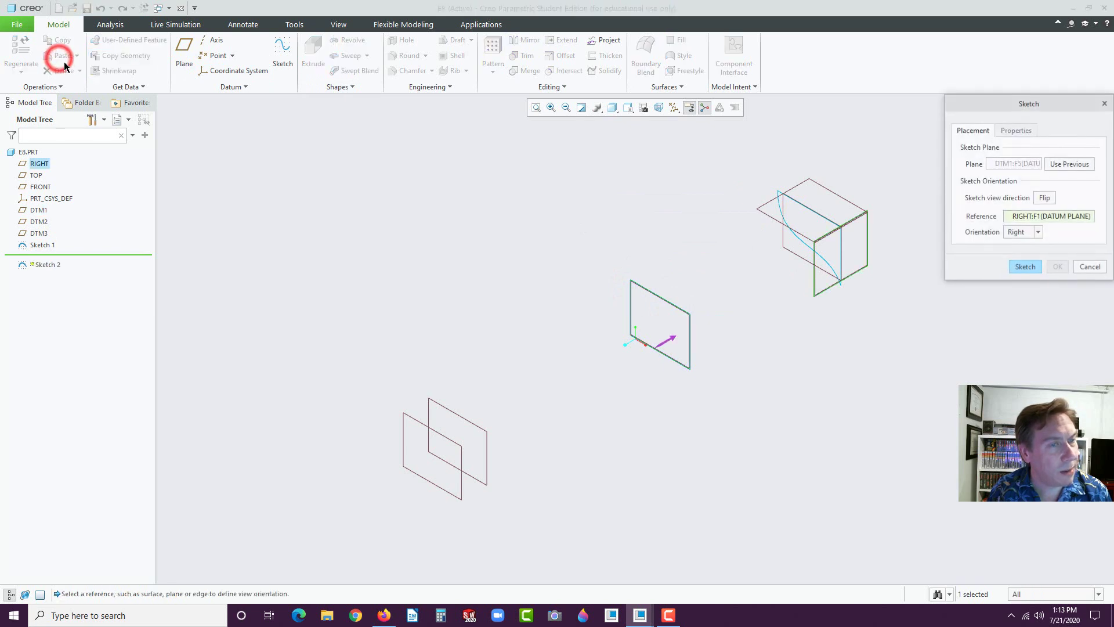
{"action": "left_click", "coordinate": [1023, 266]}
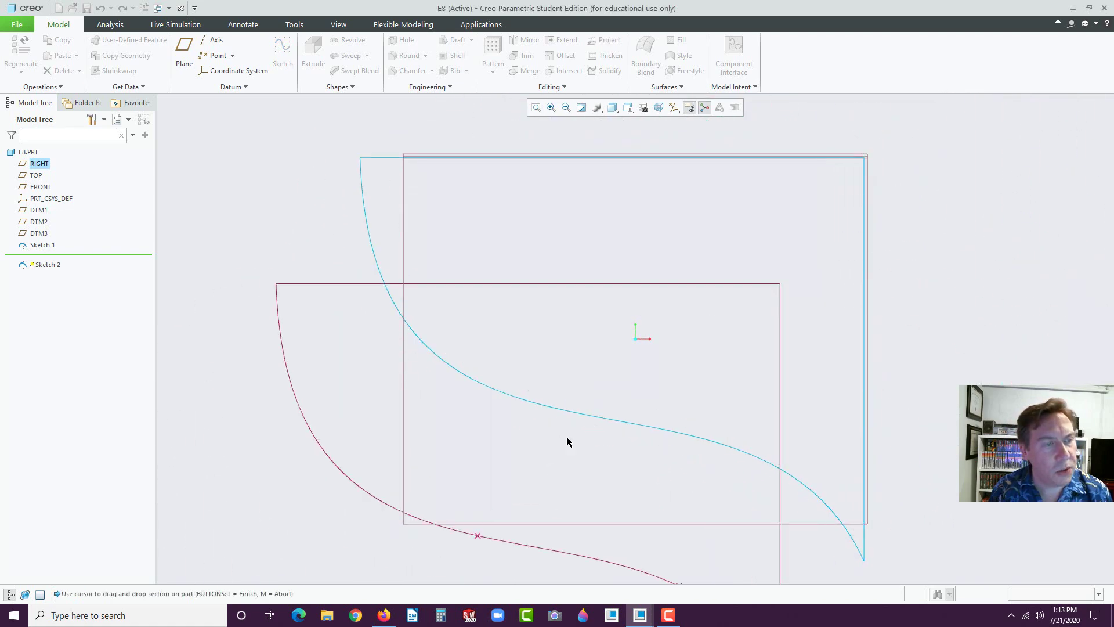
{"action": "left_click", "coordinate": [538, 449]}
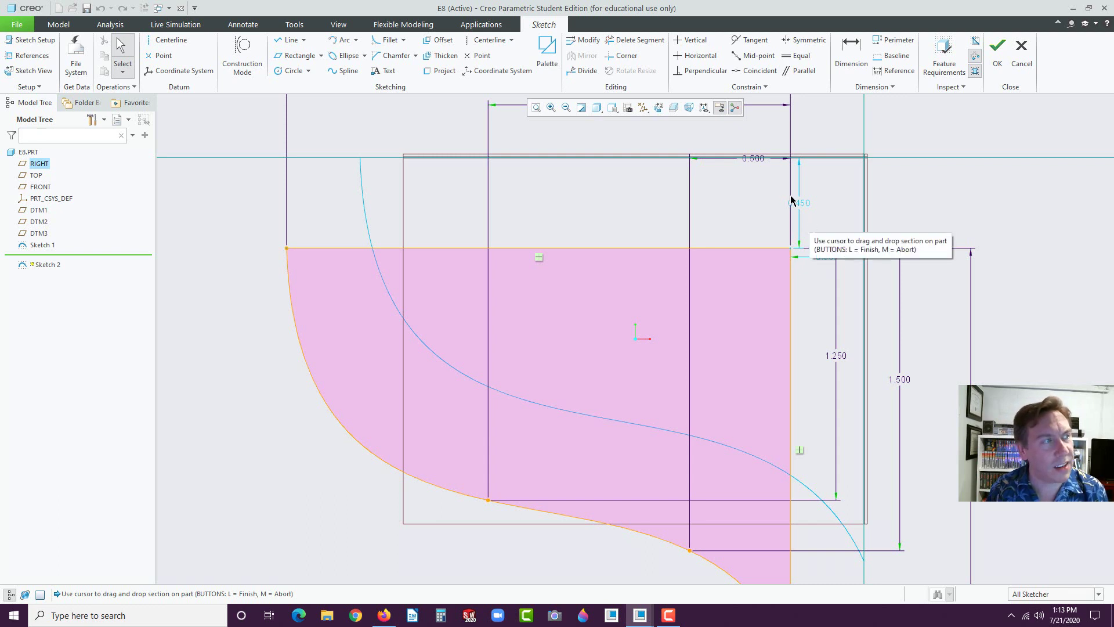
Make the pasted profile's top and vertical lines coincident with the horizontal and vertical references, and finish the sketch.
{"action": "left_click", "coordinate": [755, 72]}
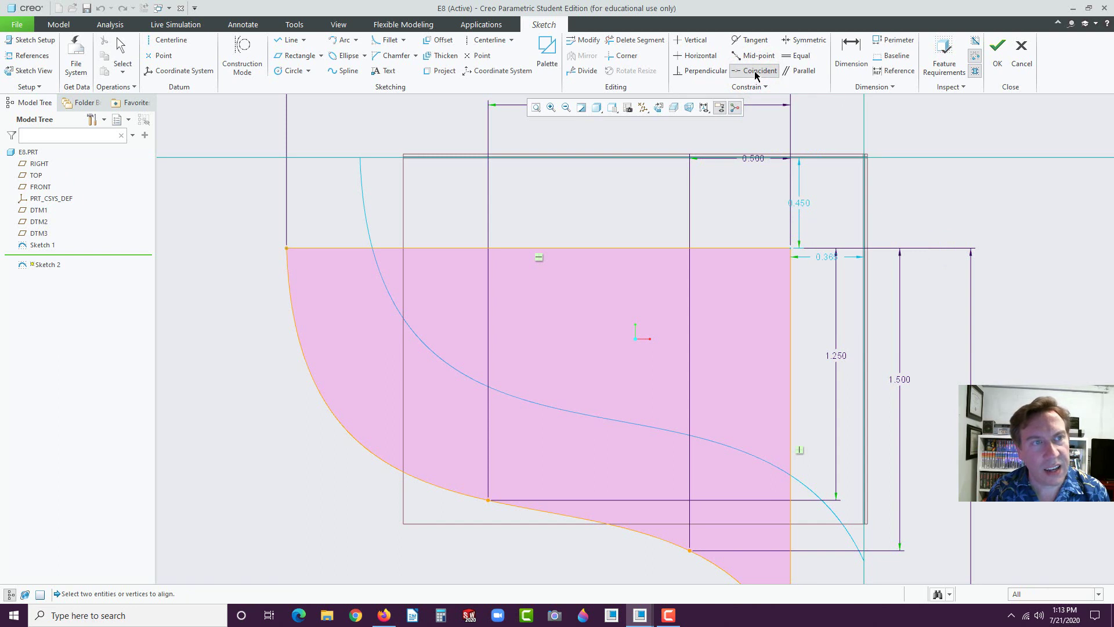
{"action": "left_click", "coordinate": [729, 248]}
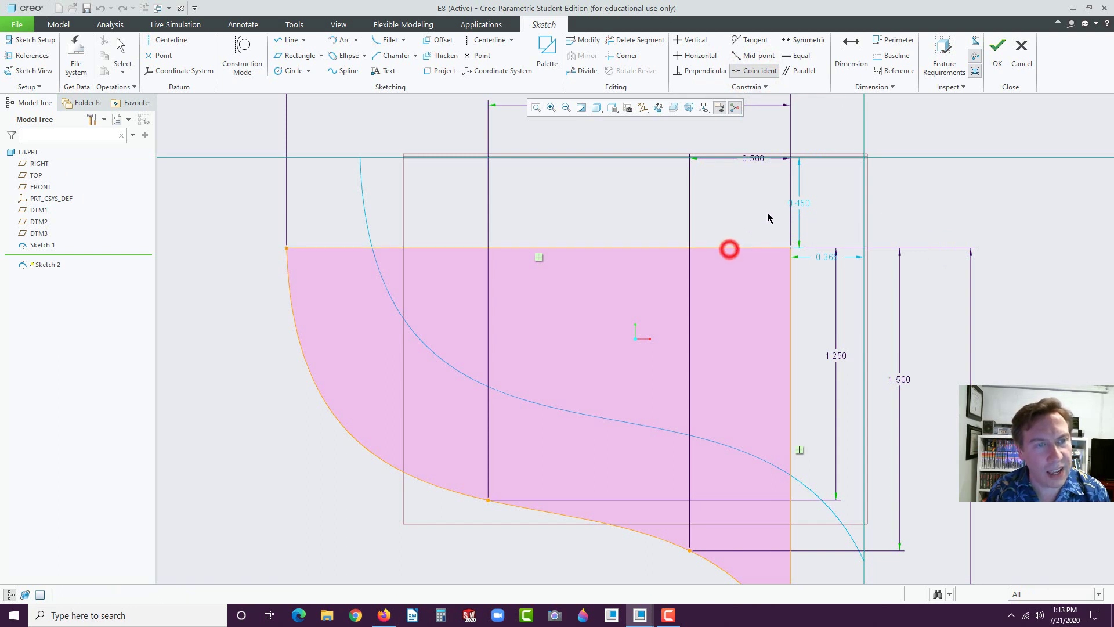
{"action": "left_click", "coordinate": [887, 158]}
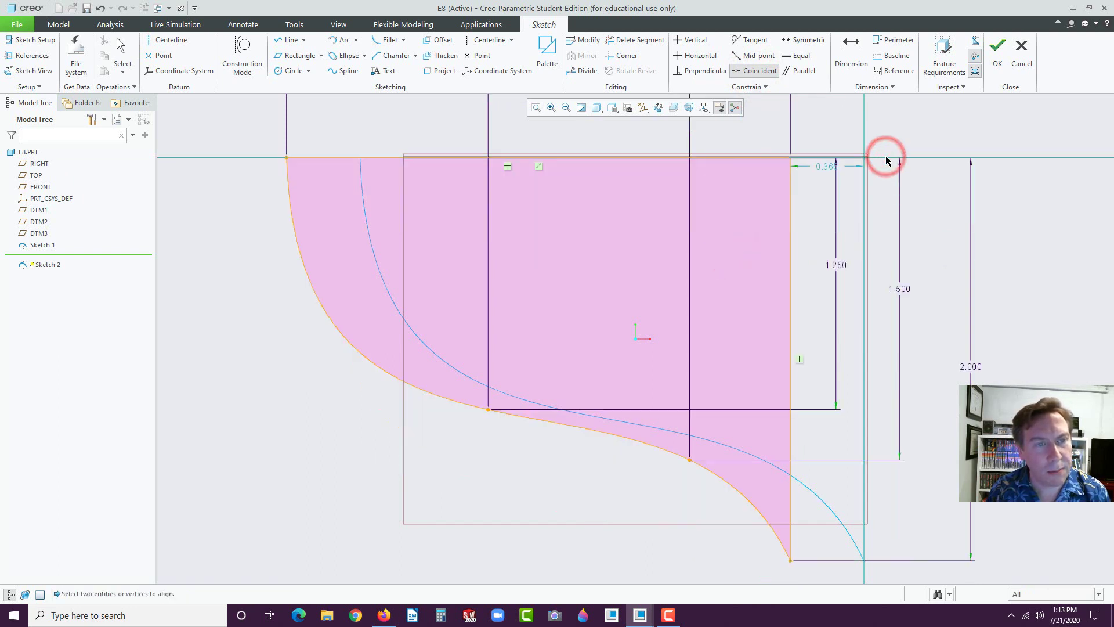
{"action": "left_click", "coordinate": [790, 226]}
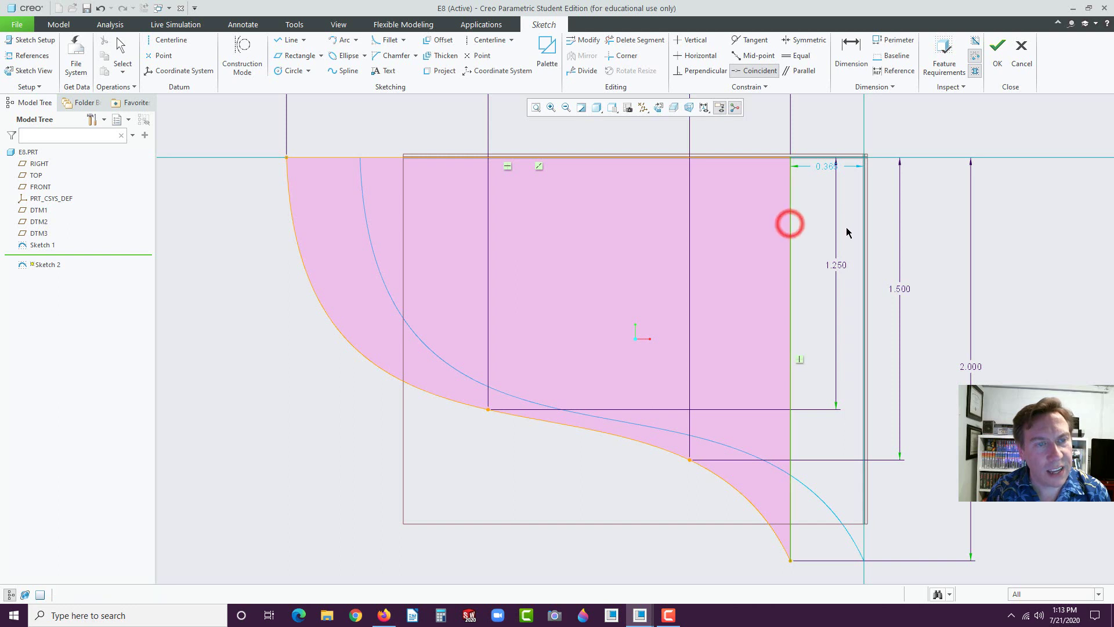
{"action": "left_click", "coordinate": [862, 222]}
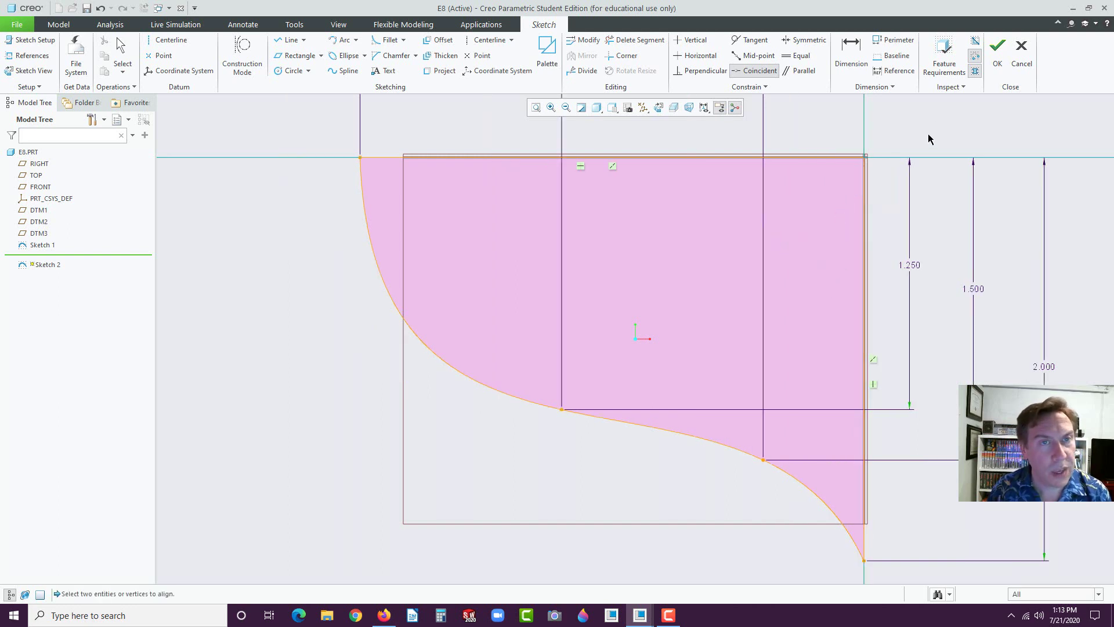
{"action": "left_click", "coordinate": [998, 58]}
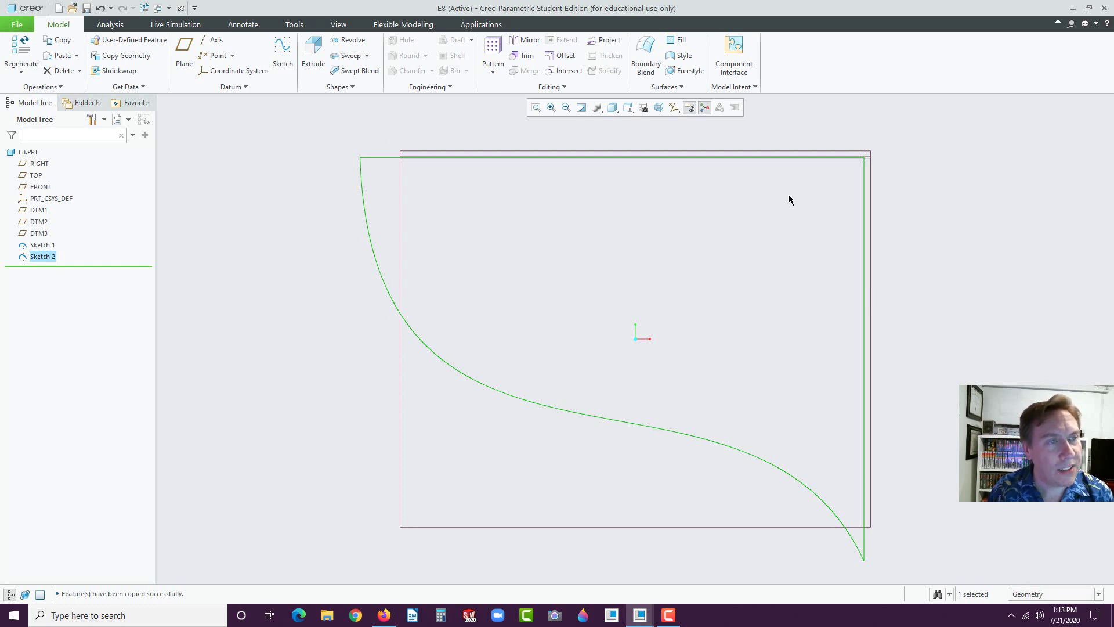
View the part in standard orientation and open the dimensions of Sketch 2 on DTM1 for editing.
{"action": "left_click", "coordinate": [626, 108]}
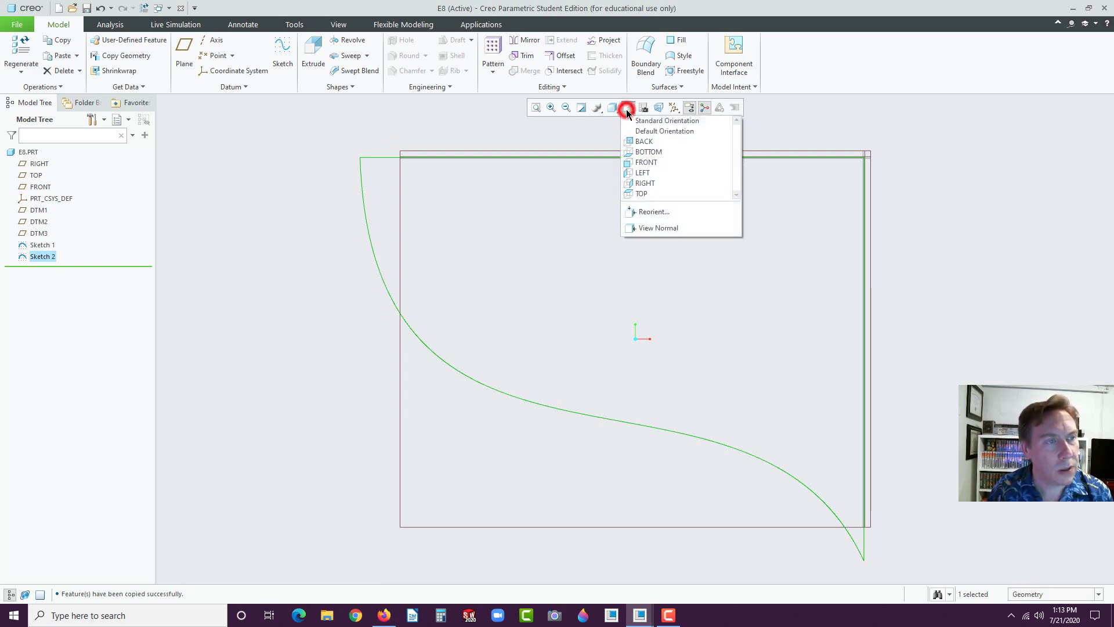
{"action": "left_click", "coordinate": [628, 120]}
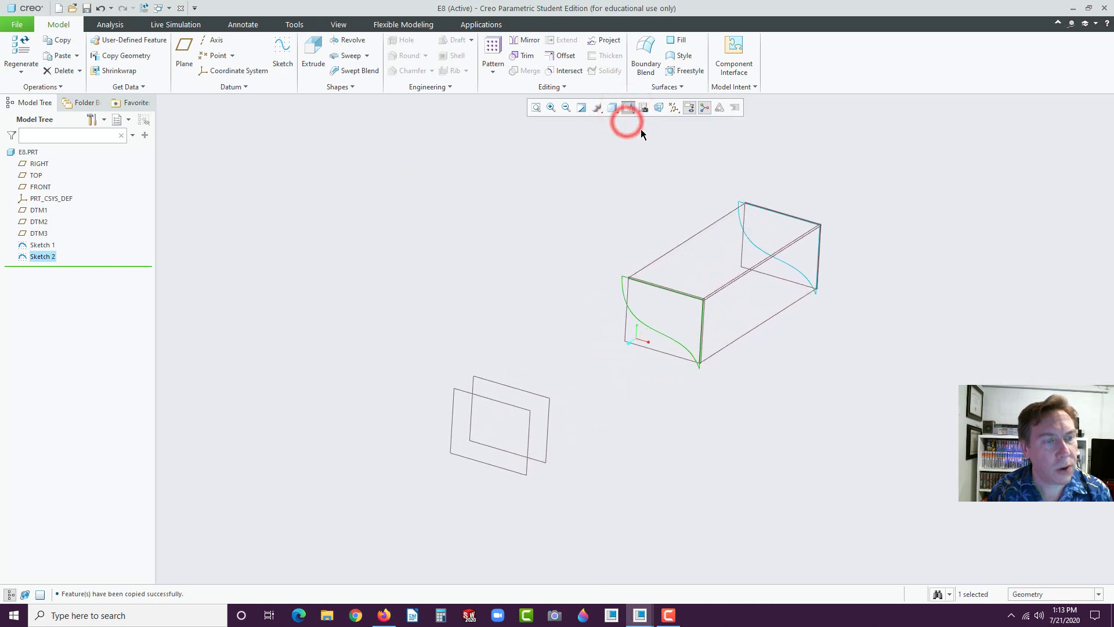
{"action": "left_click", "coordinate": [578, 268]}
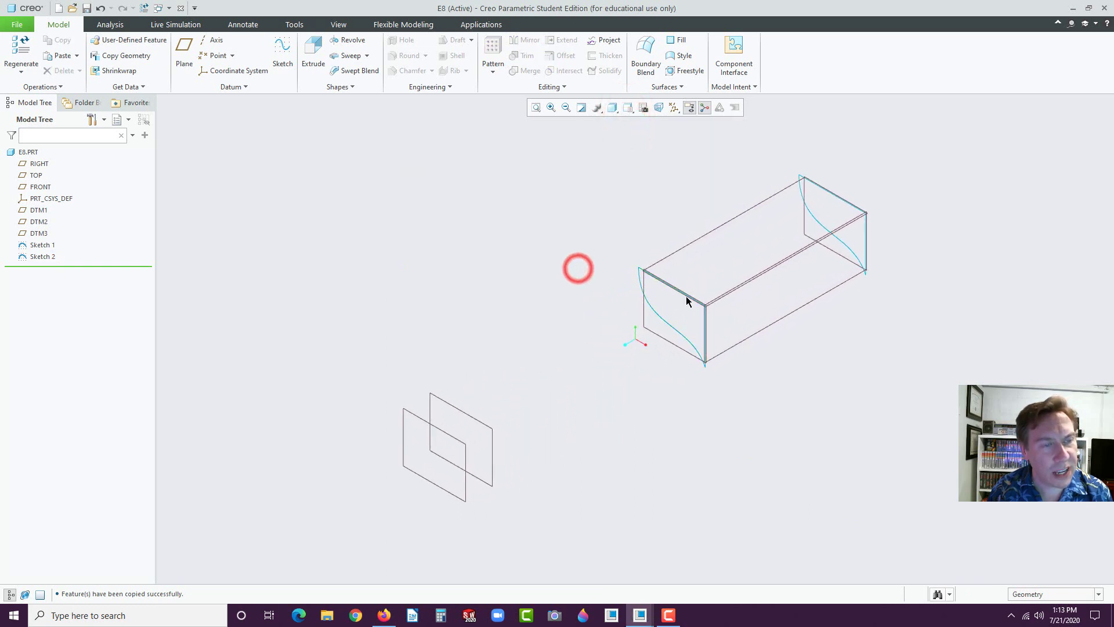
{"action": "left_click", "coordinate": [660, 317]}
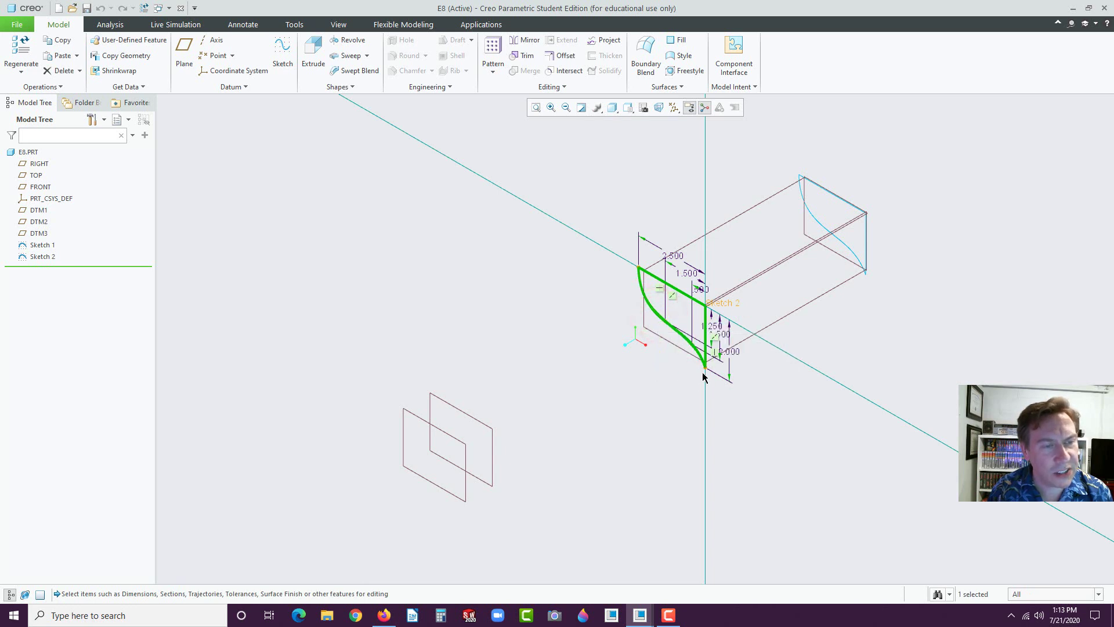
{"action": "scroll", "coordinate": [717, 352], "scroll_direction": "up", "scroll_amount": 5}
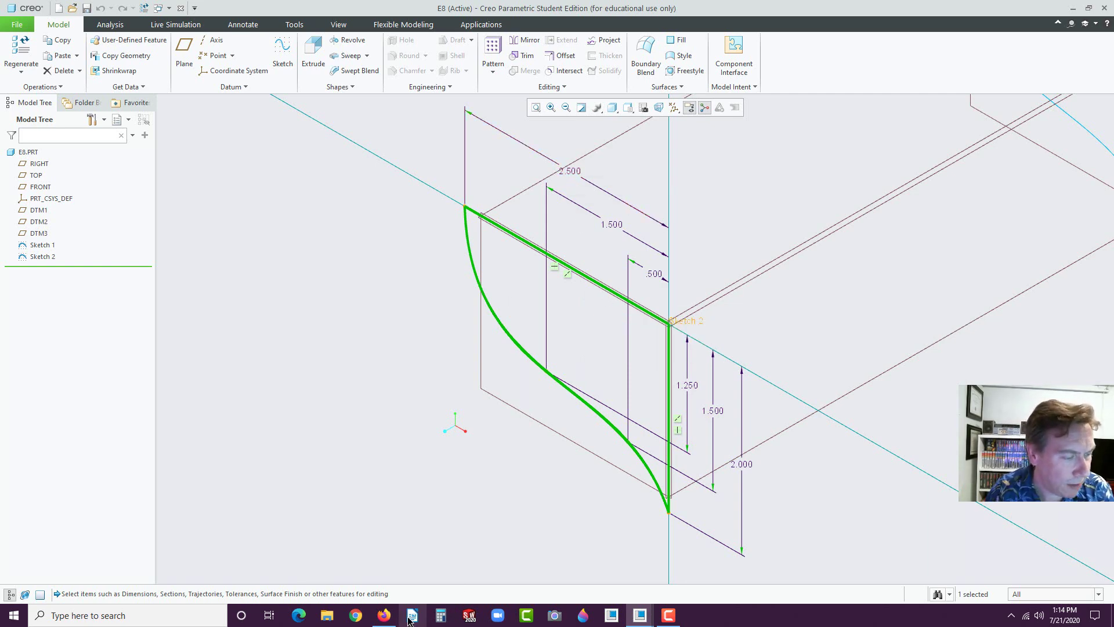
Consult the drawing of Sketch 2 on DTM 1 in the PDF for its spline point dimensions, and return to the part.
{"action": "left_click", "coordinate": [384, 615]}
{"action": "scroll", "coordinate": [690, 412], "scroll_direction": "down", "scroll_amount": 3}
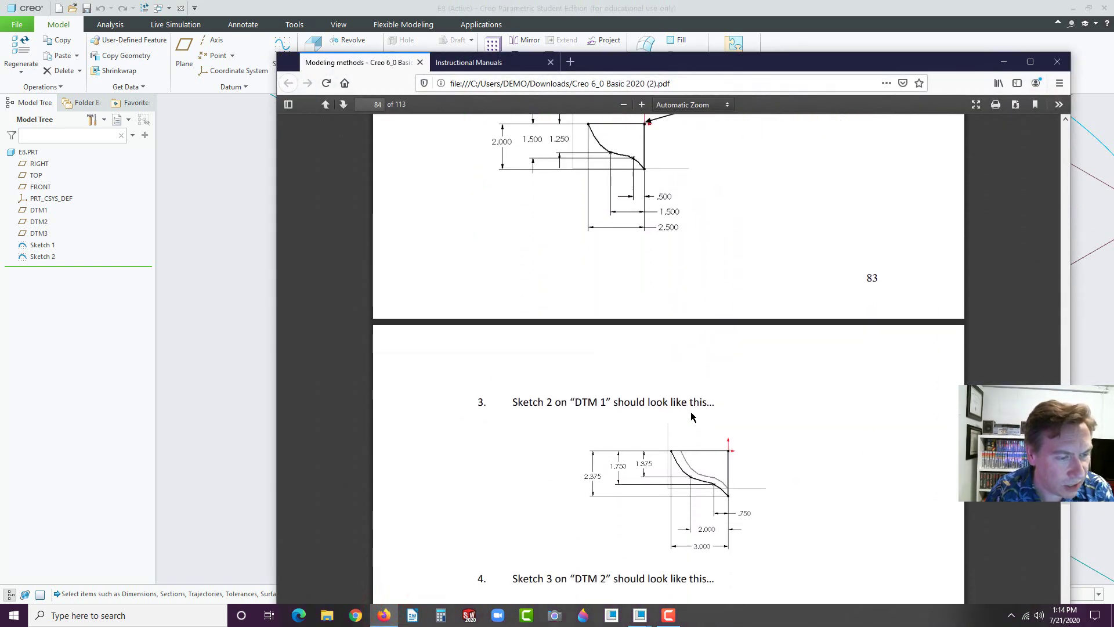
{"action": "left_click", "coordinate": [641, 105]}
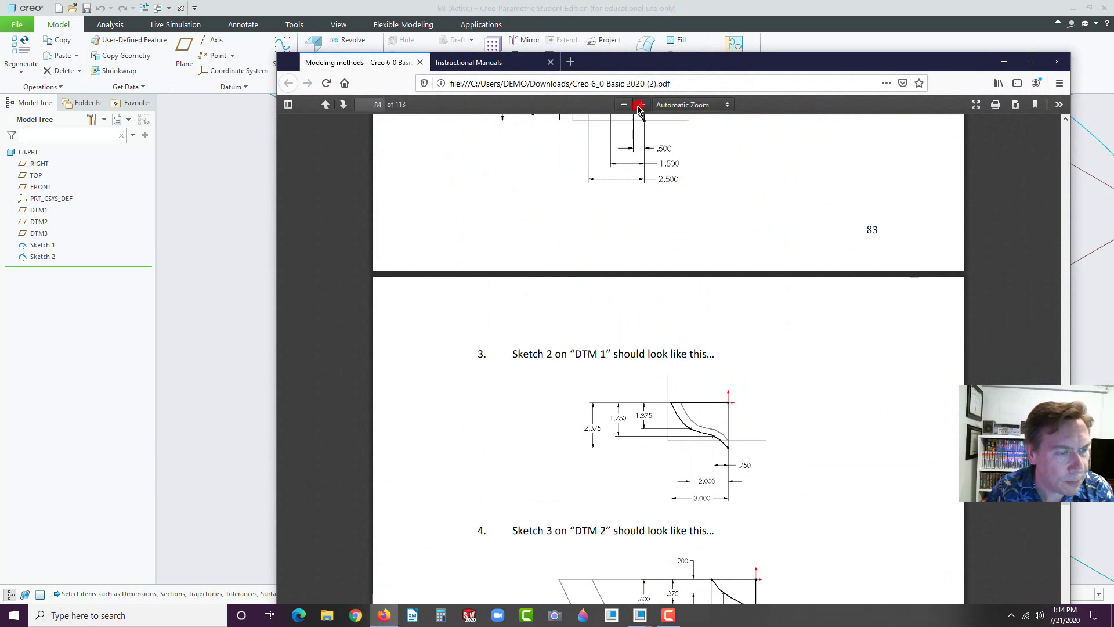
{"action": "left_click", "coordinate": [641, 104]}
{"action": "left_click", "coordinate": [641, 104]}
{"action": "scroll", "coordinate": [729, 309], "scroll_direction": "down", "scroll_amount": 3}
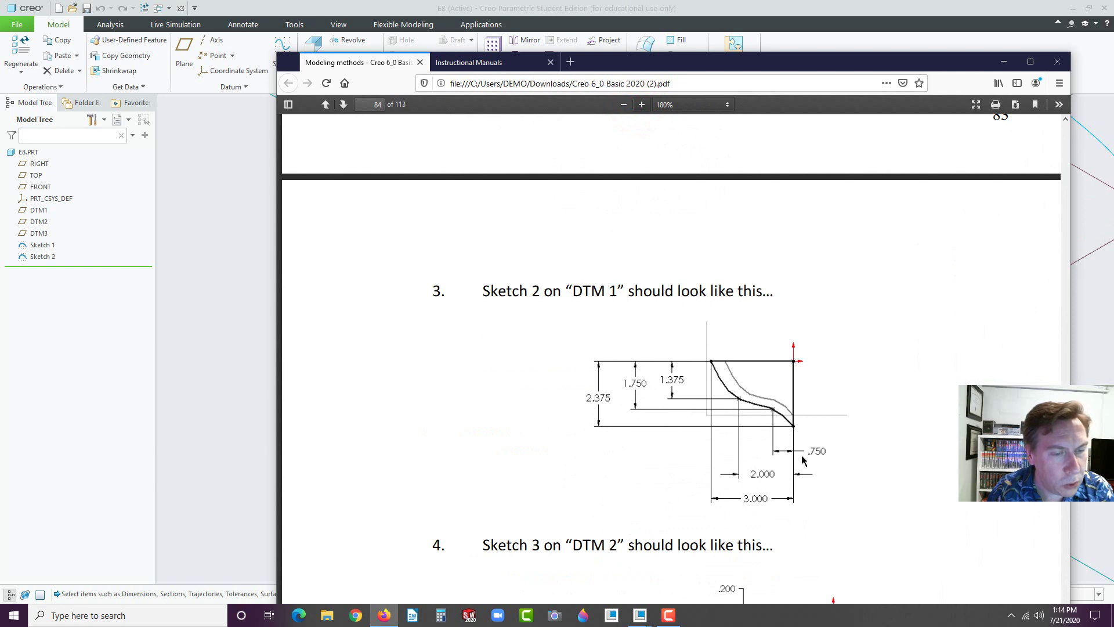
{"action": "left_click", "coordinate": [129, 346]}
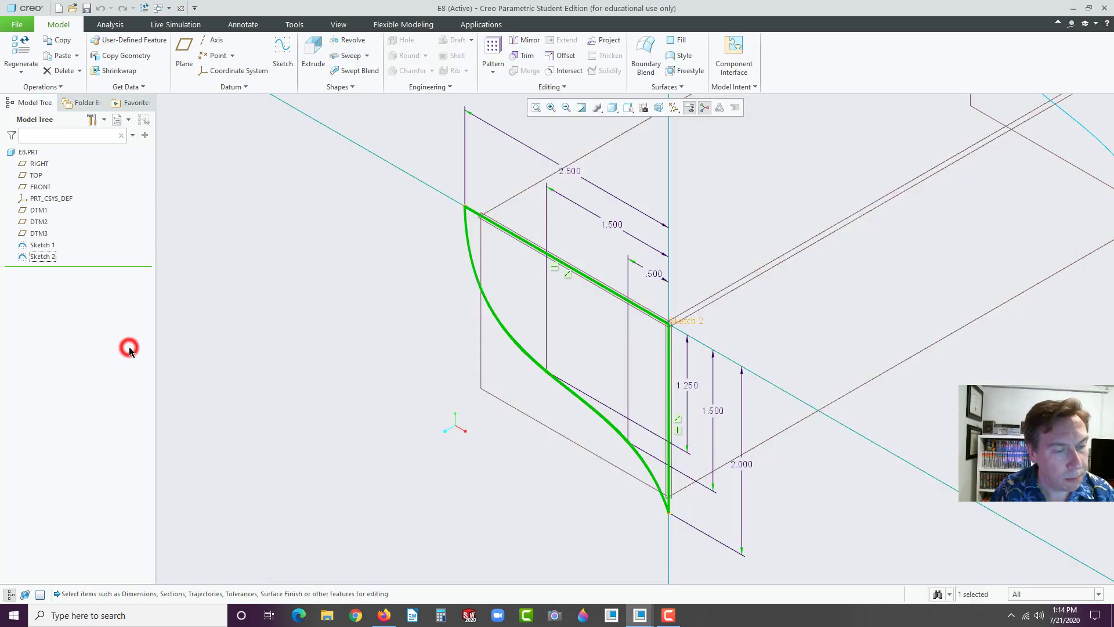
Set the overall horizontal width of the Sketch 2 profile on DTM1 to 3.
{"action": "double_click", "coordinate": [570, 176]}
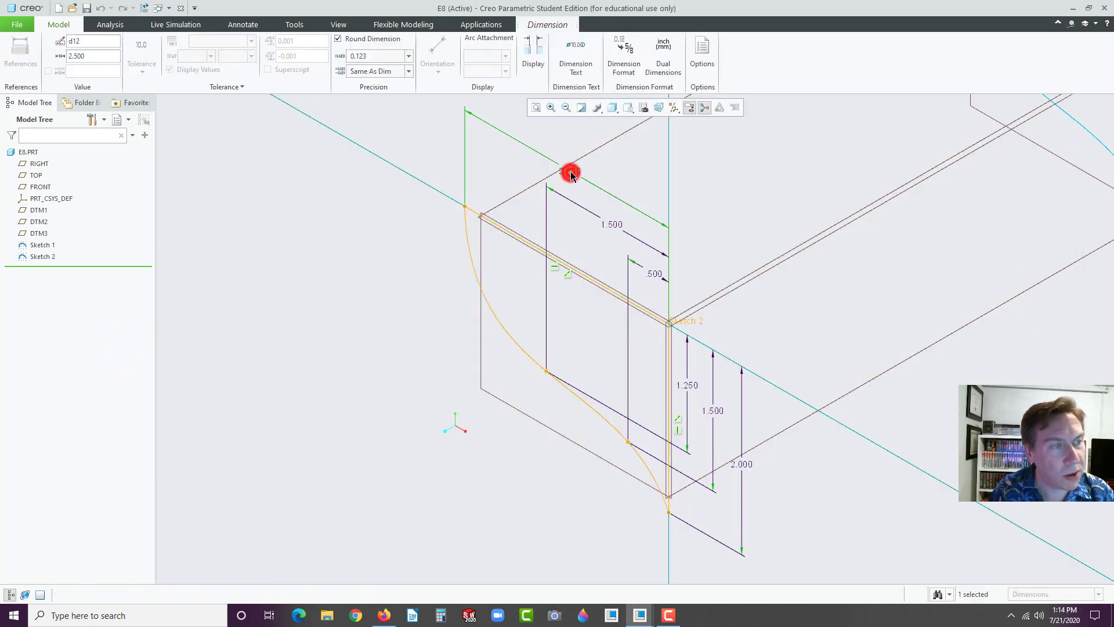
{"action": "type", "text": "3"}
{"action": "key", "text": "Return"}
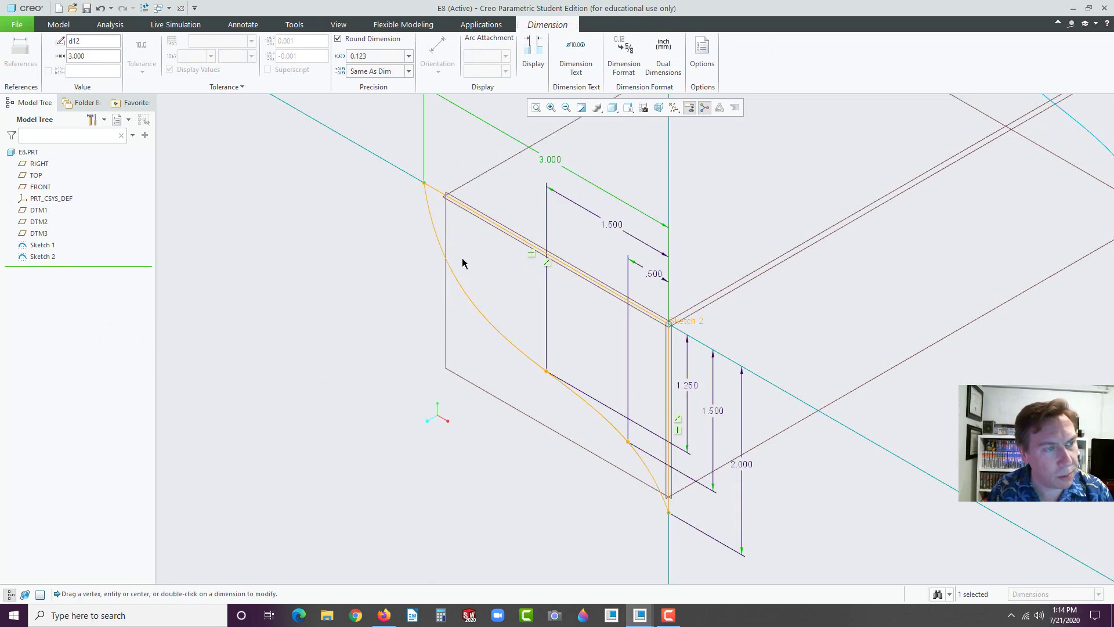
{"action": "double_click", "coordinate": [614, 228]}
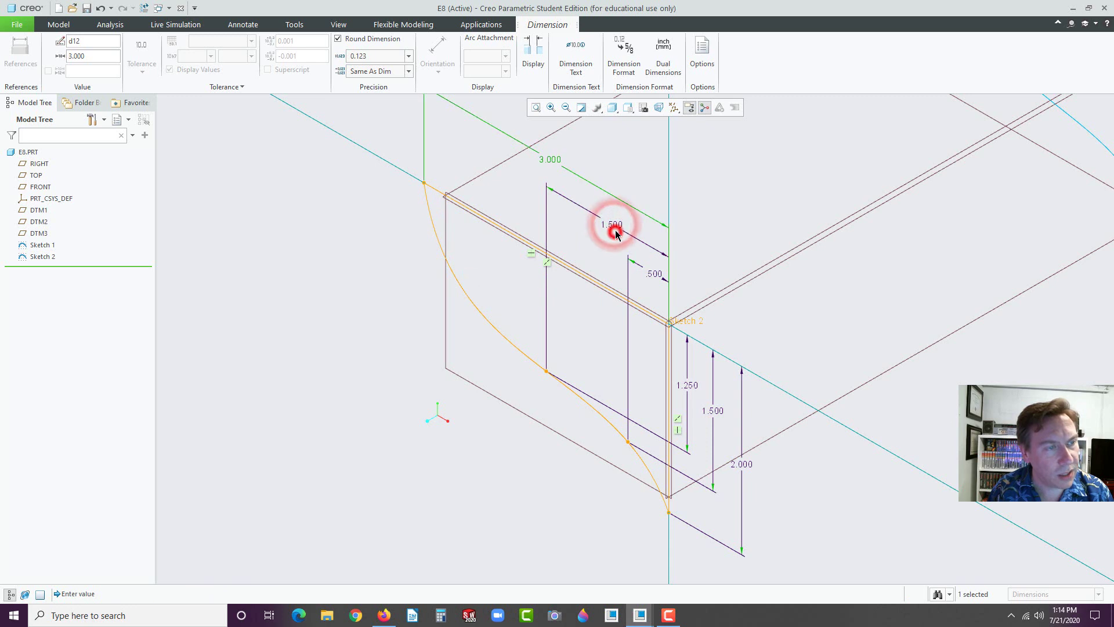
{"action": "left_click", "coordinate": [610, 220]}
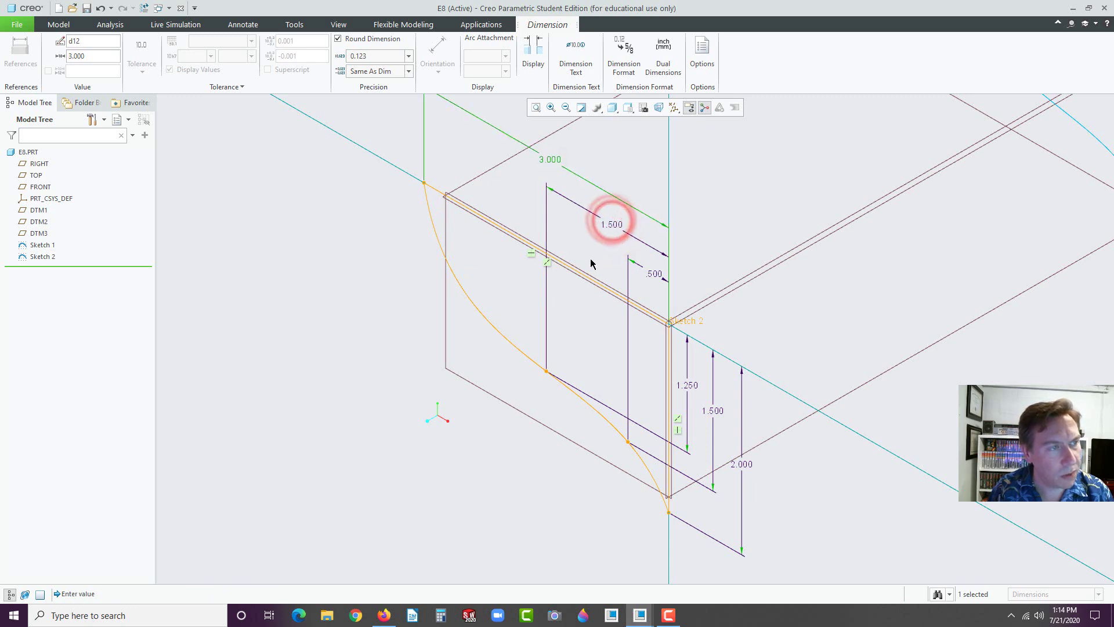
{"action": "double_click", "coordinate": [611, 224]}
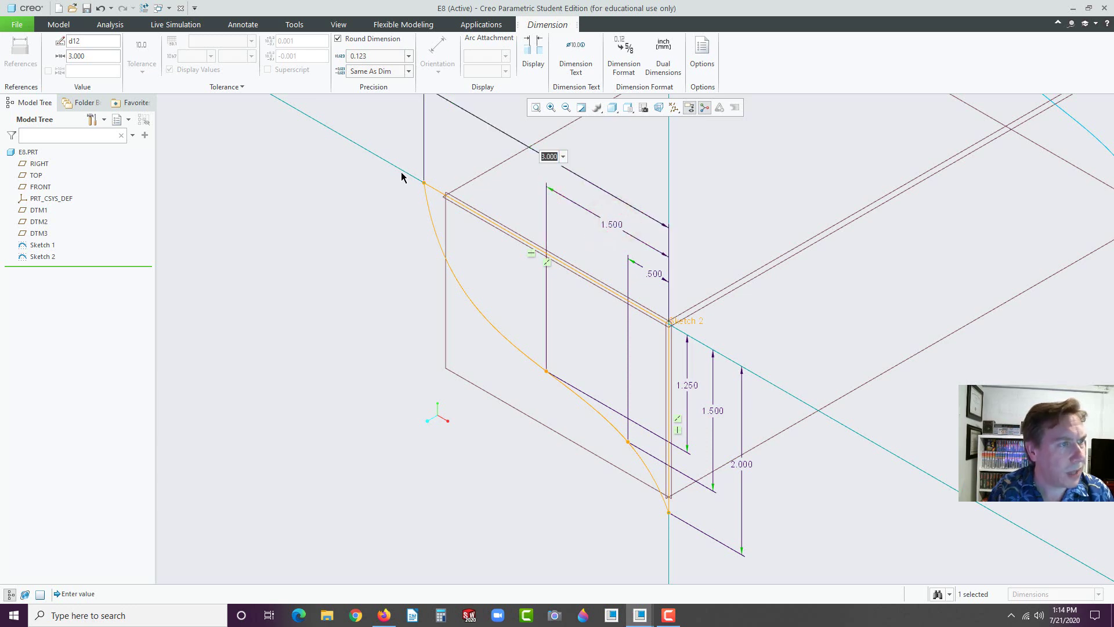
{"action": "key", "text": "Return"}
{"action": "left_click", "coordinate": [373, 196]}
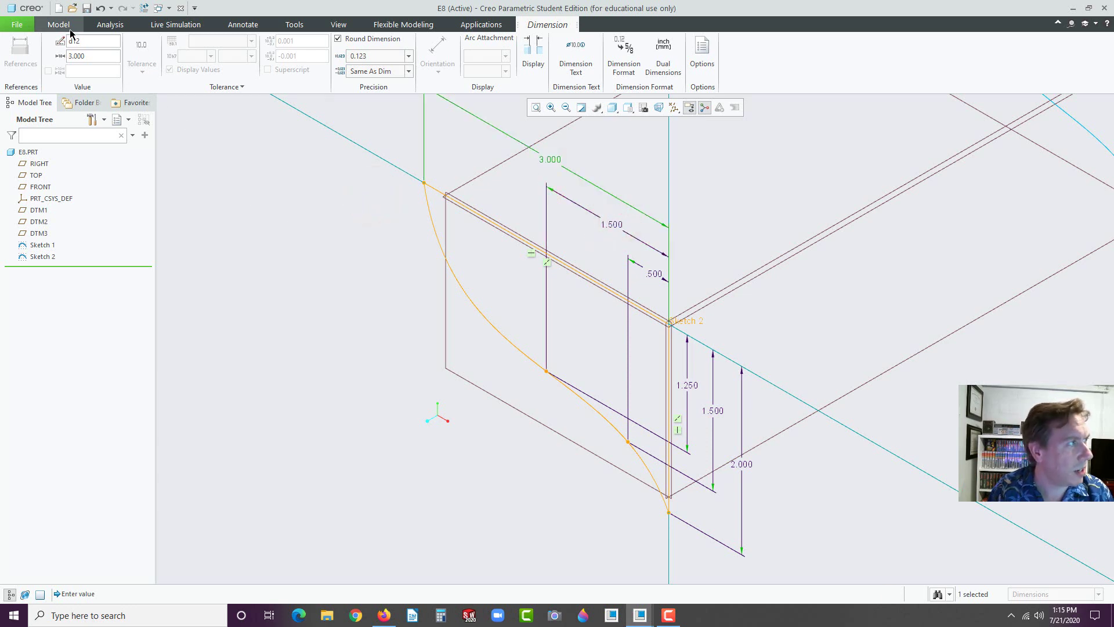
Regenerate the part and leave dimension editing of Sketch 2 with nothing selected.
{"action": "left_click", "coordinate": [17, 24]}
{"action": "left_click", "coordinate": [58, 25]}
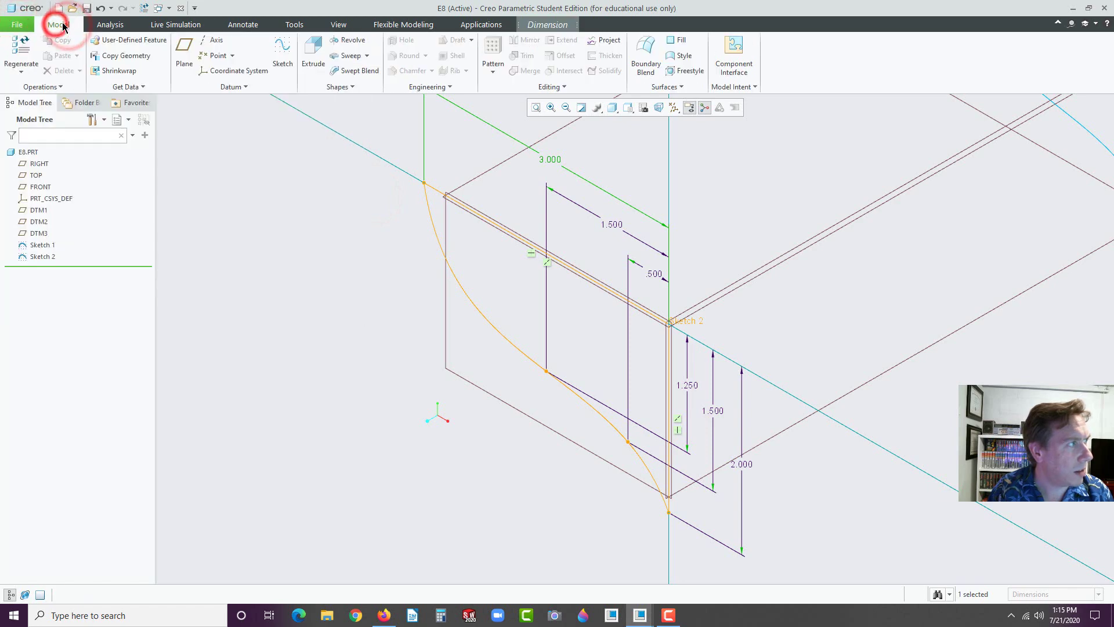
{"action": "left_click", "coordinate": [20, 48]}
{"action": "left_click", "coordinate": [230, 185]}
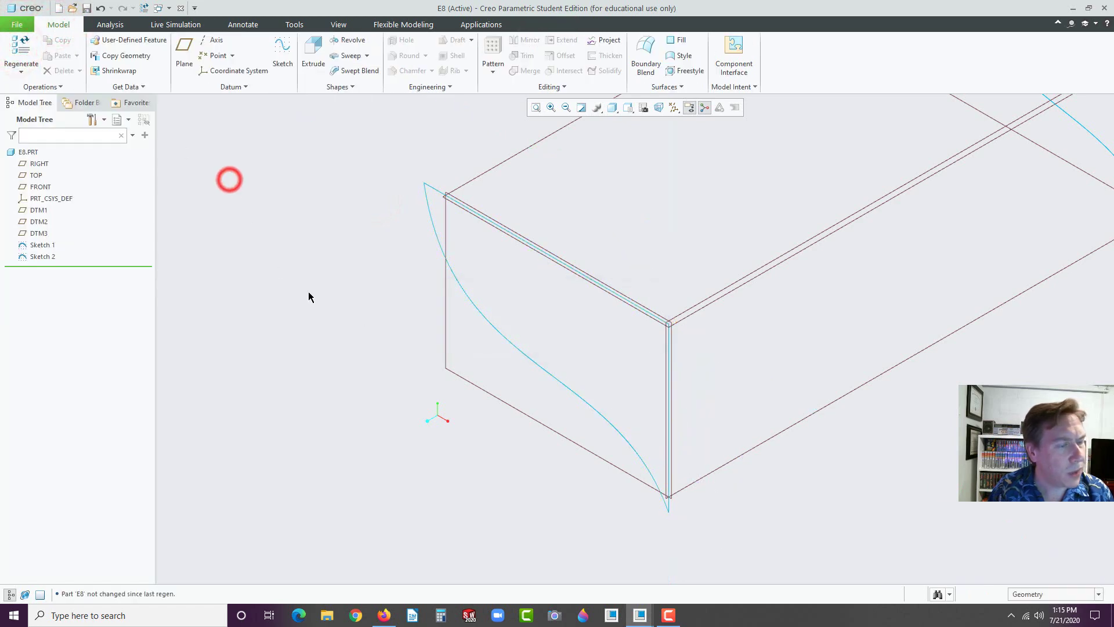
Reopen the Sketch 2 section and set the horizontal distance of the interior spline point farther from the vertical line to 2.
{"action": "scroll", "coordinate": [311, 294], "scroll_direction": "up", "scroll_amount": 3}
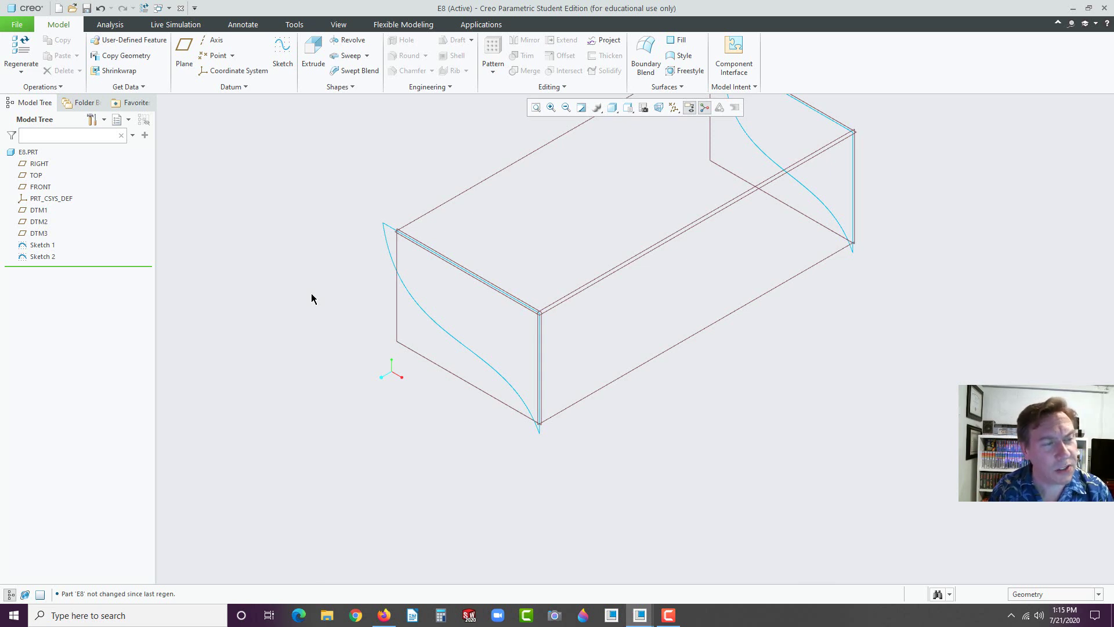
{"action": "left_click", "coordinate": [424, 314]}
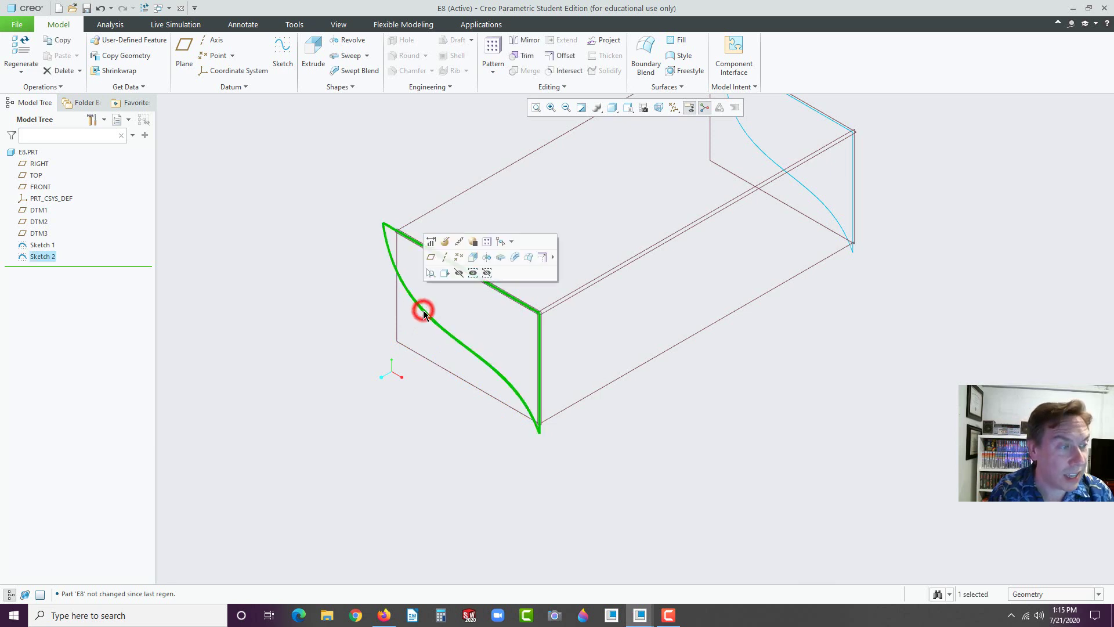
{"action": "left_click", "coordinate": [447, 243]}
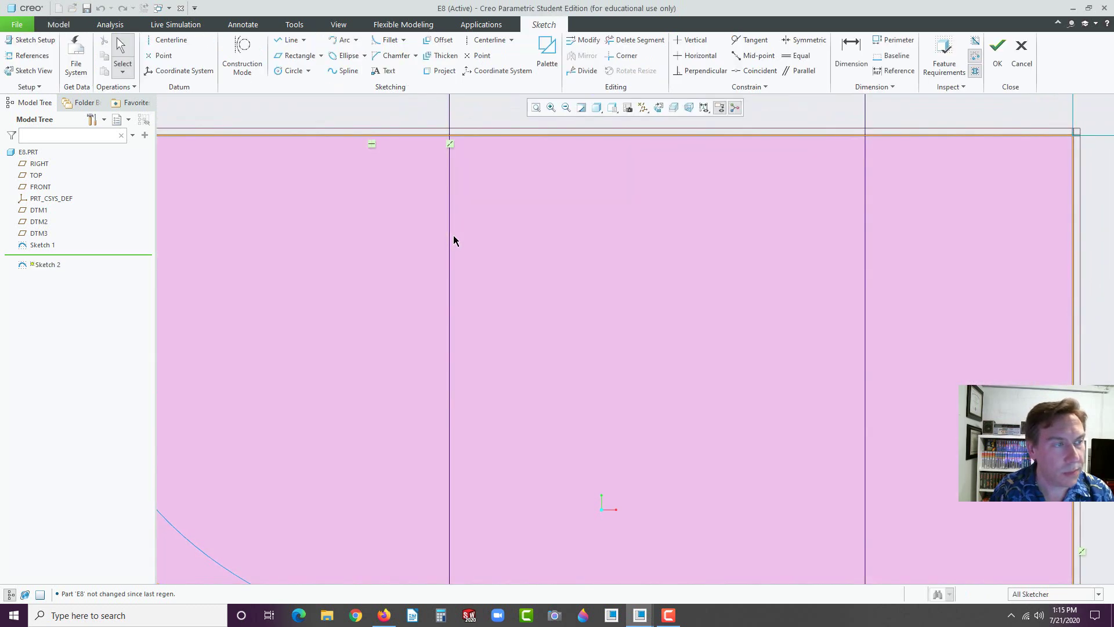
{"action": "scroll", "coordinate": [592, 291], "scroll_direction": "down", "scroll_amount": 3}
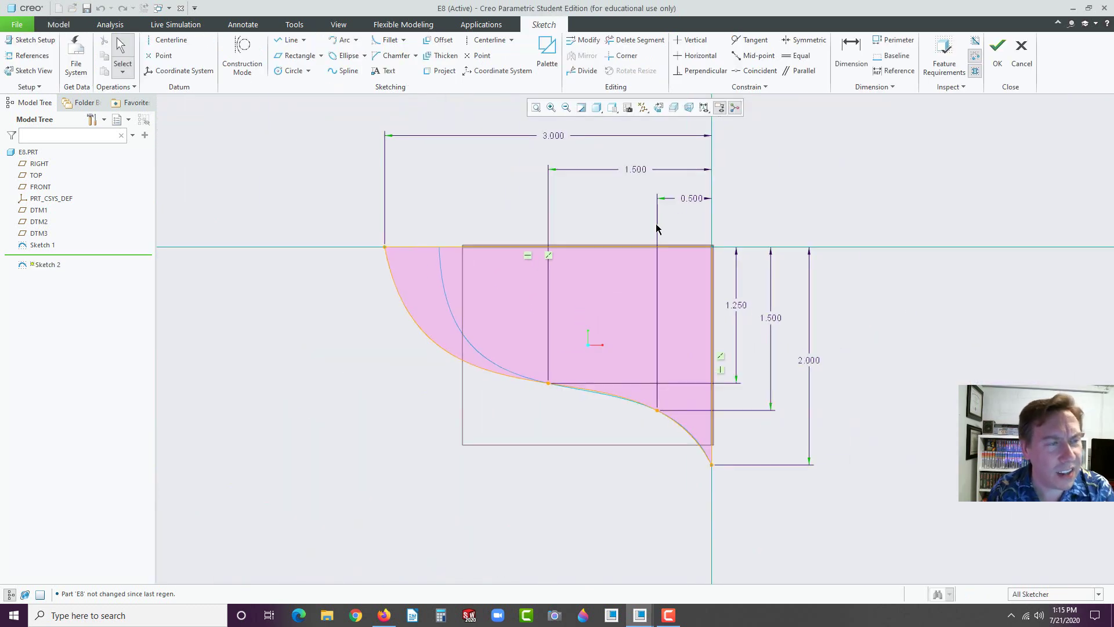
{"action": "double_click", "coordinate": [639, 169]}
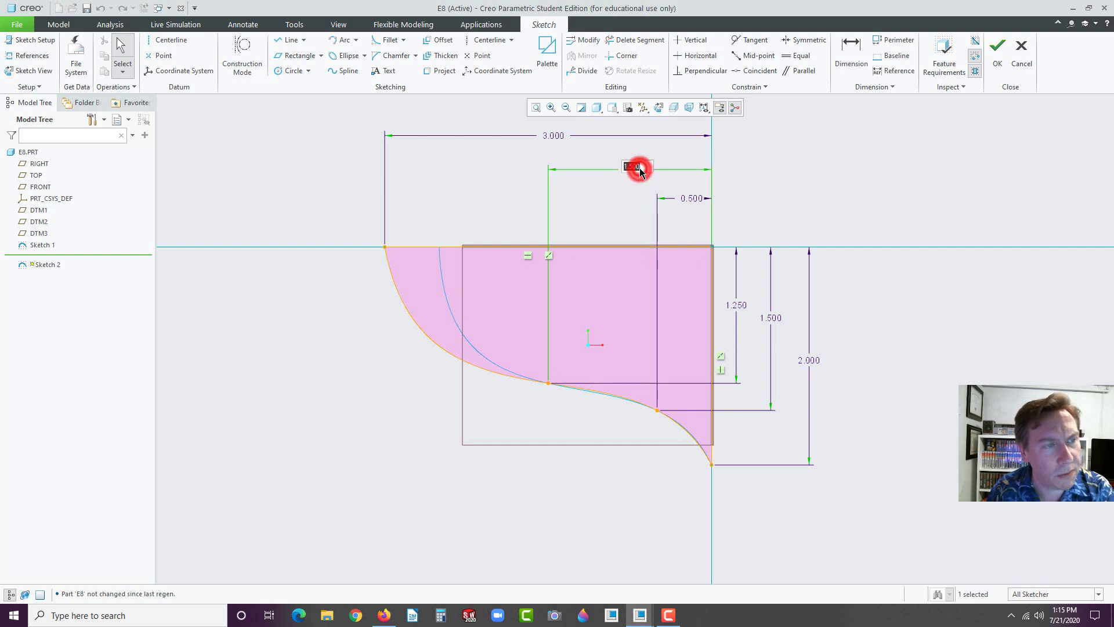
{"action": "type", "text": "2"}
{"action": "key", "text": "Return"}
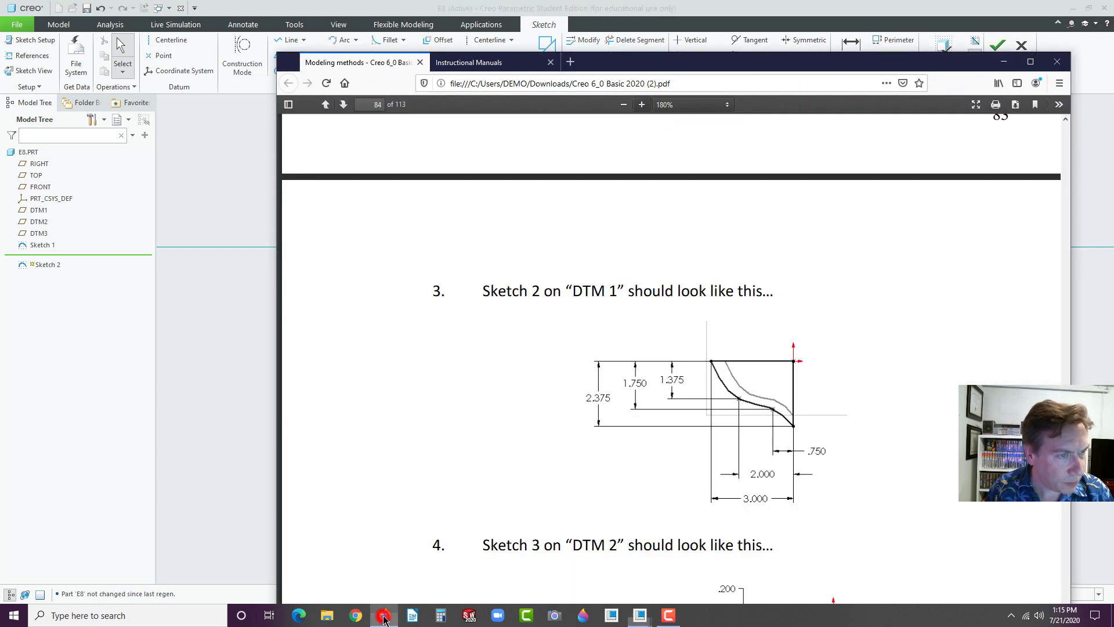
Check the Sketch 2 drawing in the PDF and set the horizontal distance of the interior spline point nearer the vertical line to 0.75.
{"action": "left_click", "coordinate": [384, 615]}
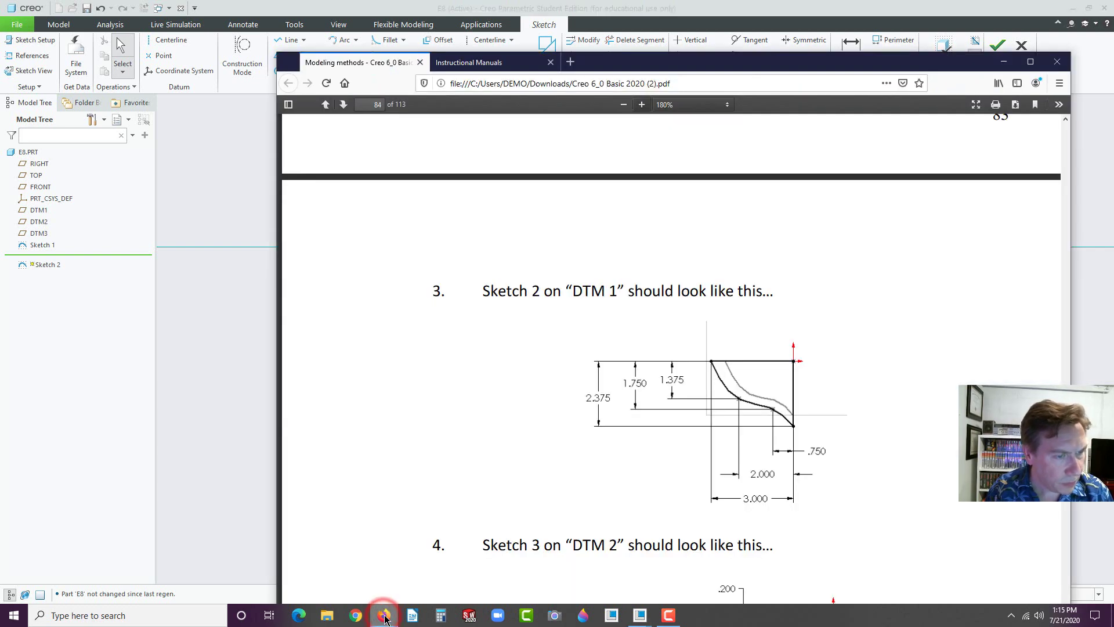
{"action": "left_click", "coordinate": [384, 615]}
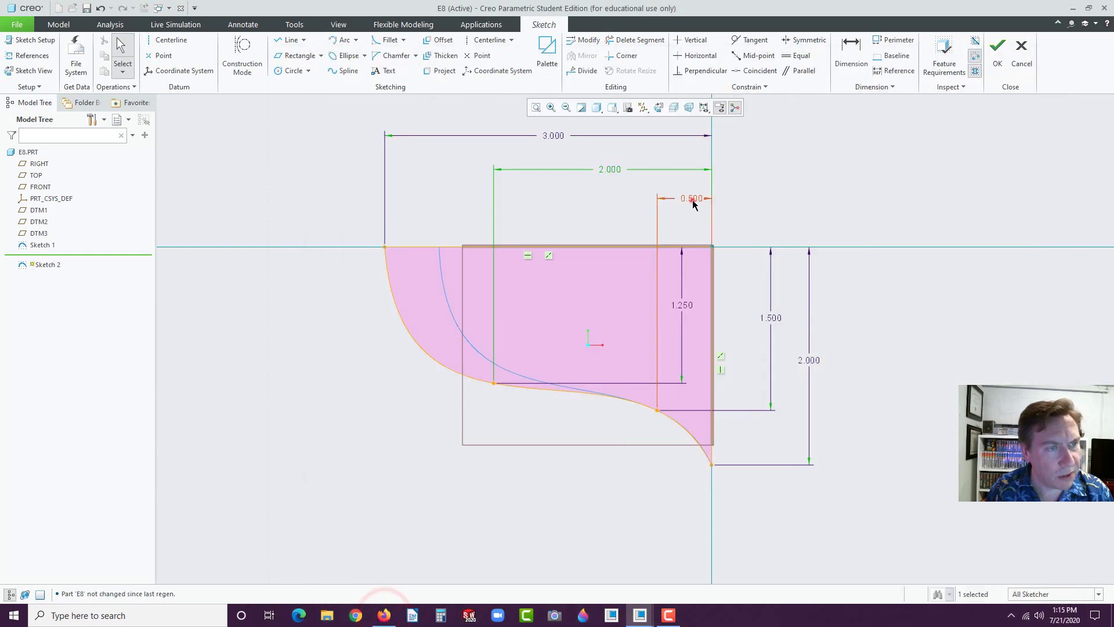
{"action": "double_click", "coordinate": [692, 199]}
{"action": "type", "text": ".75"}
{"action": "key", "text": "Return"}
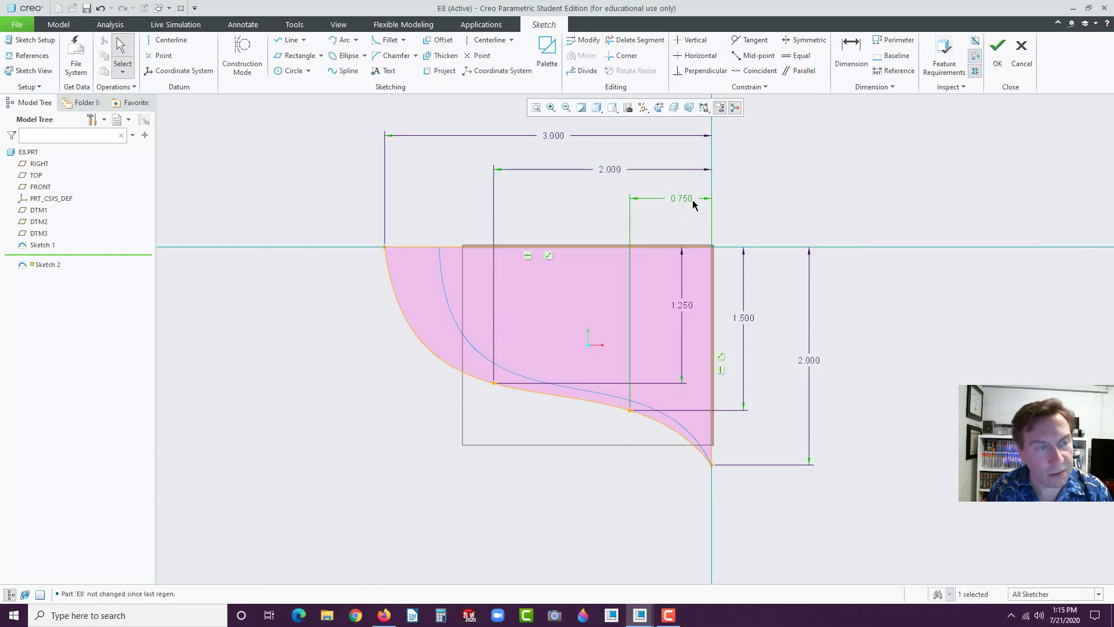
Move the three vertical dimensions clear of the profile and space them apart beside the vertical line.
{"action": "left_click_drag", "start_coordinate": [808, 361], "coordinate": [896, 364]}
{"action": "left_click_drag", "start_coordinate": [747, 317], "coordinate": [839, 333]}
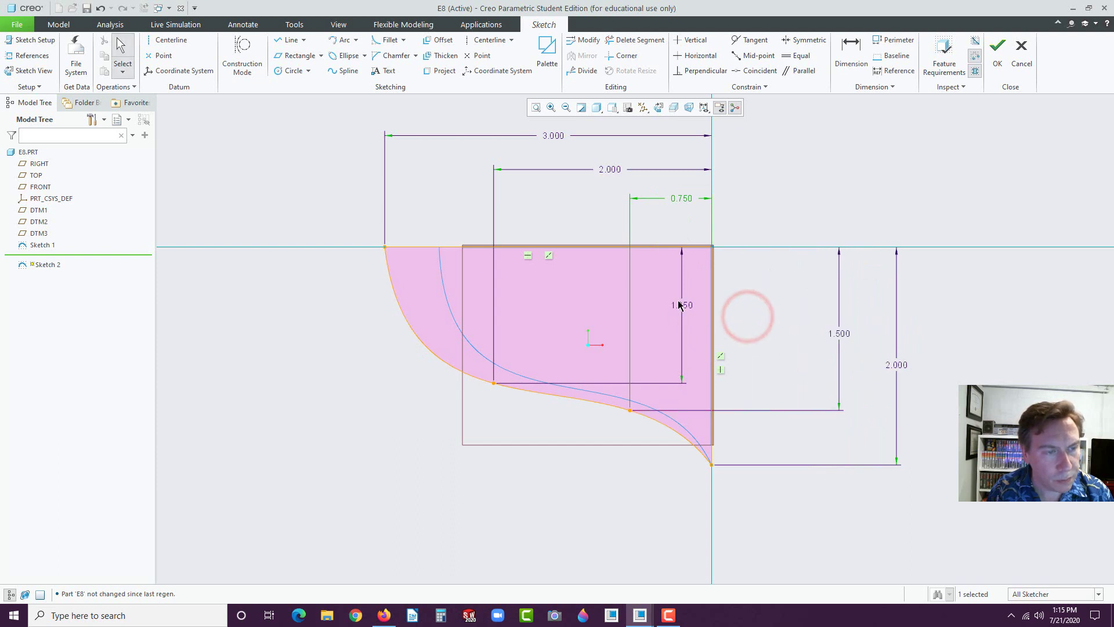
{"action": "left_click_drag", "start_coordinate": [683, 308], "coordinate": [762, 311]}
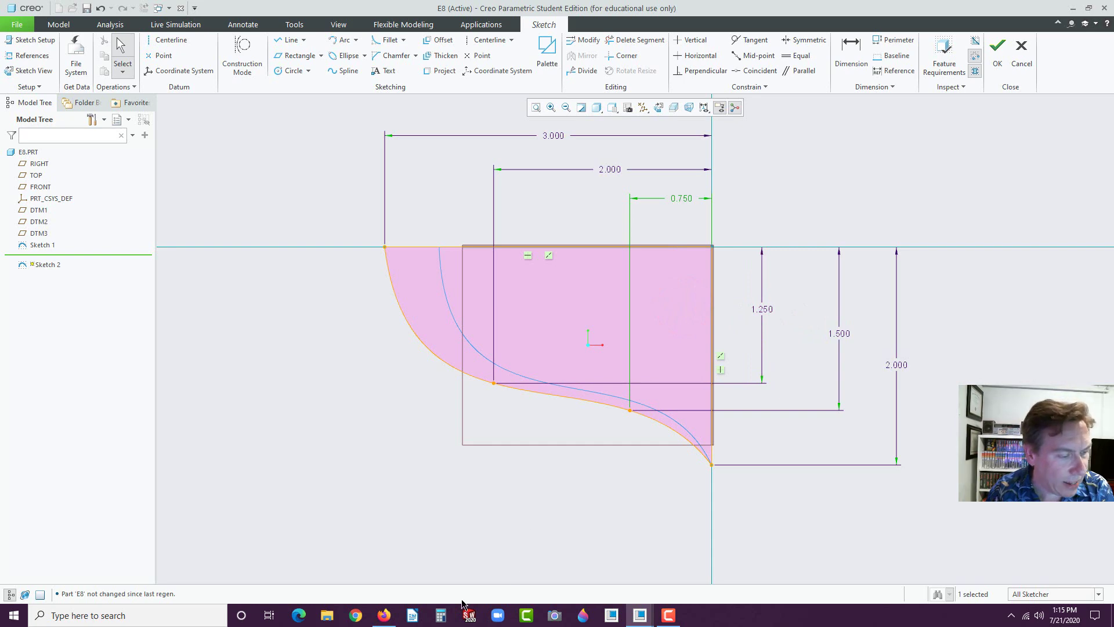
Consult the Sketch 2 drawing in the PDF for the depths and set the profile's overall depth to 2.375.
{"action": "left_click", "coordinate": [383, 616]}
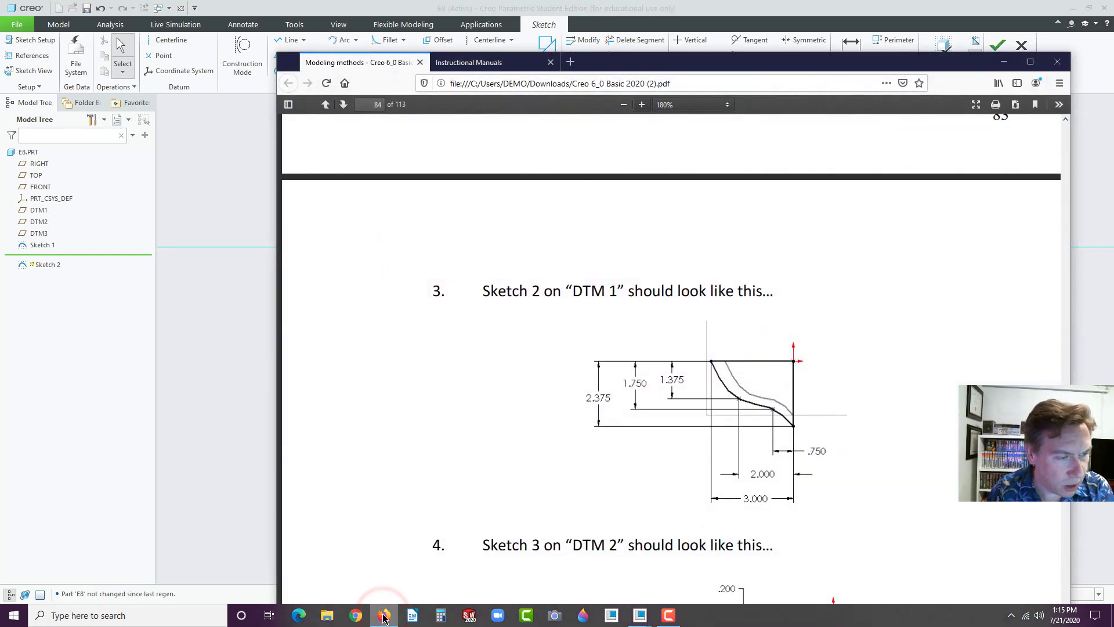
{"action": "left_click", "coordinate": [97, 418]}
{"action": "double_click", "coordinate": [895, 364]}
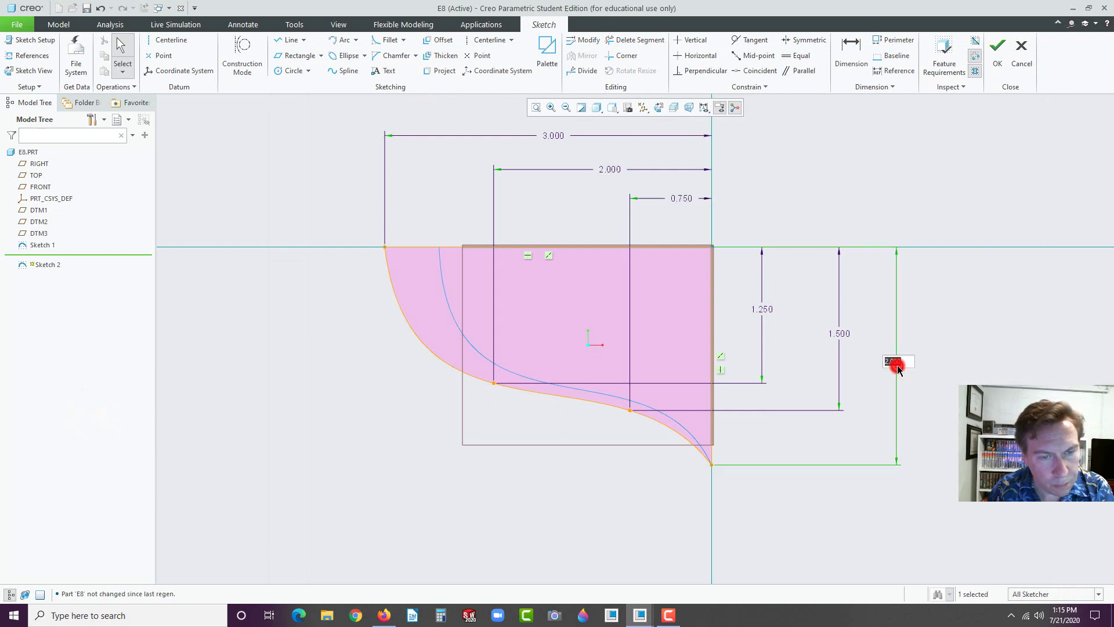
{"action": "type", "text": "2.3"}
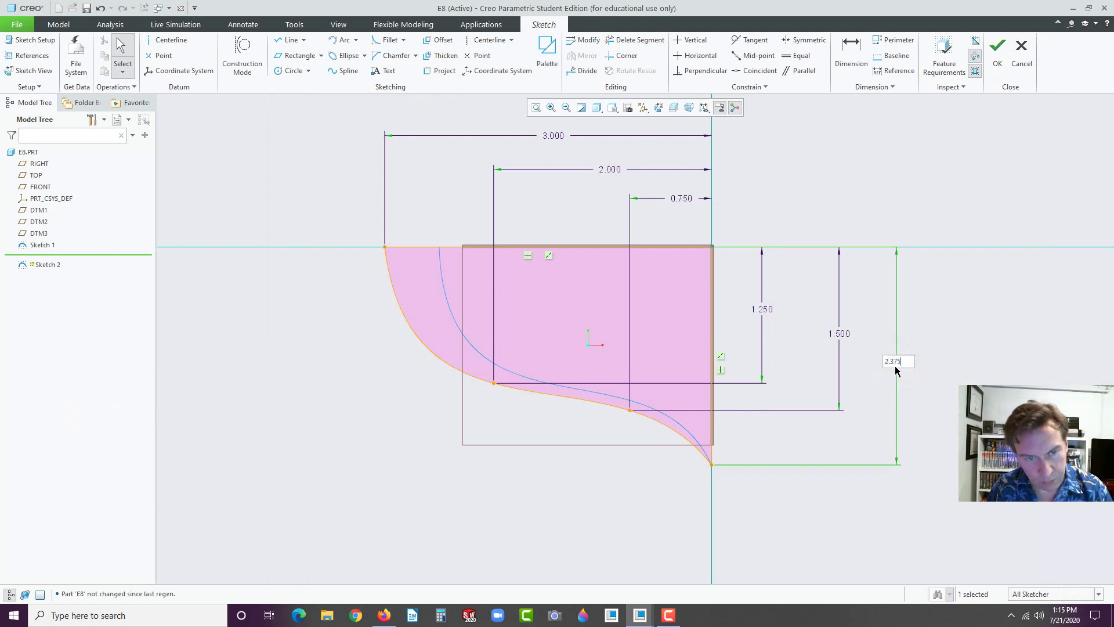
{"action": "type", "text": "75"}
{"action": "key", "text": "Return"}
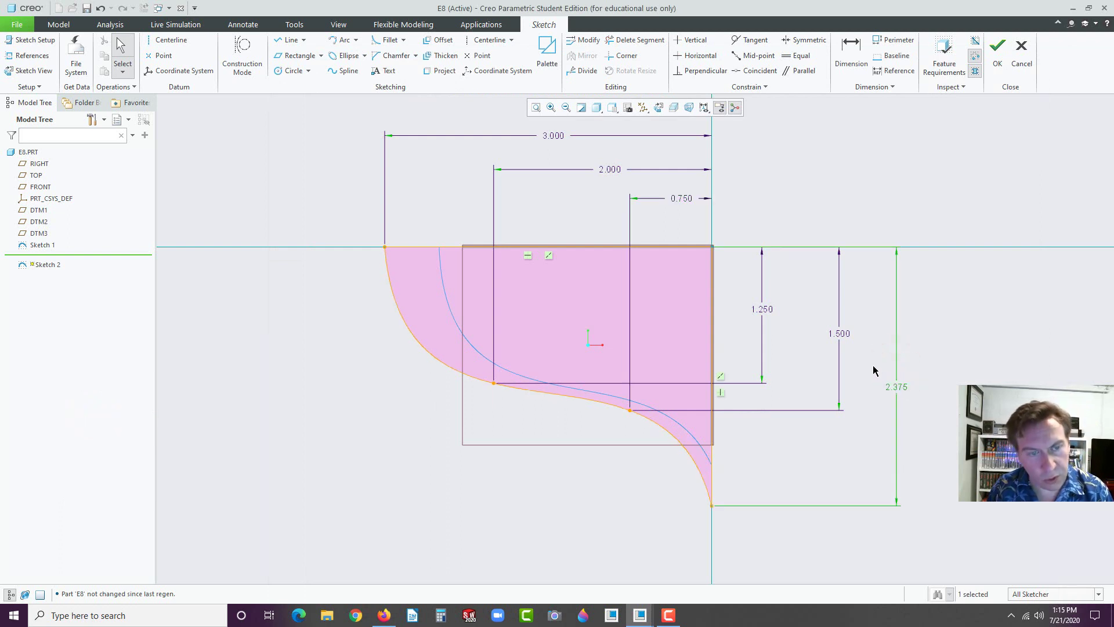
Set the depths of the two interior spline points to 1.75 for the lower and 1.375 for the upper, and finish Sketch 2.
{"action": "double_click", "coordinate": [840, 334]}
{"action": "type", "text": "1.75"}
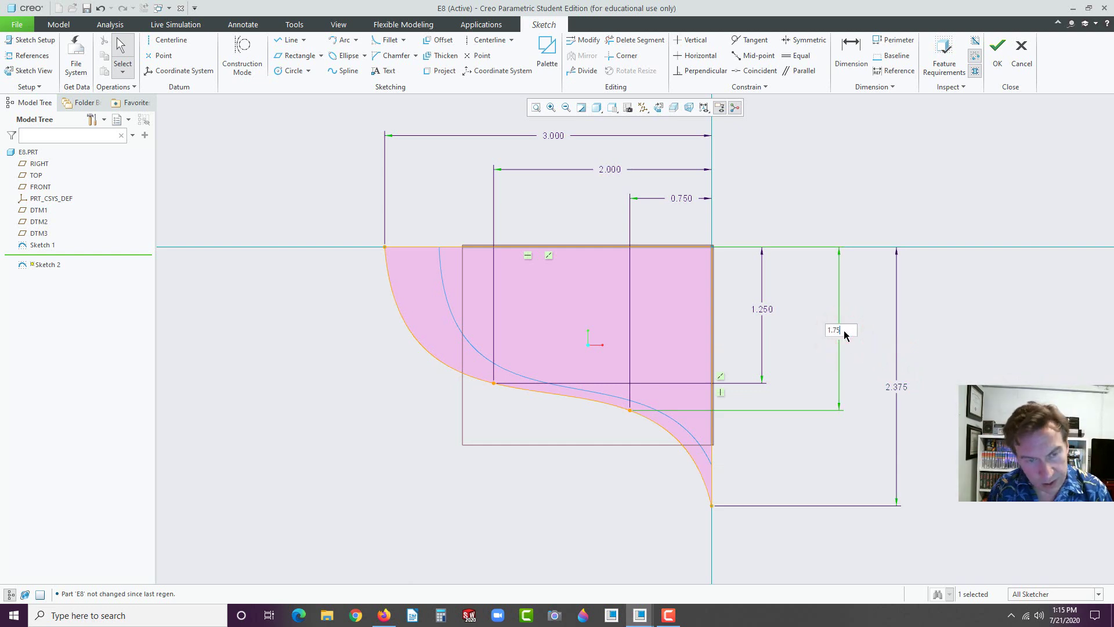
{"action": "key", "text": "Return"}
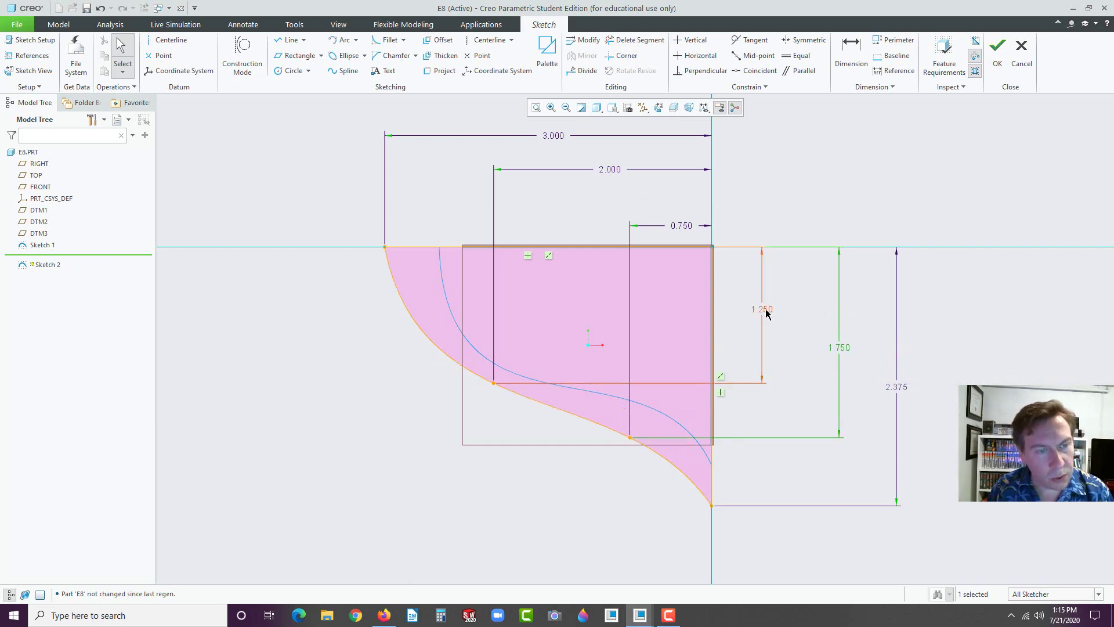
{"action": "double_click", "coordinate": [765, 311]}
{"action": "type", "text": "1.375"}
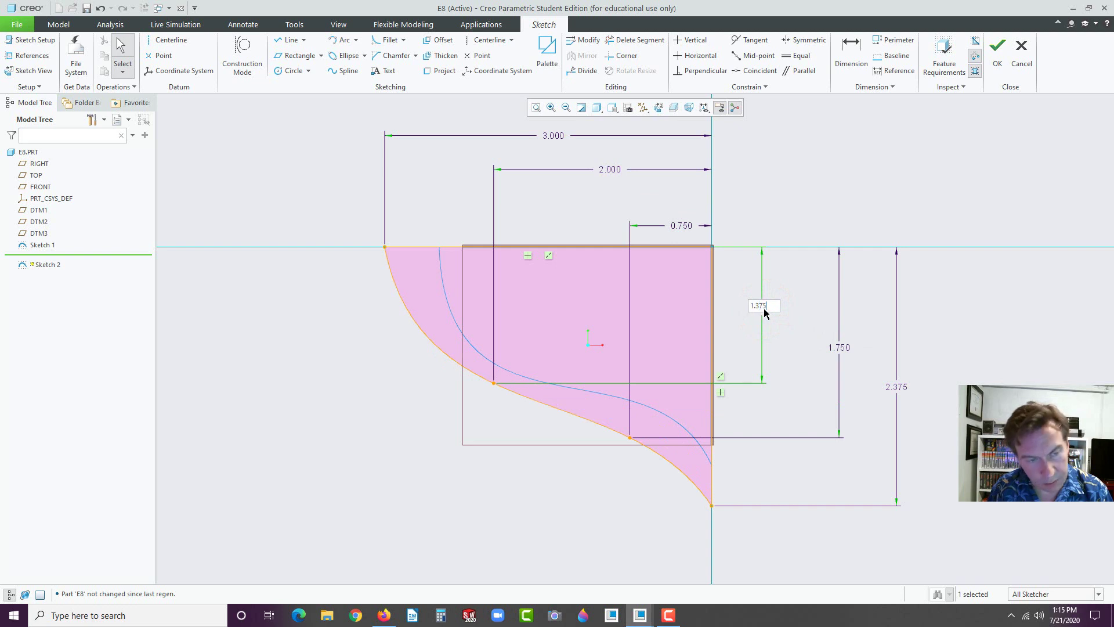
{"action": "key", "text": "Return"}
{"action": "left_click", "coordinate": [475, 469]}
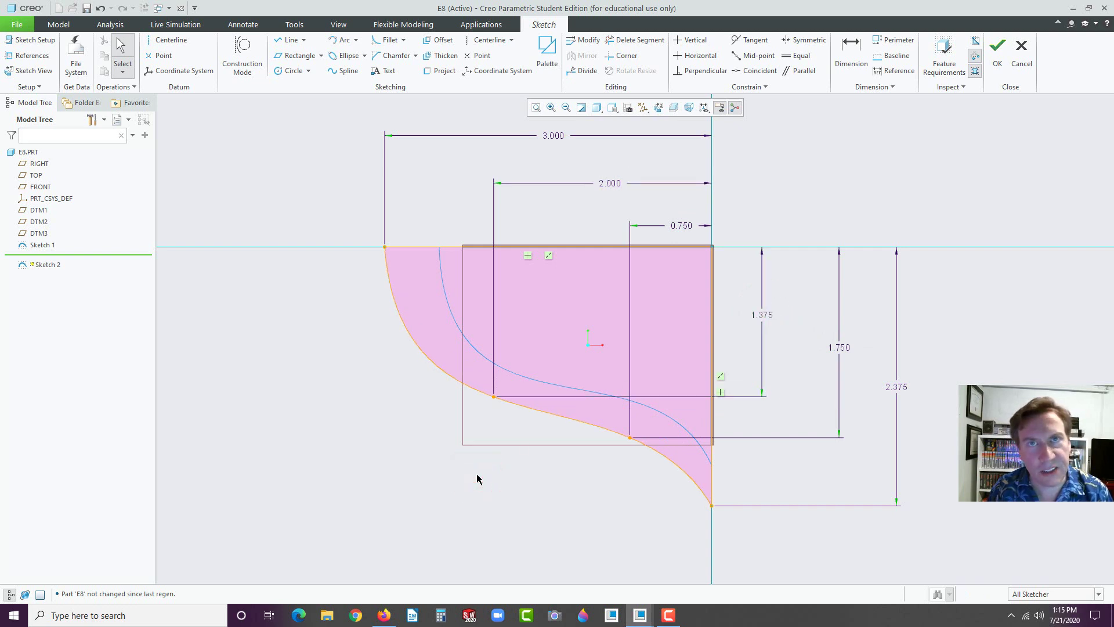
{"action": "left_click", "coordinate": [996, 65]}
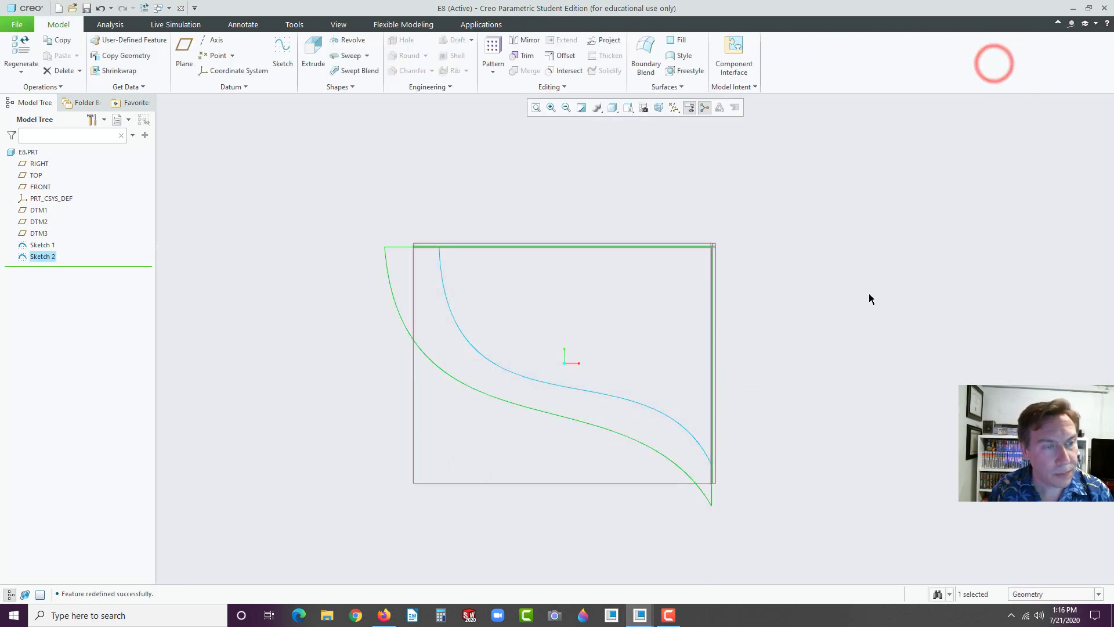
Copy Sketch 1 and paste it as a new sketch on datum plane DTM2, oriented by the RIGHT plane.
{"action": "left_click", "coordinate": [629, 108]}
{"action": "left_click", "coordinate": [630, 121]}
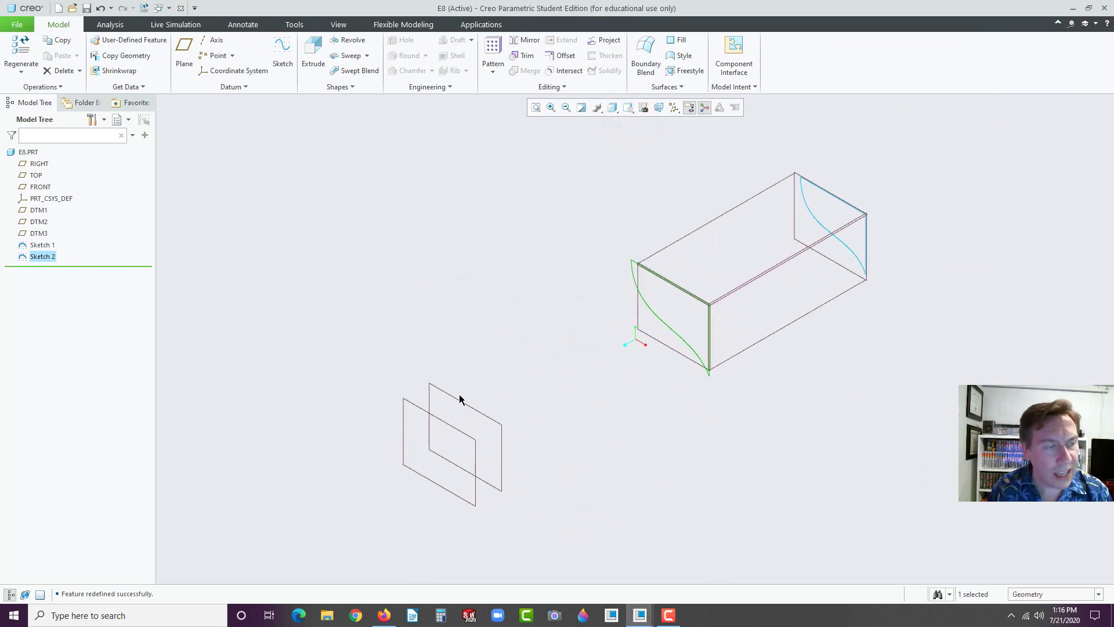
{"action": "left_click", "coordinate": [458, 400]}
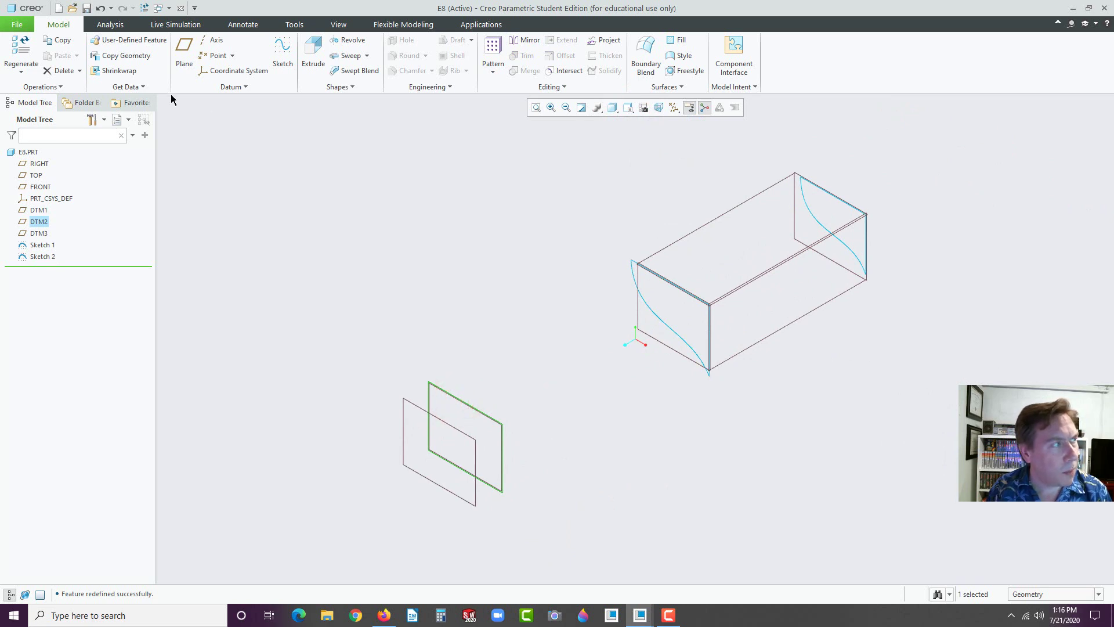
{"action": "left_click", "coordinate": [309, 182]}
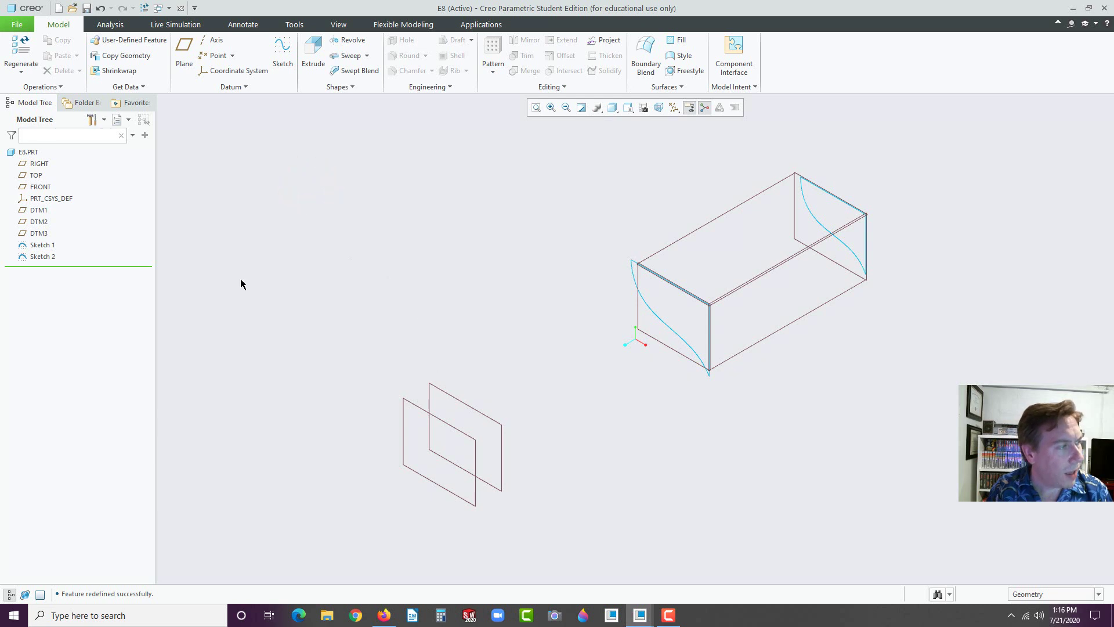
{"action": "left_click", "coordinate": [39, 246]}
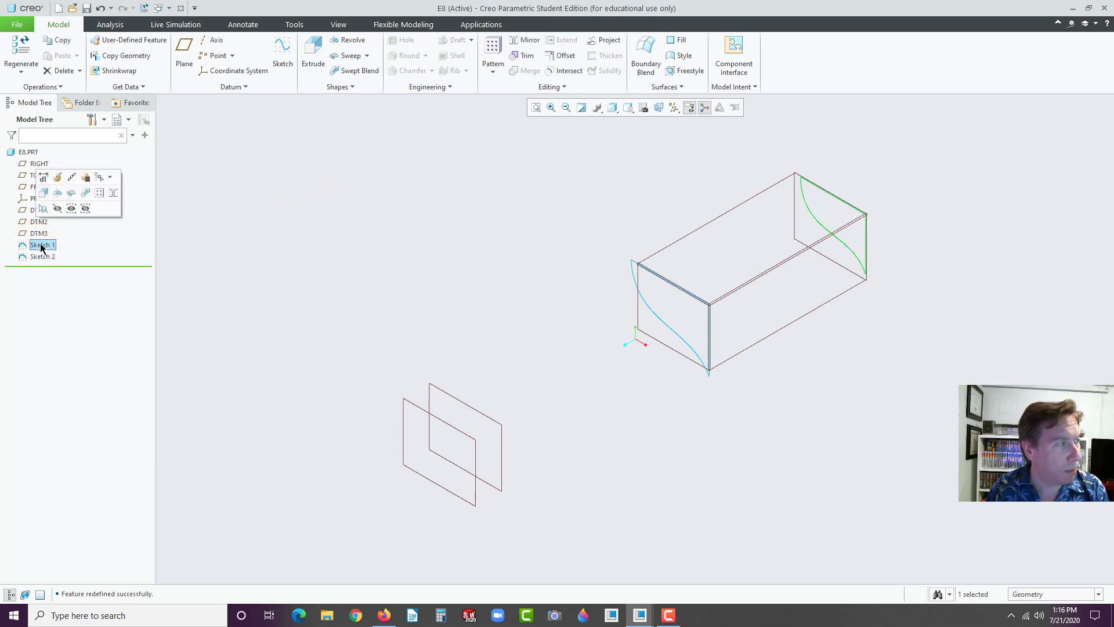
{"action": "left_click", "coordinate": [60, 40]}
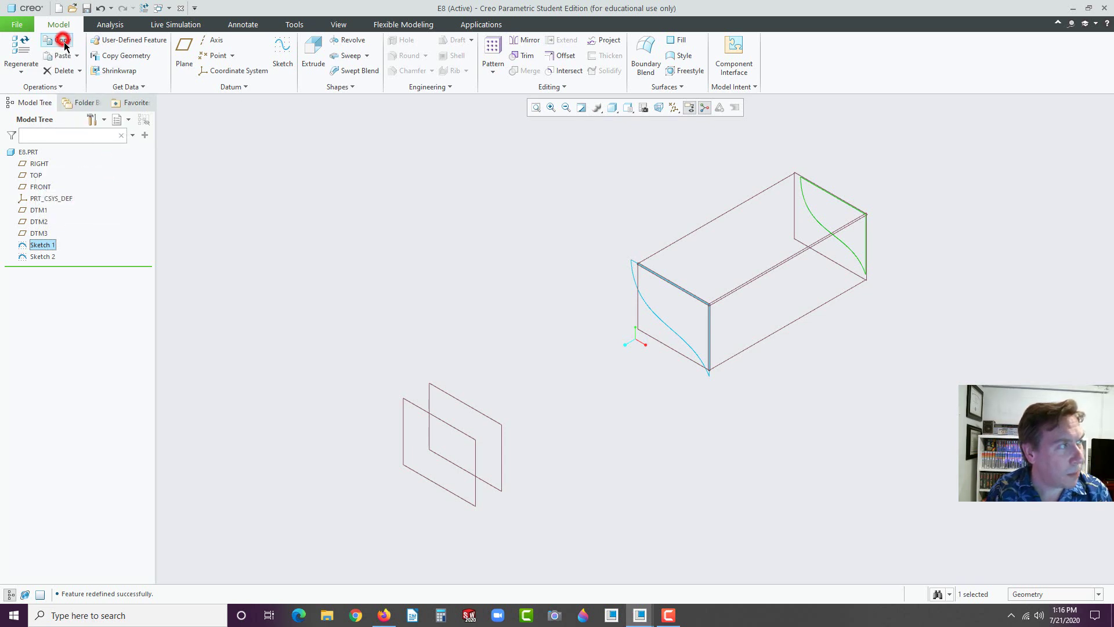
{"action": "left_click", "coordinate": [456, 399]}
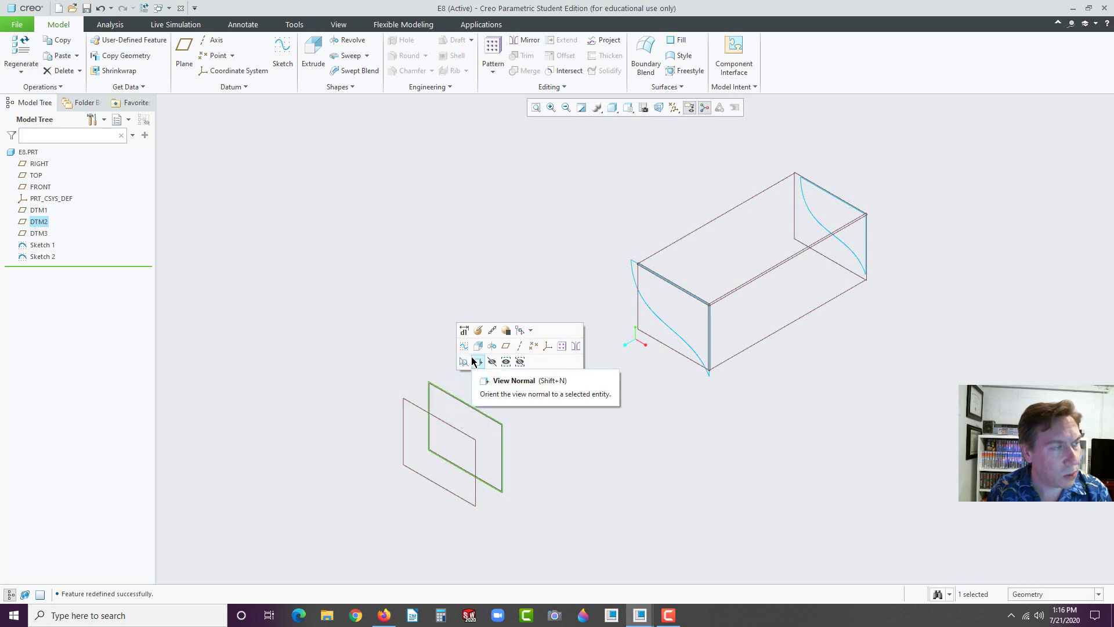
{"action": "left_click", "coordinate": [53, 58]}
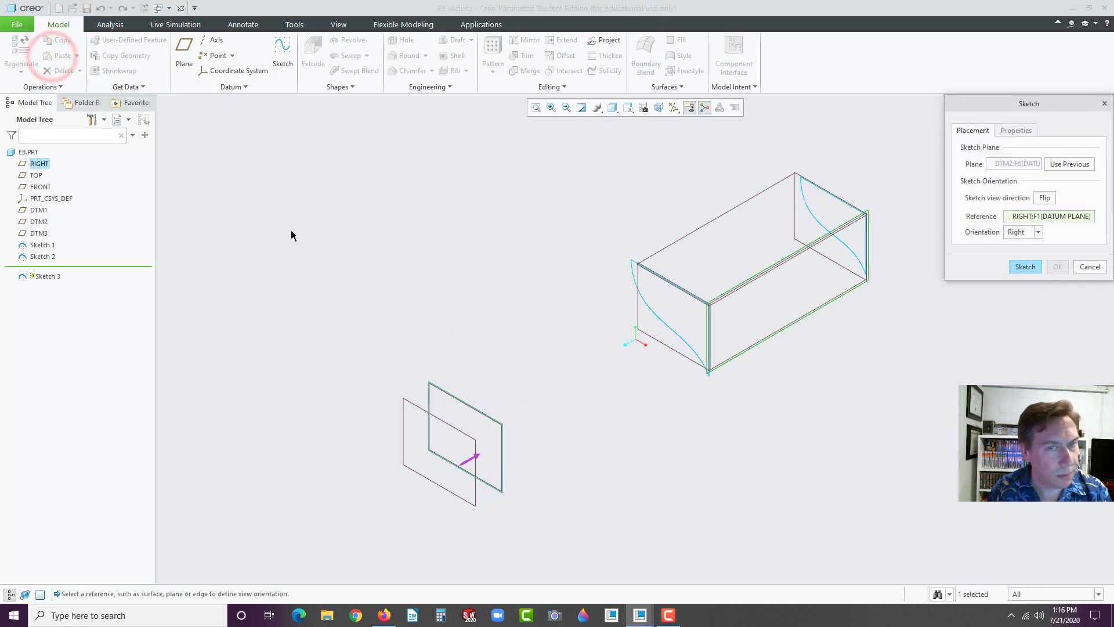
{"action": "left_click", "coordinate": [1030, 267]}
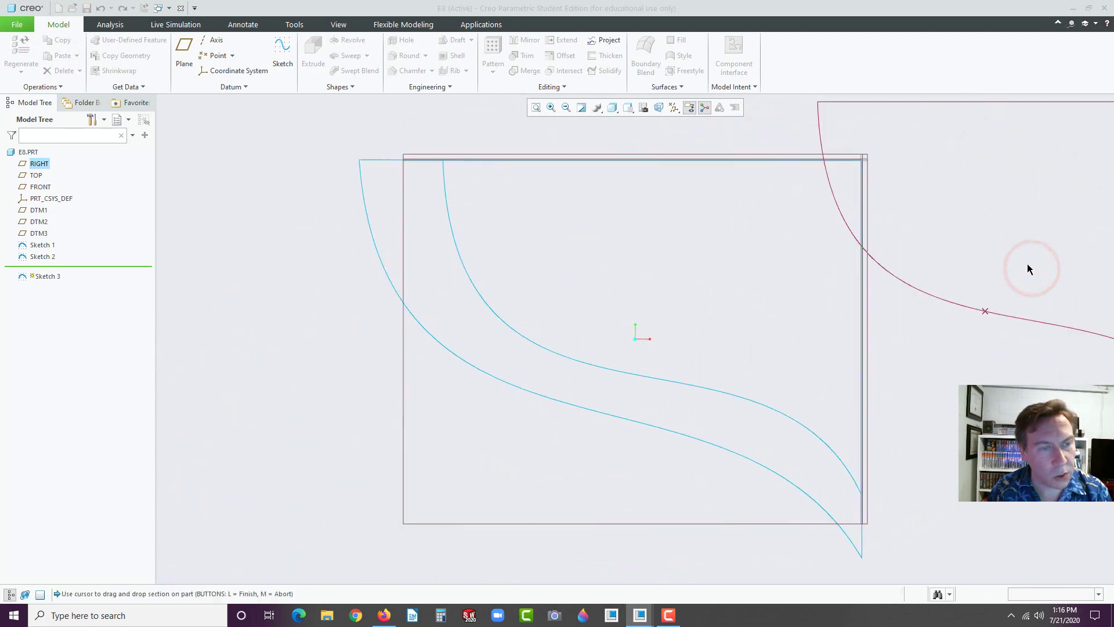
{"action": "left_click", "coordinate": [549, 436]}
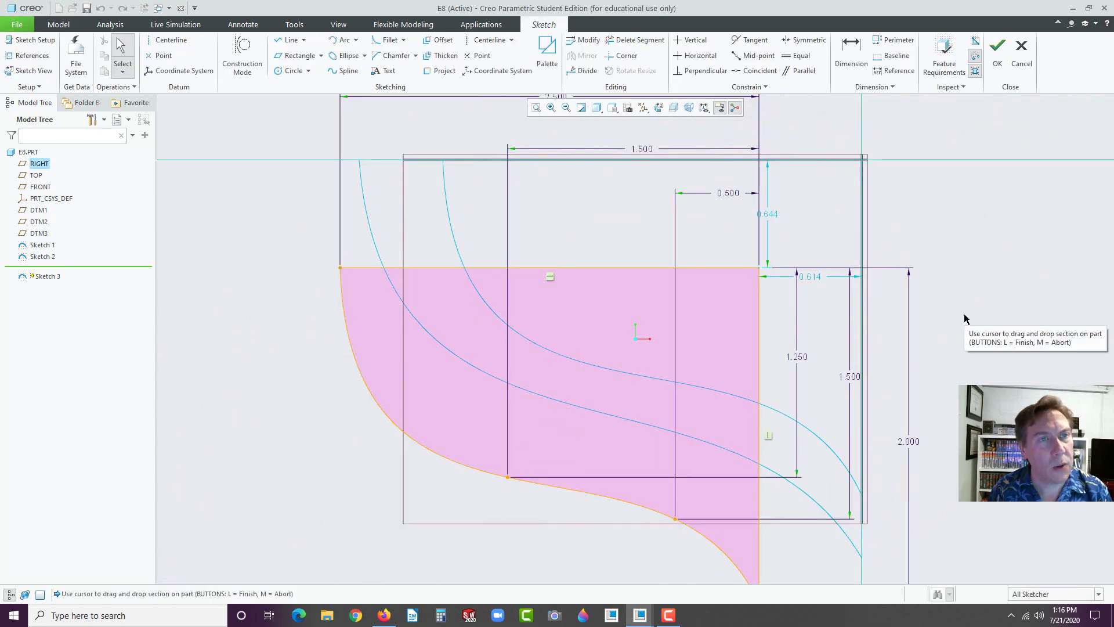
Make the pasted profile's top line coincident with the horizontal reference and its vertical line coincident with the vertical reference.
{"action": "left_click", "coordinate": [764, 73]}
{"action": "left_click", "coordinate": [712, 267]}
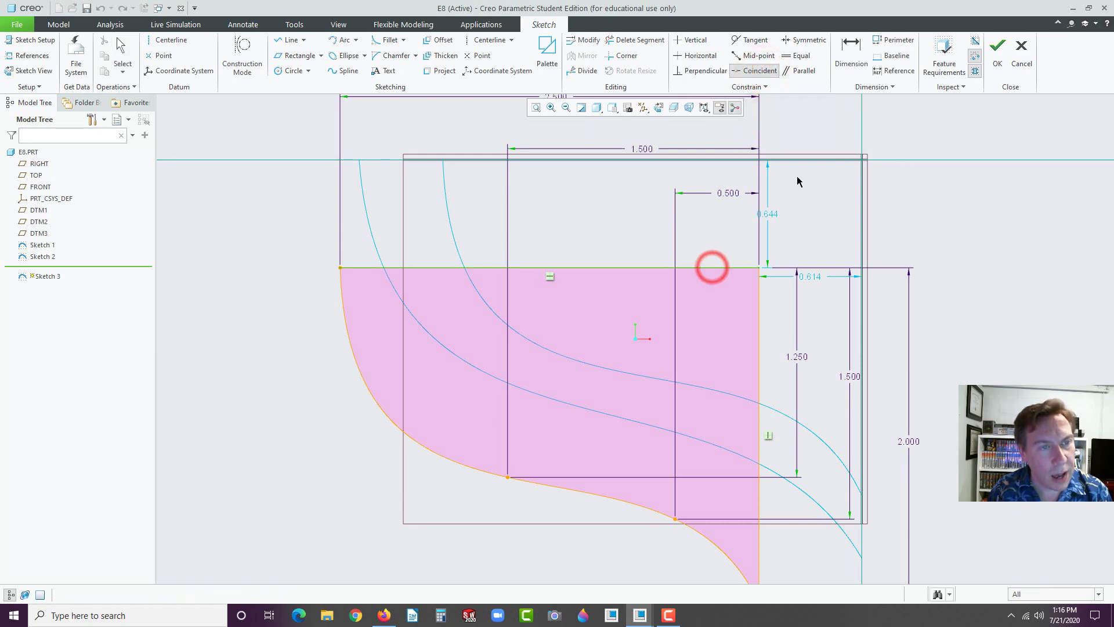
{"action": "left_click", "coordinate": [815, 159]}
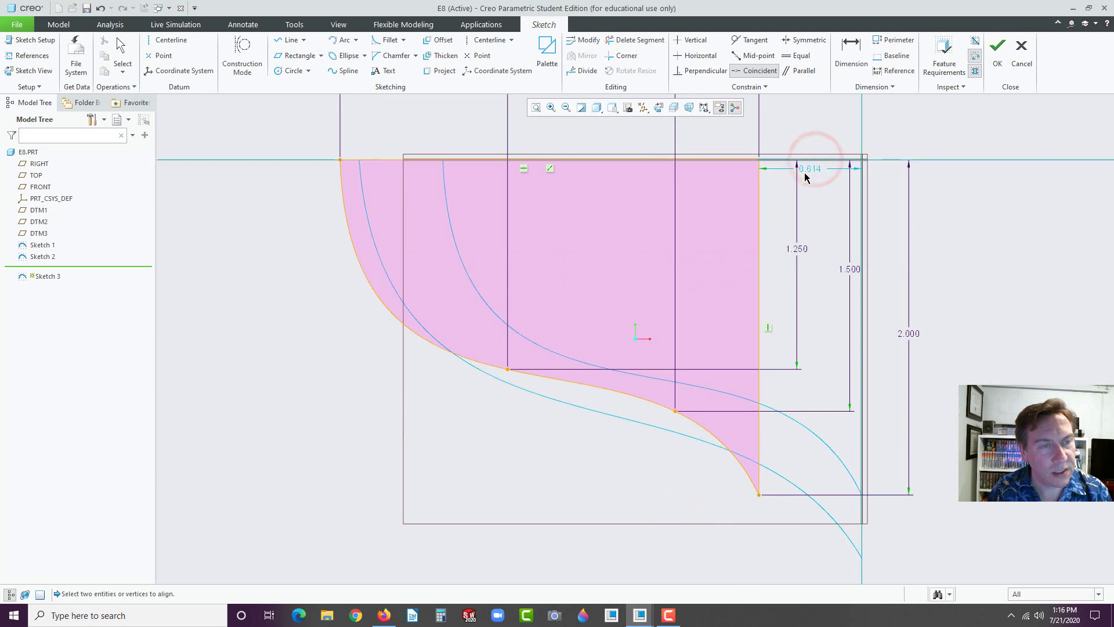
{"action": "left_click", "coordinate": [759, 209]}
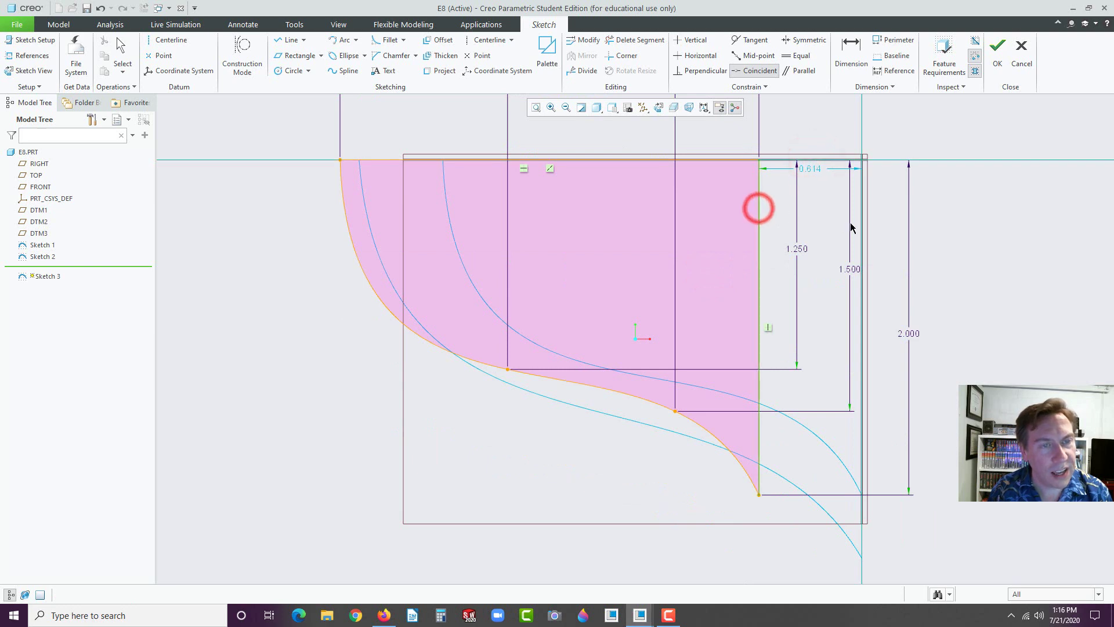
{"action": "left_click", "coordinate": [862, 223]}
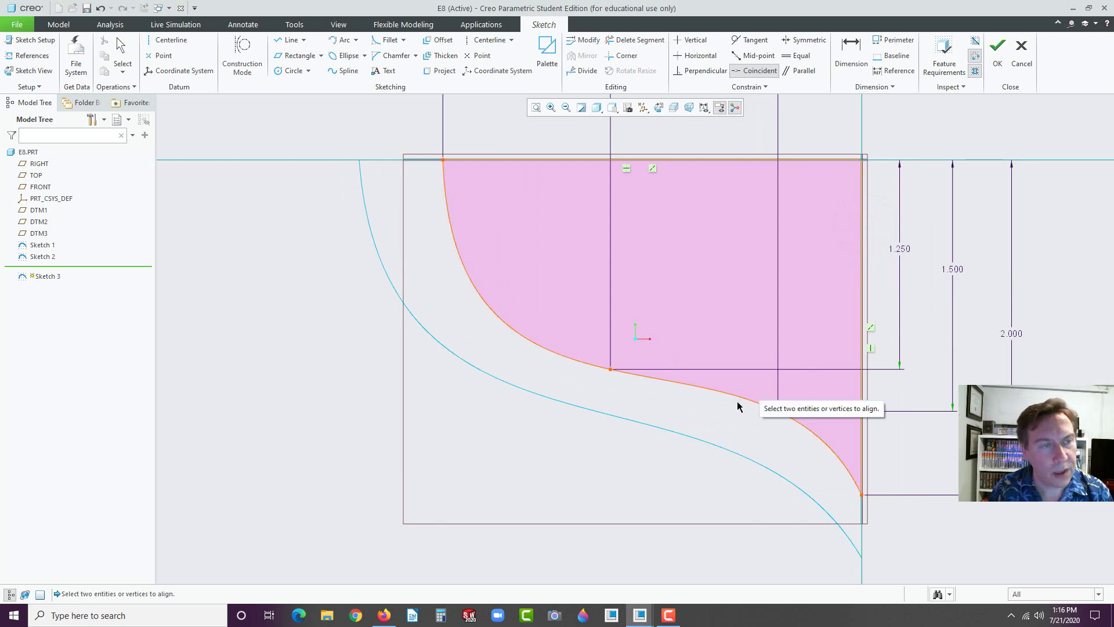
{"action": "scroll", "coordinate": [688, 437], "scroll_direction": "down", "scroll_amount": 3}
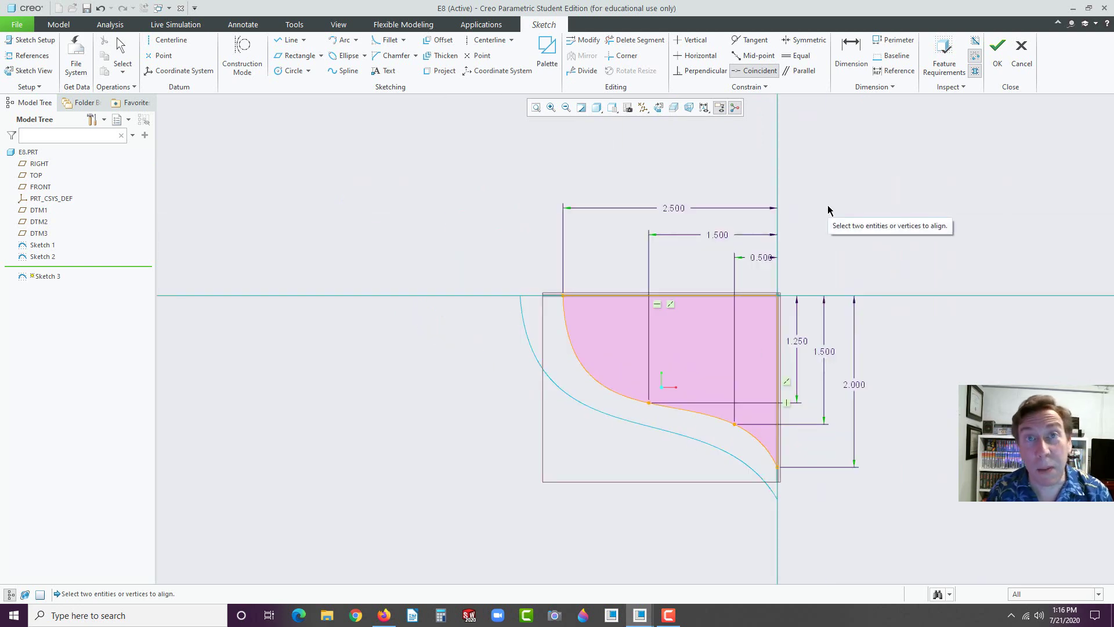
{"action": "middle_click", "coordinate": [476, 170]}
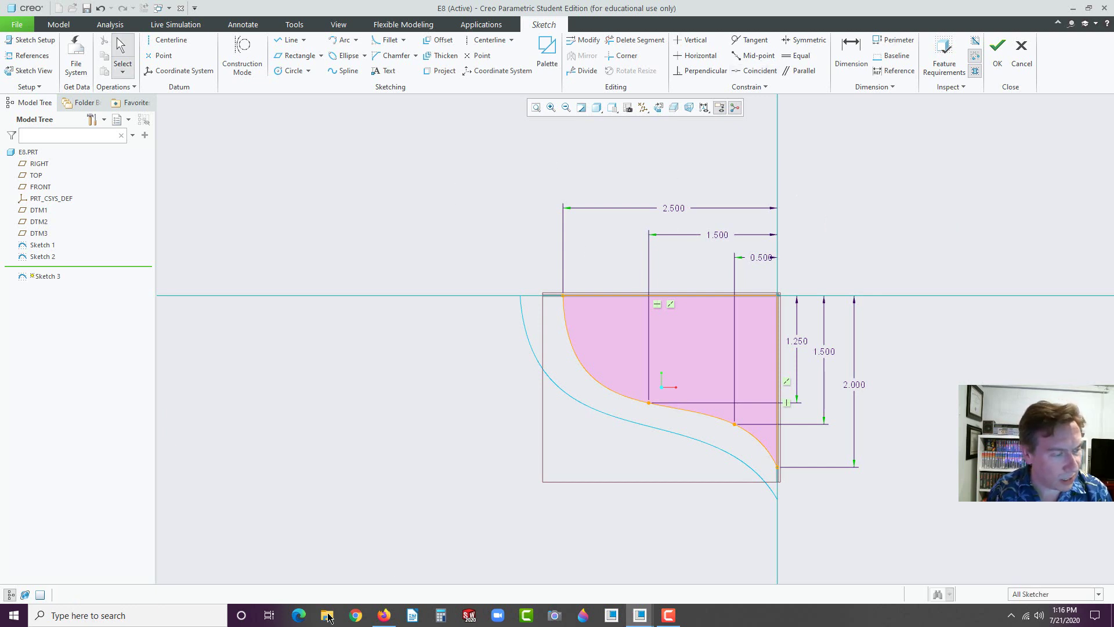
Consult the Sketch 3 drawing in the PDF and set the depth of the interior spline point farther from the vertical line to 0.2.
{"action": "left_click", "coordinate": [384, 615]}
{"action": "scroll", "coordinate": [708, 435], "scroll_direction": "down", "scroll_amount": 5}
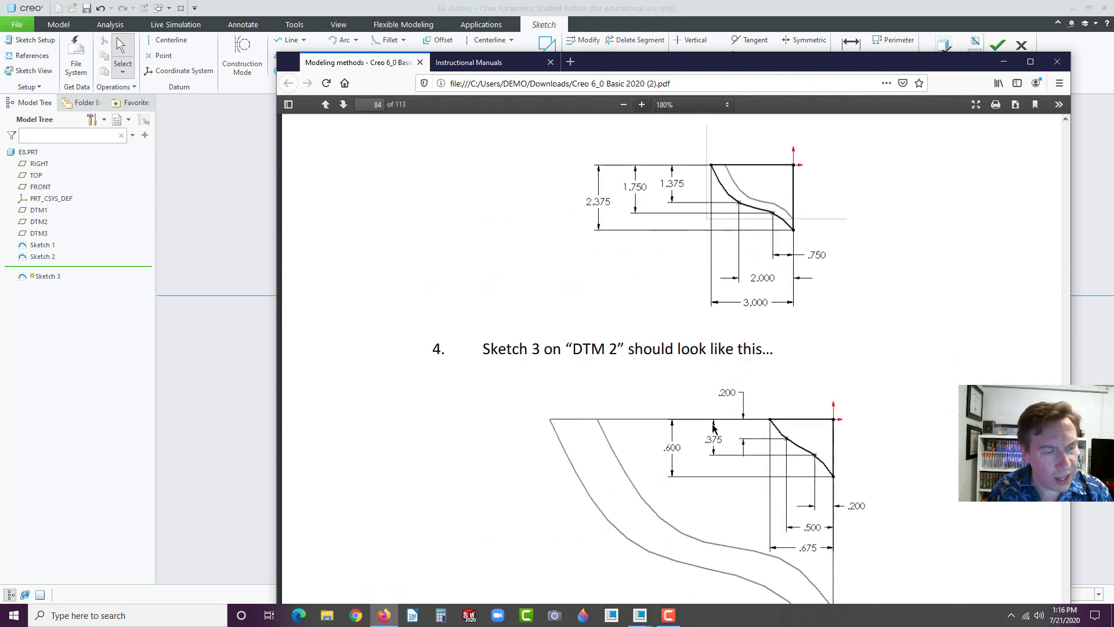
{"action": "scroll", "coordinate": [743, 383], "scroll_direction": "down", "scroll_amount": 1}
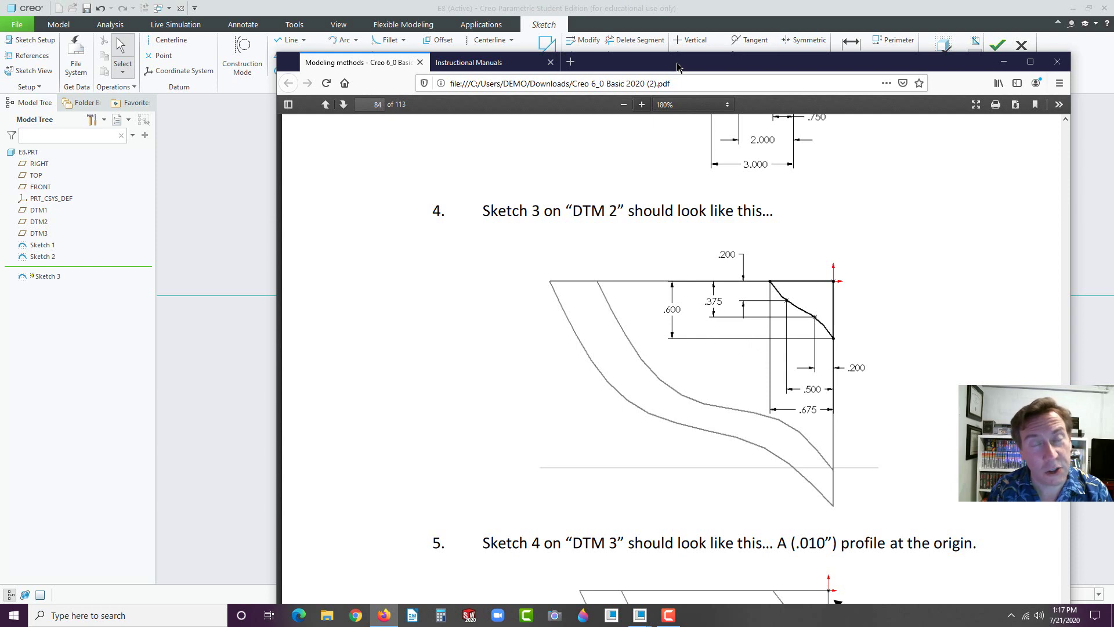
{"action": "left_click_drag", "start_coordinate": [677, 62], "coordinate": [1113, 61]}
{"action": "key", "text": "alt+Tab"}
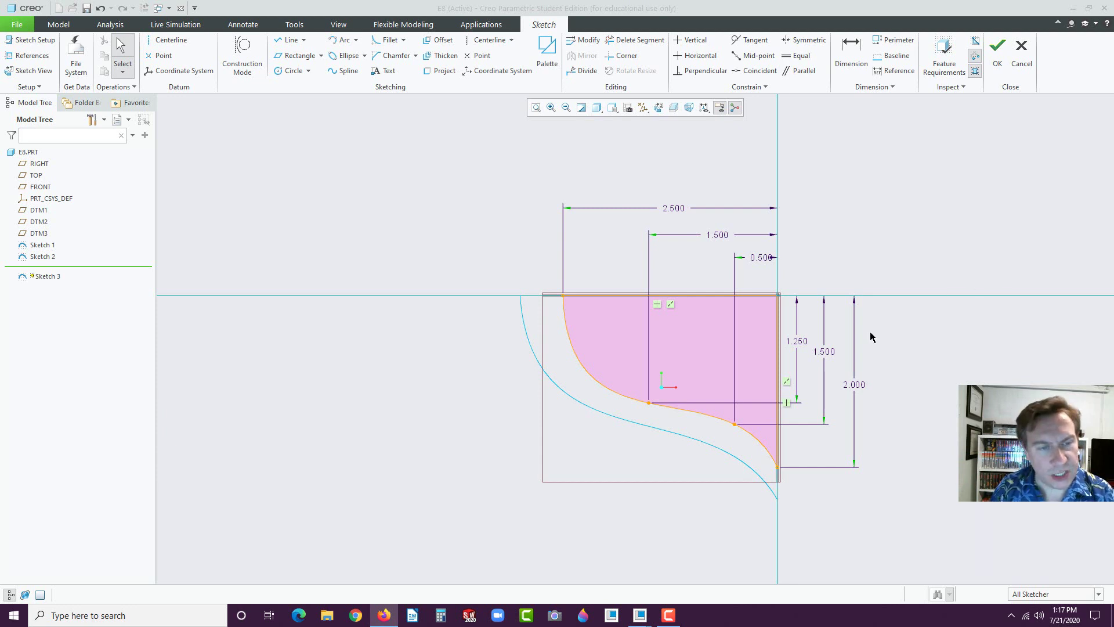
{"action": "double_click", "coordinate": [798, 340]}
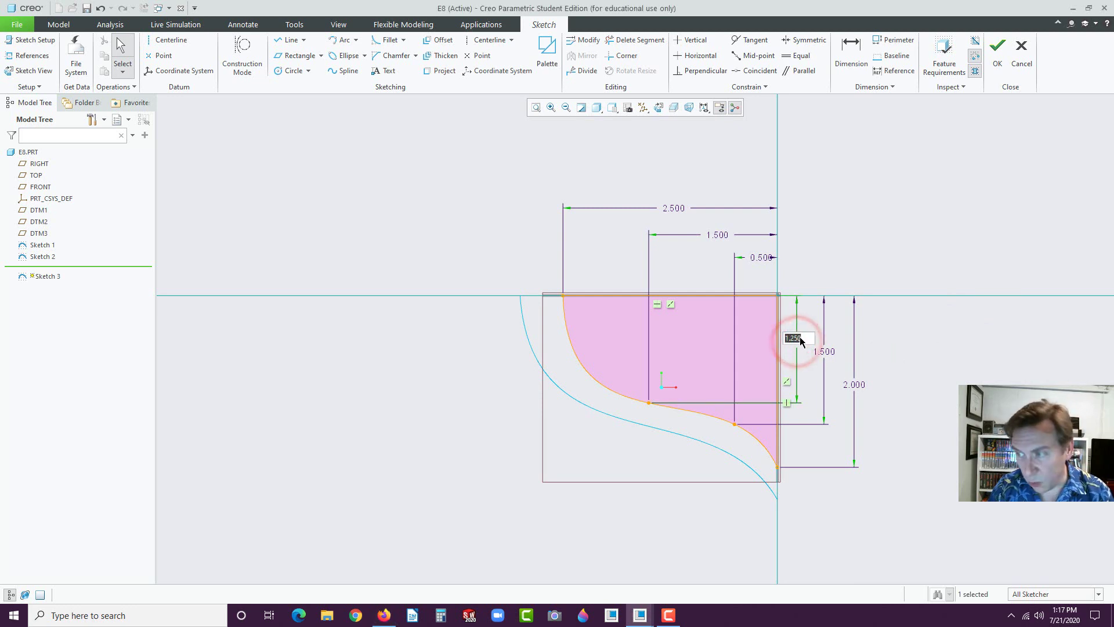
{"action": "key", "text": "BackSpace"}
{"action": "type", "text": ".2"}
{"action": "key", "text": "Return"}
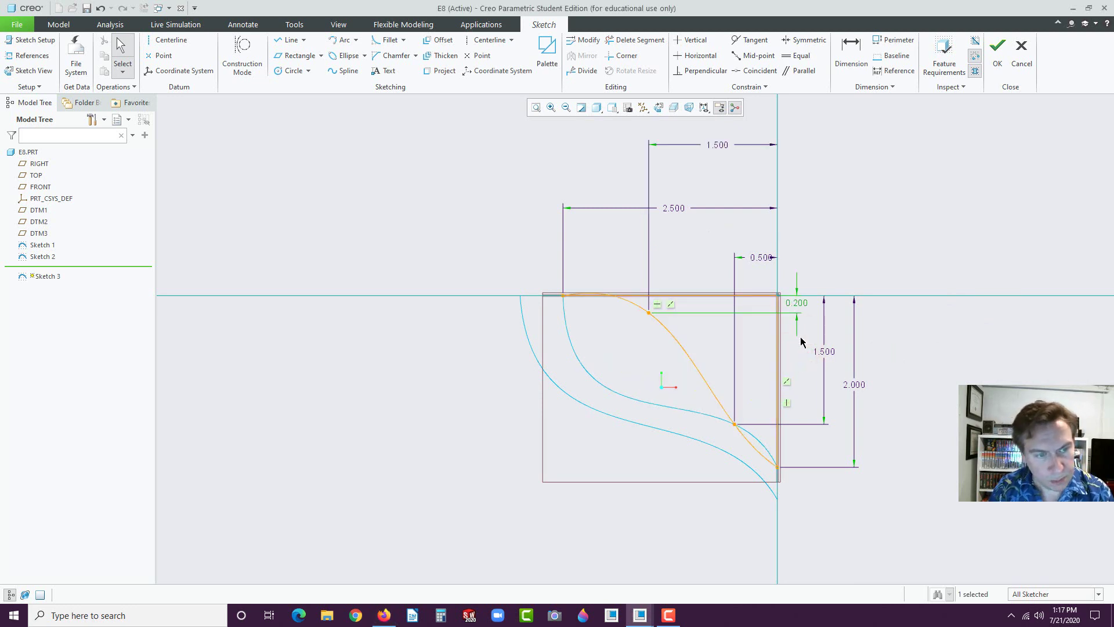
Set the depth of the interior spline point nearer the vertical line to 0.375 and the profile's overall depth to 0.6.
{"action": "double_click", "coordinate": [828, 351]}
{"action": "type", "text": ".375"}
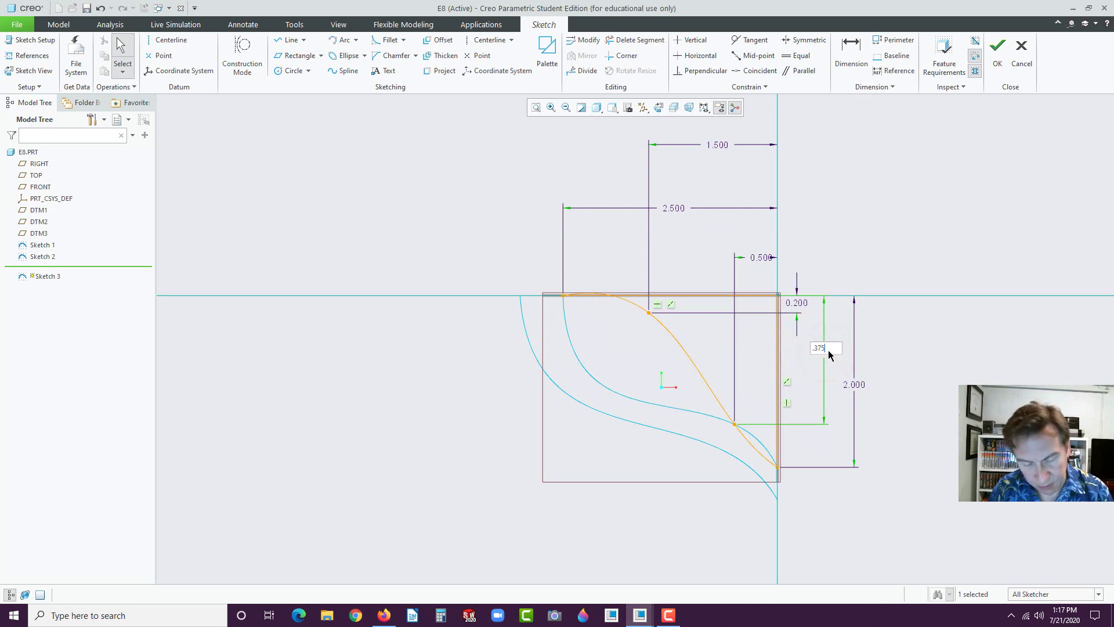
{"action": "key", "text": "Return"}
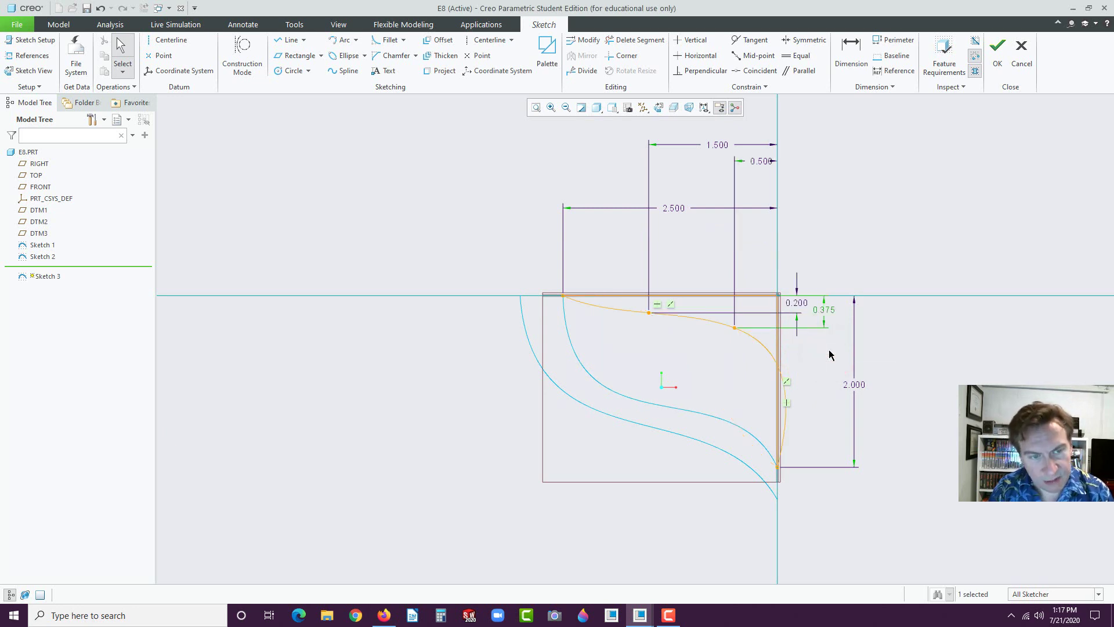
{"action": "double_click", "coordinate": [859, 385]}
{"action": "type", "text": ".6"}
{"action": "key", "text": "Return"}
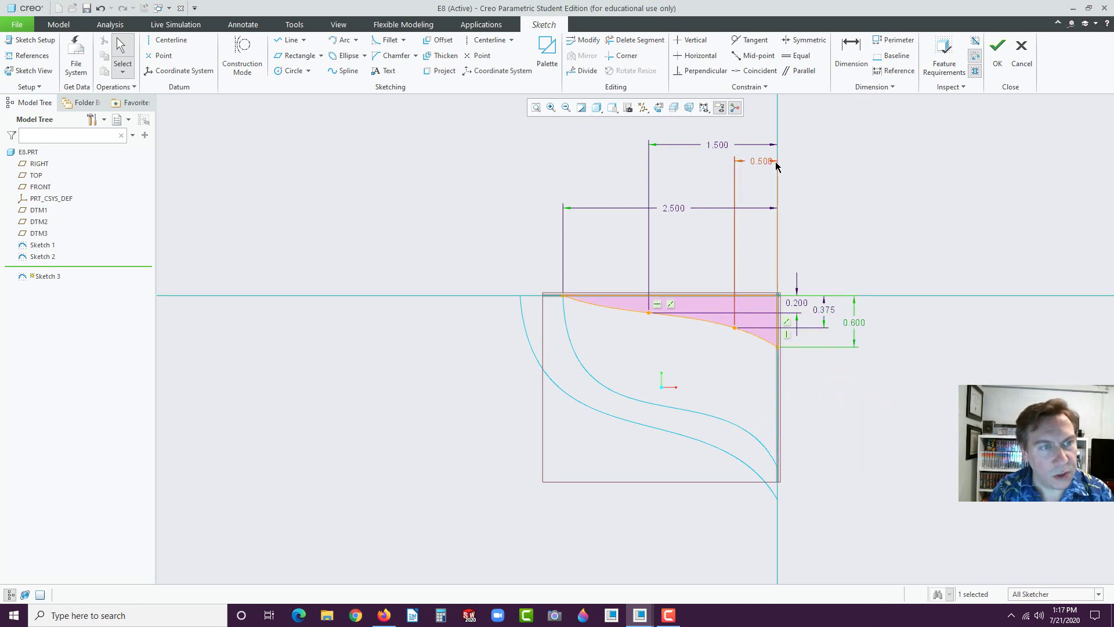
Move the horizontal dimensions of the two interior spline points below the overall width dimension and space them apart.
{"action": "left_click_drag", "start_coordinate": [761, 164], "coordinate": [747, 261]}
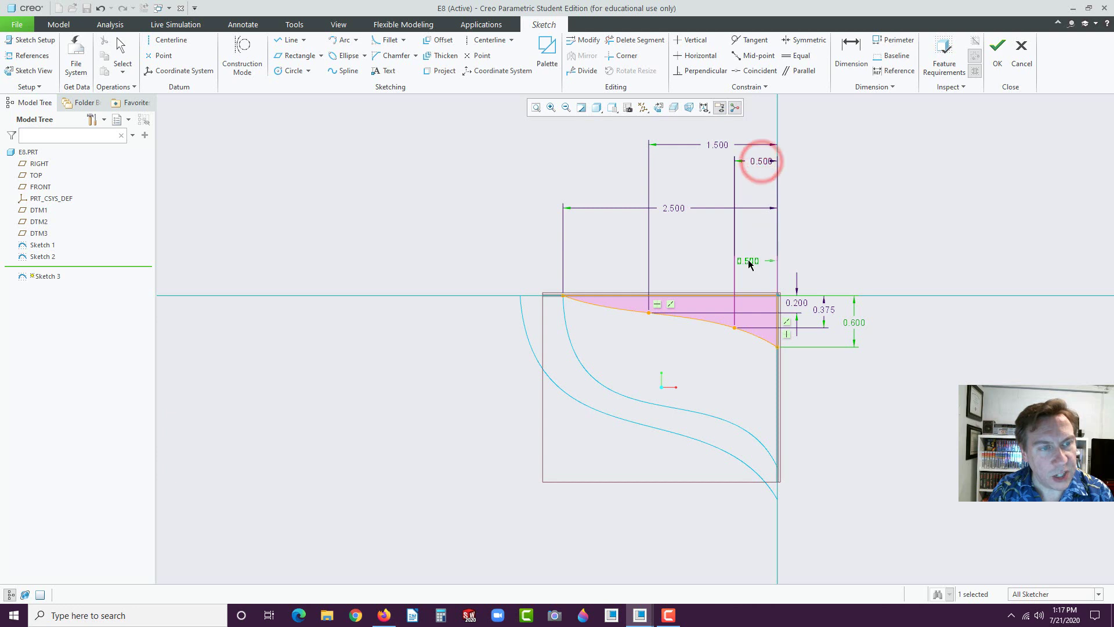
{"action": "left_click", "coordinate": [718, 145]}
{"action": "left_click_drag", "start_coordinate": [719, 145], "coordinate": [725, 235]}
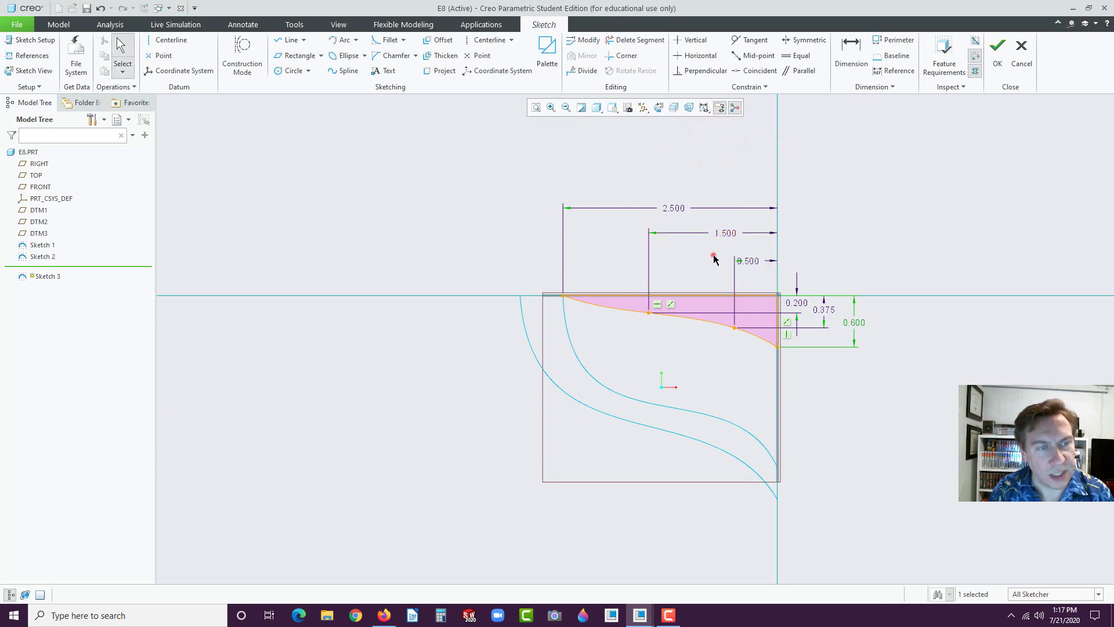
{"action": "left_click", "coordinate": [713, 255]}
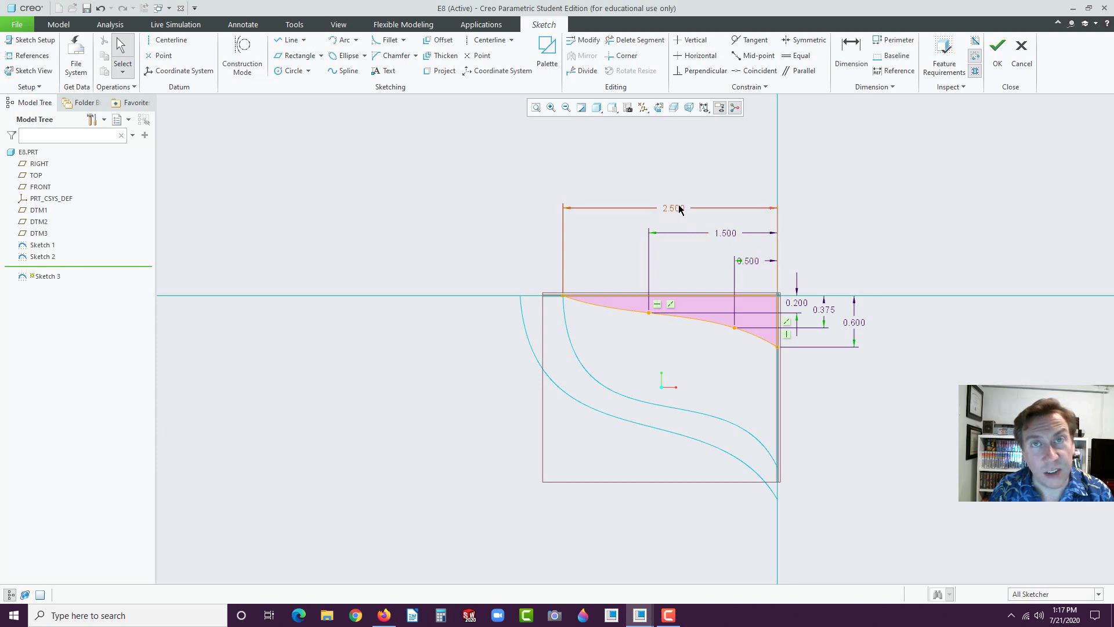
Set the horizontal distances of the interior spline points from the vertical line to 0.2 for the nearer and 0.5 for the farther.
{"action": "double_click", "coordinate": [755, 266]}
{"action": "type", "text": "0.2"}
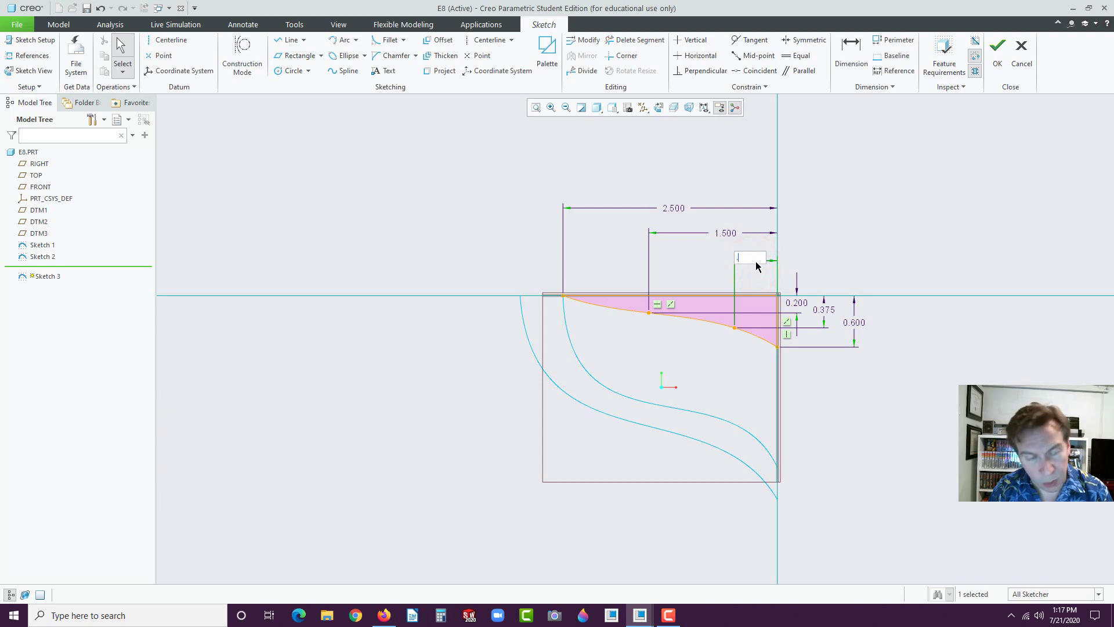
{"action": "key", "text": "Return"}
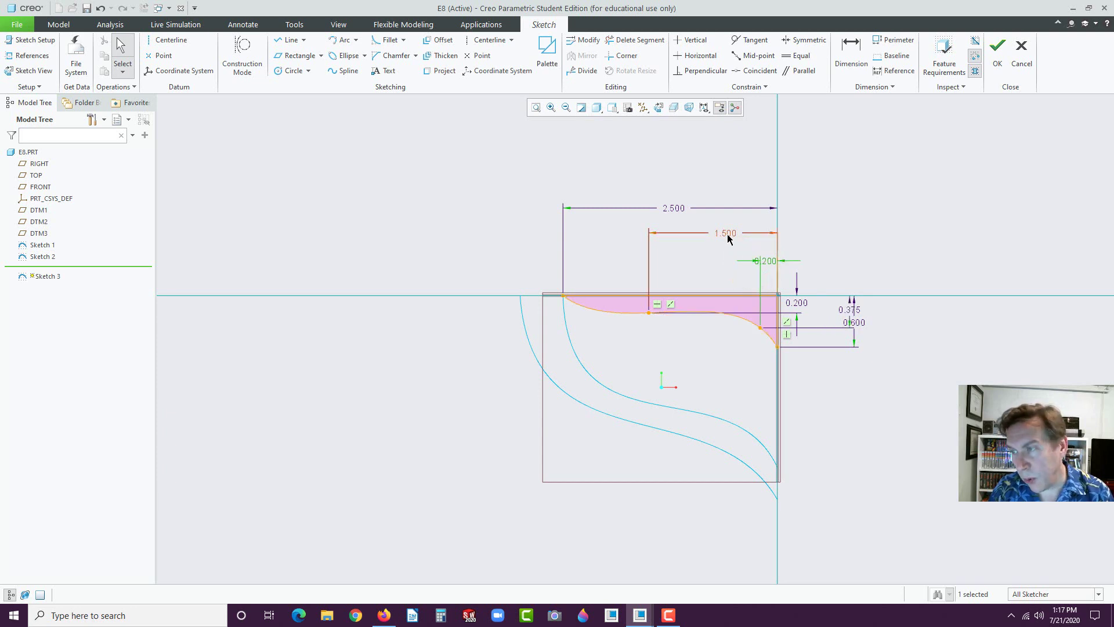
{"action": "double_click", "coordinate": [725, 233]}
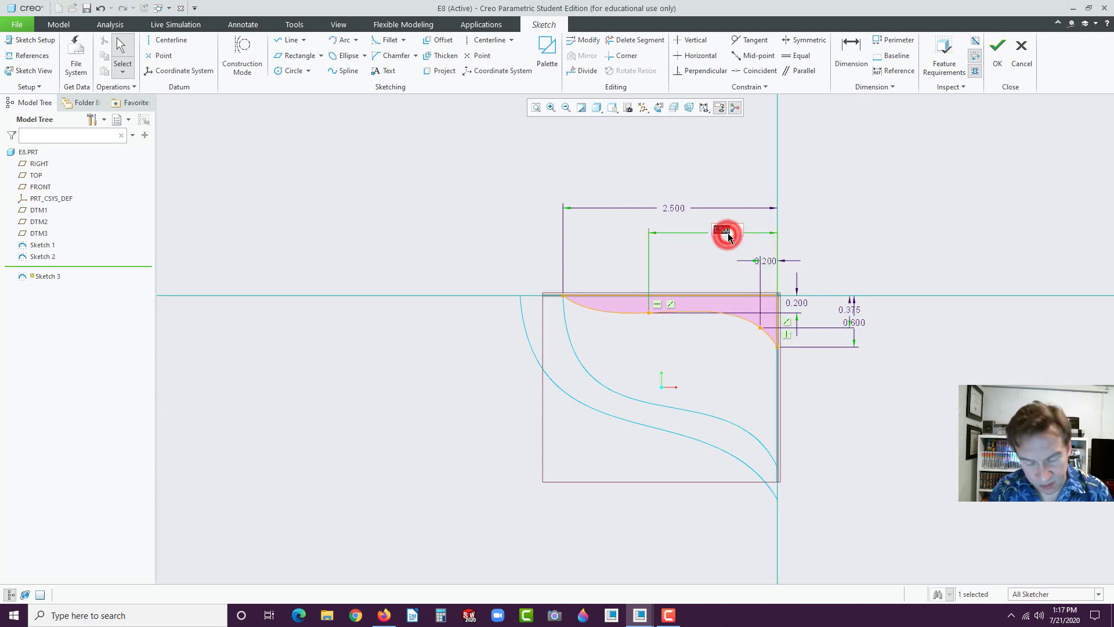
{"action": "type", "text": "0.5"}
{"action": "key", "text": "Return"}
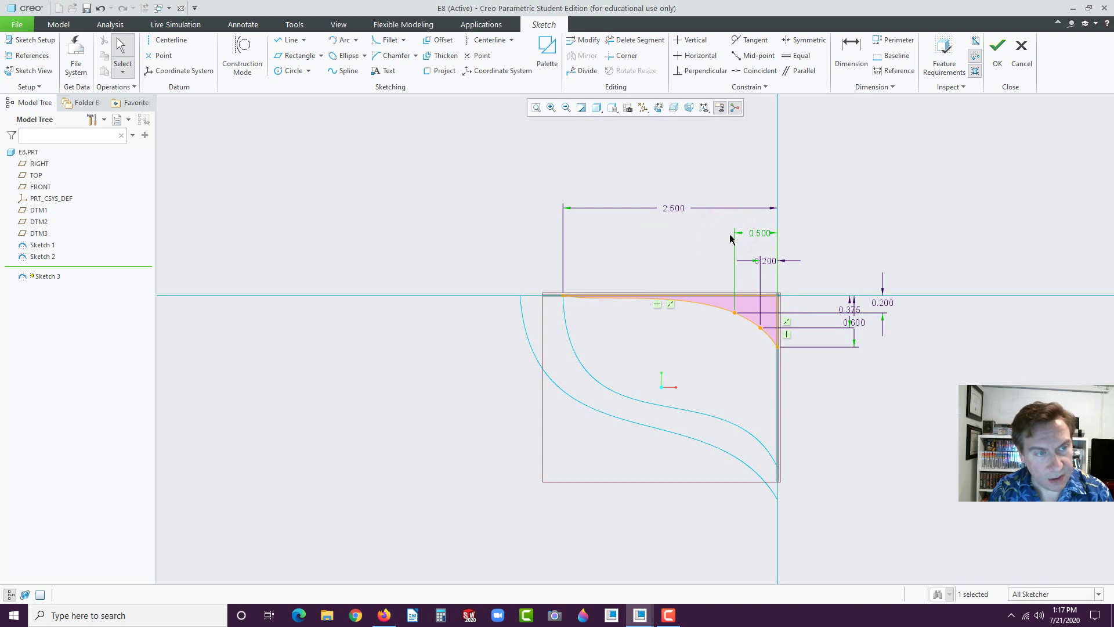
Set the profile's overall width to 0.675.
{"action": "double_click", "coordinate": [674, 208]}
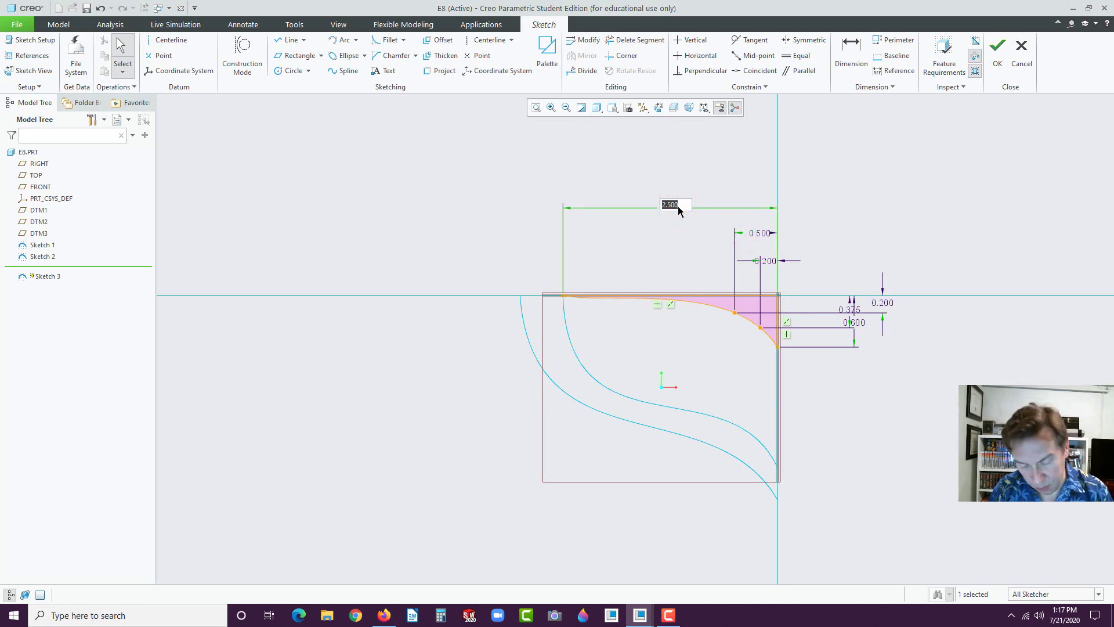
{"action": "type", "text": "0.675"}
{"action": "key", "text": "Return"}
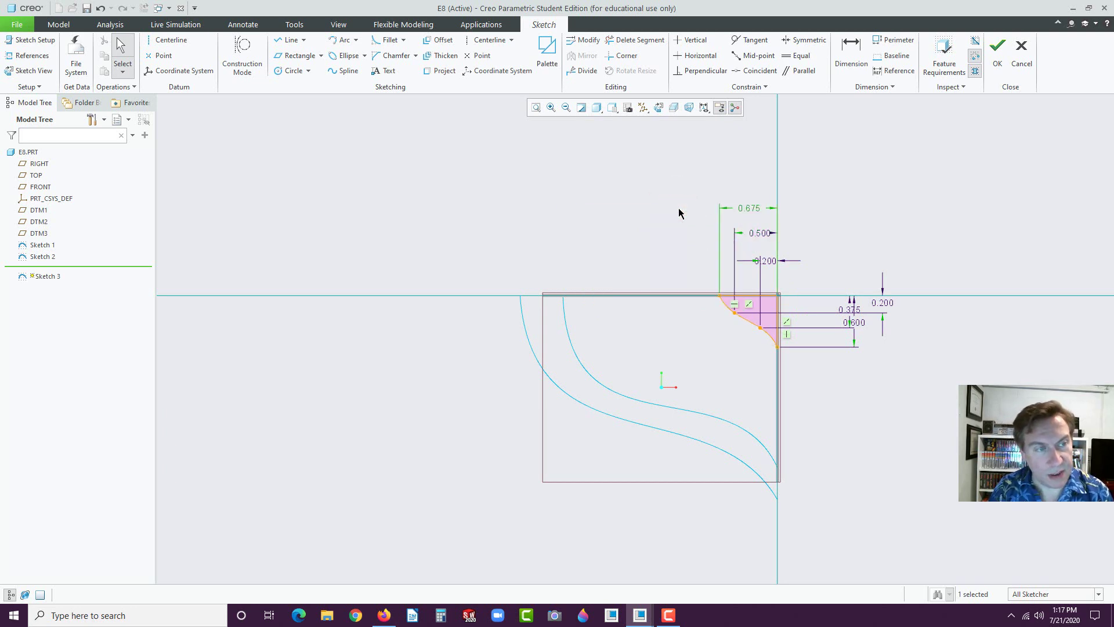
Space the three depth dimensions apart beside the profile so they no longer overlap.
{"action": "left_click", "coordinate": [818, 237]}
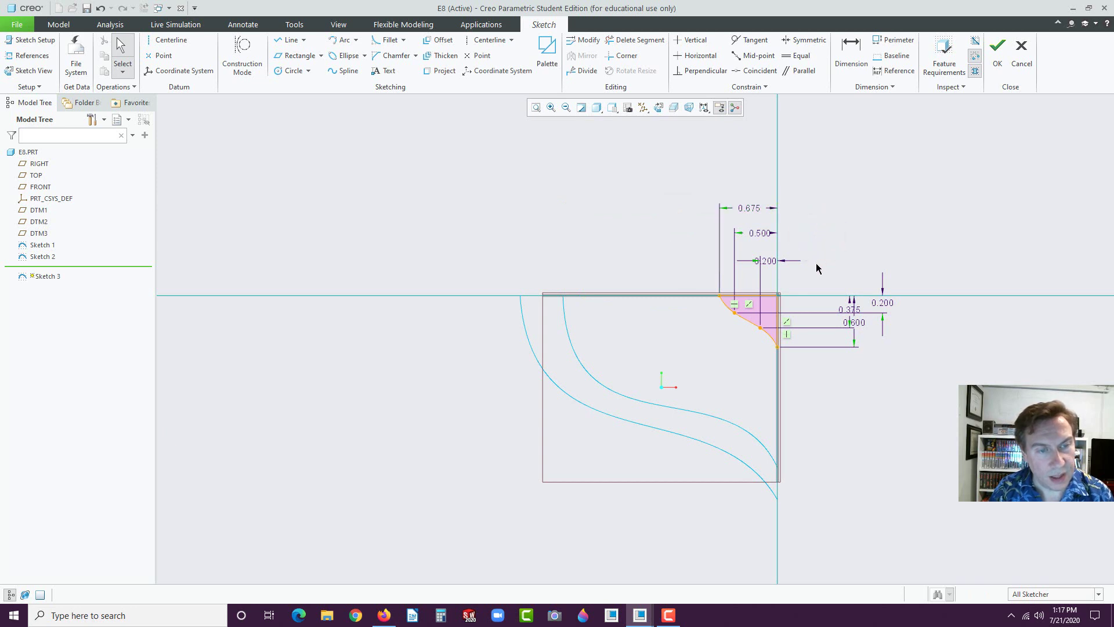
{"action": "left_click_drag", "start_coordinate": [858, 323], "coordinate": [881, 313]}
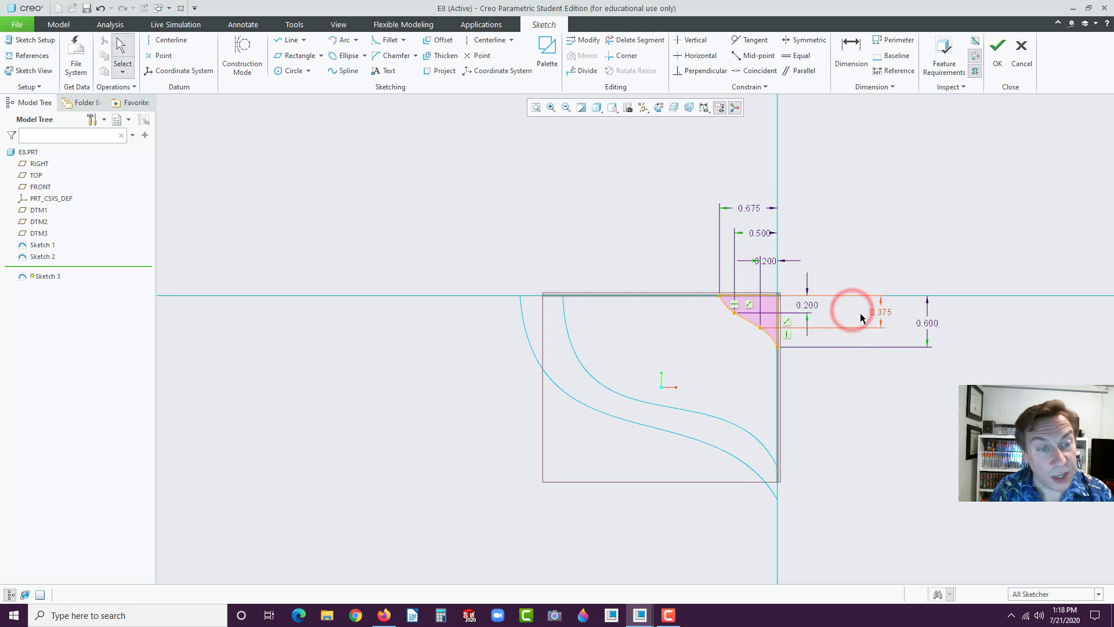
{"action": "left_click_drag", "start_coordinate": [807, 306], "coordinate": [836, 306]}
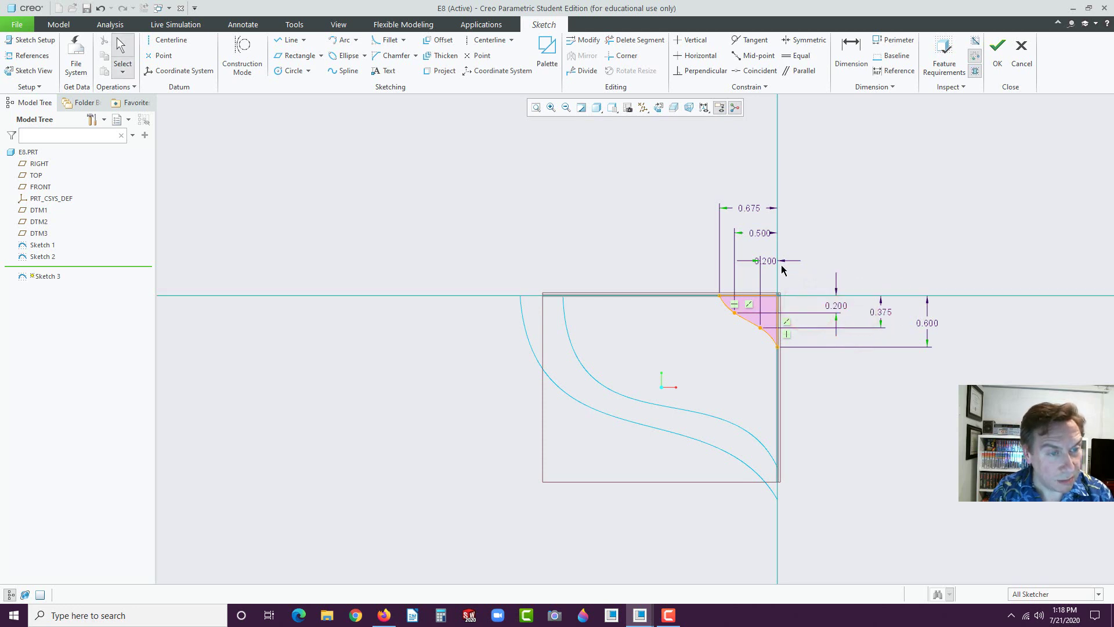
Finish the redimensioned third profile sketch, return the model to its standard orientation, and clear the selection.
{"action": "left_click", "coordinate": [892, 226]}
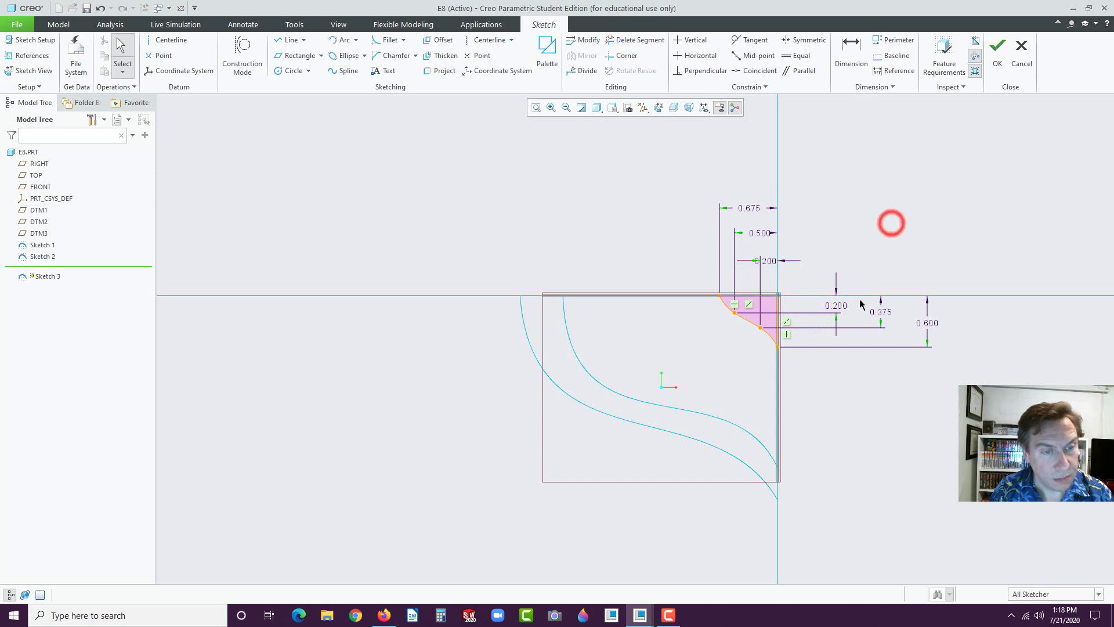
{"action": "scroll", "coordinate": [858, 248], "scroll_direction": "down", "scroll_amount": 1}
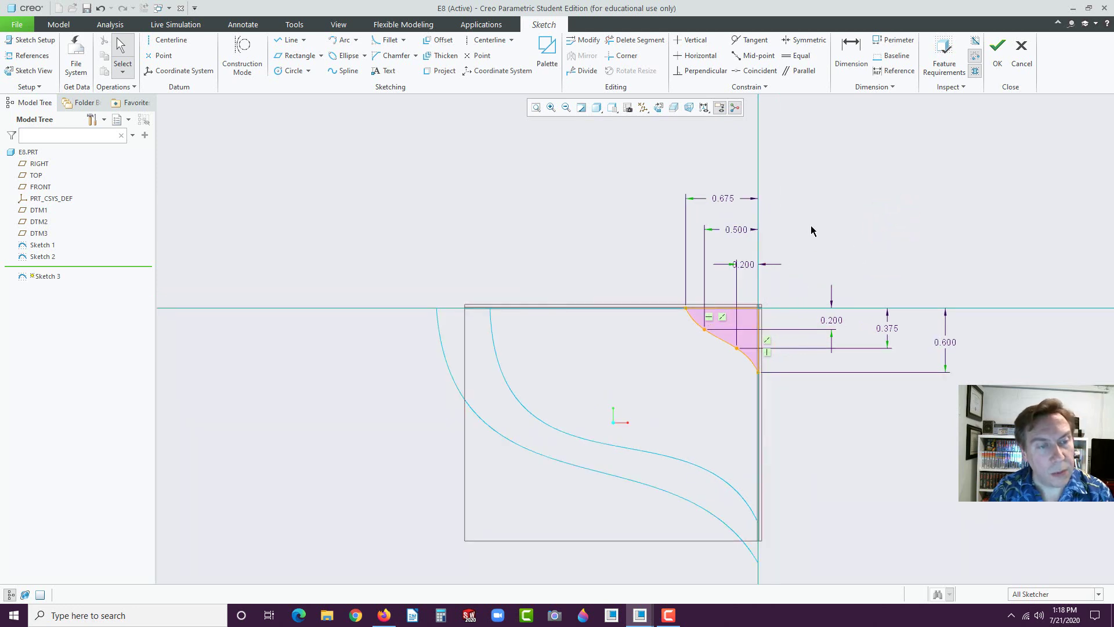
{"action": "left_click", "coordinate": [997, 46]}
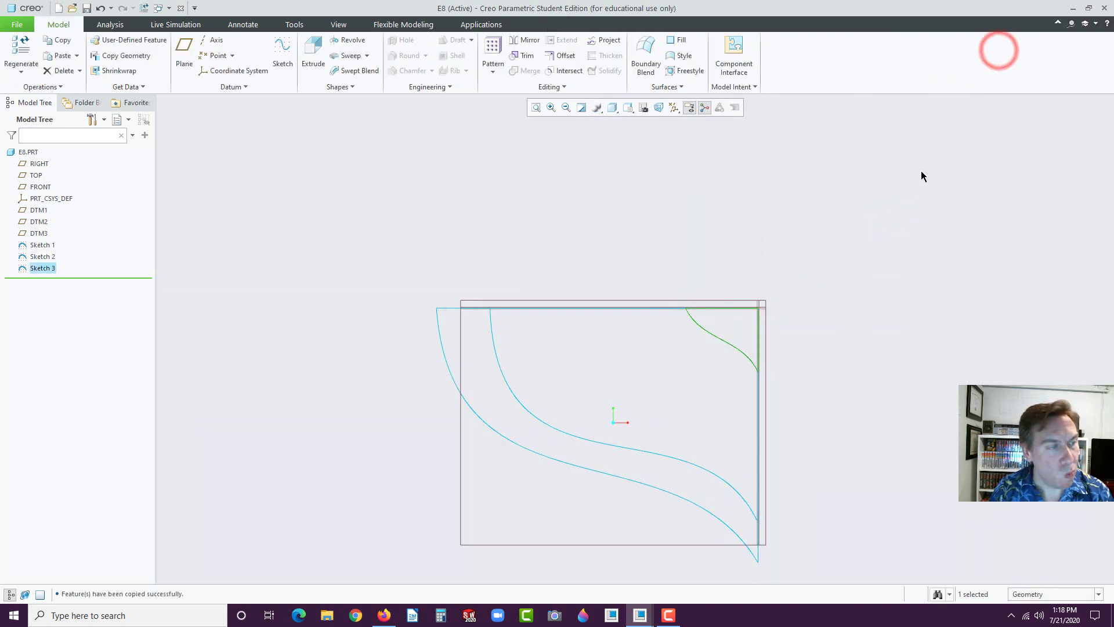
{"action": "left_click", "coordinate": [628, 111]}
{"action": "left_click", "coordinate": [626, 121]}
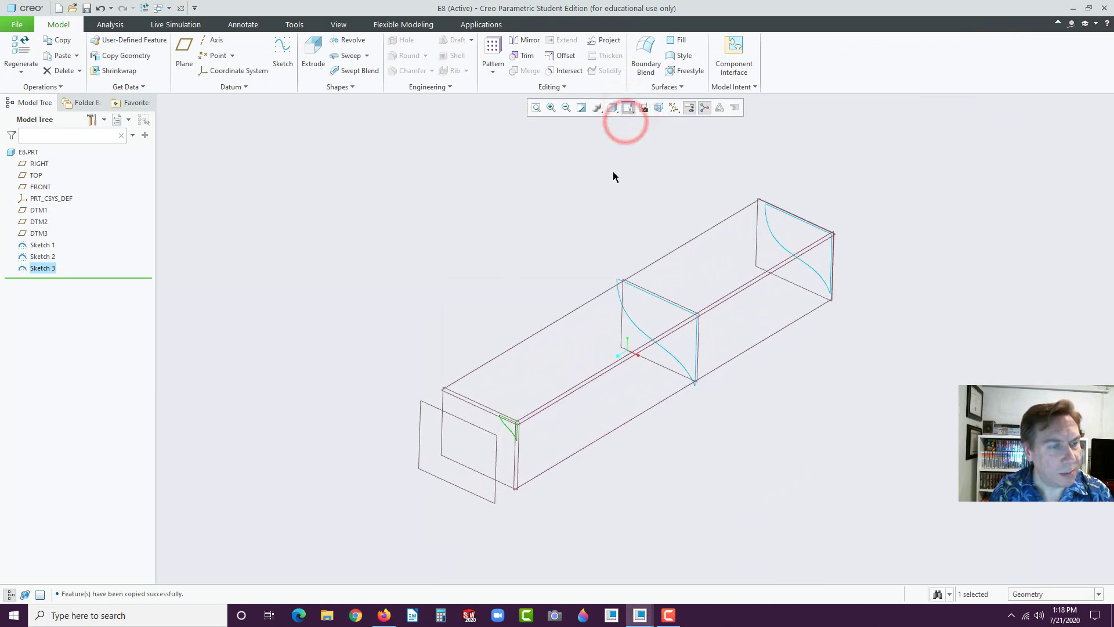
{"action": "left_click", "coordinate": [496, 220]}
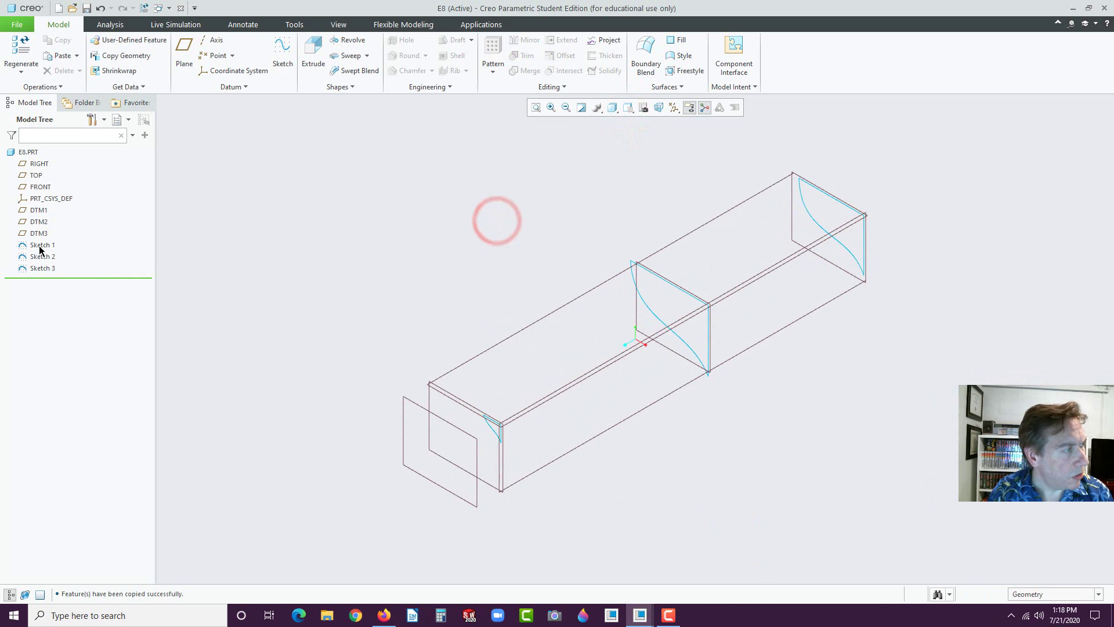
Copy Sketch 3 onto datum plane DTM3, oriented with the RIGHT plane facing right, and place the pasted section beside the existing profiles.
{"action": "left_click", "coordinate": [38, 267]}
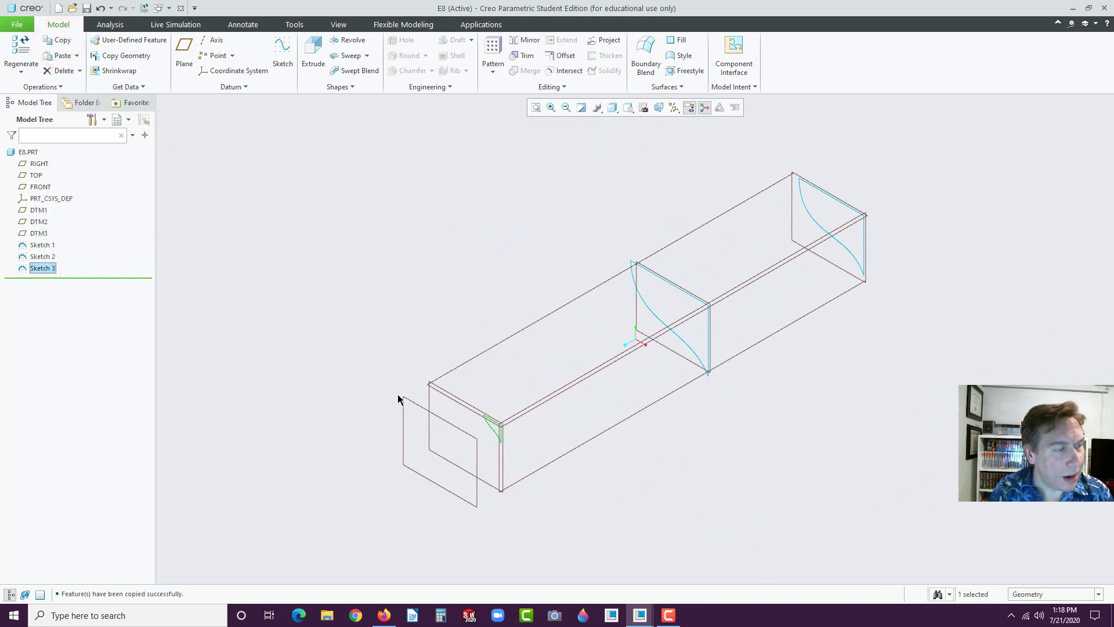
{"action": "left_click", "coordinate": [407, 406]}
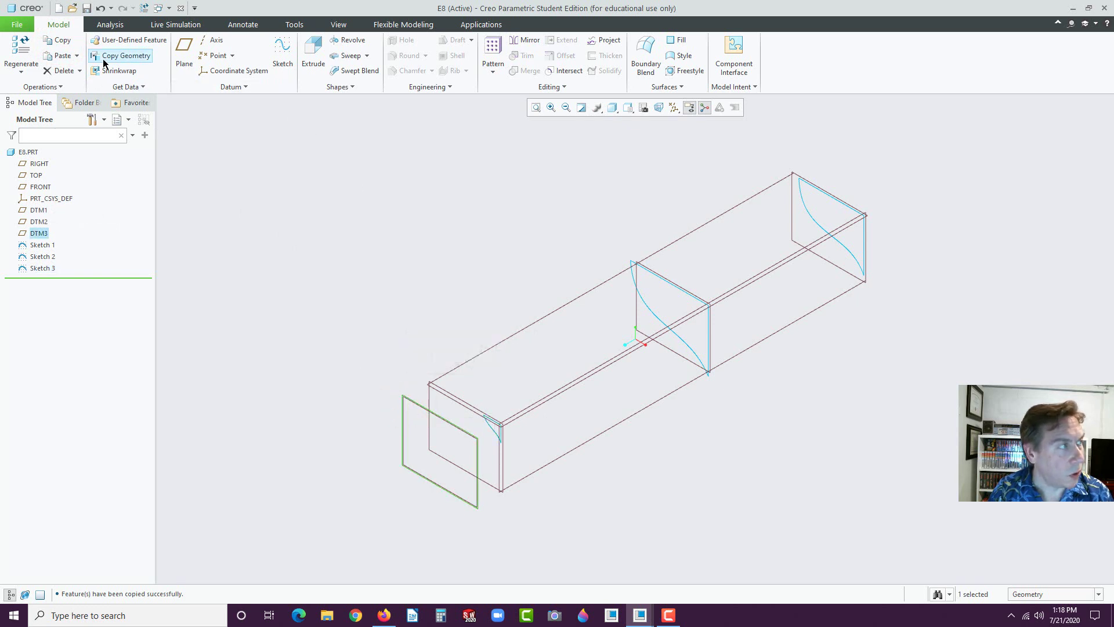
{"action": "left_click", "coordinate": [61, 56]}
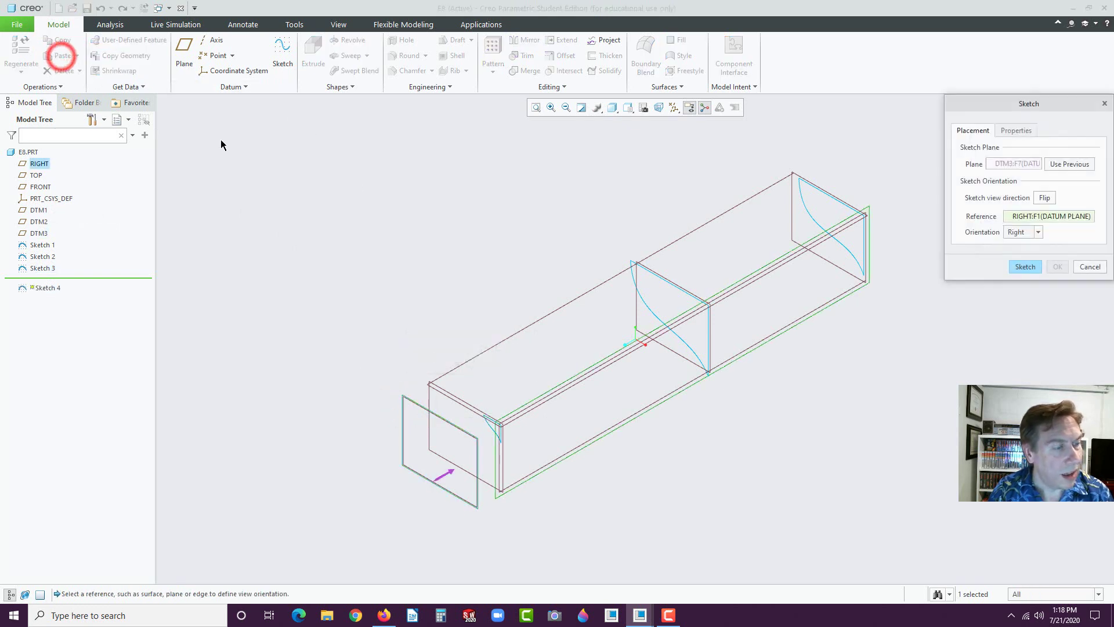
{"action": "left_click", "coordinate": [1017, 267]}
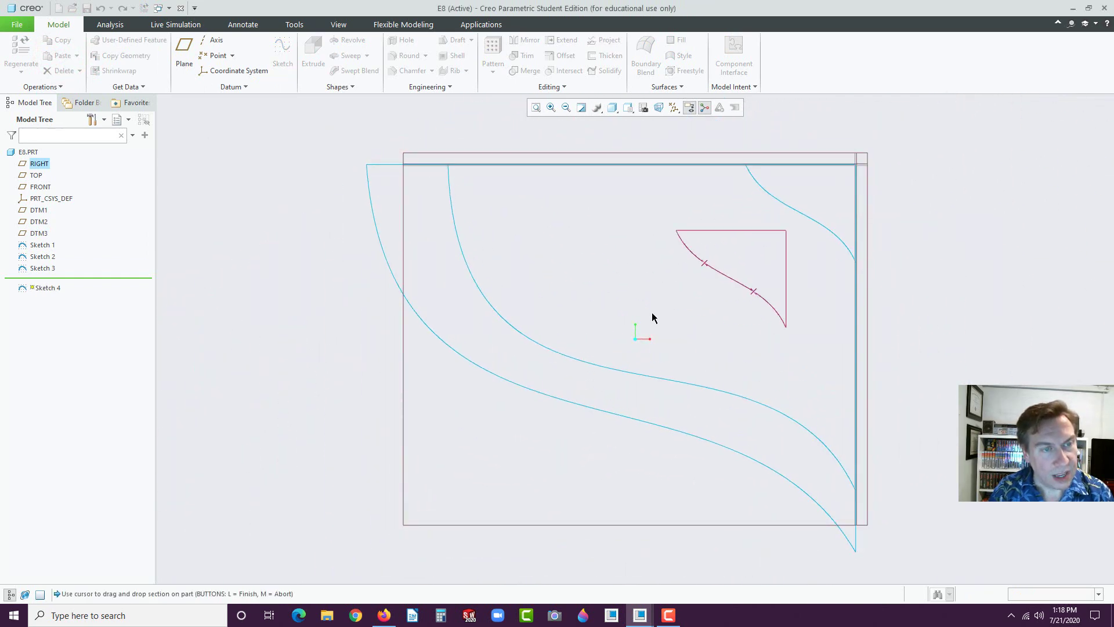
{"action": "left_click", "coordinate": [721, 302]}
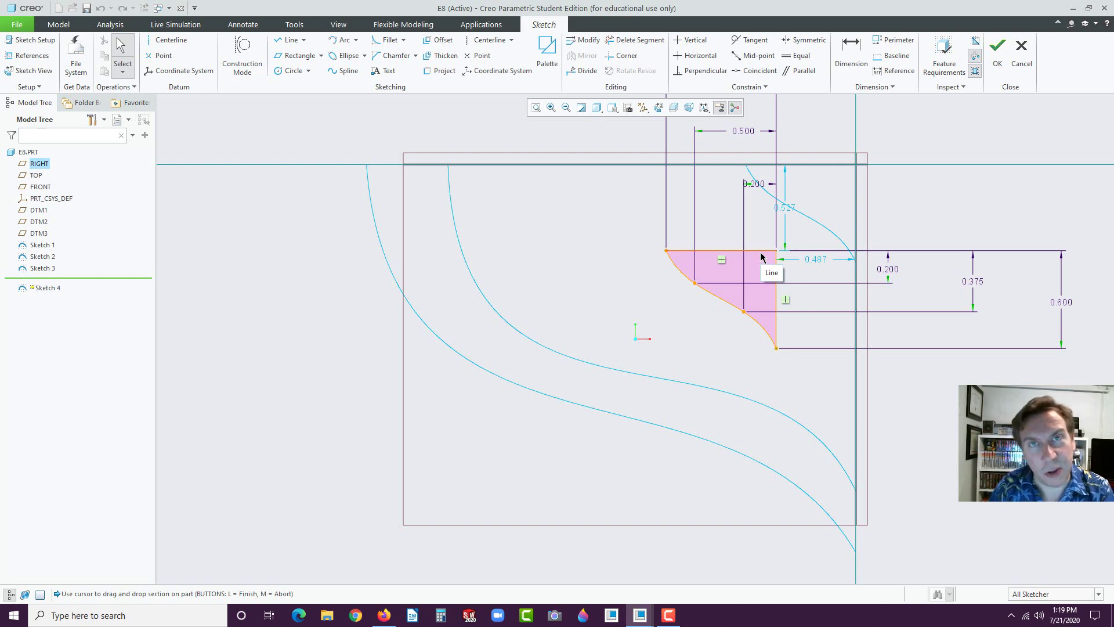
Delete the pasted section's spline and make its two remaining lines coincident with the horizontal and vertical references.
{"action": "left_click", "coordinate": [714, 298]}
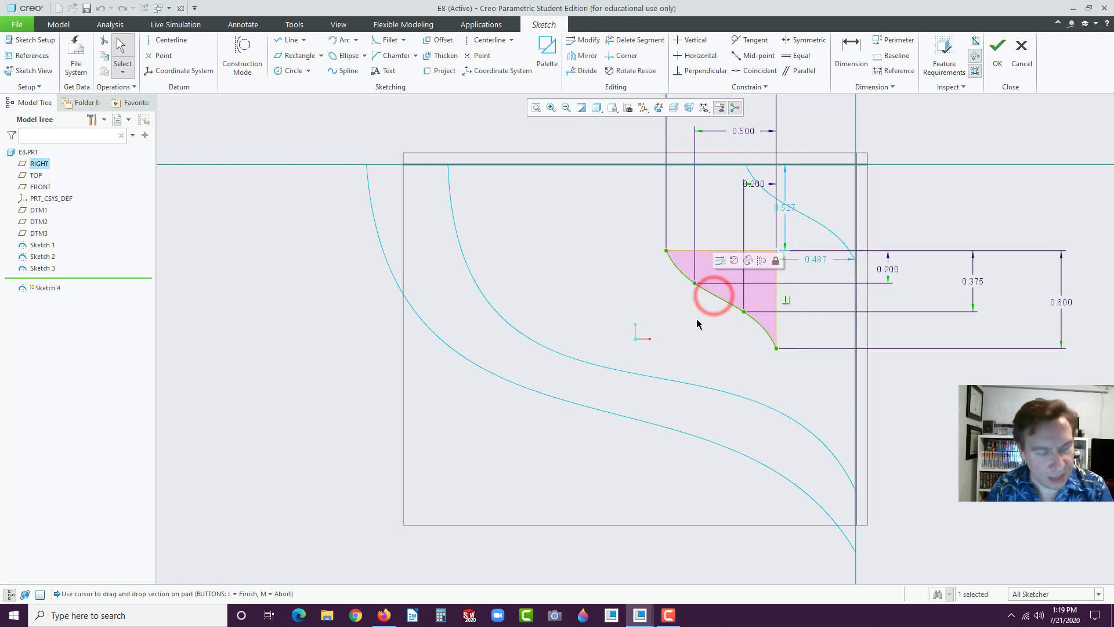
{"action": "key", "text": "Delete"}
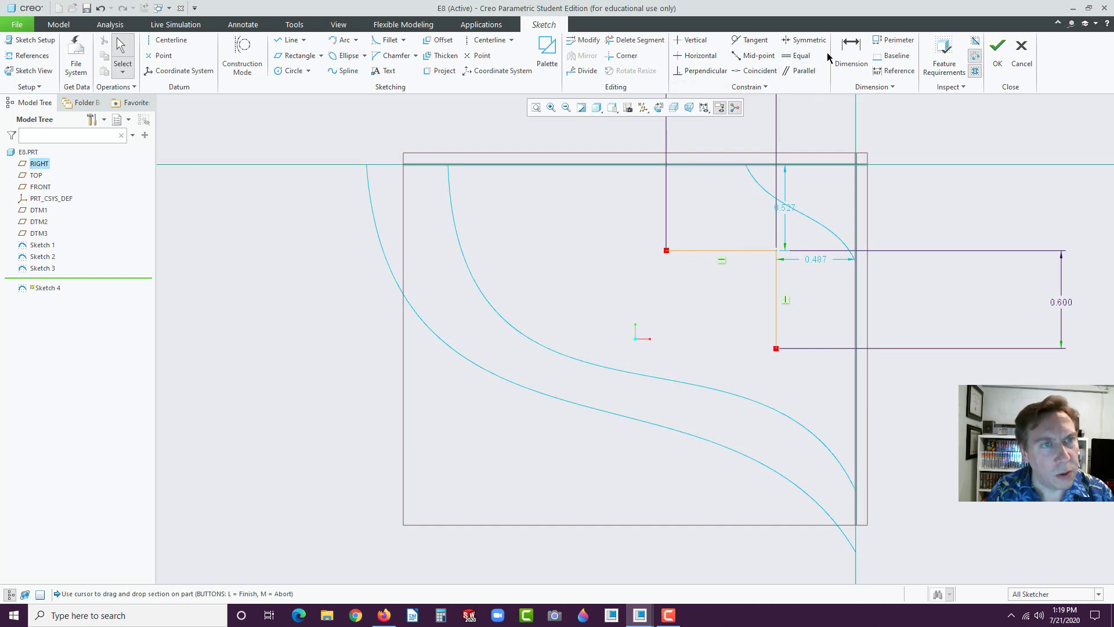
{"action": "left_click", "coordinate": [754, 70]}
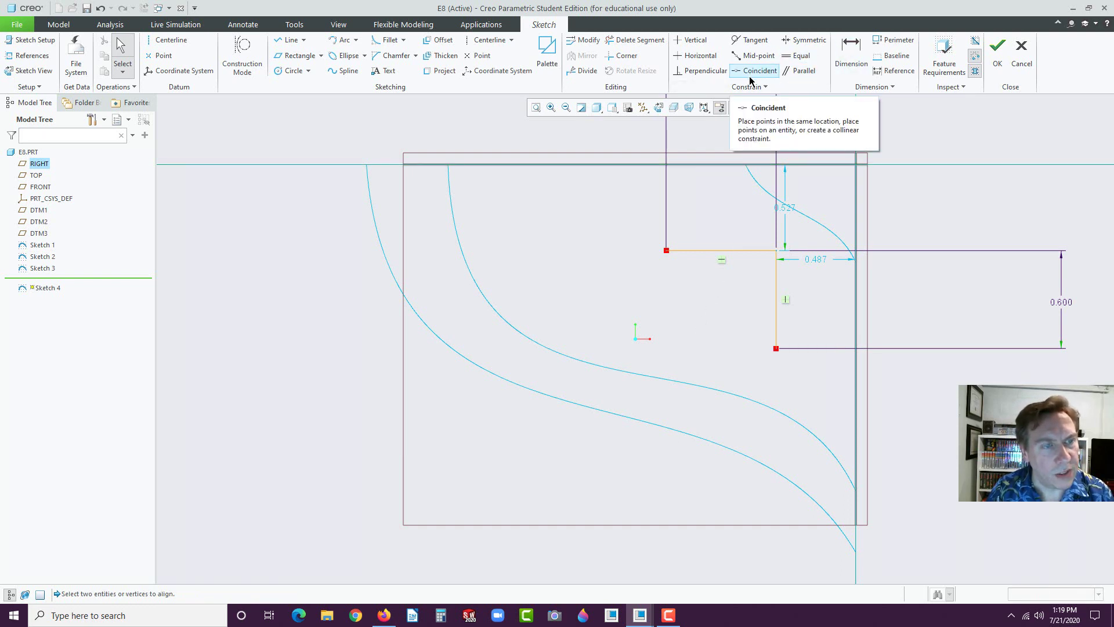
{"action": "left_click", "coordinate": [737, 249]}
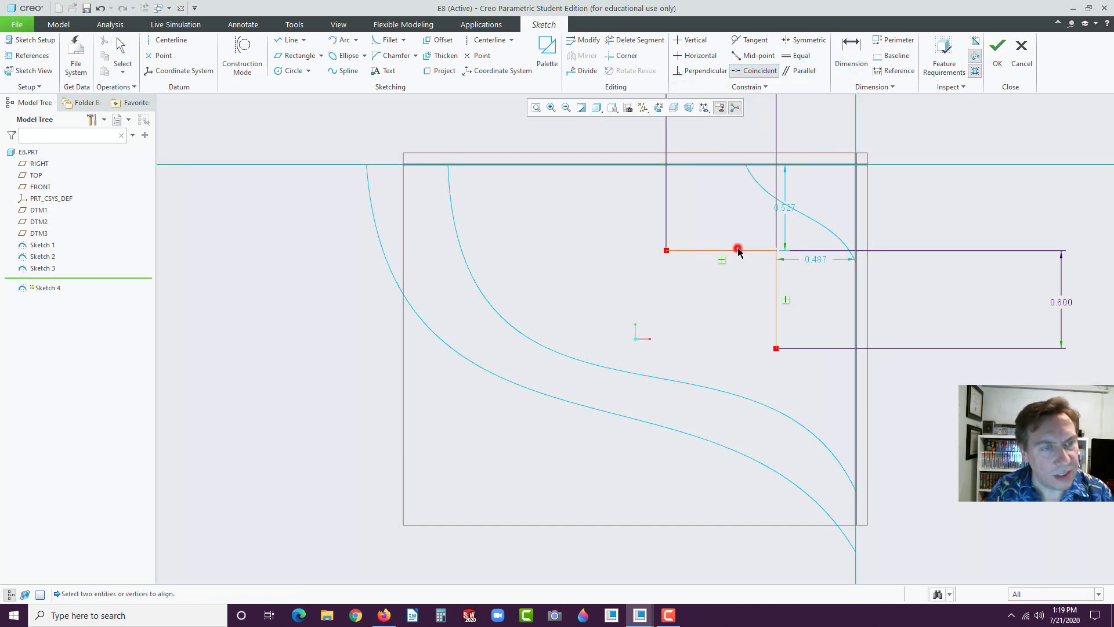
{"action": "left_click", "coordinate": [796, 165]}
{"action": "left_click", "coordinate": [775, 189]}
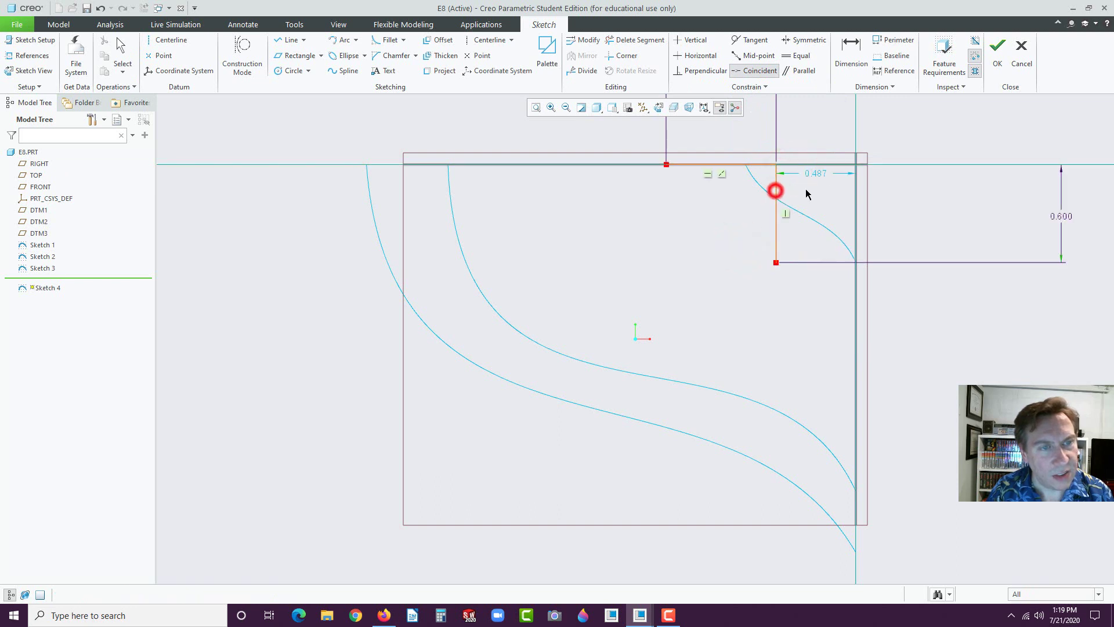
{"action": "left_click", "coordinate": [853, 191]}
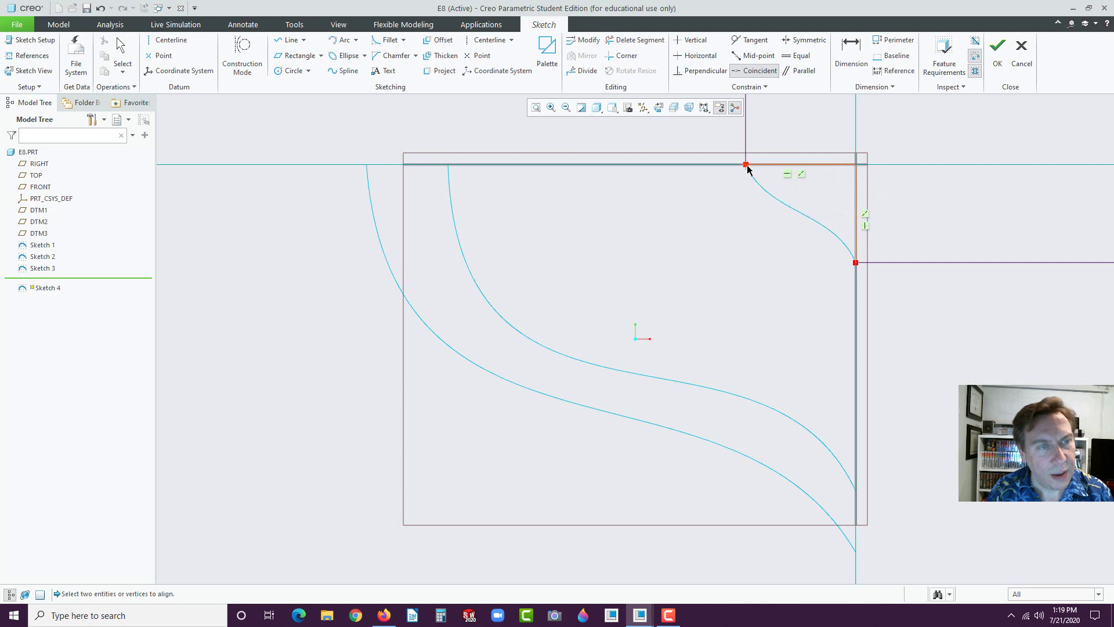
Set both the horizontal line's width and the vertical line's depth to 0.01.
{"action": "scroll", "coordinate": [800, 240], "scroll_direction": "down", "scroll_amount": 2}
{"action": "scroll", "coordinate": [800, 240], "scroll_direction": "down", "scroll_amount": 2}
{"action": "scroll", "coordinate": [888, 164], "scroll_direction": "up", "scroll_amount": 1}
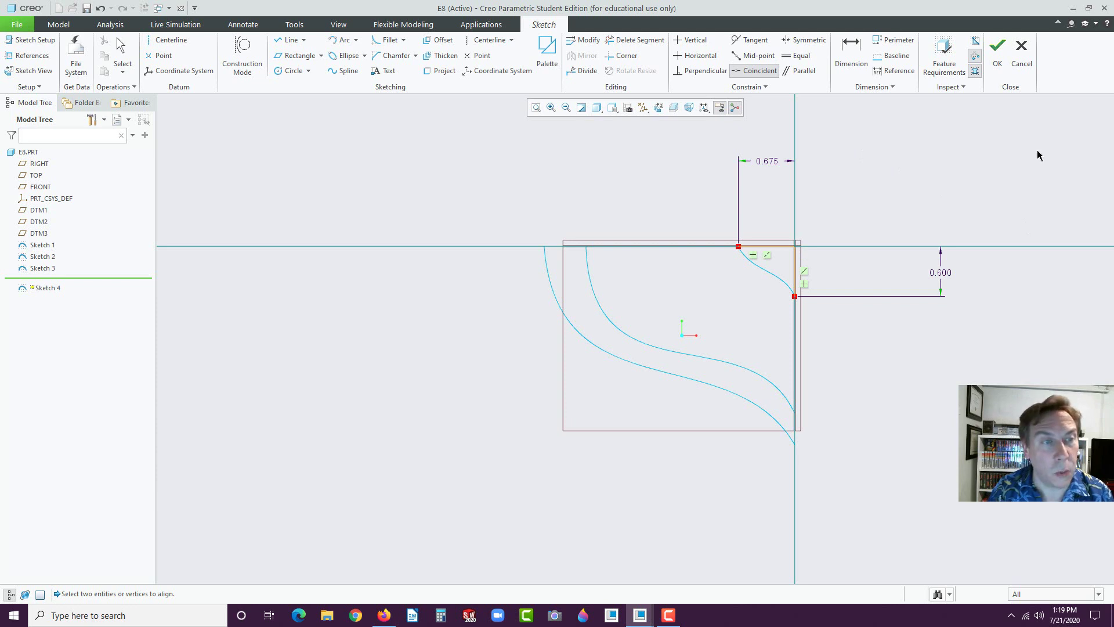
{"action": "left_click", "coordinate": [770, 162]}
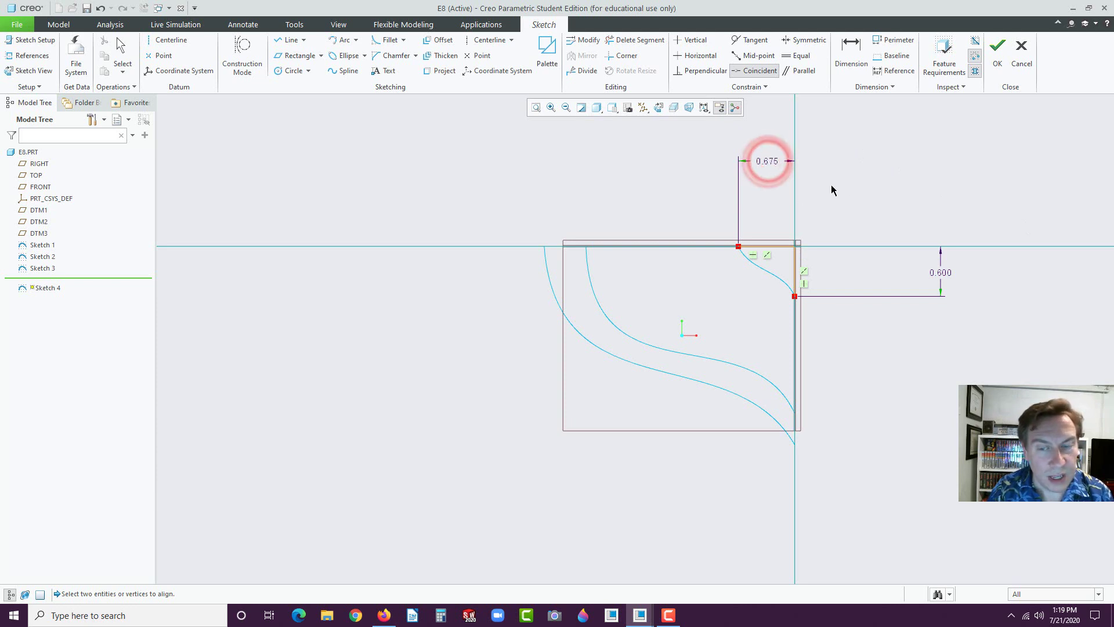
{"action": "middle_click", "coordinate": [848, 186]}
{"action": "double_click", "coordinate": [766, 163]}
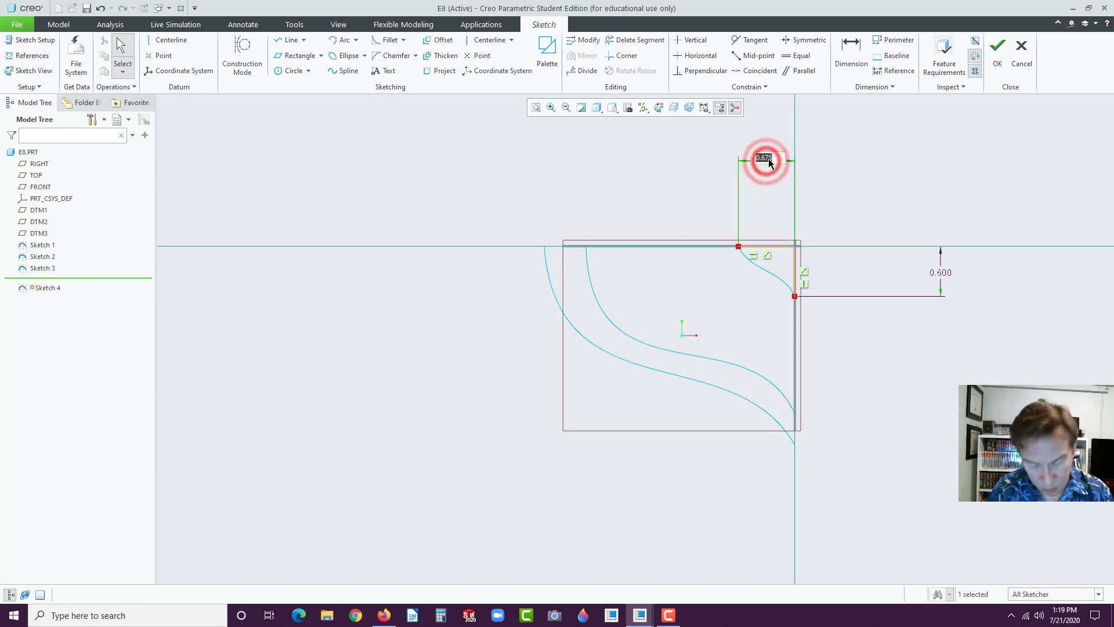
{"action": "key", "text": "BackSpace"}
{"action": "type", "text": ".01"}
{"action": "key", "text": "Return"}
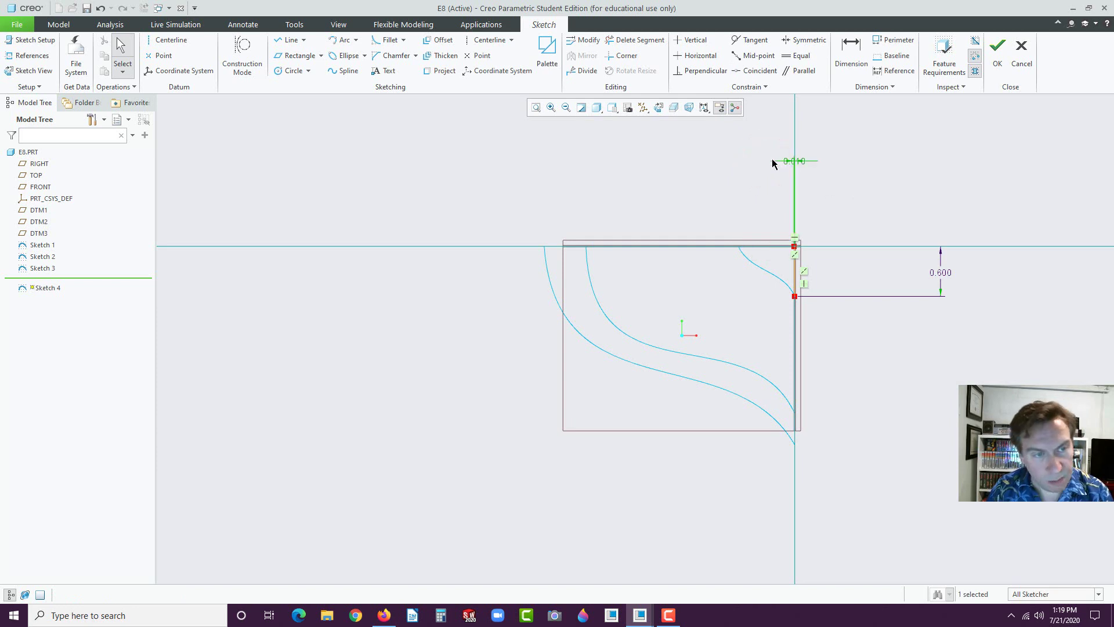
{"action": "double_click", "coordinate": [946, 274]}
{"action": "type", "text": ".01"}
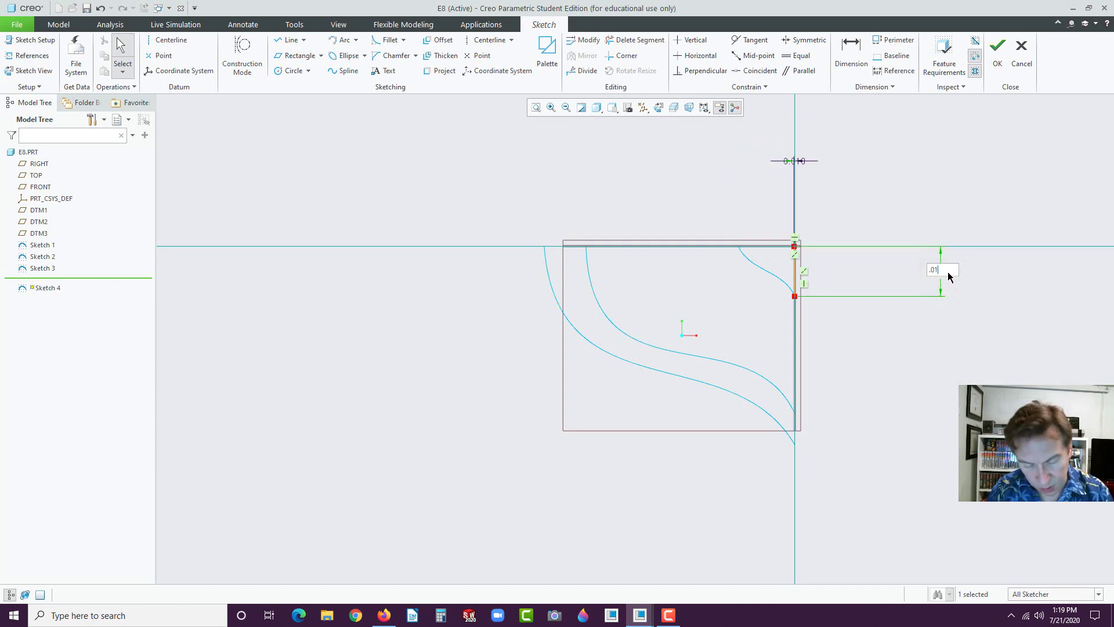
{"action": "key", "text": "Return"}
Sketch a spline joining the free ends of the two short lines, with two interior points, to close the tiny section.
{"action": "scroll", "coordinate": [789, 244], "scroll_direction": "up", "scroll_amount": 6}
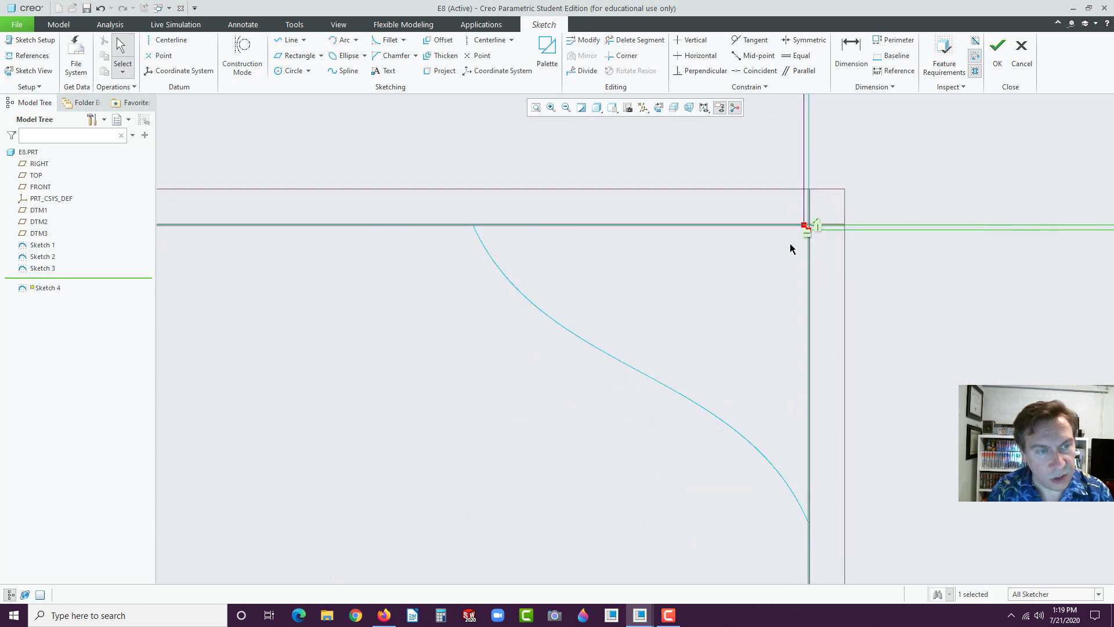
{"action": "scroll", "coordinate": [782, 245], "scroll_direction": "up", "scroll_amount": 6}
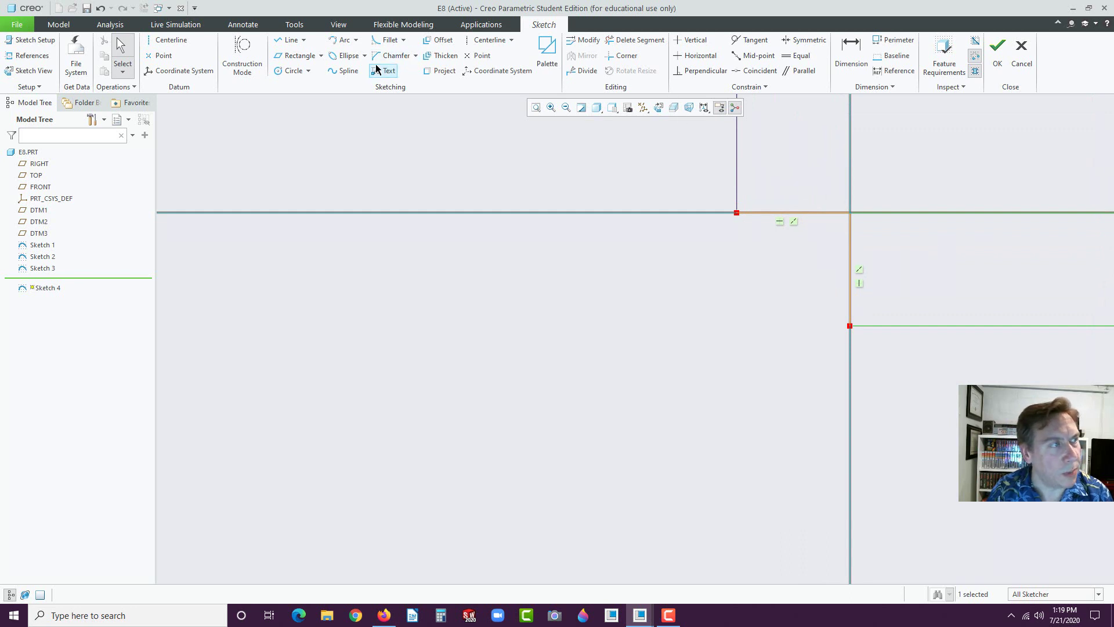
{"action": "left_click", "coordinate": [343, 70]}
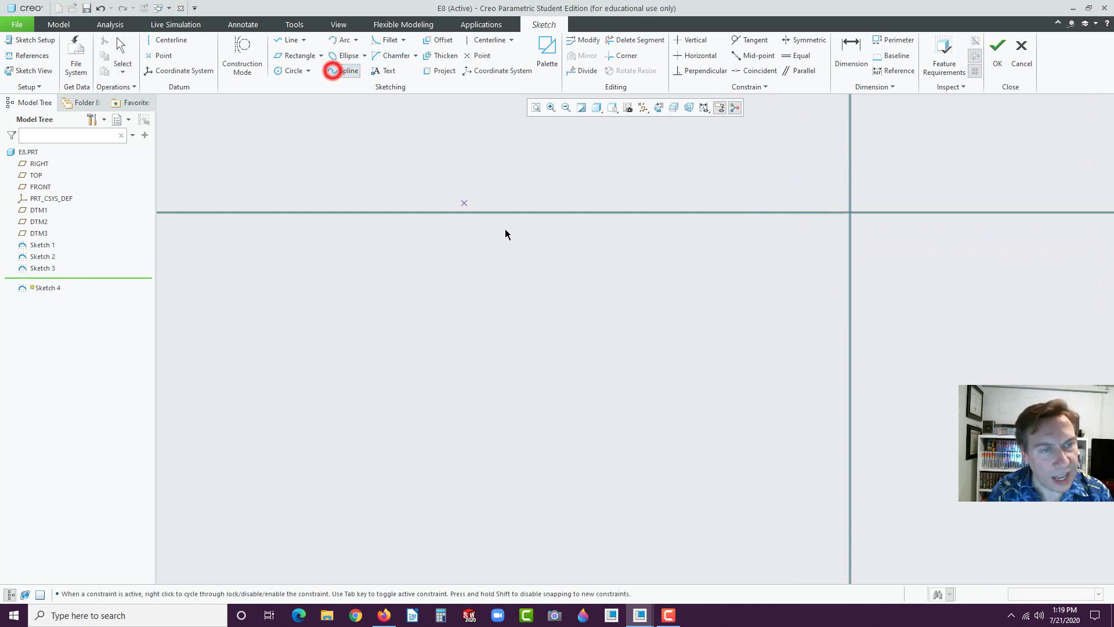
{"action": "left_click", "coordinate": [735, 214]}
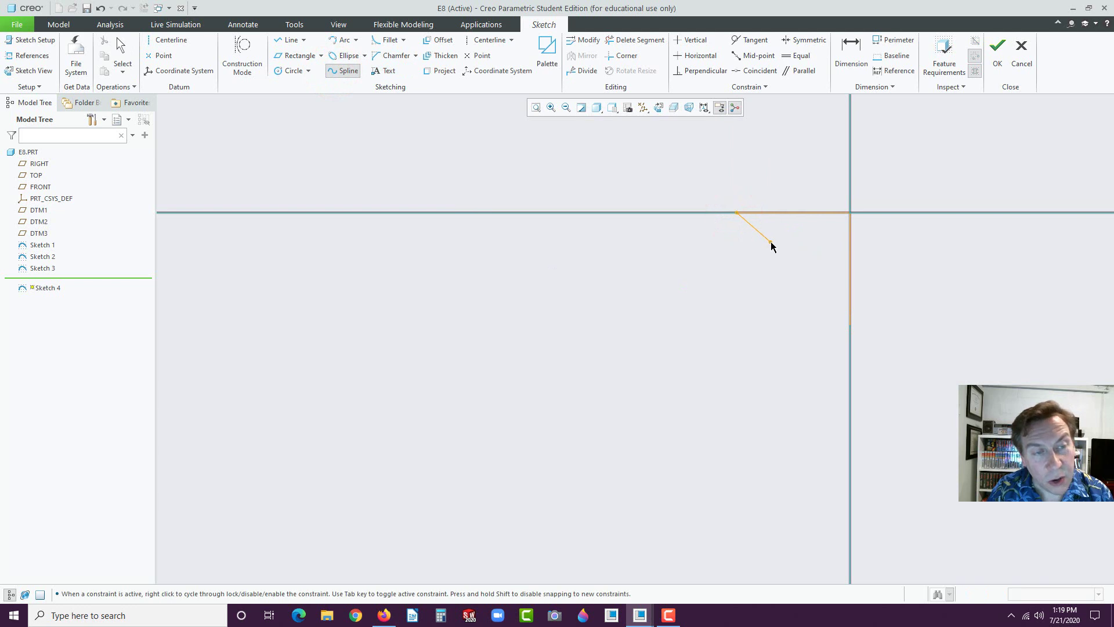
{"action": "left_click", "coordinate": [768, 243]}
{"action": "left_click", "coordinate": [814, 283]}
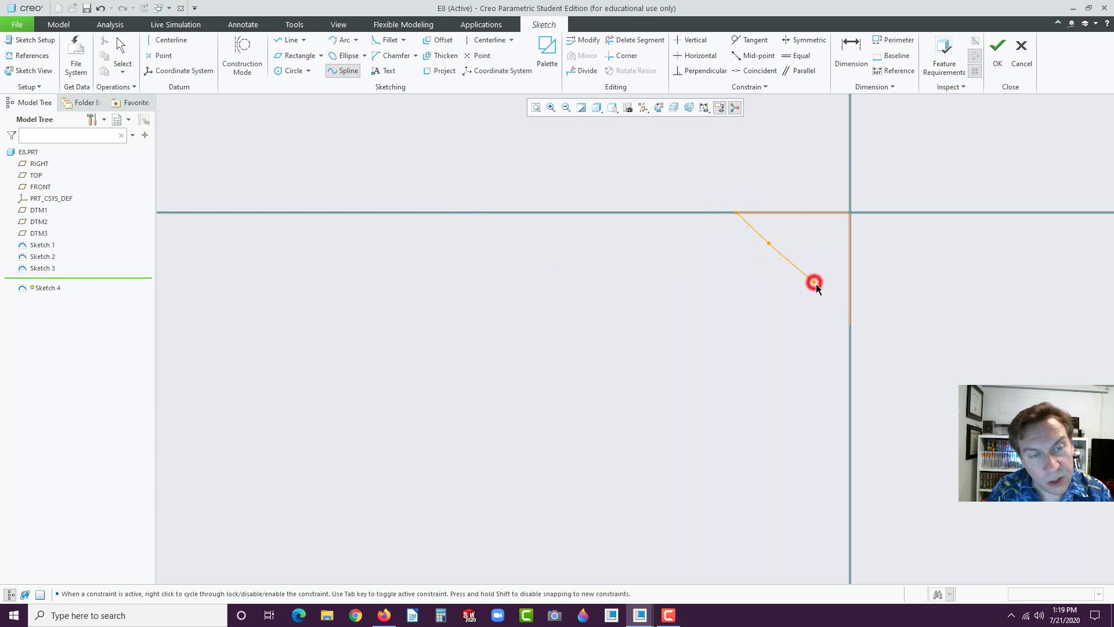
{"action": "left_click", "coordinate": [850, 325]}
{"action": "middle_click", "coordinate": [905, 342]}
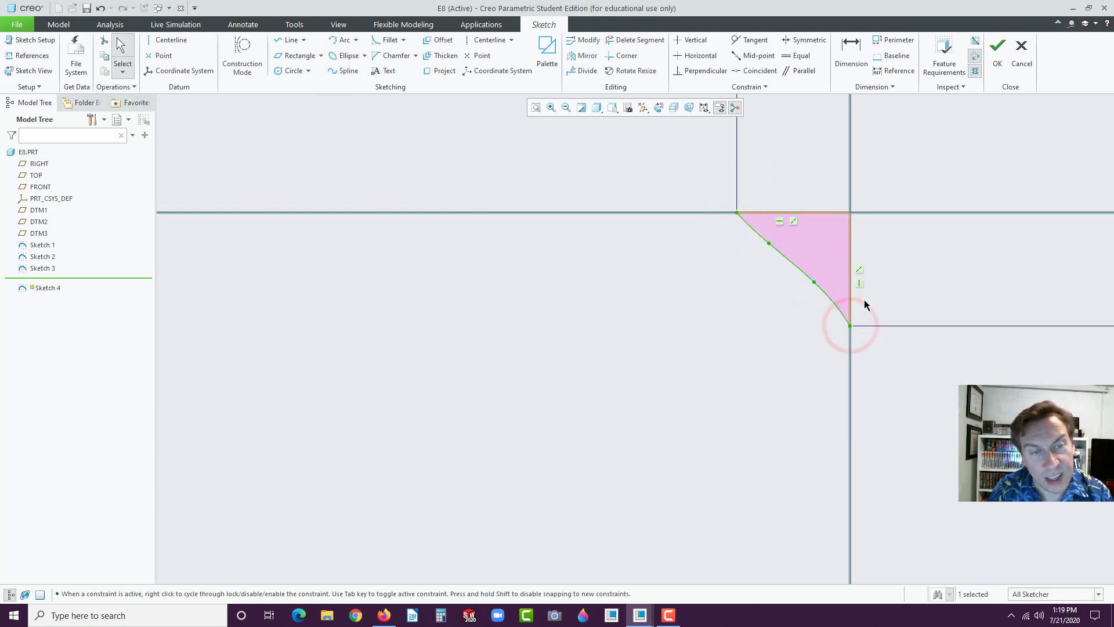
Finish the tiny closed section sketch on DTM3 and show the whole model in standard orientation.
{"action": "scroll", "coordinate": [895, 376], "scroll_direction": "down", "scroll_amount": 2}
{"action": "scroll", "coordinate": [896, 376], "scroll_direction": "up", "scroll_amount": 3}
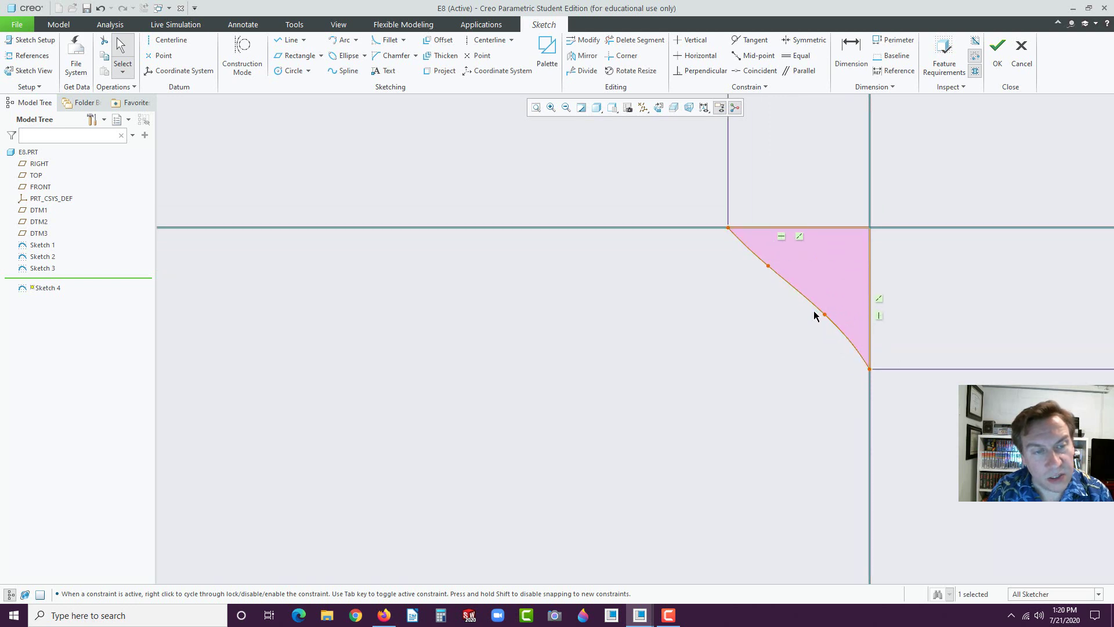
{"action": "scroll", "coordinate": [796, 335], "scroll_direction": "down", "scroll_amount": 5}
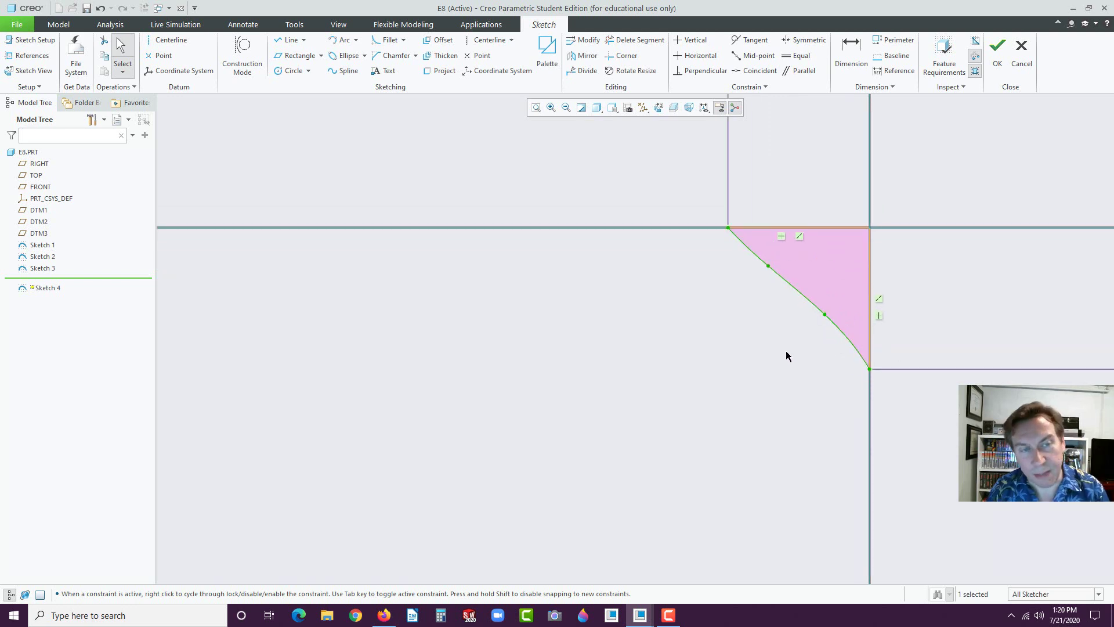
{"action": "scroll", "coordinate": [749, 401], "scroll_direction": "up", "scroll_amount": 2}
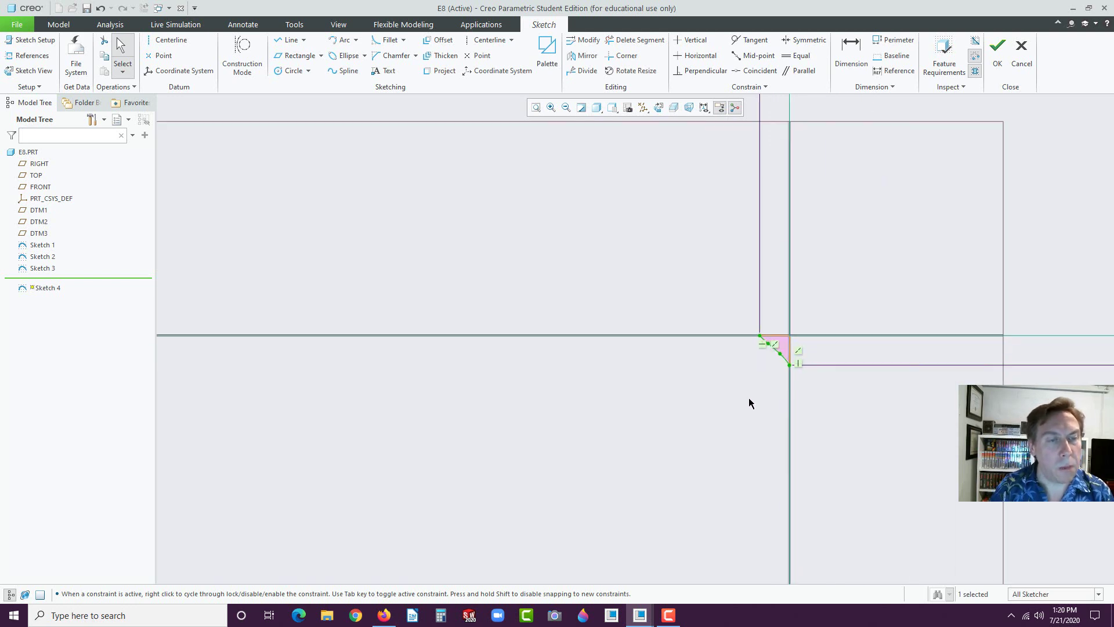
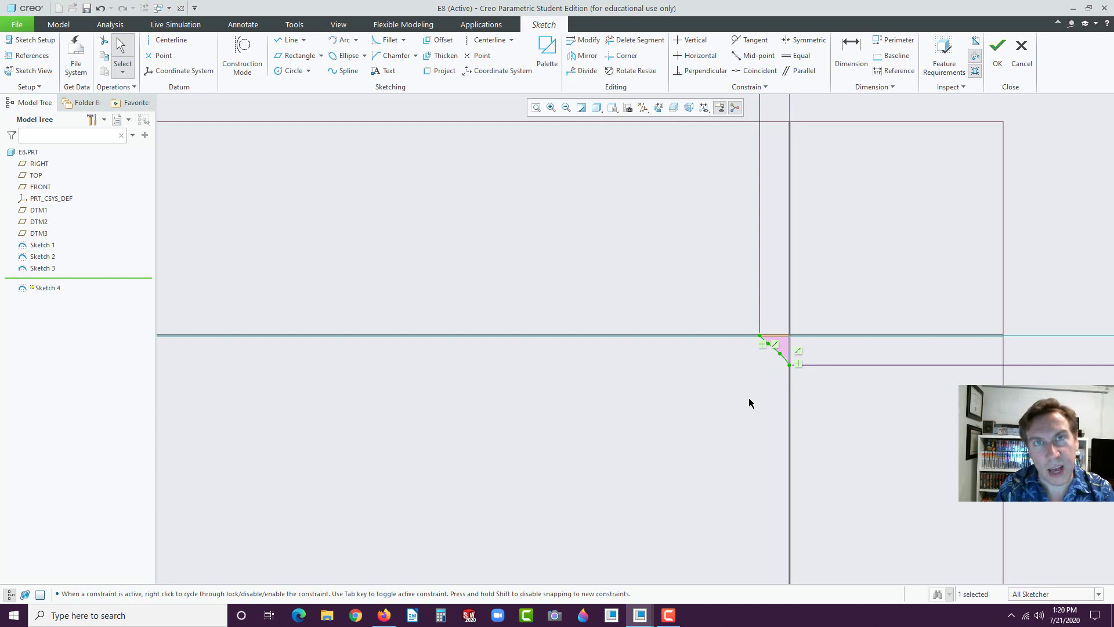
{"action": "left_click", "coordinate": [998, 61]}
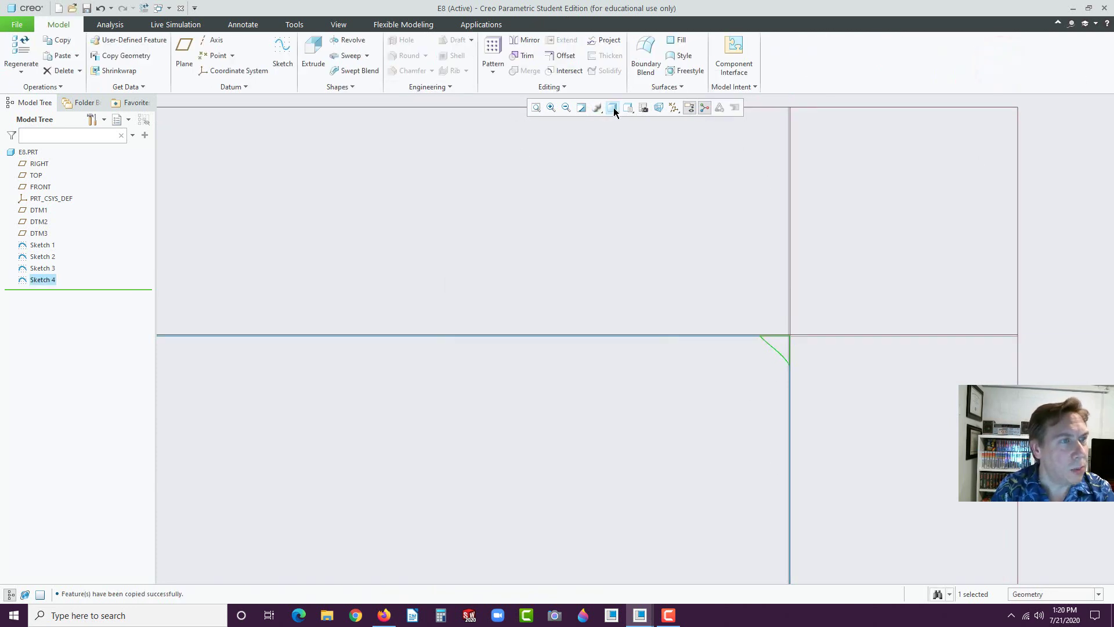
{"action": "left_click", "coordinate": [627, 109]}
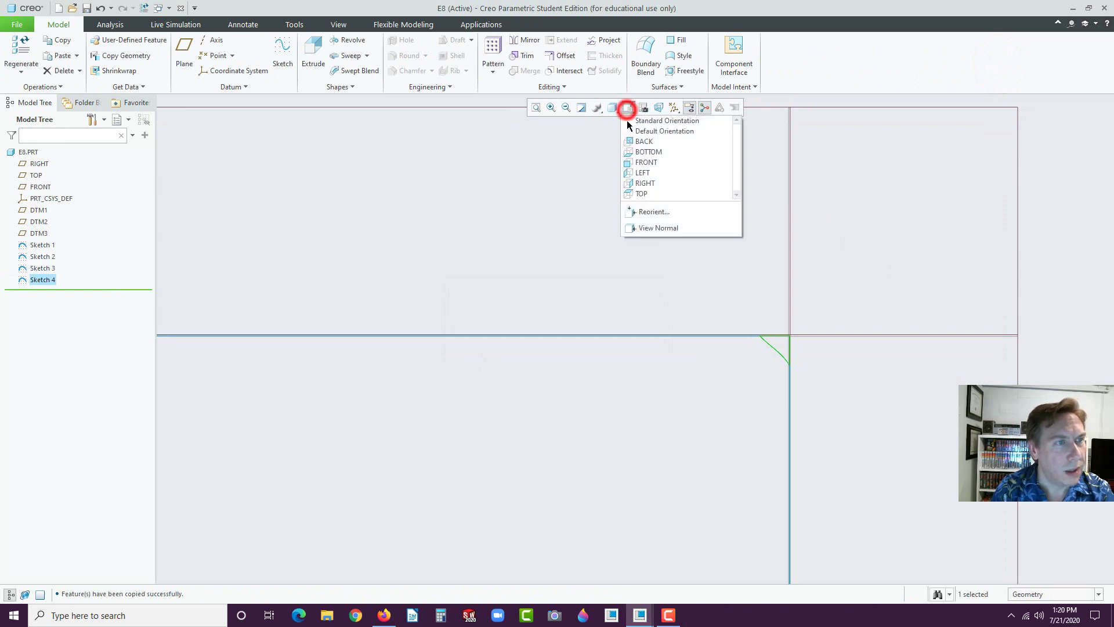
{"action": "left_click", "coordinate": [629, 121]}
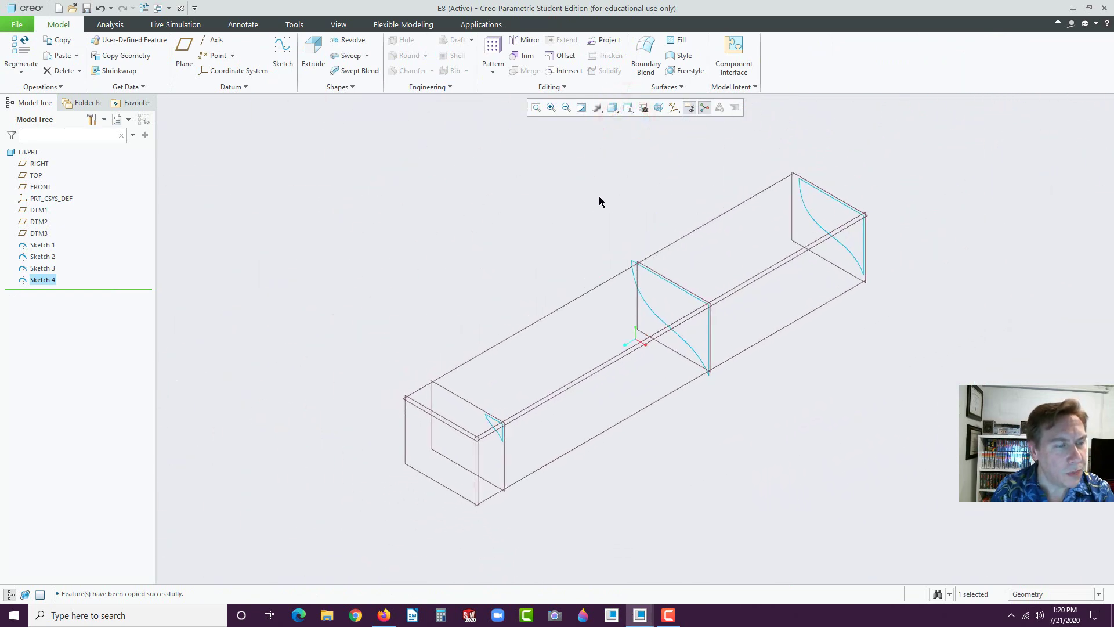
Sketch a horizontal trajectory line on the RIGHT plane from the large end section's corner to the tiny end section's corner, and finish the sketch.
{"action": "left_click", "coordinate": [564, 454]}
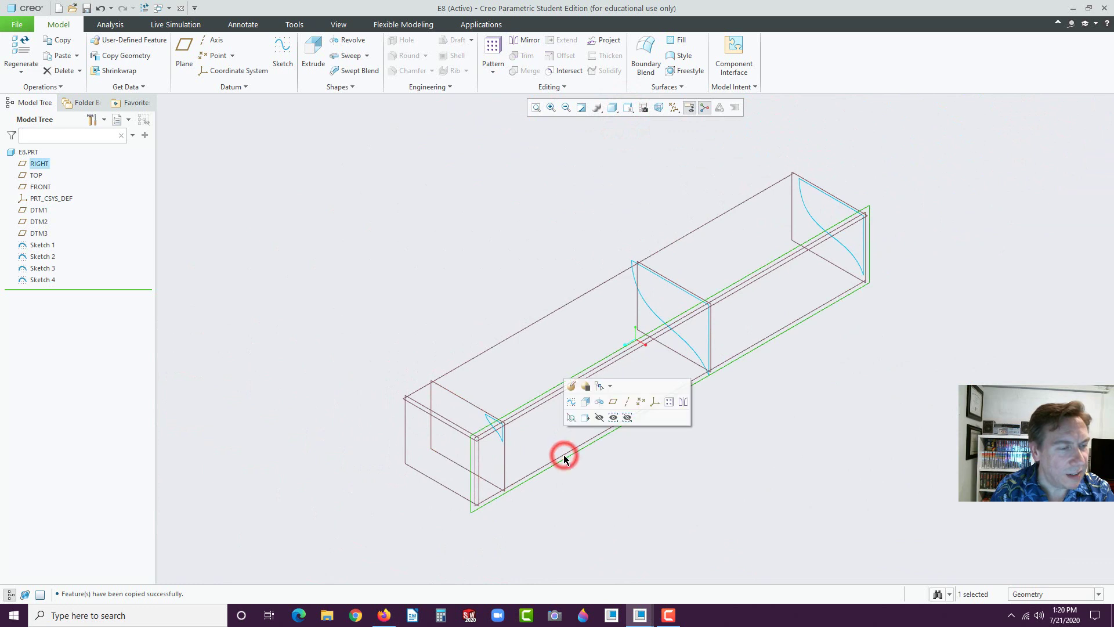
{"action": "left_click", "coordinate": [570, 400]}
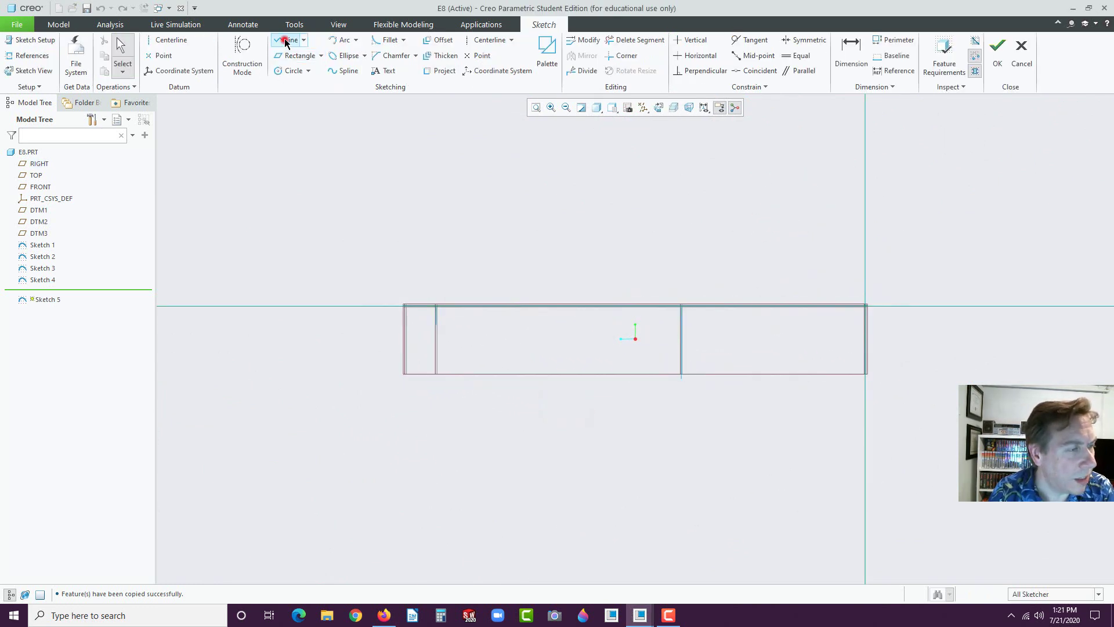
{"action": "left_click", "coordinate": [285, 40]}
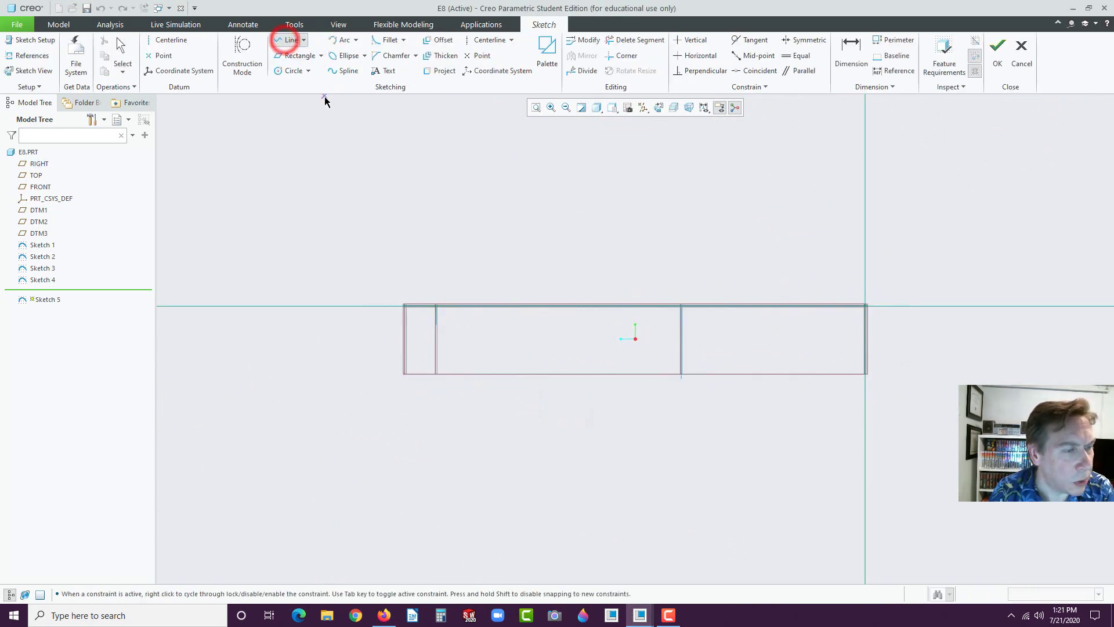
{"action": "left_click", "coordinate": [865, 307]}
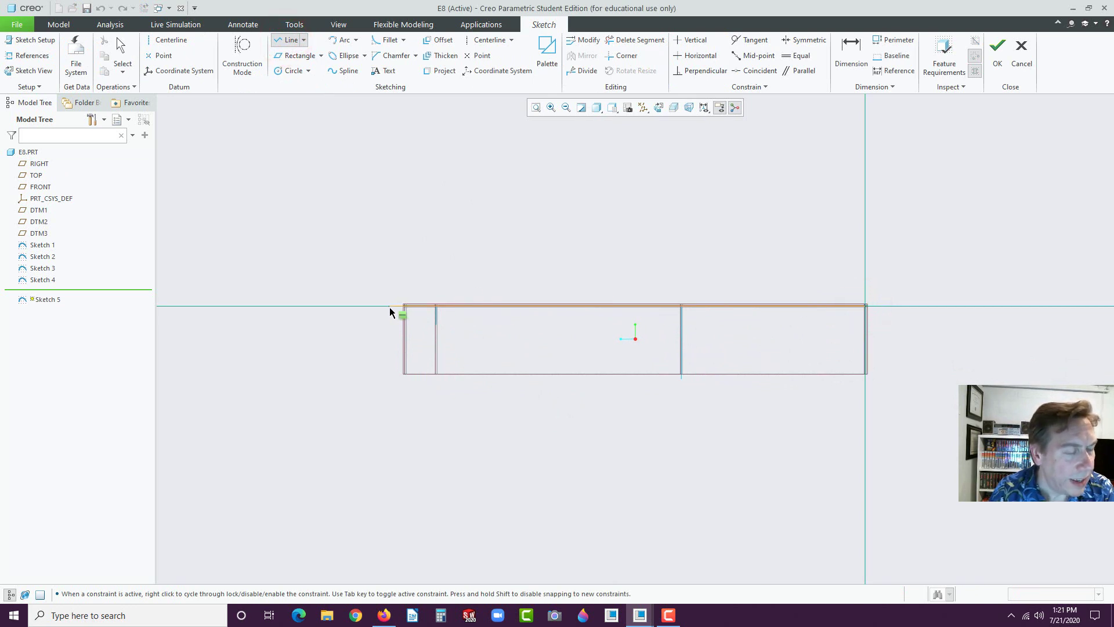
{"action": "scroll", "coordinate": [394, 311], "scroll_direction": "down", "scroll_amount": 5}
{"action": "scroll", "coordinate": [389, 299], "scroll_direction": "down", "scroll_amount": 3}
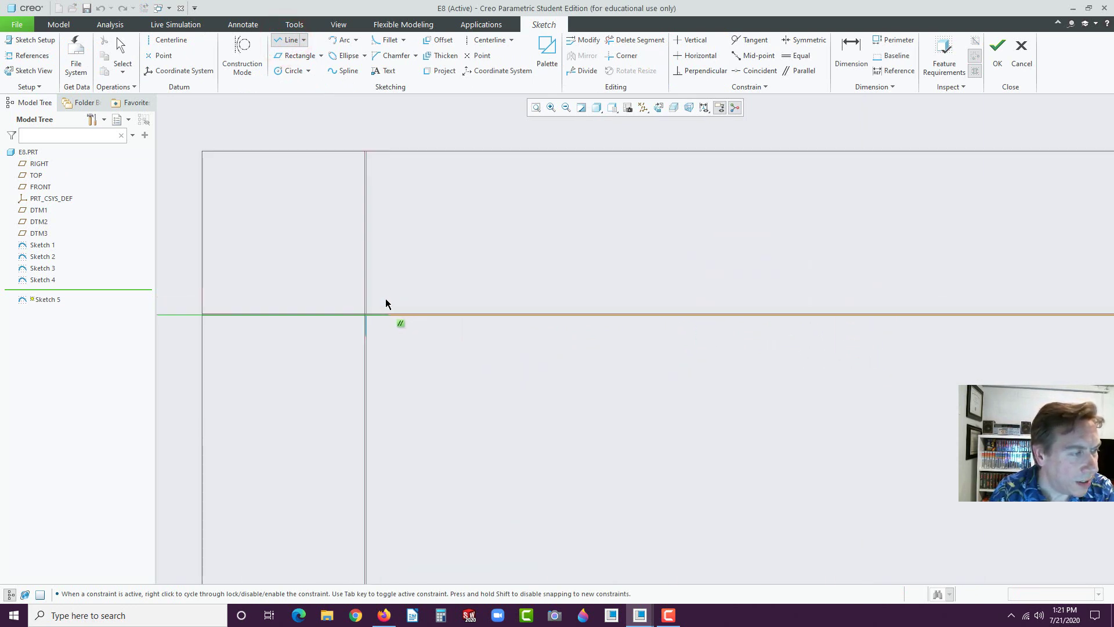
{"action": "left_click", "coordinate": [367, 315]}
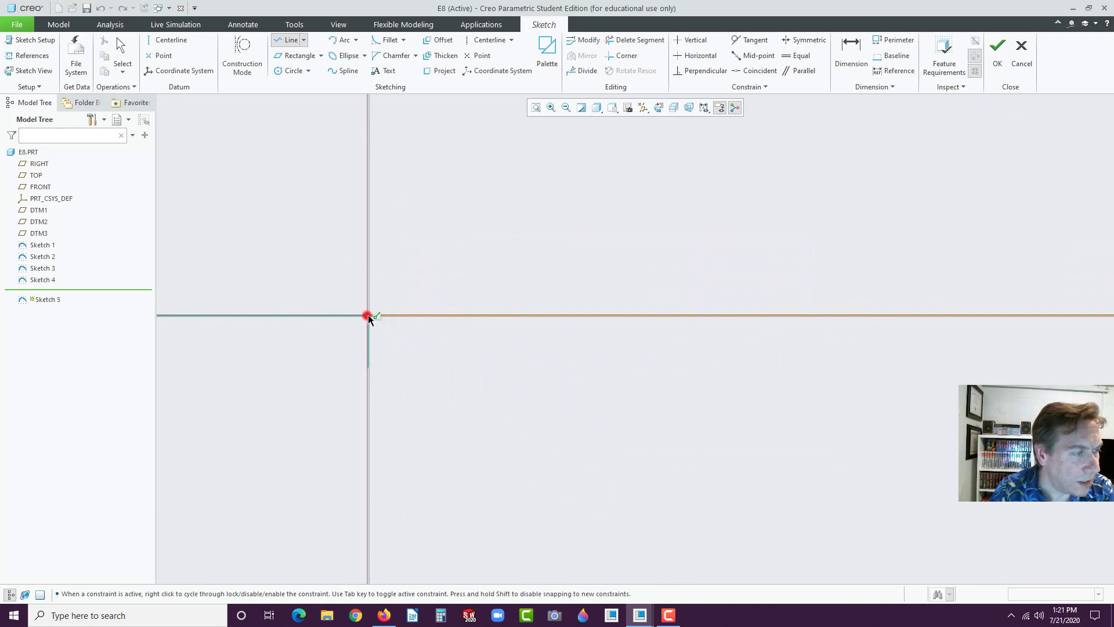
{"action": "middle_click", "coordinate": [506, 377]}
{"action": "scroll", "coordinate": [519, 400], "scroll_direction": "up", "scroll_amount": 3}
{"action": "scroll", "coordinate": [537, 422], "scroll_direction": "up", "scroll_amount": 5}
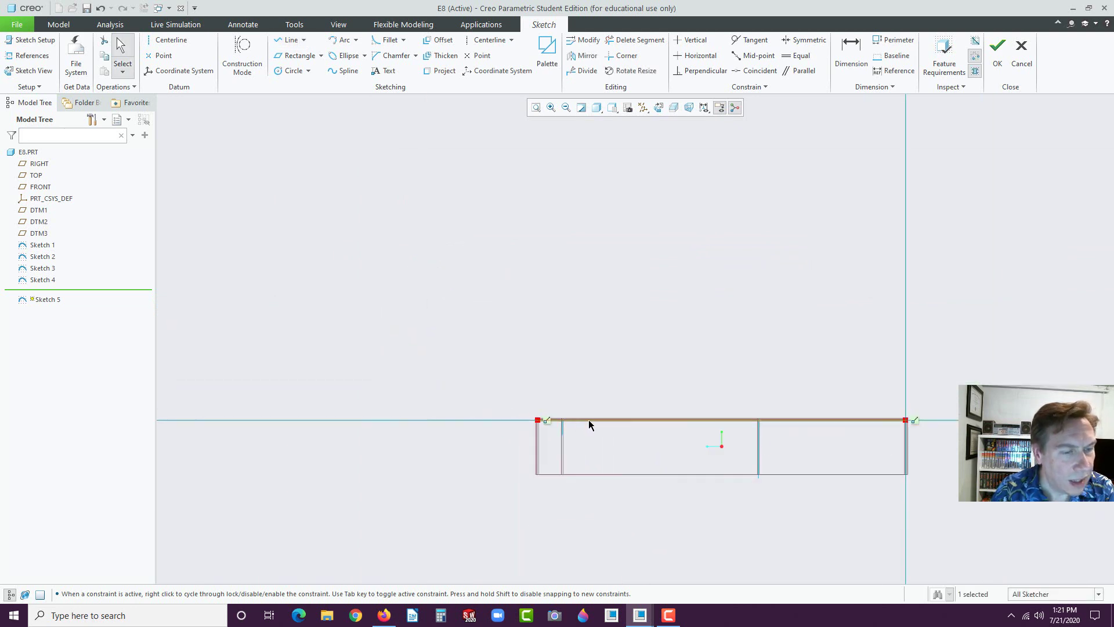
{"action": "middle_click_drag", "start_coordinate": [663, 435], "coordinate": [681, 469]}
{"action": "scroll", "coordinate": [681, 468], "scroll_direction": "down", "scroll_amount": 5}
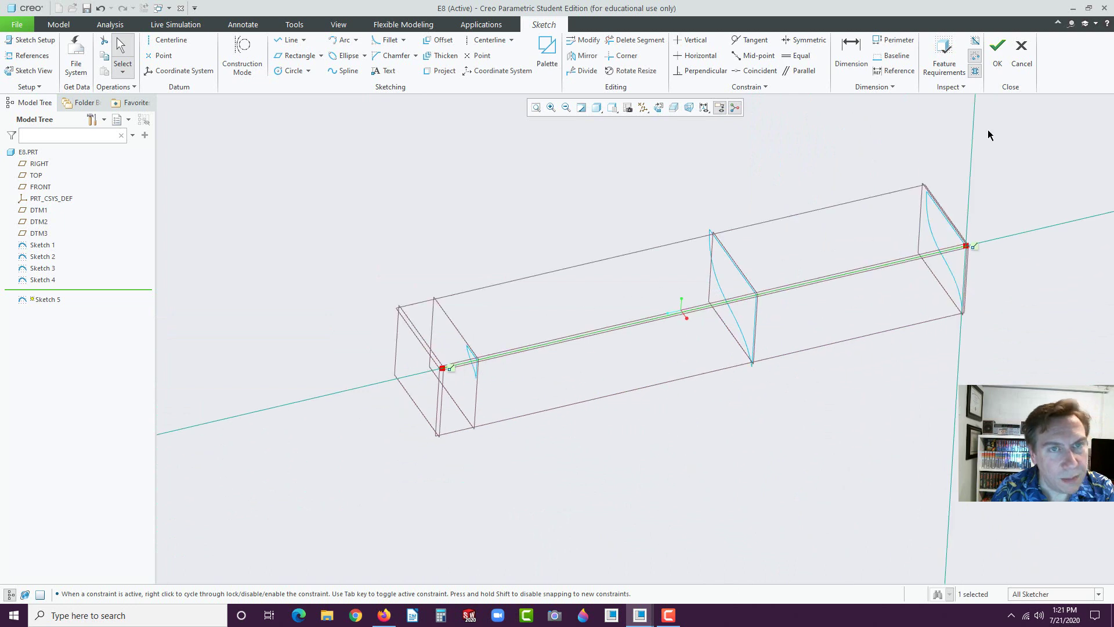
{"action": "left_click", "coordinate": [996, 51]}
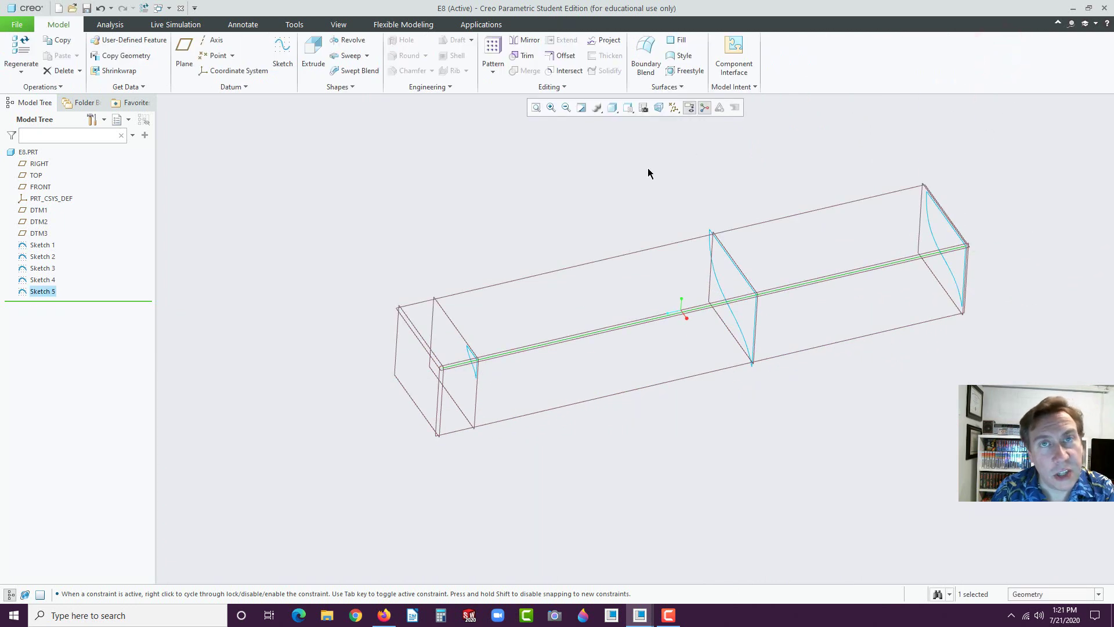
Show the model in standard orientation and turn off the datum plane display.
{"action": "left_click", "coordinate": [450, 184]}
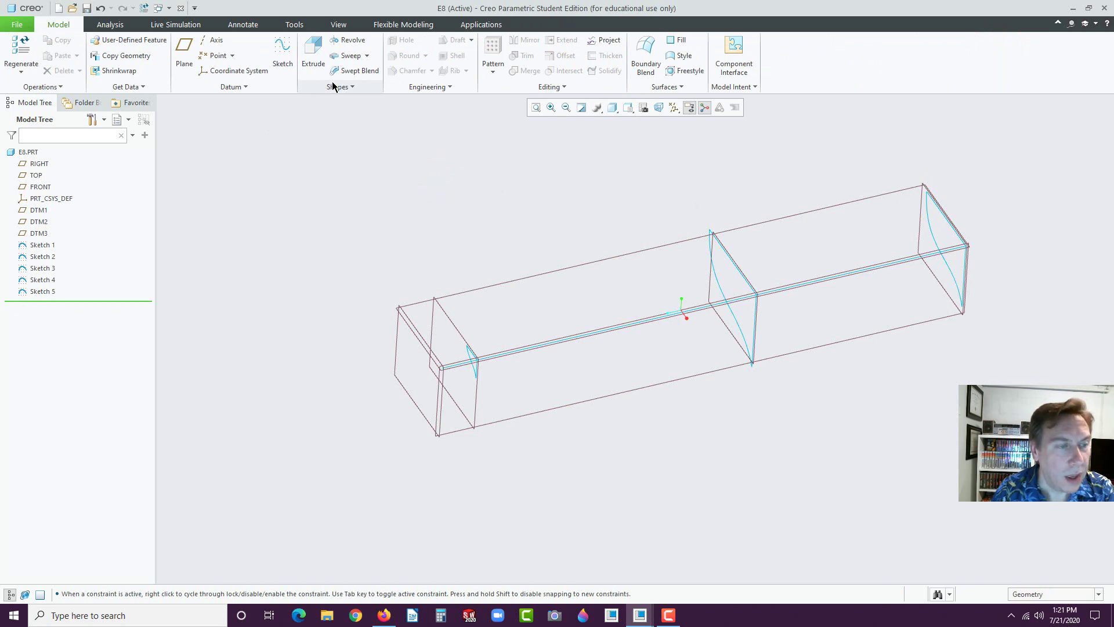
{"action": "left_click", "coordinate": [628, 109]}
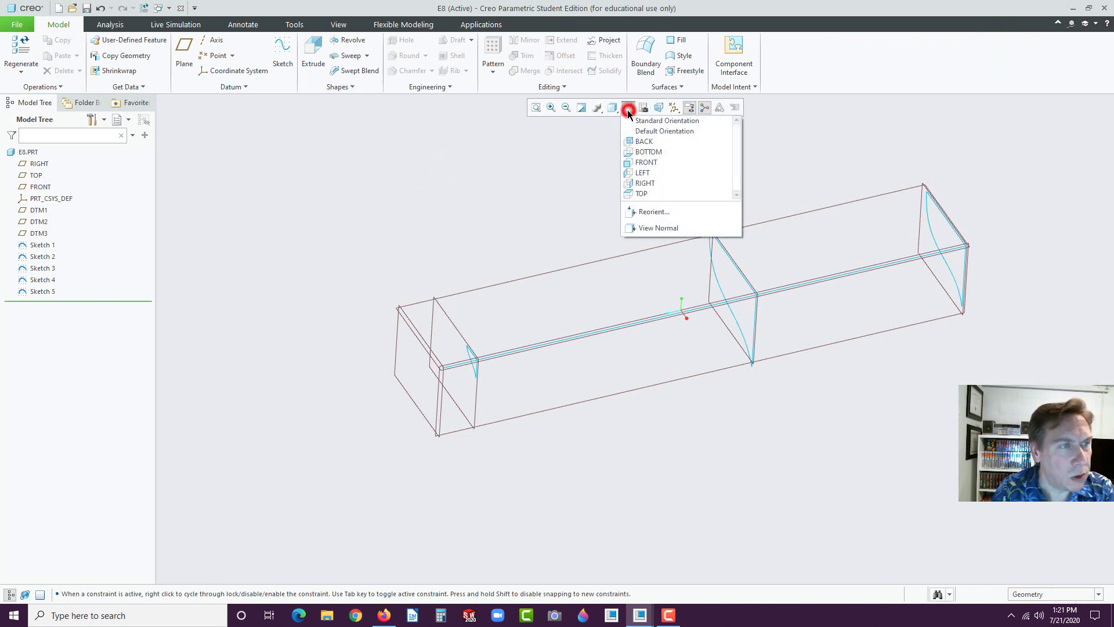
{"action": "left_click", "coordinate": [633, 120]}
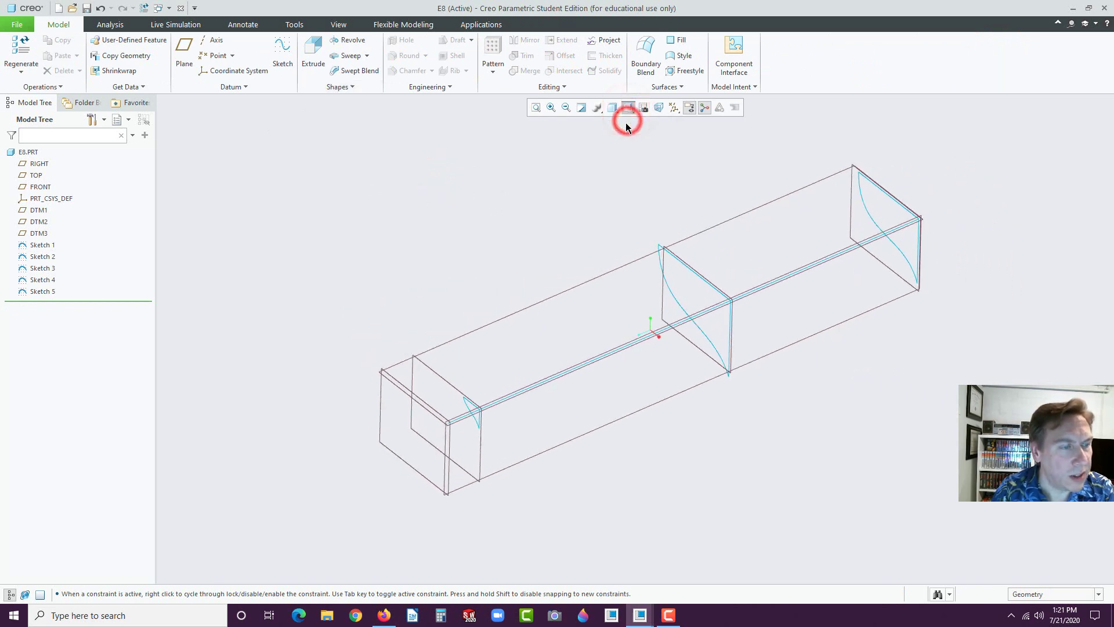
{"action": "left_click", "coordinate": [517, 198]}
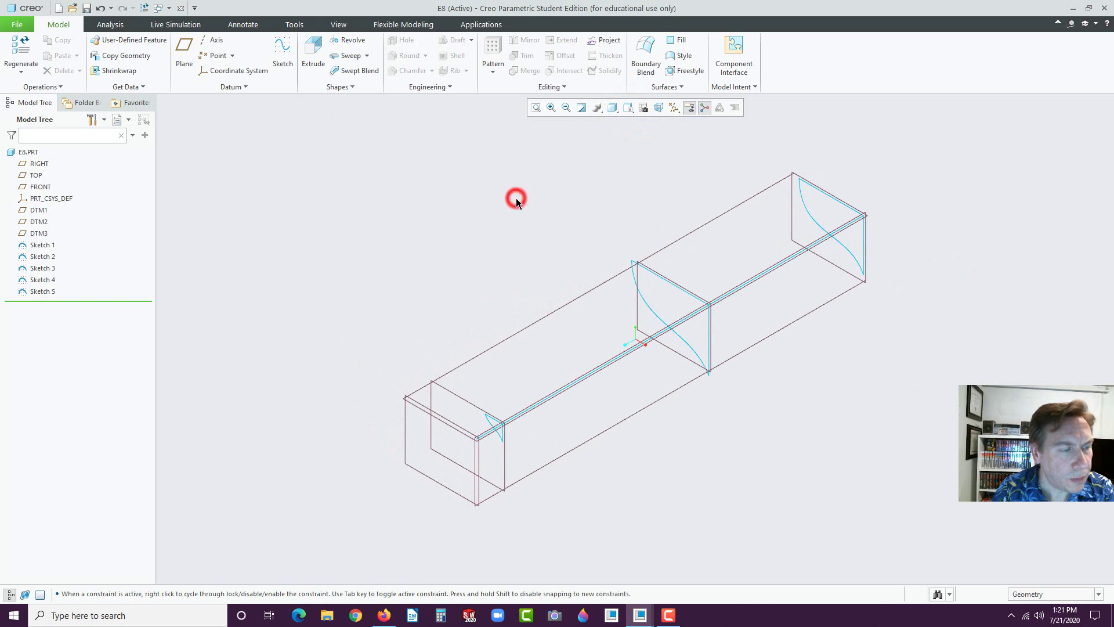
{"action": "left_click", "coordinate": [673, 109]}
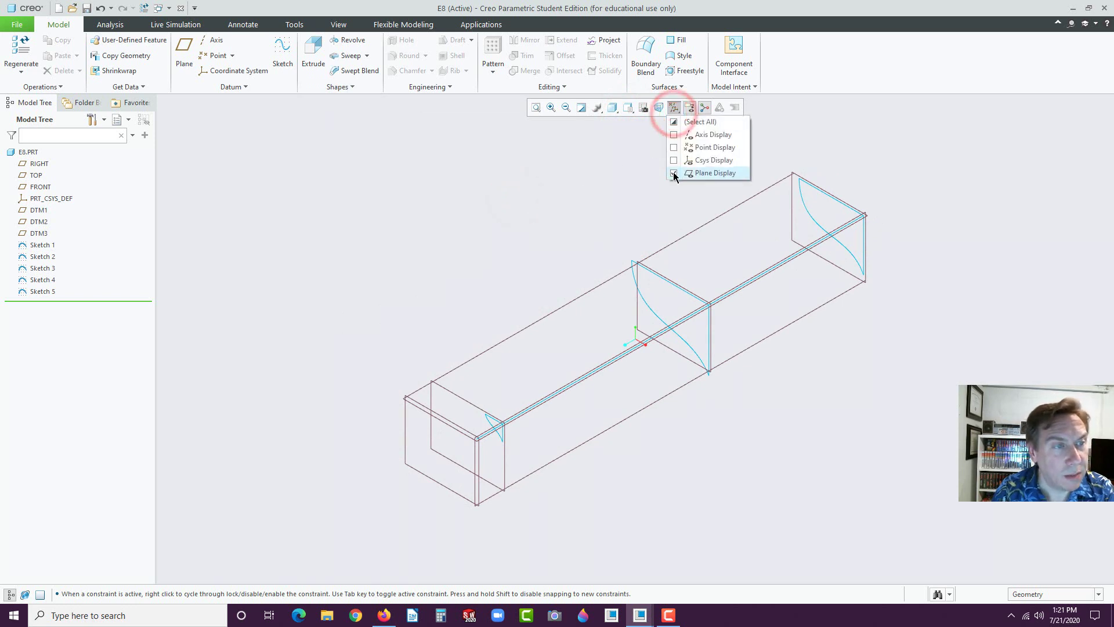
{"action": "left_click", "coordinate": [673, 174]}
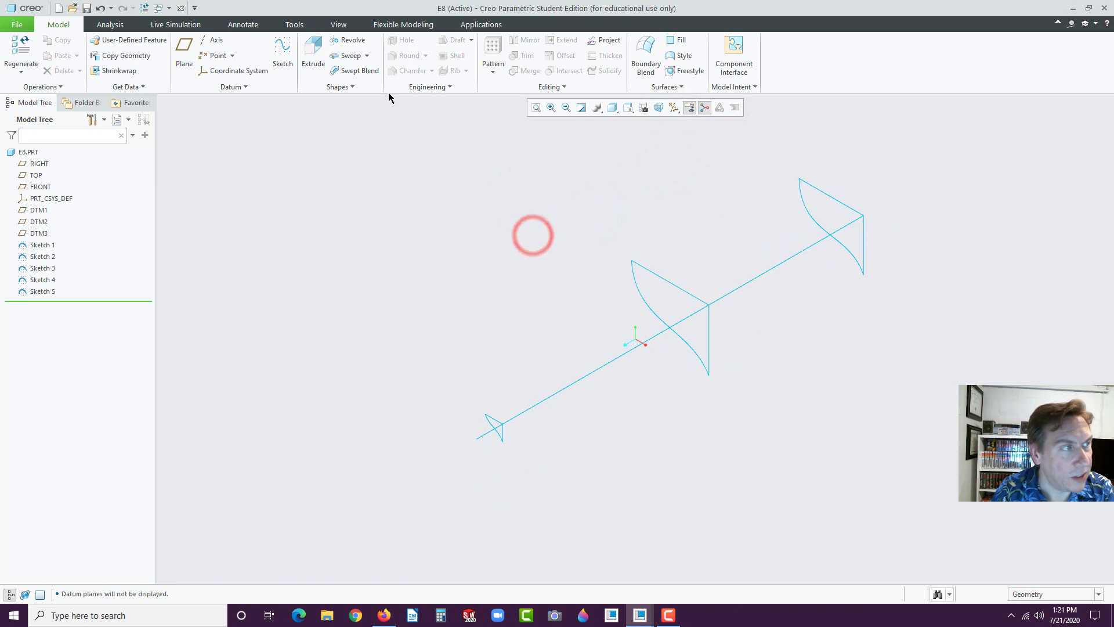
Start a Swept Blend and select the long straight sketched line as its origin trajectory.
{"action": "left_click", "coordinate": [342, 70]}
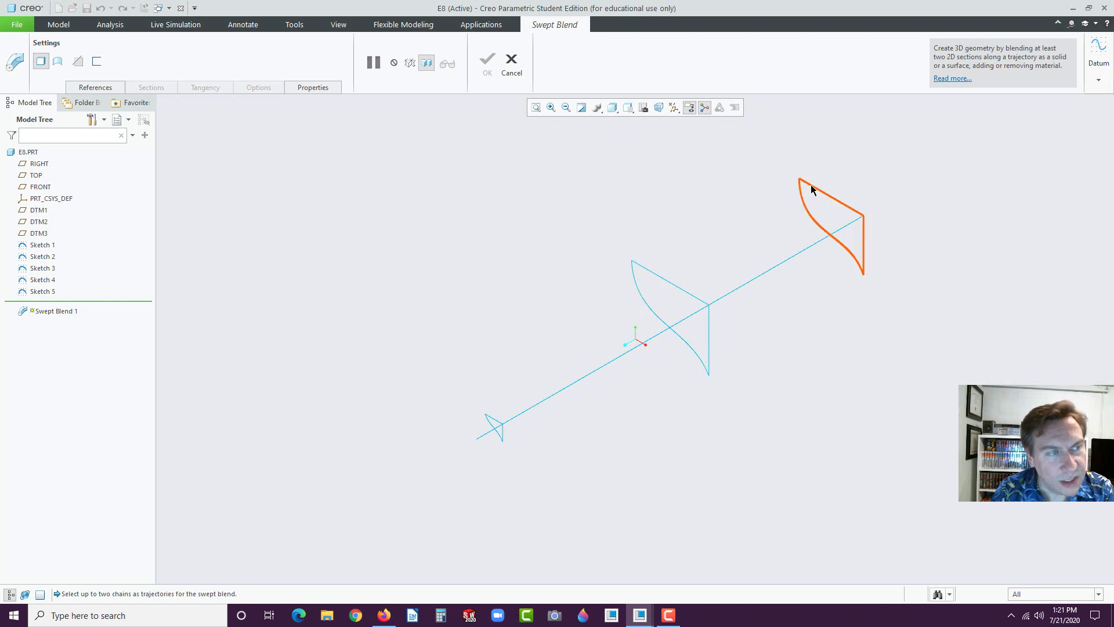
{"action": "left_click", "coordinate": [96, 87]}
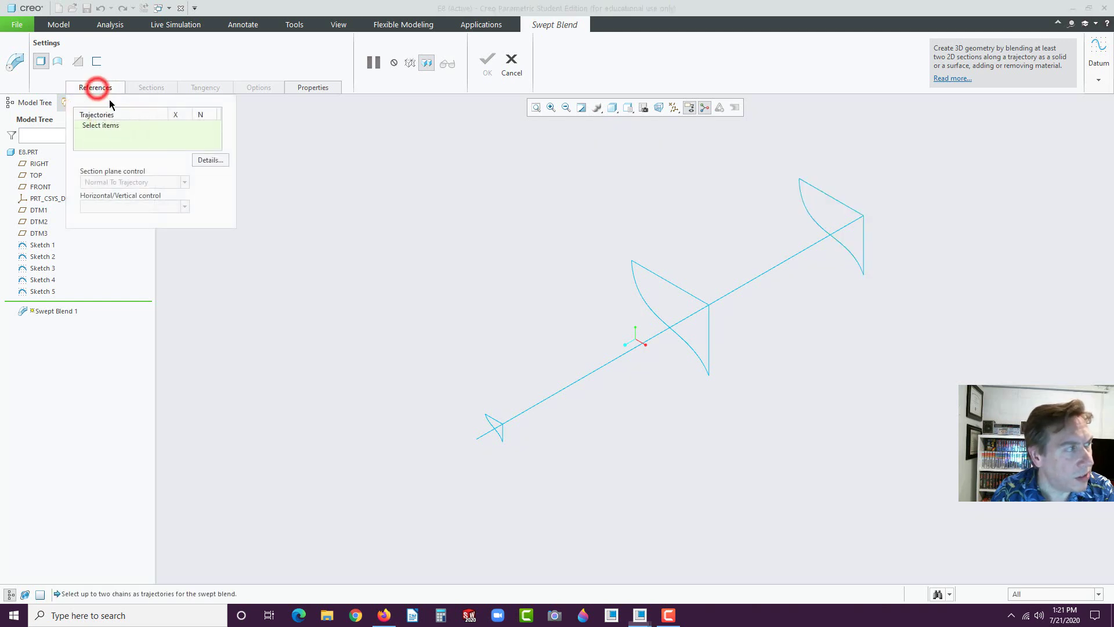
{"action": "left_click", "coordinate": [116, 128]}
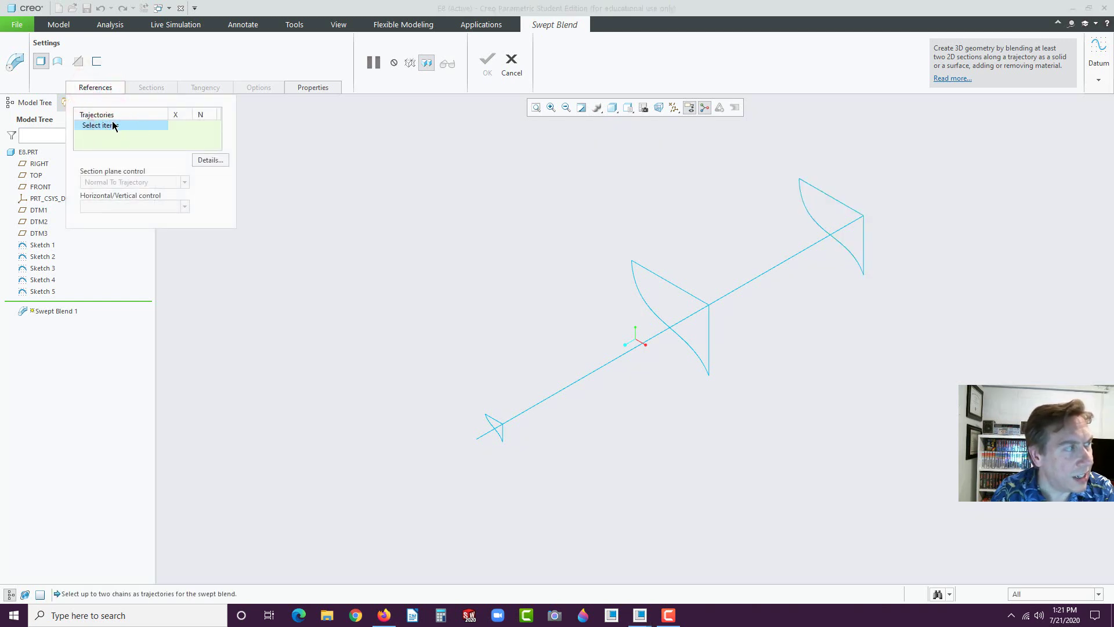
{"action": "left_click", "coordinate": [764, 272]}
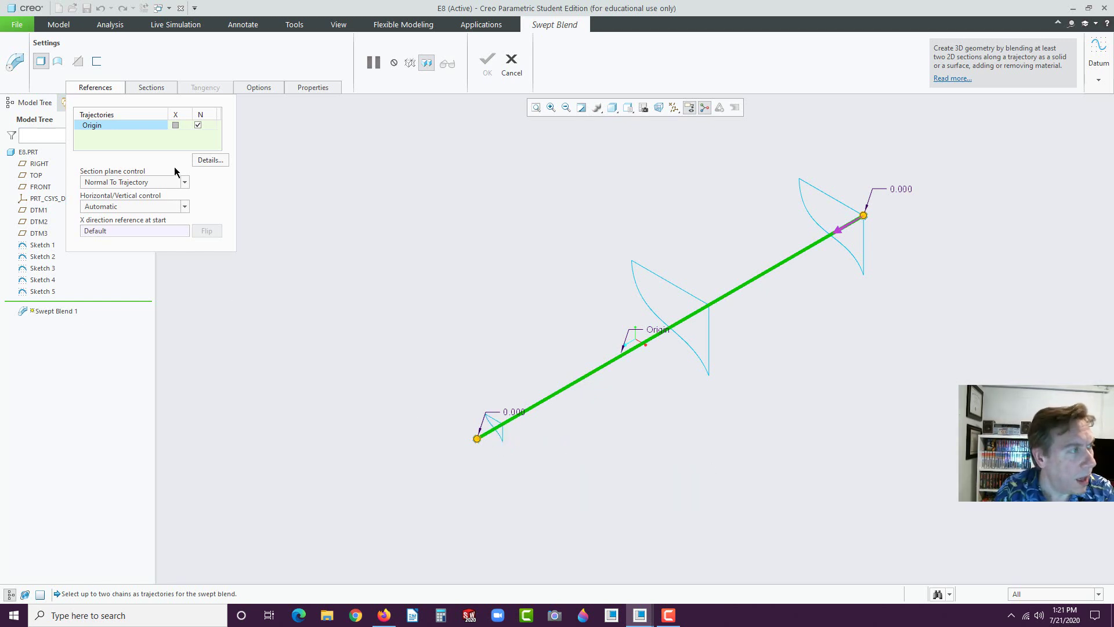
Set the swept blend to selected sections, using the profile at the trajectory's start as Section 1 and the middle profile as Section 2.
{"action": "left_click", "coordinate": [152, 87]}
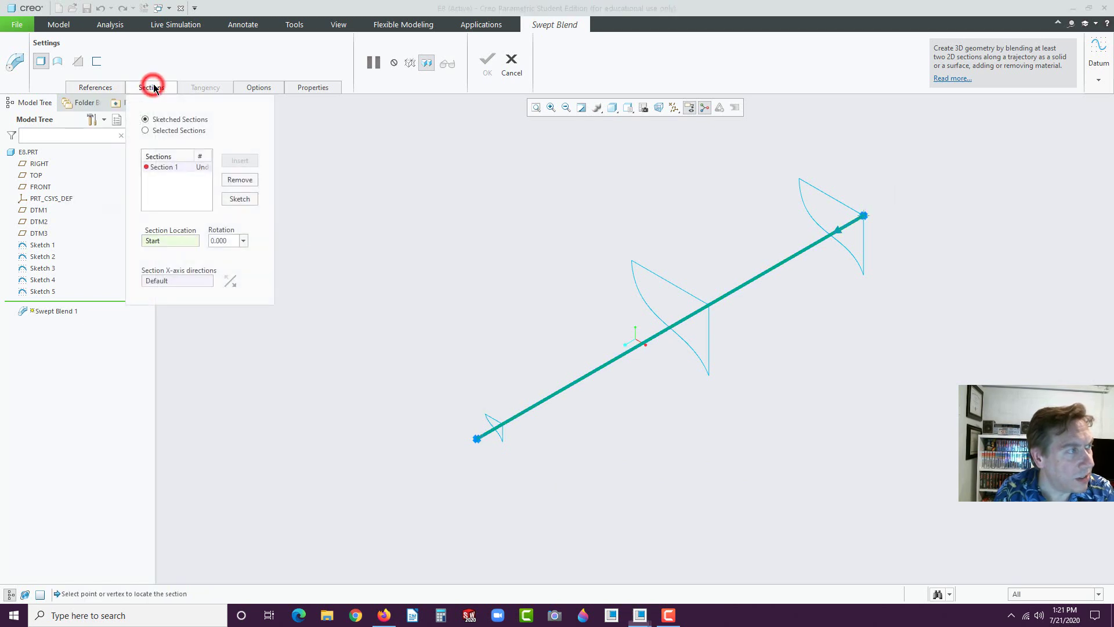
{"action": "left_click", "coordinate": [145, 131]}
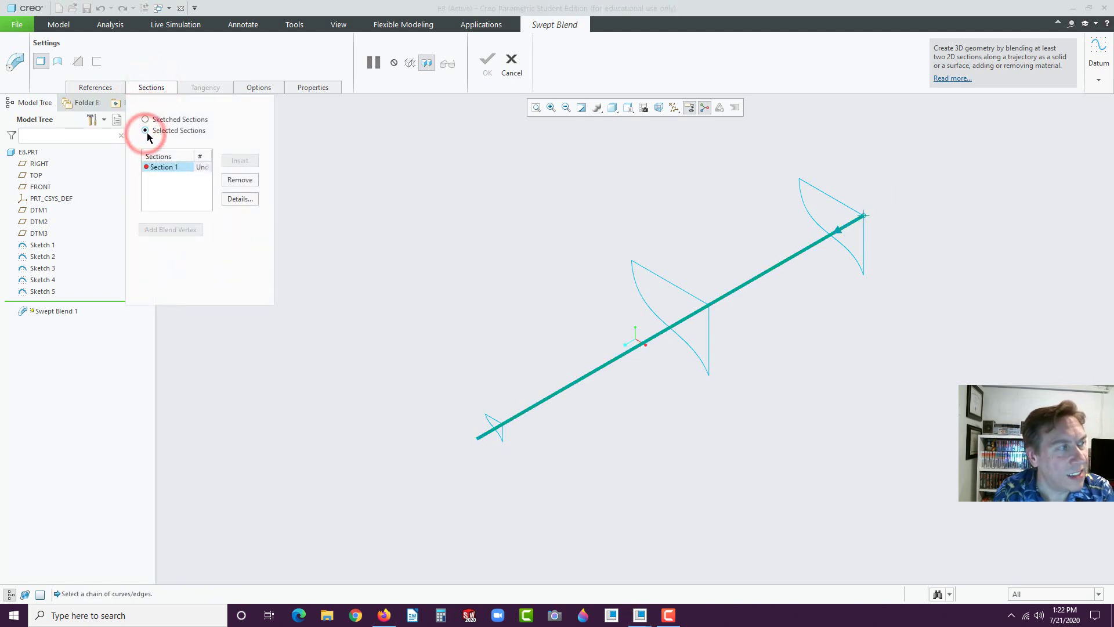
{"action": "left_click", "coordinate": [182, 167]}
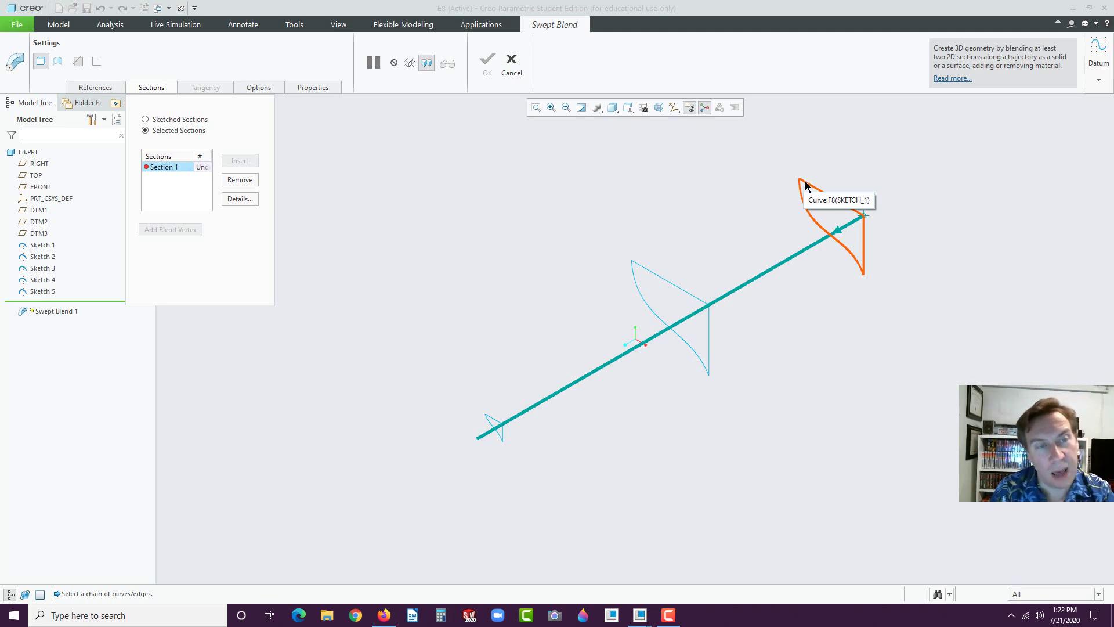
{"action": "left_click", "coordinate": [805, 185]}
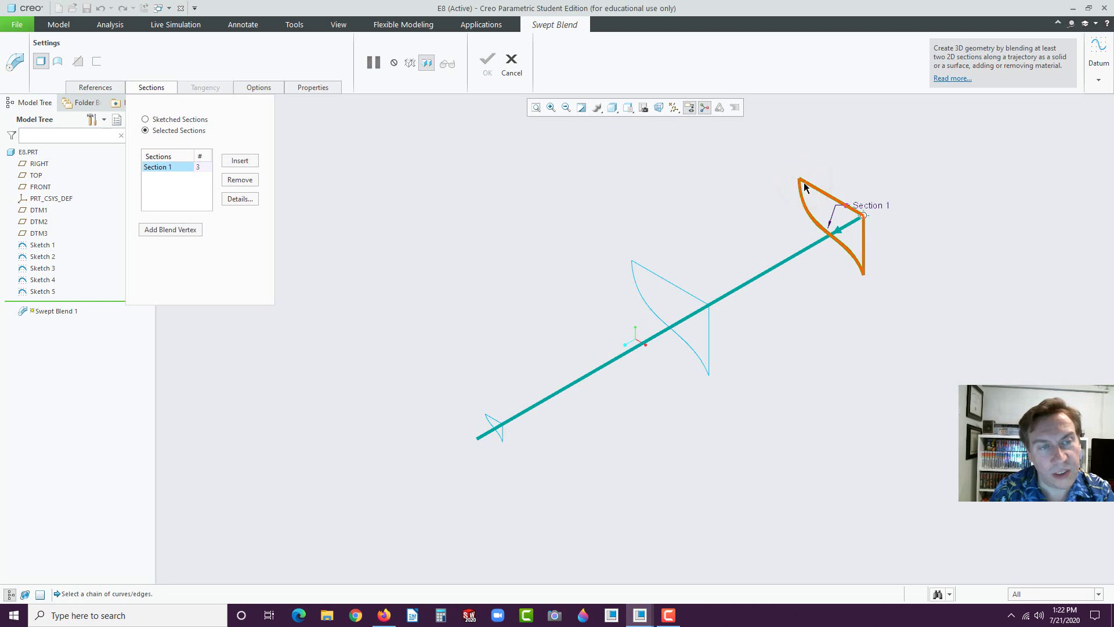
{"action": "left_click", "coordinate": [703, 304]}
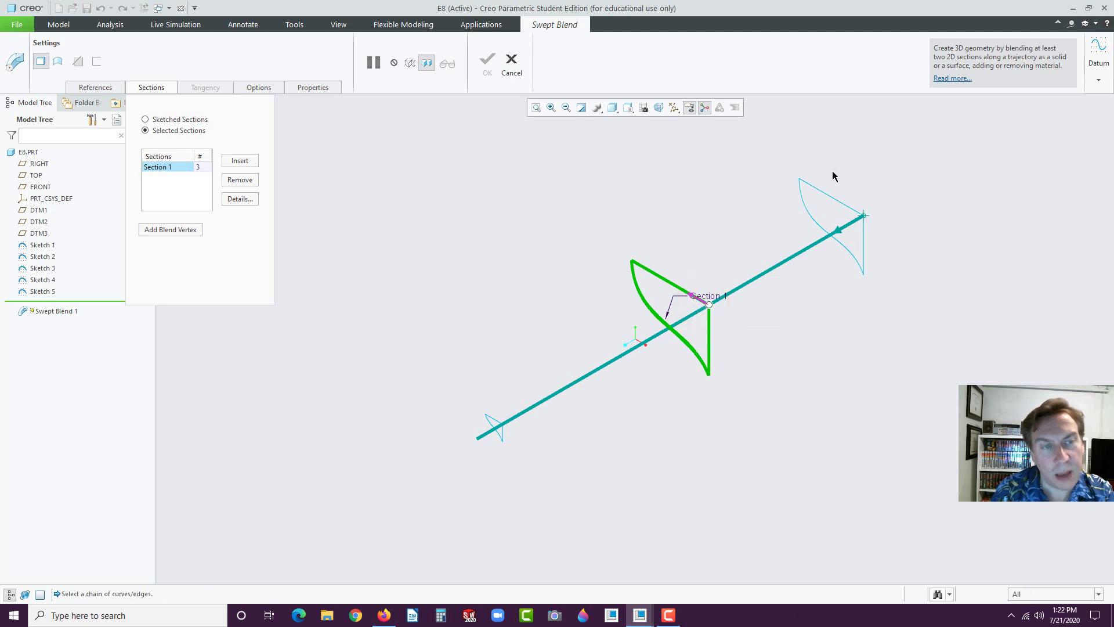
{"action": "left_click", "coordinate": [805, 183]}
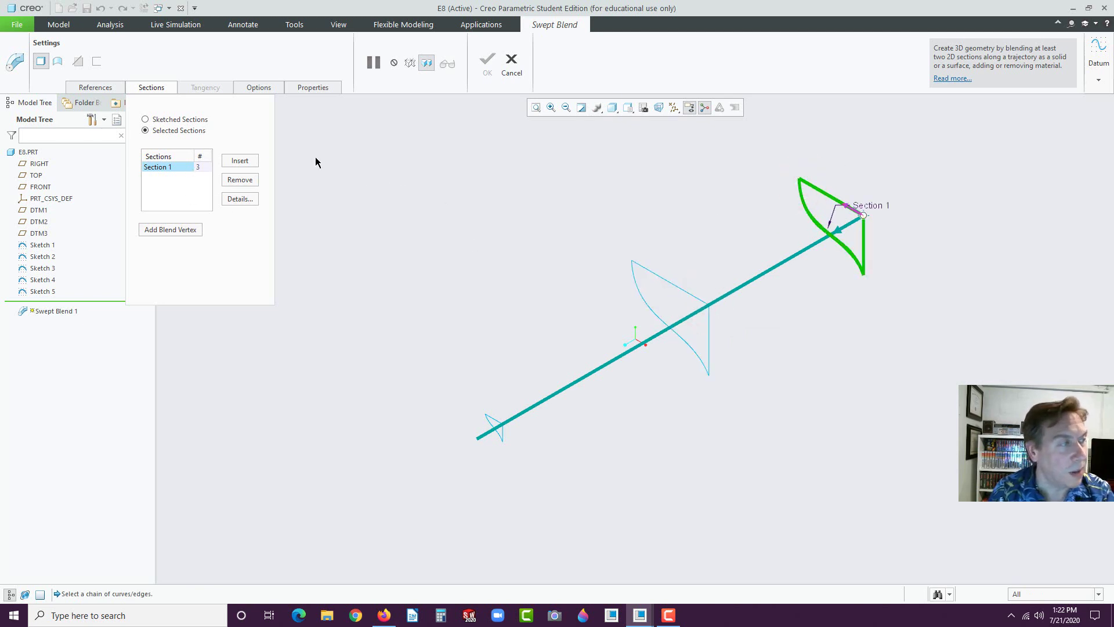
{"action": "left_click", "coordinate": [240, 160]}
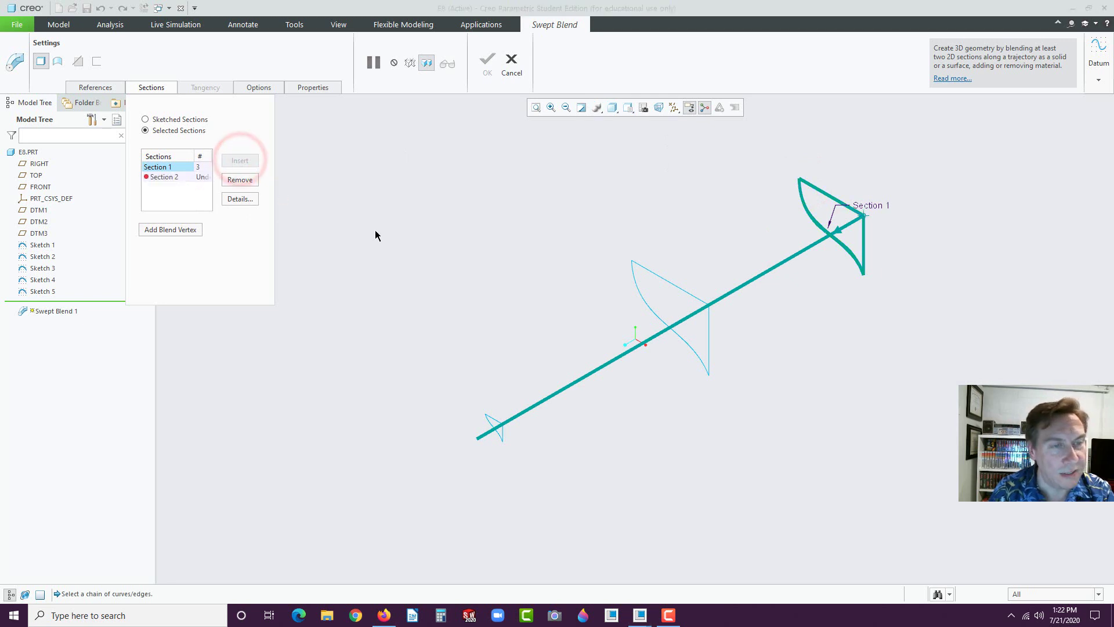
{"action": "left_click", "coordinate": [704, 301]}
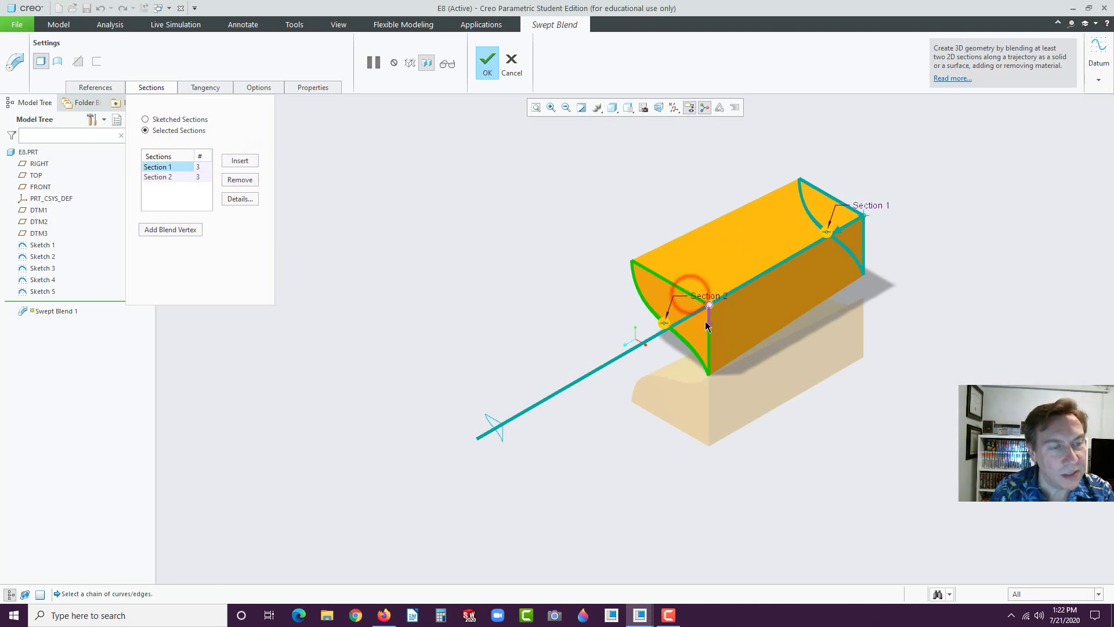
Try Section 2's start point at the profile's outer corner, and move it back to the corner on the trajectory.
{"action": "left_click", "coordinate": [708, 304]}
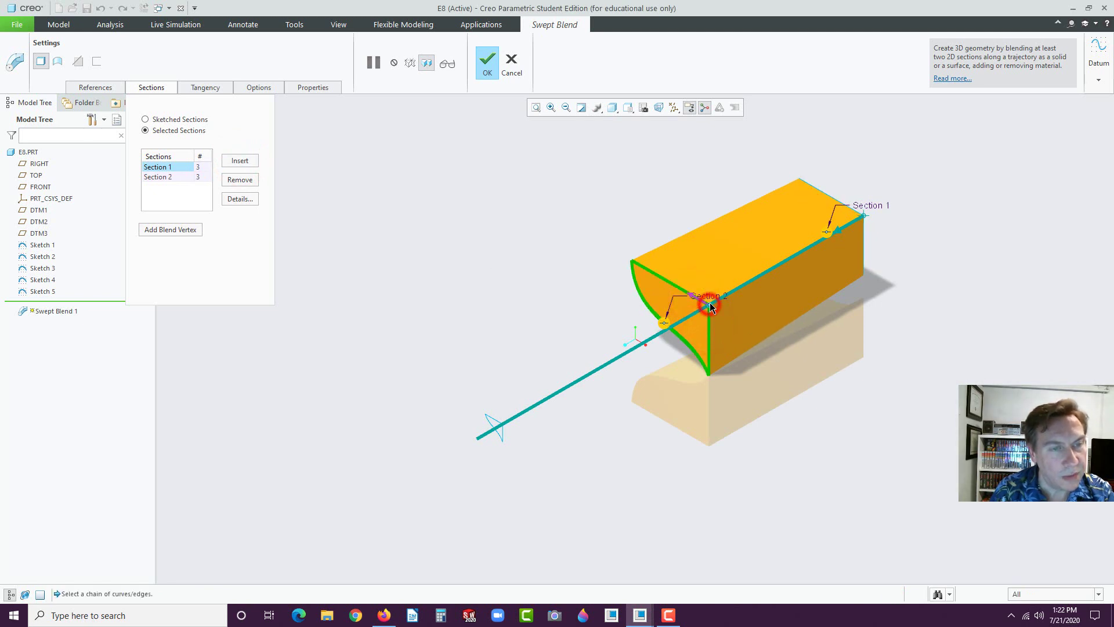
{"action": "left_click", "coordinate": [632, 261]}
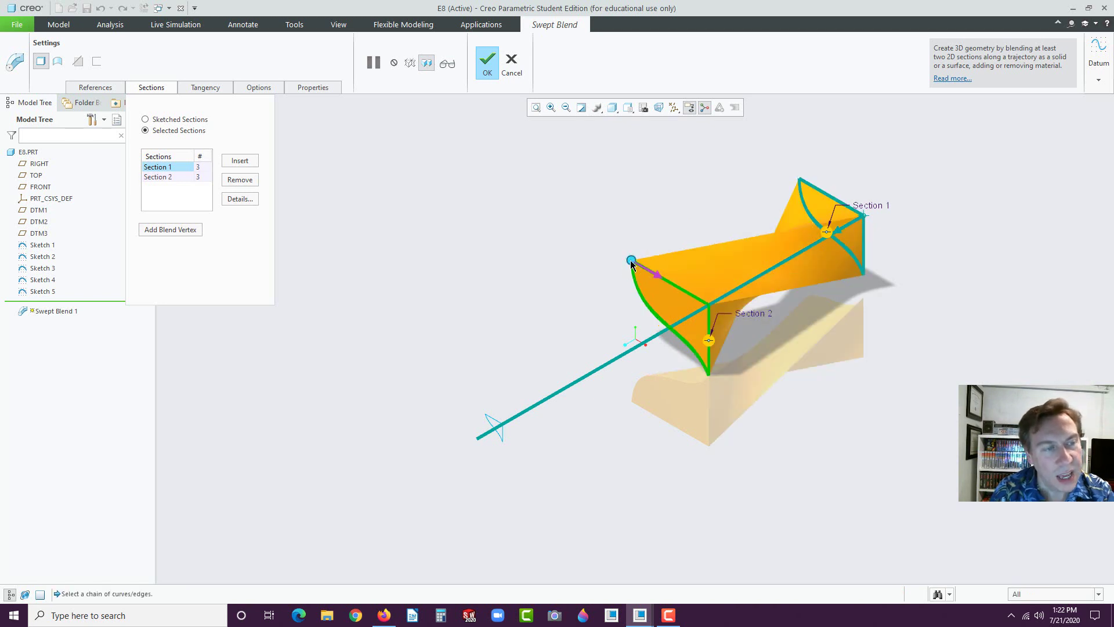
{"action": "left_click", "coordinate": [632, 262]}
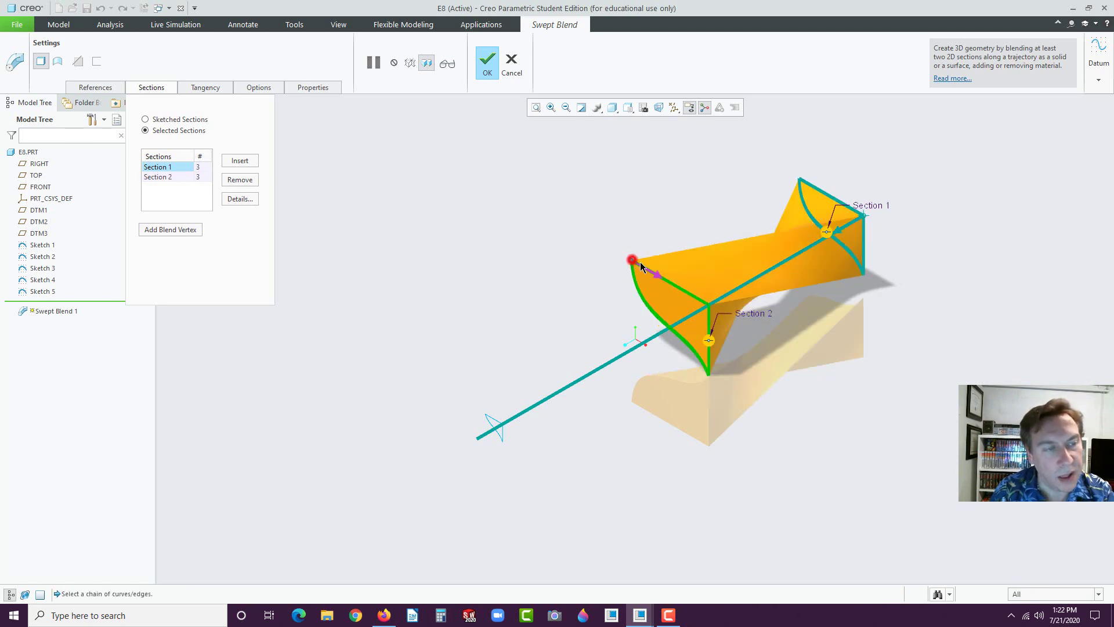
{"action": "left_click", "coordinate": [707, 302]}
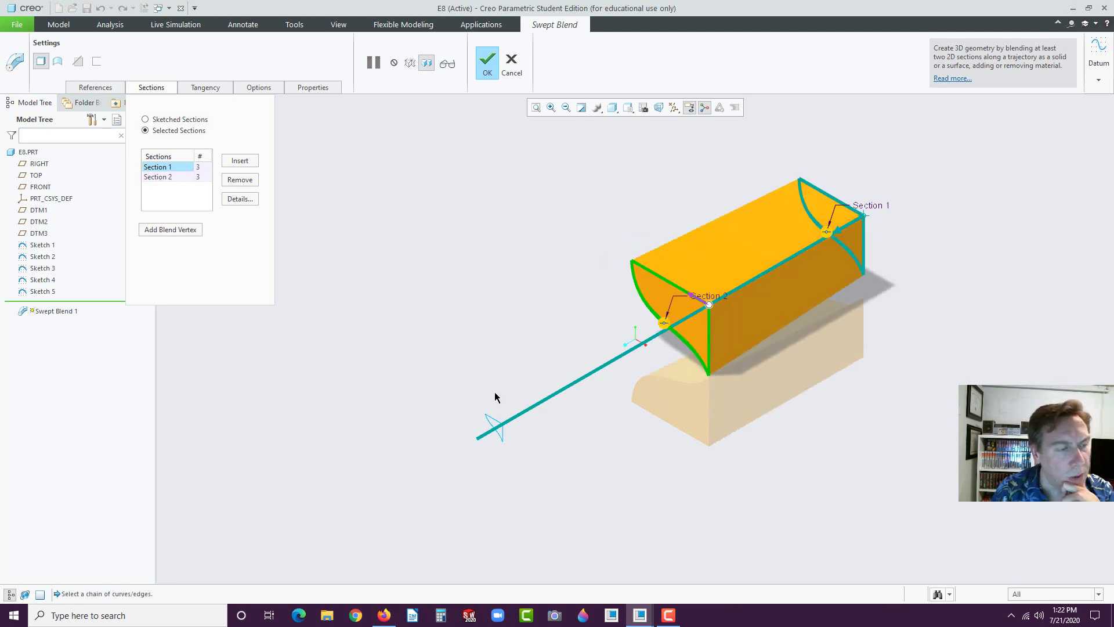
Add the small profile near the trajectory's end as Section 3 and the tiny end profile as Section 4, and complete the swept blend.
{"action": "left_click", "coordinate": [238, 160]}
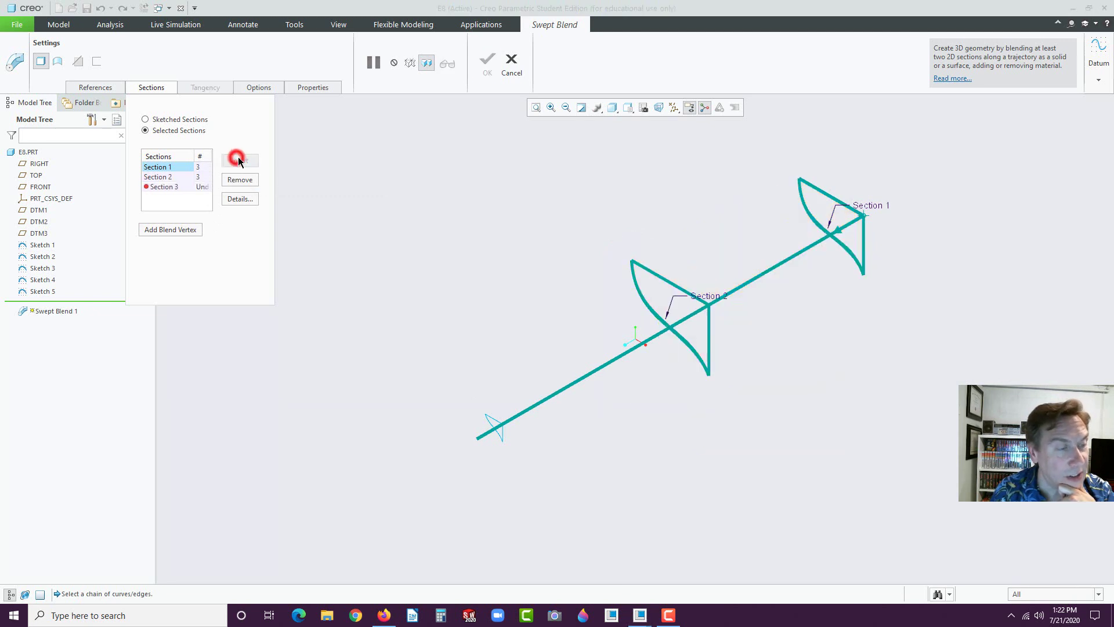
{"action": "left_click", "coordinate": [489, 419]}
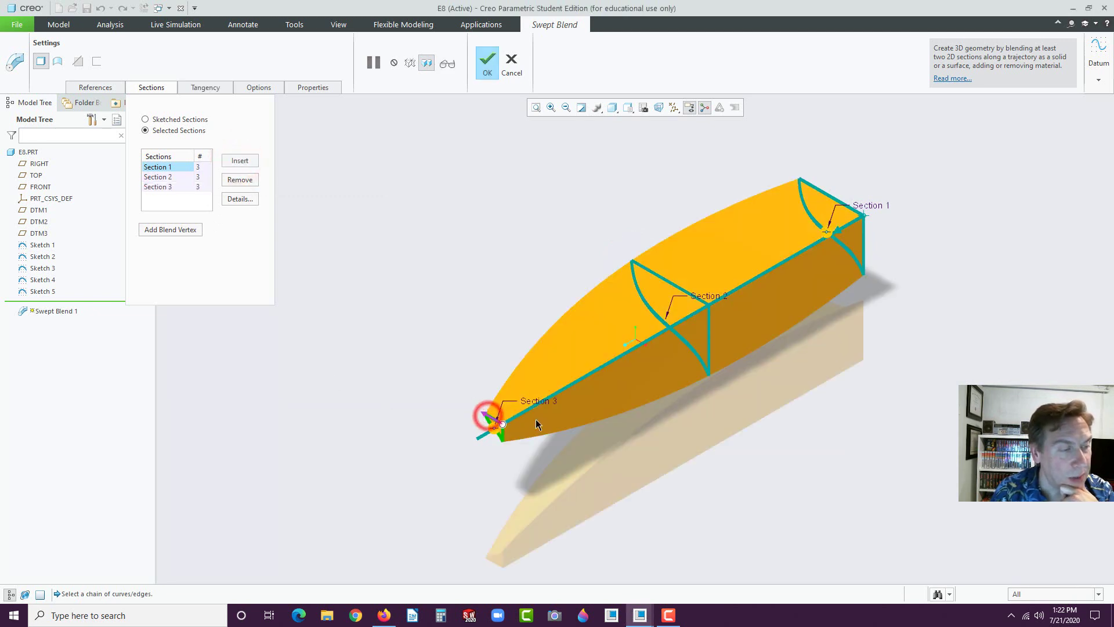
{"action": "scroll", "coordinate": [482, 441], "scroll_direction": "down", "scroll_amount": 8}
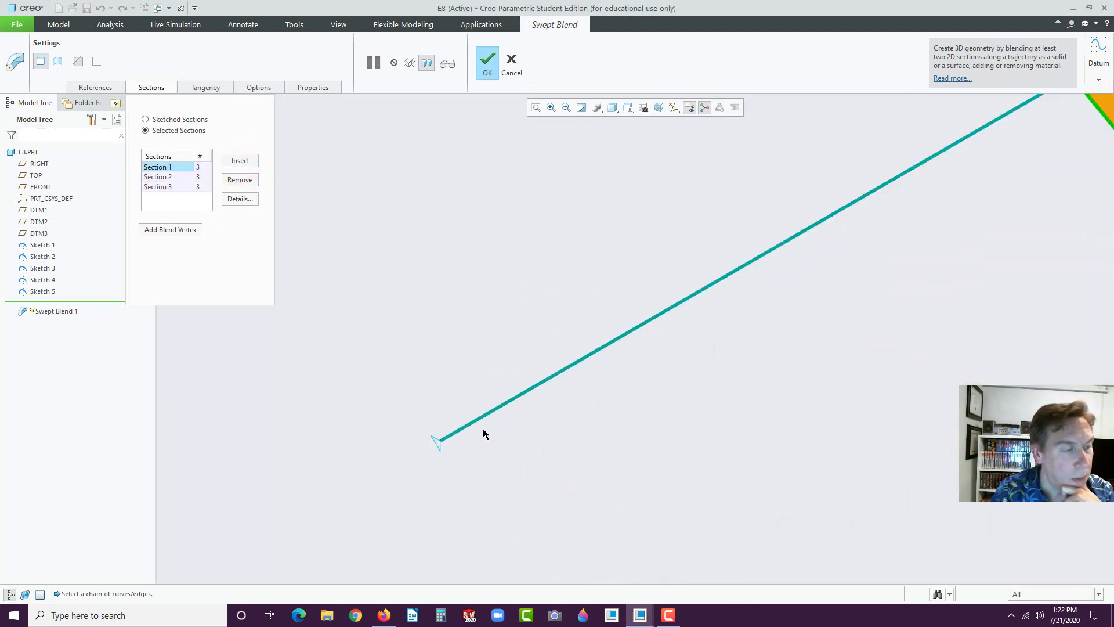
{"action": "left_click", "coordinate": [238, 161]}
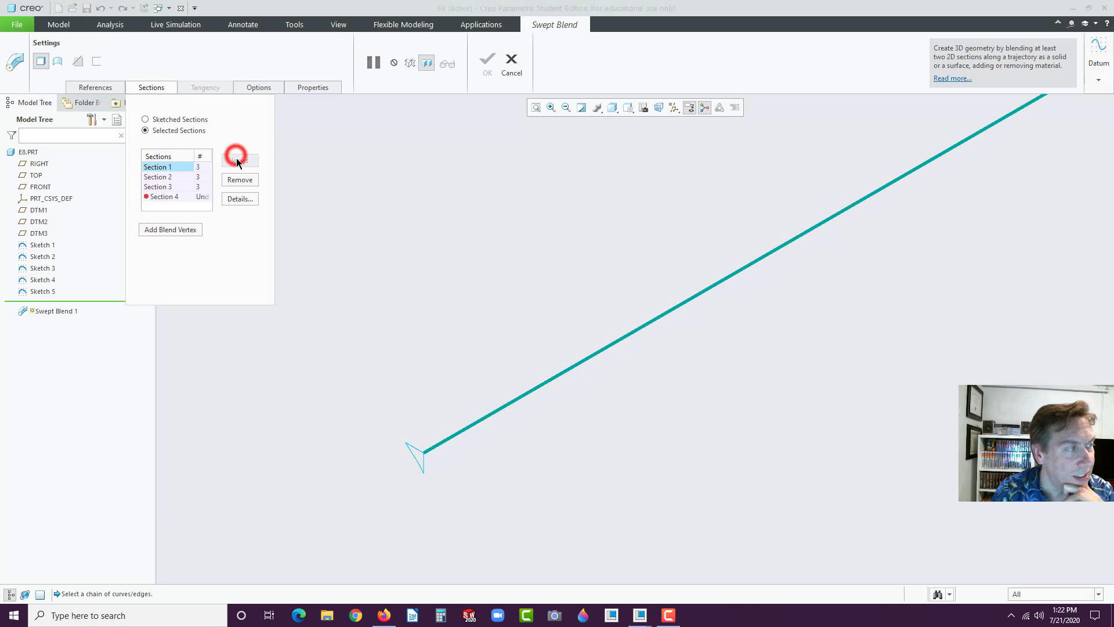
{"action": "left_click", "coordinate": [409, 446]}
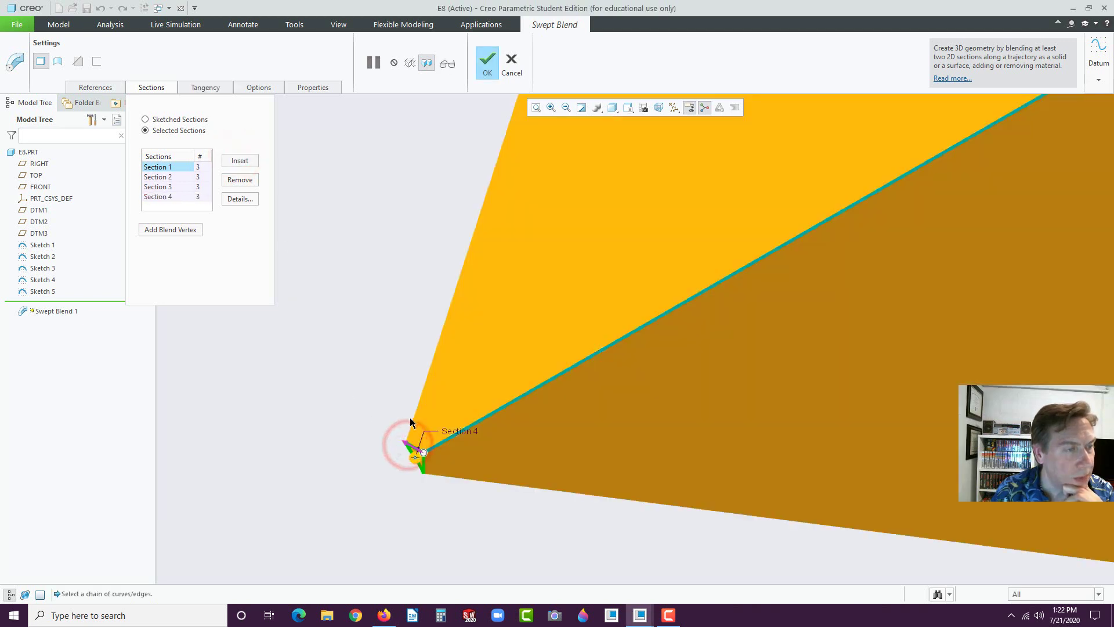
{"action": "scroll", "coordinate": [423, 429], "scroll_direction": "up", "scroll_amount": 5}
{"action": "scroll", "coordinate": [453, 427], "scroll_direction": "up", "scroll_amount": 4}
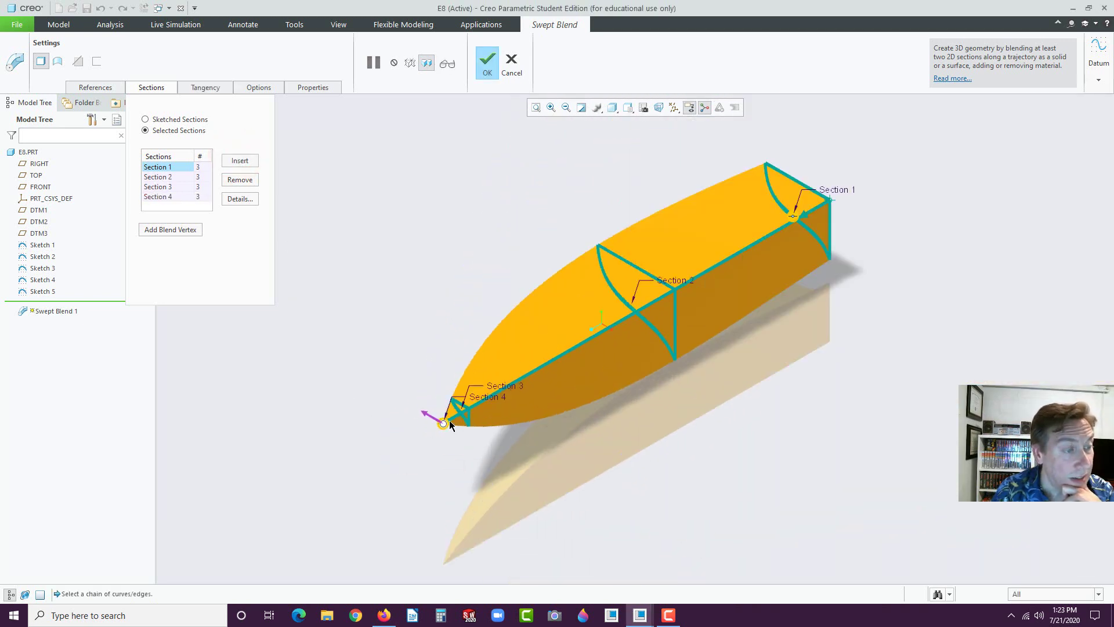
{"action": "left_click", "coordinate": [487, 61]}
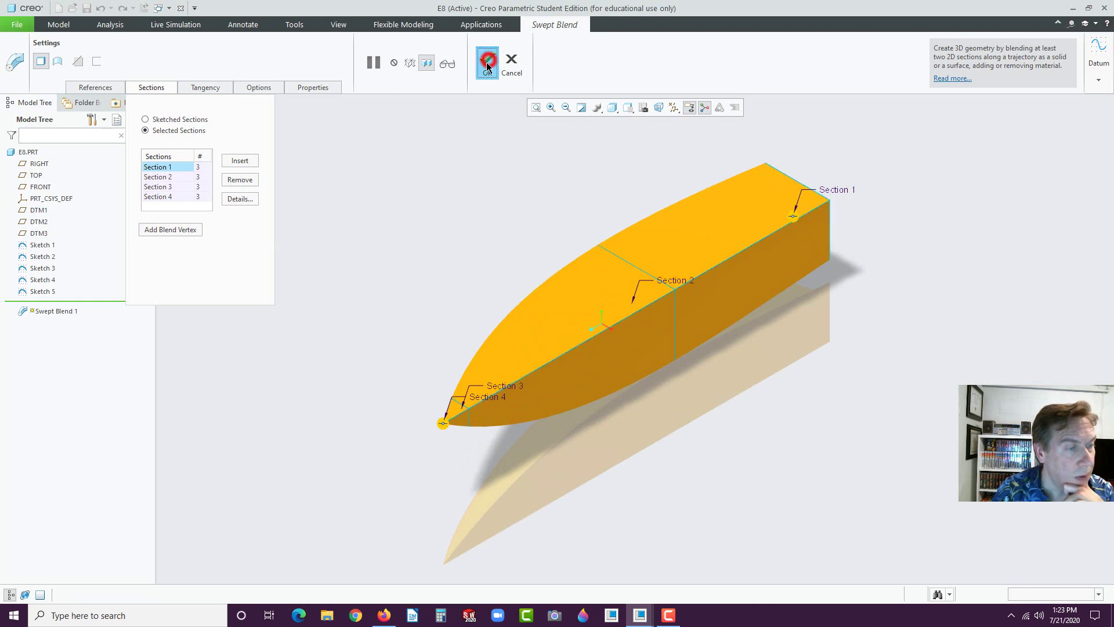
{"action": "left_click", "coordinate": [441, 236]}
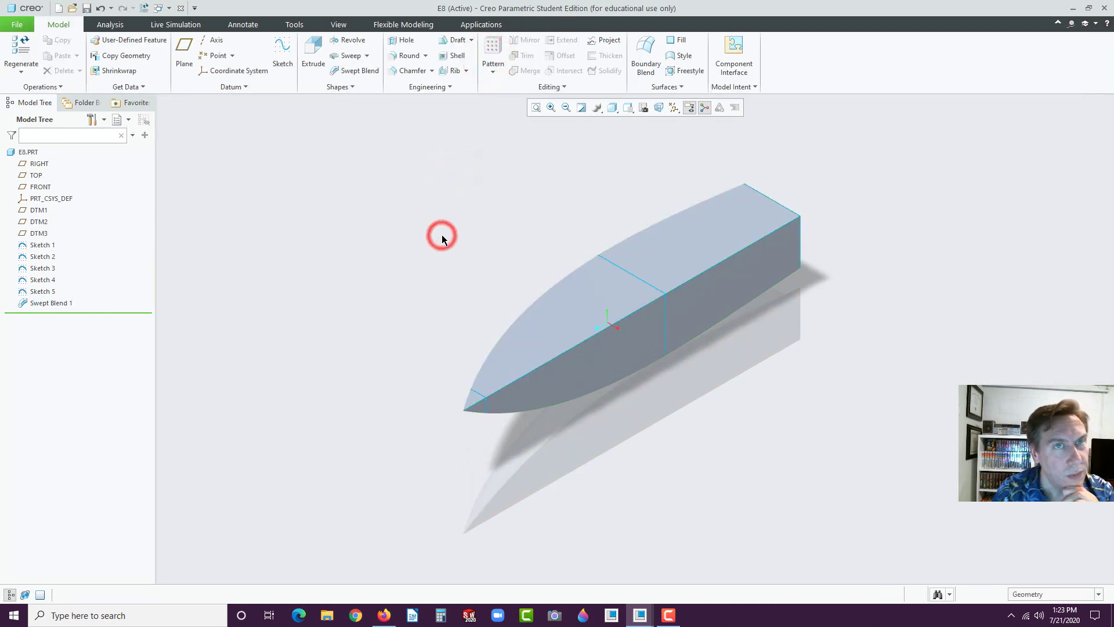
{"action": "left_click", "coordinate": [461, 238]}
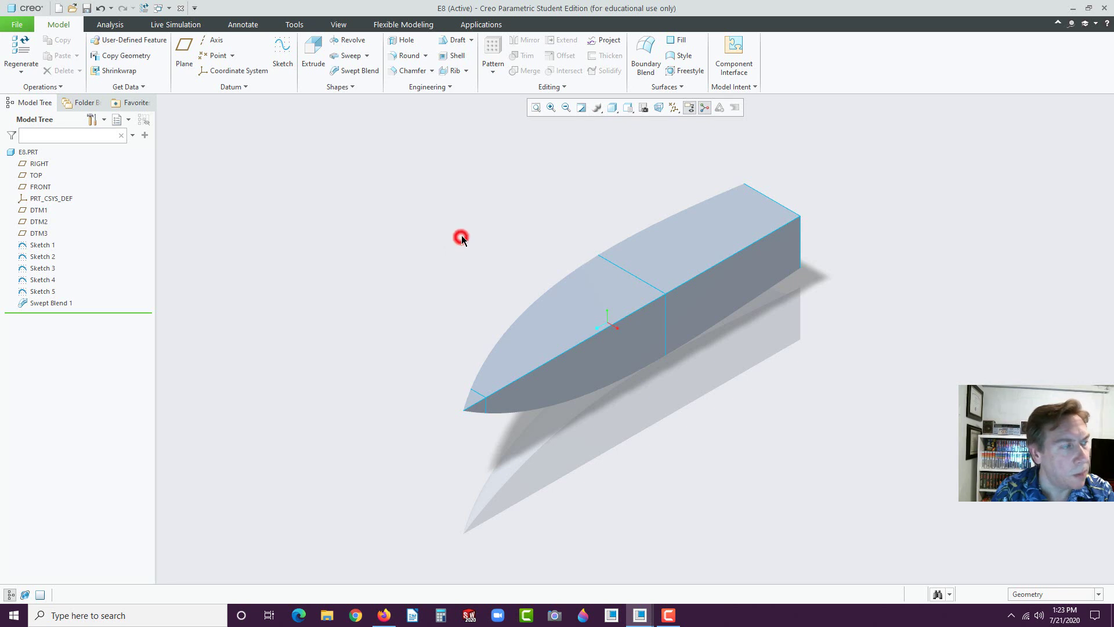
Start a Mirror of the swept blend half-hull, using its flat vertical centreline face as the mirror plane.
{"action": "left_click", "coordinate": [40, 303]}
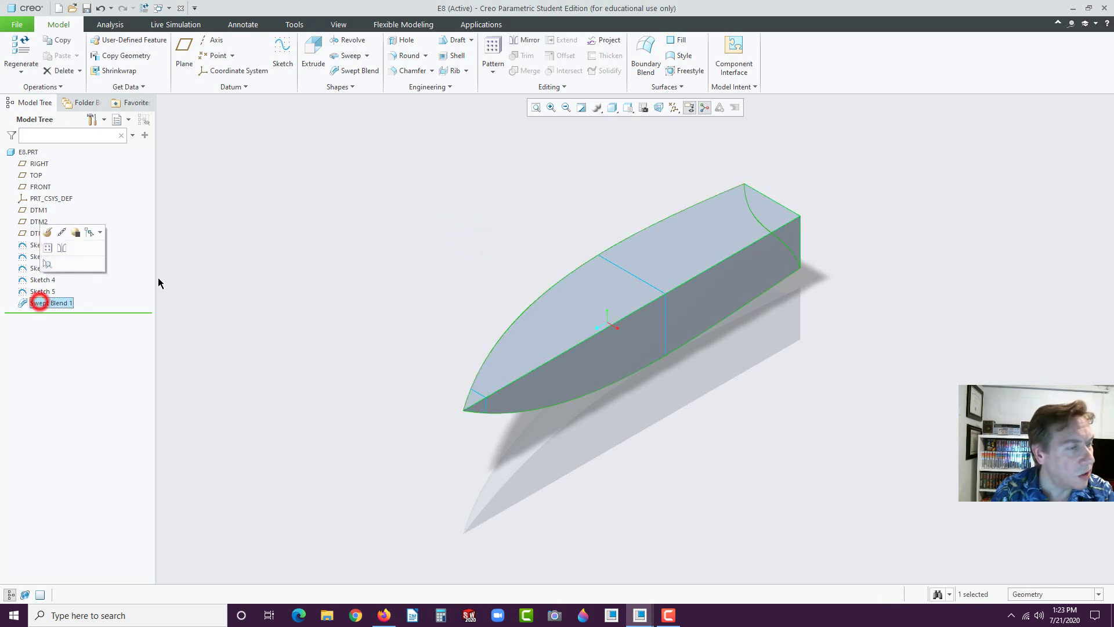
{"action": "left_click", "coordinate": [520, 40]}
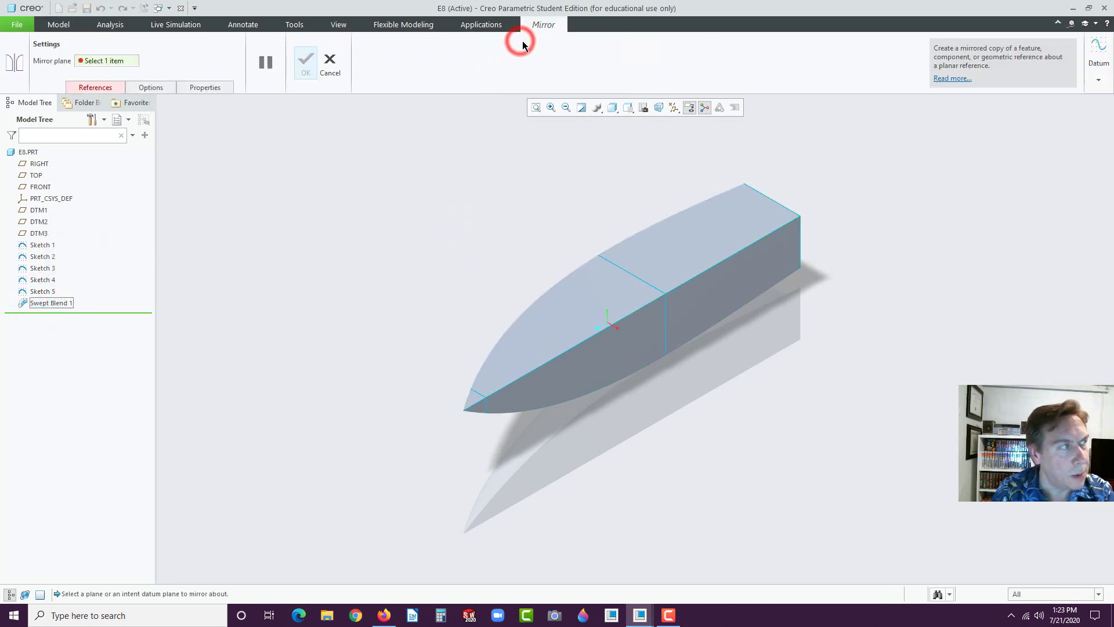
{"action": "left_click", "coordinate": [713, 307]}
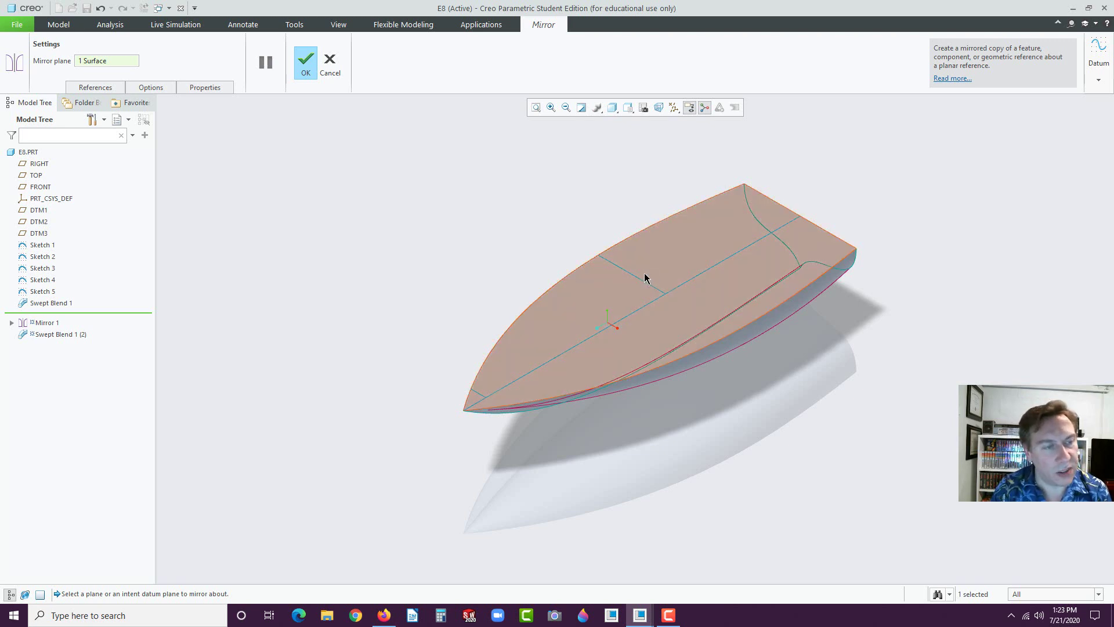
Examine the mirrored hull preview from the front, at the bow tip and in standard orientation, and check the profile sketches.
{"action": "left_click", "coordinate": [290, 274]}
{"action": "left_click", "coordinate": [33, 283]}
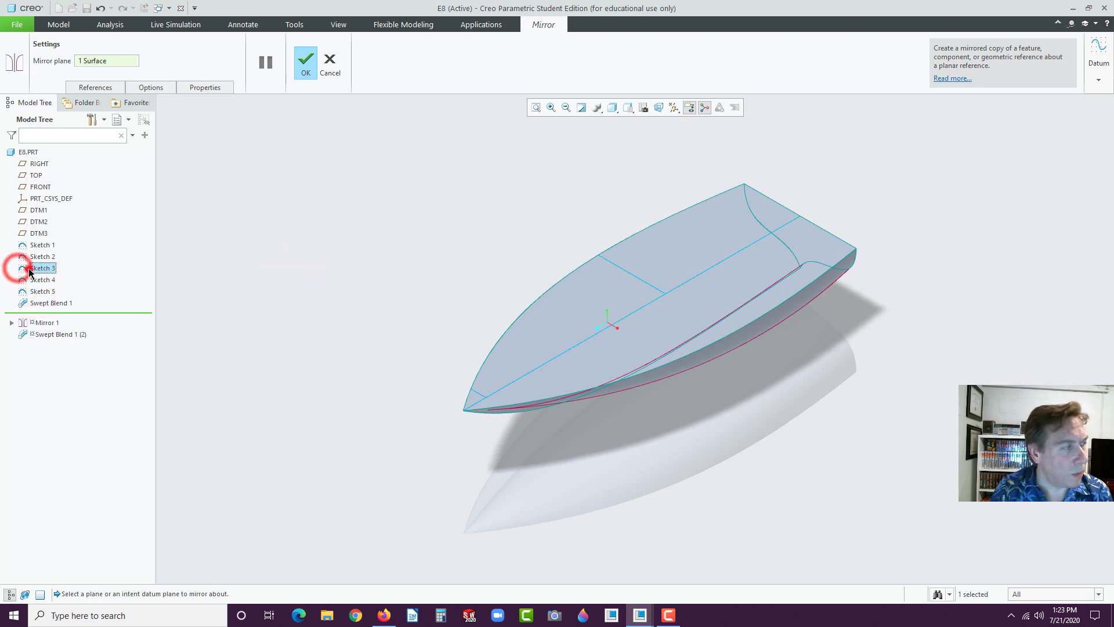
{"action": "left_click", "coordinate": [33, 246]}
{"action": "left_click", "coordinate": [256, 237]}
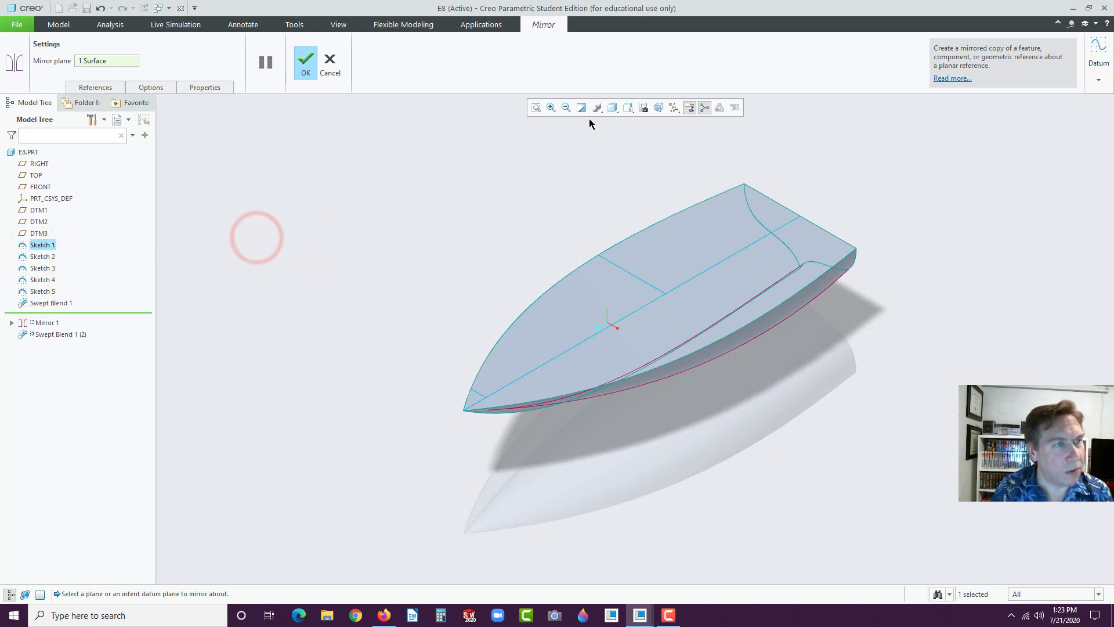
{"action": "left_click", "coordinate": [627, 109]}
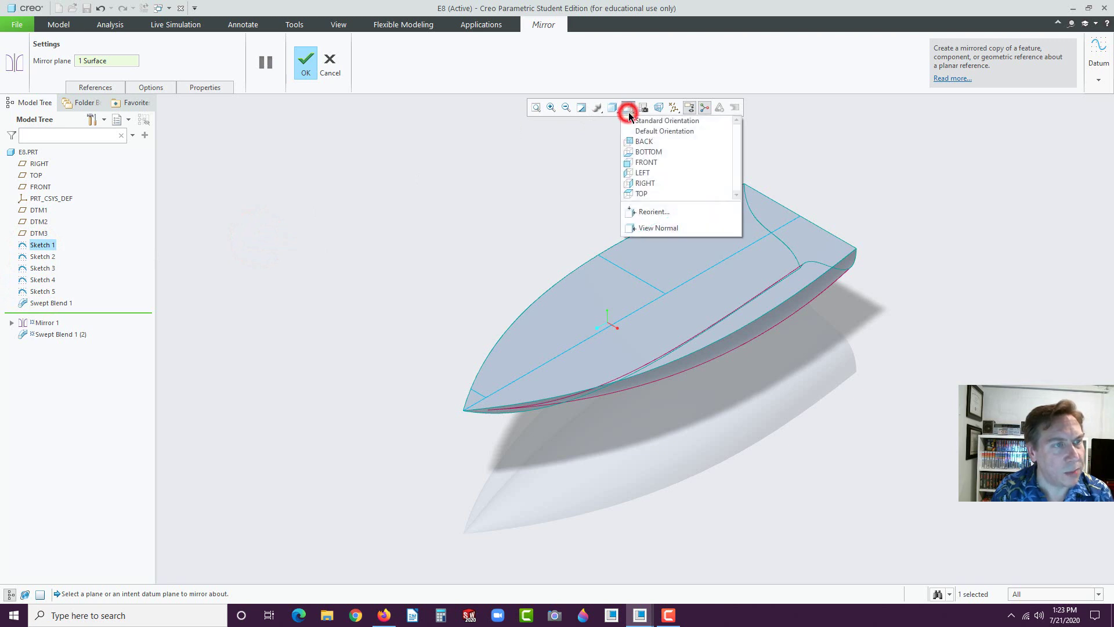
{"action": "left_click", "coordinate": [630, 162]}
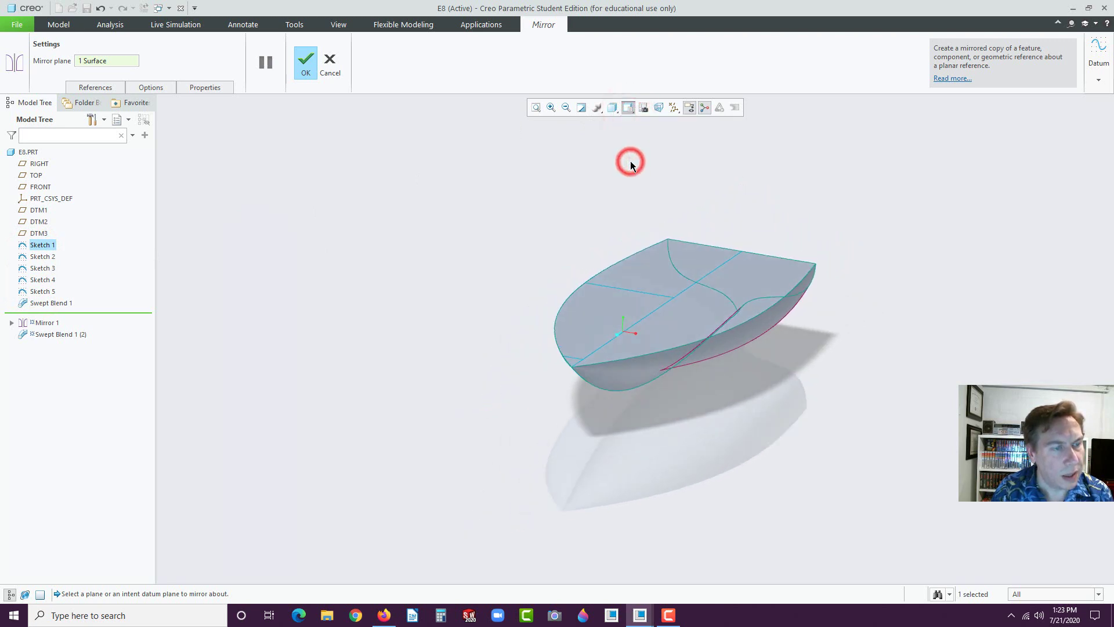
{"action": "scroll", "coordinate": [668, 322], "scroll_direction": "down", "scroll_amount": 10}
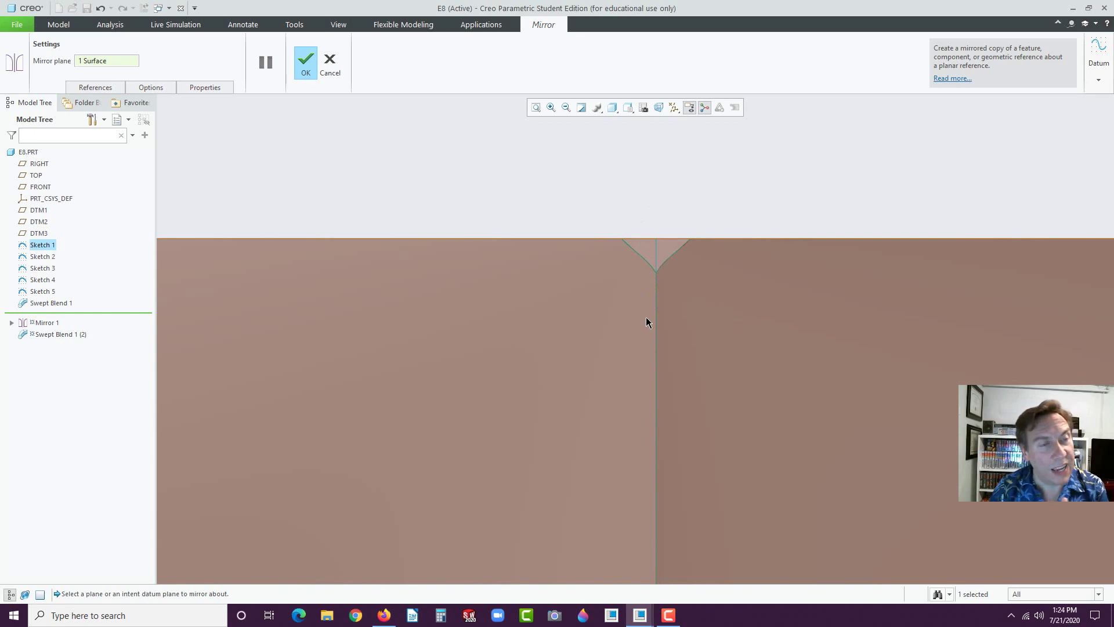
{"action": "middle_click_drag", "start_coordinate": [649, 321], "coordinate": [680, 292]}
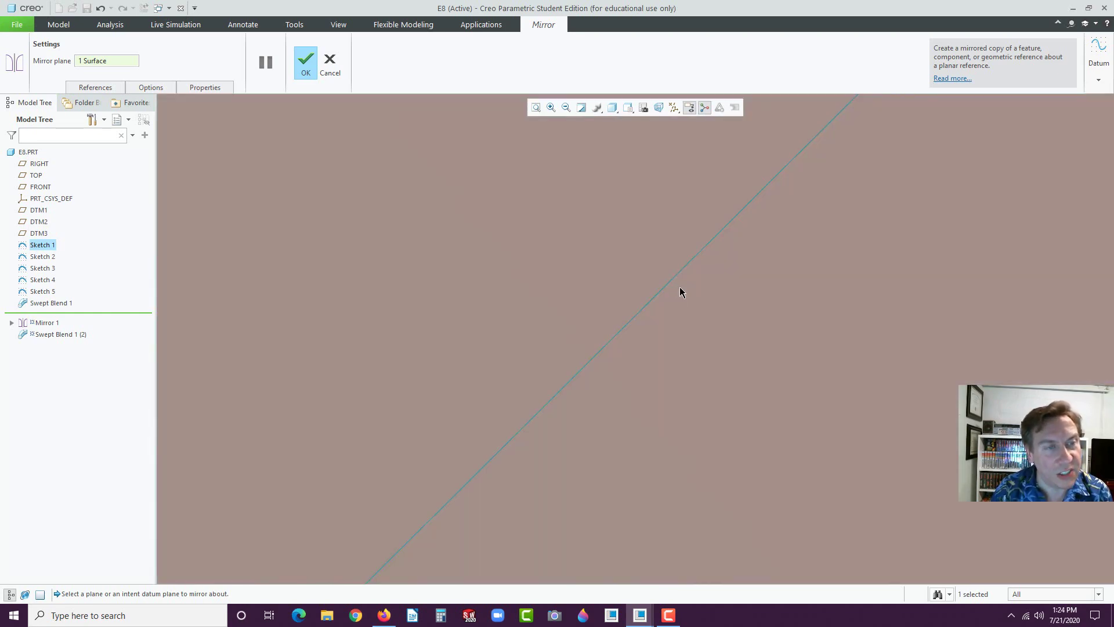
{"action": "key", "text": "ctrl+d"}
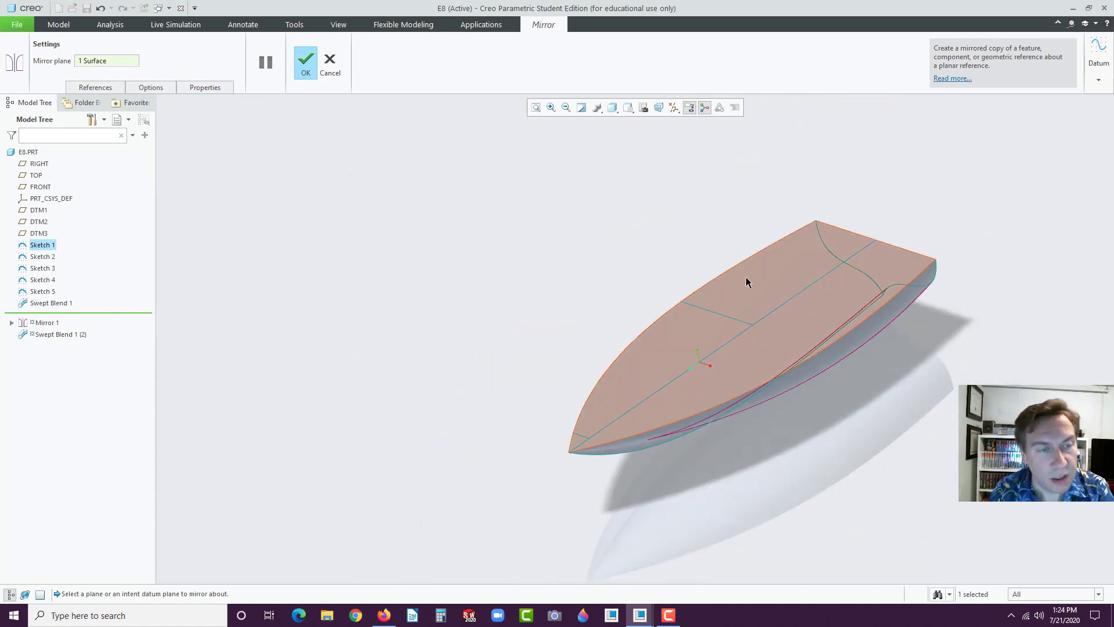
{"action": "left_click", "coordinate": [674, 249]}
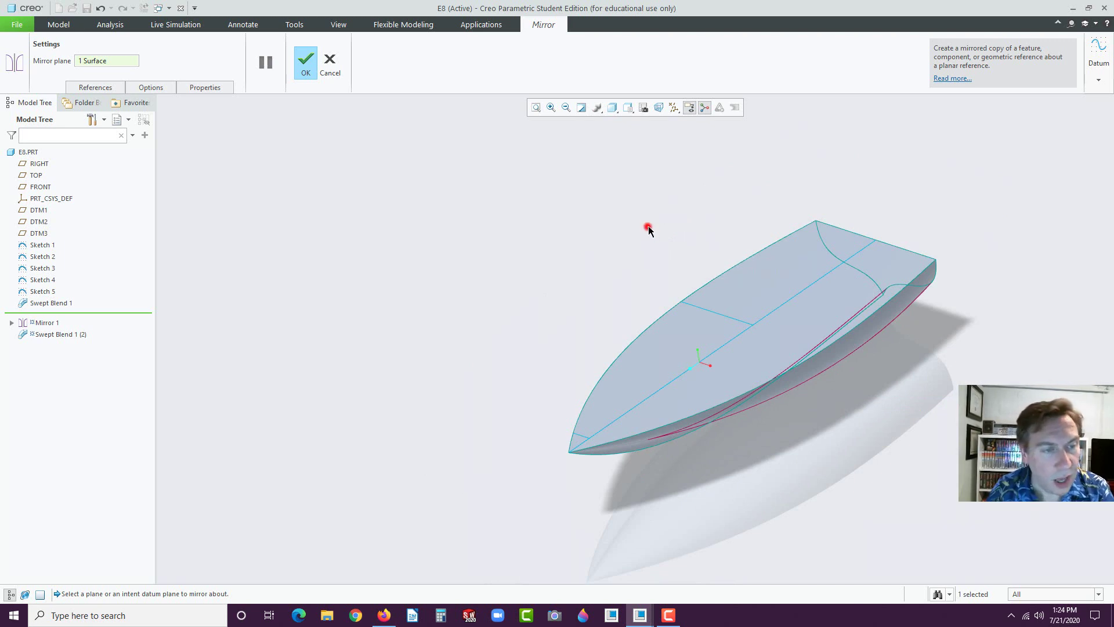
{"action": "mouse_move", "coordinate": [648, 226]}
{"action": "middle_mouse_down", "text": "ctrl"}
{"action": "mouse_move", "coordinate": [665, 329]}
{"action": "mouse_move", "coordinate": [677, 303]}
{"action": "mouse_move", "coordinate": [541, 249]}
{"action": "middle_mouse_up", "text": "ctrl"}
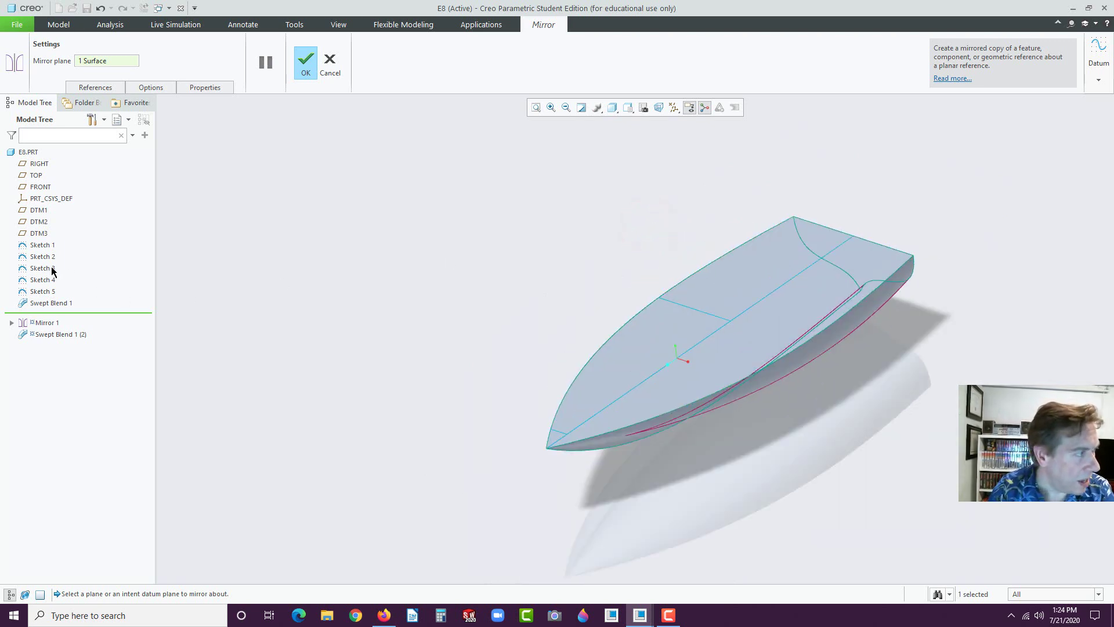
{"action": "left_click", "coordinate": [45, 246]}
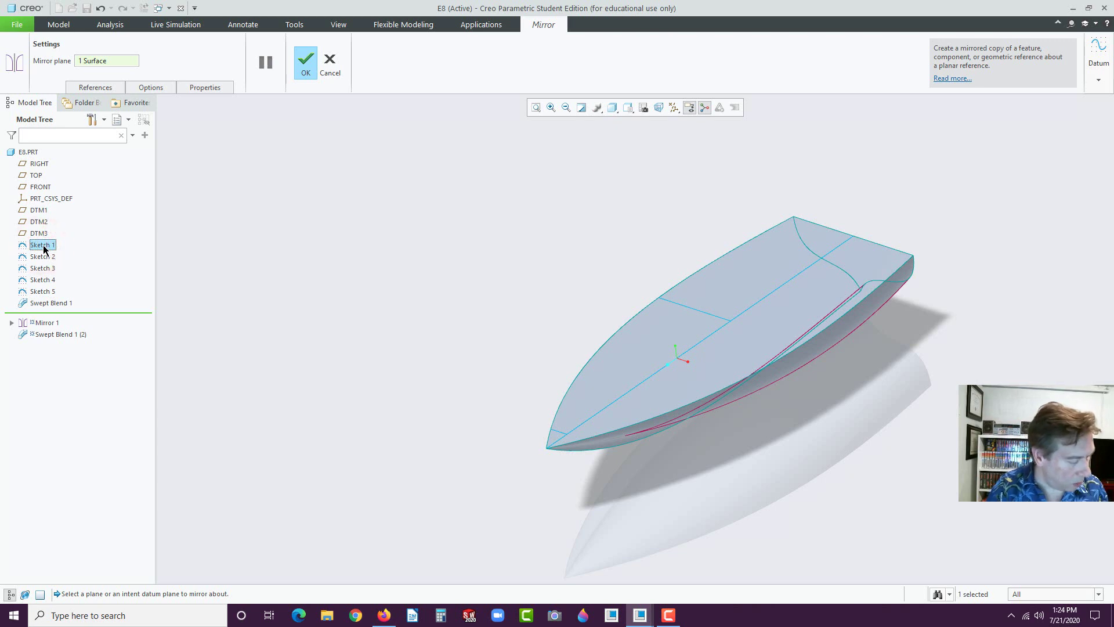
{"action": "left_click", "coordinate": [36, 289]}
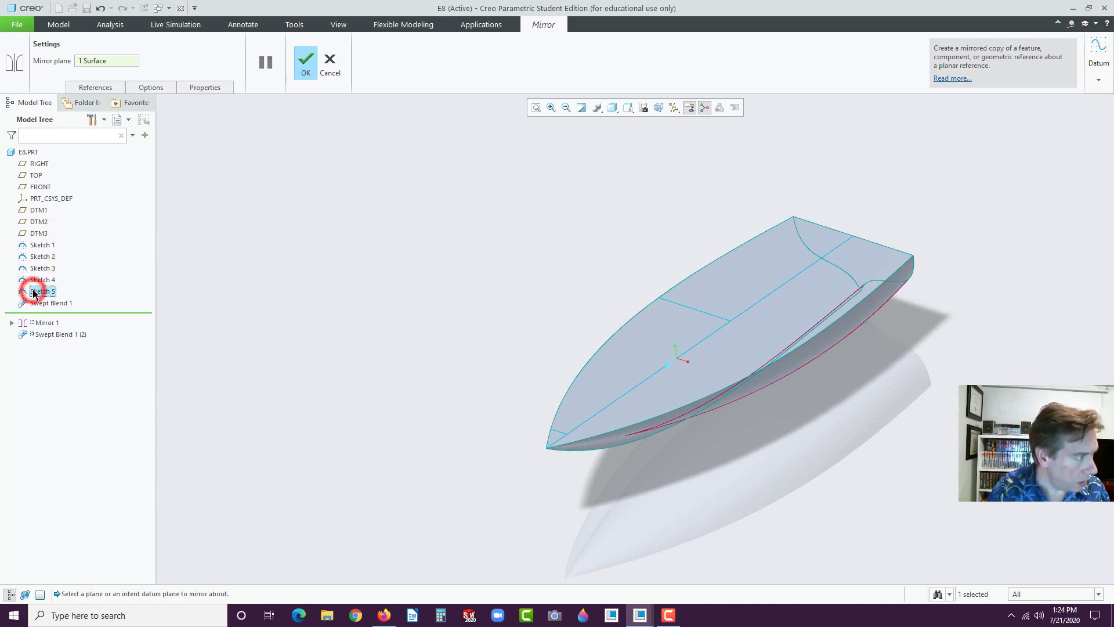
{"action": "left_click", "coordinate": [36, 268]}
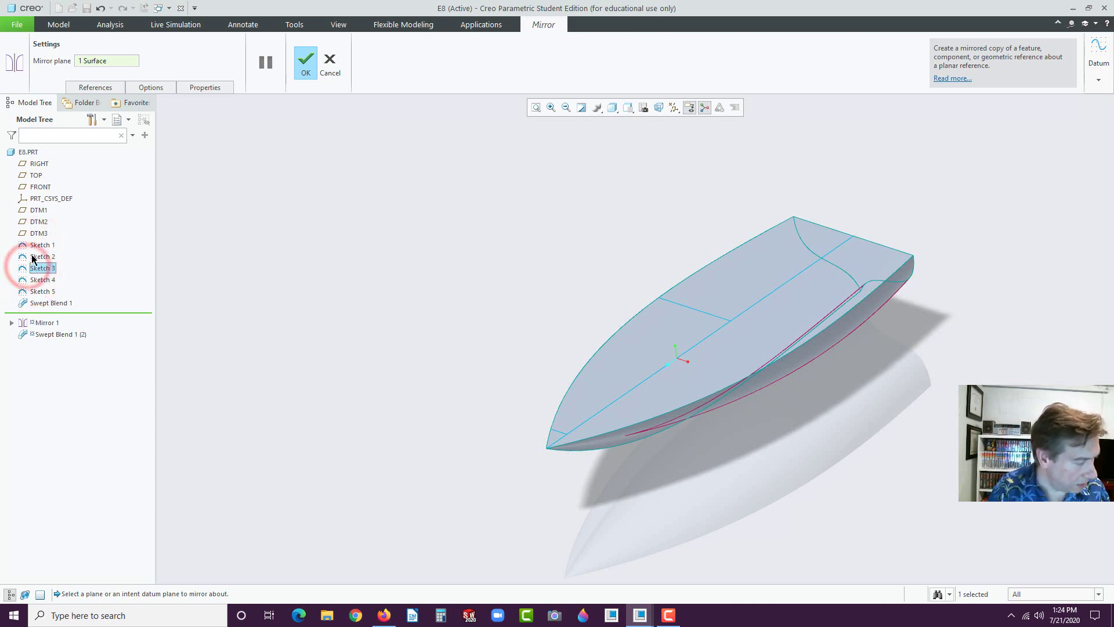
{"action": "left_click", "coordinate": [34, 243]}
{"action": "left_click", "coordinate": [250, 205]}
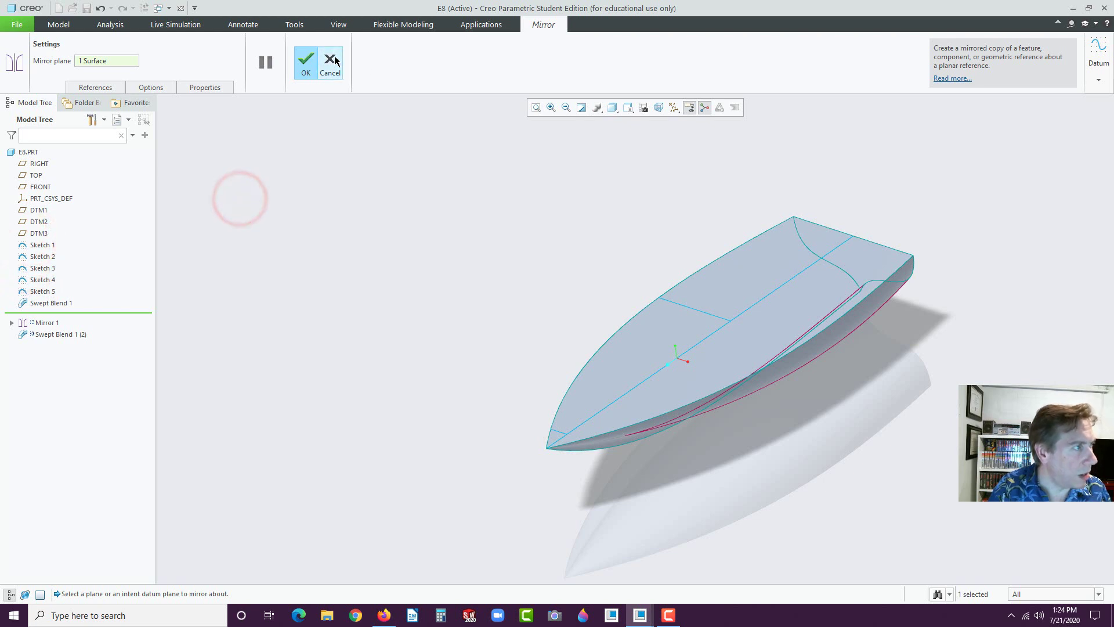
Complete the mirrored hull half and hide Sketches 1 through 5.
{"action": "left_click", "coordinate": [306, 61]}
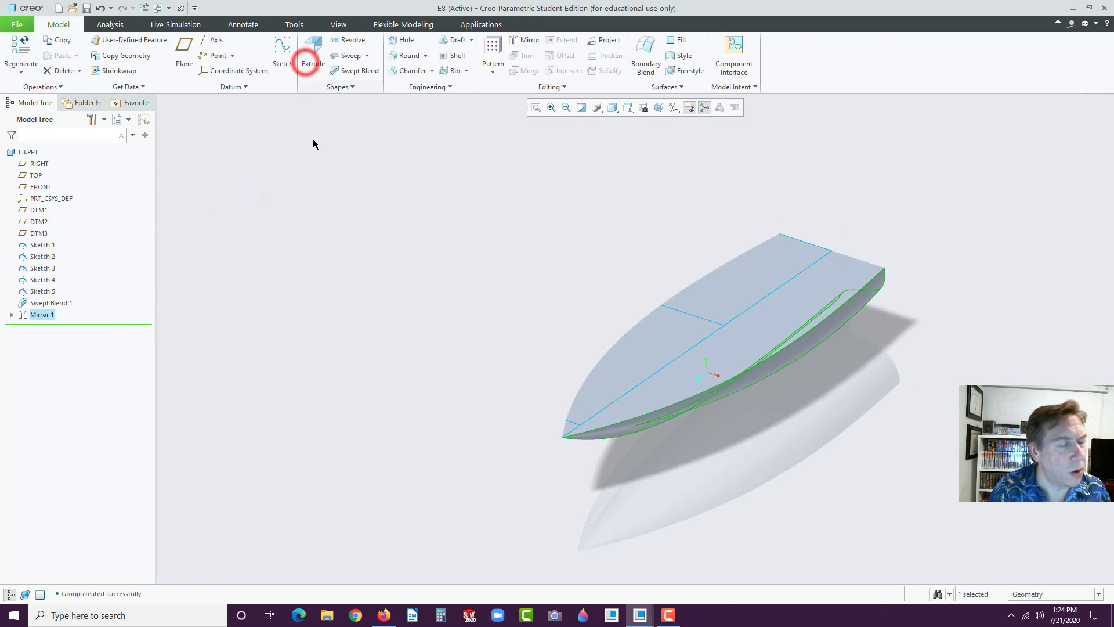
{"action": "left_click", "coordinate": [322, 189]}
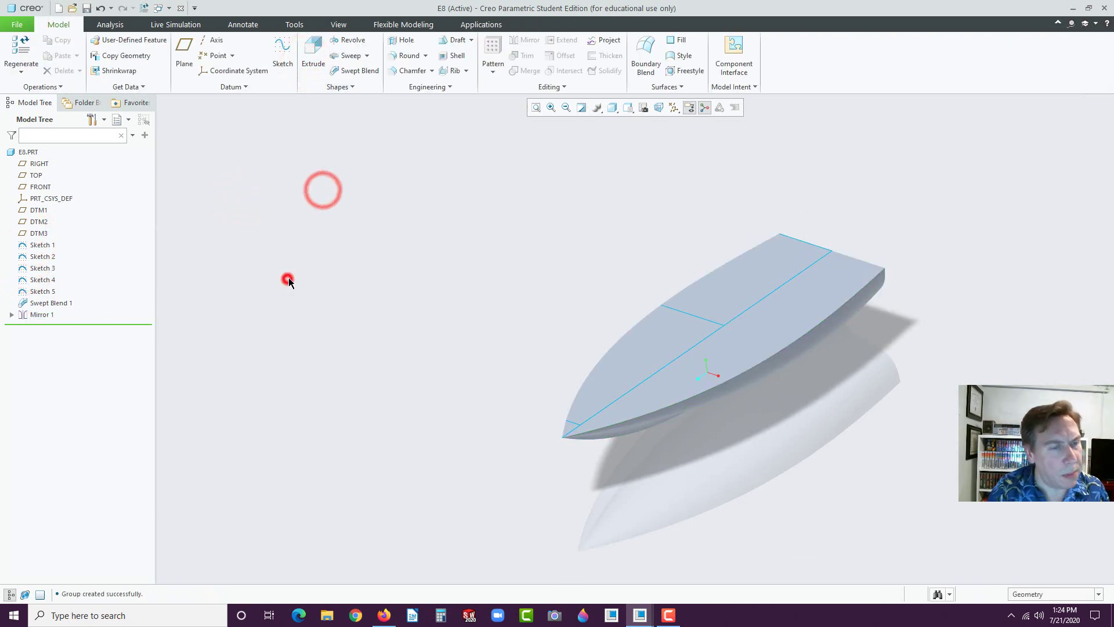
{"action": "left_click", "coordinate": [43, 244]}
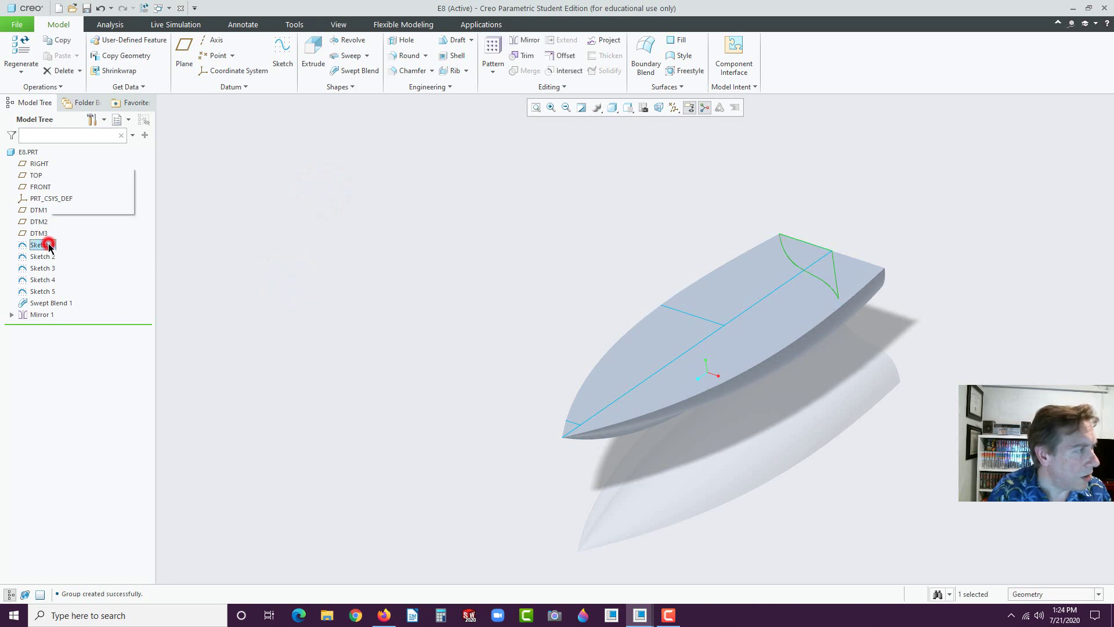
{"action": "left_click", "coordinate": [38, 292], "text": "shift"}
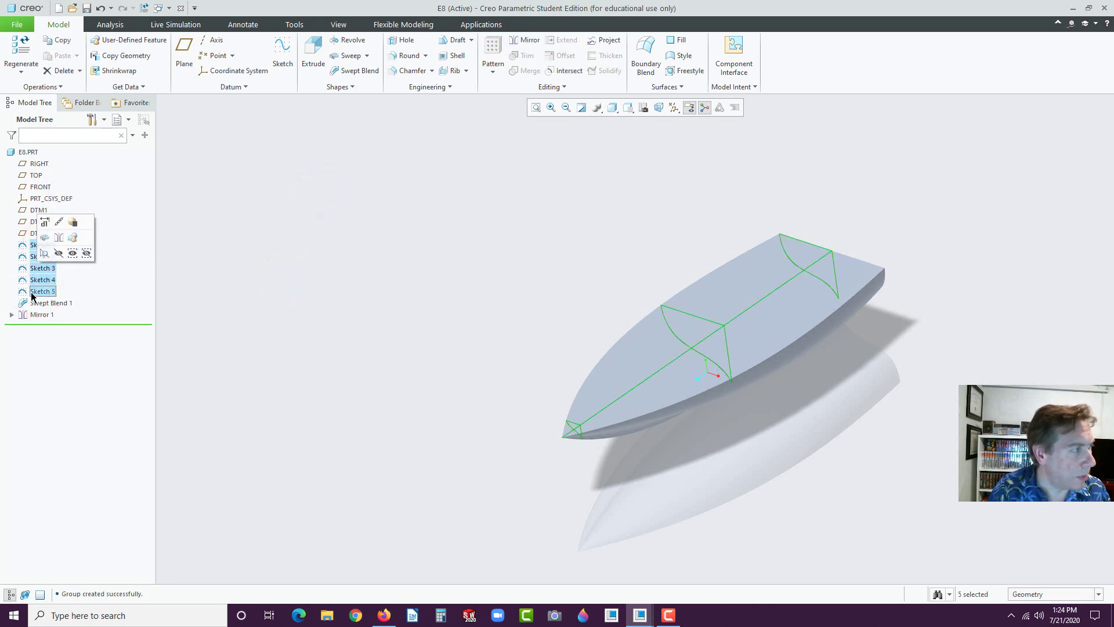
{"action": "left_click", "coordinate": [59, 254]}
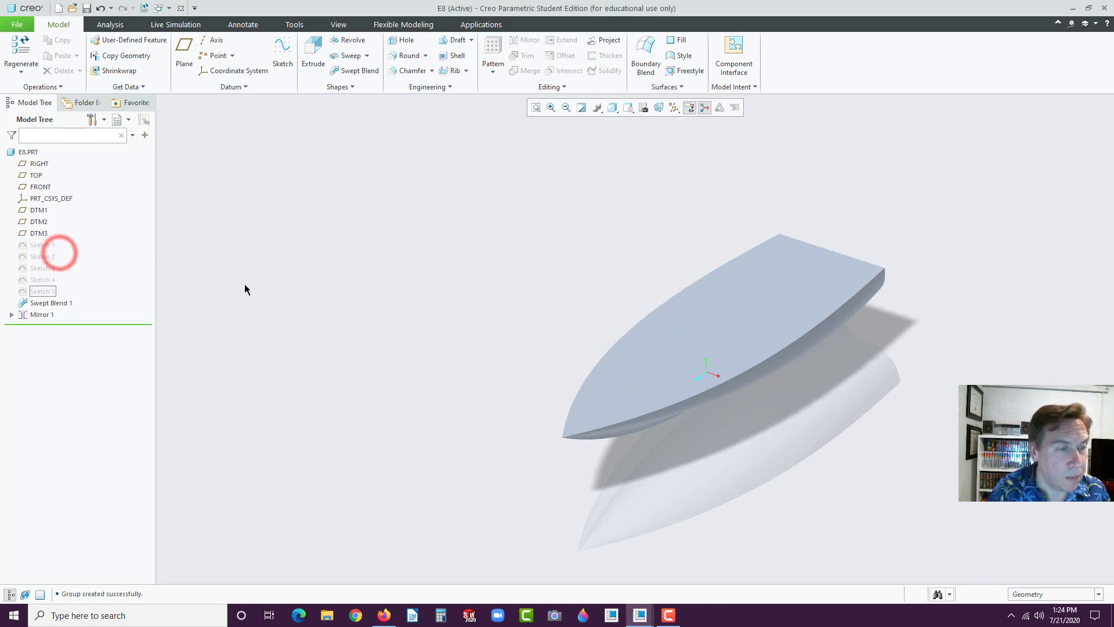
{"action": "left_click", "coordinate": [316, 265]}
View the plain hull at an angle, switch to the detailed speedboat model PRT0001 to examine its deck and cockpit, and return to E8.
{"action": "middle_click_drag", "start_coordinate": [637, 316], "coordinate": [611, 214]}
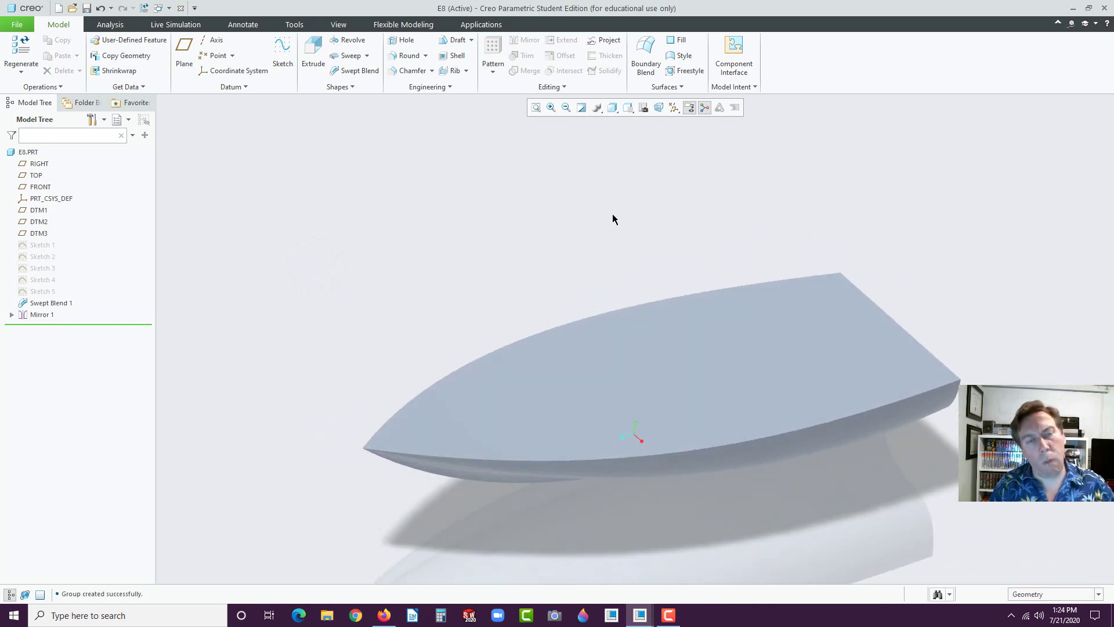
{"action": "mouse_move", "coordinate": [662, 242]}
{"action": "middle_mouse_down"}
{"action": "mouse_move", "coordinate": [639, 224]}
{"action": "mouse_move", "coordinate": [665, 244]}
{"action": "middle_mouse_up"}
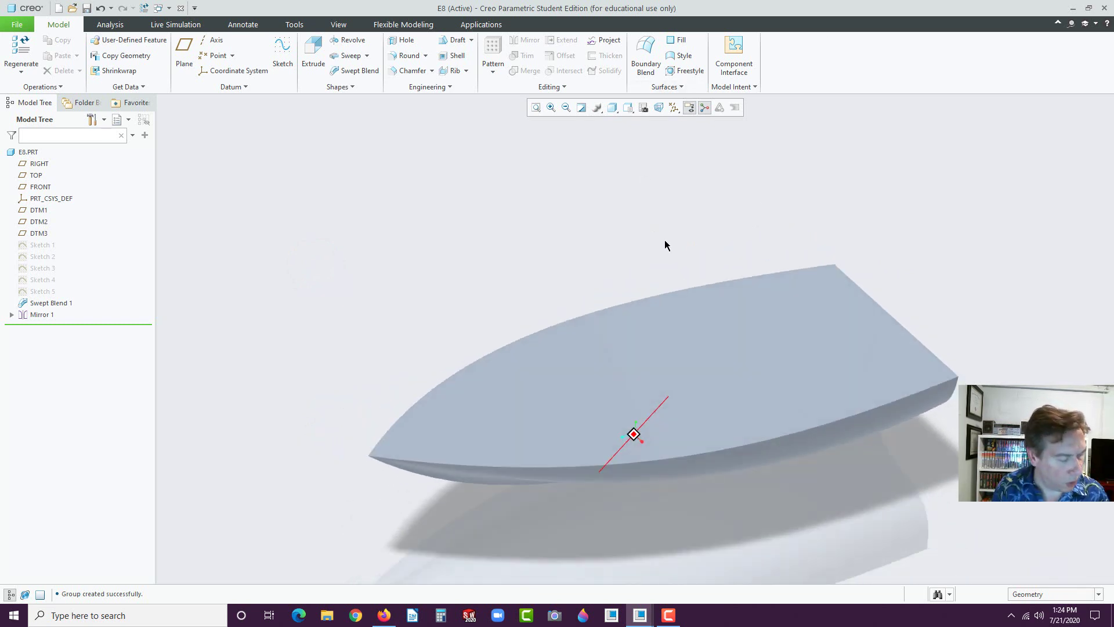
{"action": "left_click", "coordinate": [640, 610]}
{"action": "left_click", "coordinate": [691, 577]}
{"action": "mouse_move", "coordinate": [736, 490]}
{"action": "middle_mouse_down"}
{"action": "mouse_move", "coordinate": [726, 436]}
{"action": "mouse_move", "coordinate": [728, 484]}
{"action": "mouse_move", "coordinate": [797, 450]}
{"action": "middle_mouse_up"}
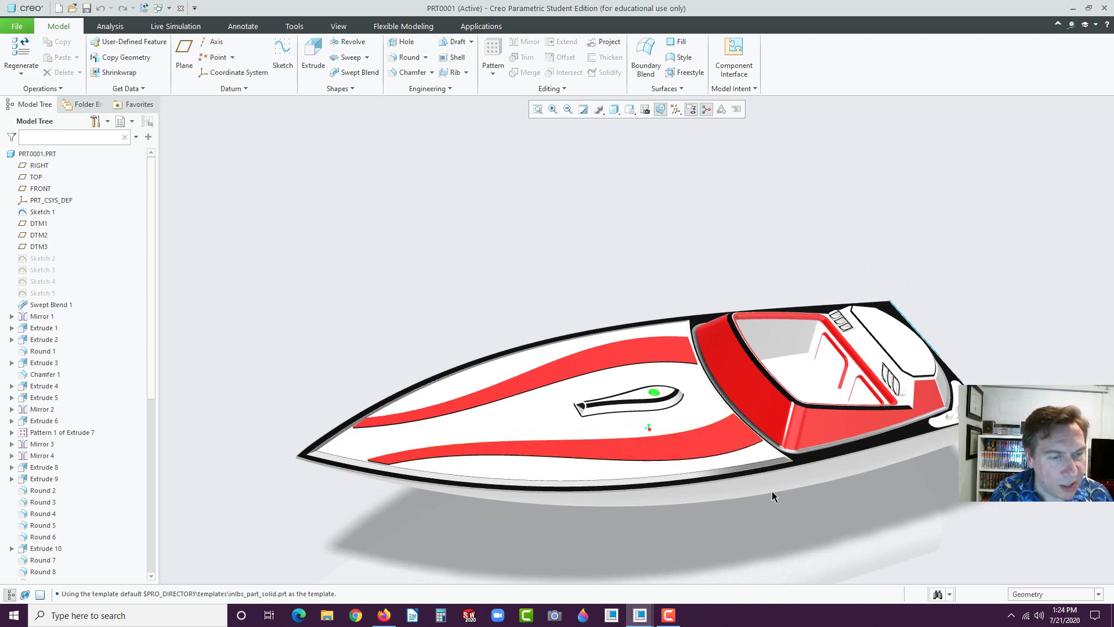
{"action": "middle_click_drag", "start_coordinate": [772, 491], "coordinate": [788, 493]}
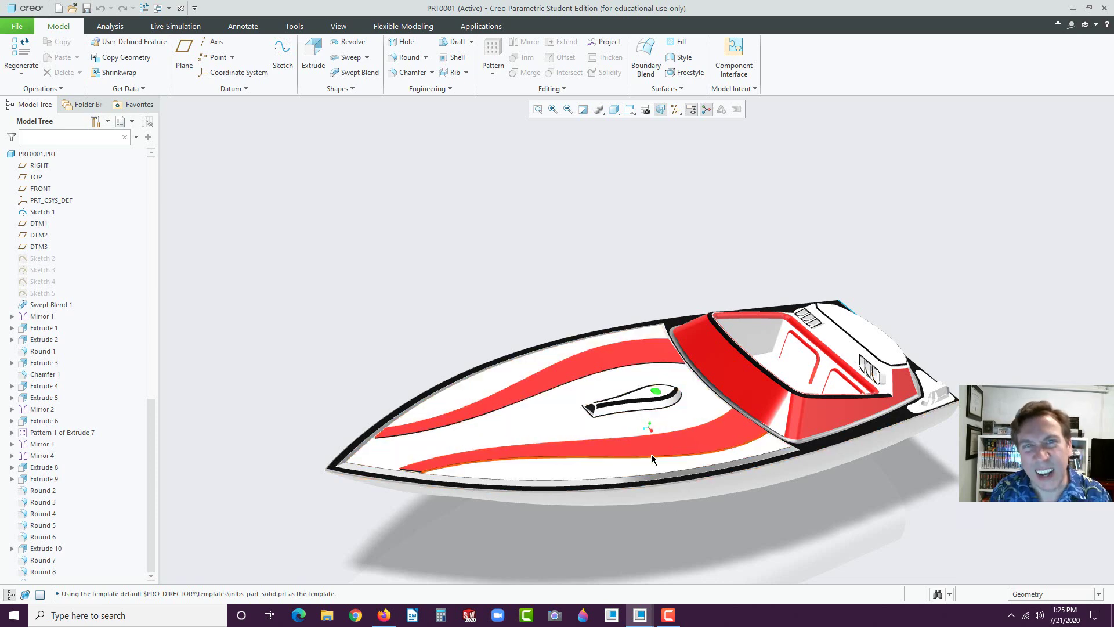
{"action": "left_click", "coordinate": [640, 615]}
{"action": "left_click", "coordinate": [818, 570]}
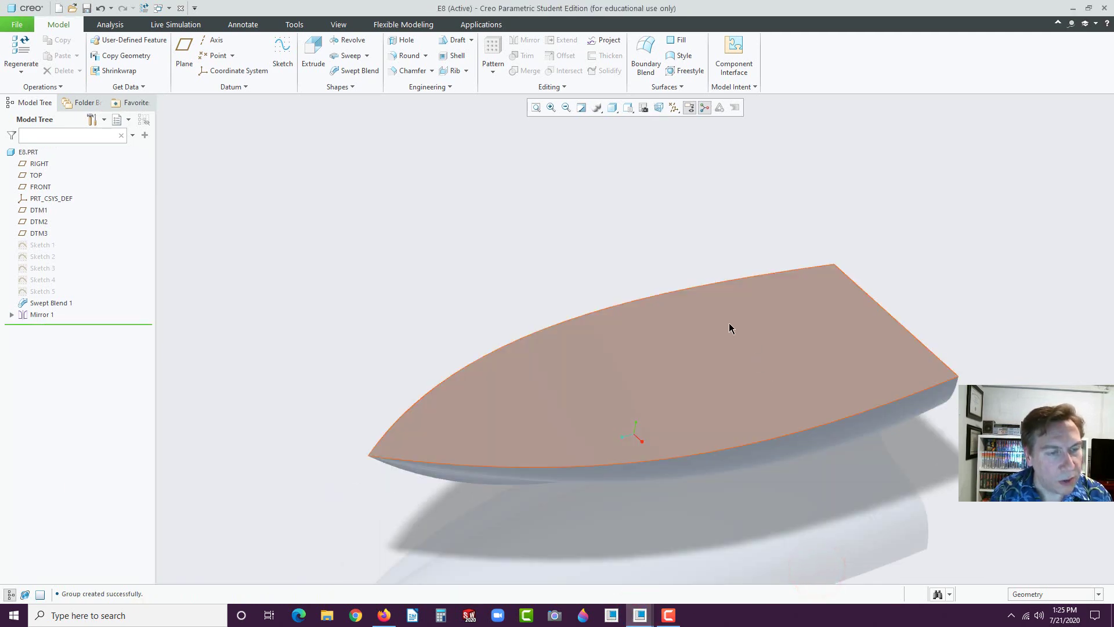
Select datum plane DTM1 and turn on the display of datum planes.
{"action": "left_click", "coordinate": [34, 222]}
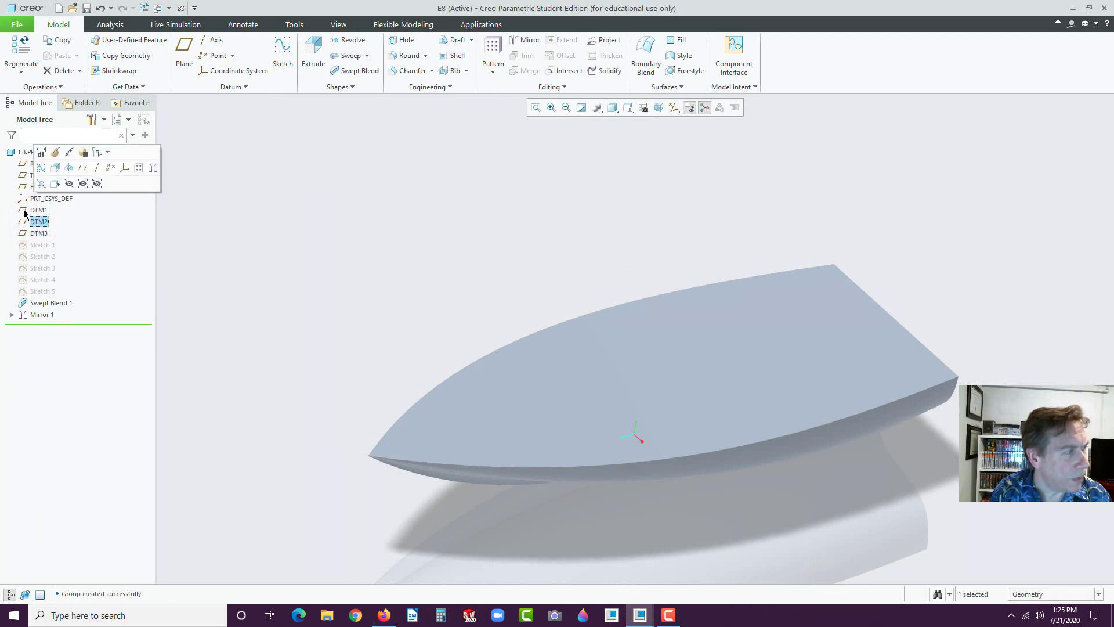
{"action": "left_click", "coordinate": [23, 211]}
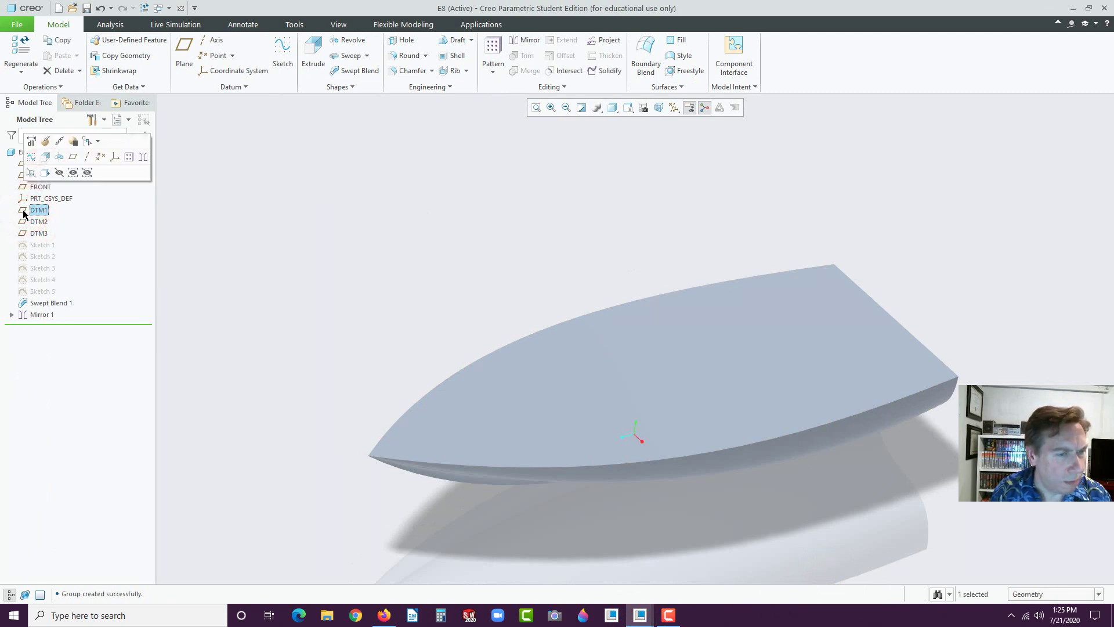
{"action": "left_click", "coordinate": [24, 212]}
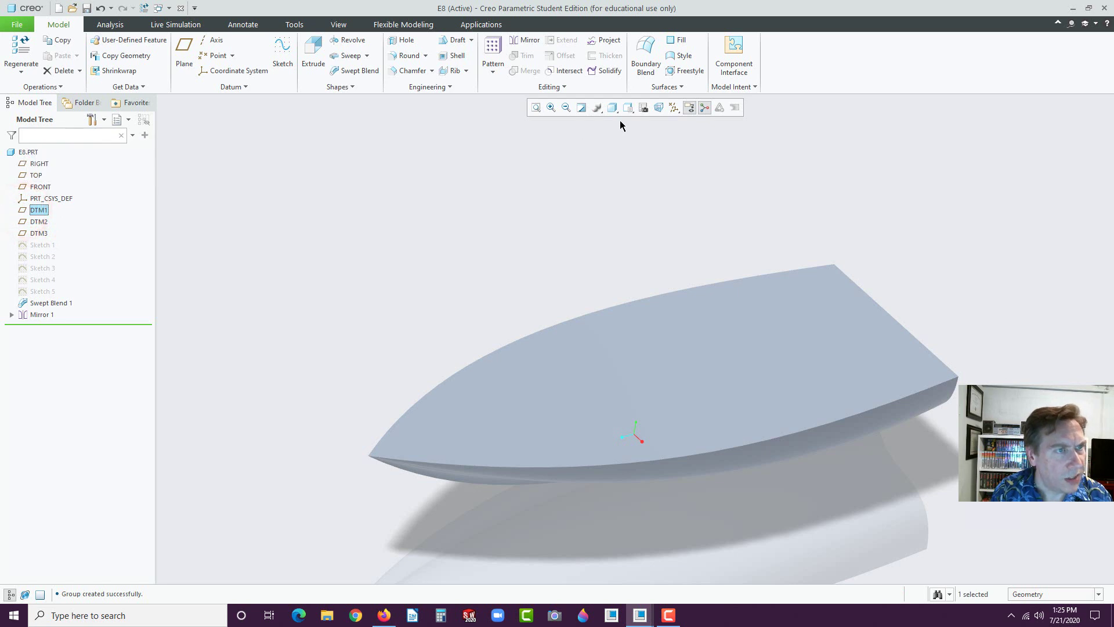
{"action": "left_click", "coordinate": [674, 107]}
{"action": "left_click", "coordinate": [669, 171]}
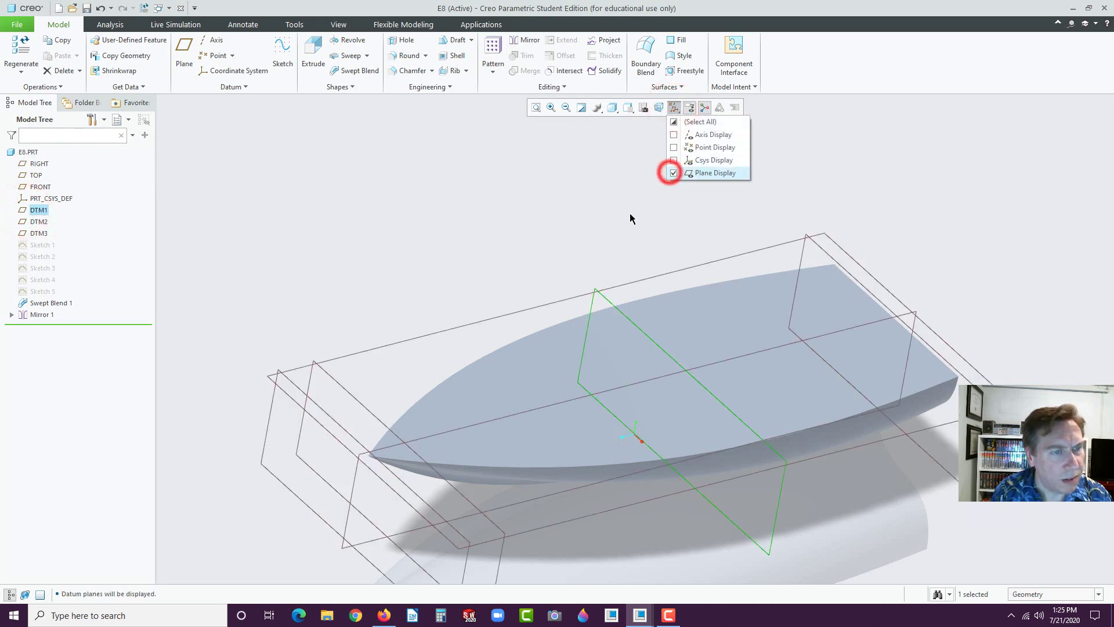
{"action": "left_click", "coordinate": [619, 223]}
Set the offset dimension of datum plane DTM1 to 8 and regenerate the part.
{"action": "double_click", "coordinate": [609, 300]}
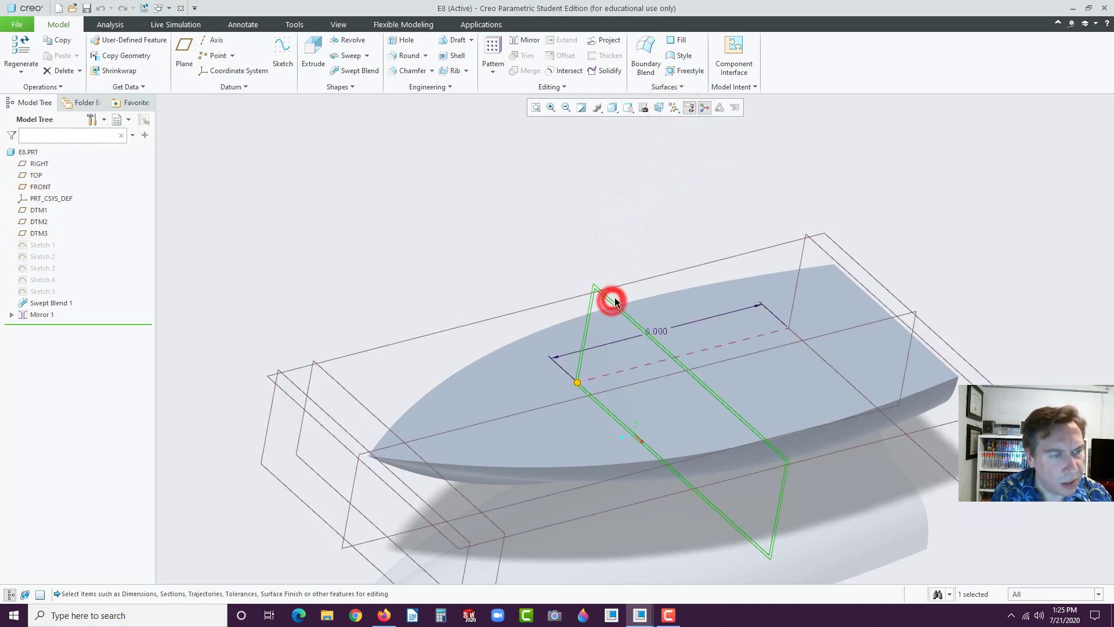
{"action": "double_click", "coordinate": [661, 330]}
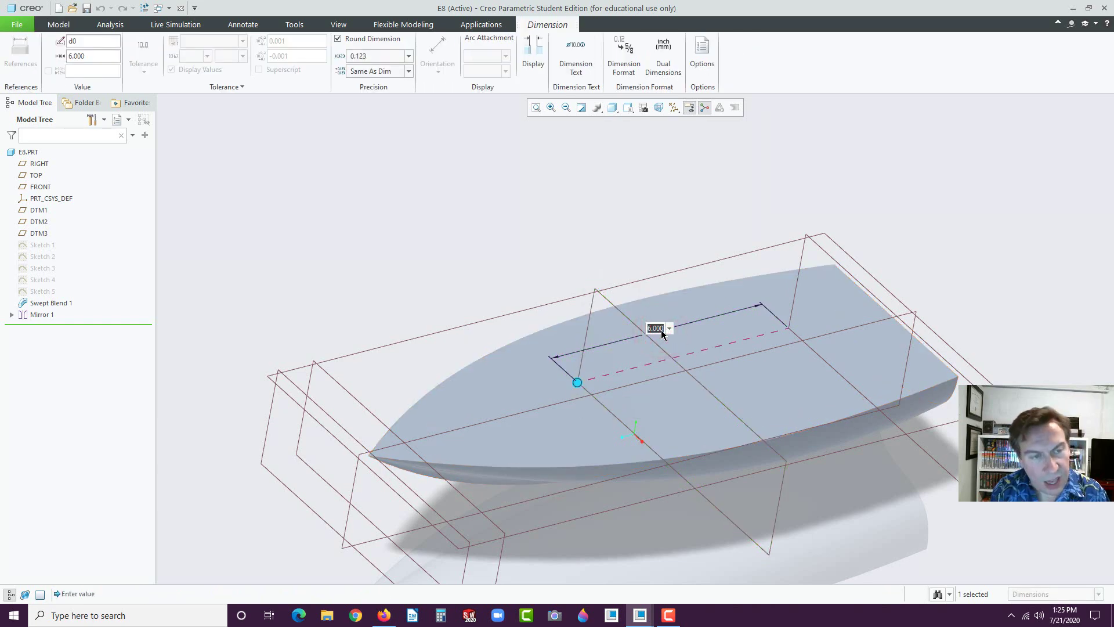
{"action": "type", "text": "8"}
{"action": "key", "text": "Return"}
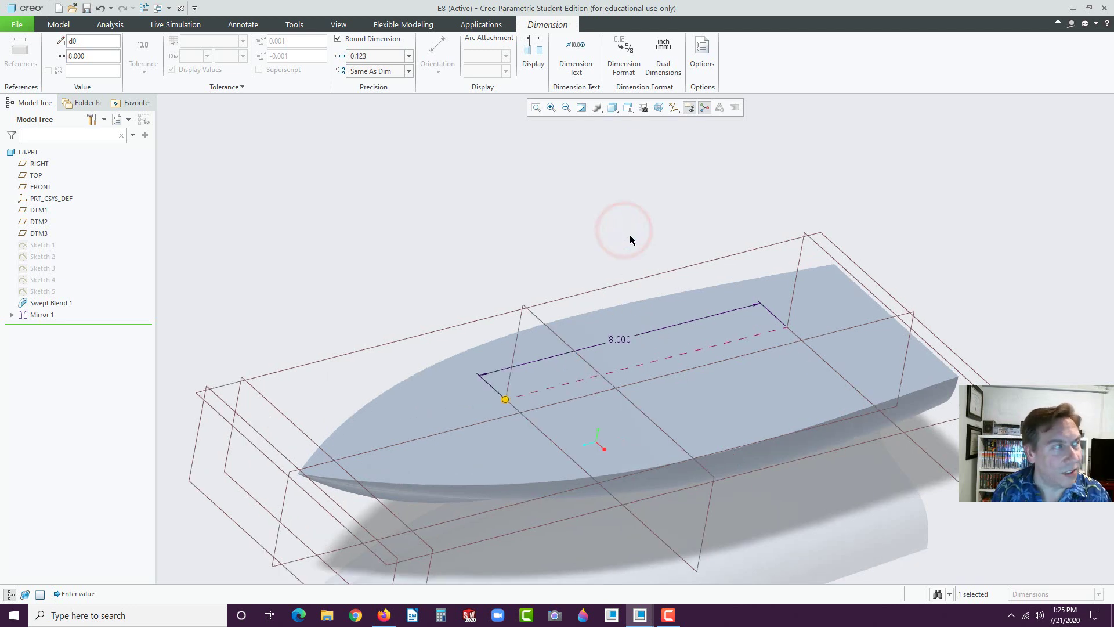
{"action": "left_click", "coordinate": [58, 24]}
{"action": "left_click", "coordinate": [21, 46]}
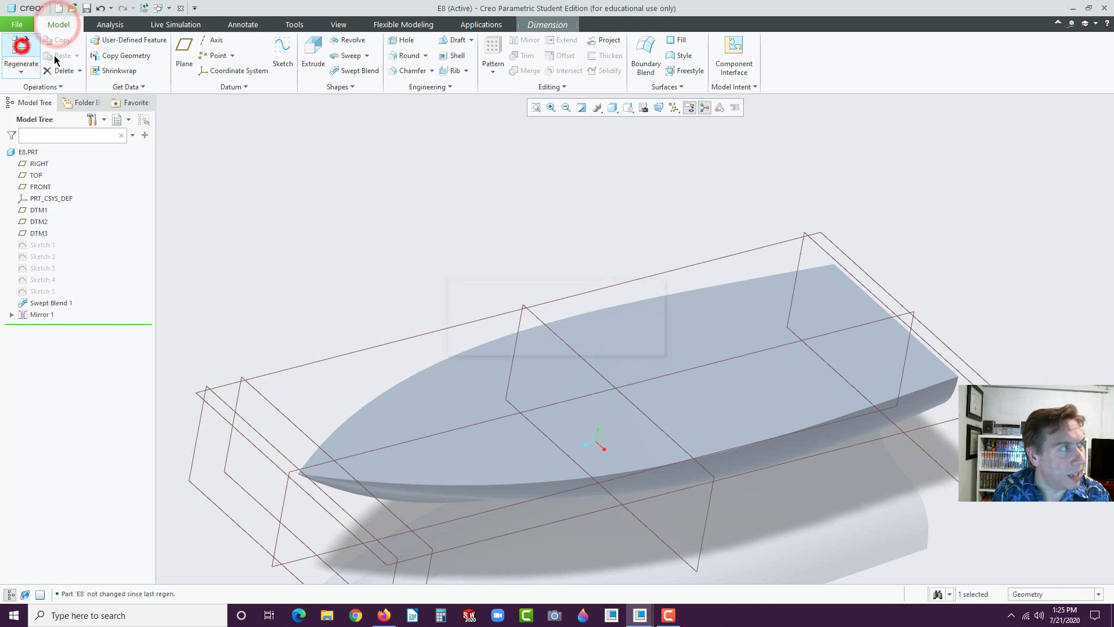
{"action": "left_click", "coordinate": [210, 176]}
Check the lengthened hull and turn off the display of datum planes.
{"action": "scroll", "coordinate": [472, 348], "scroll_direction": "up", "scroll_amount": 3}
{"action": "scroll", "coordinate": [487, 298], "scroll_direction": "down", "scroll_amount": 2}
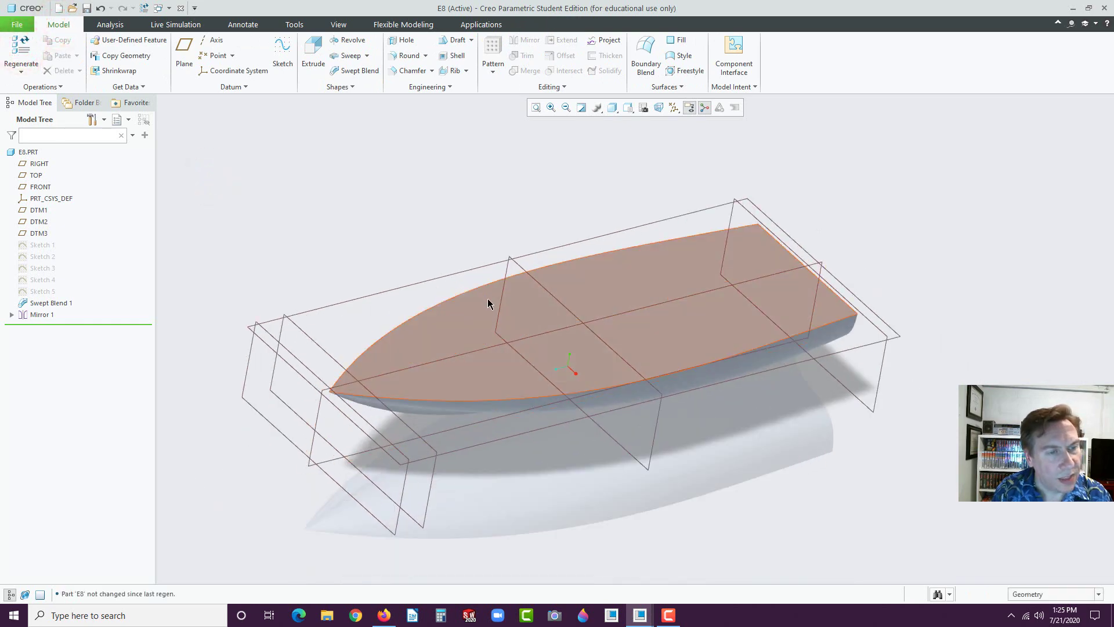
{"action": "mouse_move", "coordinate": [487, 298]}
{"action": "middle_mouse_down"}
{"action": "mouse_move", "coordinate": [478, 319]}
{"action": "mouse_move", "coordinate": [485, 298]}
{"action": "middle_mouse_up"}
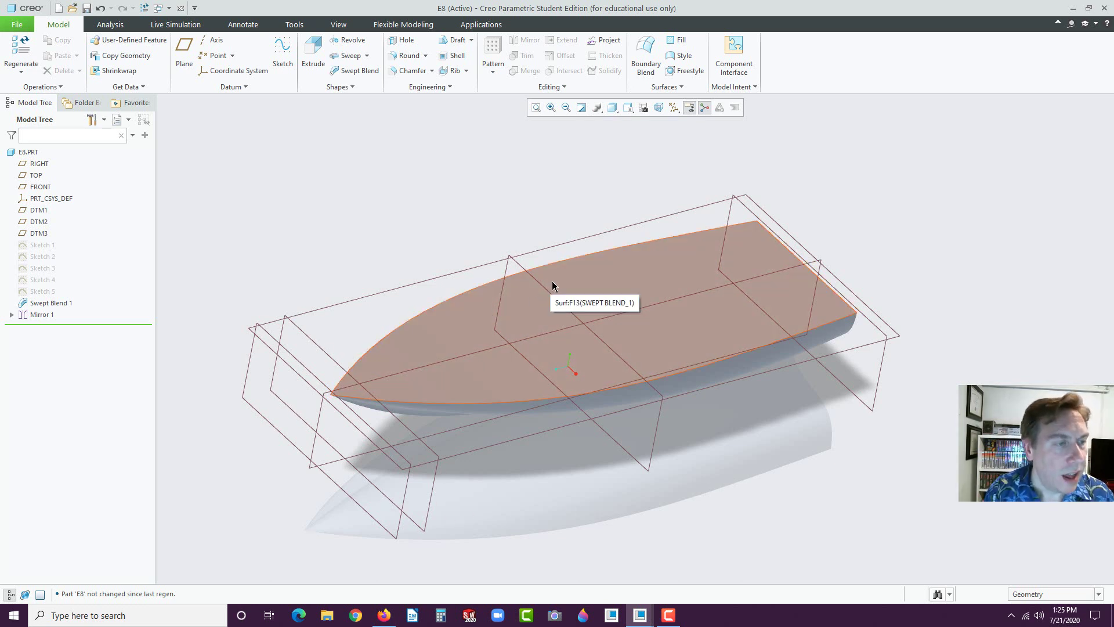
{"action": "left_click", "coordinate": [673, 108]}
{"action": "left_click", "coordinate": [673, 172]}
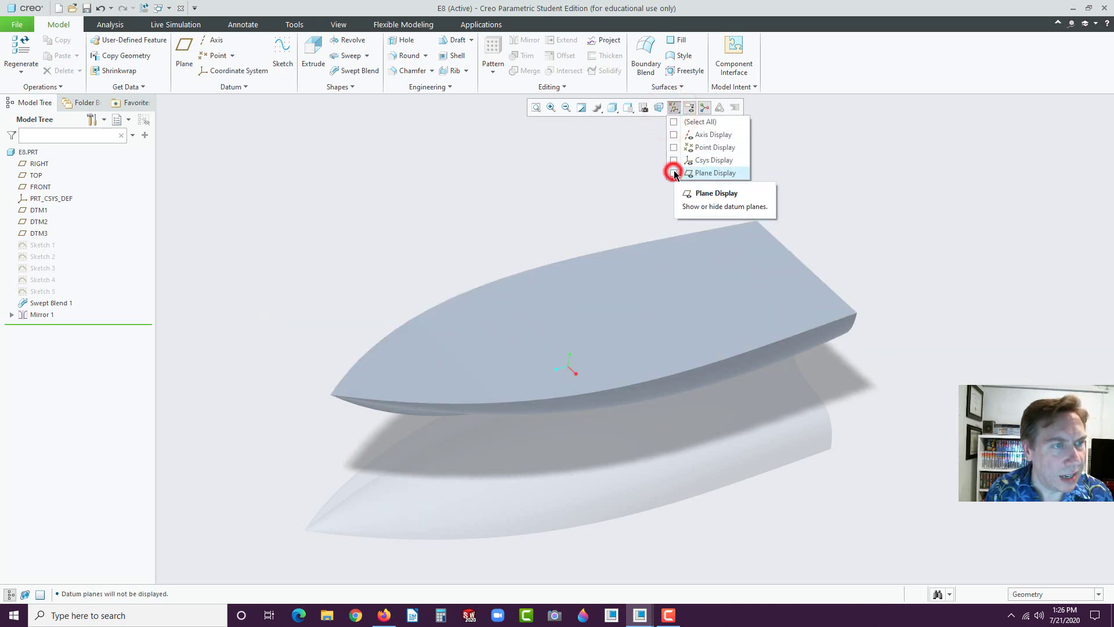
Start an Extrude sketch on the hull's flat deck face and add a horizontal centreline along the boat's middle axis.
{"action": "middle_click_drag", "start_coordinate": [621, 286], "coordinate": [639, 235]}
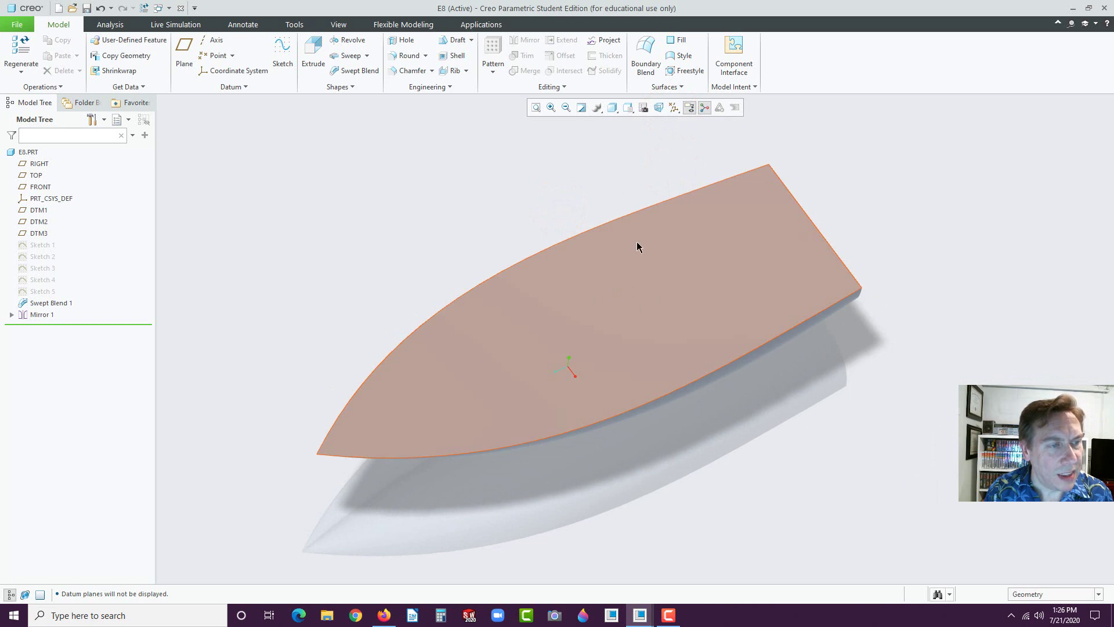
{"action": "left_click", "coordinate": [625, 283]}
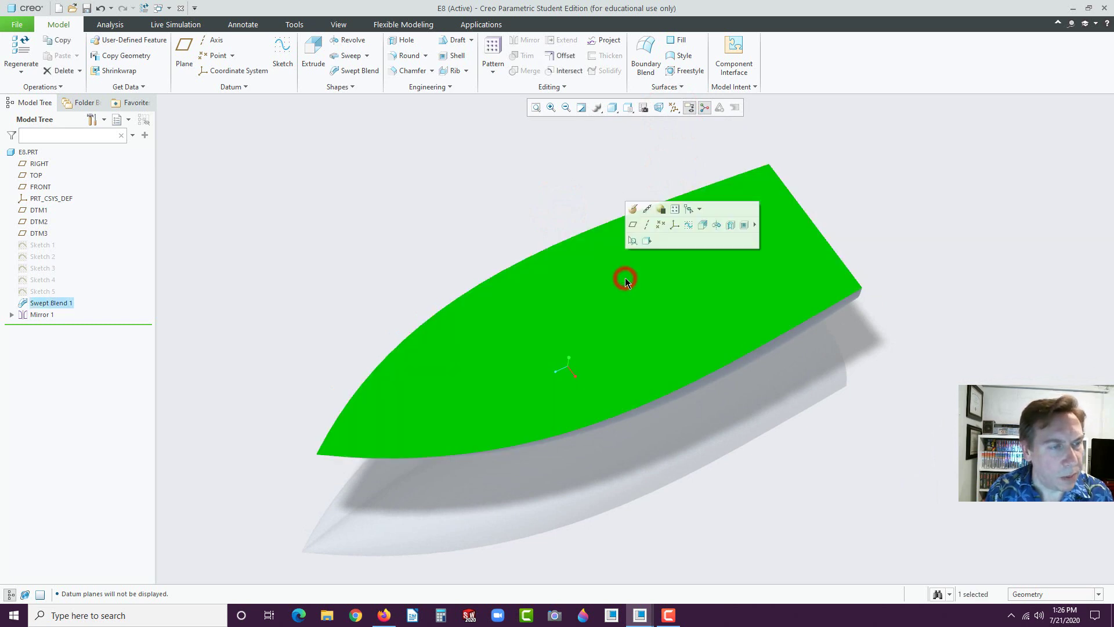
{"action": "left_click", "coordinate": [701, 226]}
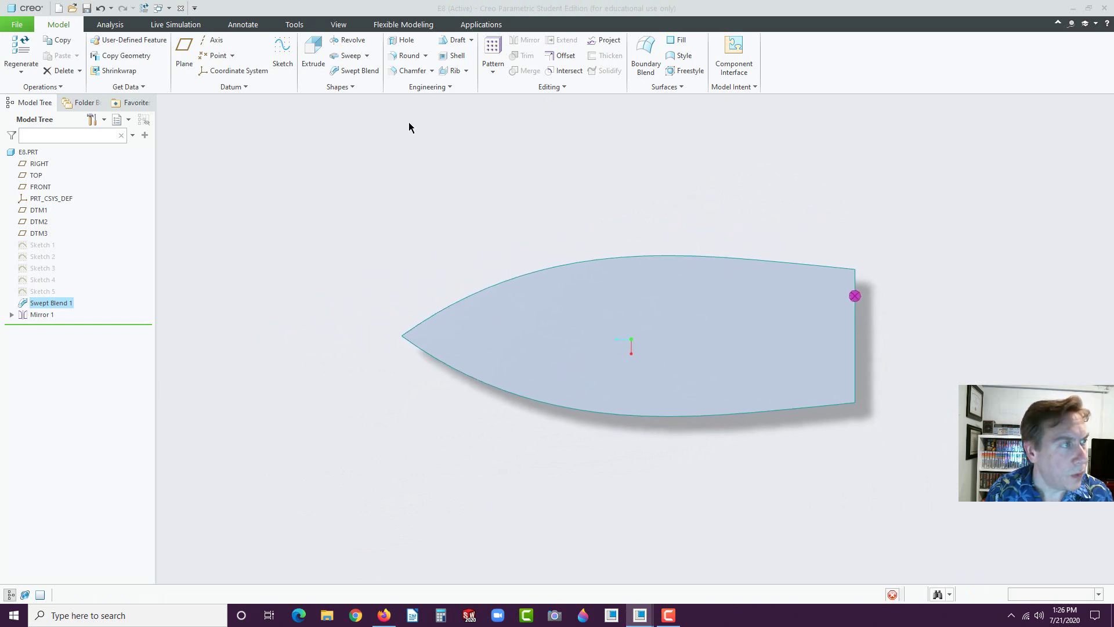
{"action": "left_click", "coordinate": [480, 41]}
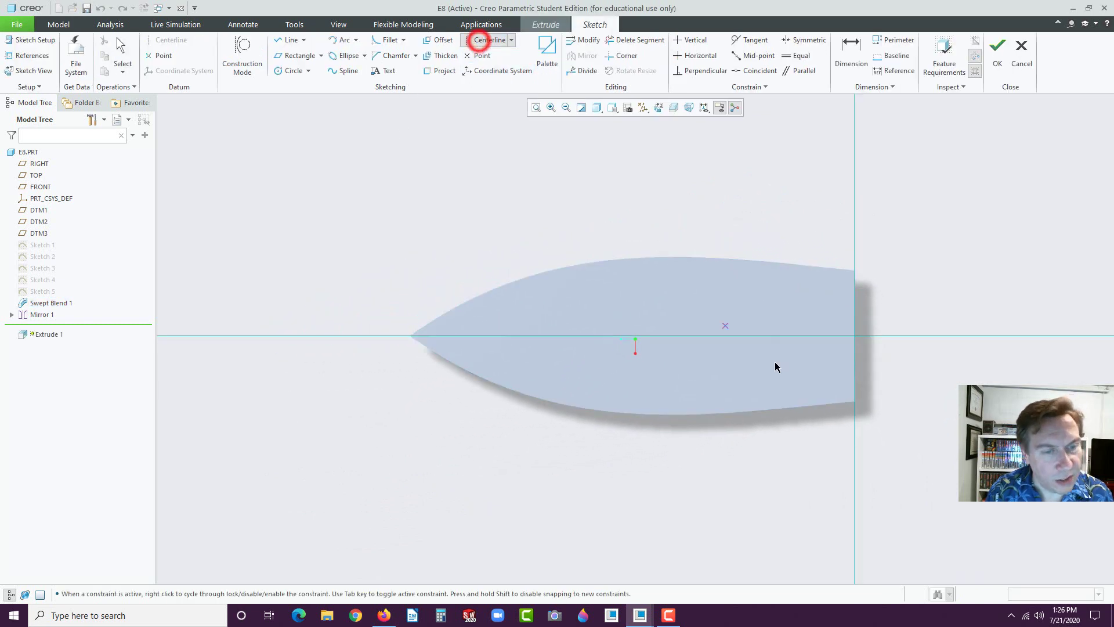
{"action": "left_click", "coordinate": [855, 339]}
{"action": "left_click", "coordinate": [721, 336]}
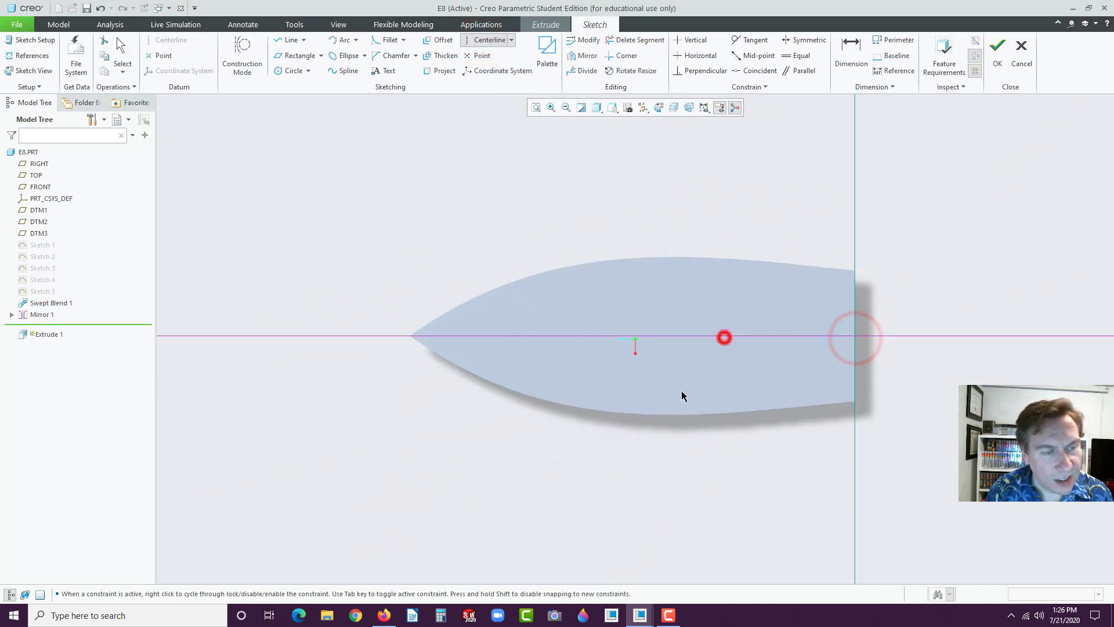
{"action": "middle_click", "coordinate": [695, 435]}
Sketch a Center and Ends arc of about 6.06 radius across the deck, centred on the centreline about 0.47 from the stern.
{"action": "scroll", "coordinate": [848, 355], "scroll_direction": "down", "scroll_amount": 3}
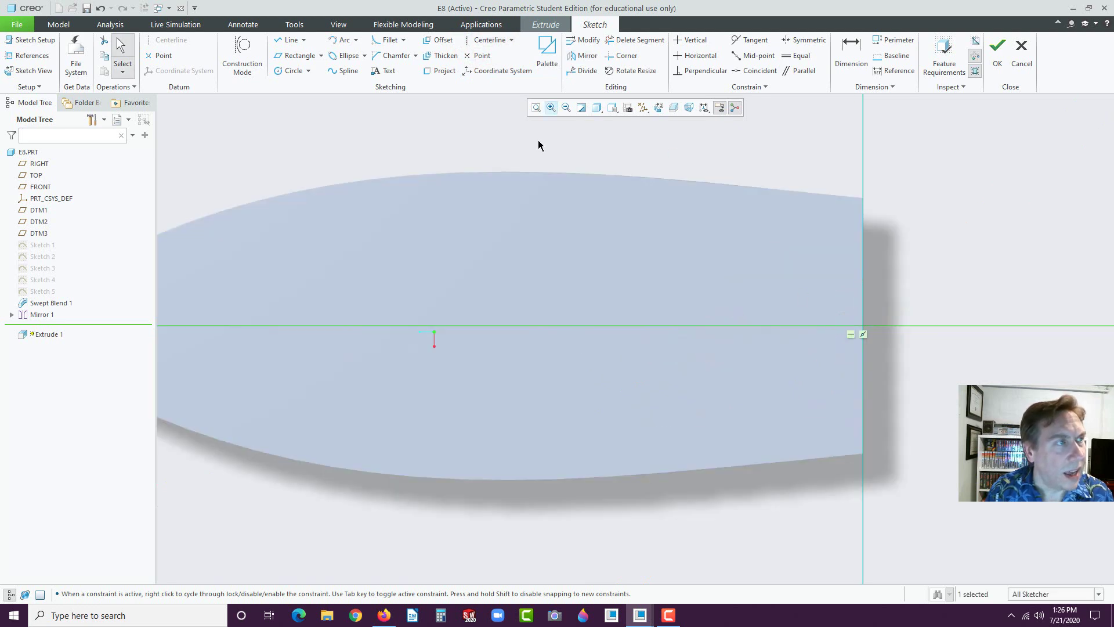
{"action": "scroll", "coordinate": [528, 147], "scroll_direction": "up", "scroll_amount": 2}
{"action": "left_click", "coordinate": [356, 40]}
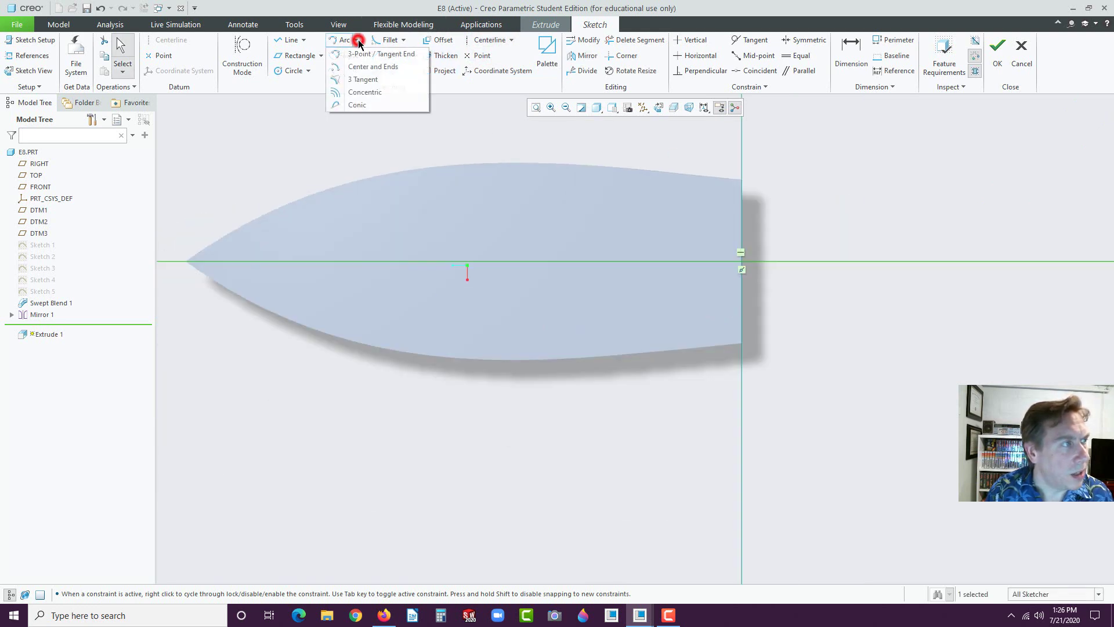
{"action": "left_click", "coordinate": [343, 68]}
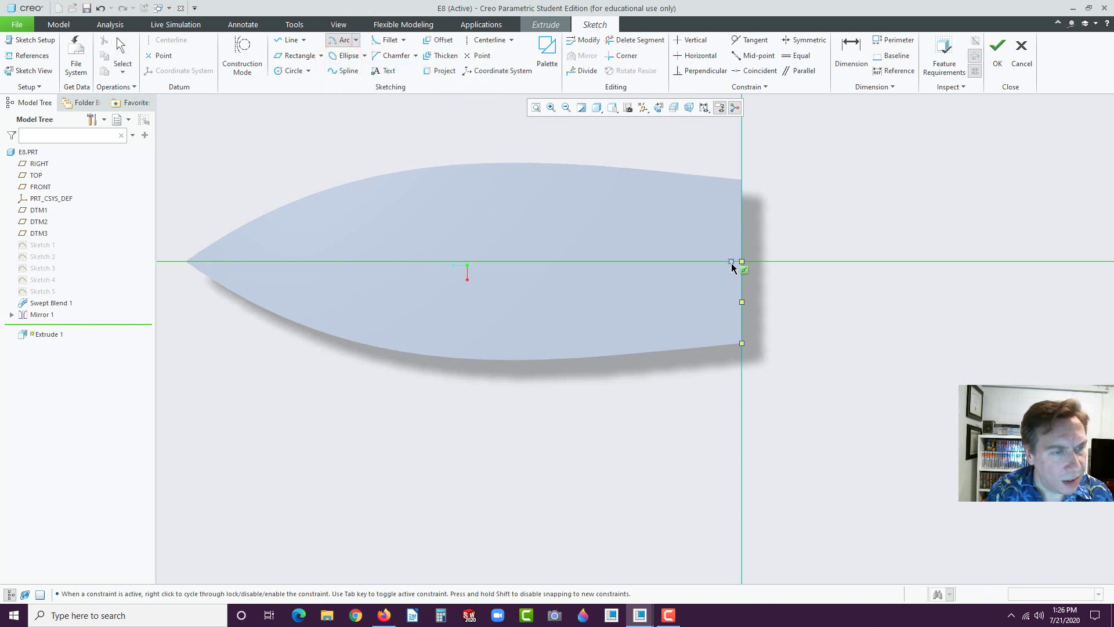
{"action": "left_click", "coordinate": [727, 261]}
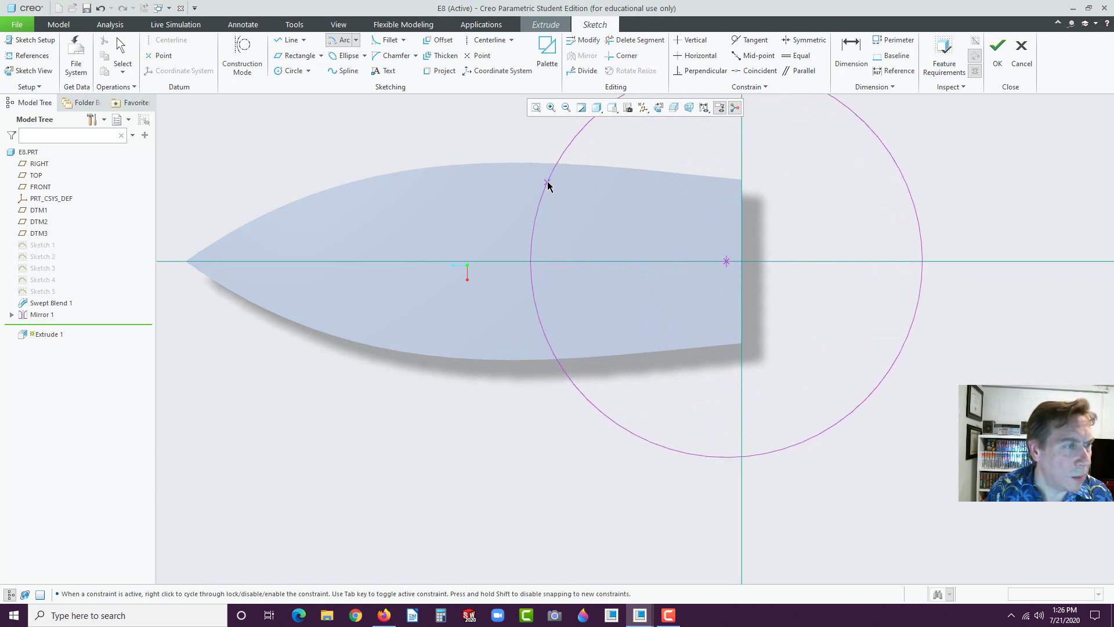
{"action": "left_click", "coordinate": [545, 181]}
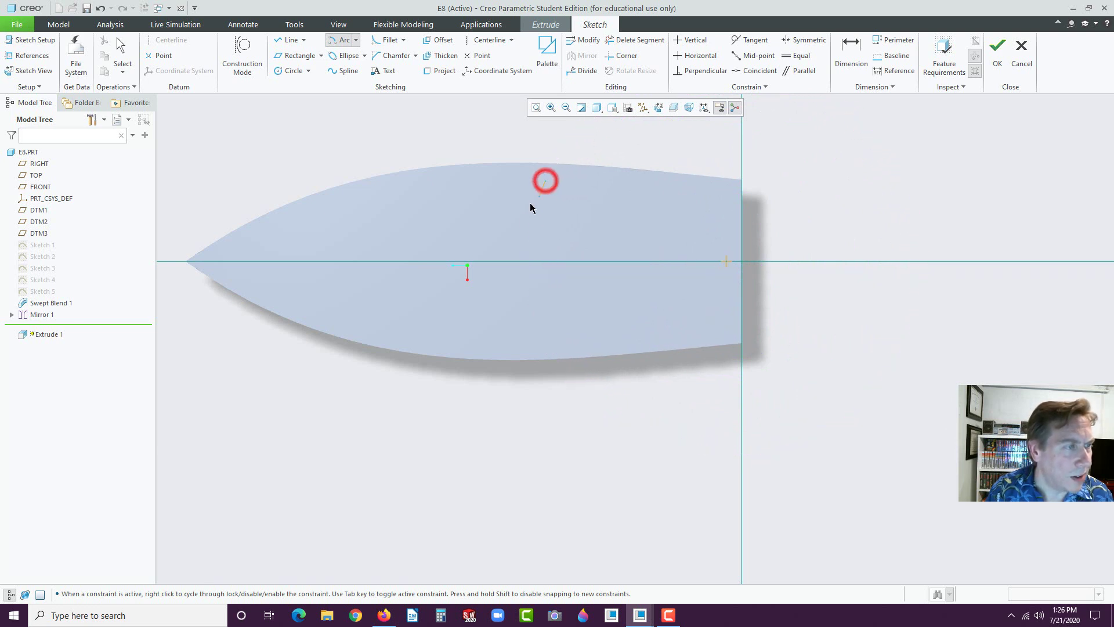
{"action": "left_click", "coordinate": [538, 325]}
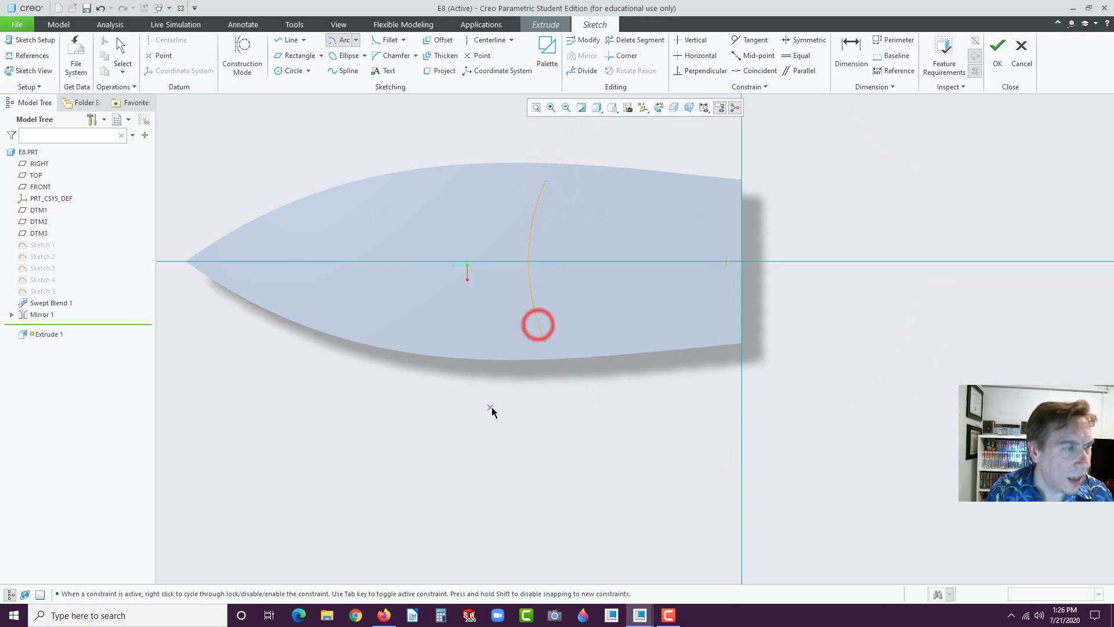
{"action": "scroll", "coordinate": [563, 385], "scroll_direction": "up", "scroll_amount": 1}
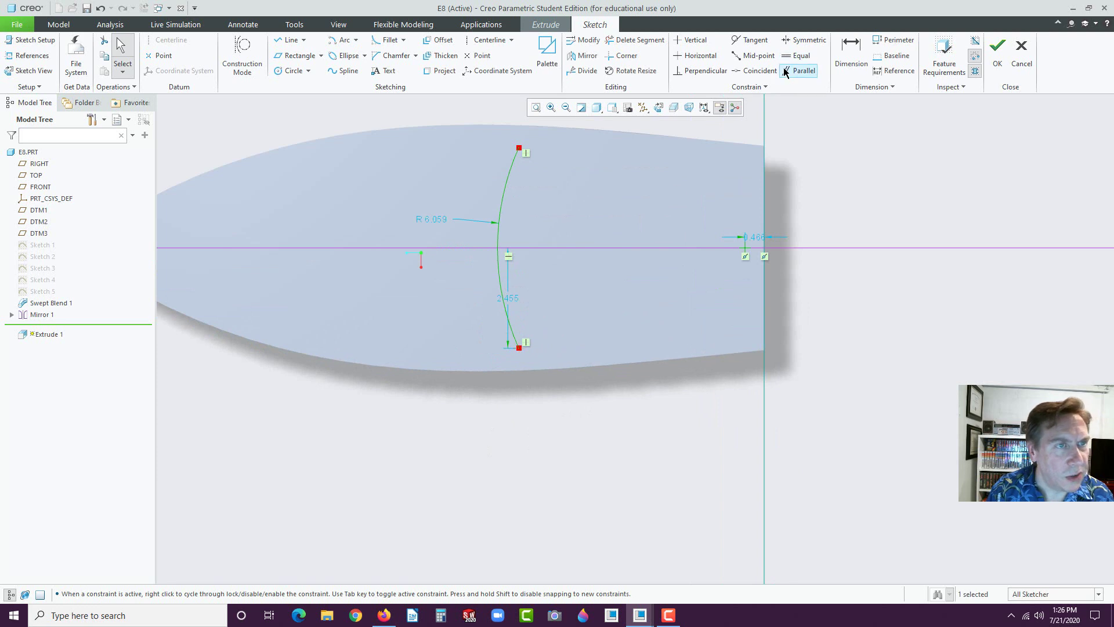
Try to constrain the arc's two endpoints as symmetric about the centreline.
{"action": "left_click", "coordinate": [785, 39]}
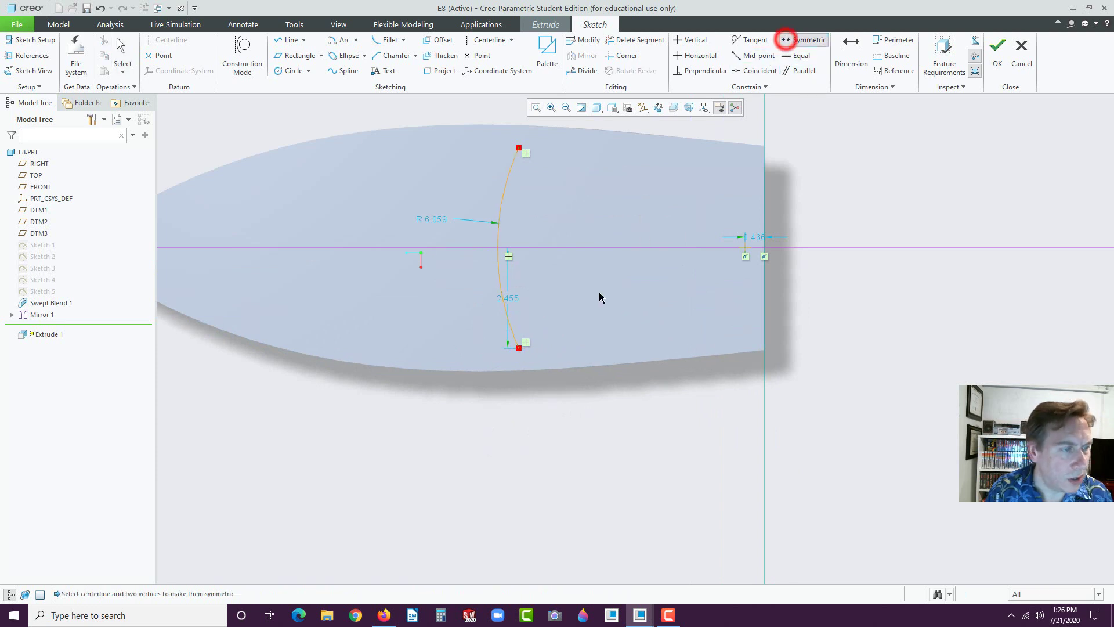
{"action": "left_click", "coordinate": [518, 347]}
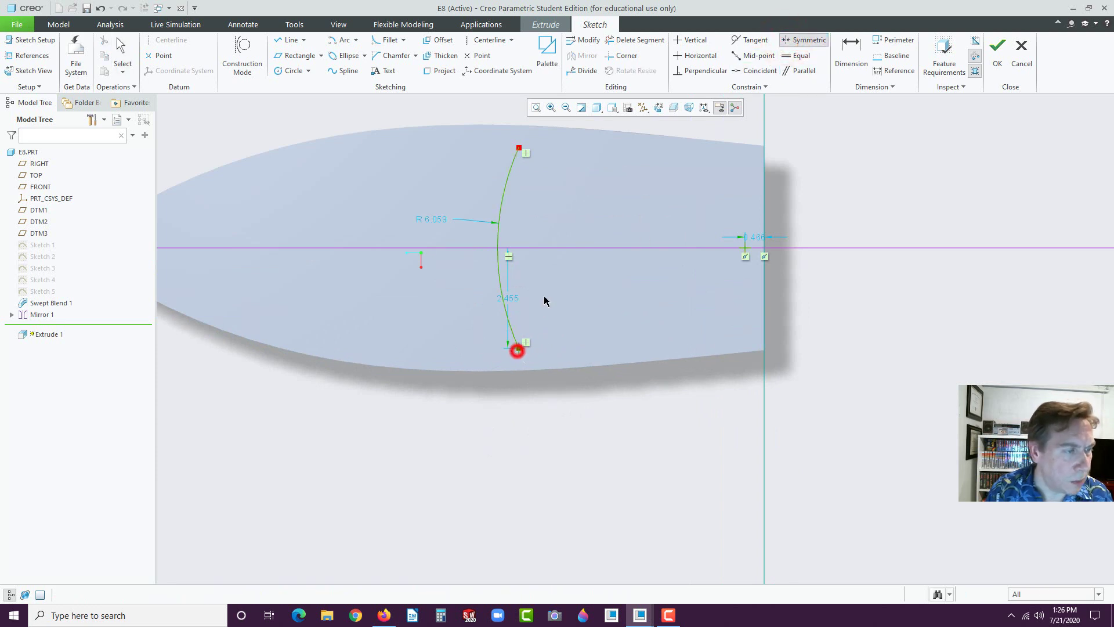
{"action": "left_click", "coordinate": [519, 149]}
{"action": "left_click", "coordinate": [538, 248]}
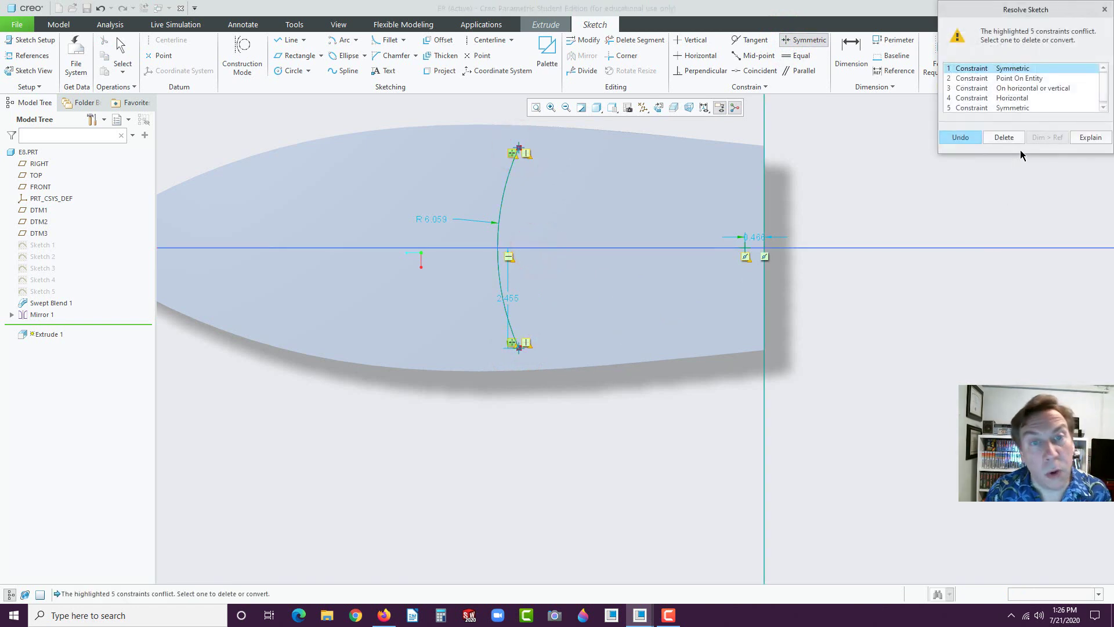
{"action": "left_click", "coordinate": [962, 138]}
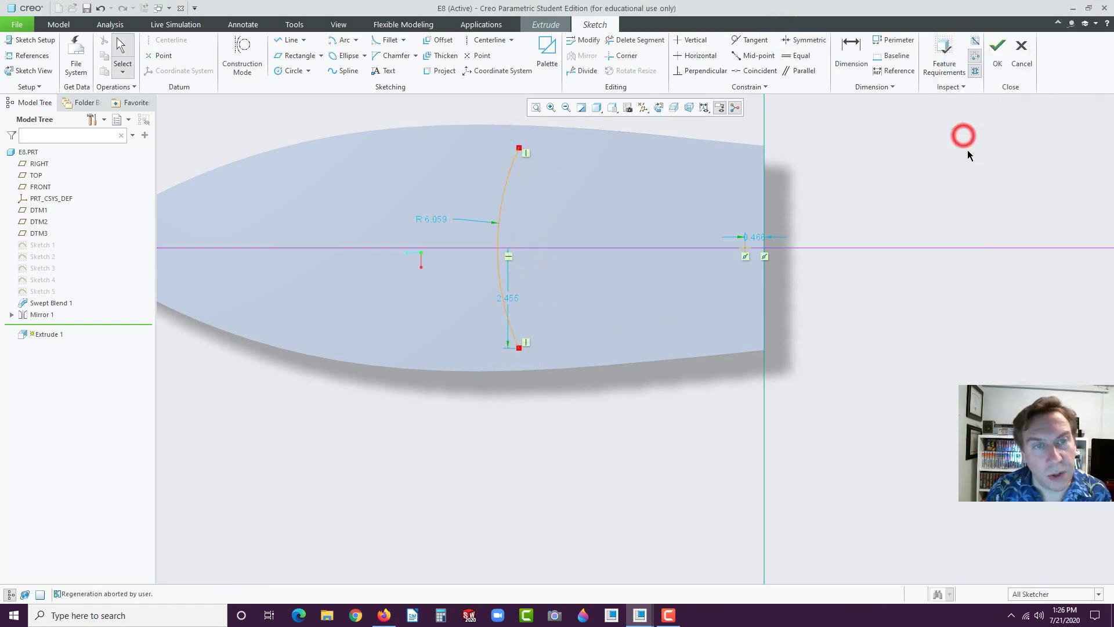
{"action": "left_click", "coordinate": [851, 188]}
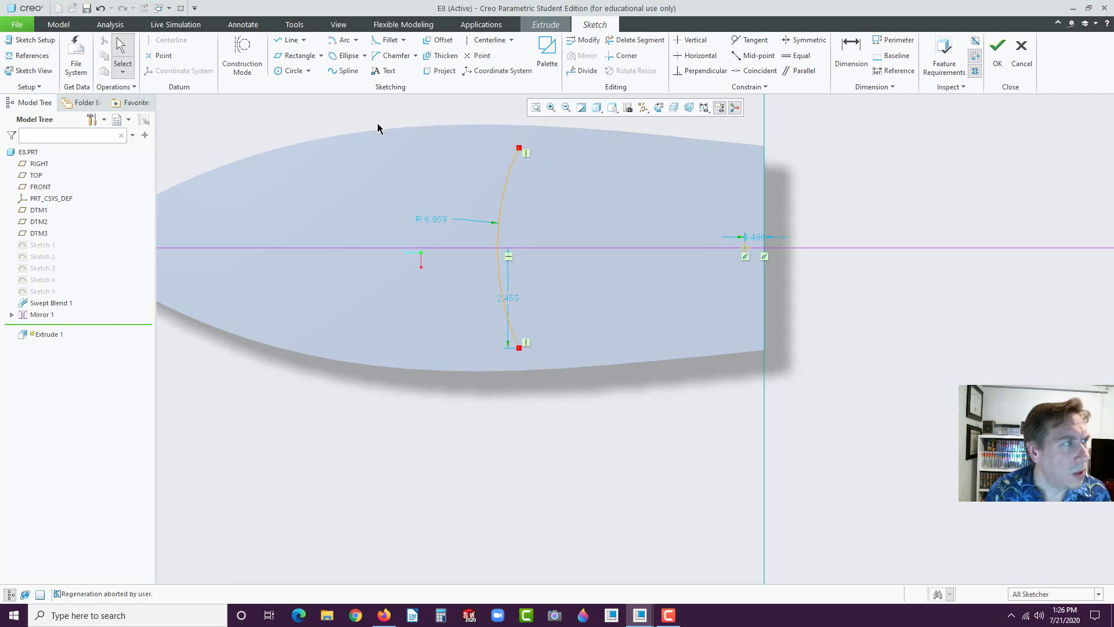
Sketch a gently curved 3-point arc from the cross arc's upper end along the deck edge, ending about 1.21 from the stern.
{"action": "left_click", "coordinate": [356, 39]}
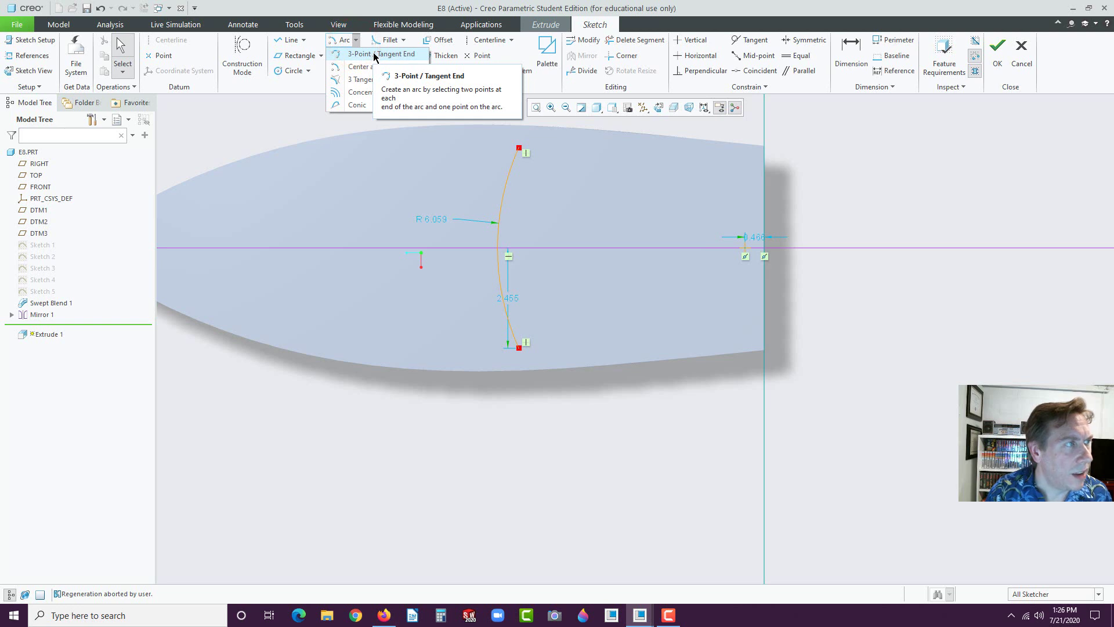
{"action": "left_click", "coordinate": [373, 53]}
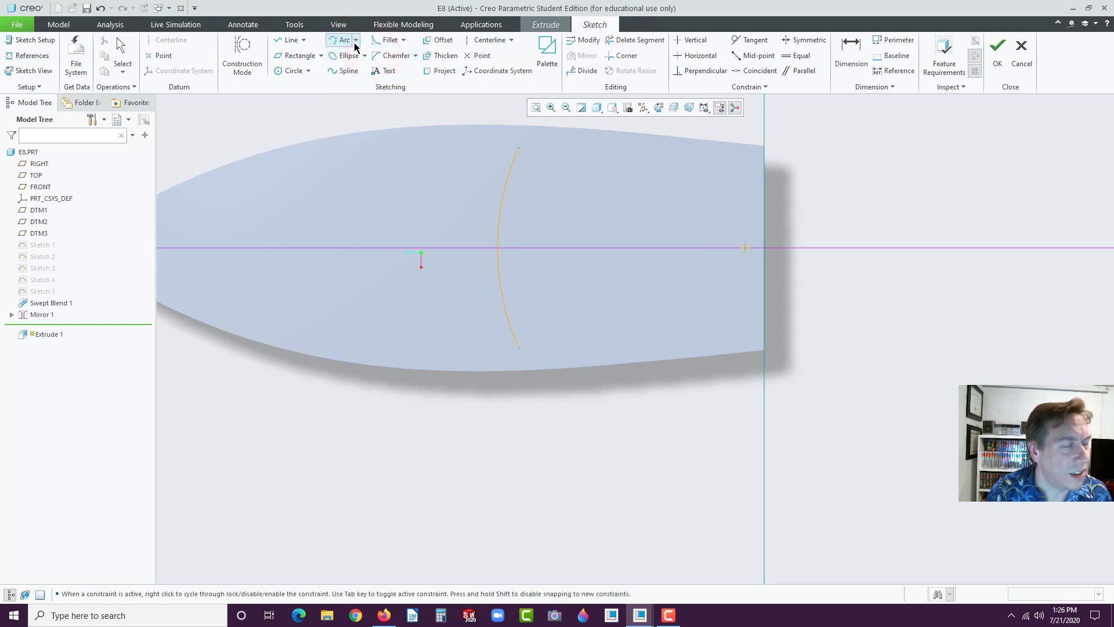
{"action": "left_click", "coordinate": [520, 148]}
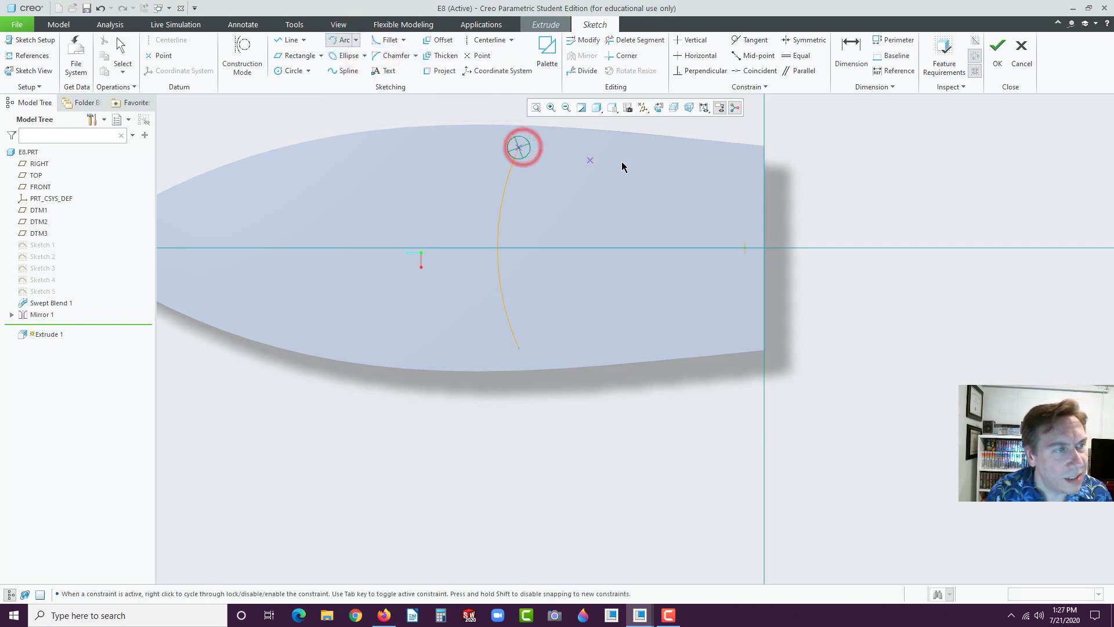
{"action": "left_click", "coordinate": [715, 167]}
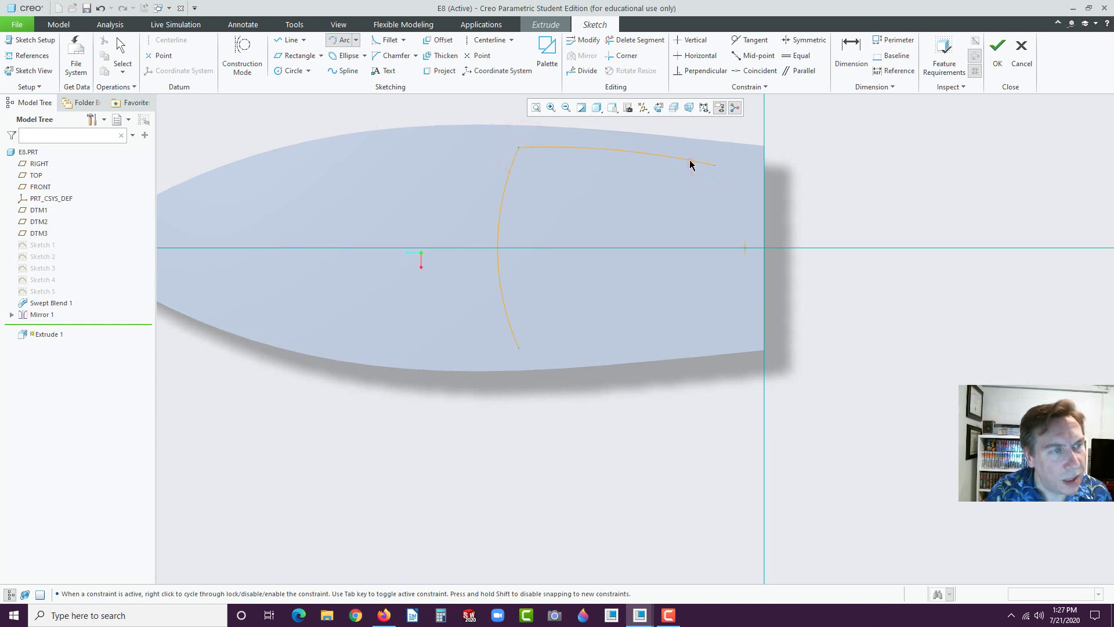
{"action": "left_click", "coordinate": [689, 162]}
{"action": "middle_click", "coordinate": [726, 207]}
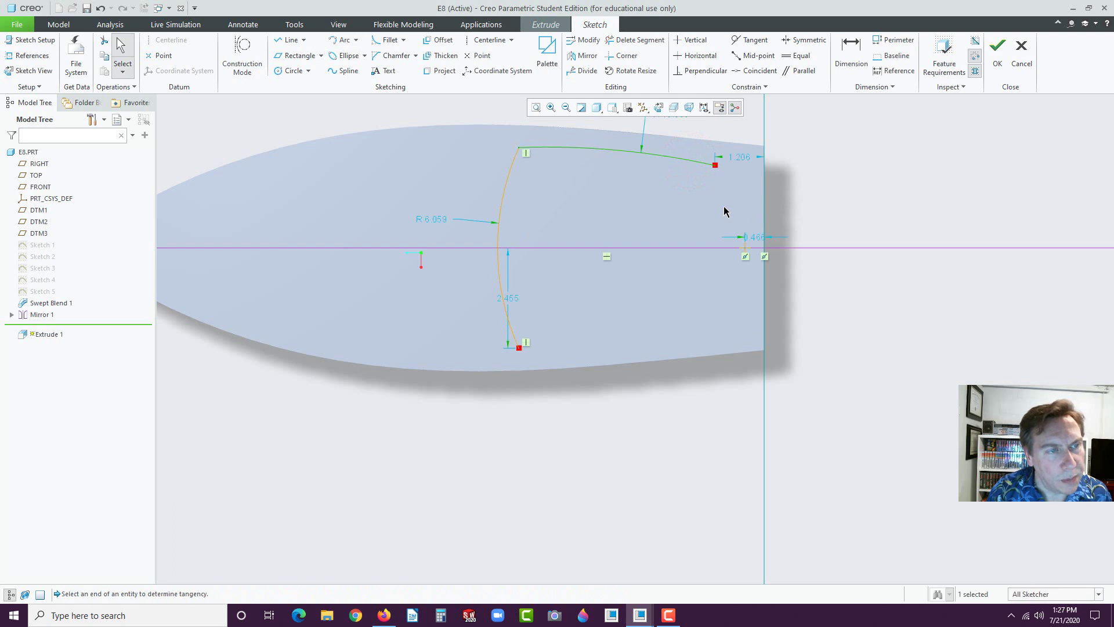
Mirror the upper side arc about the horizontal centreline to form the opposite side of the deck profile.
{"action": "left_click", "coordinate": [665, 159]}
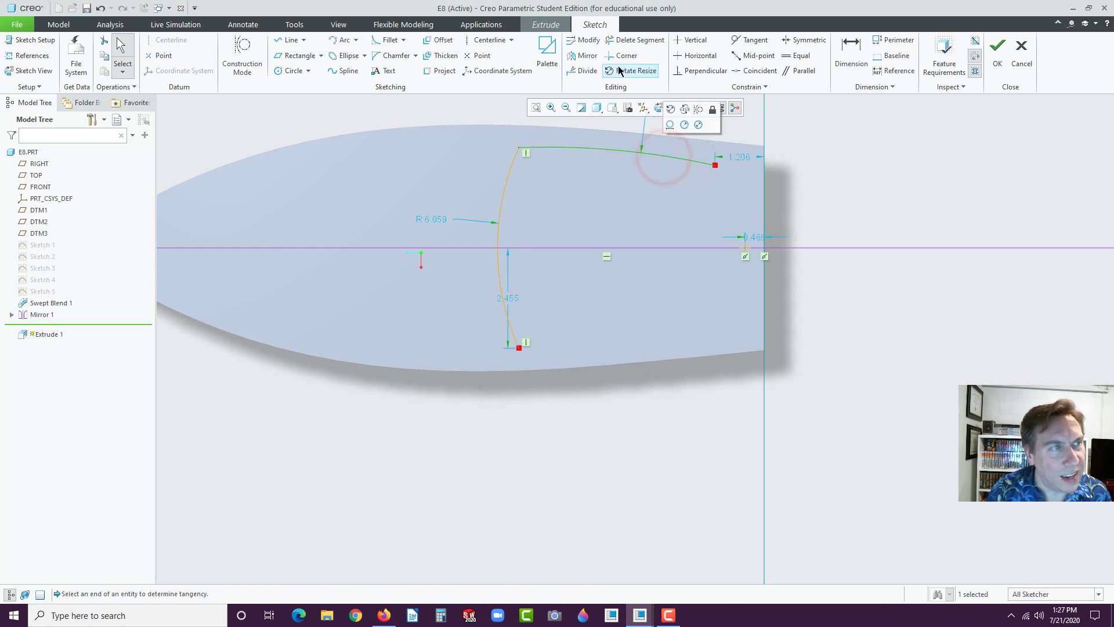
{"action": "left_click", "coordinate": [583, 56]}
{"action": "left_click", "coordinate": [617, 248]}
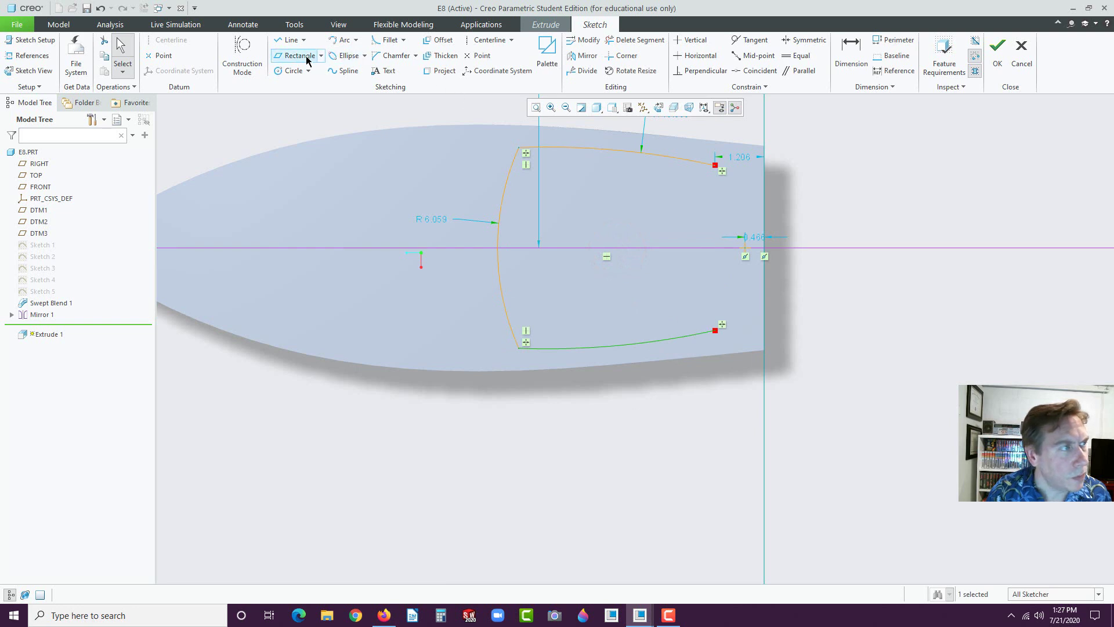
Close the cabin profile at the stern end with an arc of about 4.27 radius joining the two open side curves.
{"action": "left_click", "coordinate": [340, 40]}
{"action": "left_click", "coordinate": [716, 166]}
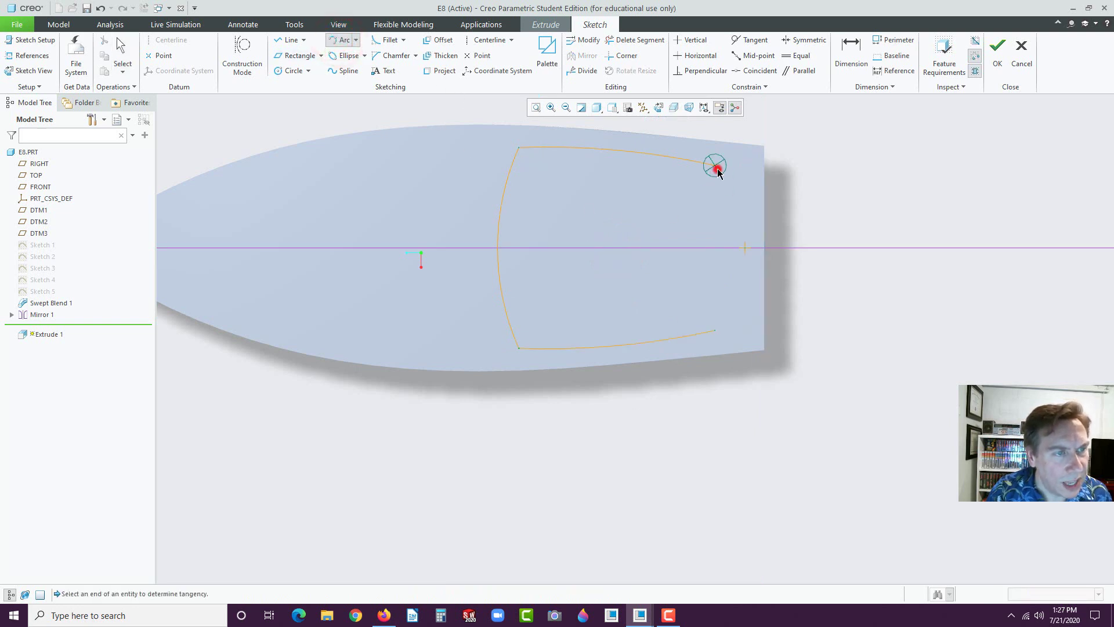
{"action": "left_click", "coordinate": [715, 331]}
{"action": "left_click", "coordinate": [735, 259]}
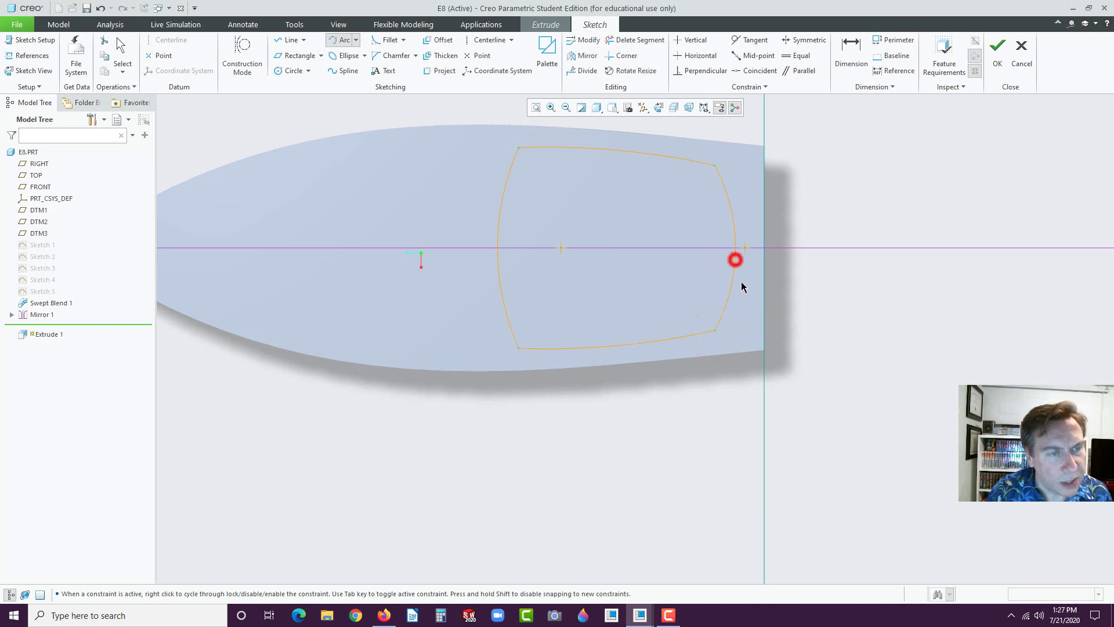
{"action": "middle_click", "coordinate": [820, 313]}
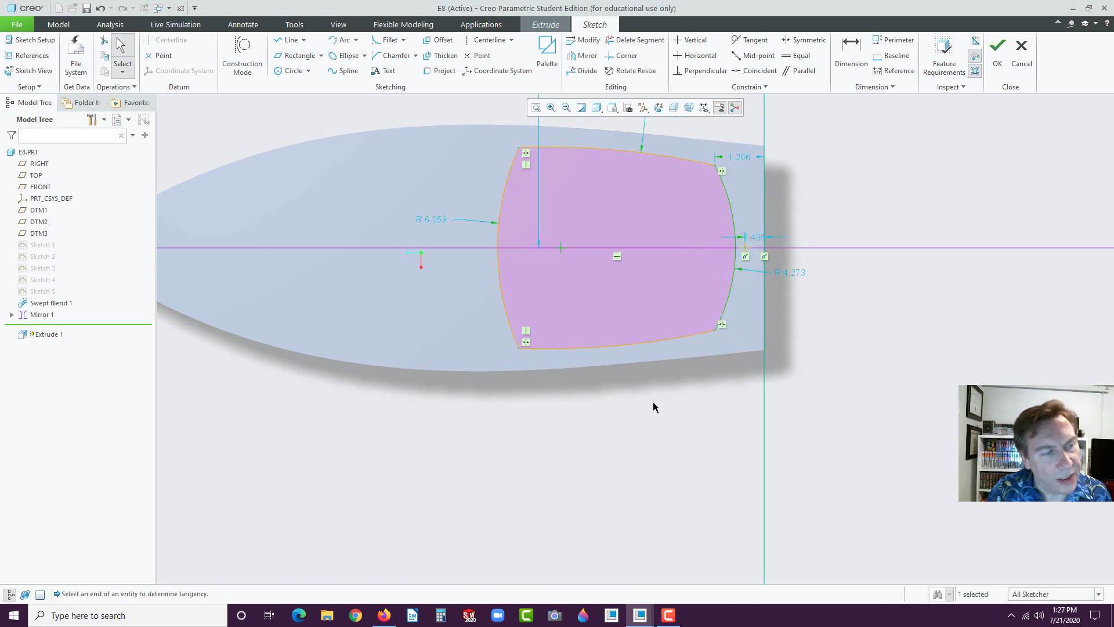
{"action": "mouse_move", "coordinate": [638, 410]}
{"action": "middle_mouse_down"}
{"action": "mouse_move", "coordinate": [656, 373]}
{"action": "mouse_move", "coordinate": [530, 311]}
{"action": "middle_mouse_up"}
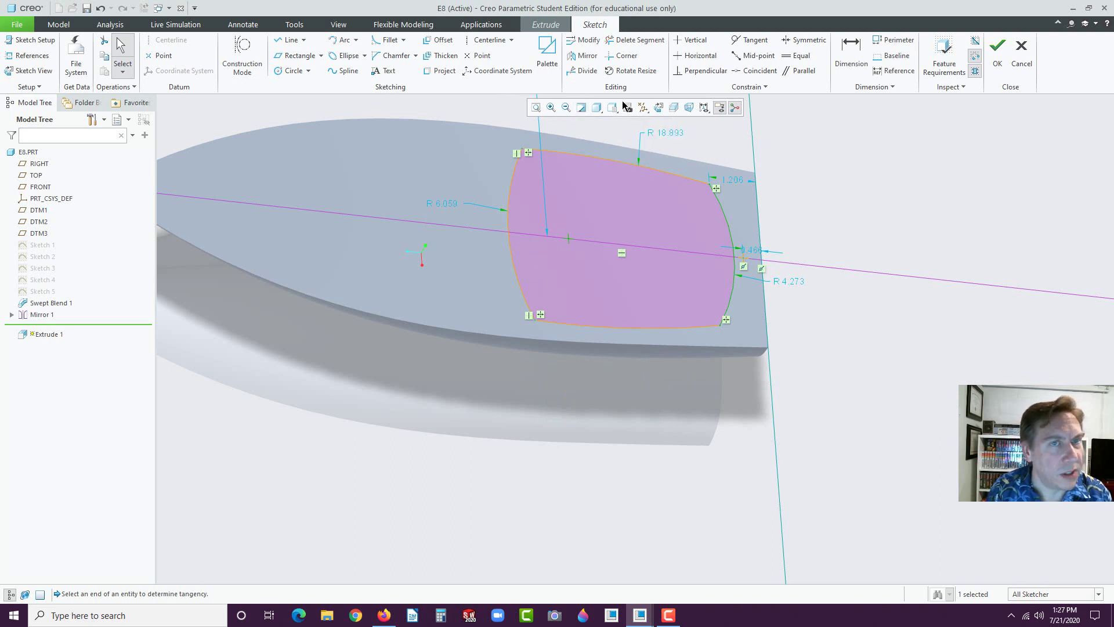
Finish the cabin sketch and extrude it upward from the deck to a depth of about 1.06.
{"action": "left_click", "coordinate": [997, 55]}
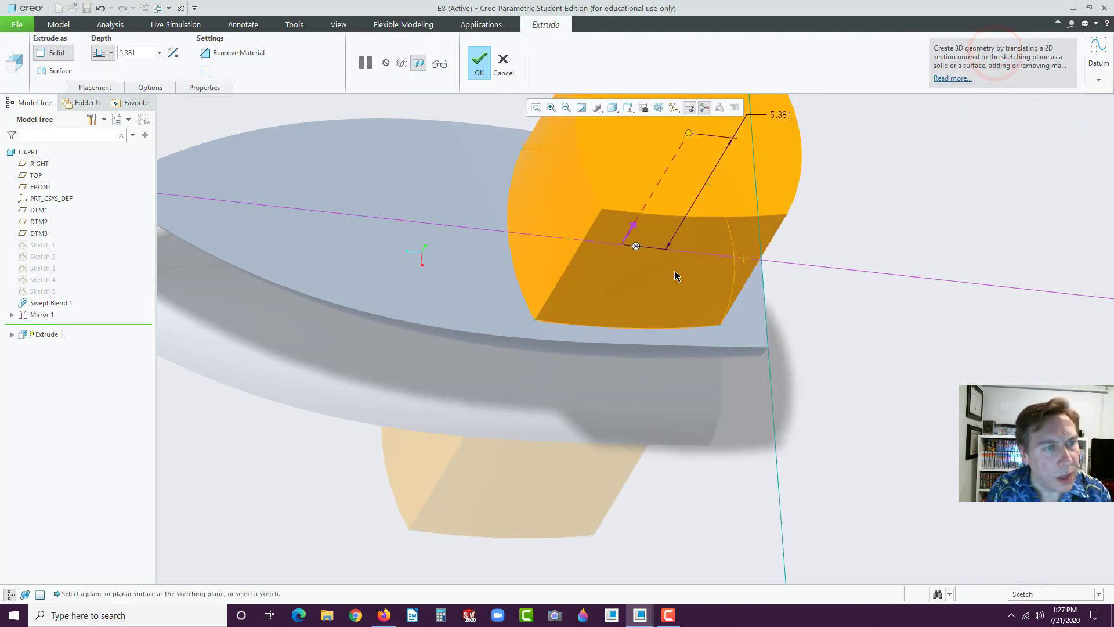
{"action": "scroll", "coordinate": [674, 270], "scroll_direction": "down", "scroll_amount": 3}
{"action": "middle_click_drag", "start_coordinate": [674, 270], "coordinate": [626, 228]}
{"action": "scroll", "coordinate": [626, 227], "scroll_direction": "up", "scroll_amount": 4}
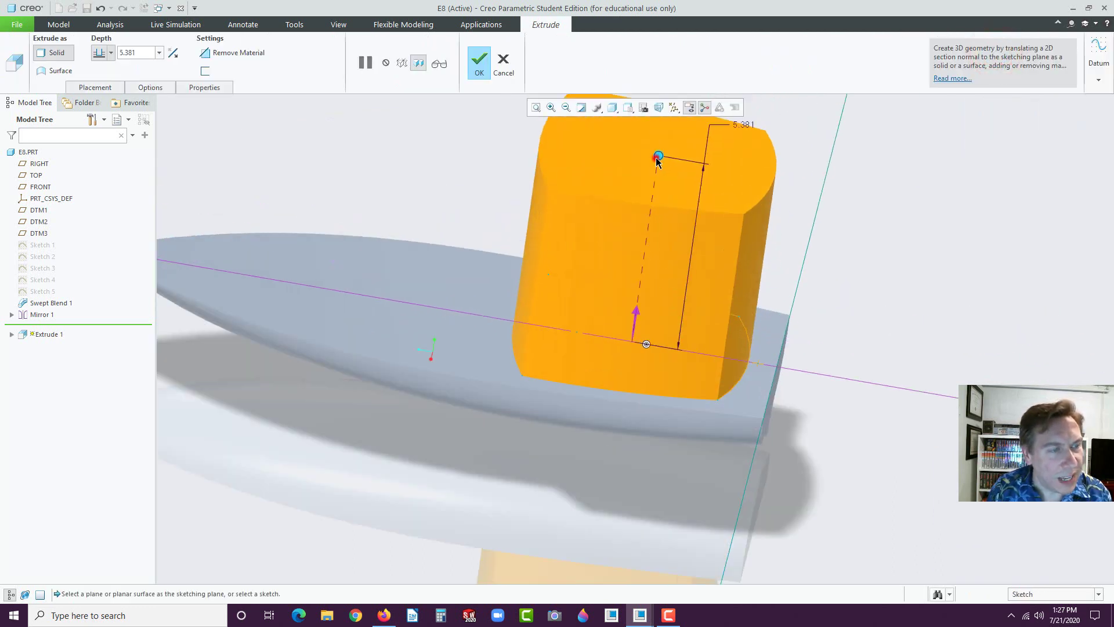
{"action": "left_click_drag", "start_coordinate": [658, 156], "coordinate": [621, 309]}
{"action": "middle_click_drag", "start_coordinate": [573, 397], "coordinate": [589, 365]}
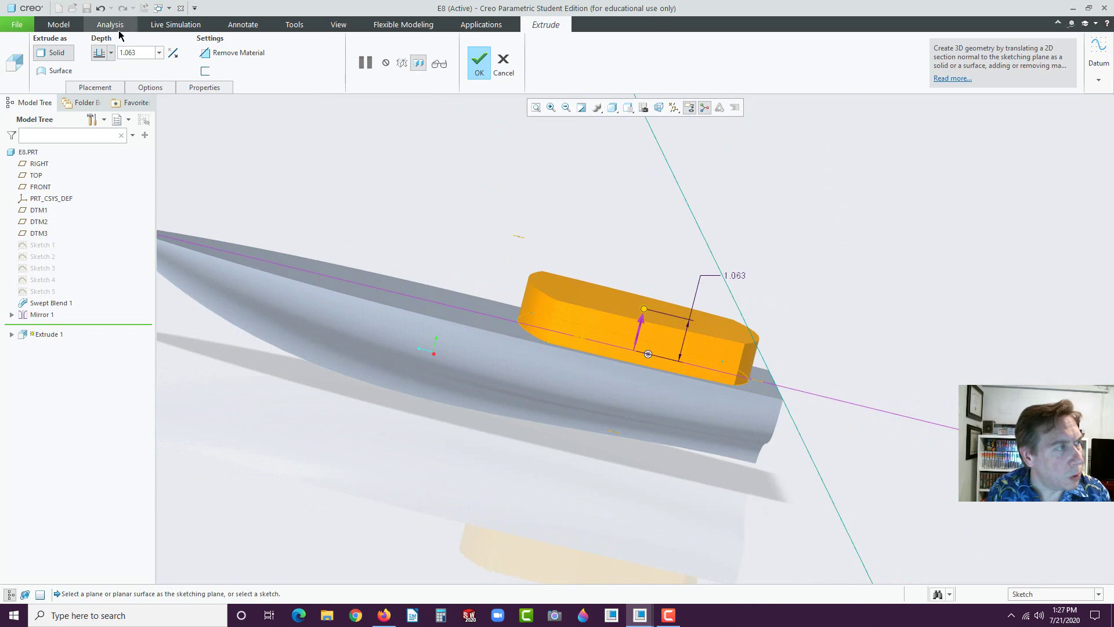
Add an inward taper of 37 degrees to the cabin extrusion and complete the feature.
{"action": "left_click", "coordinate": [146, 89]}
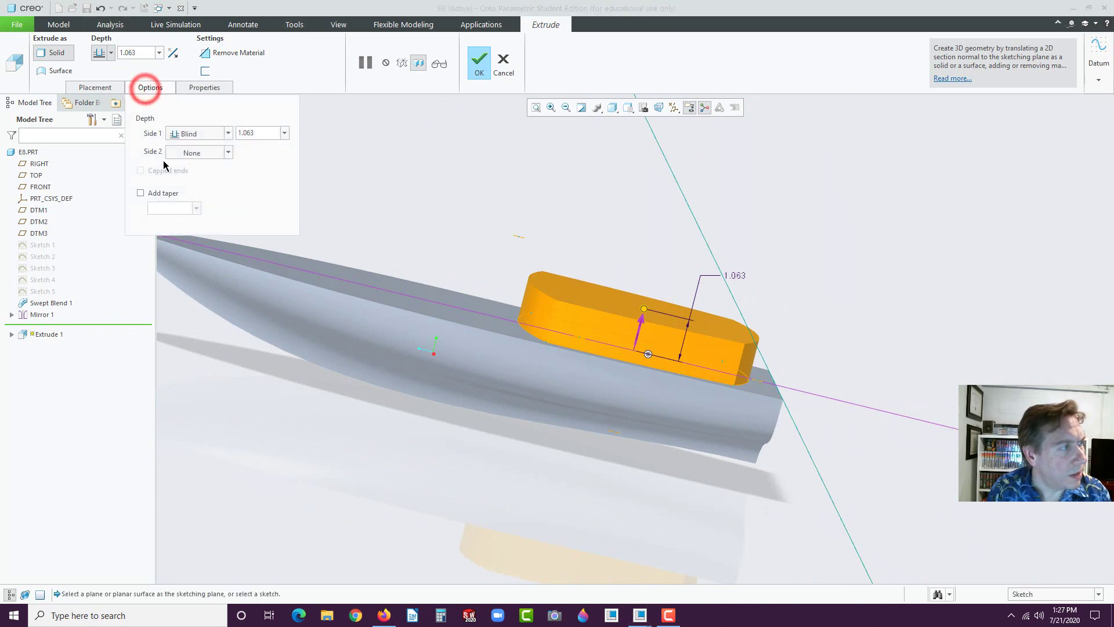
{"action": "left_click", "coordinate": [140, 193]}
{"action": "middle_click_drag", "start_coordinate": [544, 441], "coordinate": [217, 260]}
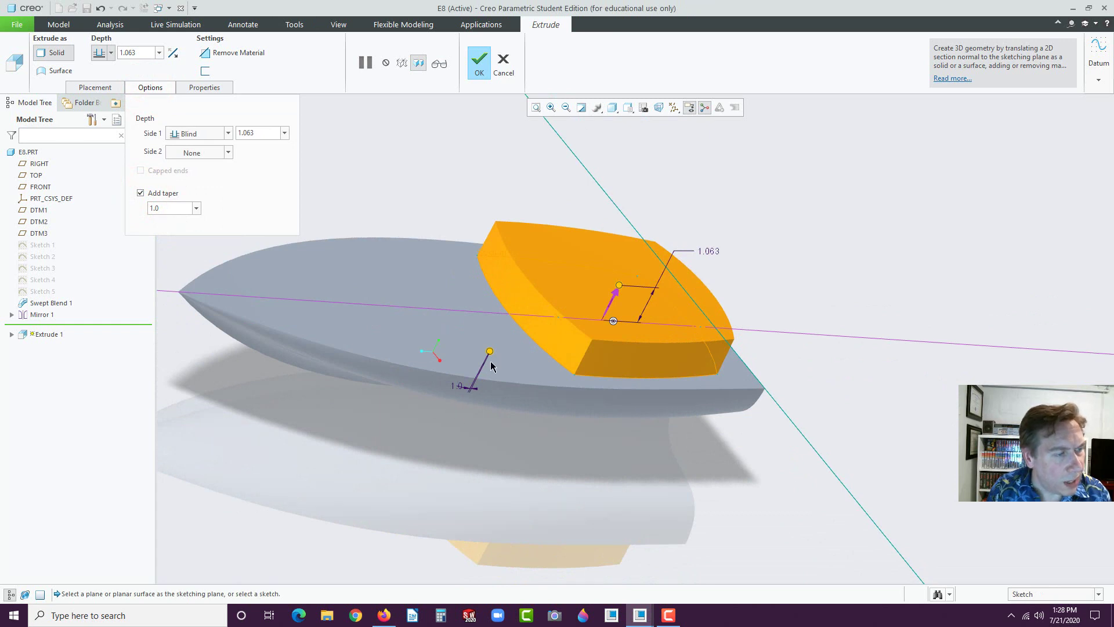
{"action": "left_click_drag", "start_coordinate": [489, 351], "coordinate": [477, 344]}
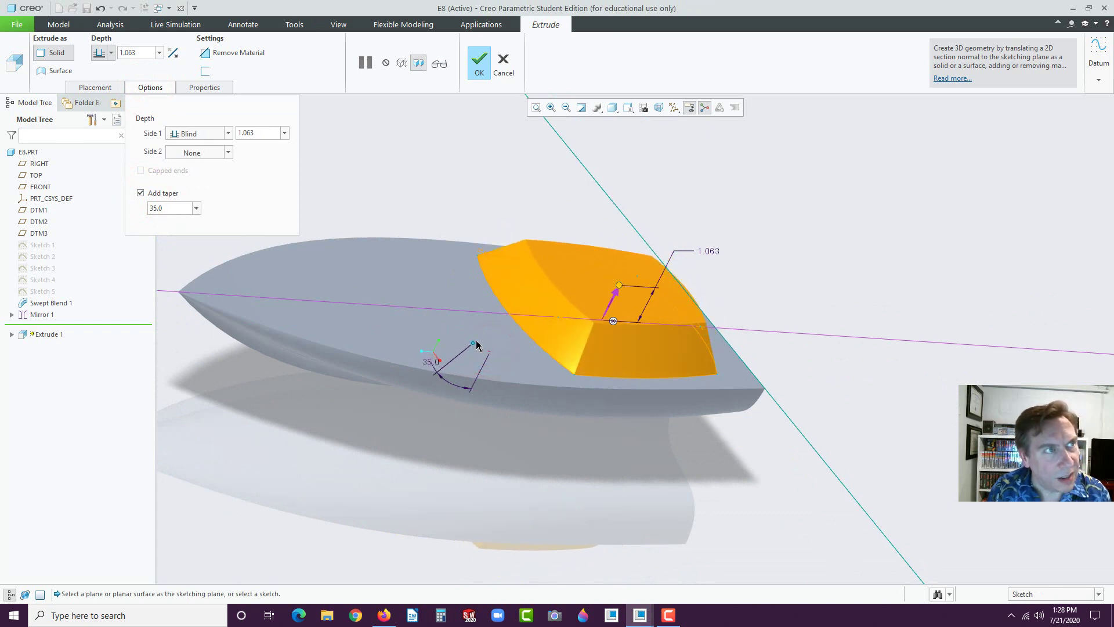
{"action": "middle_click_drag", "start_coordinate": [590, 409], "coordinate": [603, 367]}
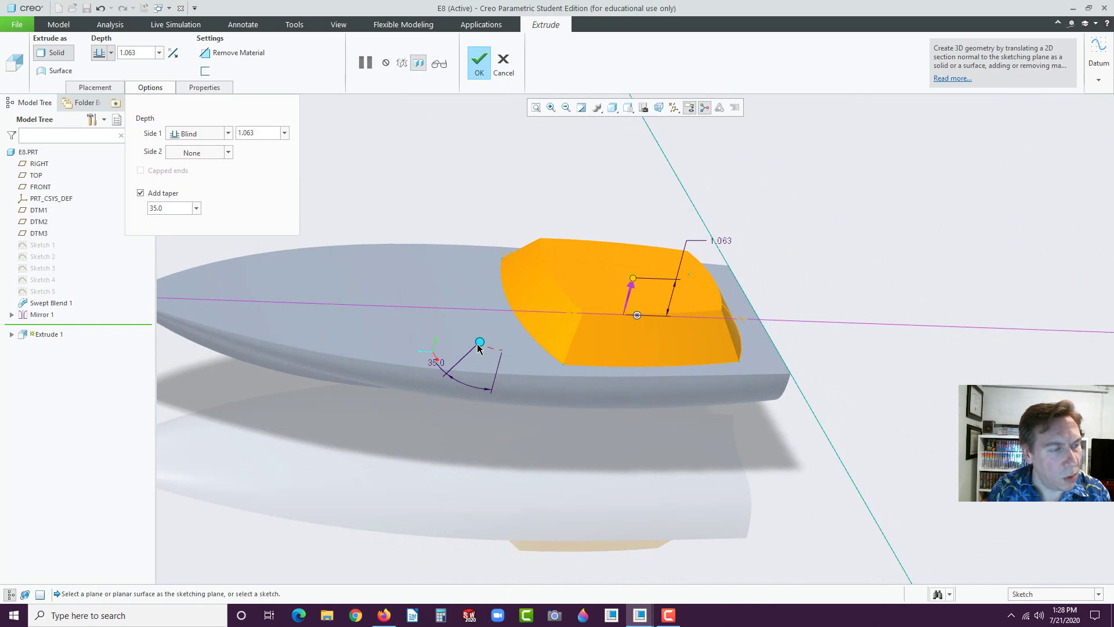
{"action": "left_click_drag", "start_coordinate": [478, 342], "coordinate": [473, 341]}
{"action": "middle_click_drag", "start_coordinate": [582, 438], "coordinate": [491, 359]}
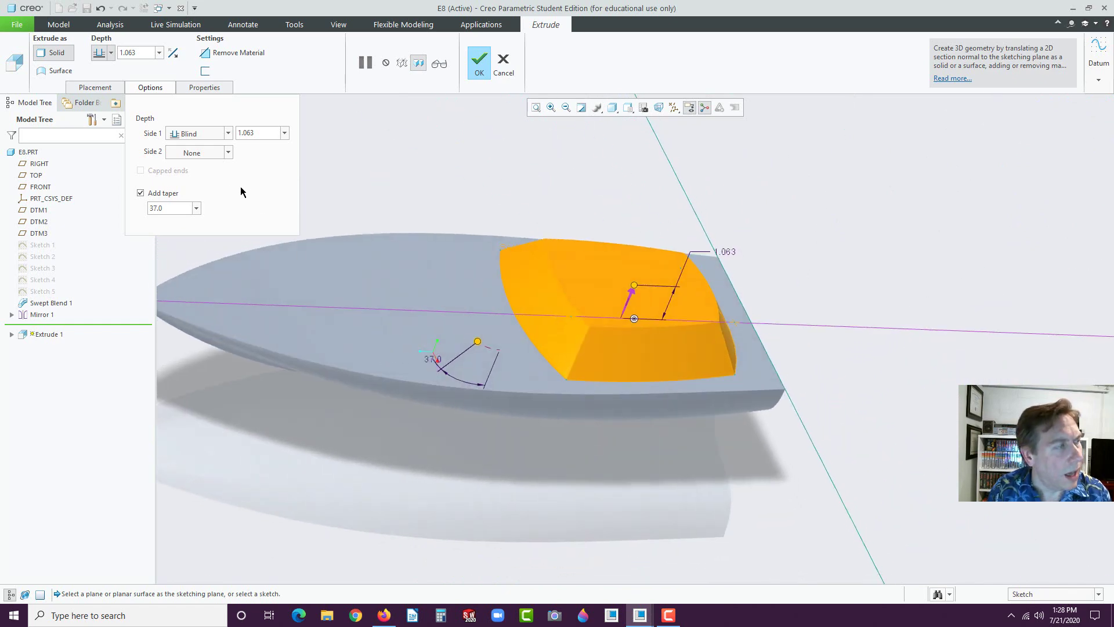
{"action": "left_click", "coordinate": [477, 64]}
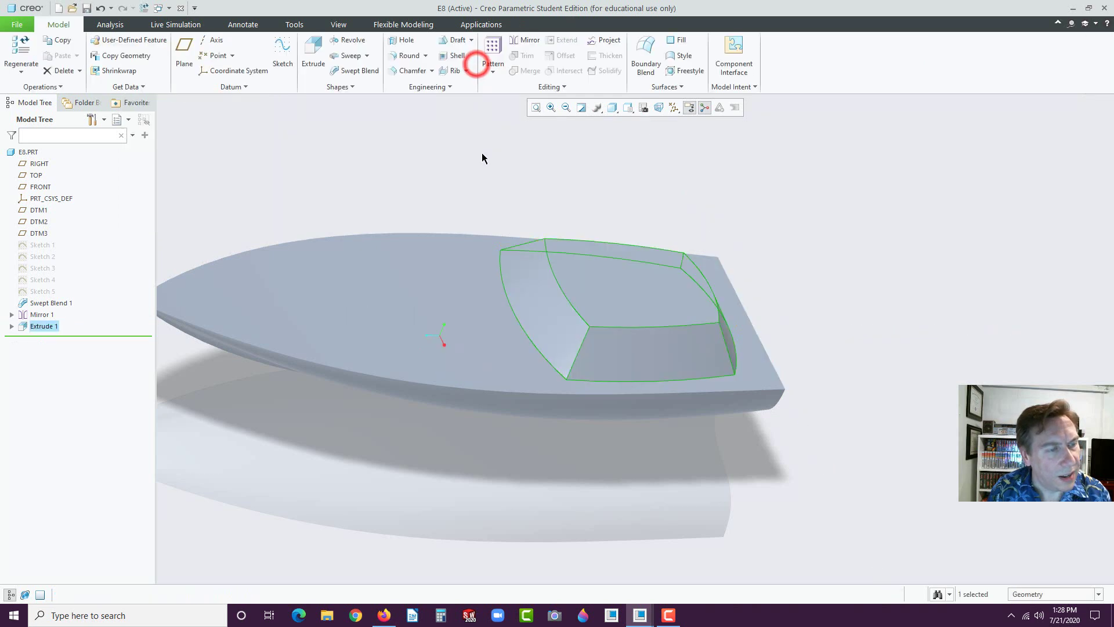
{"action": "left_click", "coordinate": [550, 433]}
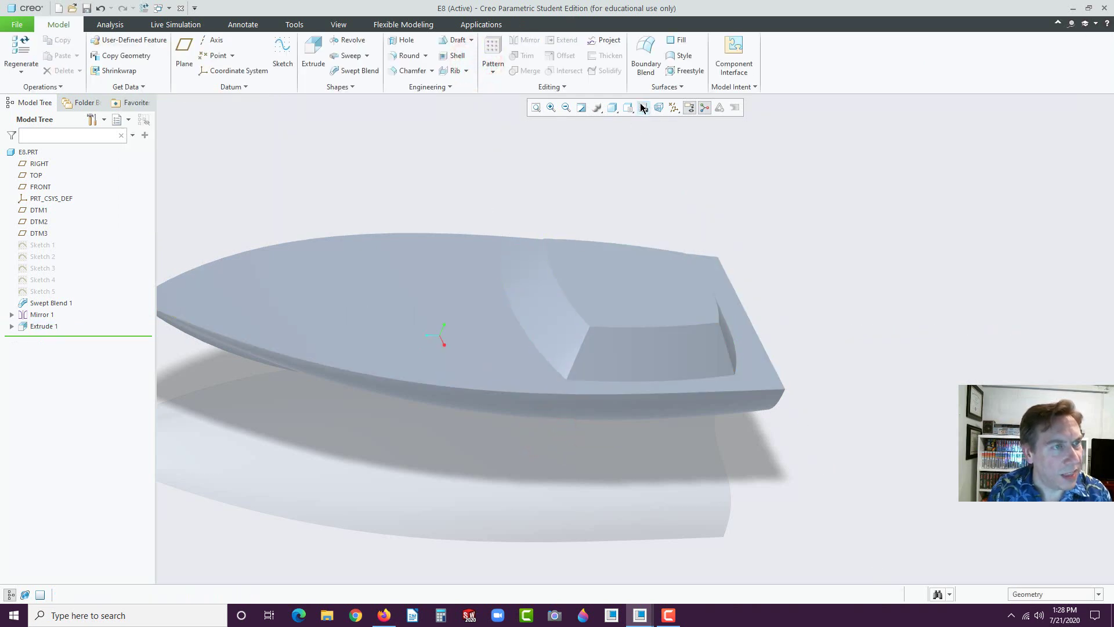
Set the model display style to Shading With Edges.
{"action": "left_click", "coordinate": [613, 109]}
{"action": "left_click", "coordinate": [614, 134]}
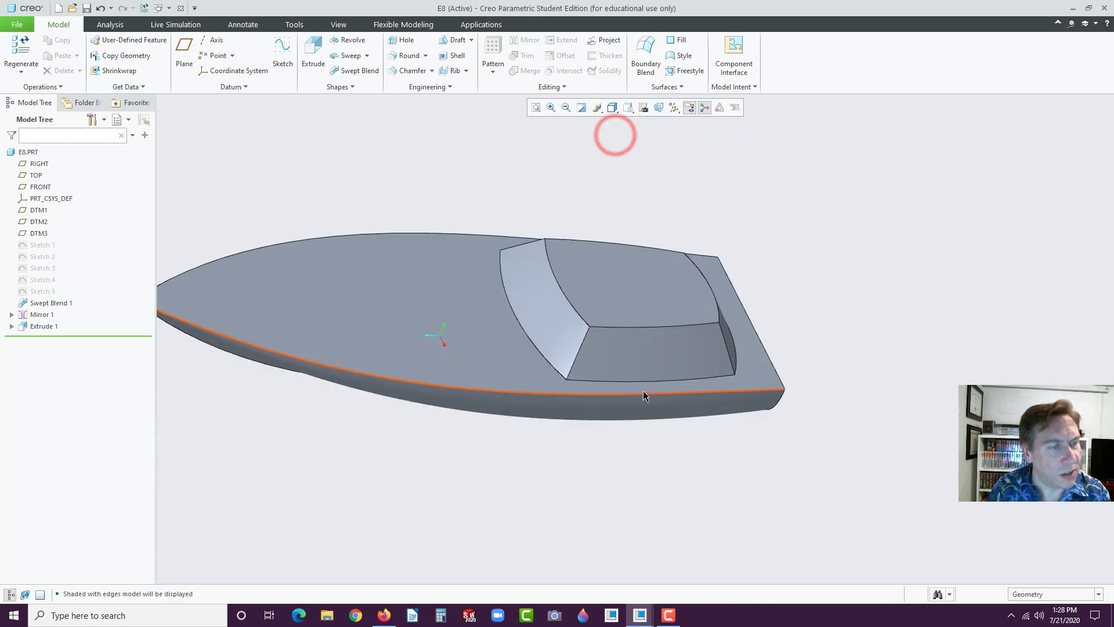
{"action": "middle_click_drag", "start_coordinate": [569, 376], "coordinate": [510, 343]}
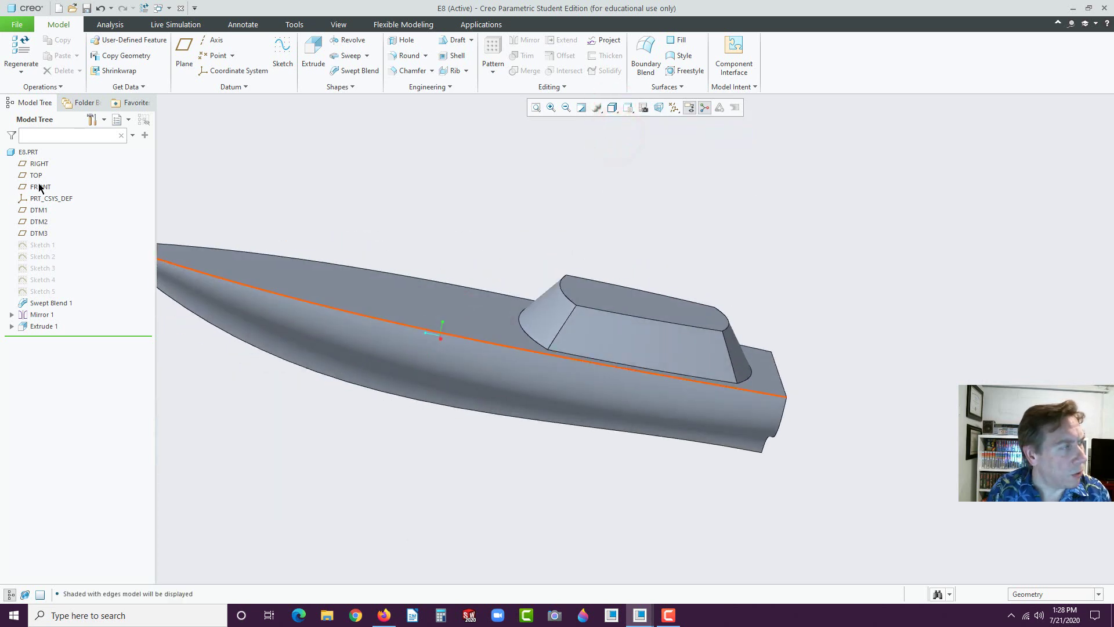
Start an extrude on the RIGHT plane and sketch a closed four-line profile with a sloping lower edge and slanted rear edge across the cabin roof.
{"action": "left_click", "coordinate": [37, 165]}
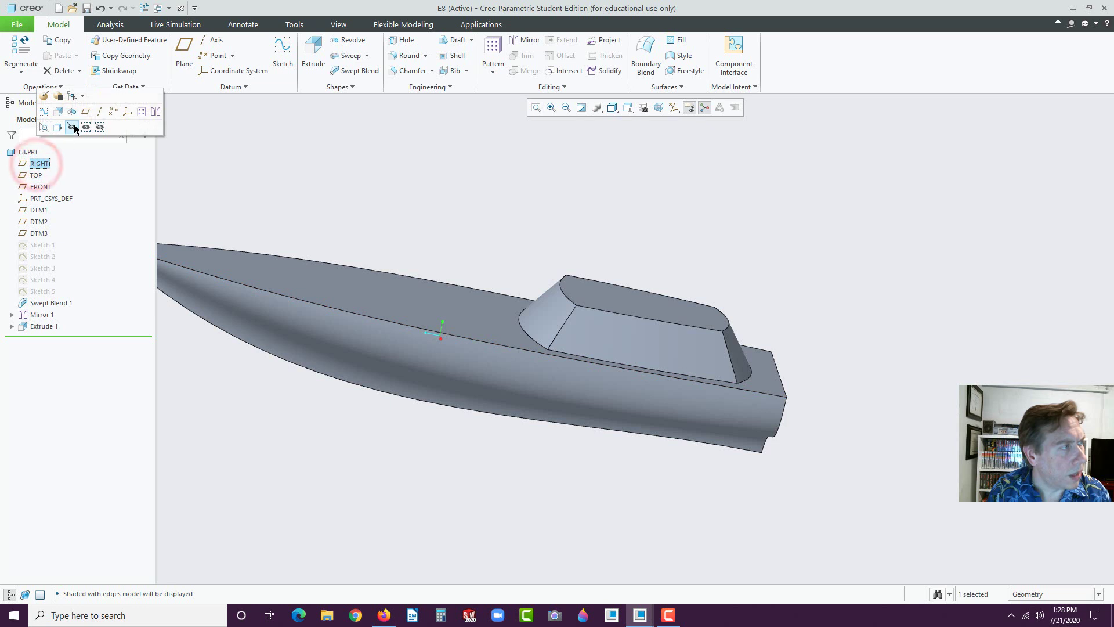
{"action": "left_click", "coordinate": [61, 113]}
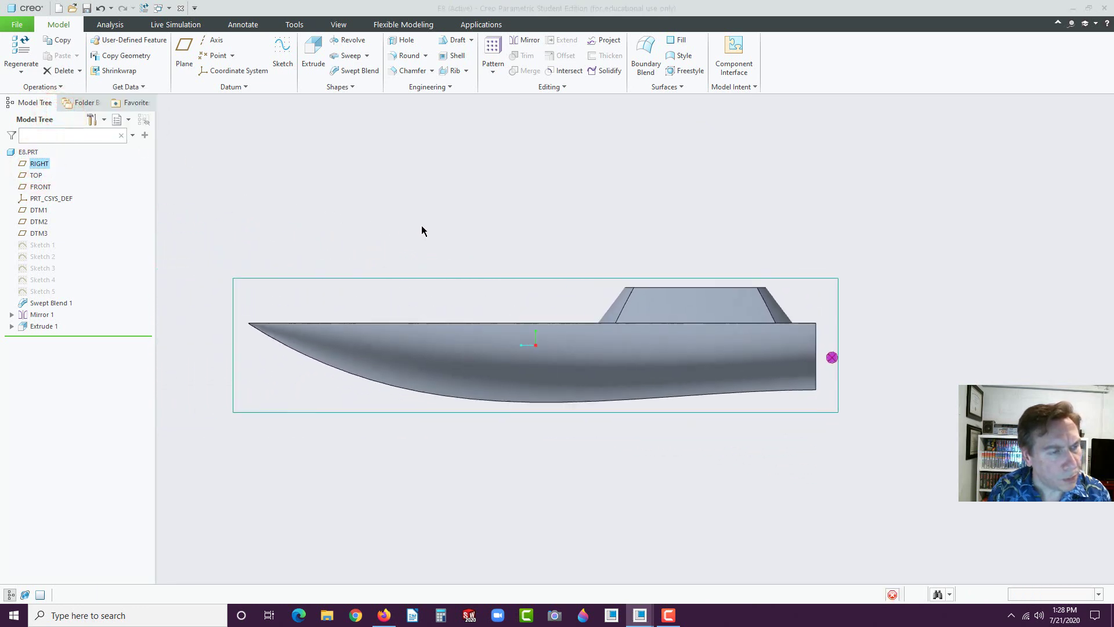
{"action": "scroll", "coordinate": [826, 305], "scroll_direction": "up", "scroll_amount": 5}
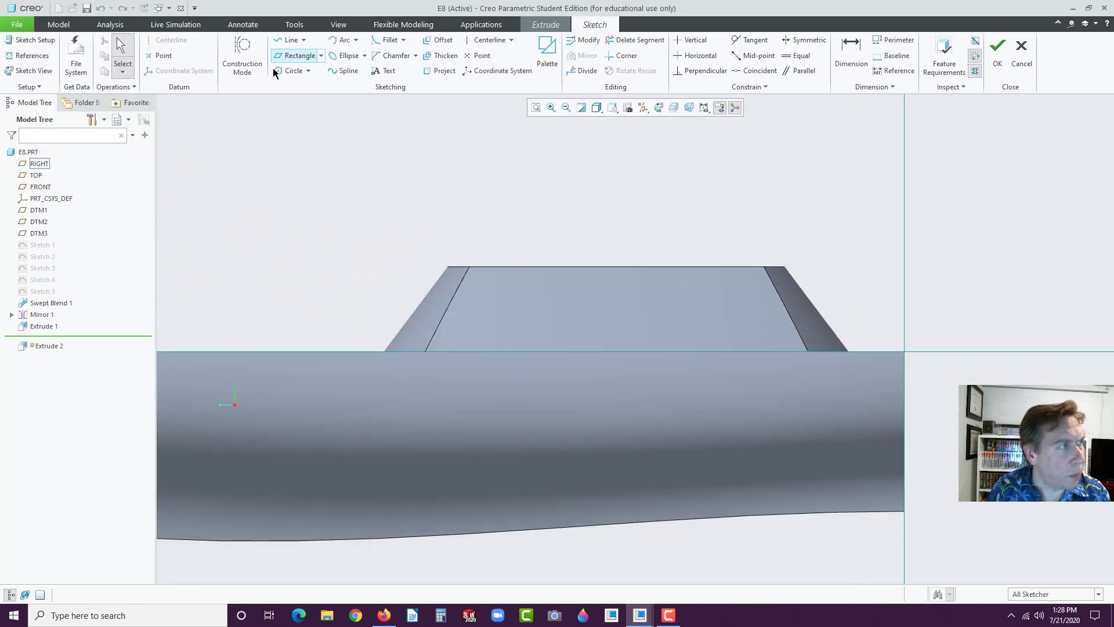
{"action": "left_click", "coordinate": [285, 42]}
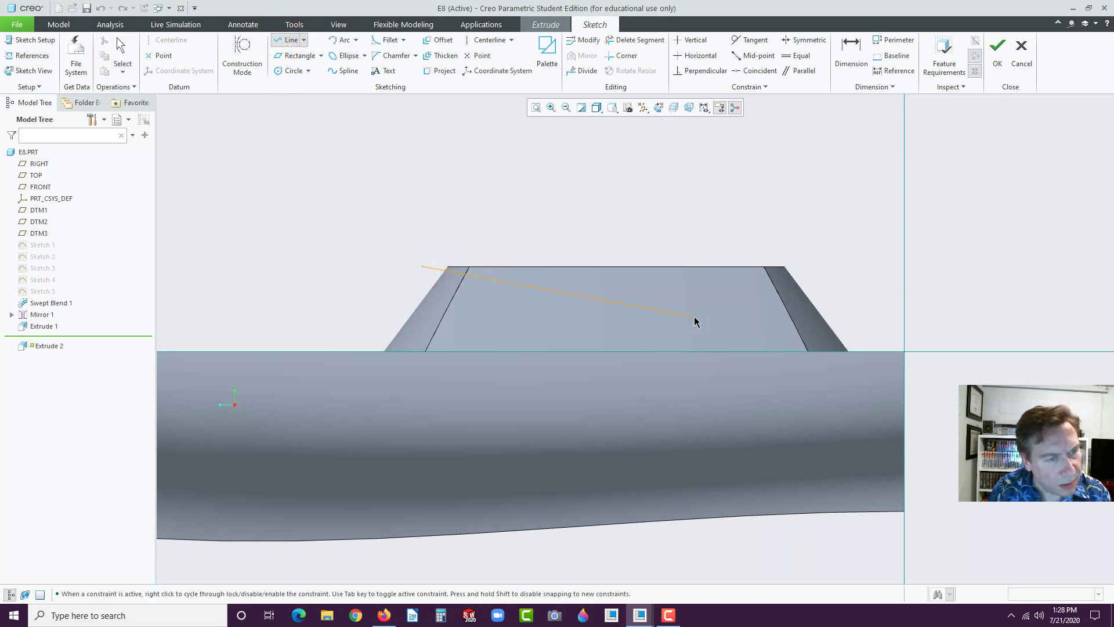
{"action": "left_click", "coordinate": [676, 314]}
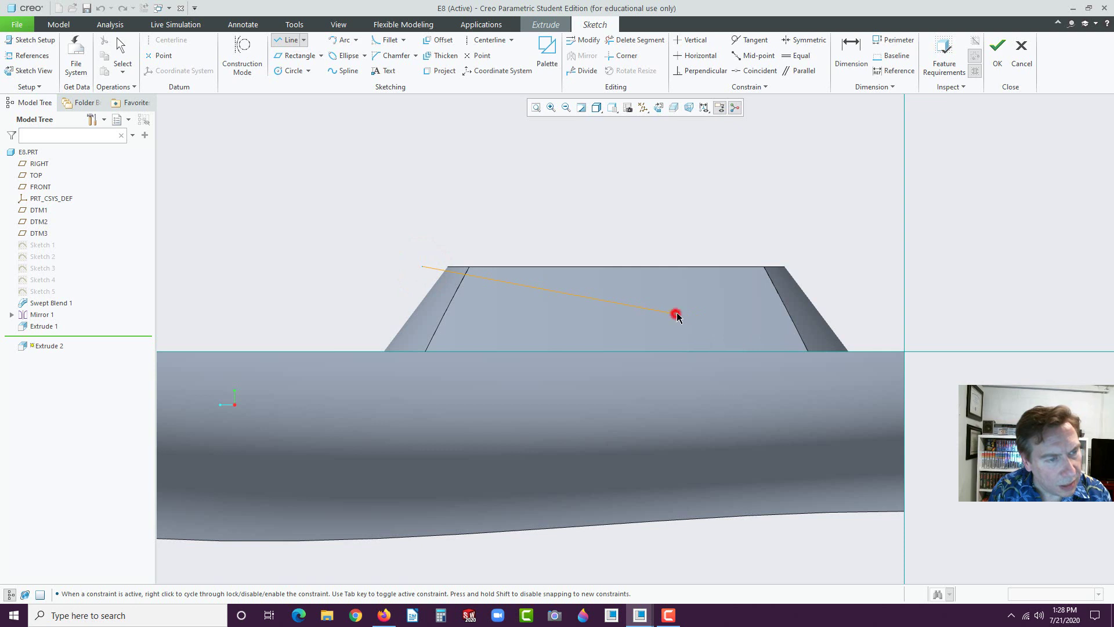
{"action": "left_click", "coordinate": [715, 244]}
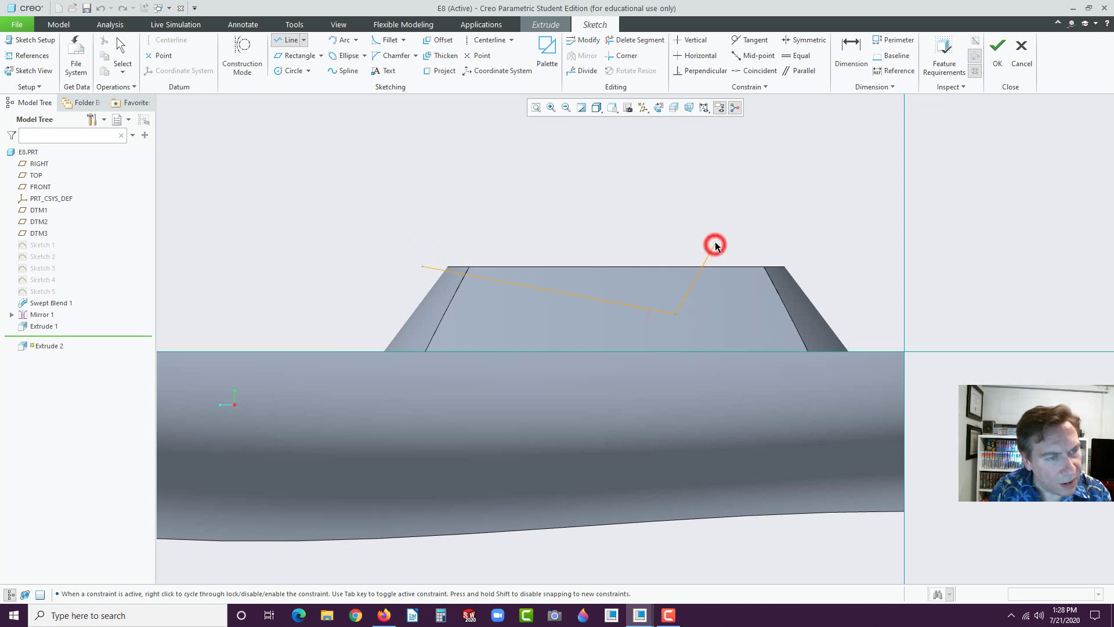
{"action": "left_click", "coordinate": [423, 242]}
{"action": "left_click", "coordinate": [422, 266]}
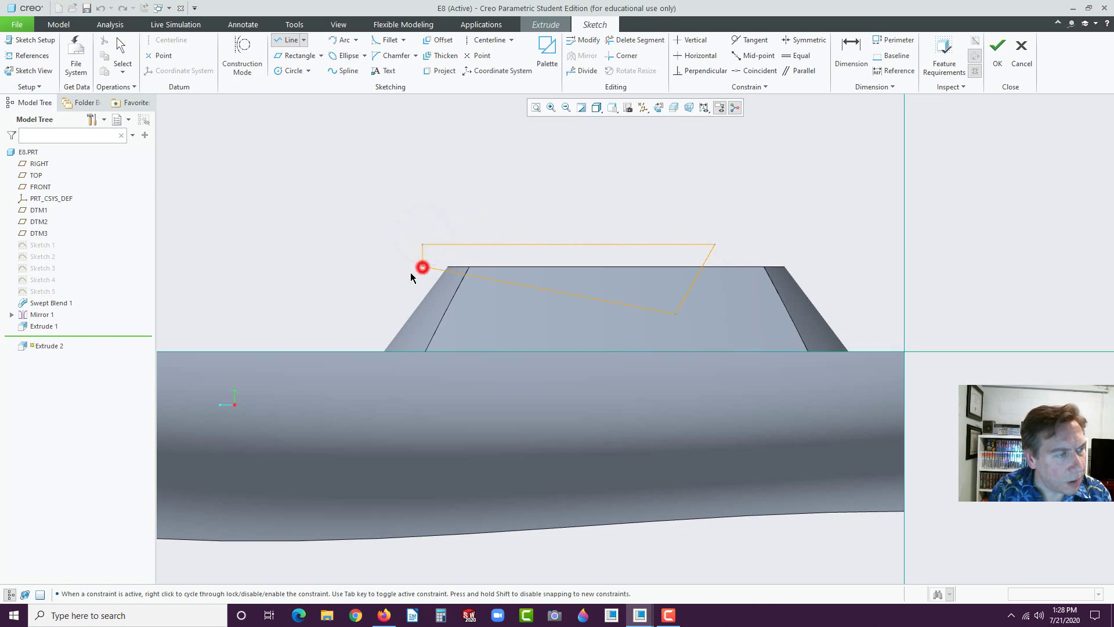
{"action": "middle_click", "coordinate": [350, 317]}
{"action": "key", "text": "ctrl+d"}
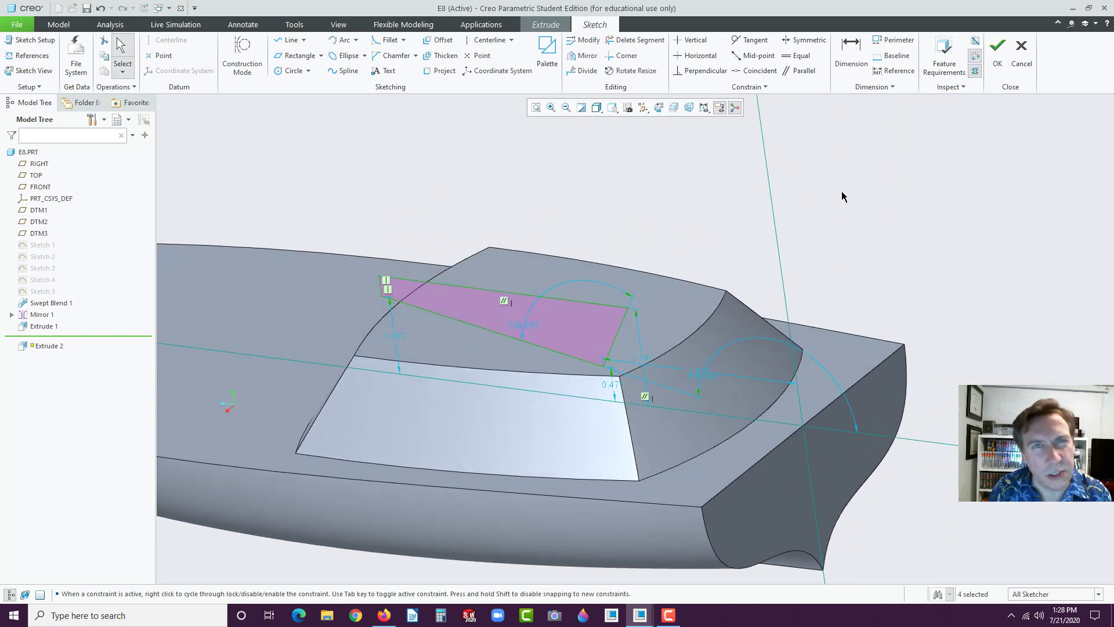
Extrude the roof profile as a material-removing cut, symmetric about the sketch plane, about 7.06 deep across the whole cabin width.
{"action": "left_click", "coordinate": [997, 53]}
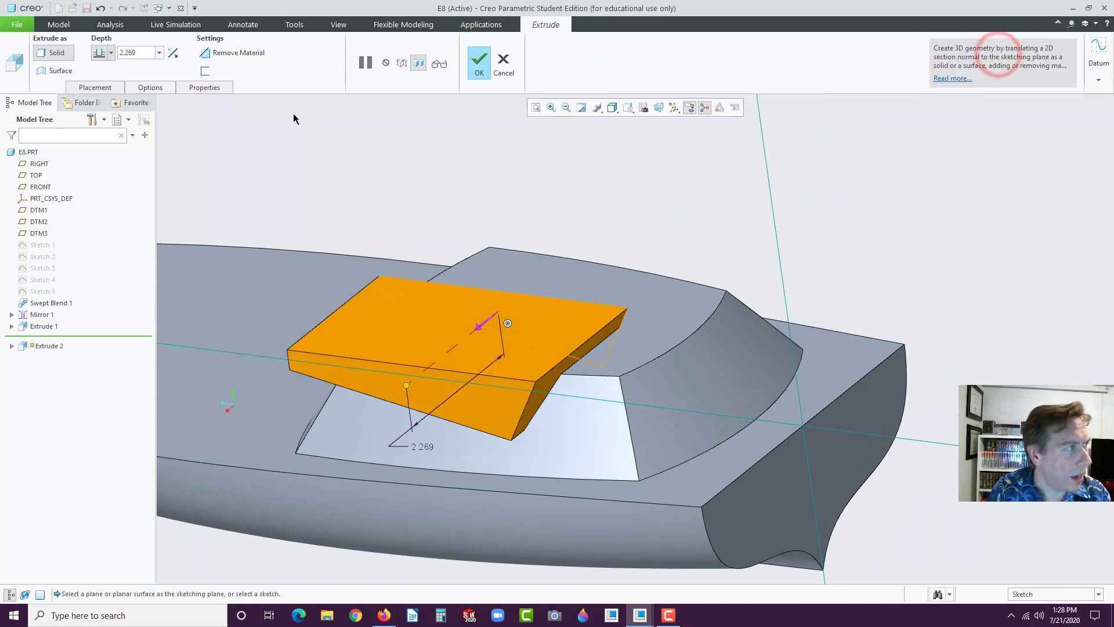
{"action": "left_click", "coordinate": [235, 54]}
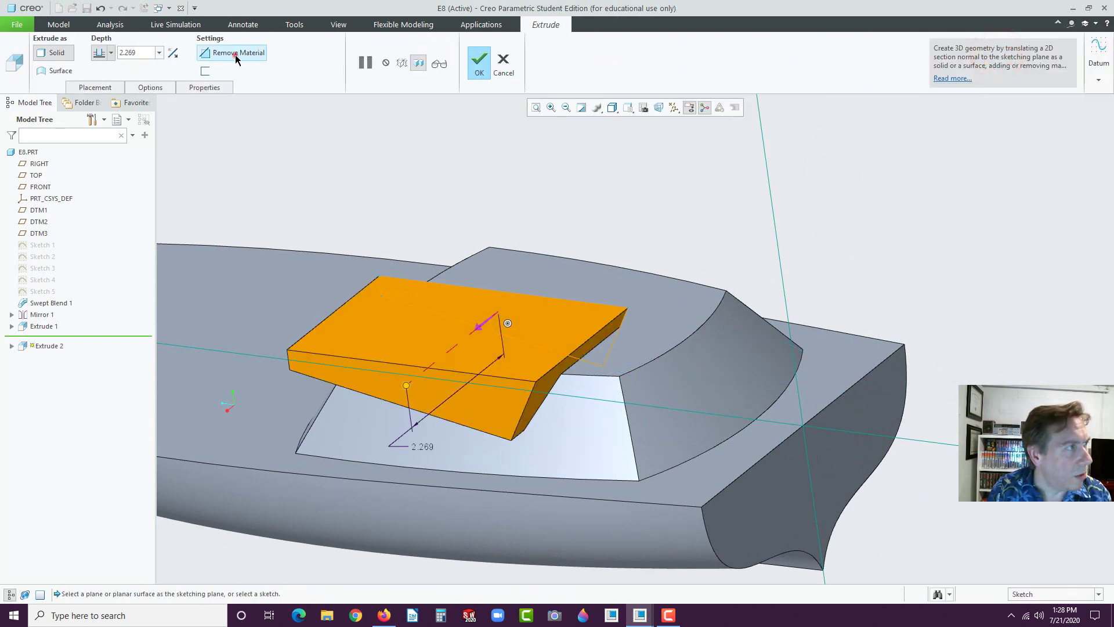
{"action": "left_click", "coordinate": [111, 52]}
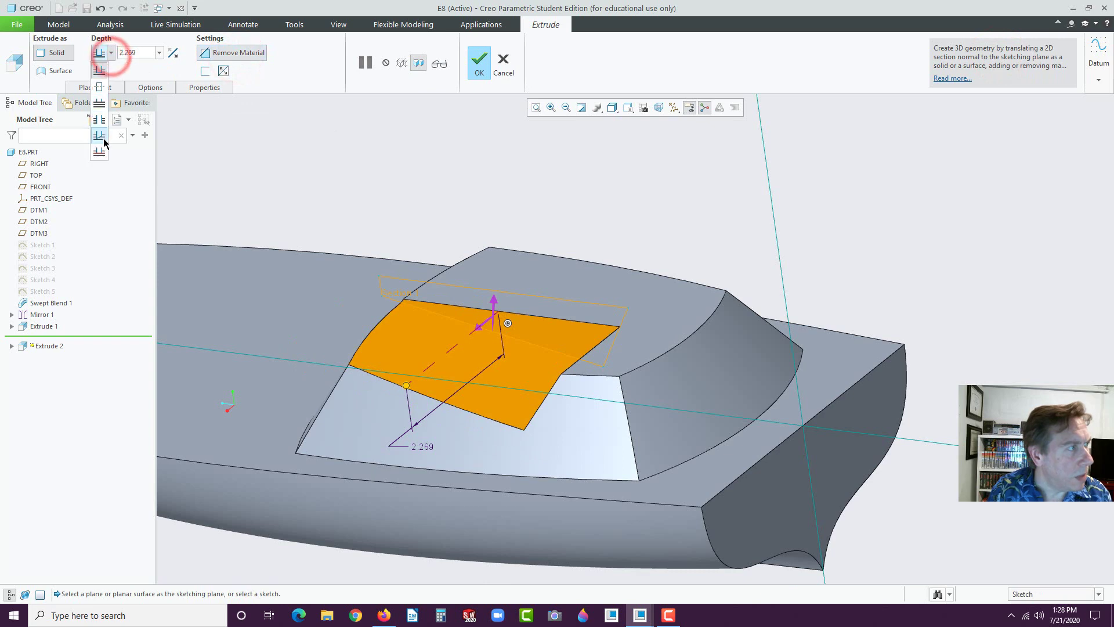
{"action": "left_click", "coordinate": [99, 87]}
{"action": "middle_click_drag", "start_coordinate": [322, 277], "coordinate": [451, 352]}
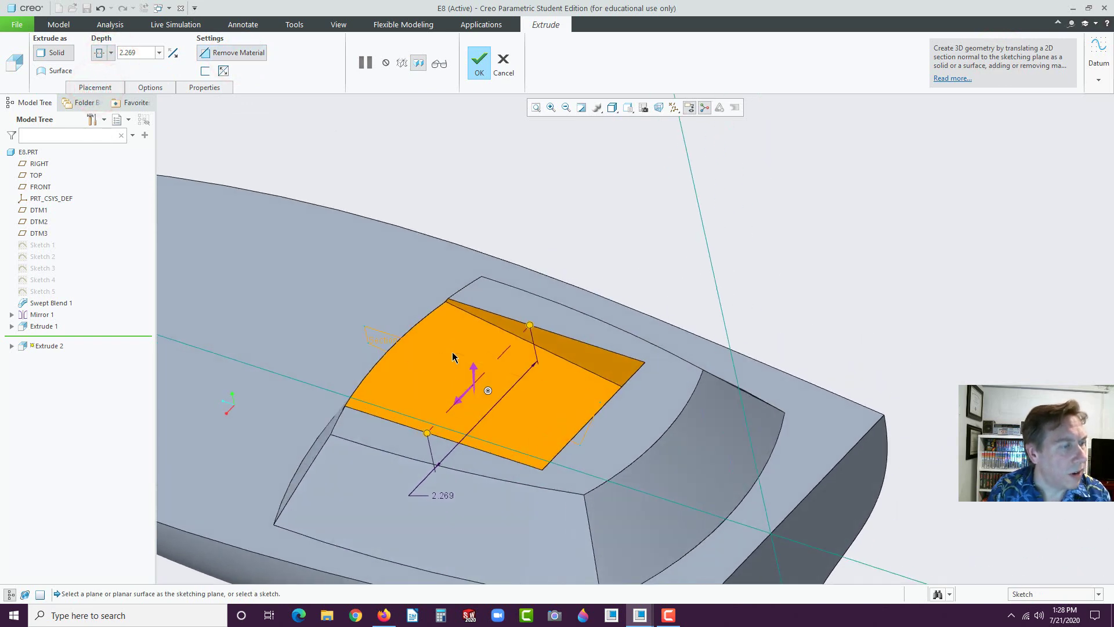
{"action": "left_click_drag", "start_coordinate": [425, 437], "coordinate": [284, 525]}
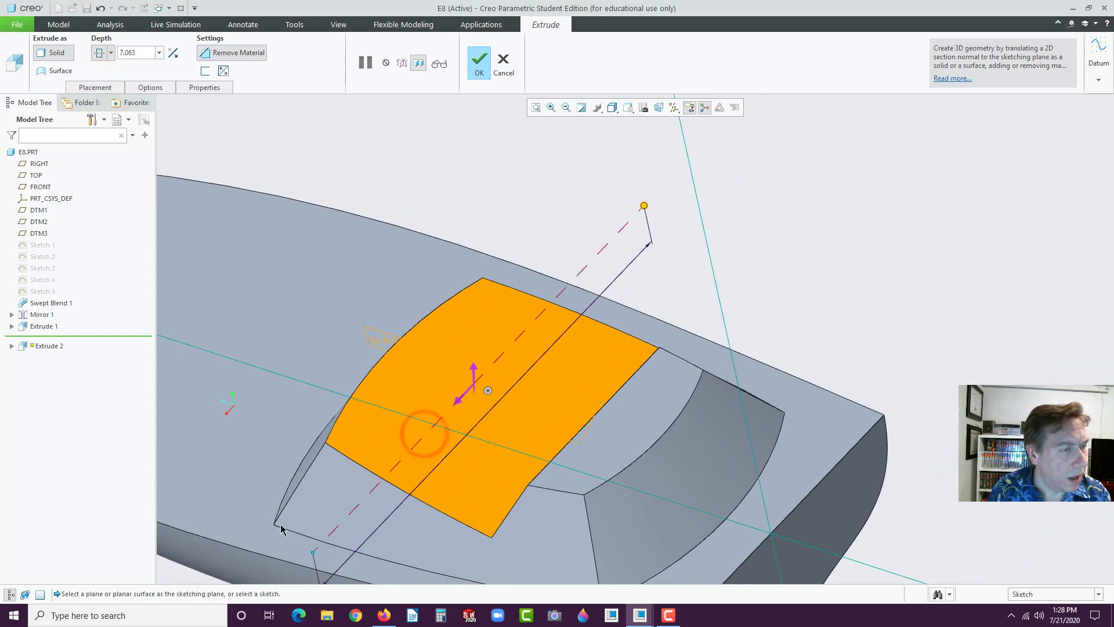
{"action": "scroll", "coordinate": [618, 392], "scroll_direction": "down", "scroll_amount": 3}
{"action": "middle_click_drag", "start_coordinate": [618, 392], "coordinate": [684, 361]}
{"action": "left_click", "coordinate": [478, 65]}
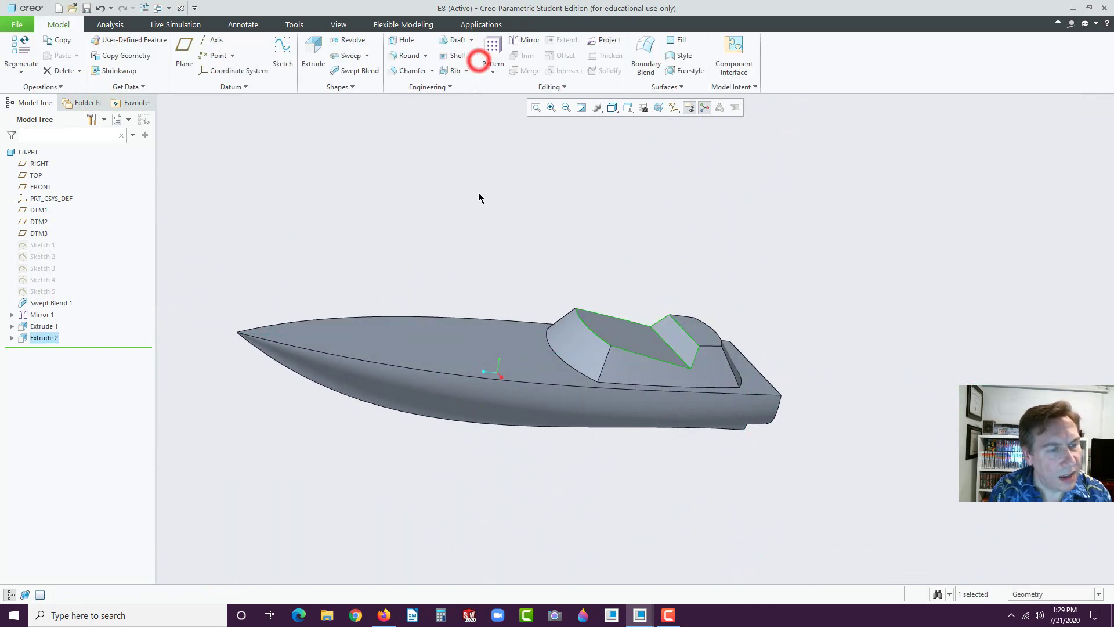
{"action": "left_click", "coordinate": [478, 194]}
Round the two front corner edges of the cabin together with a radius of about 0.719.
{"action": "scroll", "coordinate": [710, 330], "scroll_direction": "up", "scroll_amount": 3}
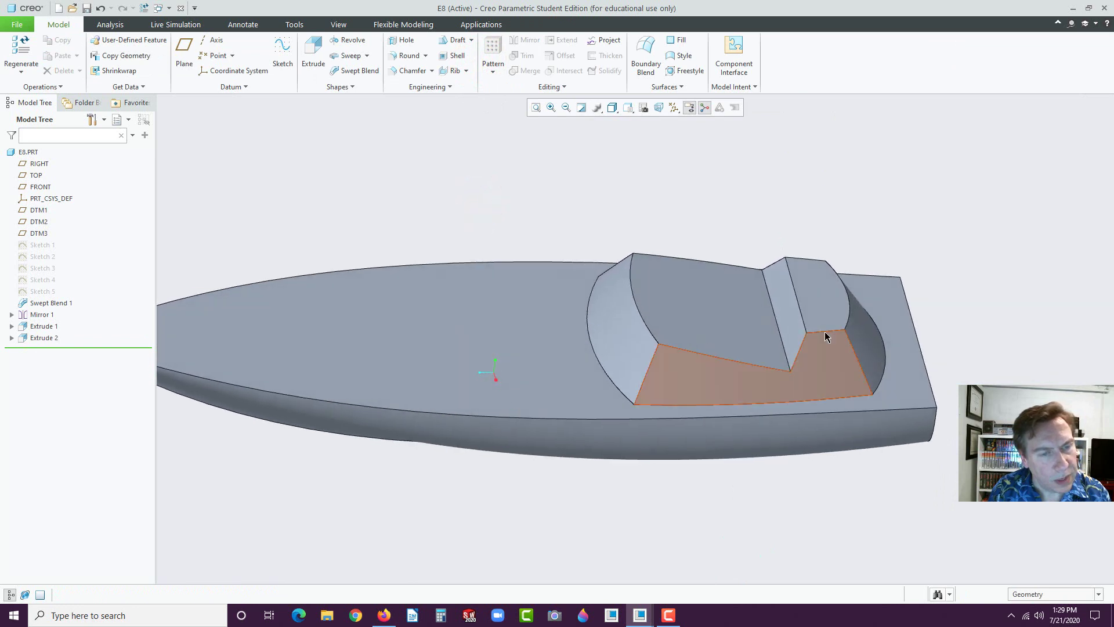
{"action": "scroll", "coordinate": [835, 322], "scroll_direction": "up", "scroll_amount": 3}
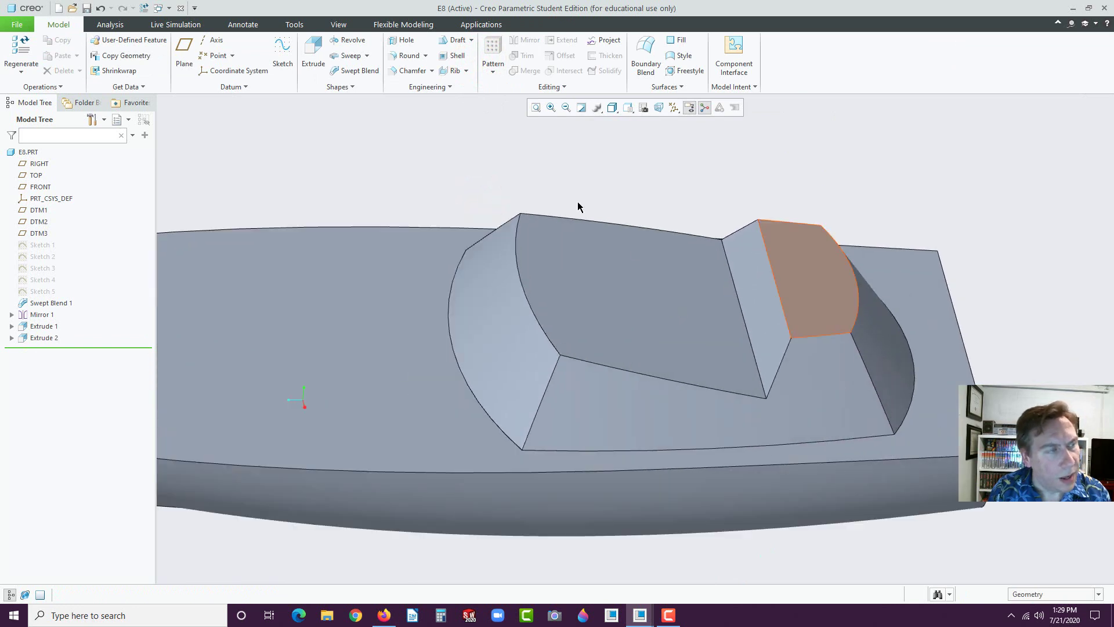
{"action": "left_click", "coordinate": [394, 58]}
{"action": "left_click", "coordinate": [545, 395]}
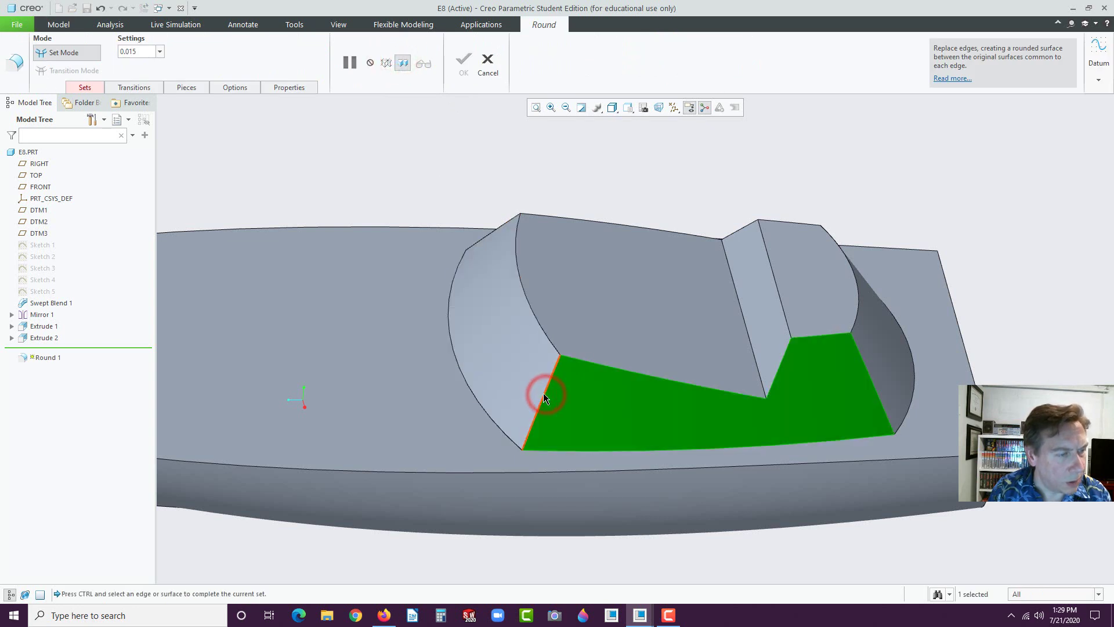
{"action": "left_click", "coordinate": [554, 395]}
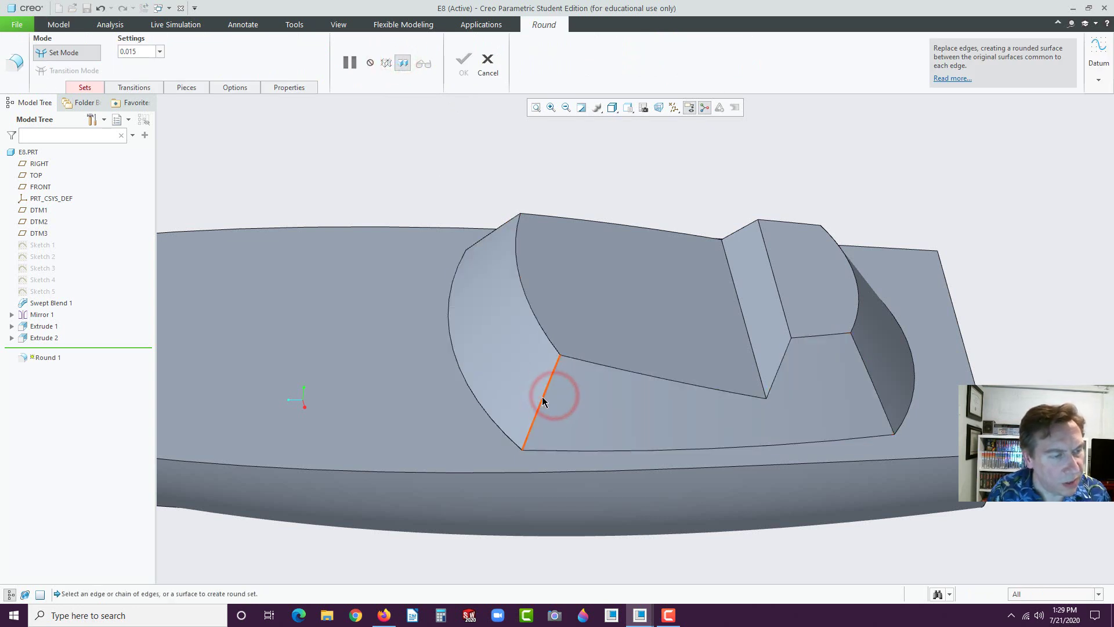
{"action": "left_click", "coordinate": [543, 396]}
{"action": "left_click", "coordinate": [541, 401]}
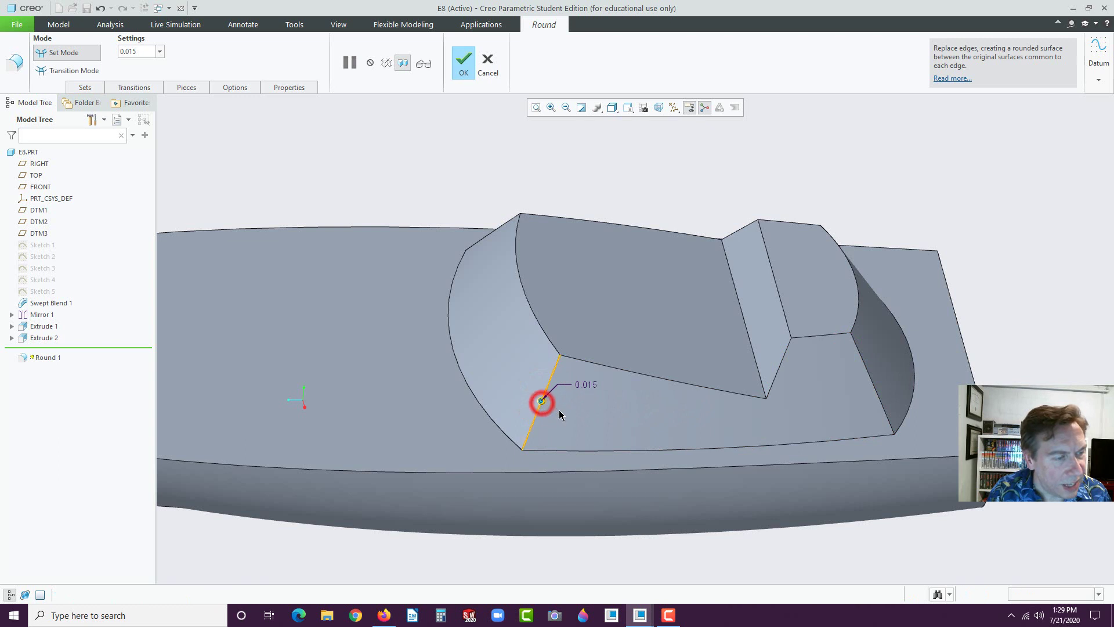
{"action": "left_click_drag", "start_coordinate": [544, 405], "coordinate": [524, 385]}
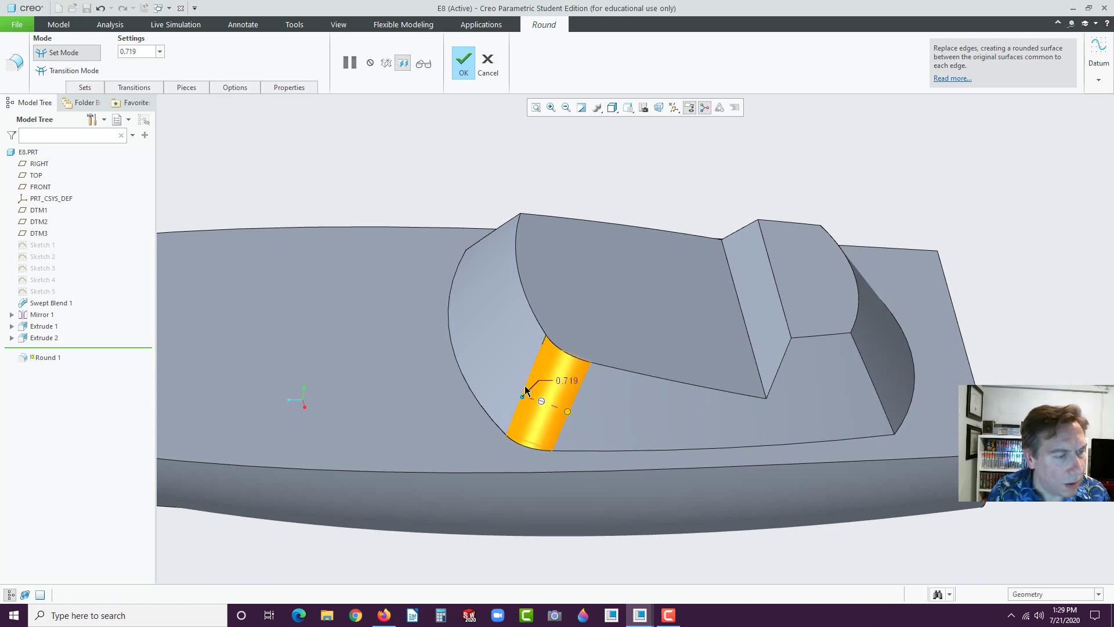
{"action": "left_click", "coordinate": [506, 228], "text": "ctrl"}
{"action": "mouse_move", "coordinate": [586, 290]}
{"action": "middle_mouse_down"}
{"action": "mouse_move", "coordinate": [584, 345]}
{"action": "mouse_move", "coordinate": [591, 295]}
{"action": "middle_mouse_up"}
{"action": "left_click", "coordinate": [463, 64]}
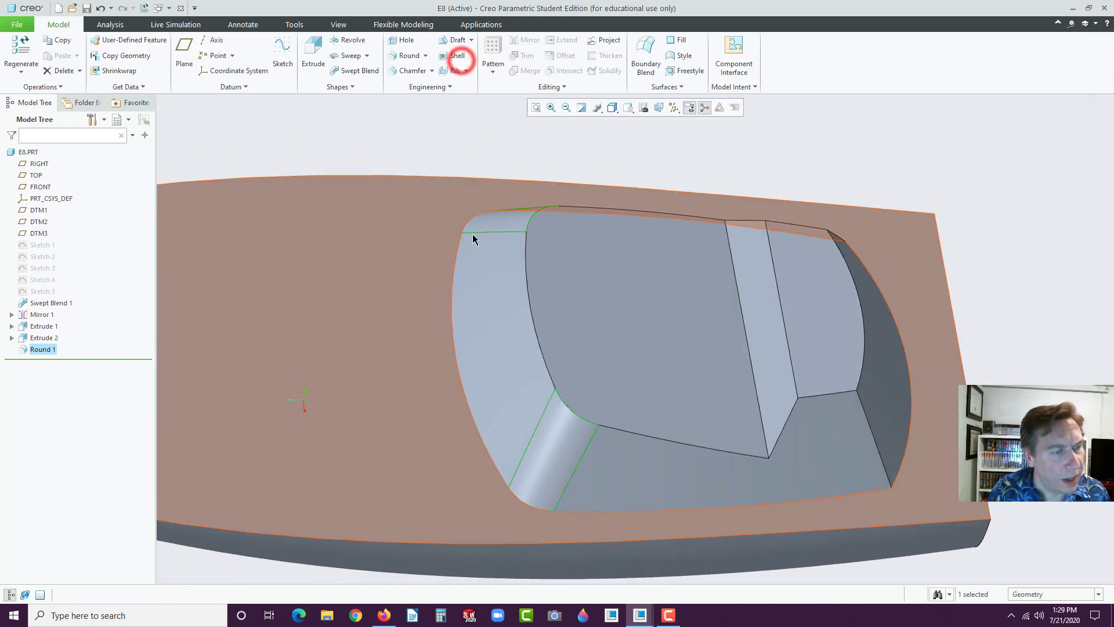
Start an extrude with its sketch on the hull's flat deck surface.
{"action": "middle_click_drag", "start_coordinate": [750, 421], "coordinate": [505, 585]}
{"action": "left_click", "coordinate": [501, 581]}
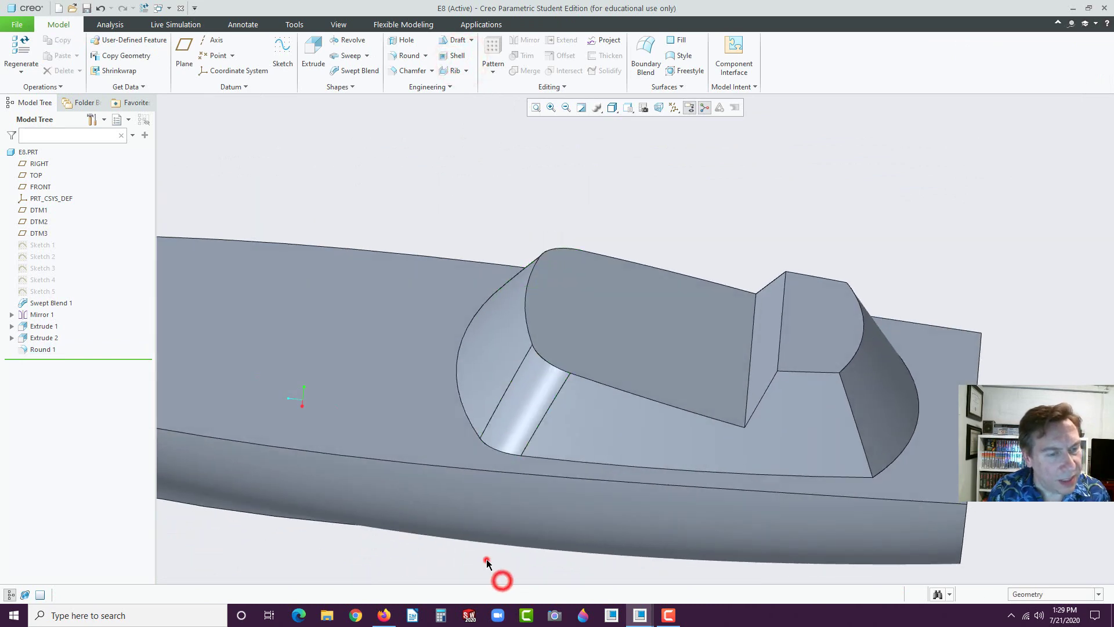
{"action": "left_click", "coordinate": [487, 561]}
{"action": "scroll", "coordinate": [620, 445], "scroll_direction": "up", "scroll_amount": 2}
{"action": "scroll", "coordinate": [586, 414], "scroll_direction": "down", "scroll_amount": 2}
{"action": "left_click", "coordinate": [412, 344]}
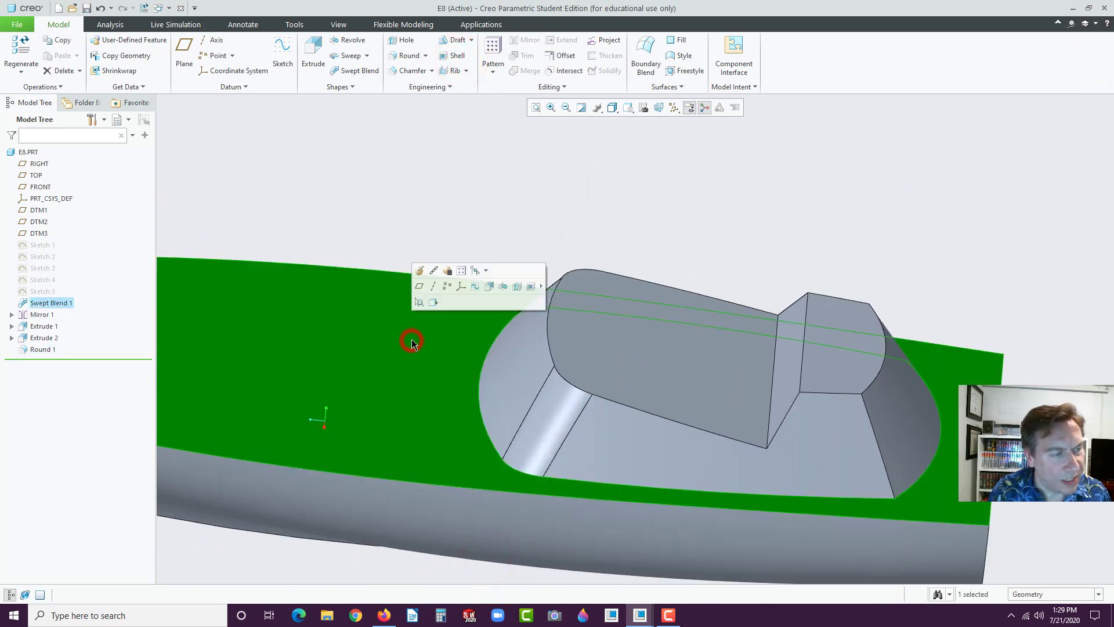
{"action": "left_click", "coordinate": [488, 287]}
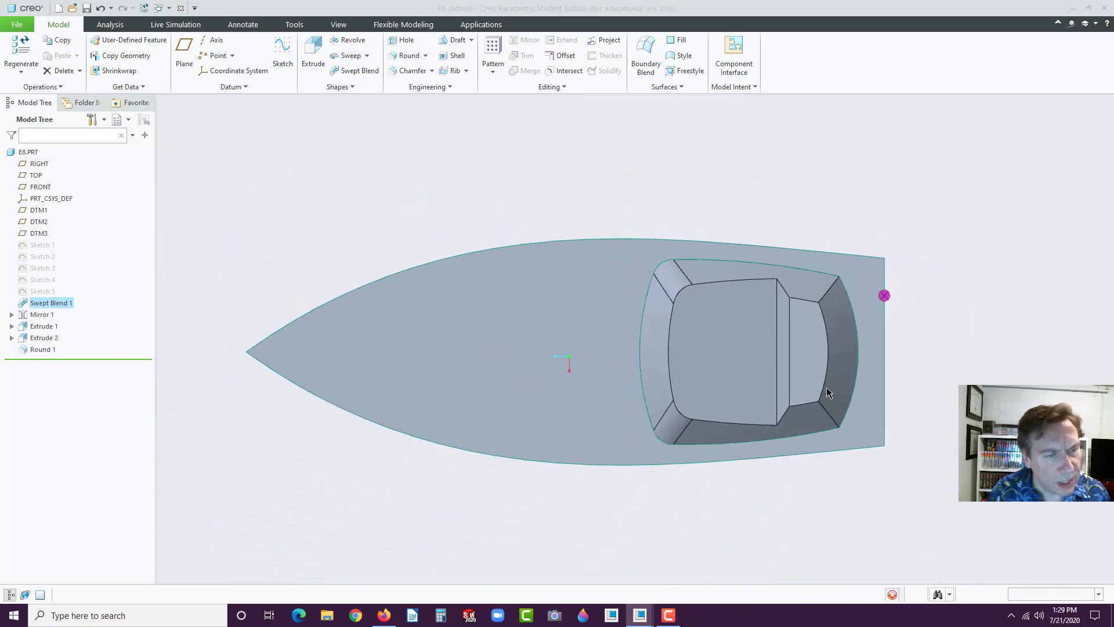
Offset the whole edge loop of the cabin's sloping roof face inward by -0.060 in the sketch.
{"action": "scroll", "coordinate": [794, 325], "scroll_direction": "down", "scroll_amount": 5}
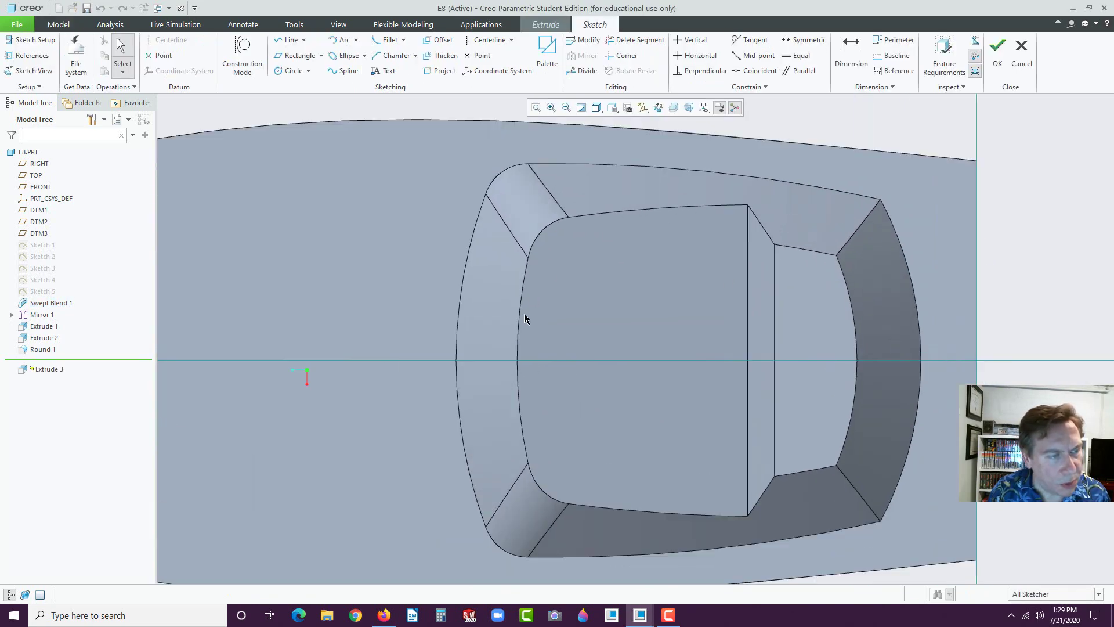
{"action": "left_click", "coordinate": [439, 39]}
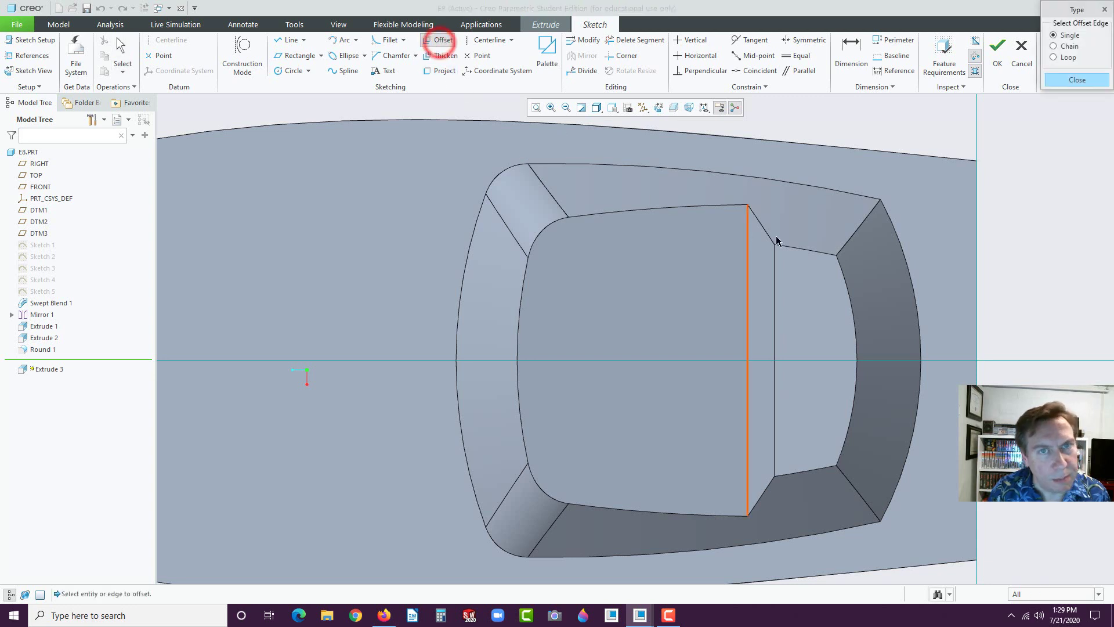
{"action": "left_click", "coordinate": [1054, 57]}
{"action": "left_click", "coordinate": [629, 319]}
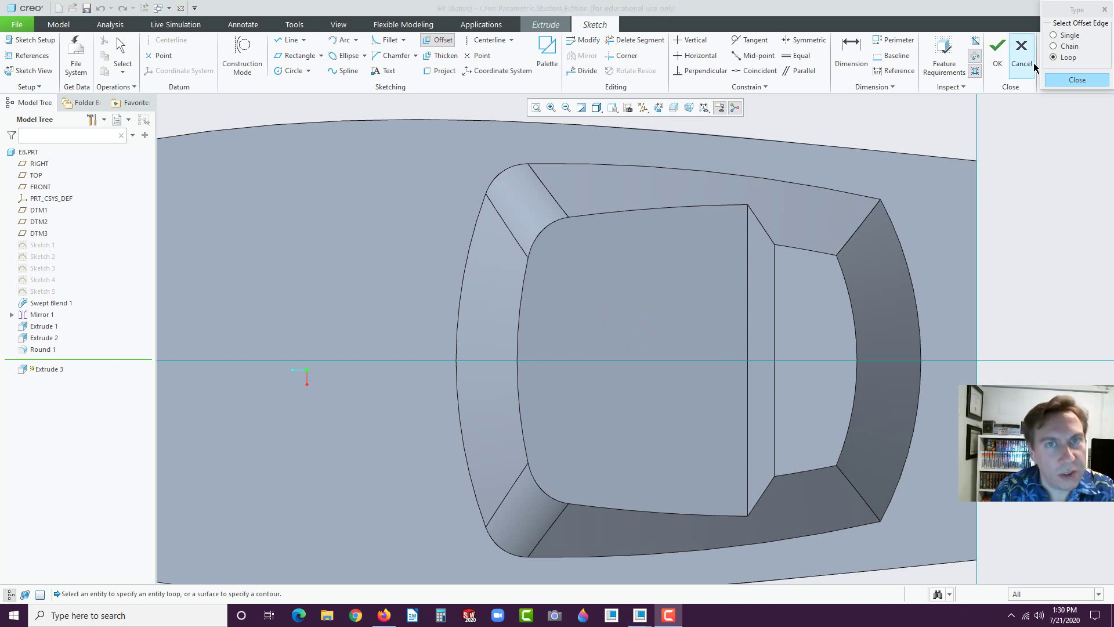
{"action": "left_click", "coordinate": [636, 311]}
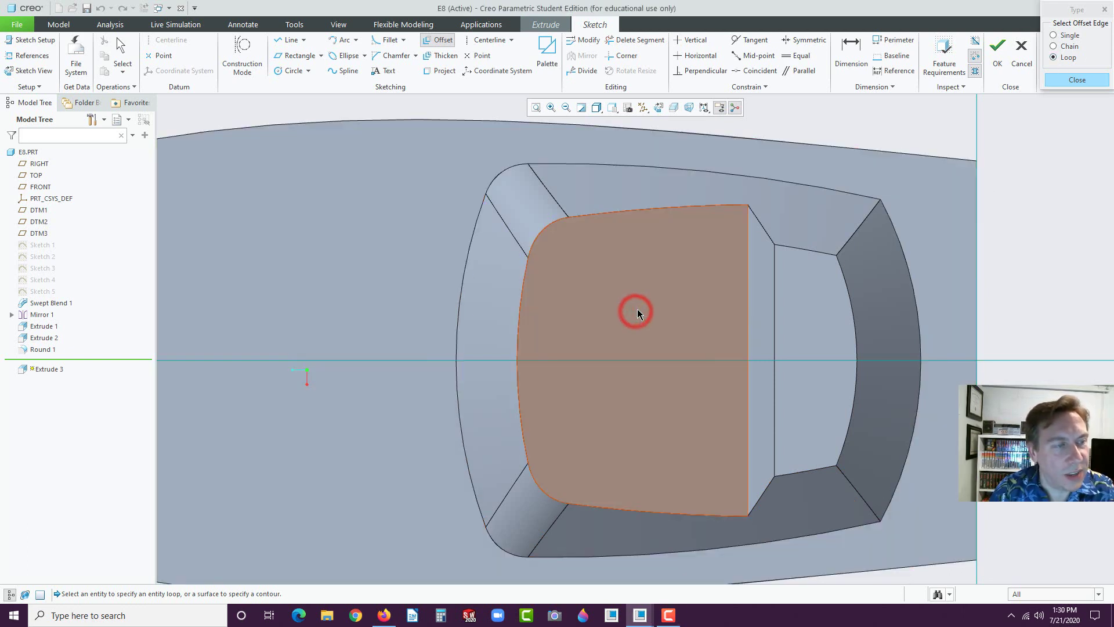
{"action": "left_click", "coordinate": [624, 314]}
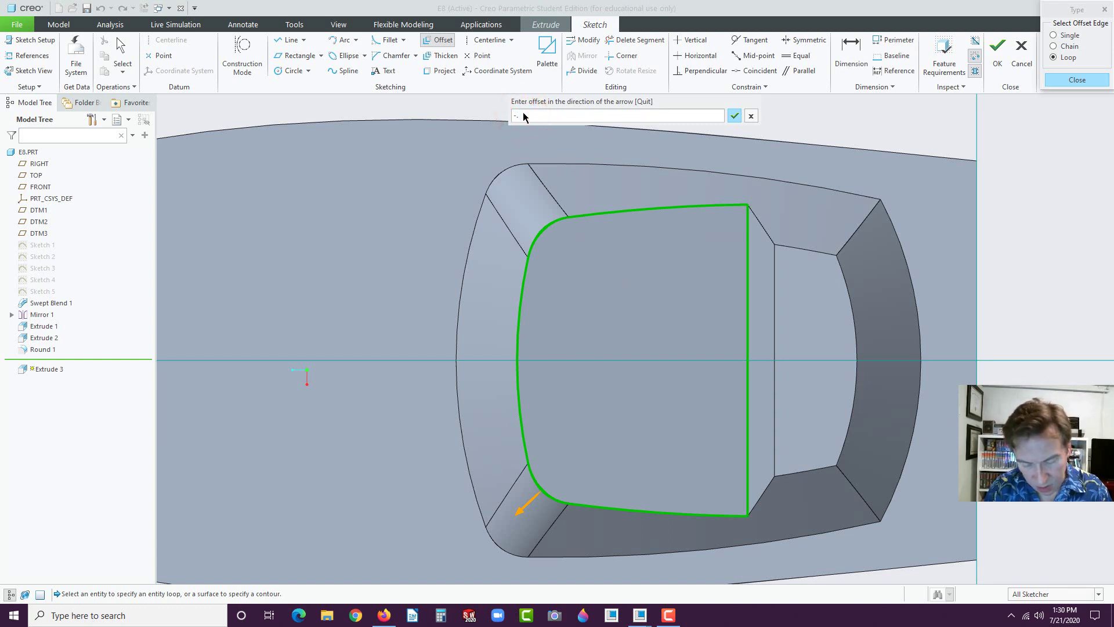
{"action": "left_click", "coordinate": [733, 116]}
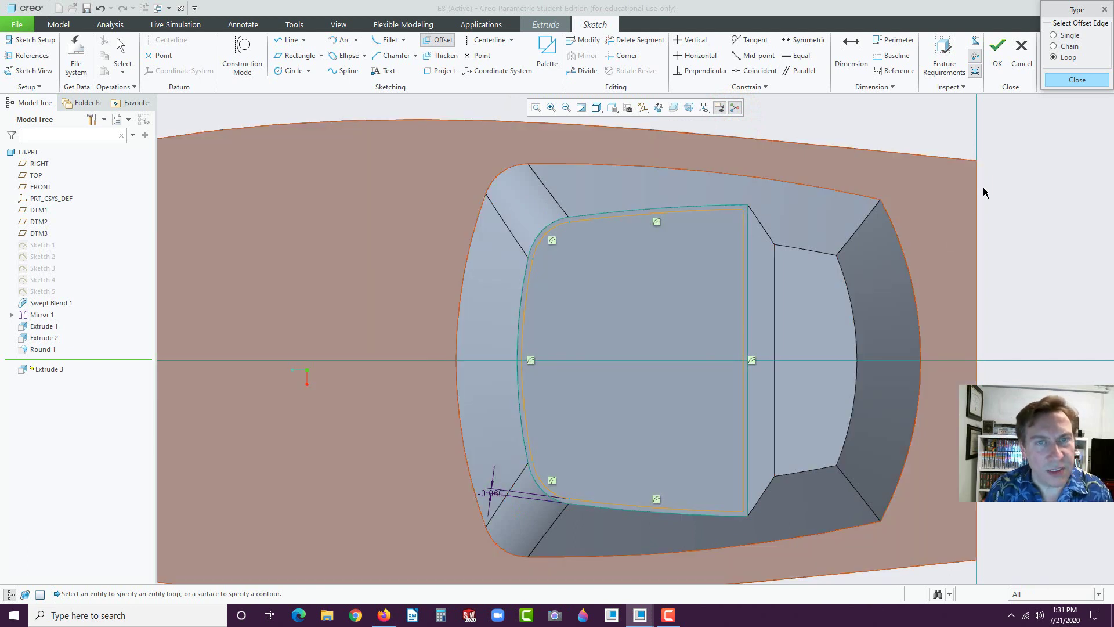
{"action": "left_click", "coordinate": [1076, 80]}
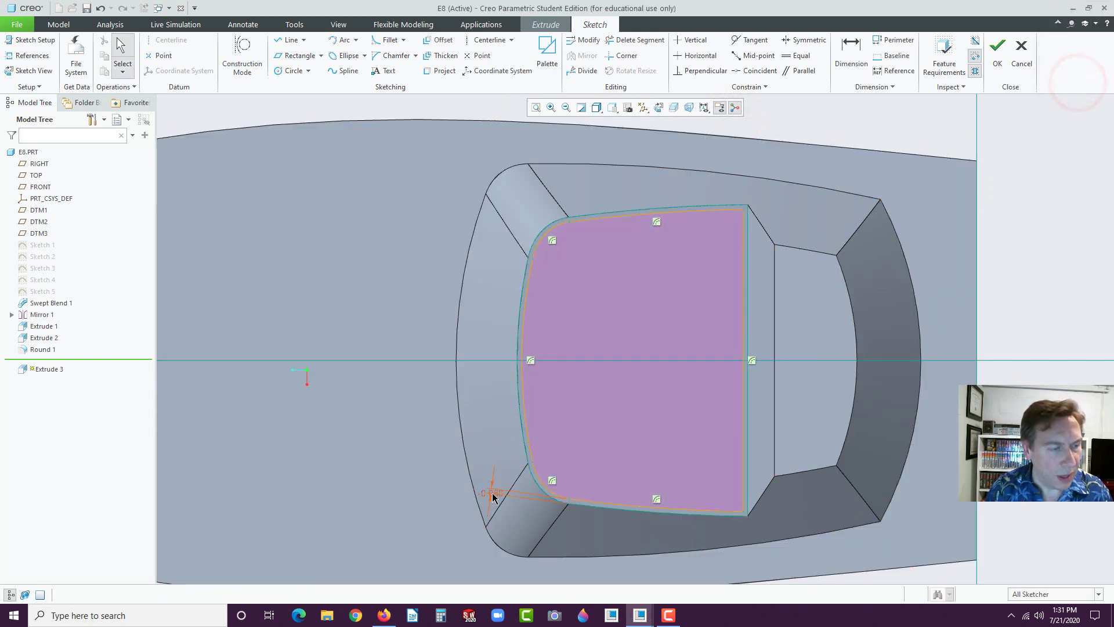
Set the roof loop's offset dimension to -0.250 and complete the sketch.
{"action": "left_click_drag", "start_coordinate": [500, 496], "coordinate": [518, 498]}
{"action": "double_click", "coordinate": [513, 491]}
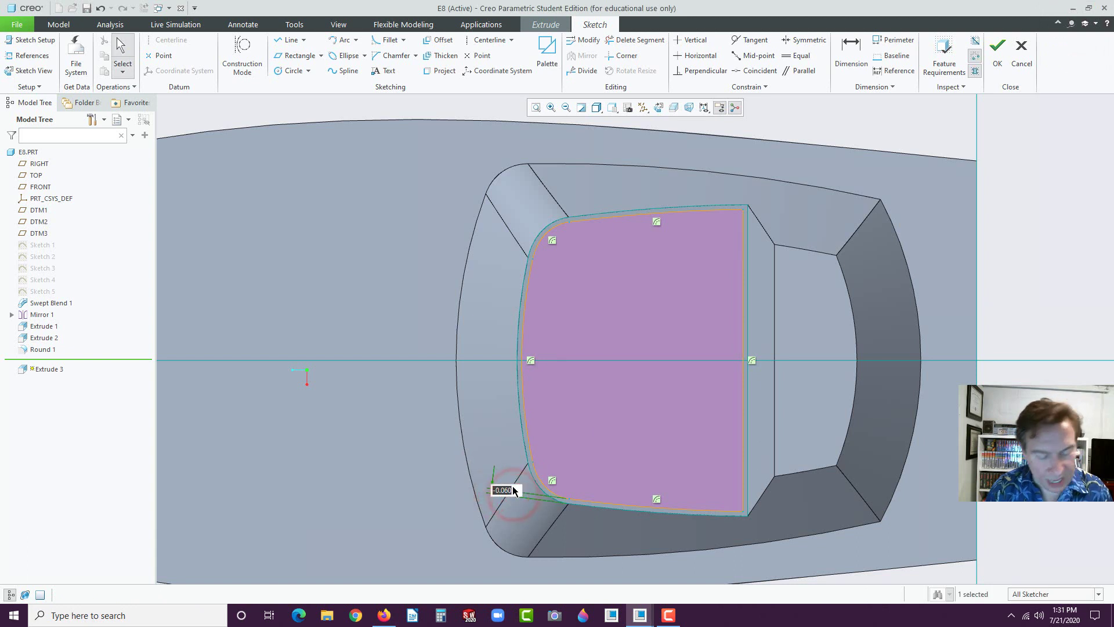
{"action": "key", "text": "Return"}
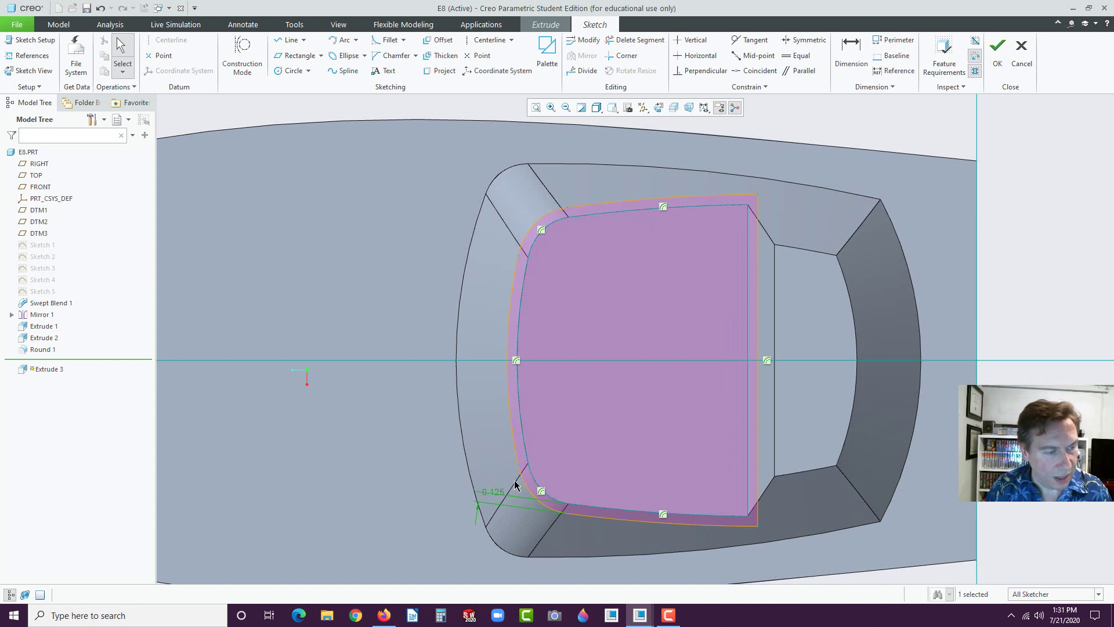
{"action": "double_click", "coordinate": [496, 493]}
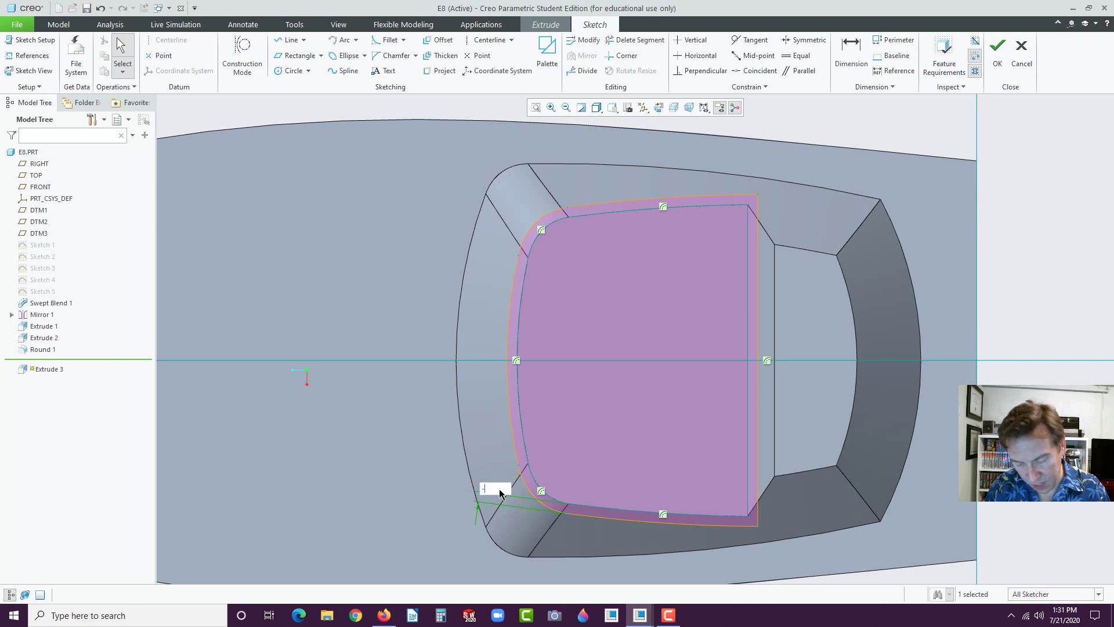
{"action": "key", "text": "Return"}
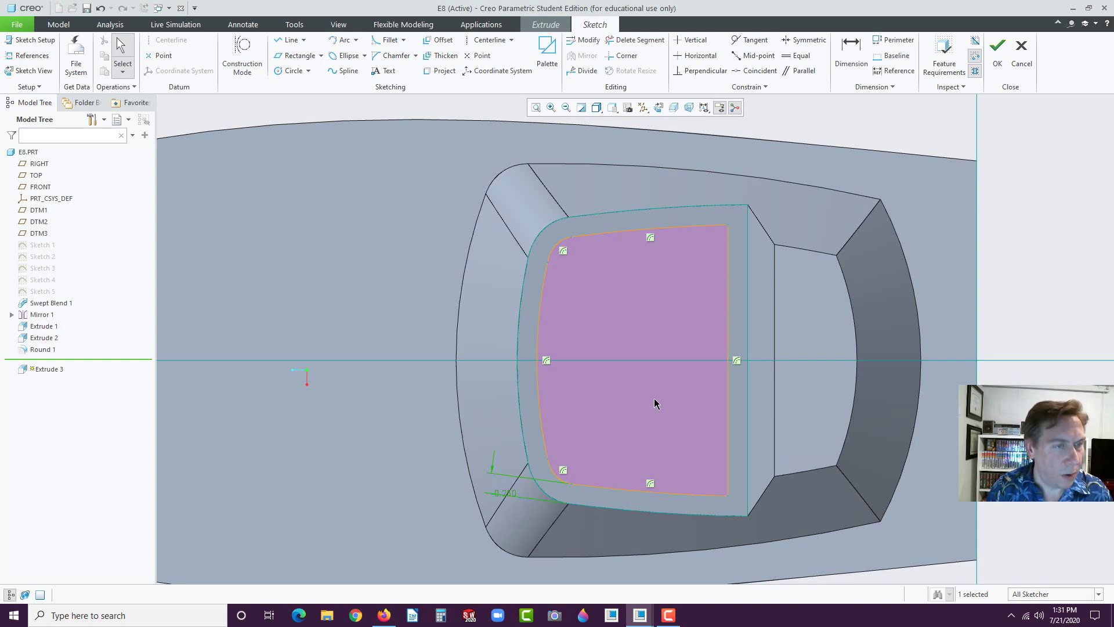
{"action": "key", "text": "ctrl+d"}
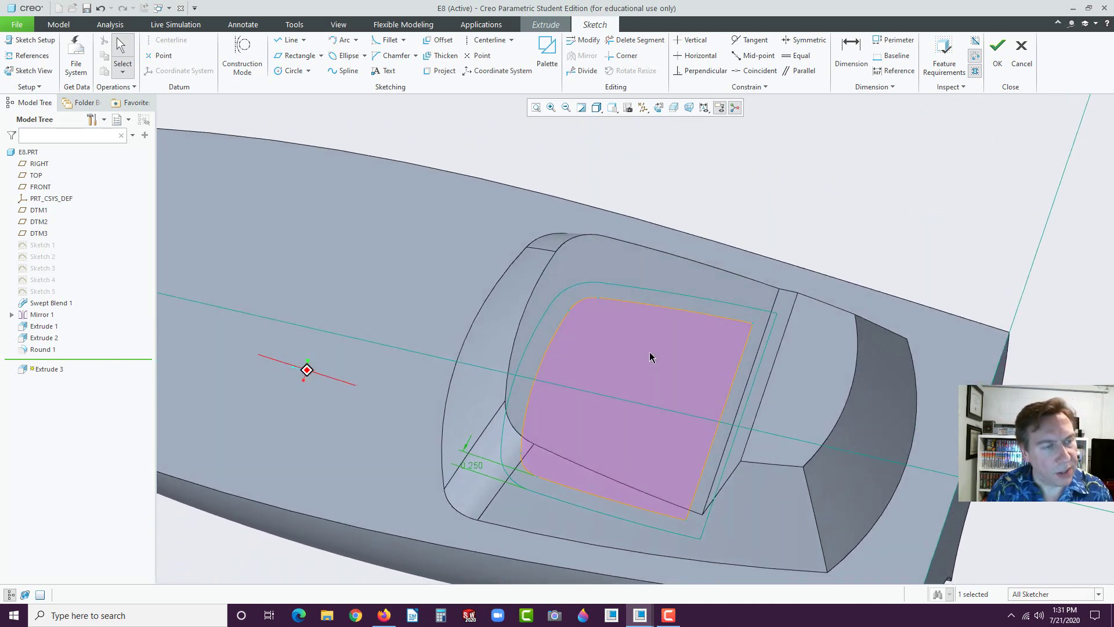
{"action": "left_click", "coordinate": [998, 54]}
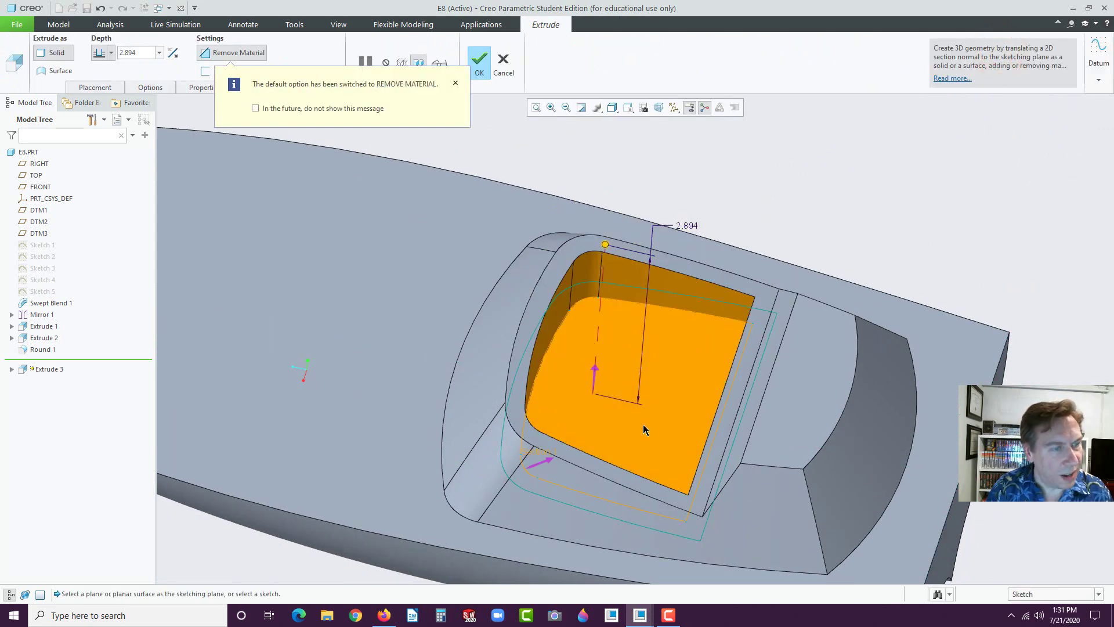
Add a blind second side about 0.875 deep to the material-removing cut and complete the cockpit opening.
{"action": "middle_click_drag", "start_coordinate": [643, 429], "coordinate": [264, 189]}
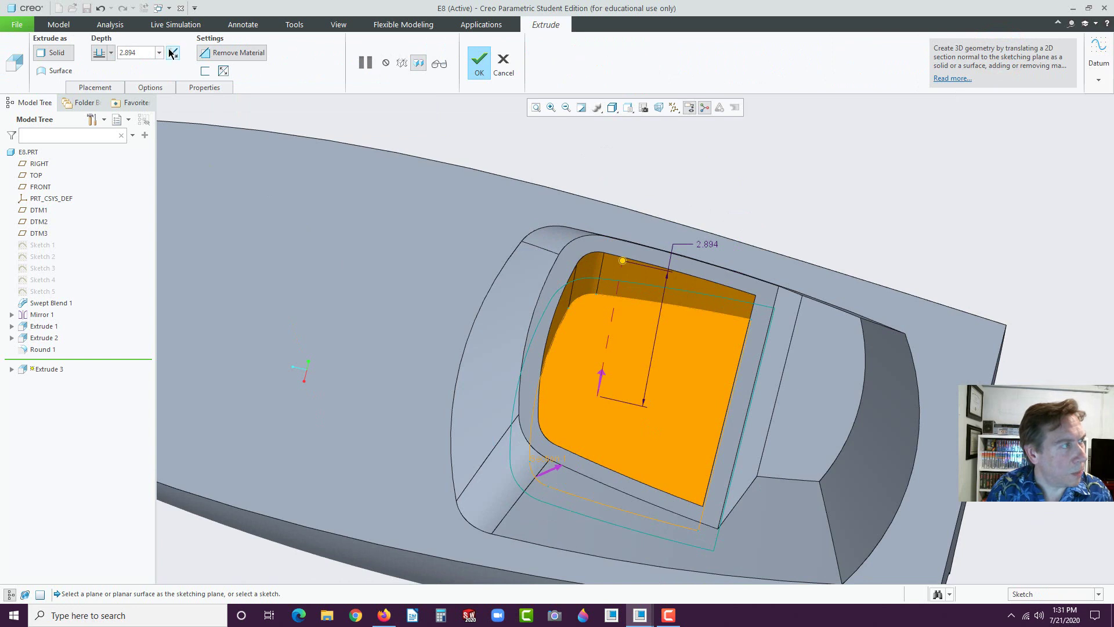
{"action": "left_click", "coordinate": [143, 88]}
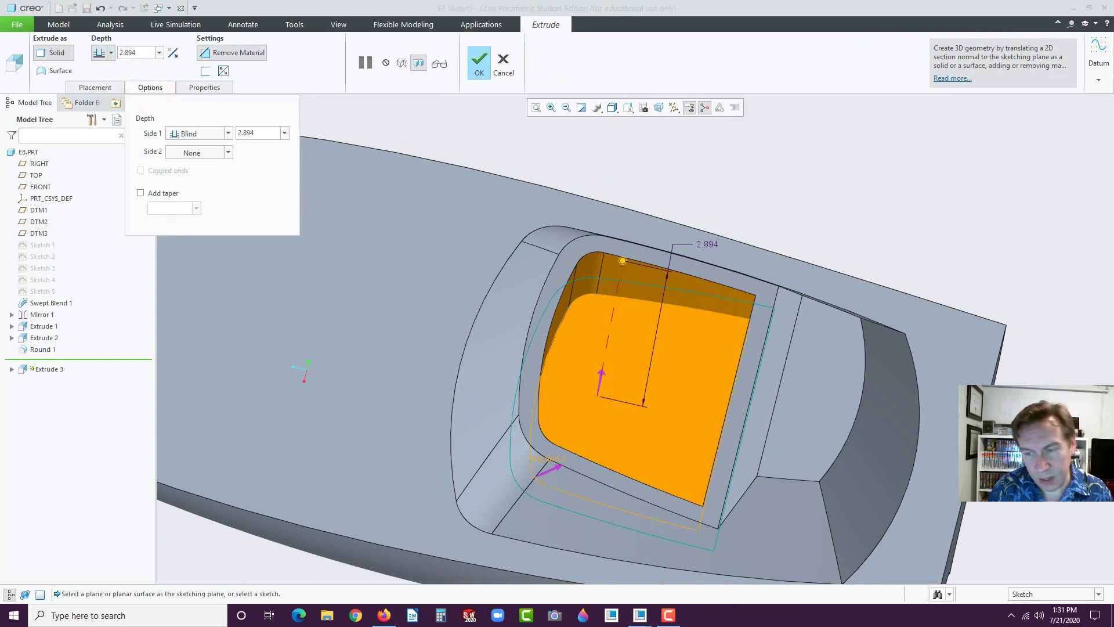
{"action": "left_click", "coordinate": [223, 152]}
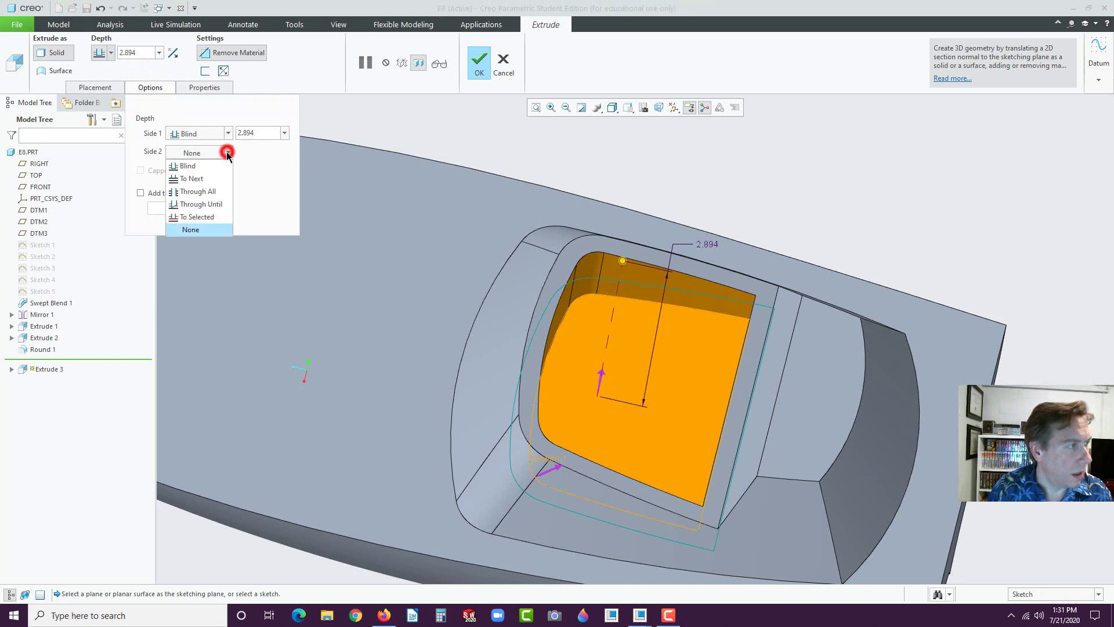
{"action": "left_click", "coordinate": [191, 167]}
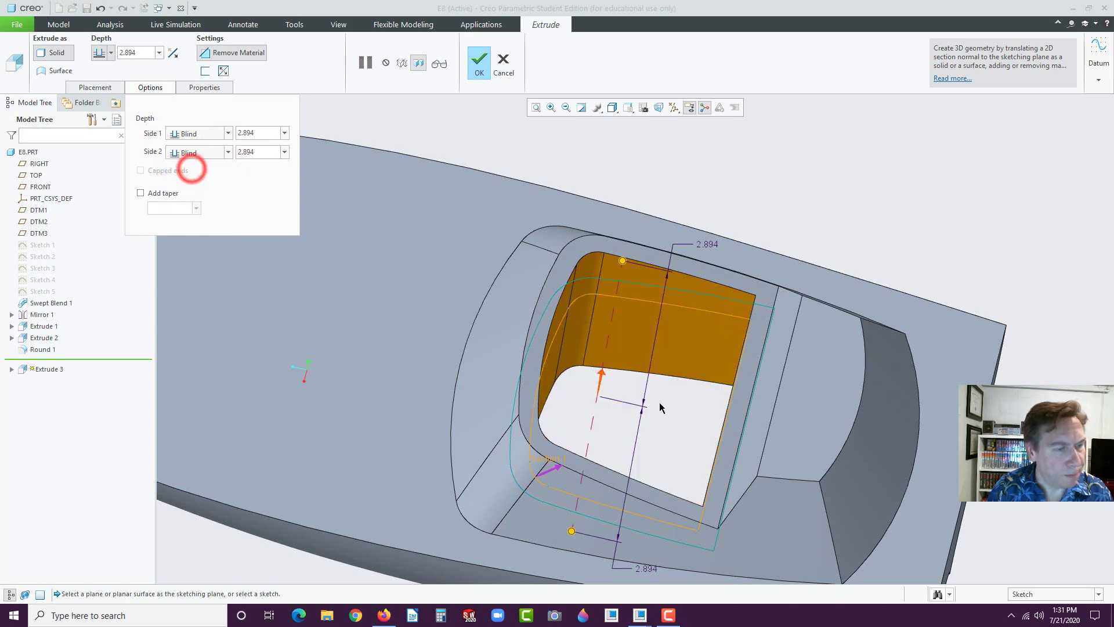
{"action": "scroll", "coordinate": [699, 375], "scroll_direction": "down", "scroll_amount": 4}
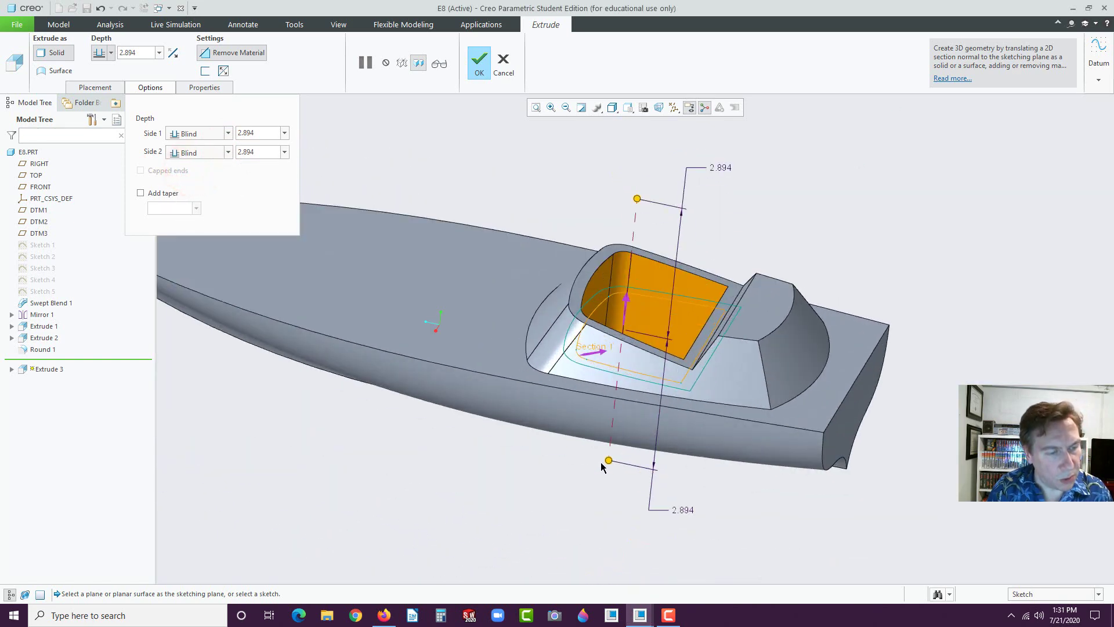
{"action": "left_click_drag", "start_coordinate": [609, 461], "coordinate": [616, 394]}
{"action": "mouse_move", "coordinate": [616, 395]}
{"action": "middle_mouse_down"}
{"action": "mouse_move", "coordinate": [696, 367]}
{"action": "mouse_move", "coordinate": [599, 340]}
{"action": "mouse_move", "coordinate": [647, 414]}
{"action": "middle_mouse_up"}
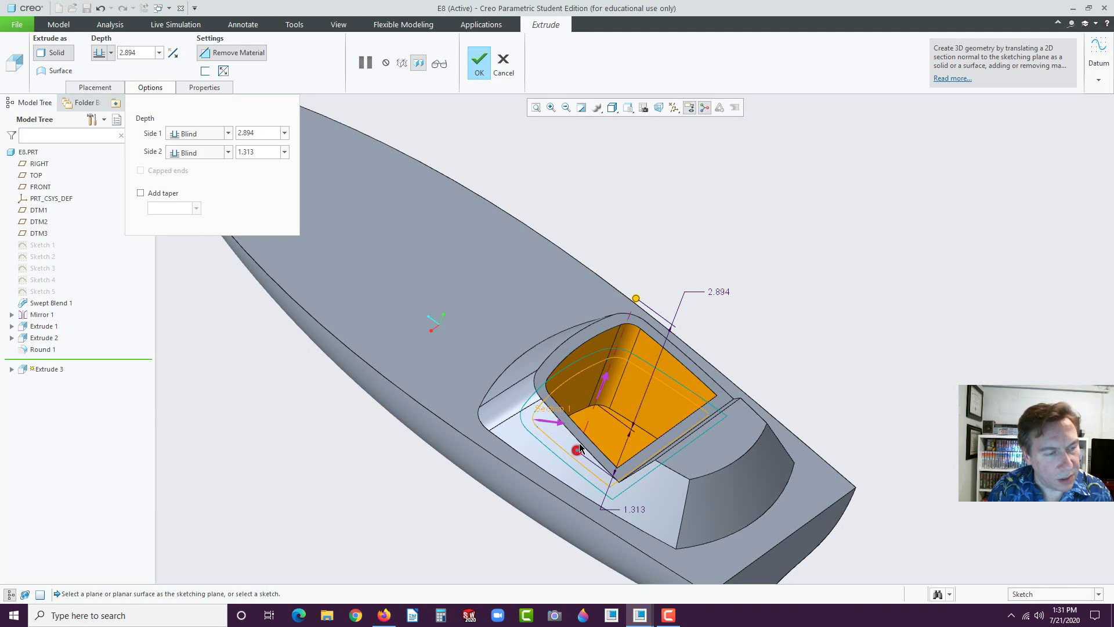
{"action": "left_click_drag", "start_coordinate": [579, 448], "coordinate": [585, 434]}
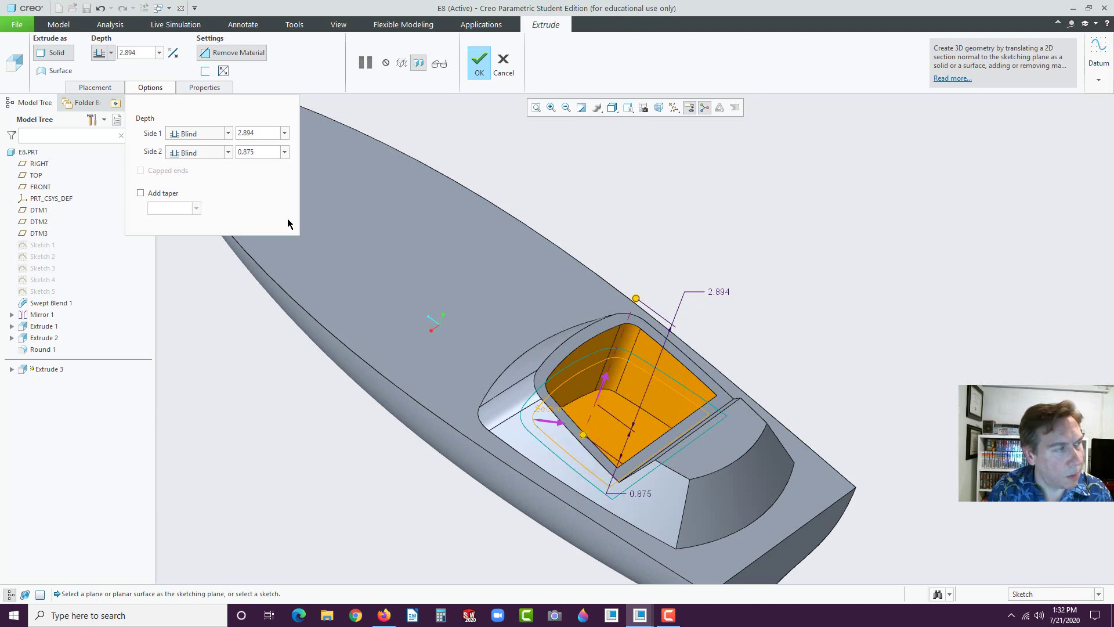
{"action": "left_click", "coordinate": [480, 62]}
{"action": "left_click", "coordinate": [768, 272]}
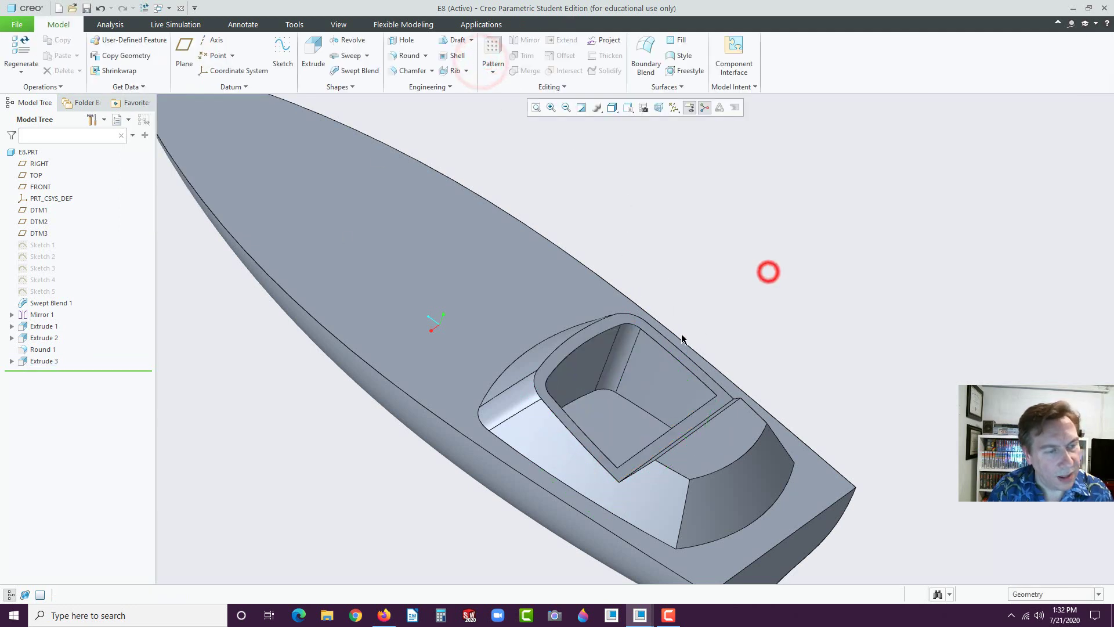
Start an extrude with its sketch on the hull's flat deck surface around the cabin.
{"action": "scroll", "coordinate": [691, 328], "scroll_direction": "up", "scroll_amount": 3}
{"action": "mouse_move", "coordinate": [698, 318]}
{"action": "middle_mouse_down"}
{"action": "mouse_move", "coordinate": [761, 385]}
{"action": "mouse_move", "coordinate": [718, 385]}
{"action": "mouse_move", "coordinate": [571, 331]}
{"action": "mouse_move", "coordinate": [520, 328]}
{"action": "middle_mouse_up"}
{"action": "scroll", "coordinate": [356, 309], "scroll_direction": "down", "scroll_amount": 3}
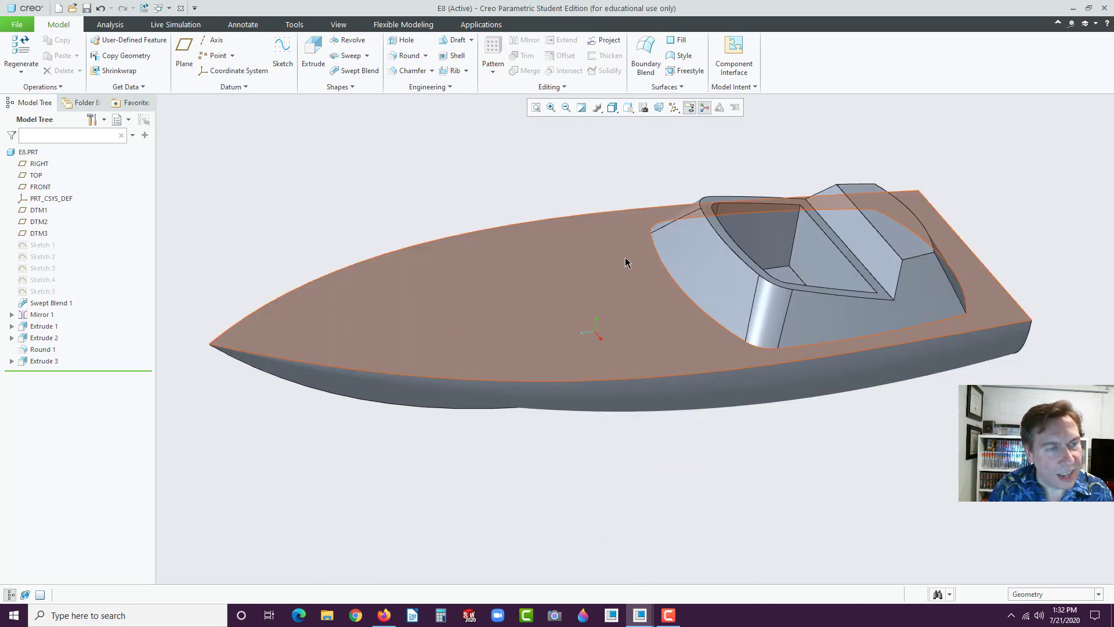
{"action": "left_click", "coordinate": [638, 293]}
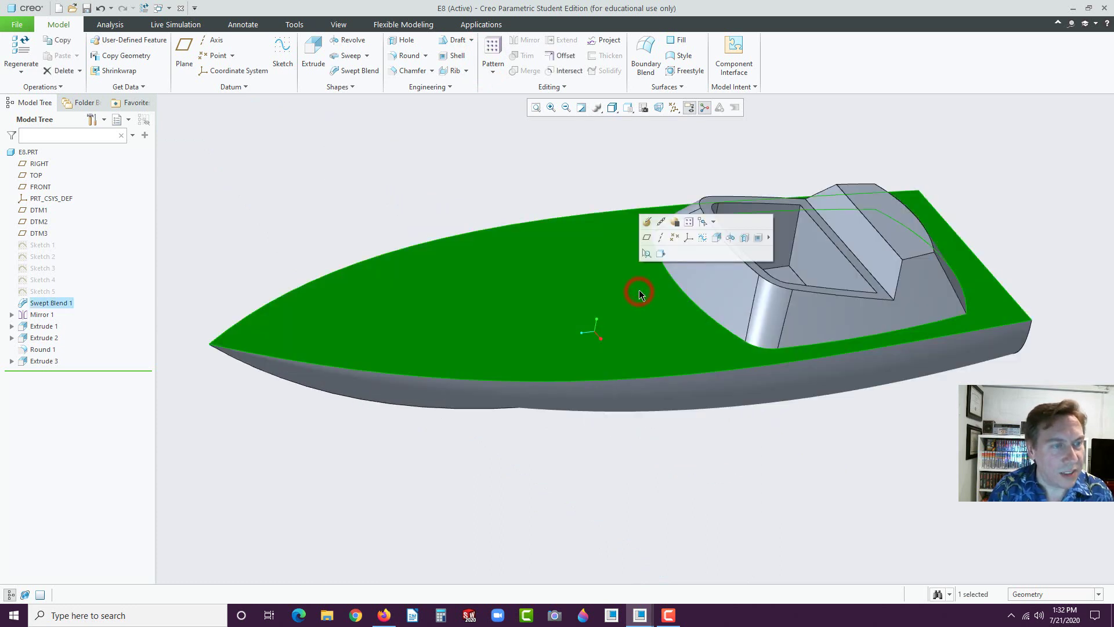
{"action": "left_click", "coordinate": [717, 237]}
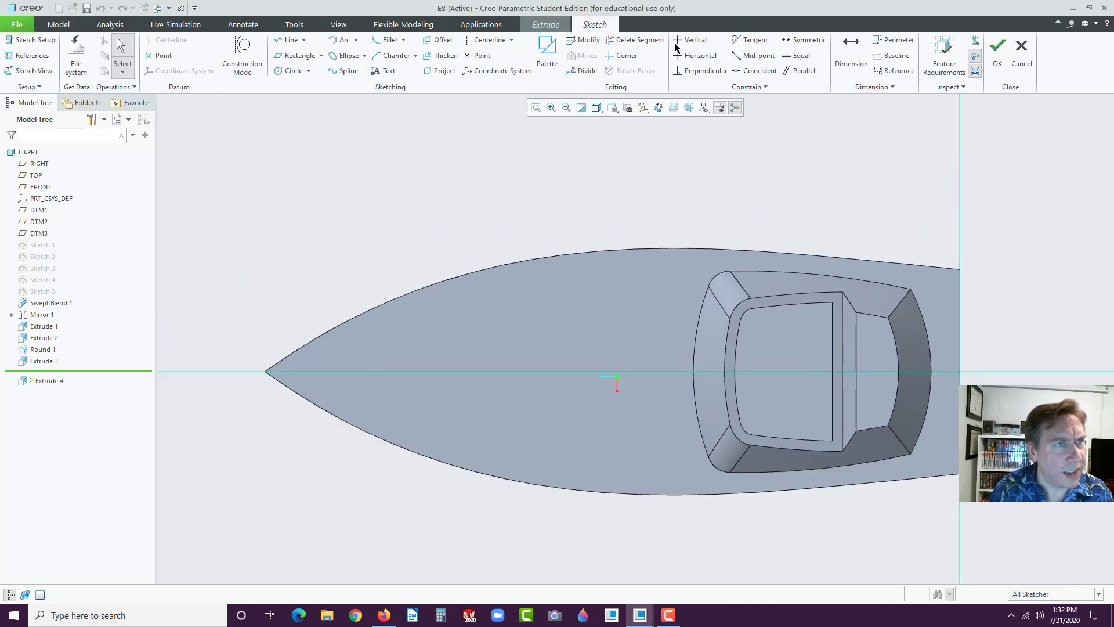
Offset the deck face's outer edge loop by -0.125 in the sketch.
{"action": "left_click", "coordinate": [441, 42]}
{"action": "left_click", "coordinate": [1053, 57]}
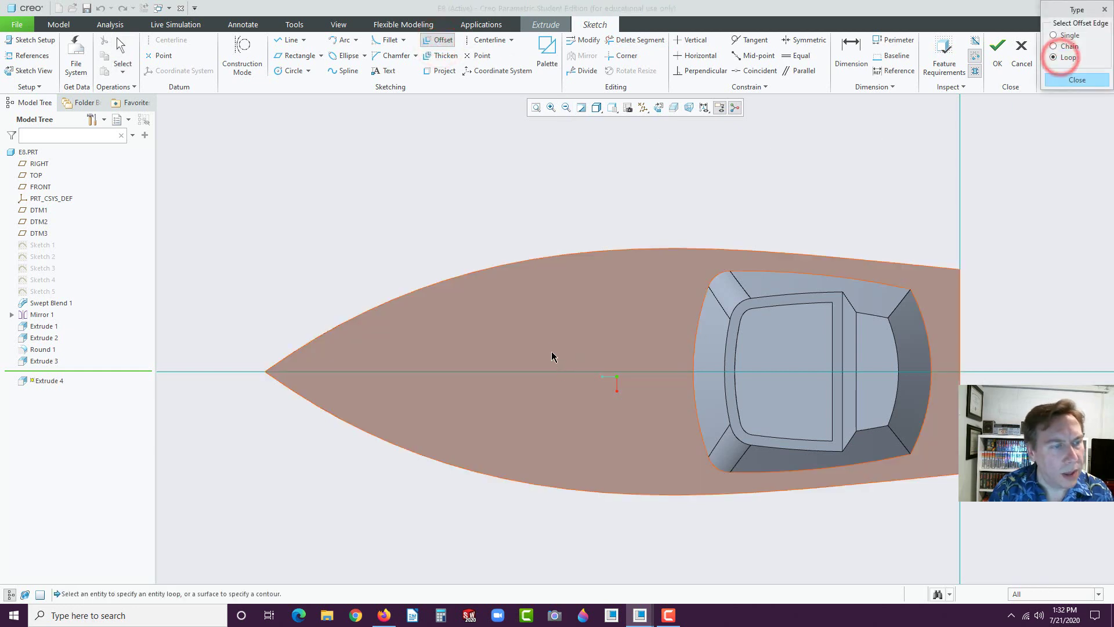
{"action": "left_click", "coordinate": [544, 333]}
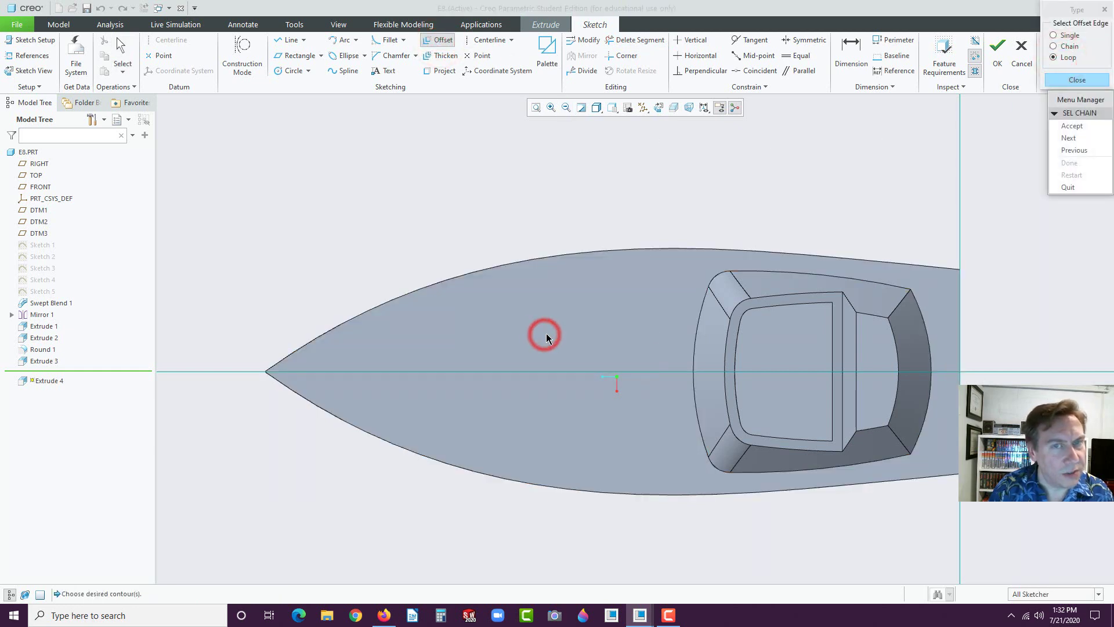
{"action": "left_click", "coordinate": [1070, 140]}
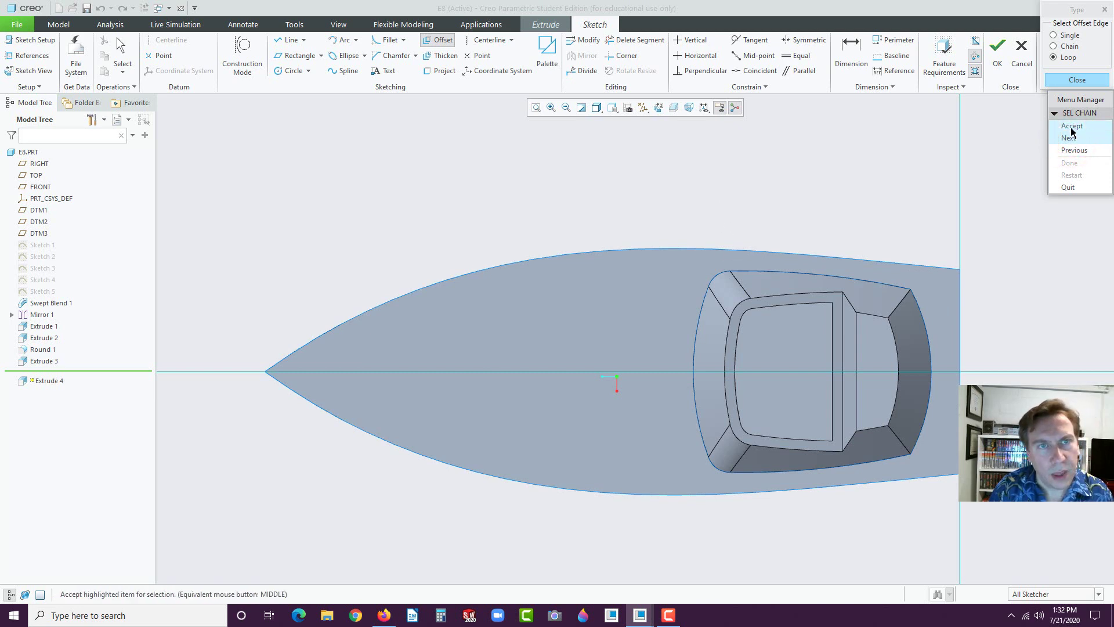
{"action": "left_click", "coordinate": [1070, 126]}
{"action": "left_click", "coordinate": [529, 116]}
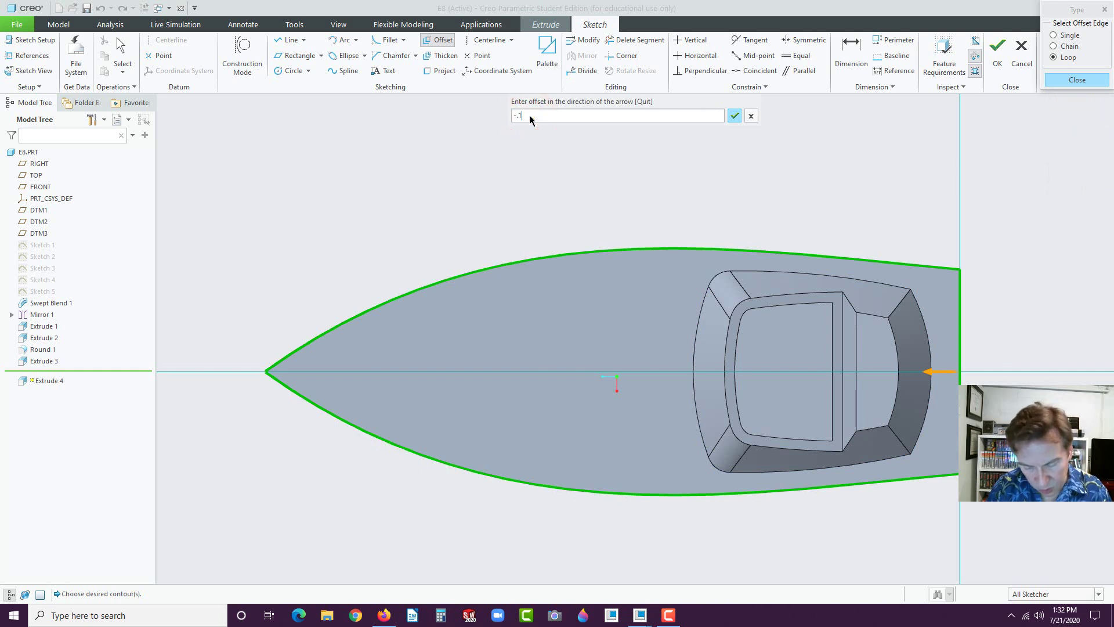
{"action": "type", "text": "-.125"}
{"action": "key", "text": "Return"}
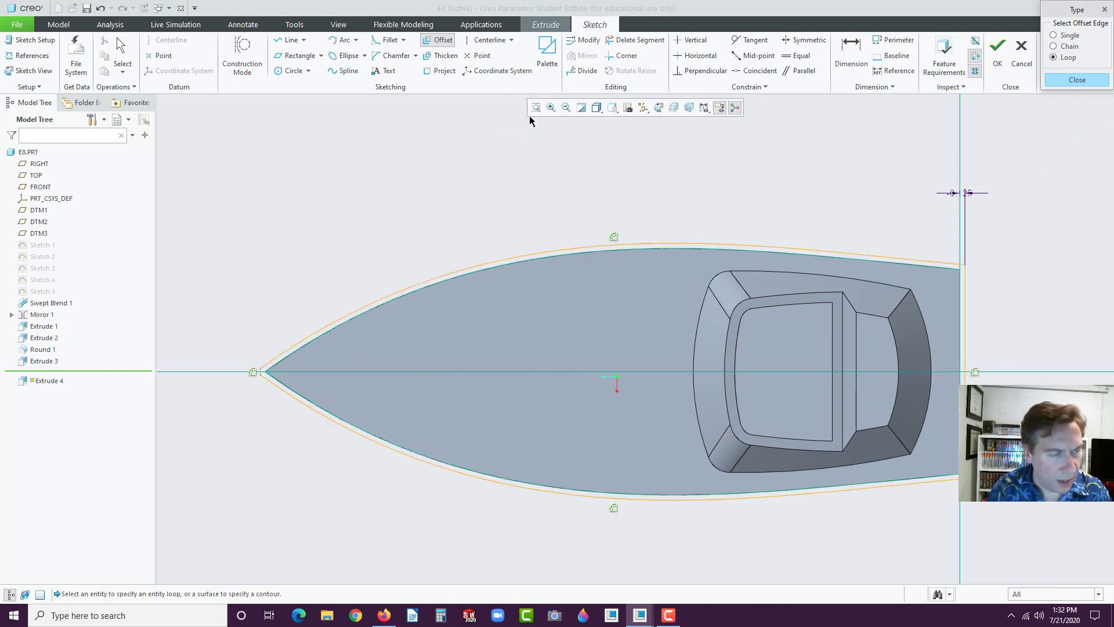
{"action": "middle_click", "coordinate": [999, 200]}
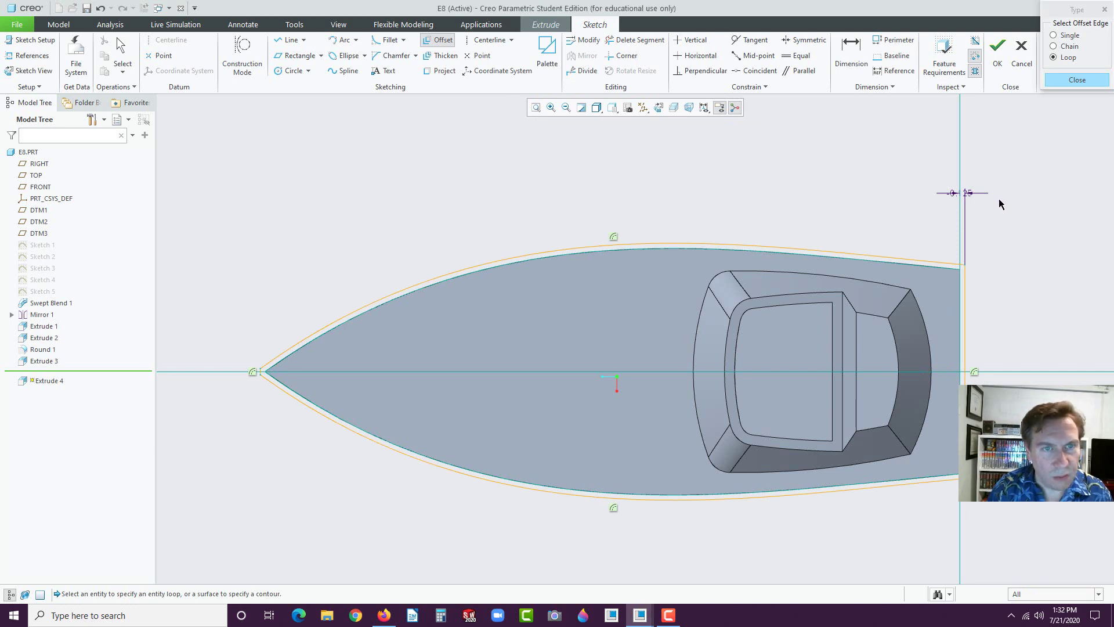
Try to flip the deck loop's offset inward by changing its dimension to .125, and re-enter -.125.
{"action": "double_click", "coordinate": [963, 196]}
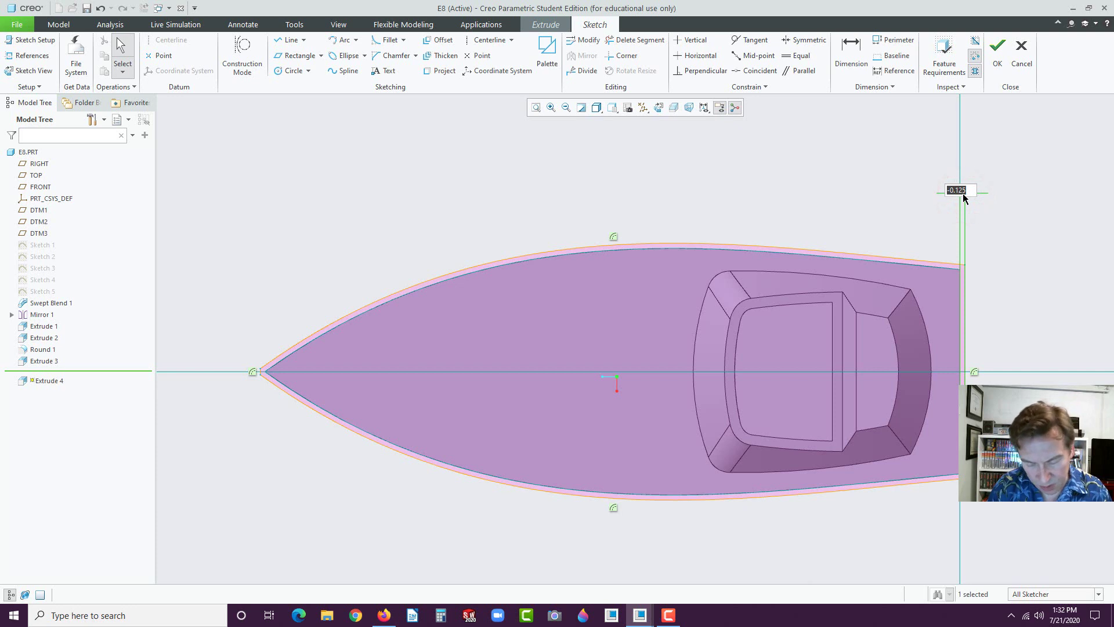
{"action": "key", "text": "Return"}
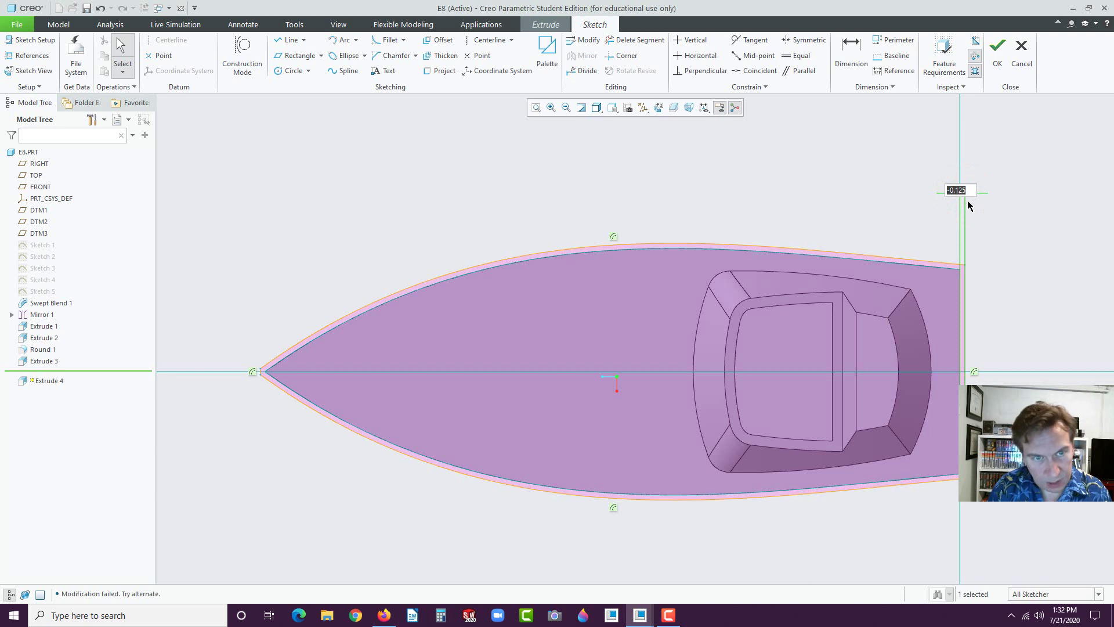
{"action": "key", "text": "BackSpace"}
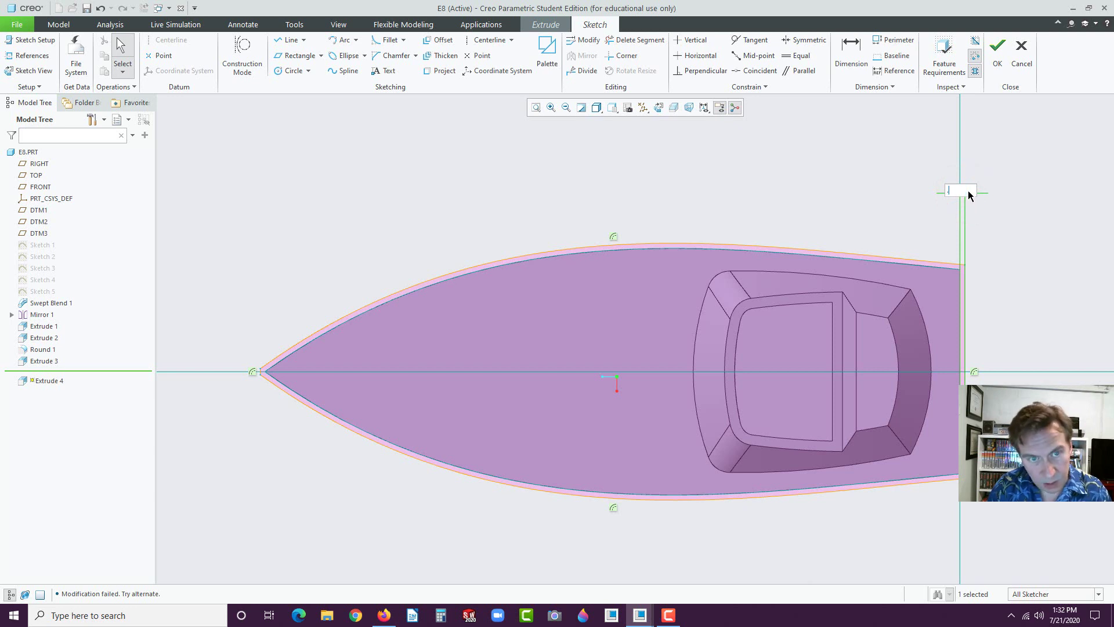
{"action": "type", "text": "0.25"}
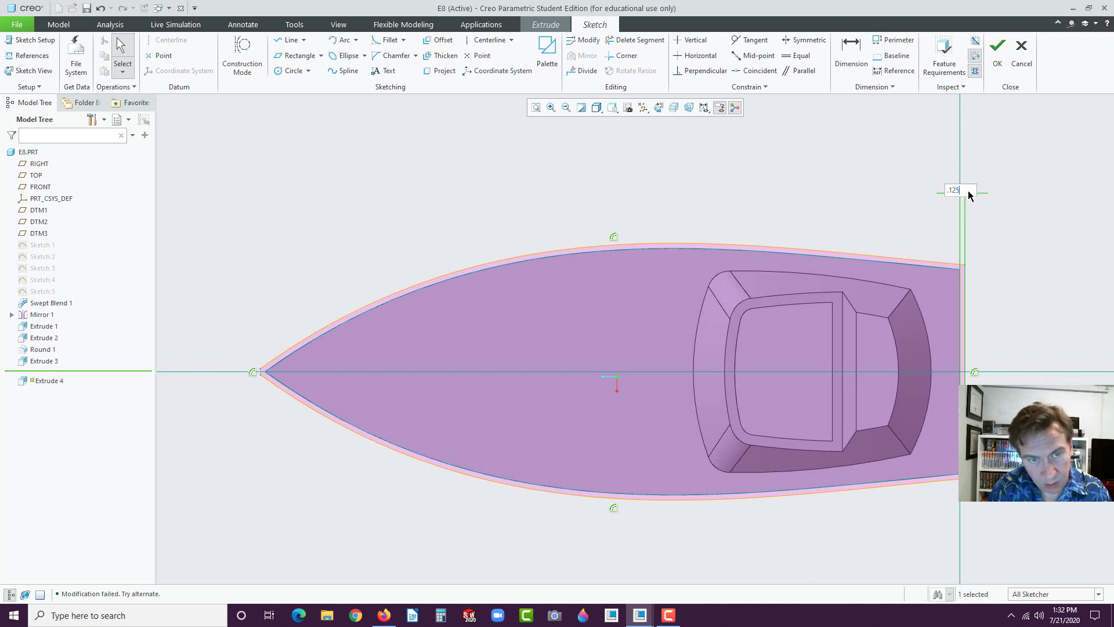
{"action": "key", "text": "Return"}
{"action": "double_click", "coordinate": [965, 198]}
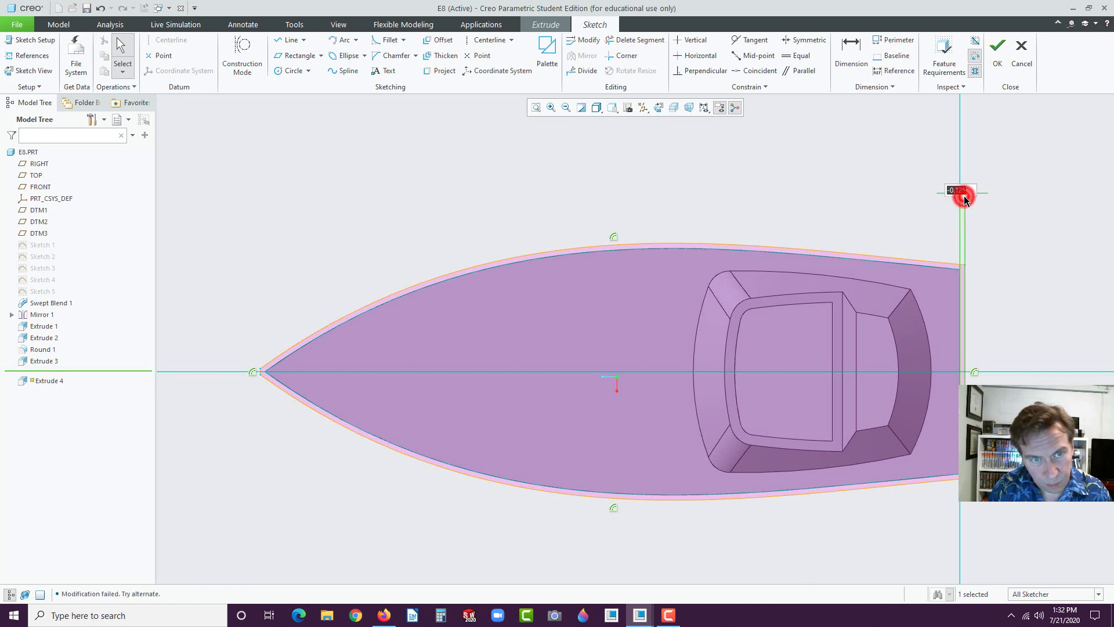
{"action": "type", "text": "-.1"}
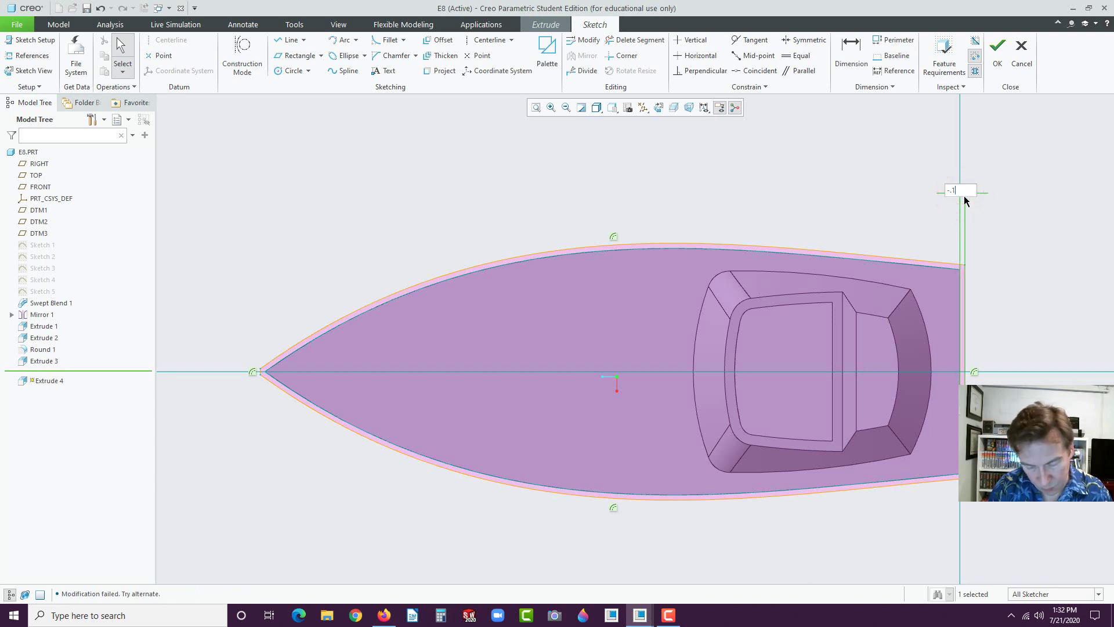
{"action": "type", "text": "25"}
{"action": "left_click", "coordinate": [984, 220]}
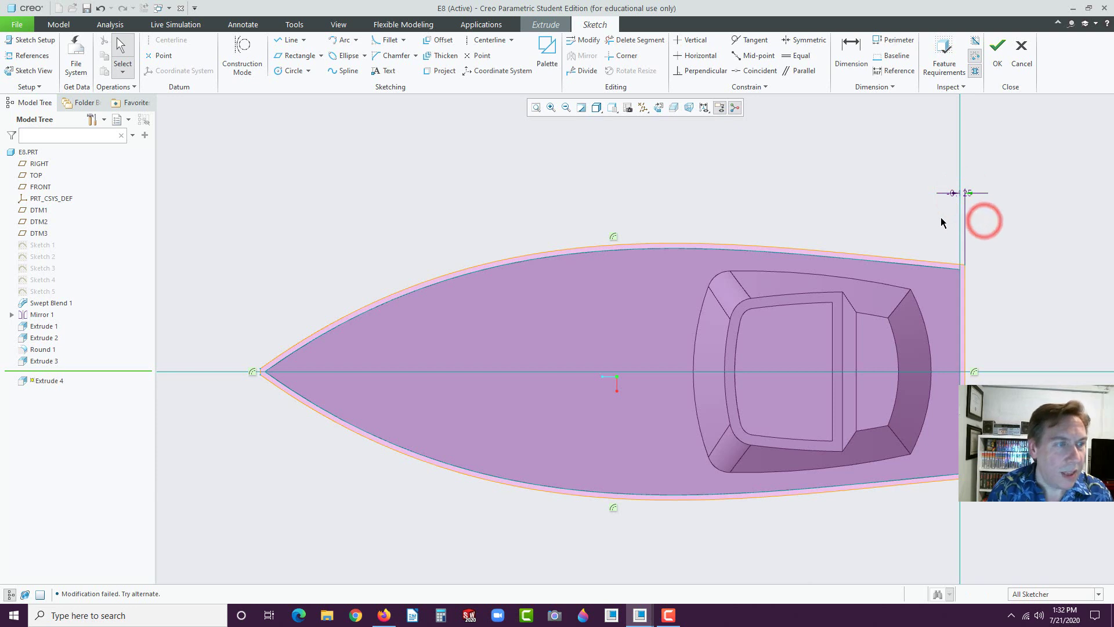
Delete all the offset deck loop curves from the sketch.
{"action": "left_click", "coordinate": [431, 194]}
{"action": "mouse_move", "coordinate": [239, 200]}
{"action": "left_mouse_down"}
{"action": "mouse_move", "coordinate": [798, 423]}
{"action": "mouse_move", "coordinate": [992, 458]}
{"action": "mouse_move", "coordinate": [1013, 482]}
{"action": "left_mouse_up"}
{"action": "left_click", "coordinate": [989, 524]}
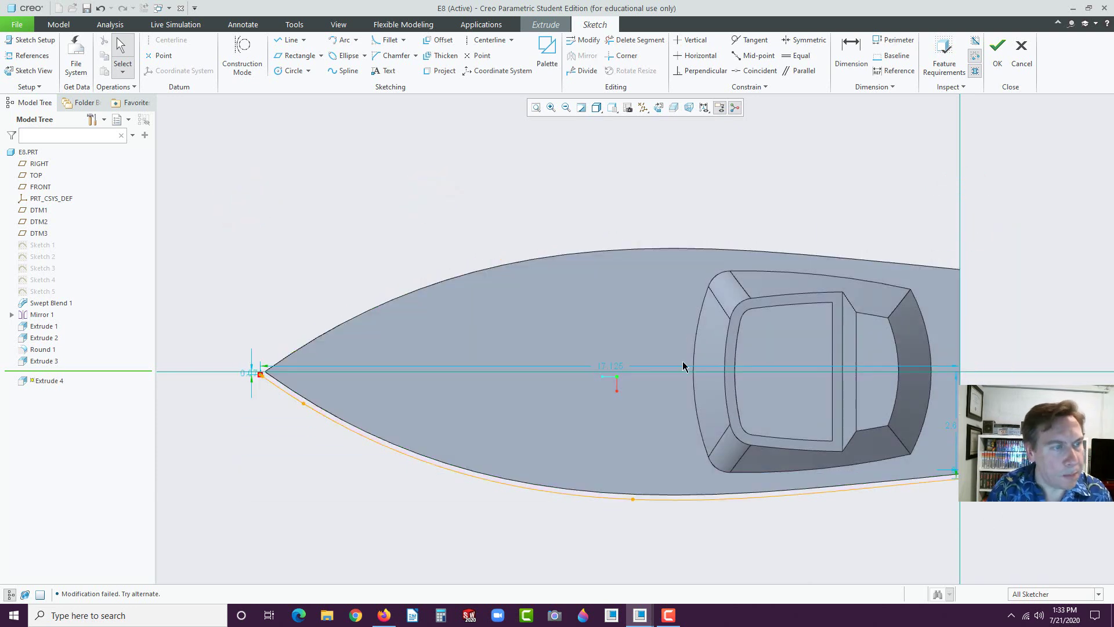
{"action": "left_click", "coordinate": [609, 170]}
{"action": "left_click", "coordinate": [564, 492]}
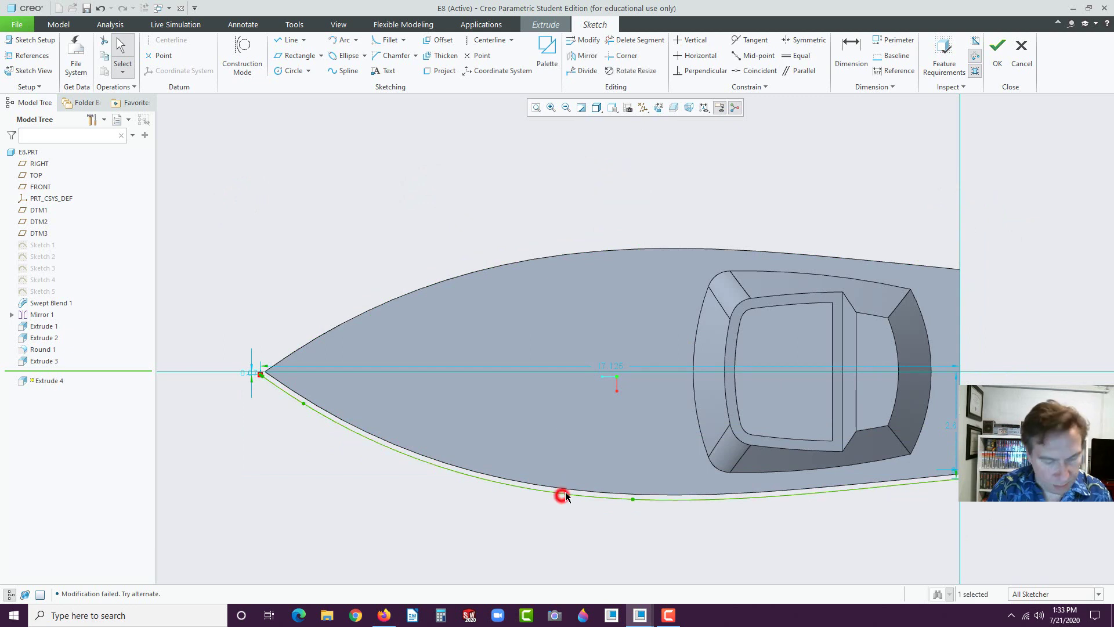
{"action": "key", "text": "Delete"}
{"action": "left_click", "coordinate": [594, 533]}
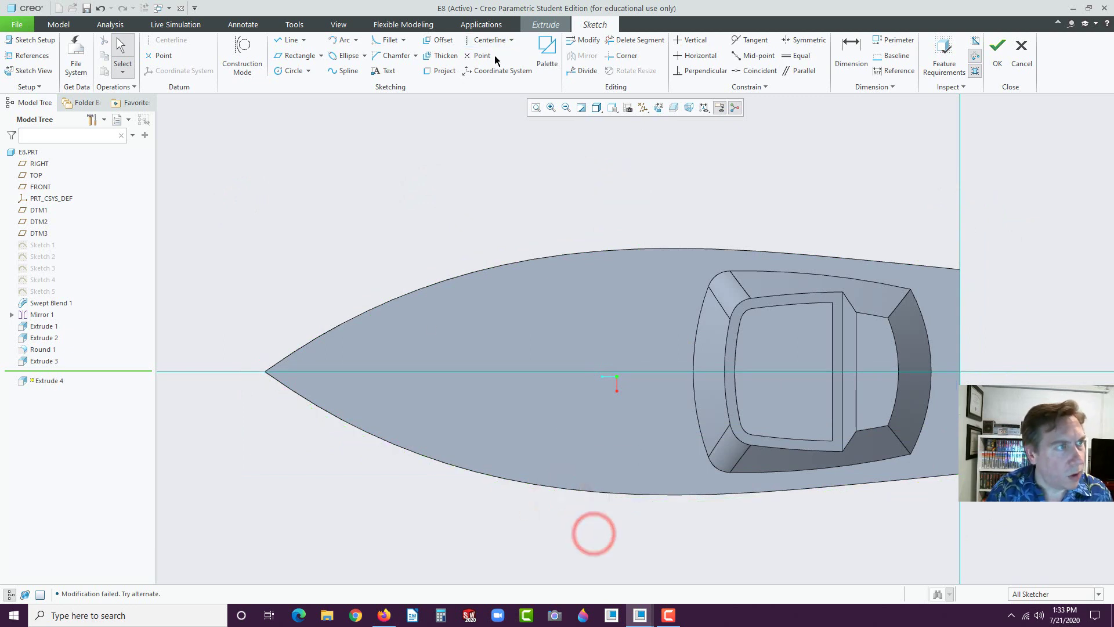
Offset the deck's upper side edge inward by -.125 as a single edge.
{"action": "left_click", "coordinate": [441, 41]}
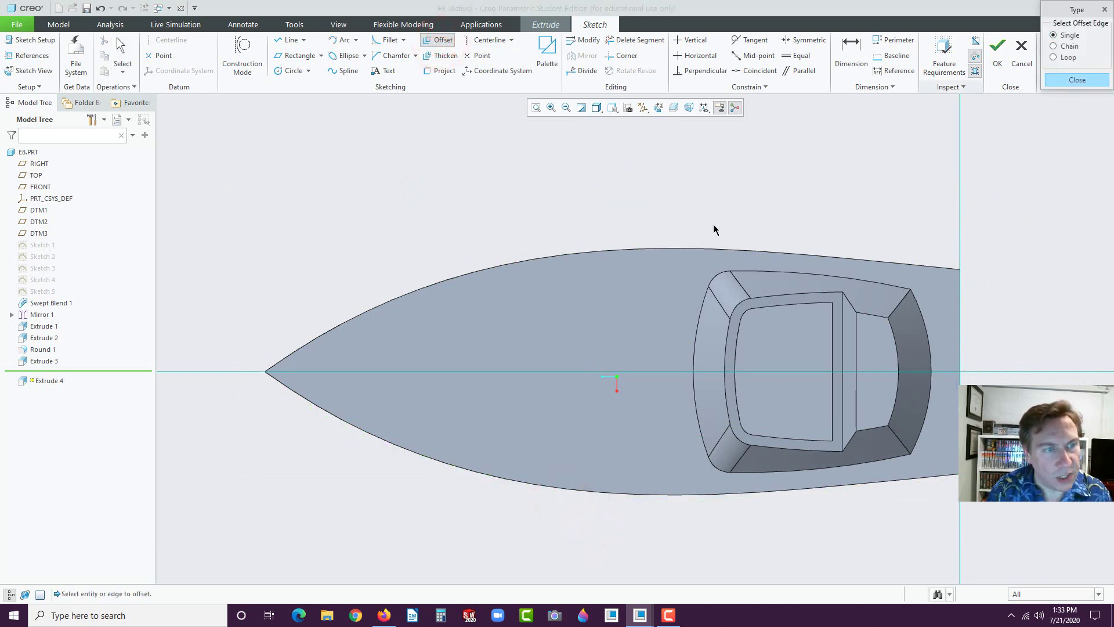
{"action": "left_click", "coordinate": [671, 251]}
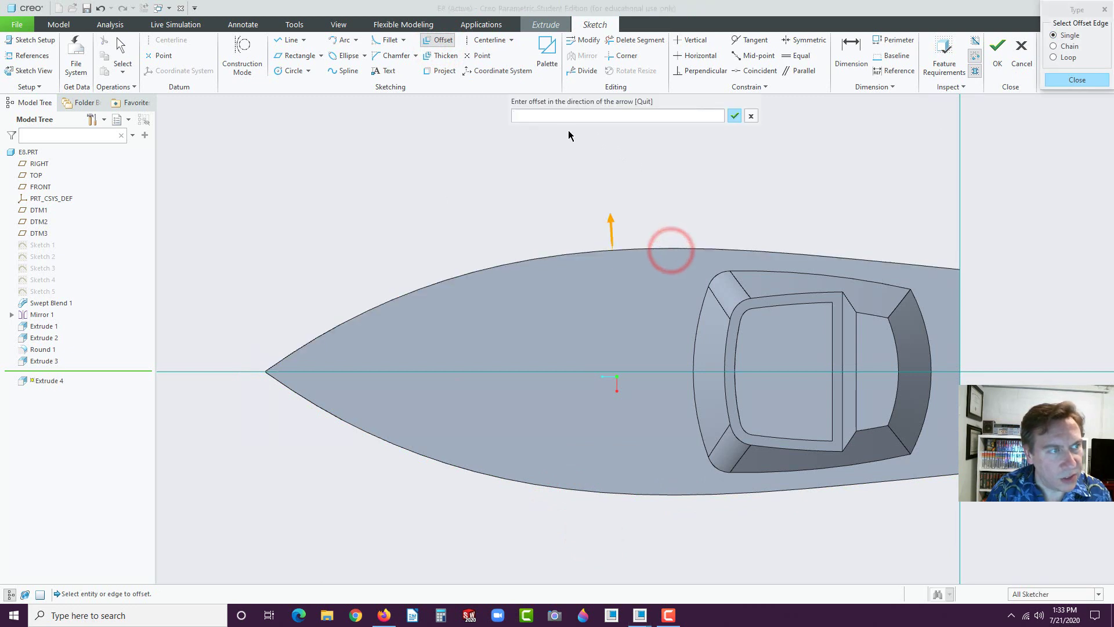
{"action": "left_click", "coordinate": [533, 115]}
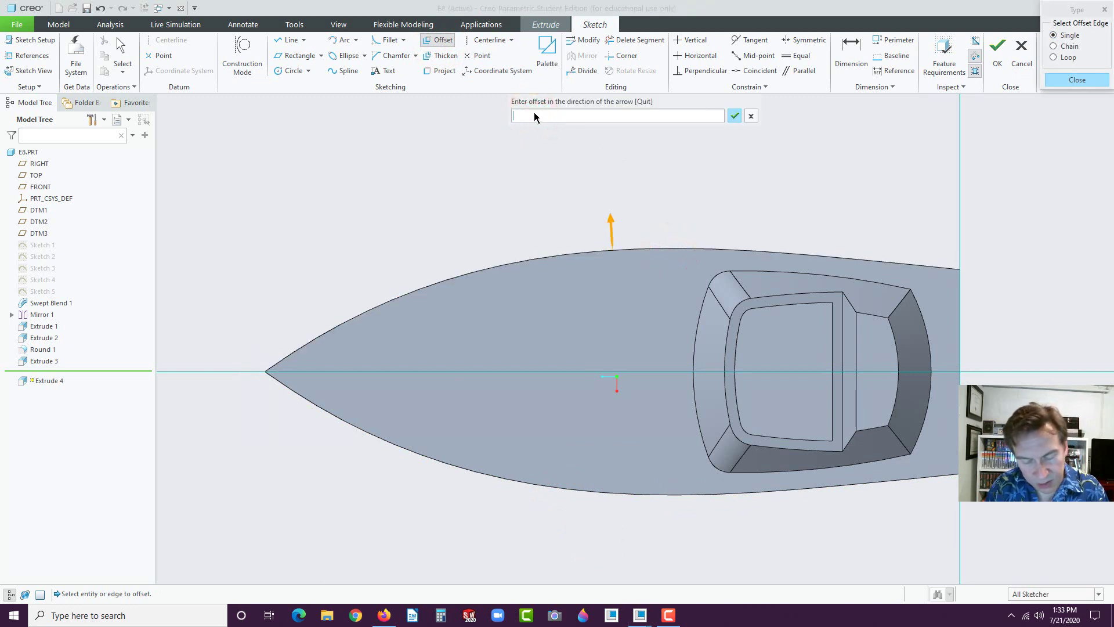
{"action": "type", "text": "-"}
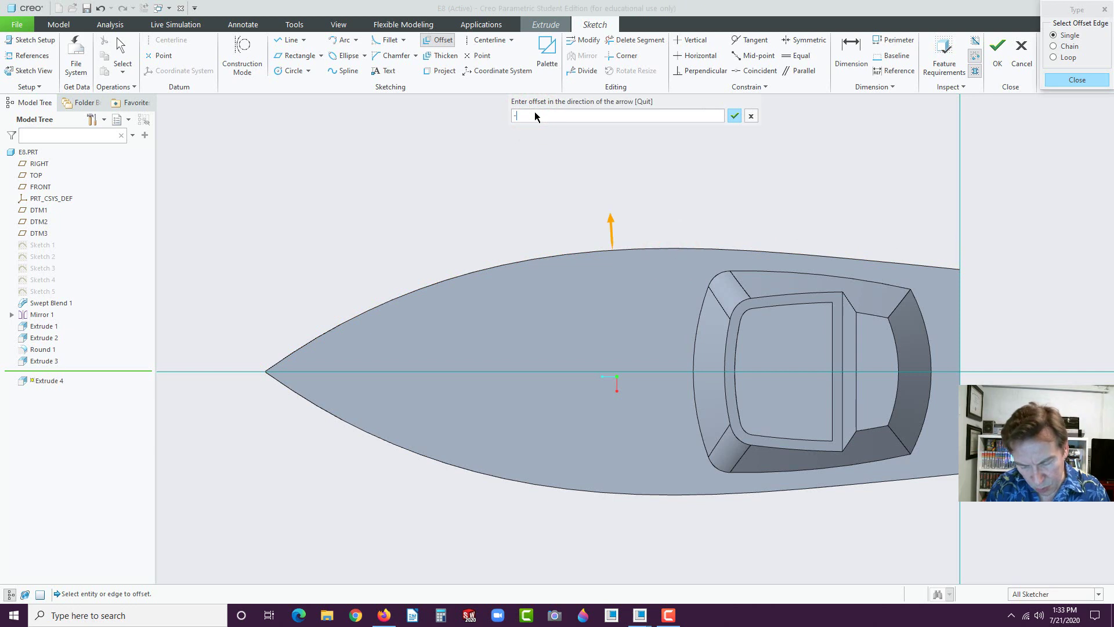
{"action": "type", "text": ".125"}
{"action": "key", "text": "Return"}
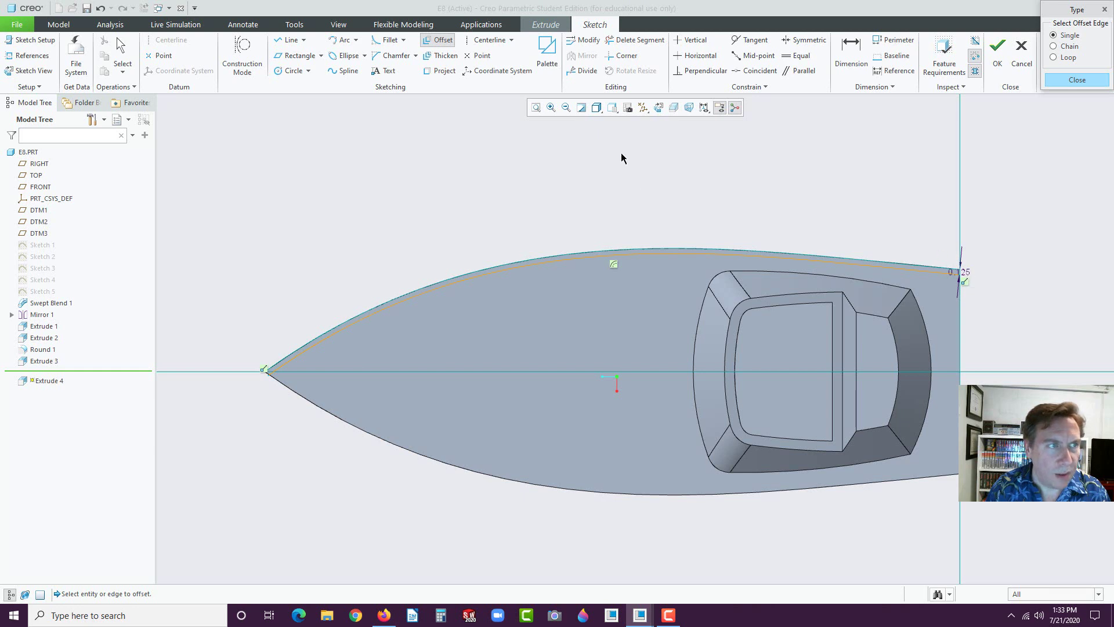
Offset the deck's lower side edge inward by .25 as a single edge.
{"action": "left_click", "coordinate": [688, 494]}
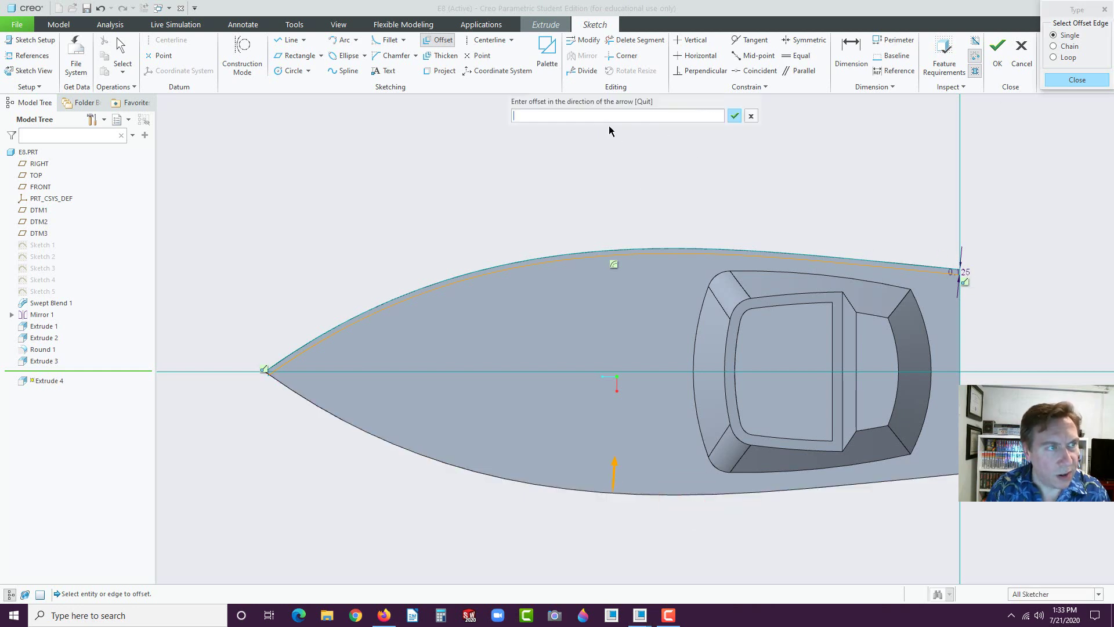
{"action": "type", "text": ".25"}
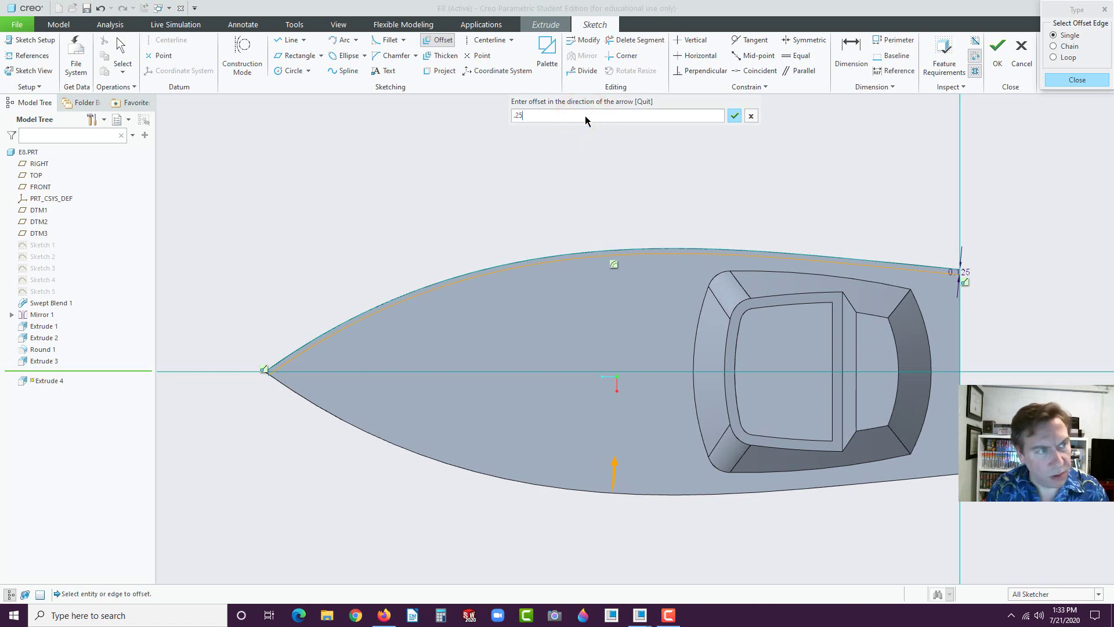
{"action": "key", "text": "Return"}
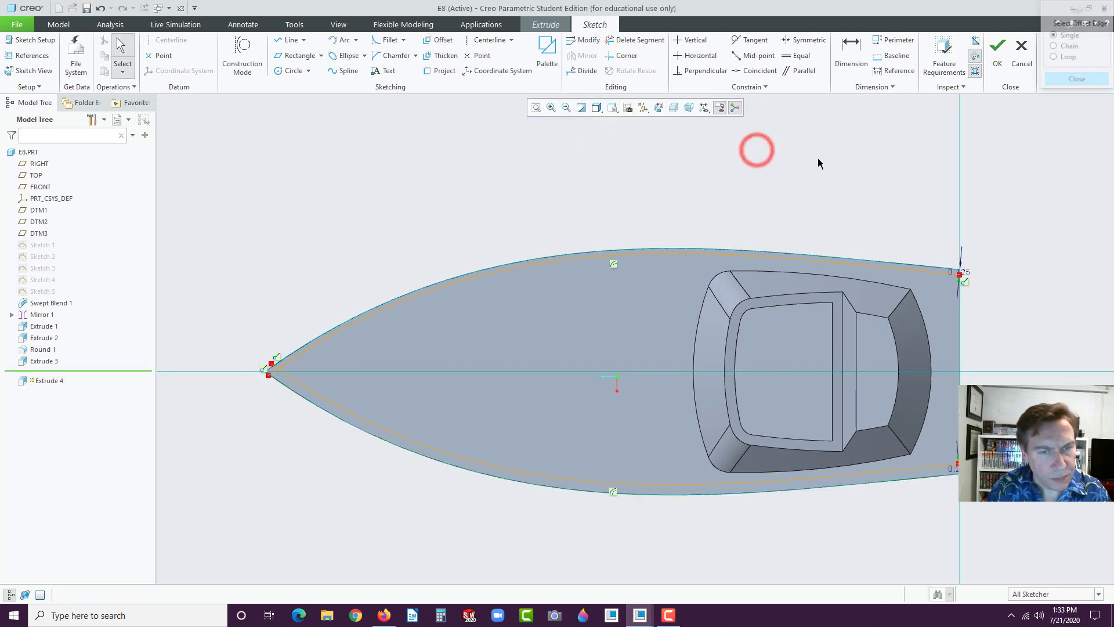
Move the upper side edge's offset dimension clear of the hull and set it to .25.
{"action": "left_click", "coordinate": [966, 272]}
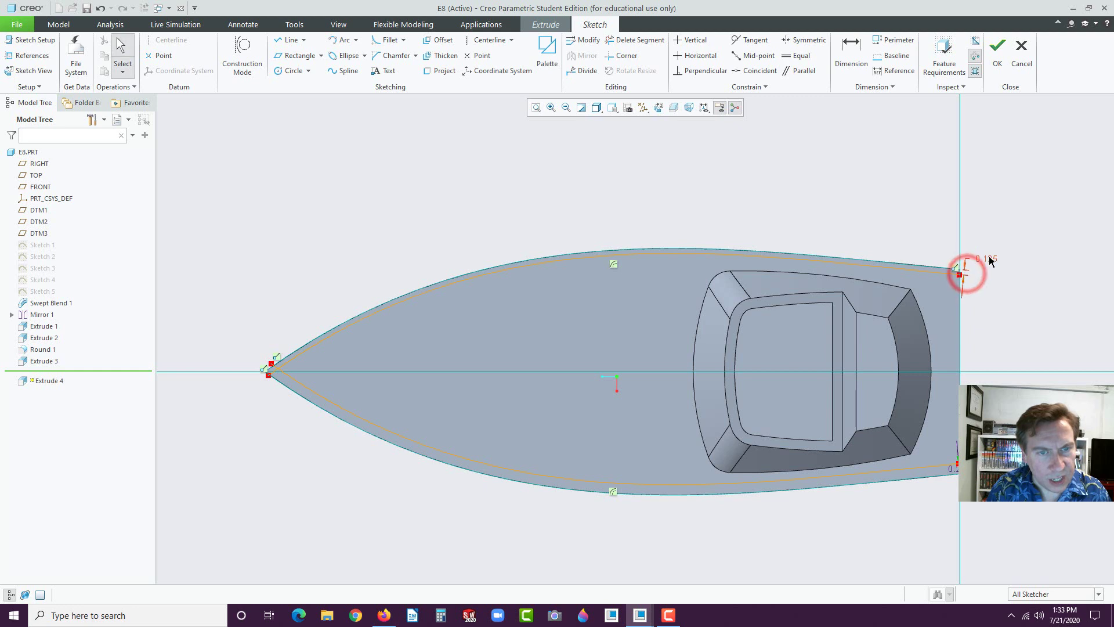
{"action": "double_click", "coordinate": [988, 256]}
{"action": "type", "text": ".25"}
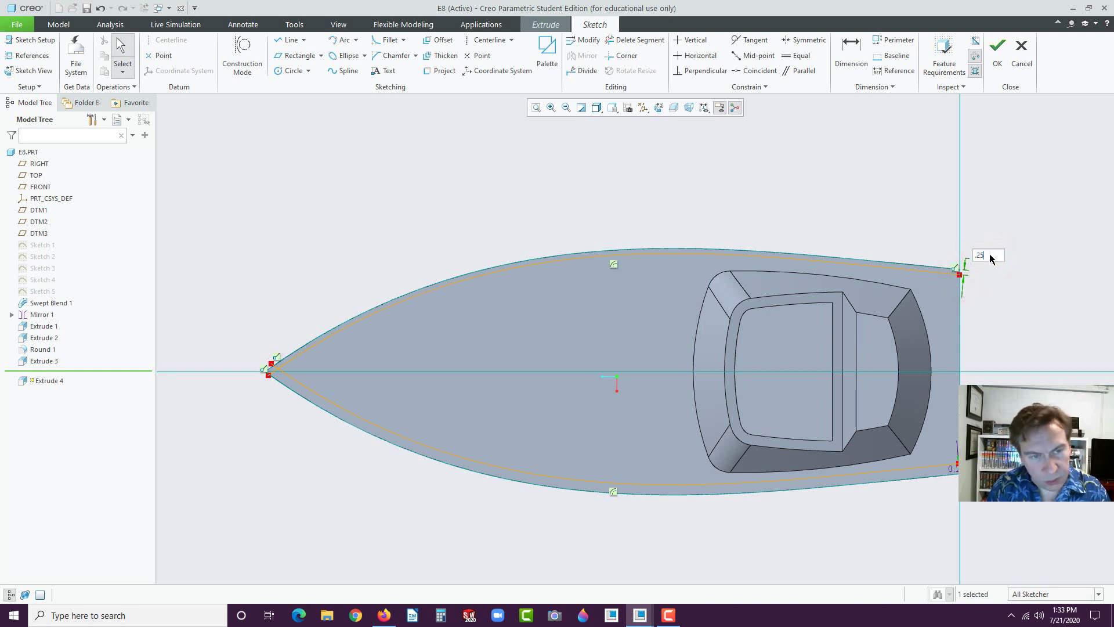
{"action": "key", "text": "Return"}
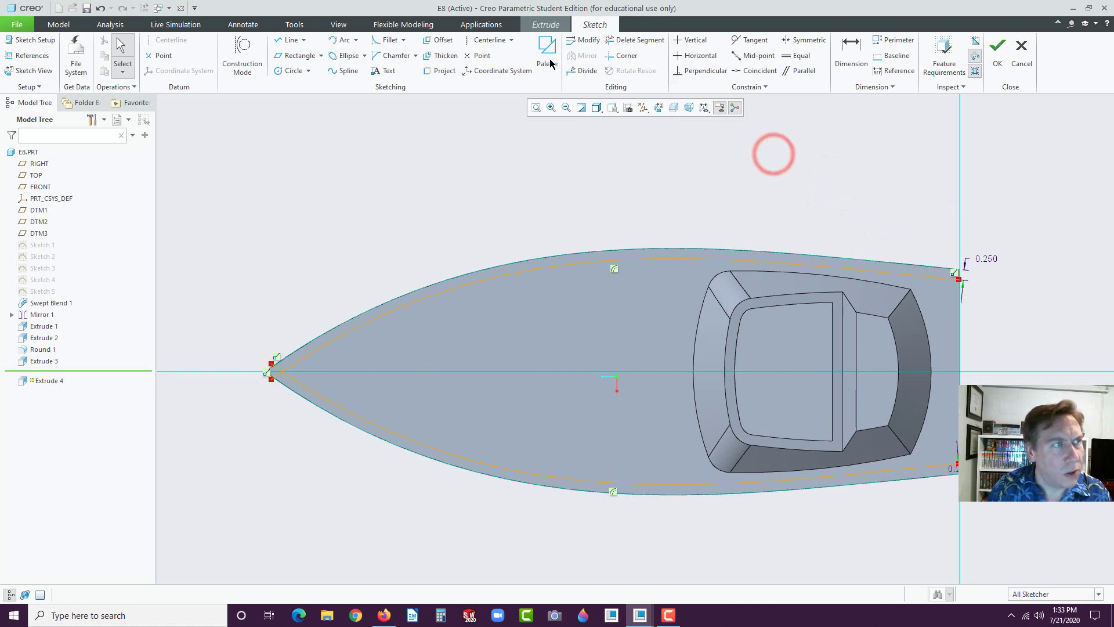
Offset the cabin's curved front base edge toward the bow by .125.
{"action": "left_click", "coordinate": [431, 41]}
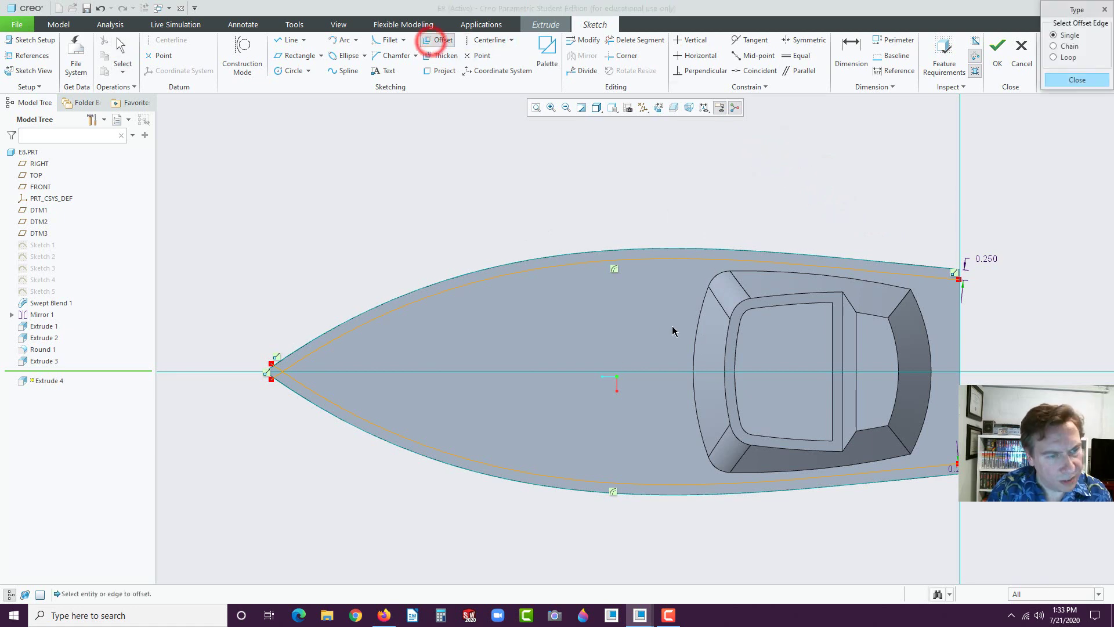
{"action": "left_click", "coordinate": [694, 344]}
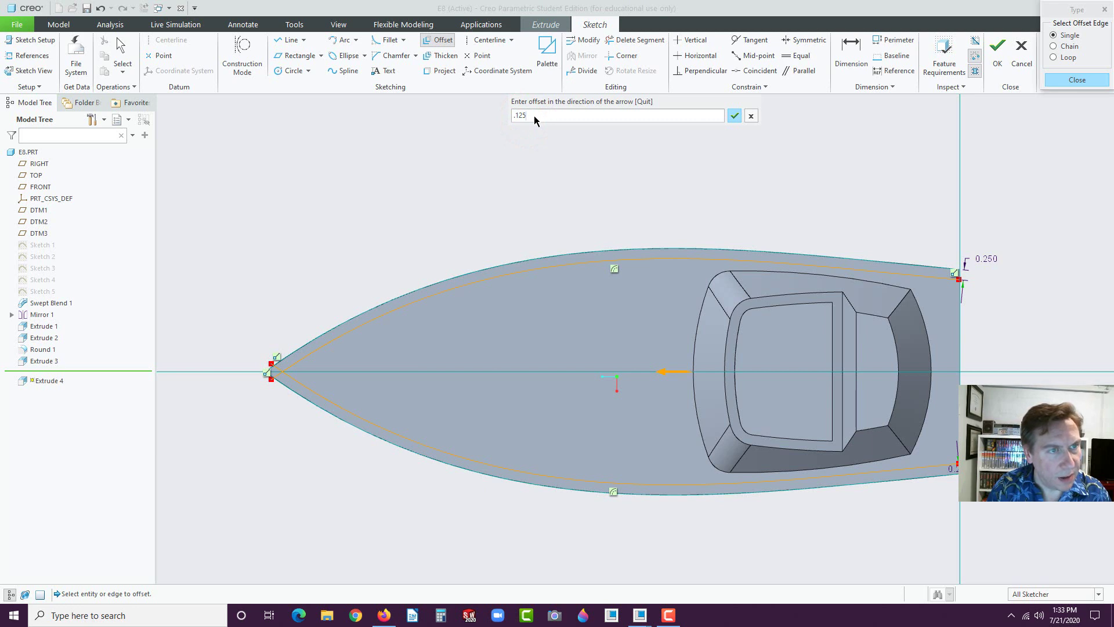
{"action": "key", "text": "Return"}
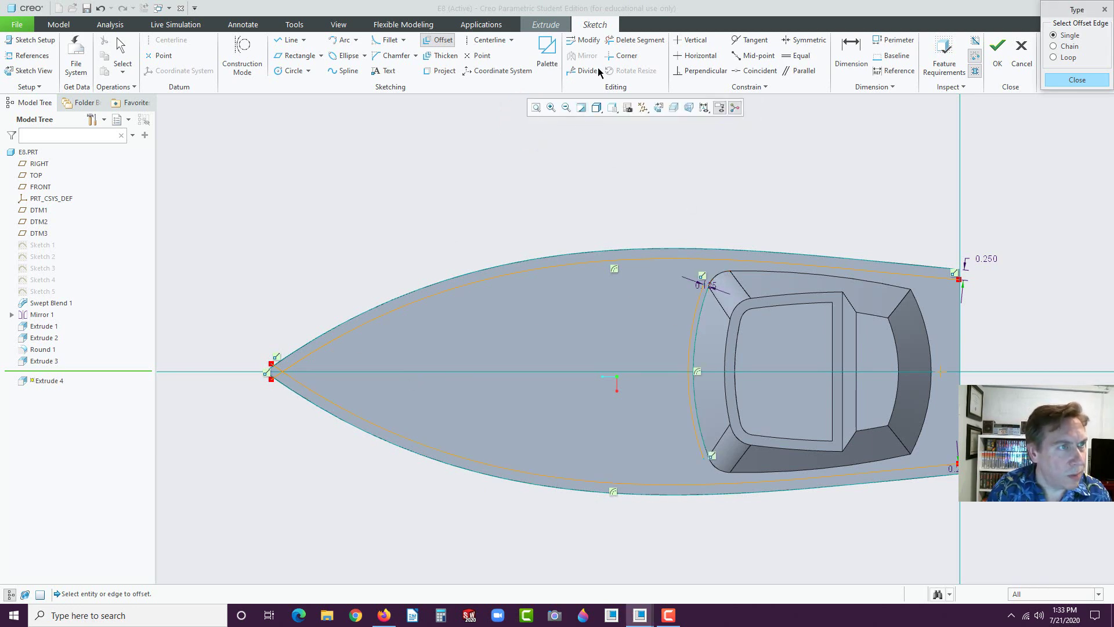
Trim away the overlapping ends of the two offset side curves at the bow tip.
{"action": "left_click", "coordinate": [627, 40]}
{"action": "scroll", "coordinate": [279, 371], "scroll_direction": "down", "scroll_amount": 5}
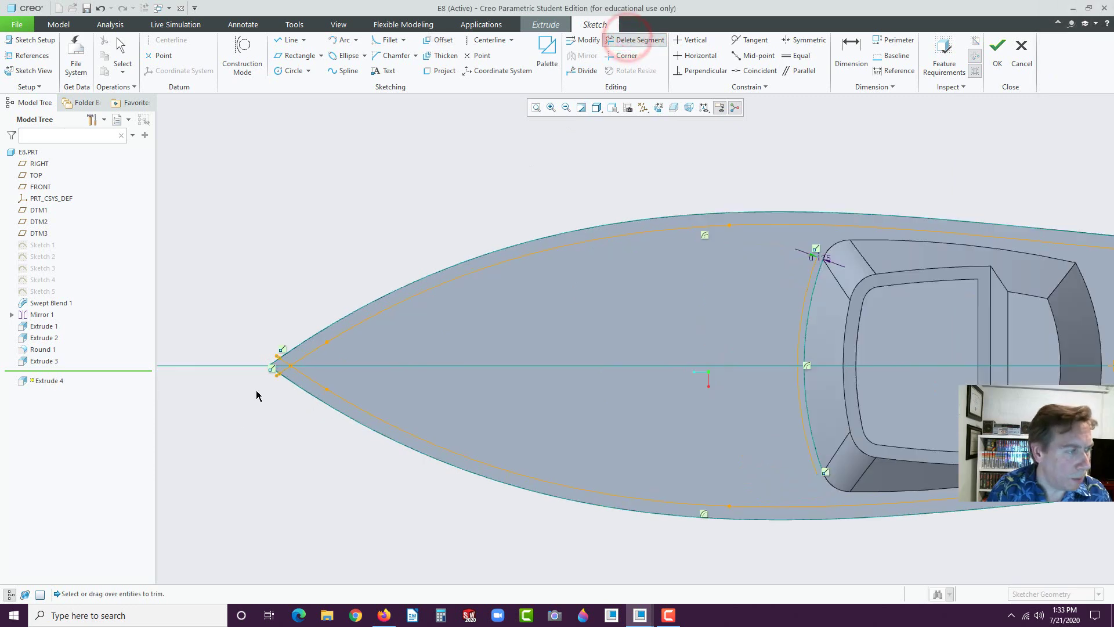
{"action": "left_click", "coordinate": [318, 297]}
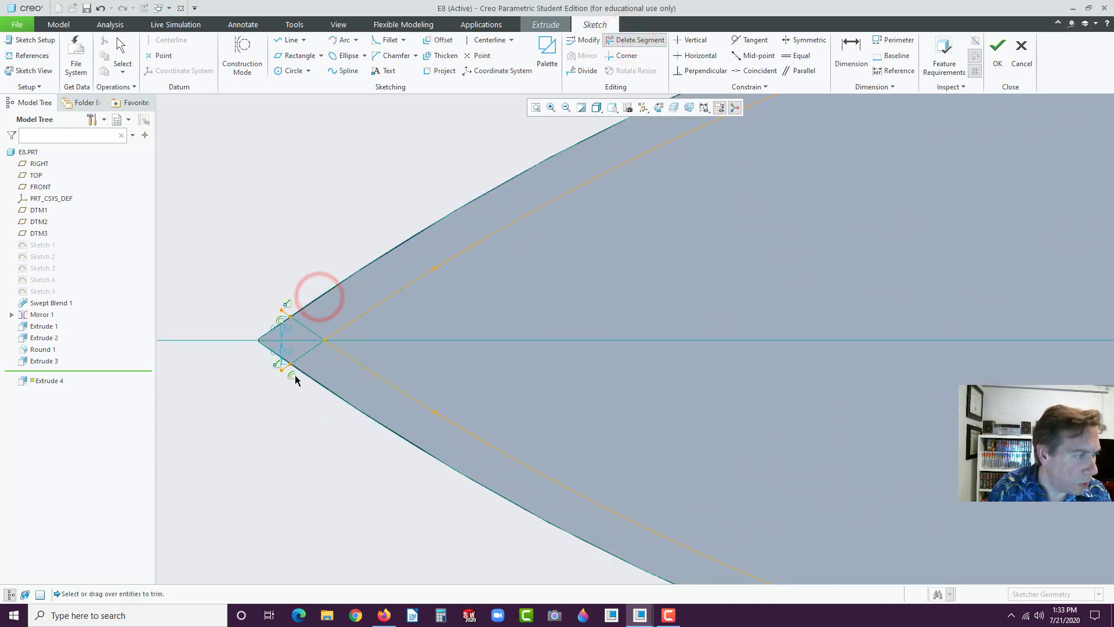
{"action": "scroll", "coordinate": [286, 368], "scroll_direction": "down", "scroll_amount": 2}
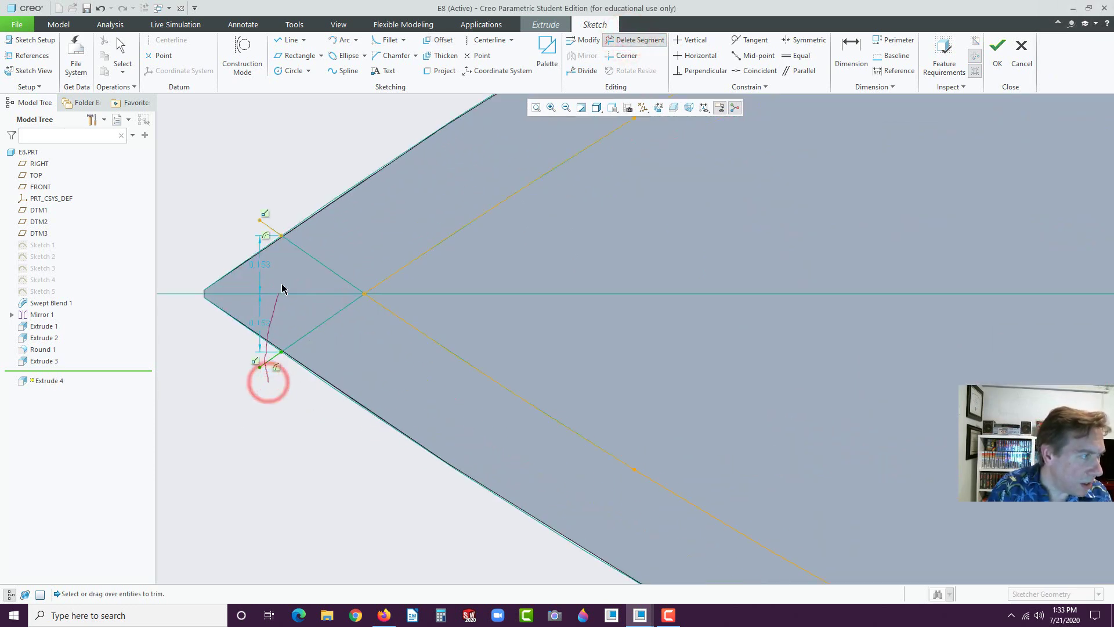
{"action": "left_click_drag", "start_coordinate": [283, 288], "coordinate": [282, 225]}
{"action": "scroll", "coordinate": [342, 388], "scroll_direction": "up", "scroll_amount": 3}
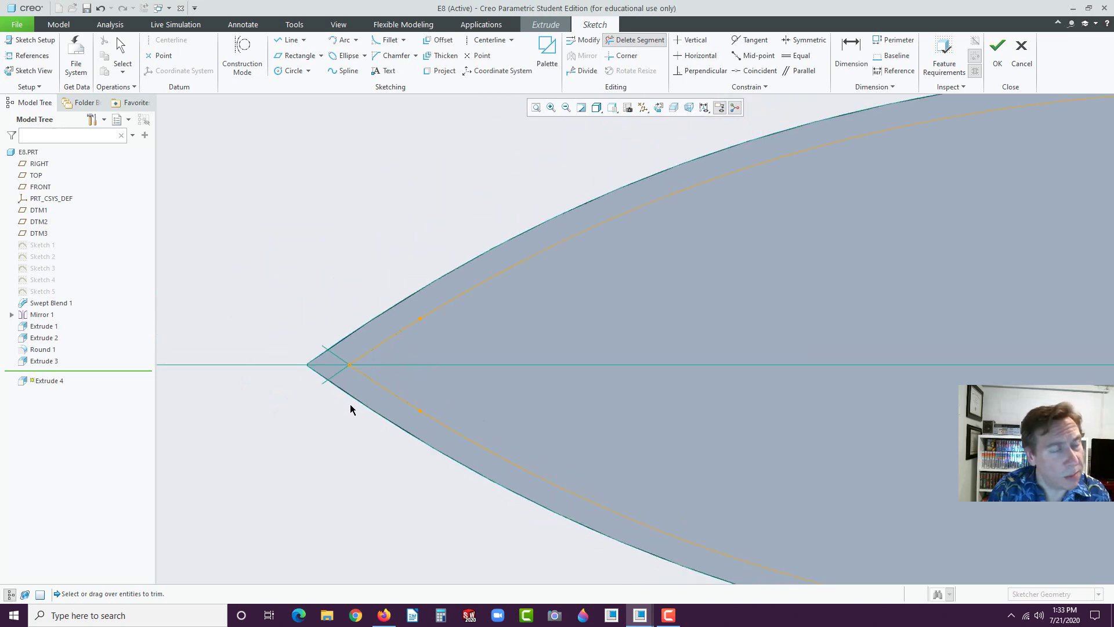
Corner-trim the upper offset side curve with the offset cabin-front curve so they meet in a closed corner.
{"action": "scroll", "coordinate": [351, 405], "scroll_direction": "up", "scroll_amount": 3}
{"action": "scroll", "coordinate": [802, 463], "scroll_direction": "down", "scroll_amount": 3}
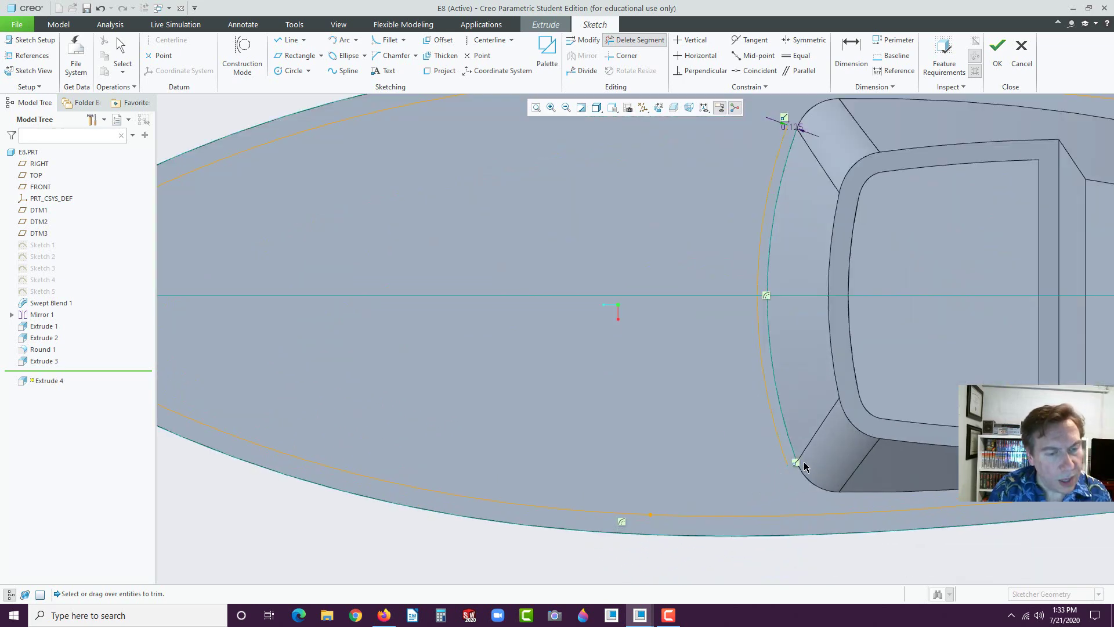
{"action": "scroll", "coordinate": [804, 463], "scroll_direction": "up", "scroll_amount": 3}
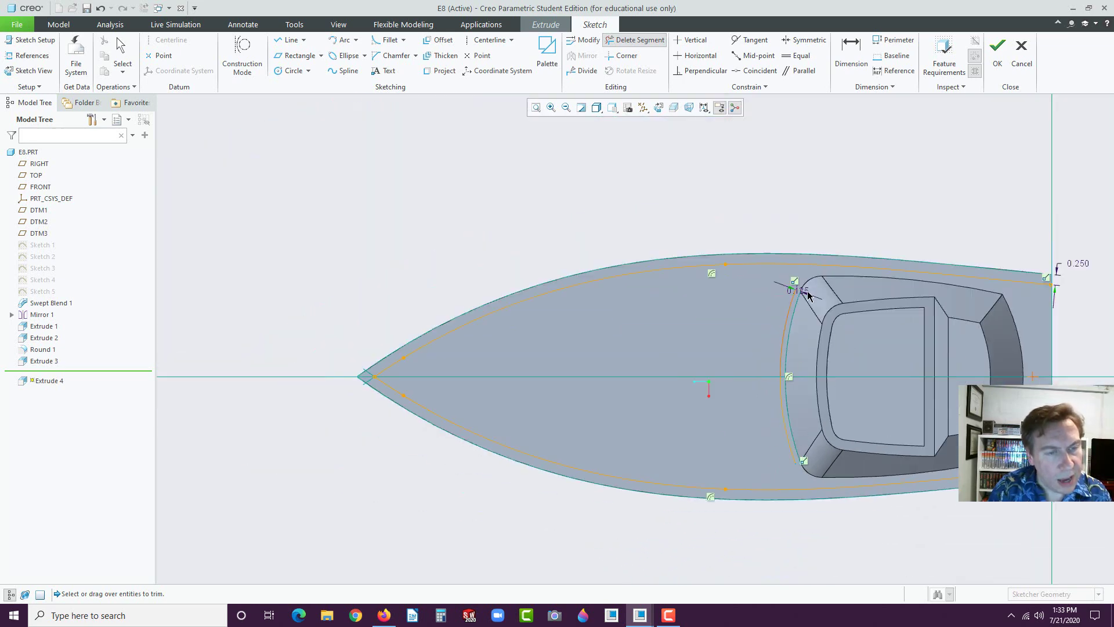
{"action": "left_click", "coordinate": [619, 58]}
{"action": "scroll", "coordinate": [818, 288], "scroll_direction": "down", "scroll_amount": 3}
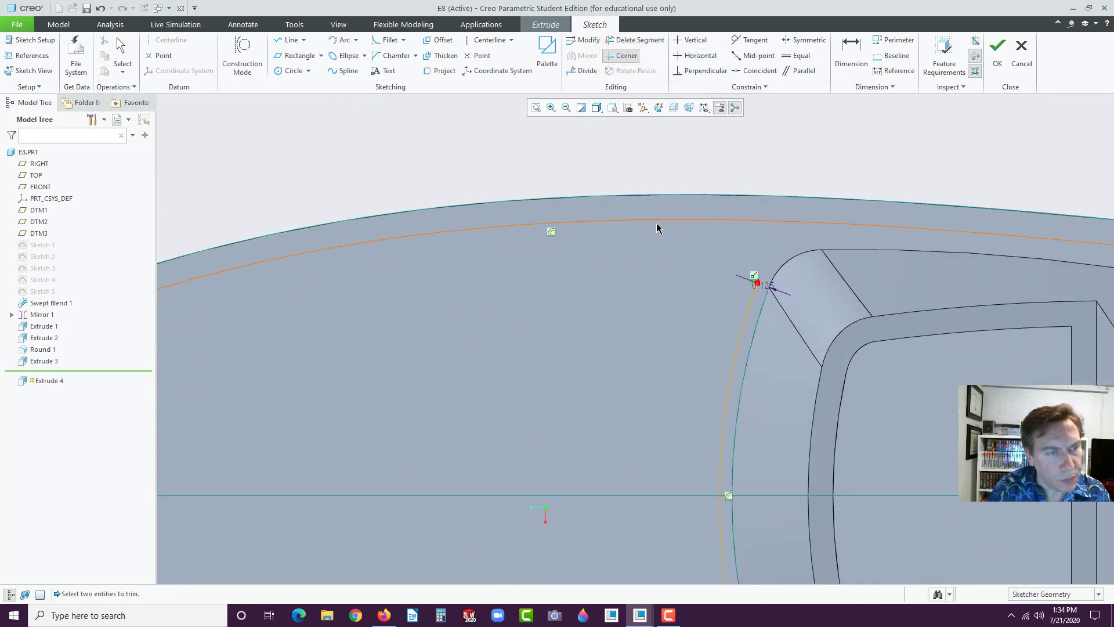
{"action": "left_click", "coordinate": [642, 220]}
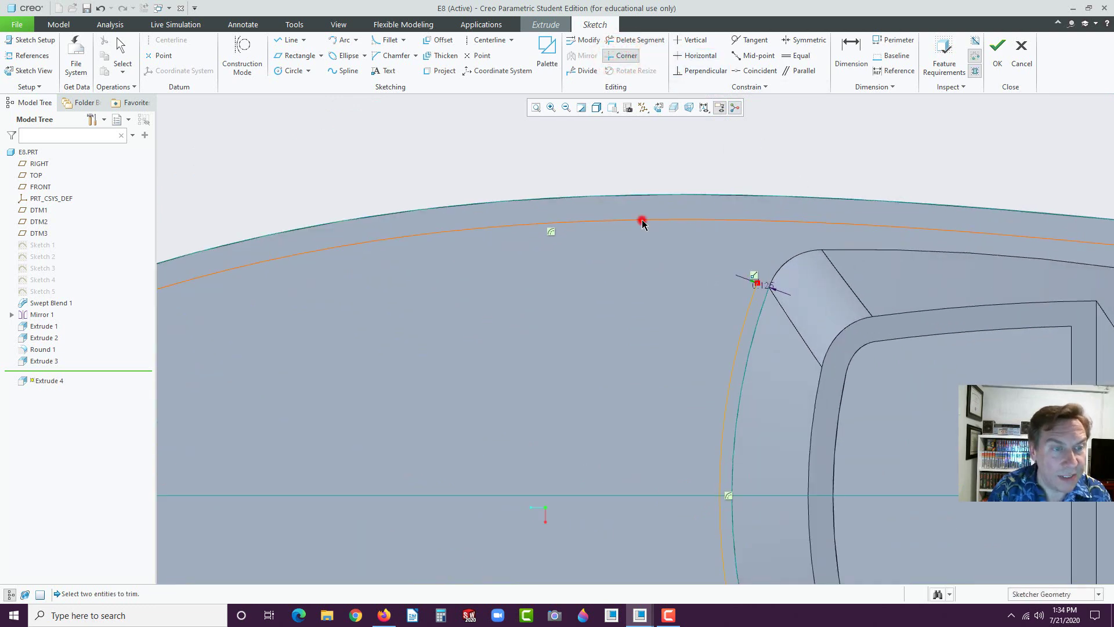
{"action": "left_click", "coordinate": [746, 317]}
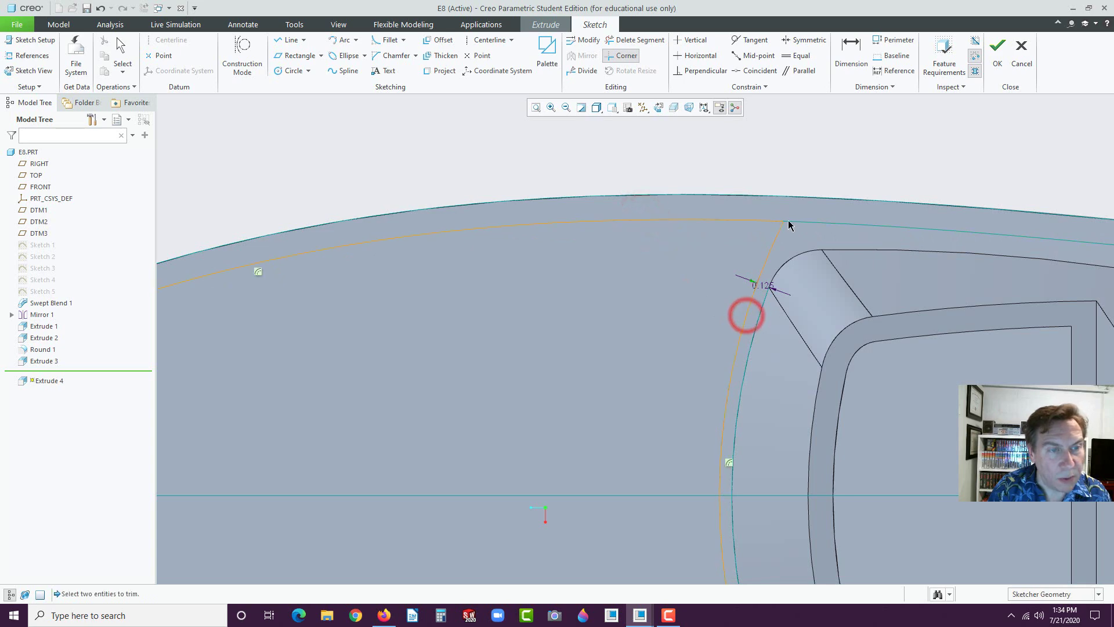
Corner-trim the lower offset side curve with the offset cabin-front curve and finish the deck sketch.
{"action": "scroll", "coordinate": [753, 418], "scroll_direction": "up", "scroll_amount": 5}
{"action": "scroll", "coordinate": [745, 473], "scroll_direction": "down", "scroll_amount": 3}
{"action": "scroll", "coordinate": [743, 472], "scroll_direction": "down", "scroll_amount": 4}
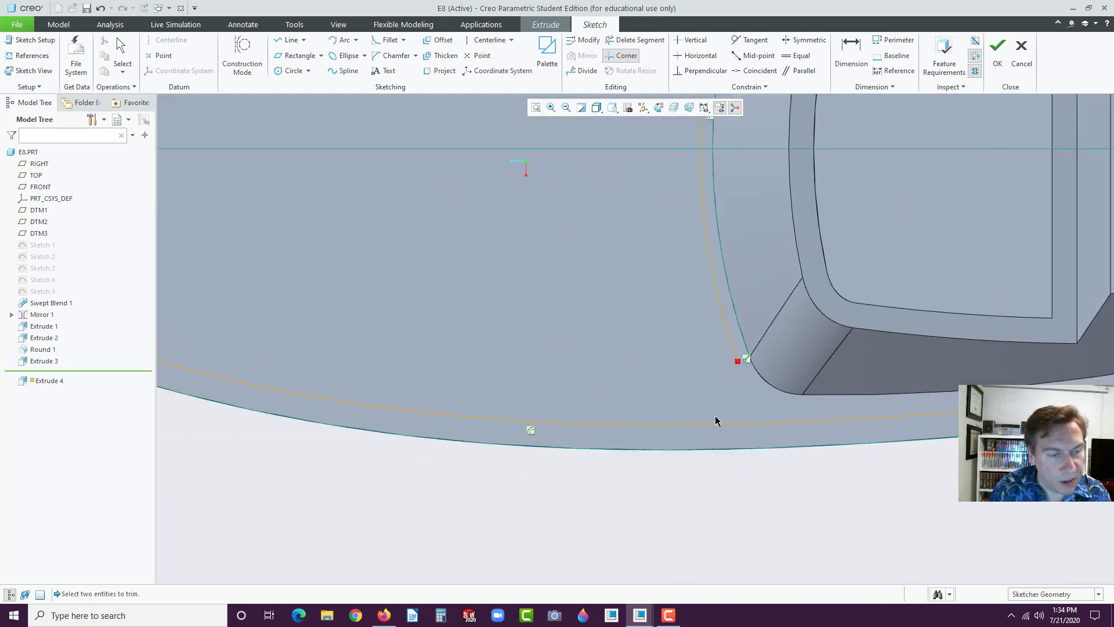
{"action": "left_click", "coordinate": [671, 428]}
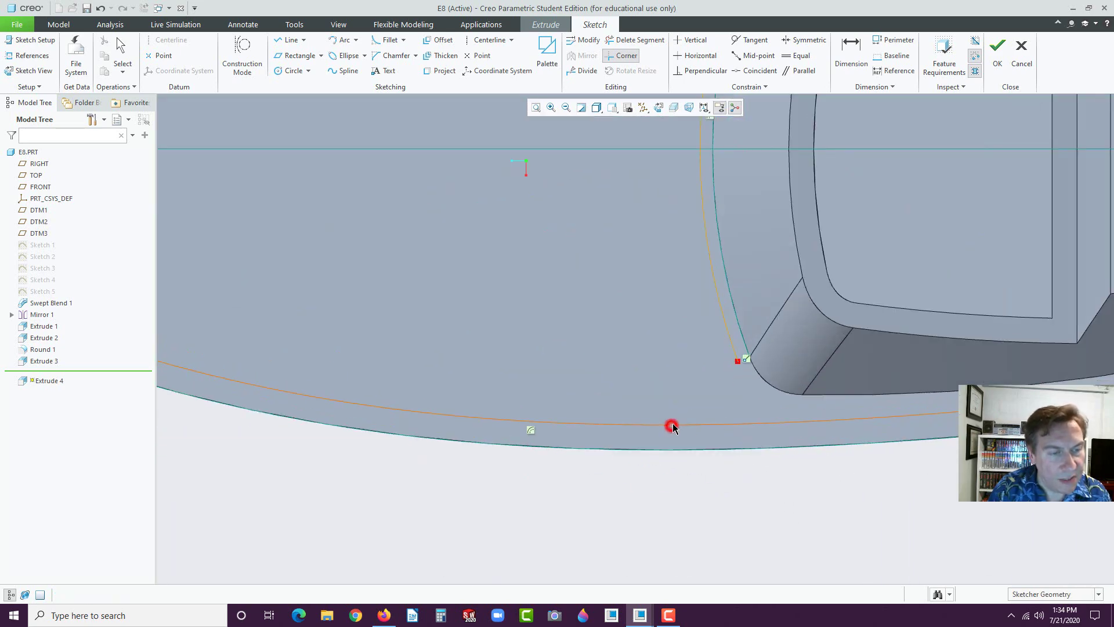
{"action": "left_click", "coordinate": [736, 344]}
{"action": "scroll", "coordinate": [801, 468], "scroll_direction": "up", "scroll_amount": 6}
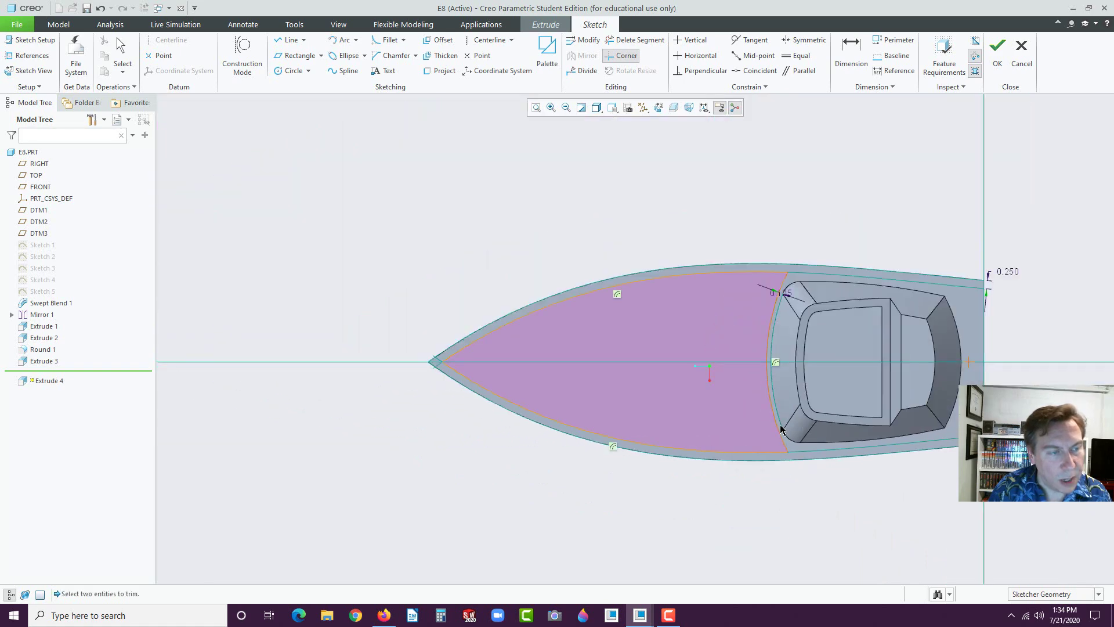
{"action": "left_click", "coordinate": [997, 46]}
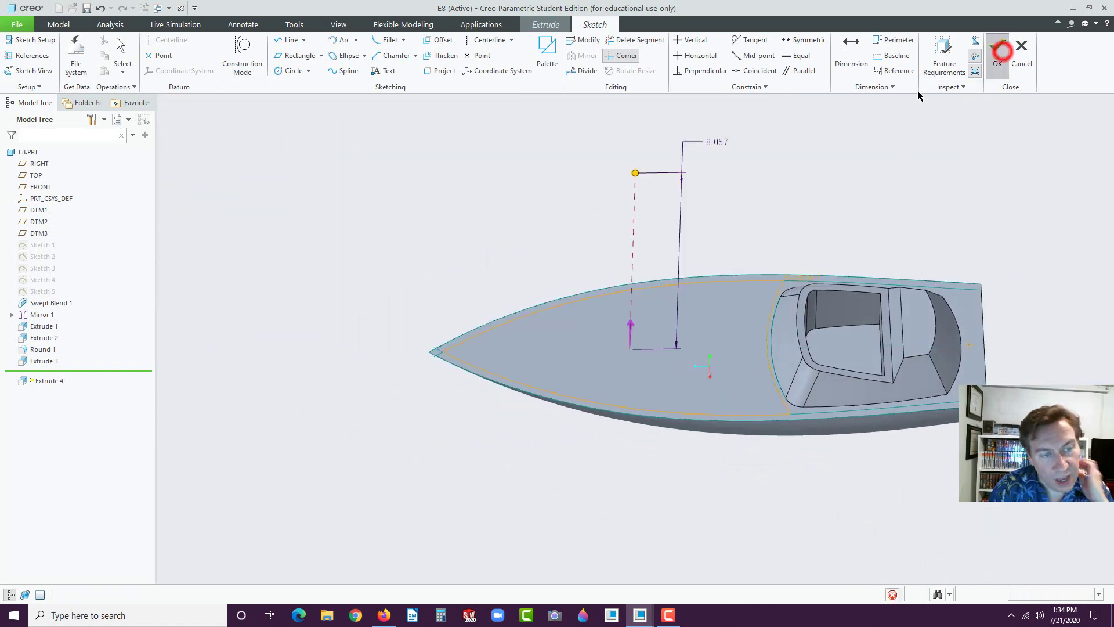
Set the raised deck extrusion's depth to .125.
{"action": "left_click_drag", "start_coordinate": [636, 173], "coordinate": [636, 346]}
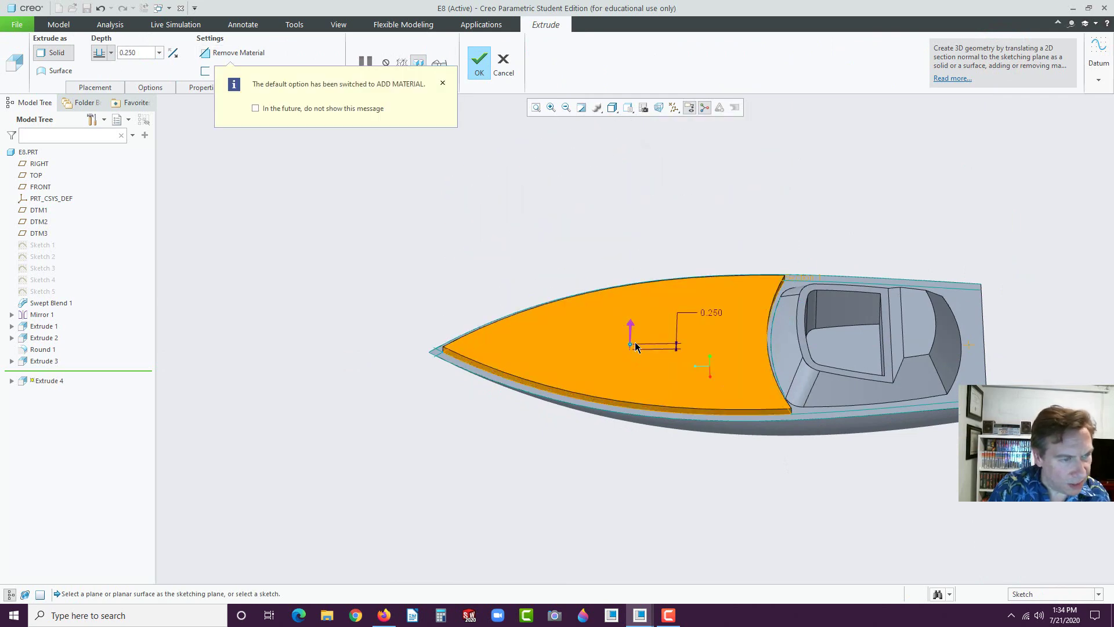
{"action": "middle_click_drag", "start_coordinate": [599, 365], "coordinate": [629, 344]}
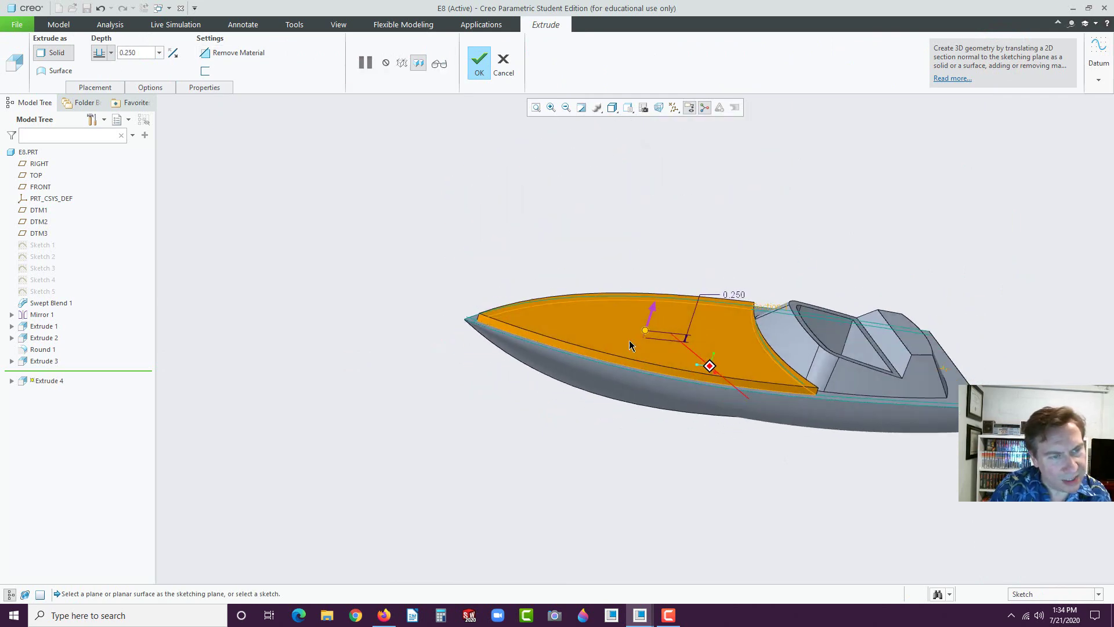
{"action": "double_click", "coordinate": [740, 296]}
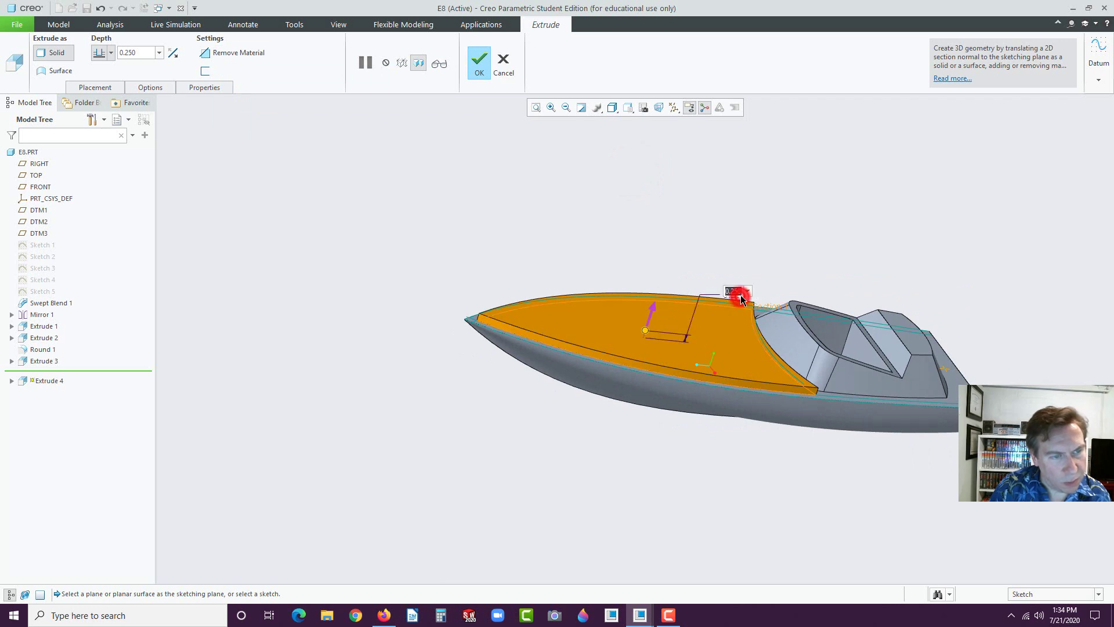
{"action": "type", "text": ".125"}
{"action": "key", "text": "Return"}
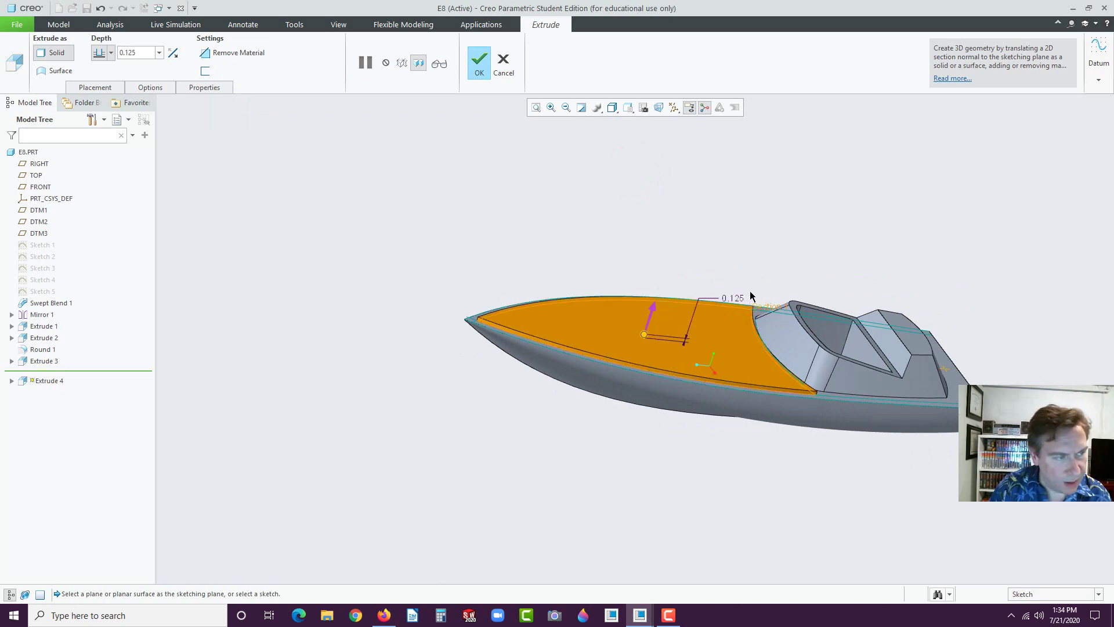
Add a 57-degree taper to the deck extrusion and complete the feature.
{"action": "left_click", "coordinate": [145, 88]}
{"action": "left_click", "coordinate": [141, 193]}
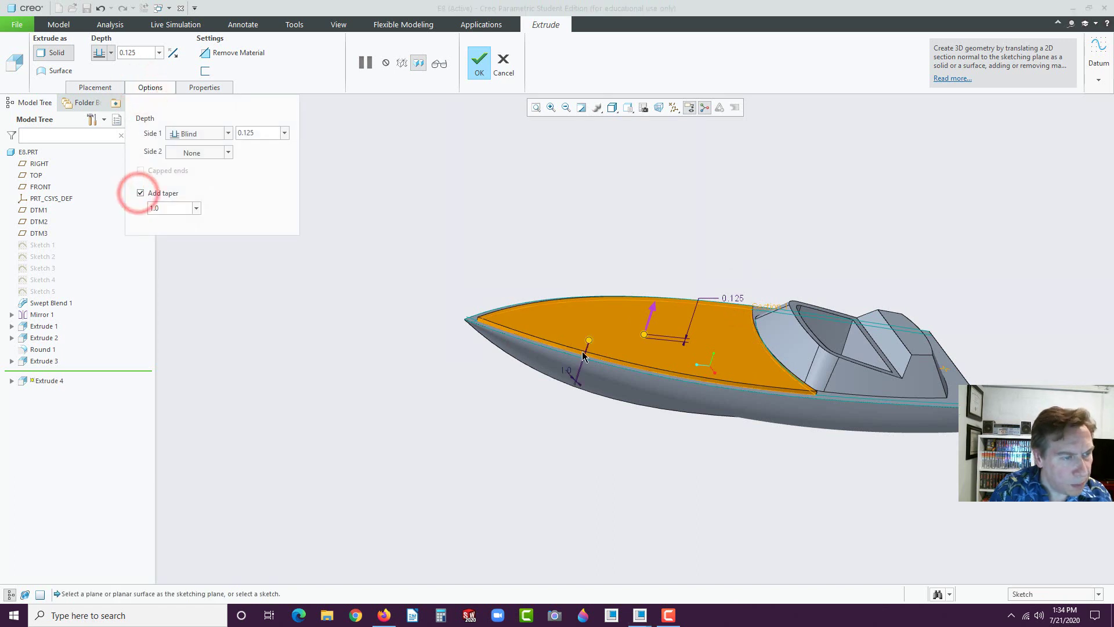
{"action": "left_click_drag", "start_coordinate": [589, 339], "coordinate": [572, 306]}
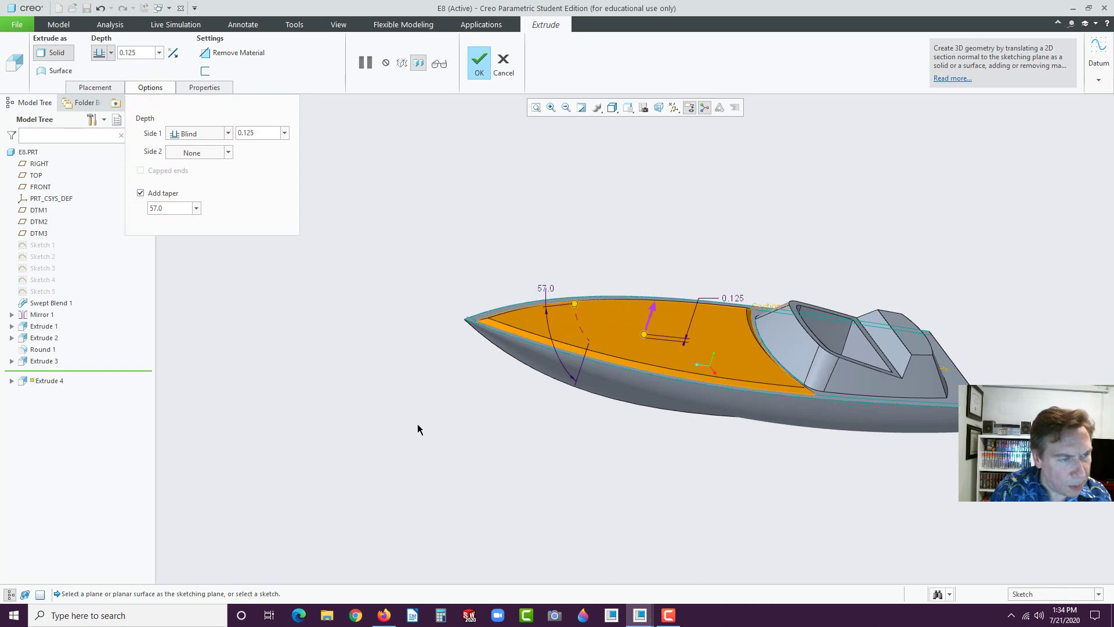
{"action": "left_click", "coordinate": [483, 60]}
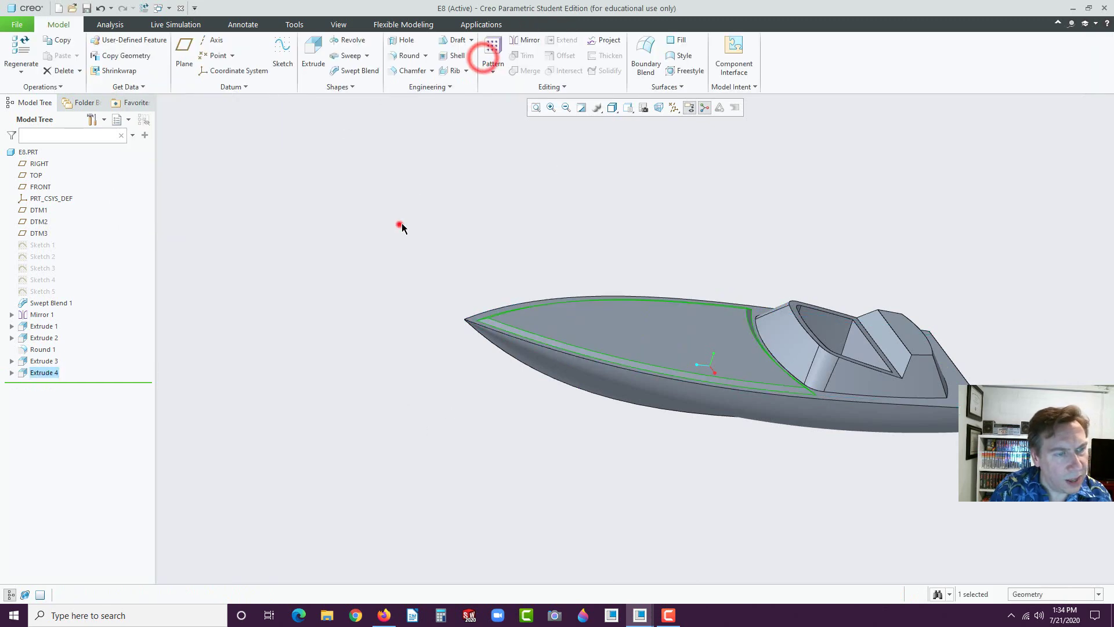
Start a new Extrude with its sketch on the top face of the raised deck.
{"action": "middle_click_drag", "start_coordinate": [398, 226], "coordinate": [474, 289]}
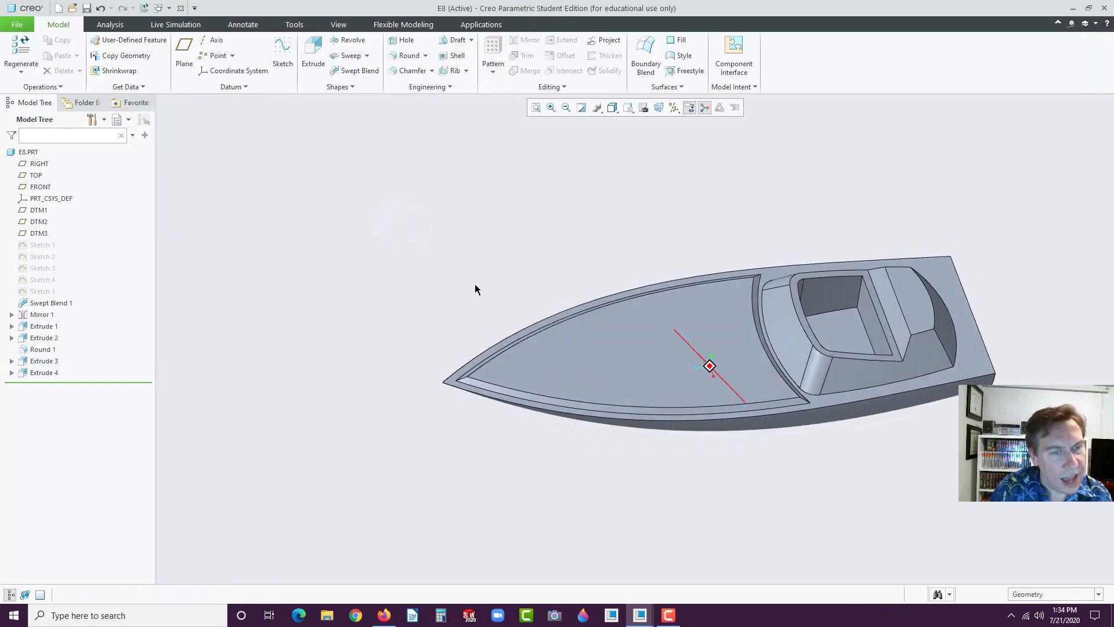
{"action": "scroll", "coordinate": [707, 328], "scroll_direction": "up", "scroll_amount": 3}
{"action": "left_click", "coordinate": [737, 293]}
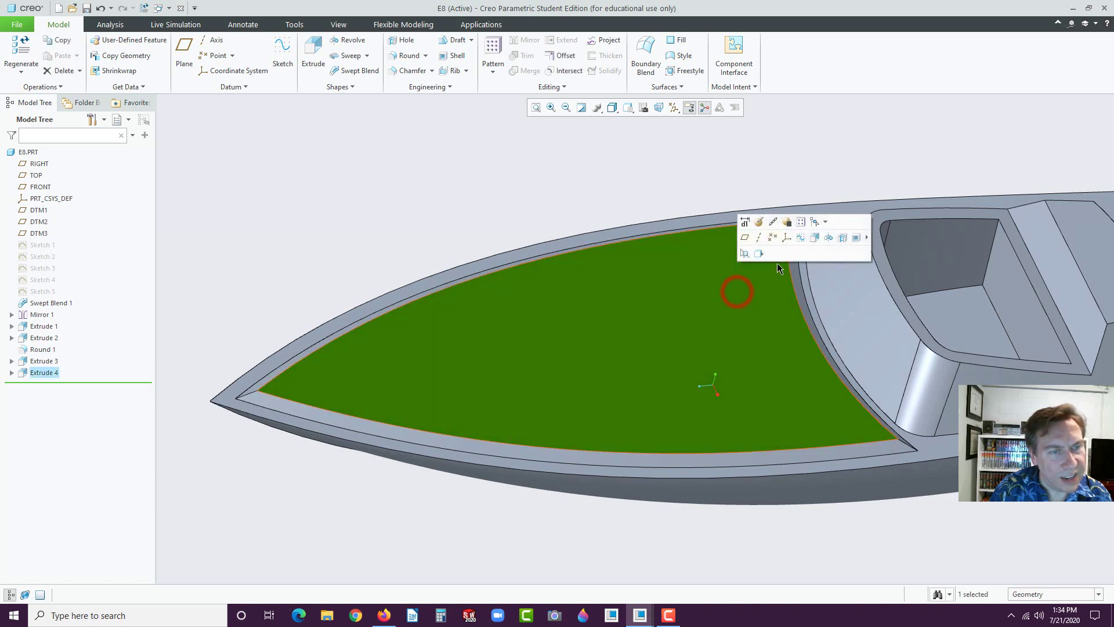
{"action": "left_click", "coordinate": [814, 237]}
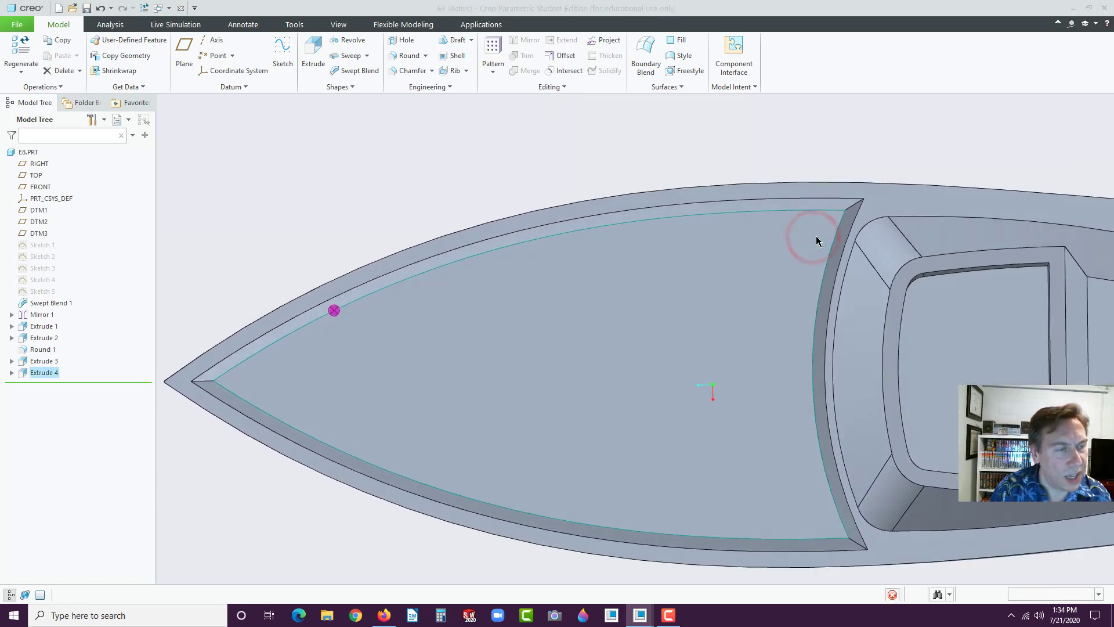
{"action": "left_click", "coordinate": [313, 52]}
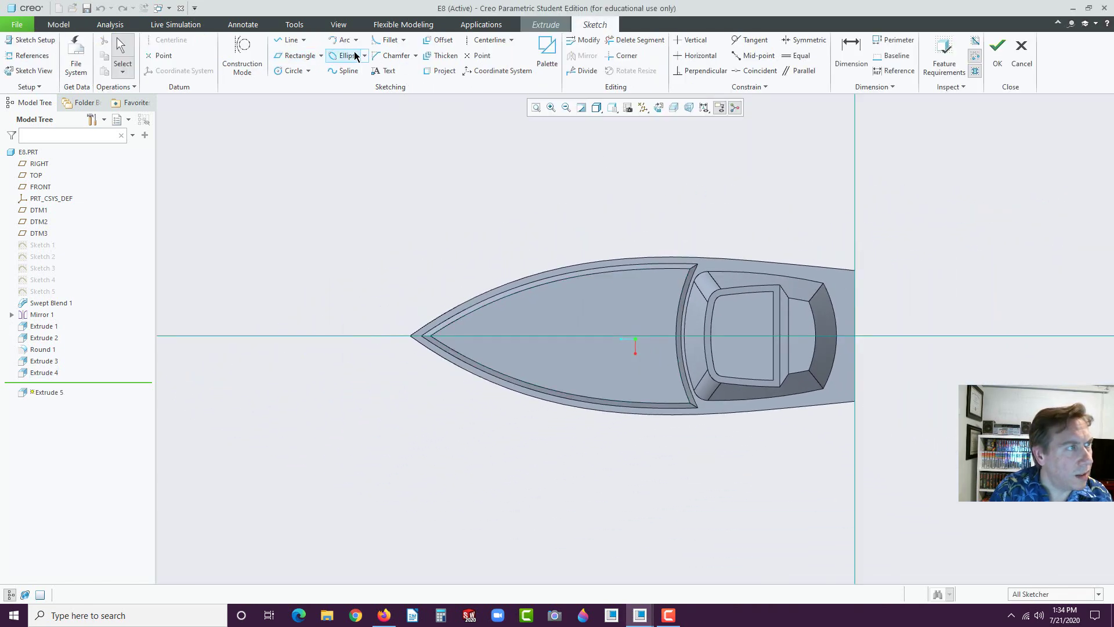
Draw a horizontal sketch centerline along the boat's longitudinal axis.
{"action": "left_click", "coordinate": [475, 39]}
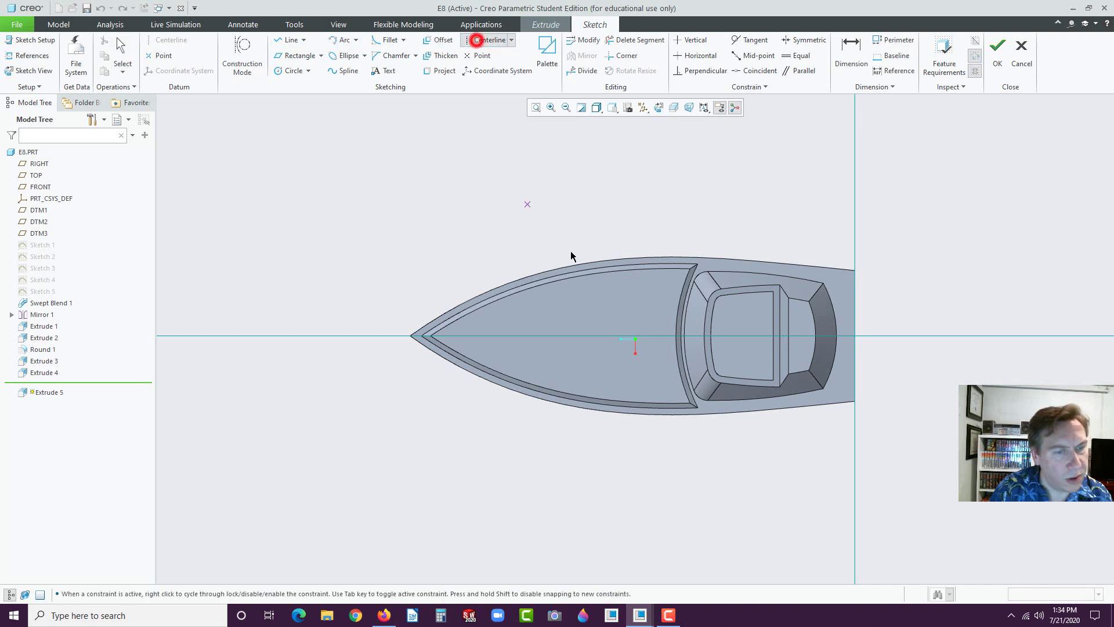
{"action": "left_click", "coordinate": [854, 337]}
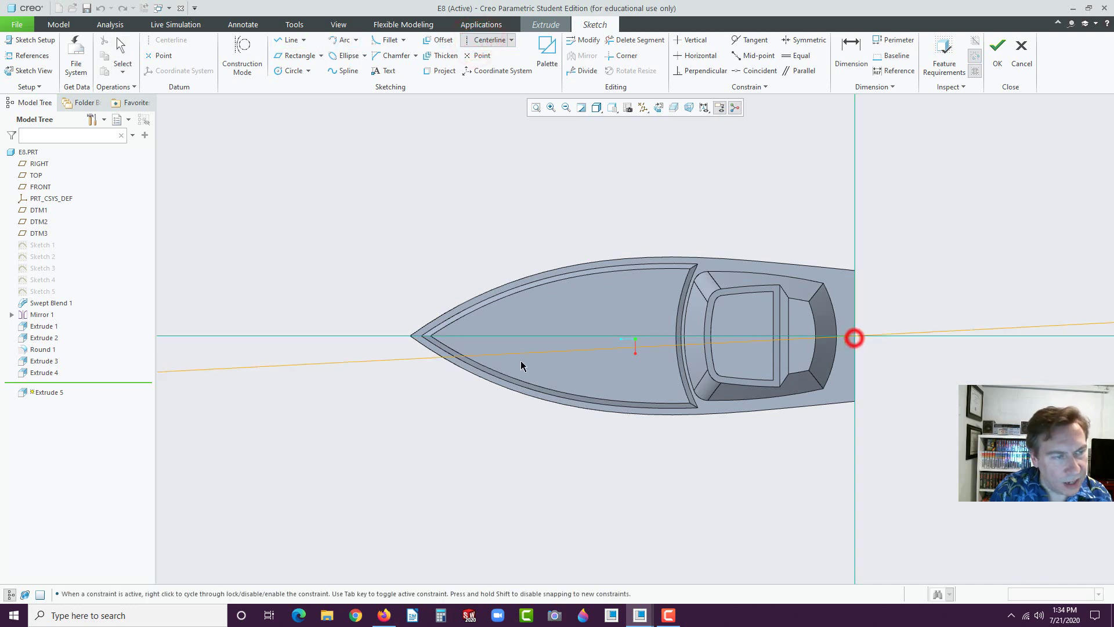
{"action": "left_click", "coordinate": [383, 337]}
{"action": "middle_click", "coordinate": [398, 412]}
Sketch a wavy spline across the deck's upper half, from the cabin-side deck edge to the upper edge near the bow.
{"action": "scroll", "coordinate": [656, 313], "scroll_direction": "up", "scroll_amount": 3}
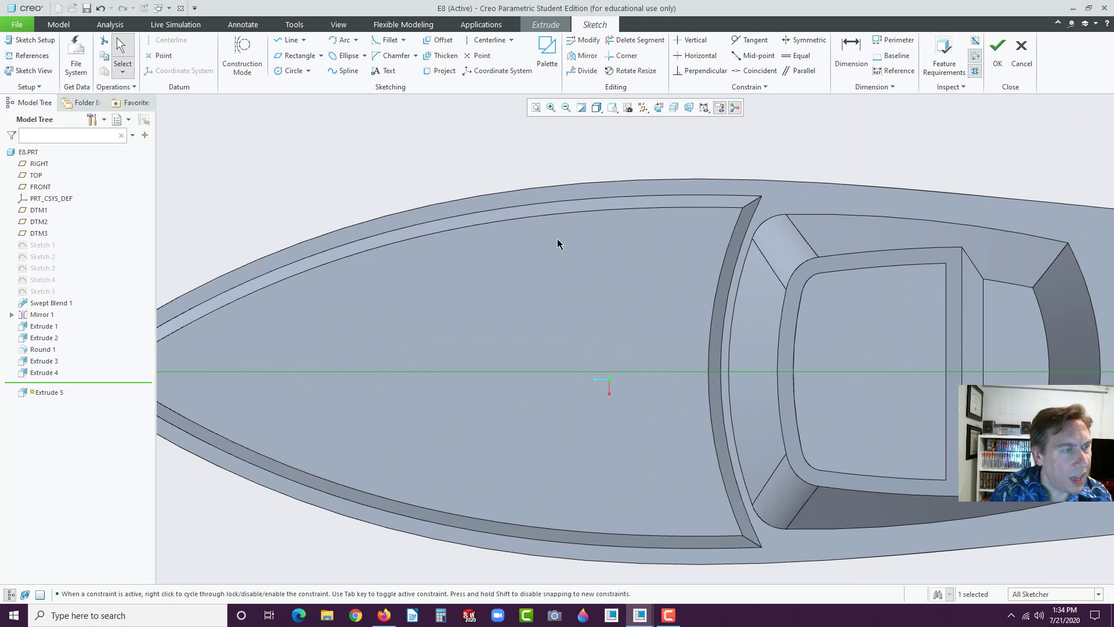
{"action": "scroll", "coordinate": [557, 244], "scroll_direction": "down", "scroll_amount": 2}
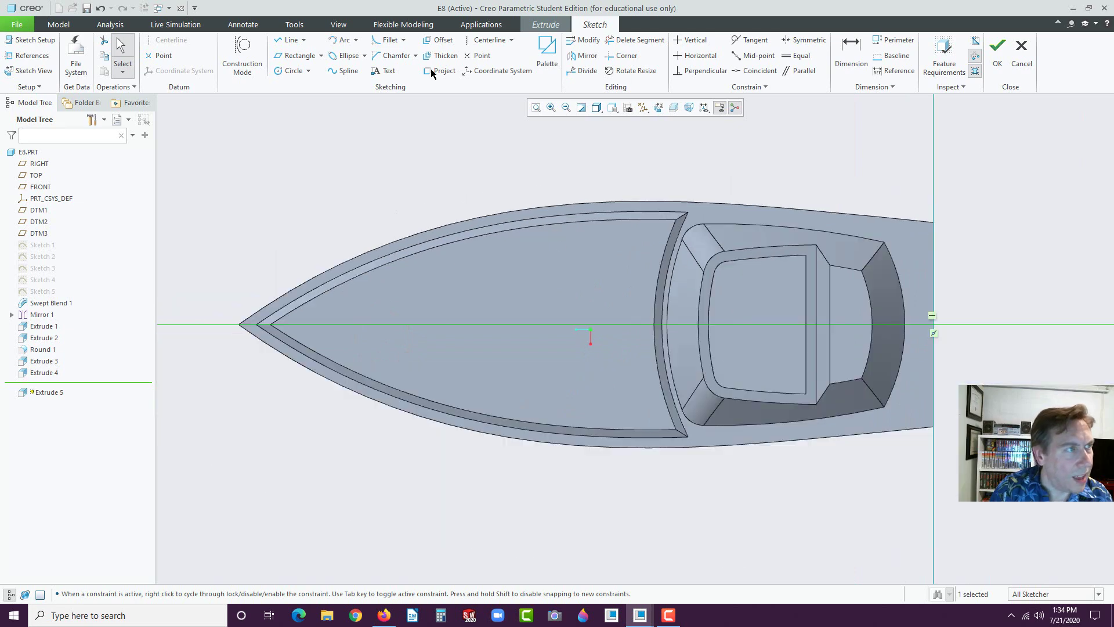
{"action": "left_click", "coordinate": [335, 74]}
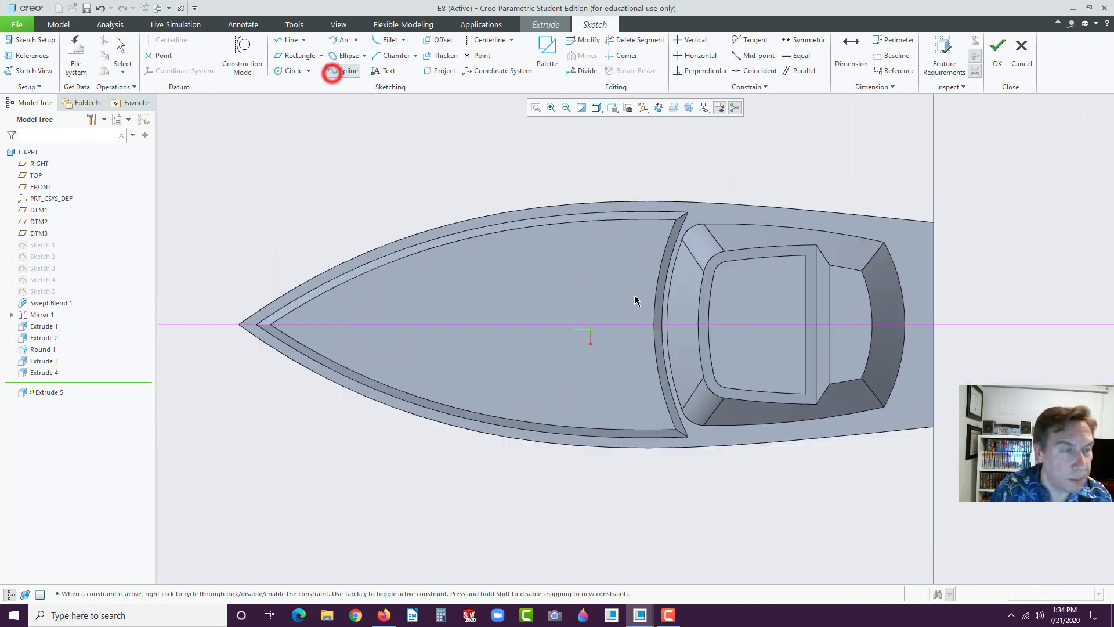
{"action": "left_click", "coordinate": [666, 244]}
{"action": "left_click", "coordinate": [606, 243]}
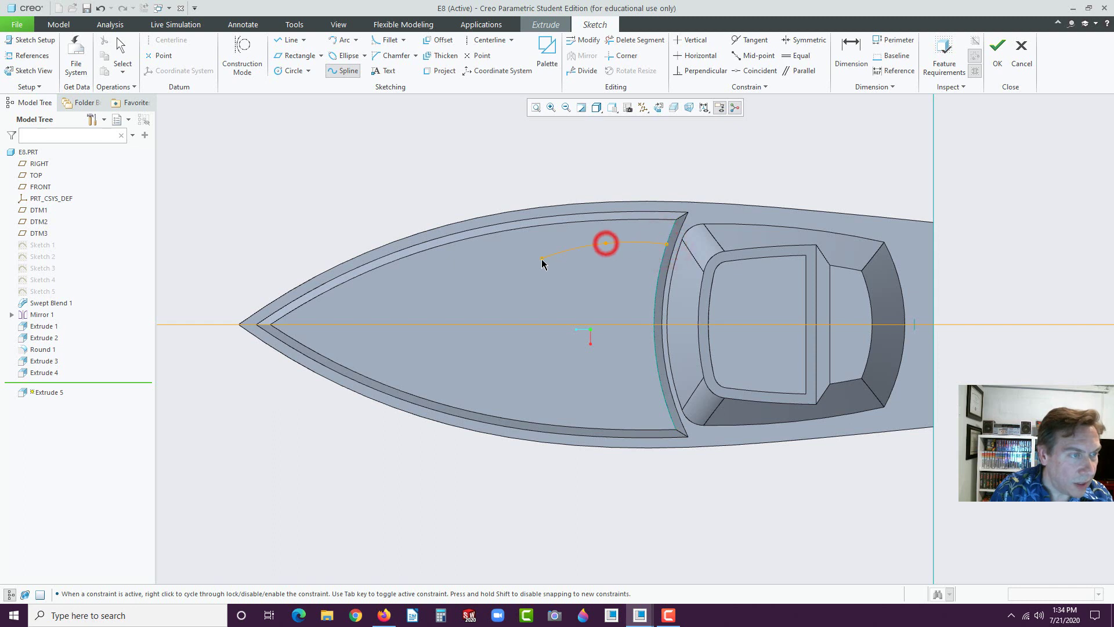
{"action": "left_click", "coordinate": [537, 262]}
{"action": "left_click", "coordinate": [453, 283]}
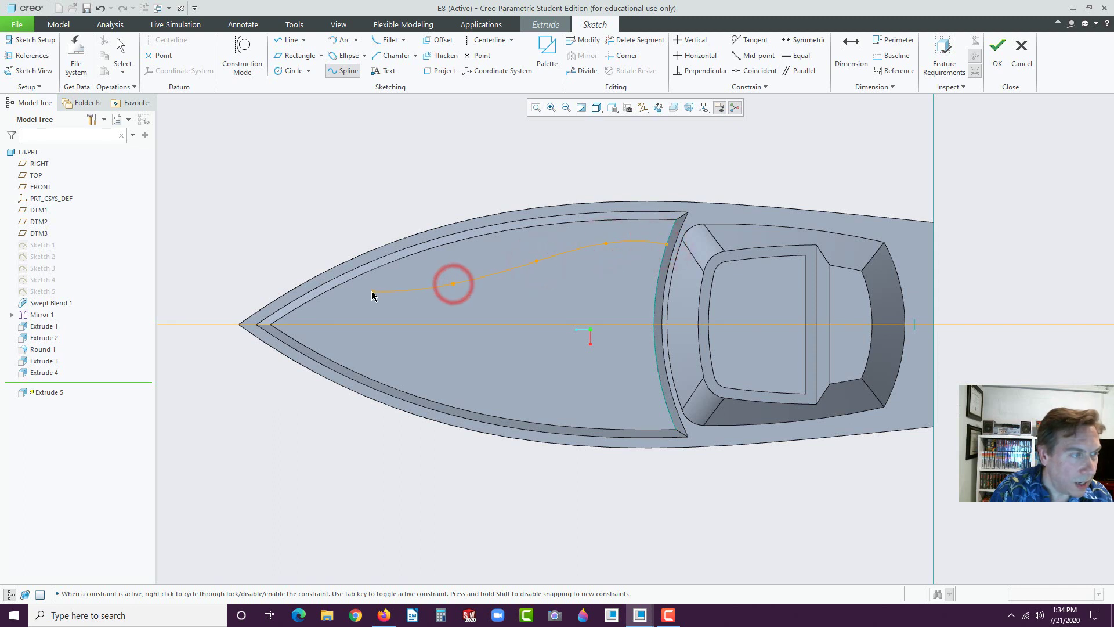
{"action": "middle_click", "coordinate": [340, 294]}
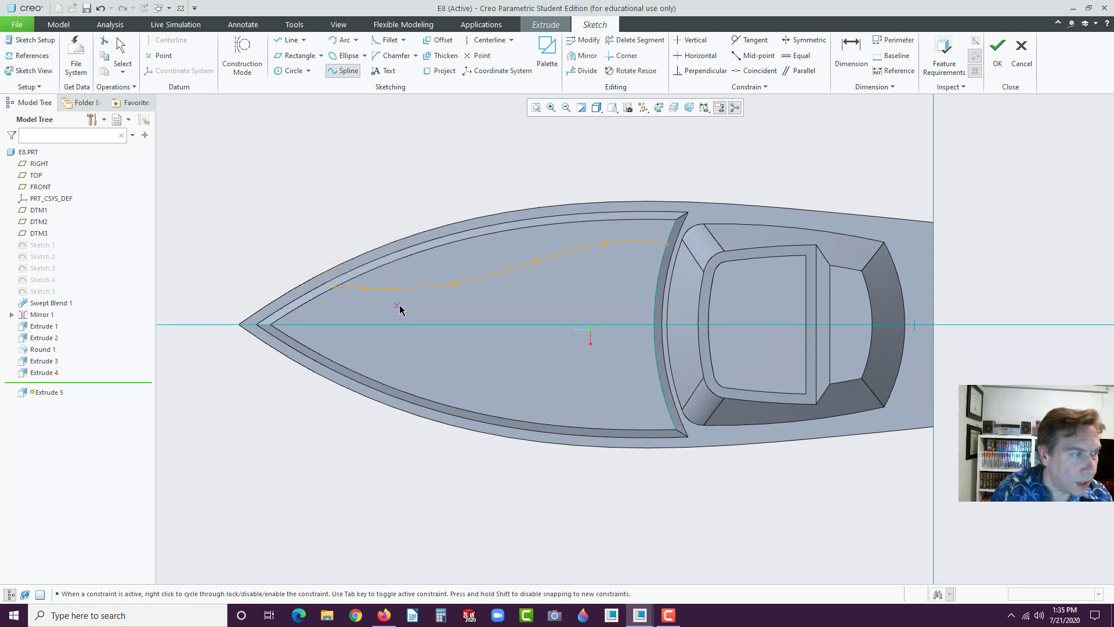
Sketch a second wavy spline below the first, from the cabin-side deck edge to the deck's upper edge near the bow.
{"action": "left_click", "coordinate": [653, 298]}
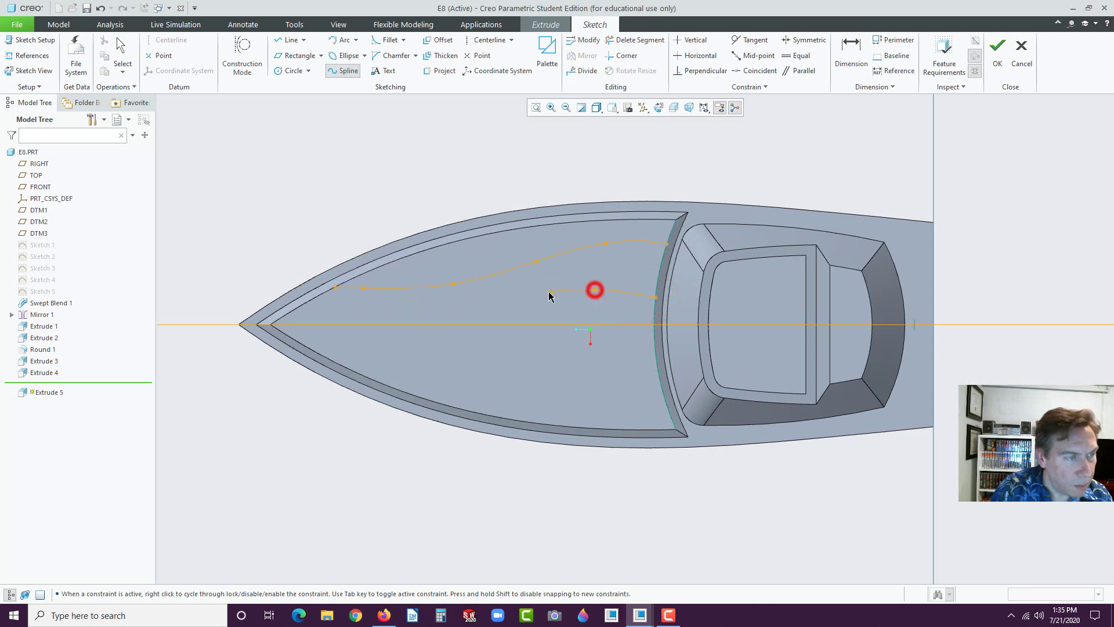
{"action": "left_click", "coordinate": [521, 297]}
{"action": "left_click", "coordinate": [447, 307]}
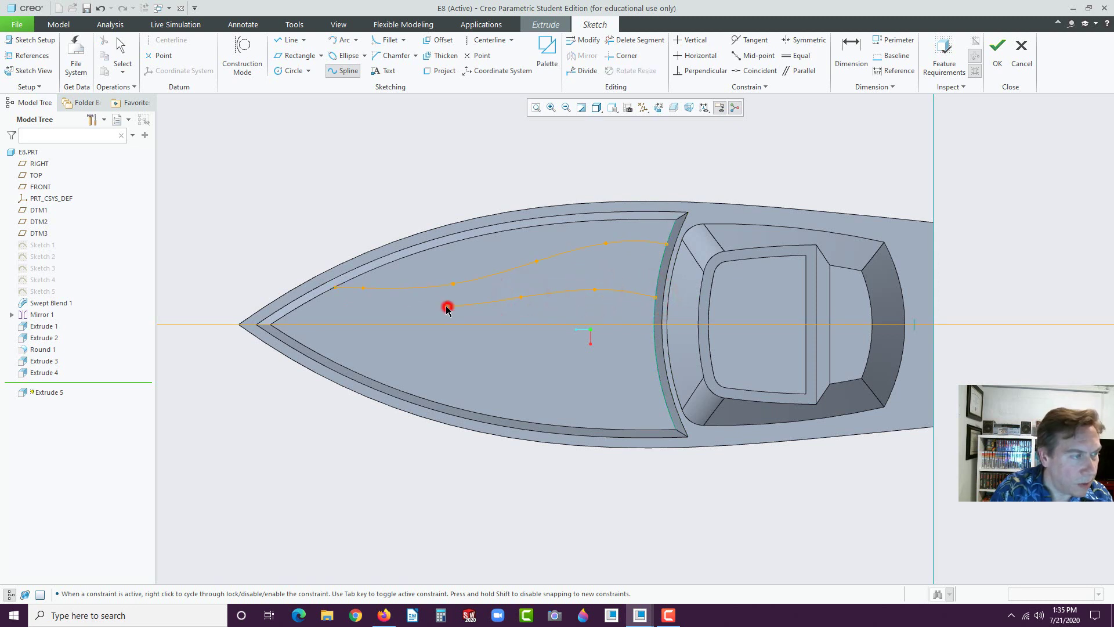
{"action": "left_click", "coordinate": [359, 304]}
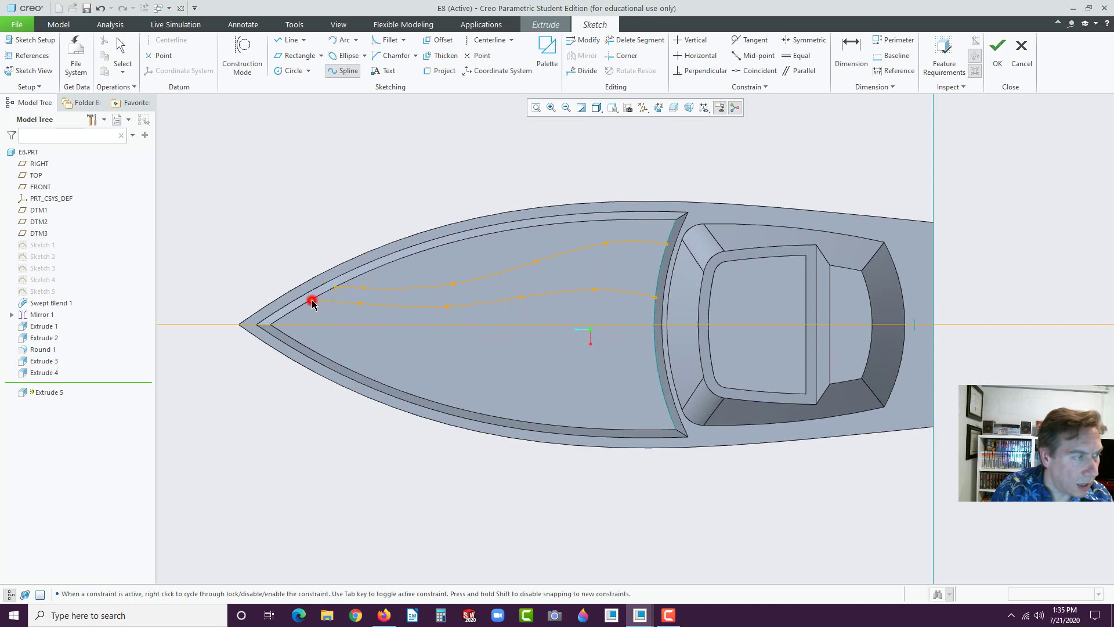
{"action": "left_click", "coordinate": [313, 301]}
{"action": "middle_click", "coordinate": [337, 311]}
Close the profile with straight lines joining the two splines' endpoints at the bow end and at the cabin-side end.
{"action": "scroll", "coordinate": [339, 243], "scroll_direction": "up", "scroll_amount": 5}
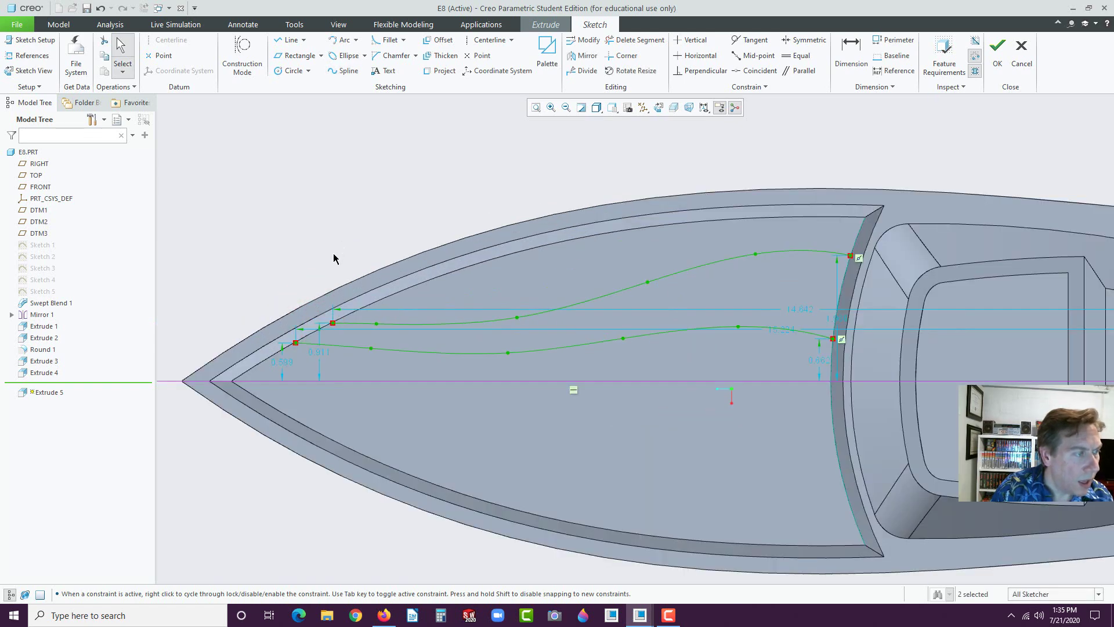
{"action": "left_click", "coordinate": [291, 41]}
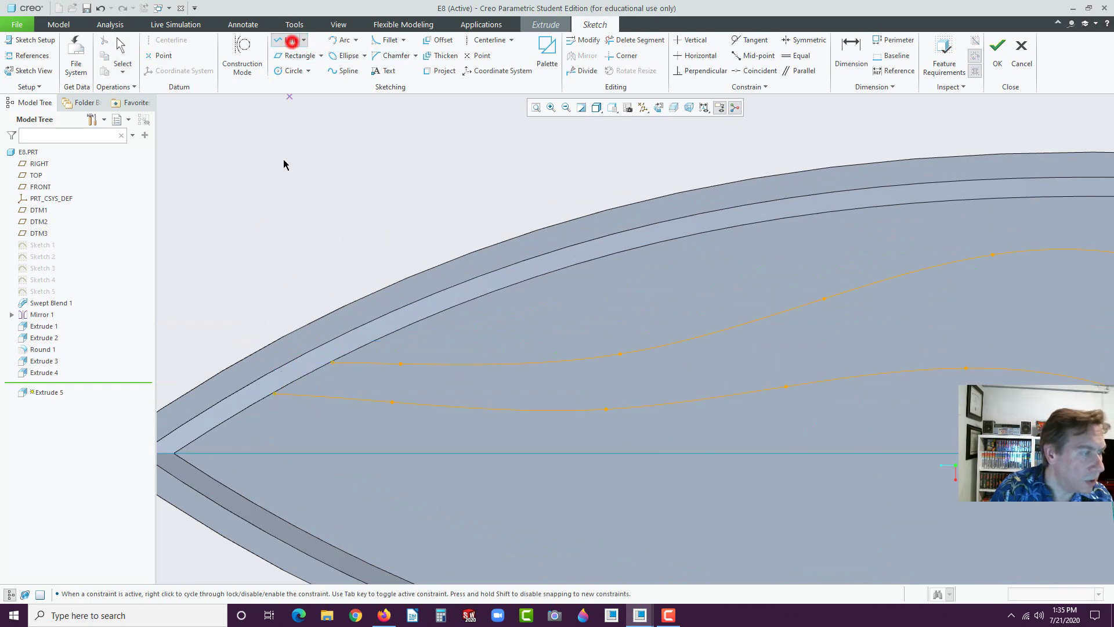
{"action": "left_click", "coordinate": [275, 394]}
{"action": "left_click", "coordinate": [333, 363]}
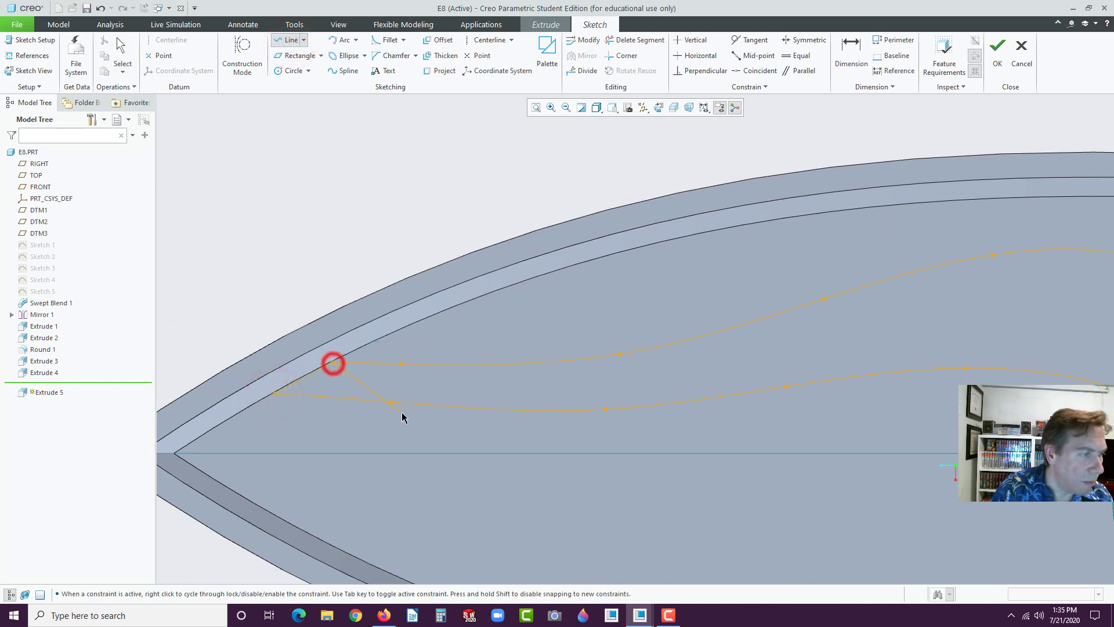
{"action": "scroll", "coordinate": [406, 418], "scroll_direction": "down", "scroll_amount": 5}
{"action": "scroll", "coordinate": [570, 419], "scroll_direction": "up", "scroll_amount": 5}
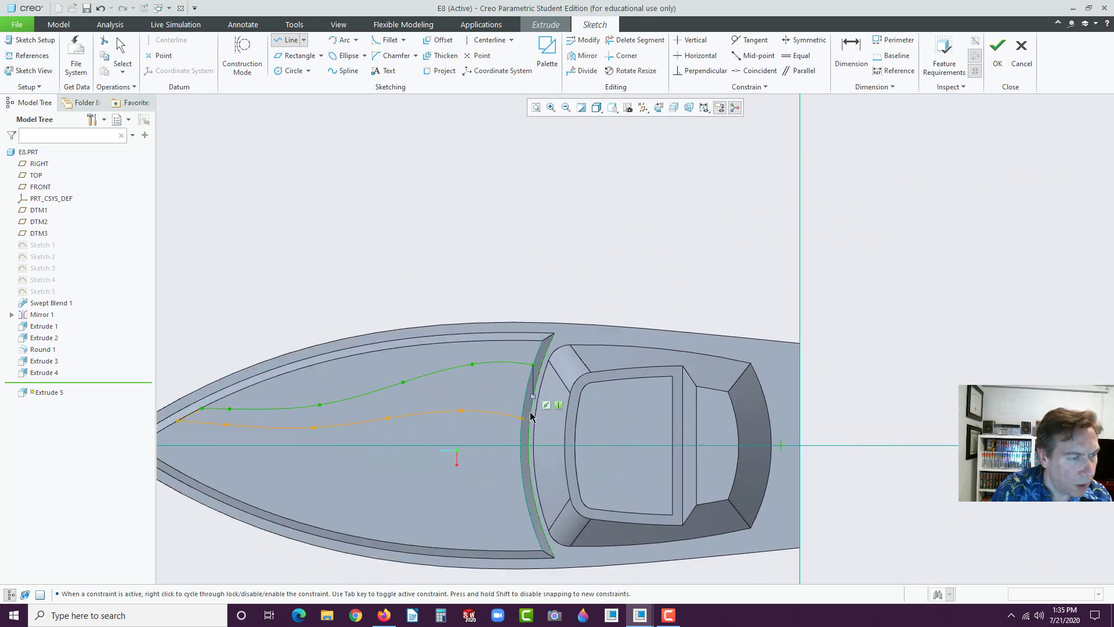
{"action": "left_click", "coordinate": [511, 429]}
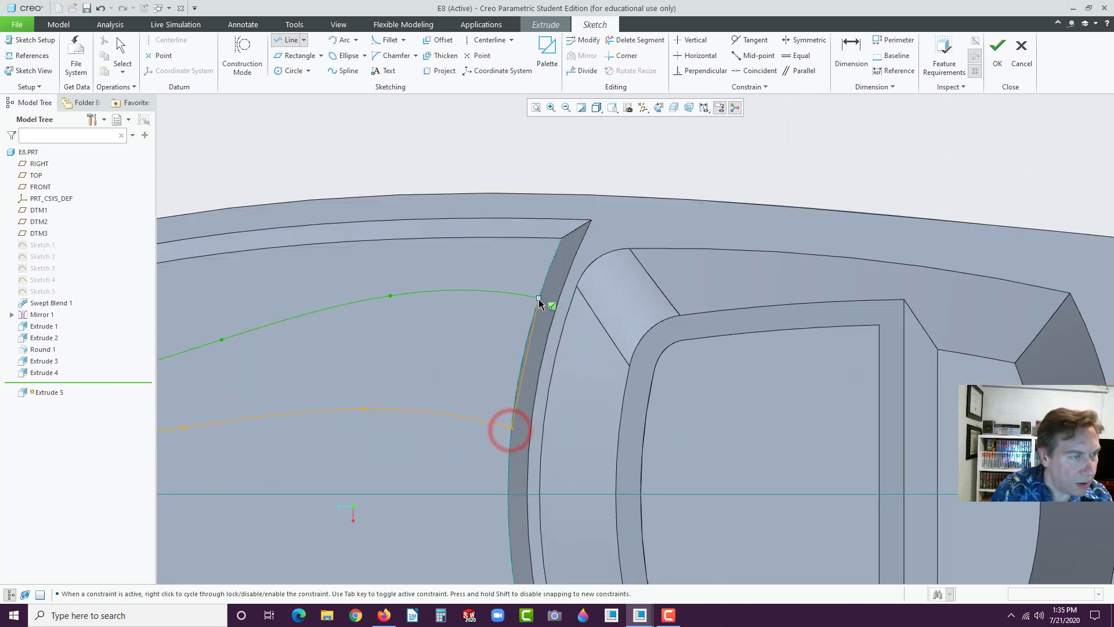
{"action": "left_click", "coordinate": [539, 298]}
{"action": "middle_click", "coordinate": [502, 346]}
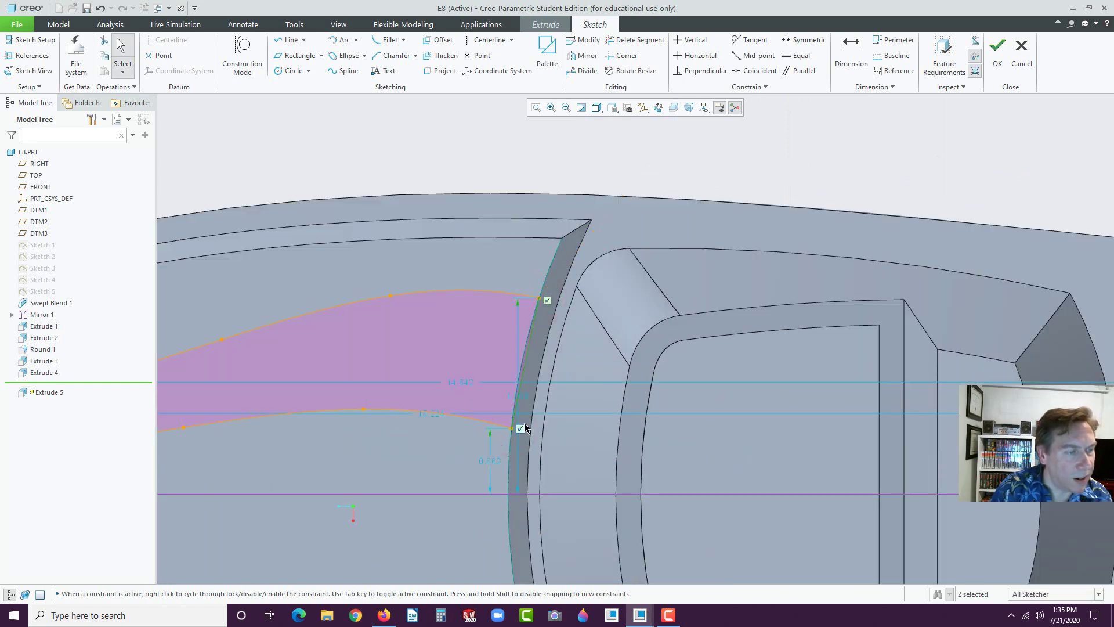
Finish the sketch and extrude the wavy profile as a solid to a depth of 0.06.
{"action": "scroll", "coordinate": [525, 428], "scroll_direction": "down", "scroll_amount": 5}
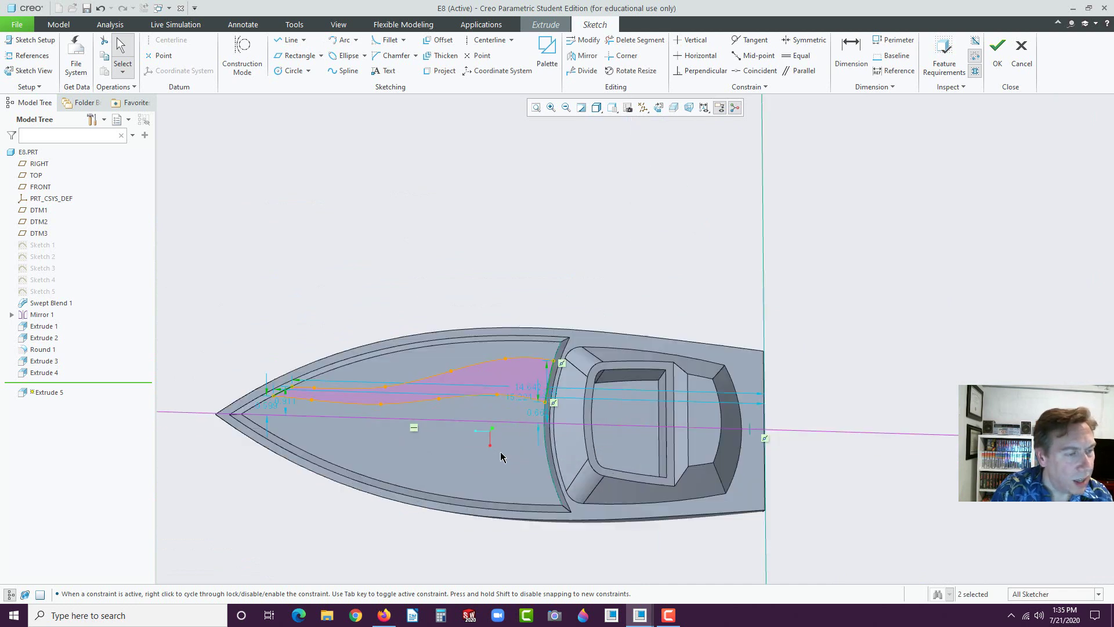
{"action": "scroll", "coordinate": [502, 459], "scroll_direction": "up", "scroll_amount": 1}
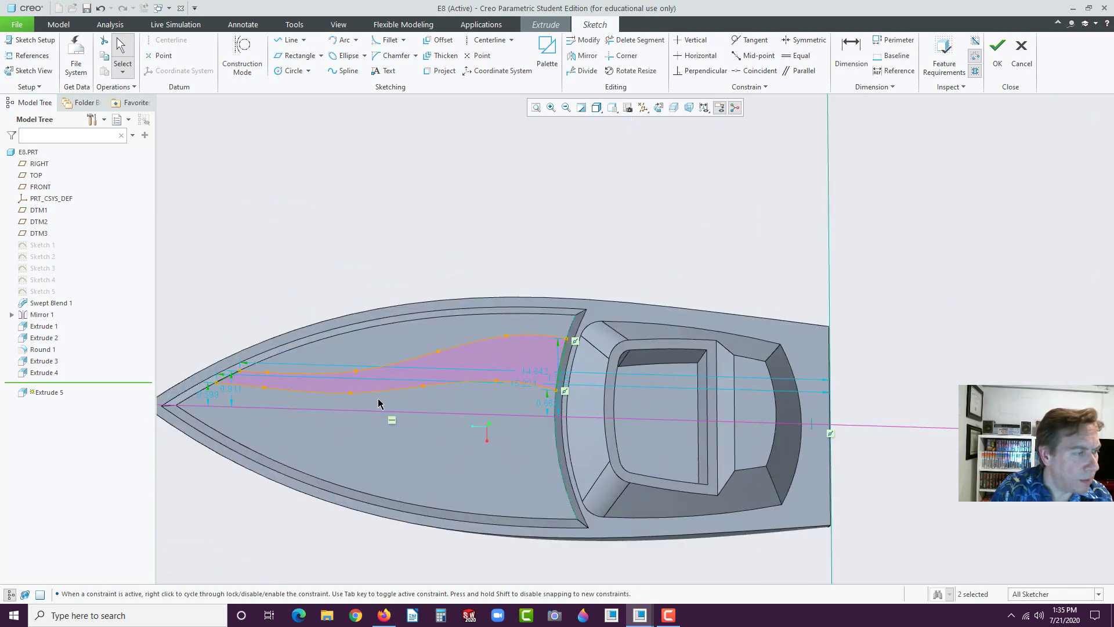
{"action": "left_click", "coordinate": [998, 56]}
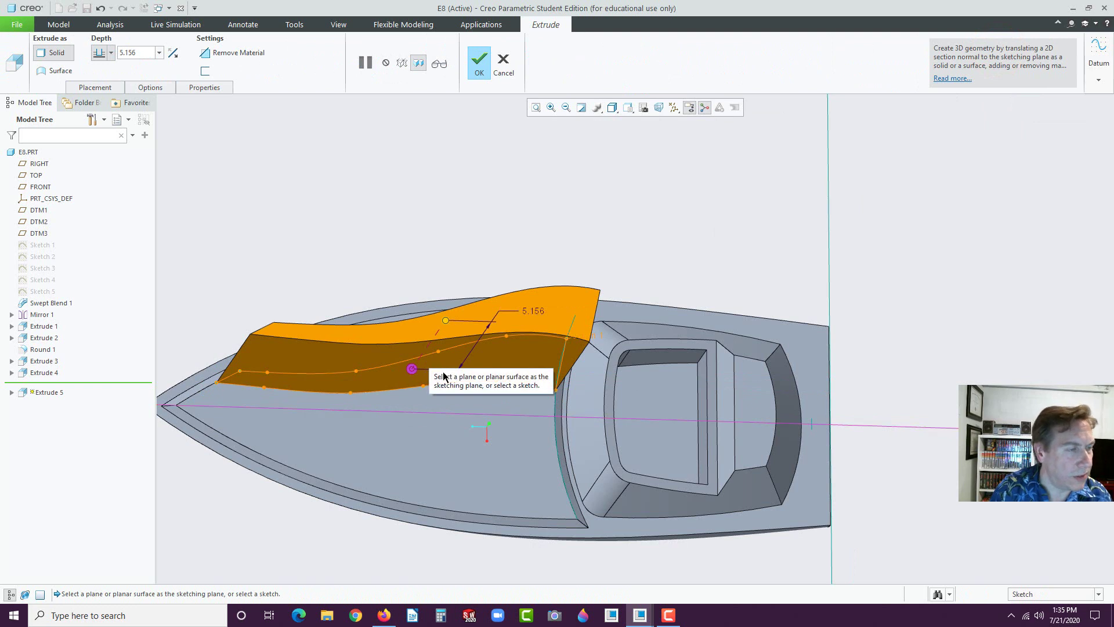
{"action": "double_click", "coordinate": [534, 314]}
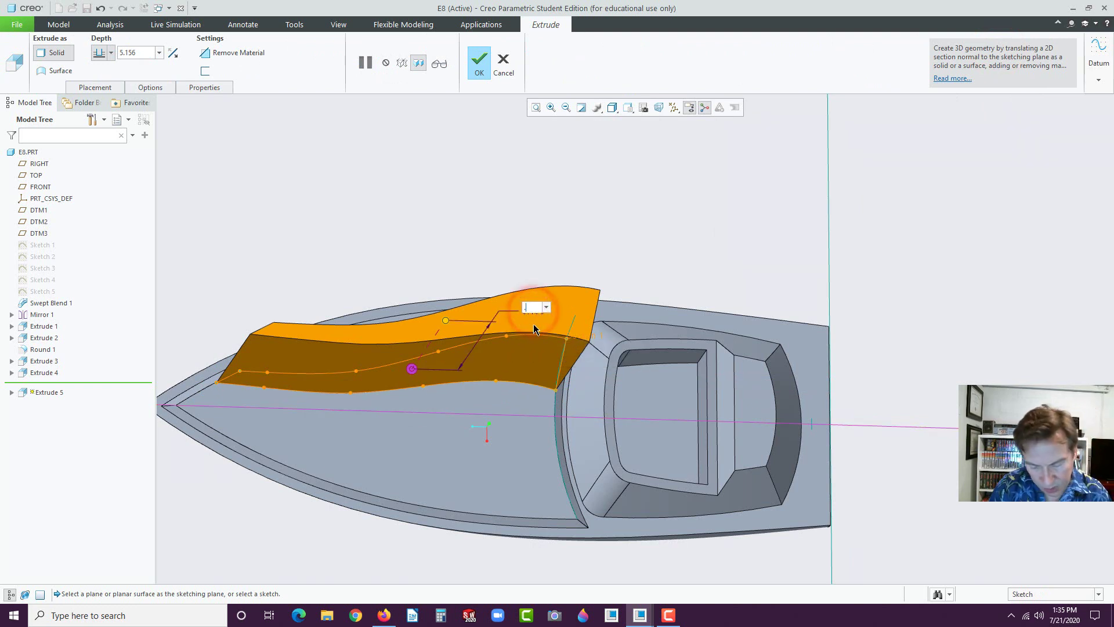
{"action": "type", "text": ".06"}
{"action": "key", "text": "Return"}
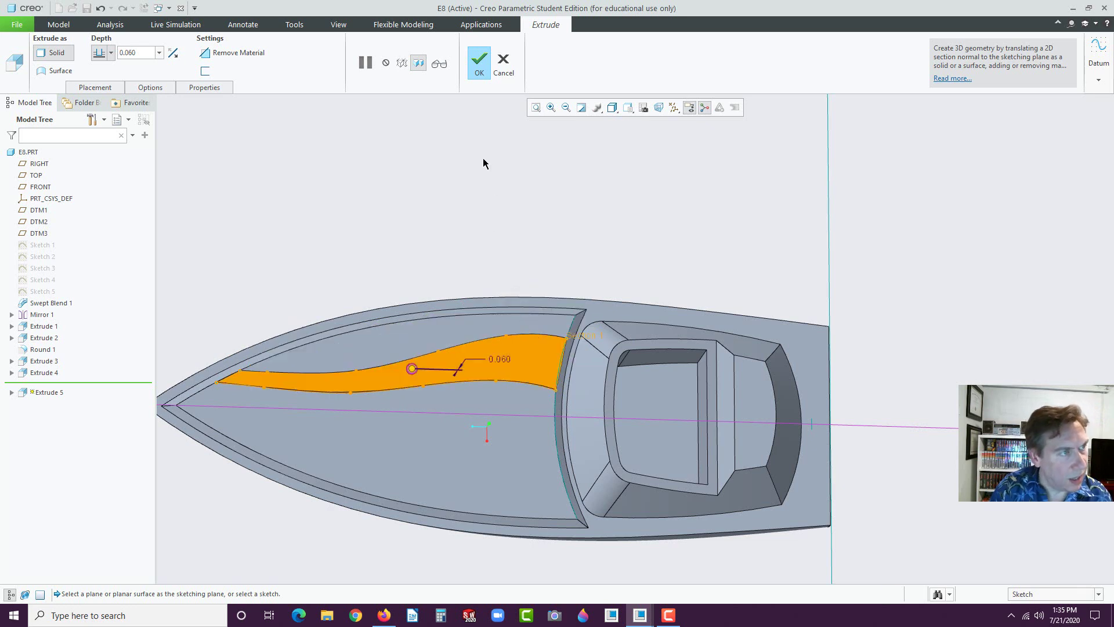
{"action": "left_click", "coordinate": [479, 64]}
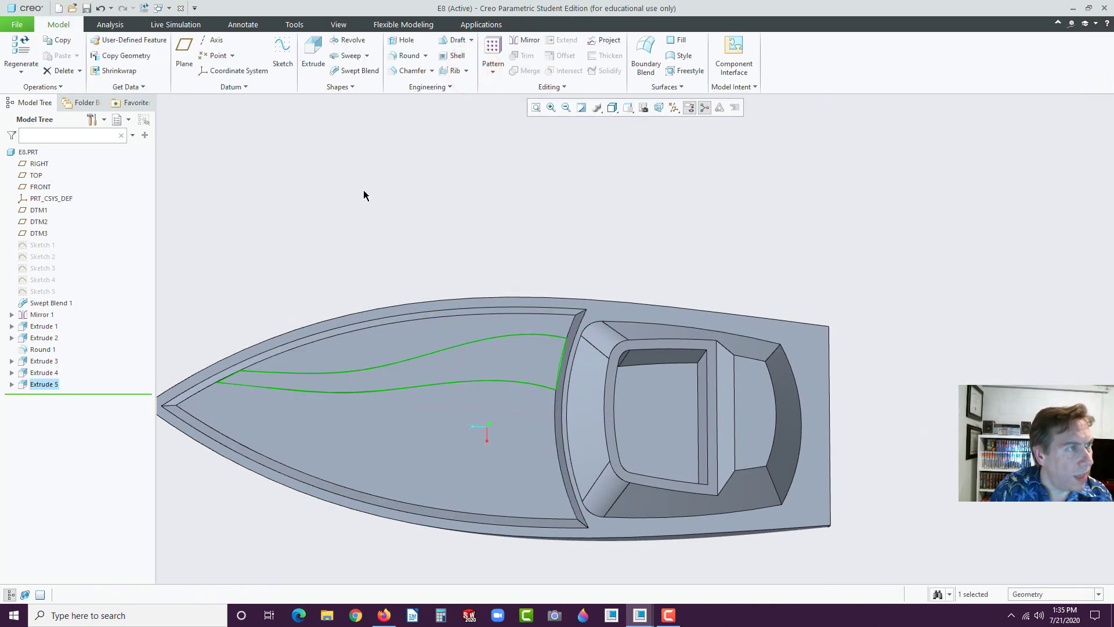
Mirror the wavy deck extrusion about the RIGHT plane onto the other half of the deck.
{"action": "left_click", "coordinate": [525, 41]}
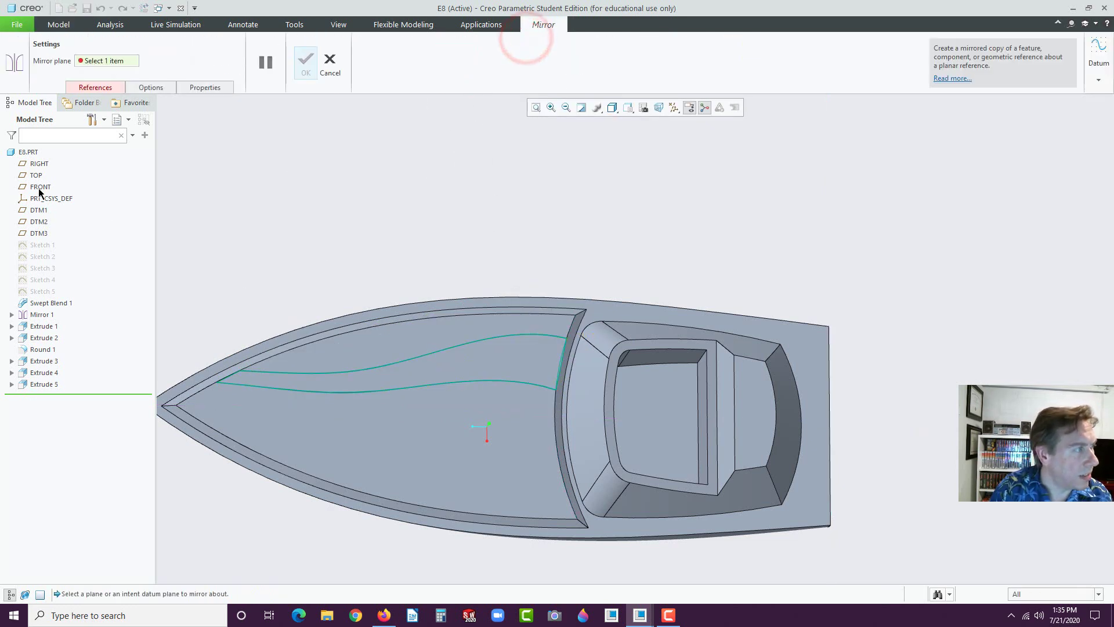
{"action": "left_click", "coordinate": [38, 164]}
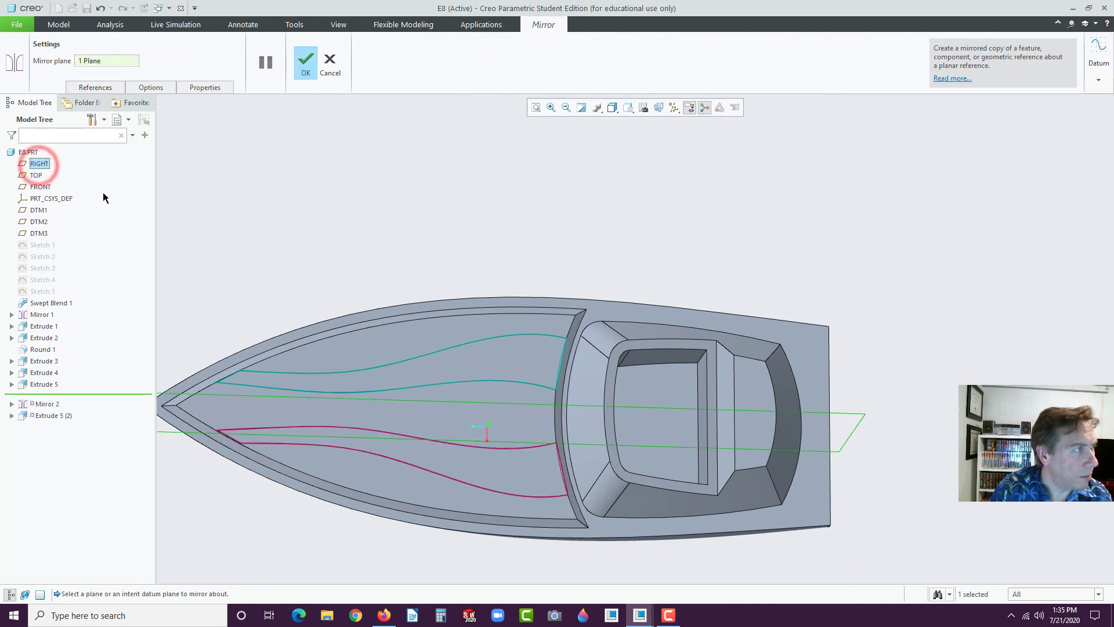
{"action": "left_click", "coordinate": [305, 69]}
Start a Round on the outer top edge chain of the cabin rim and enlarge its radius to about 0.156.
{"action": "scroll", "coordinate": [325, 253], "scroll_direction": "down", "scroll_amount": 3}
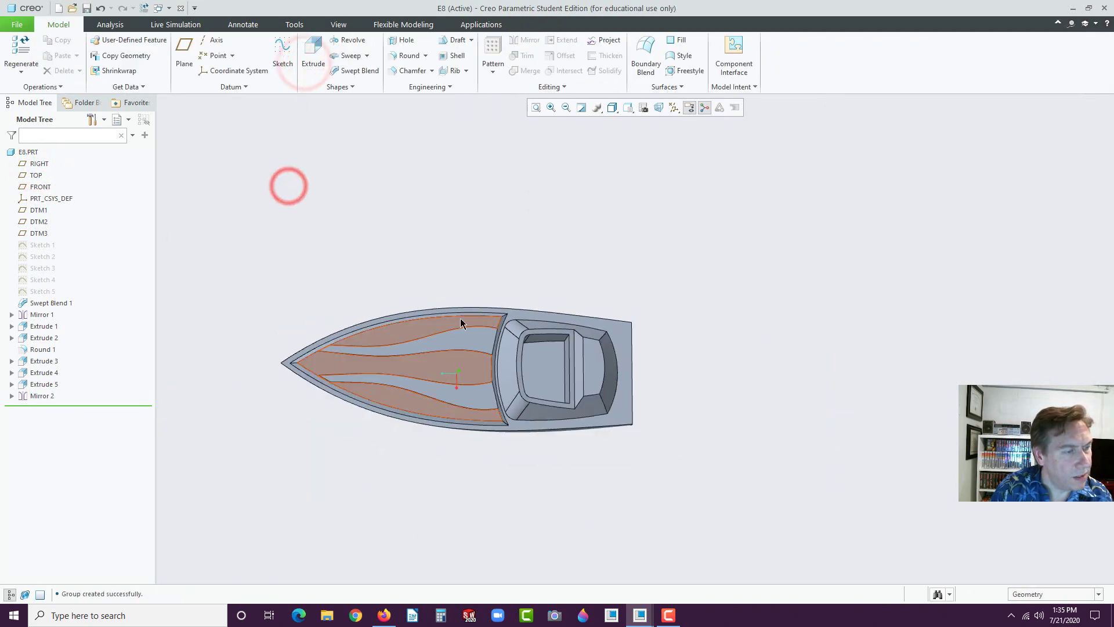
{"action": "middle_click_drag", "start_coordinate": [460, 323], "coordinate": [489, 325]}
{"action": "scroll", "coordinate": [522, 314], "scroll_direction": "up", "scroll_amount": 6}
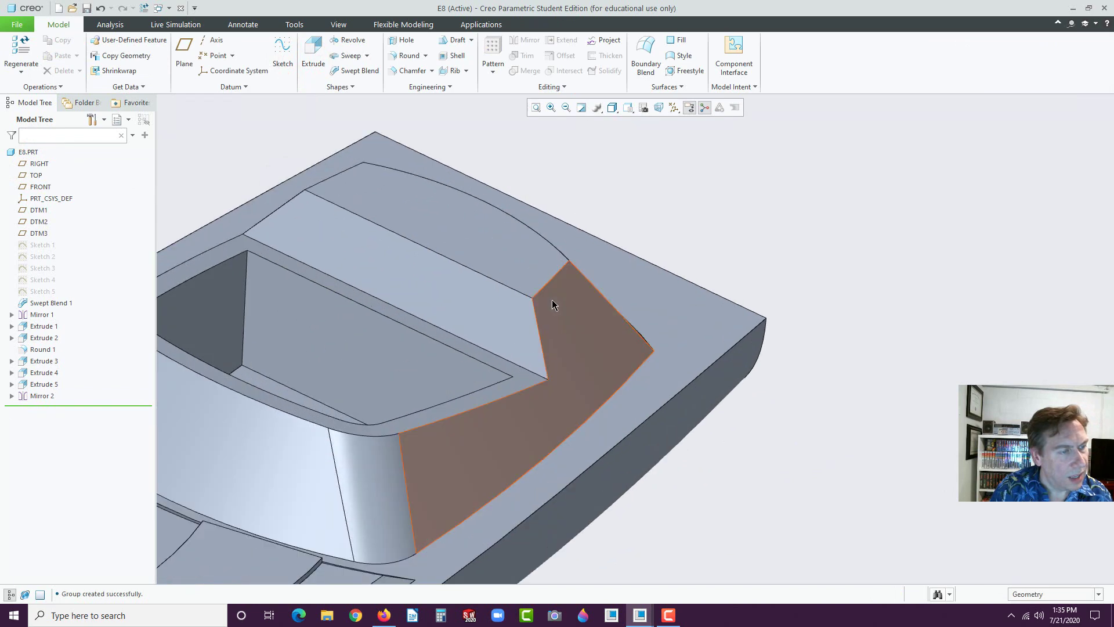
{"action": "scroll", "coordinate": [412, 306], "scroll_direction": "down", "scroll_amount": 4}
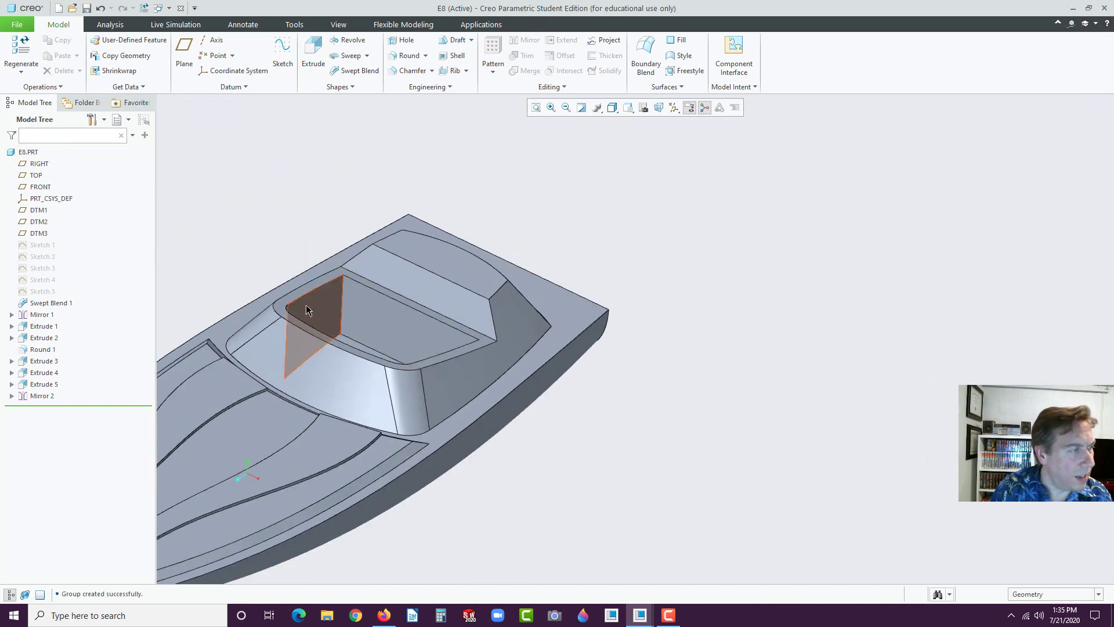
{"action": "left_click", "coordinate": [400, 56]}
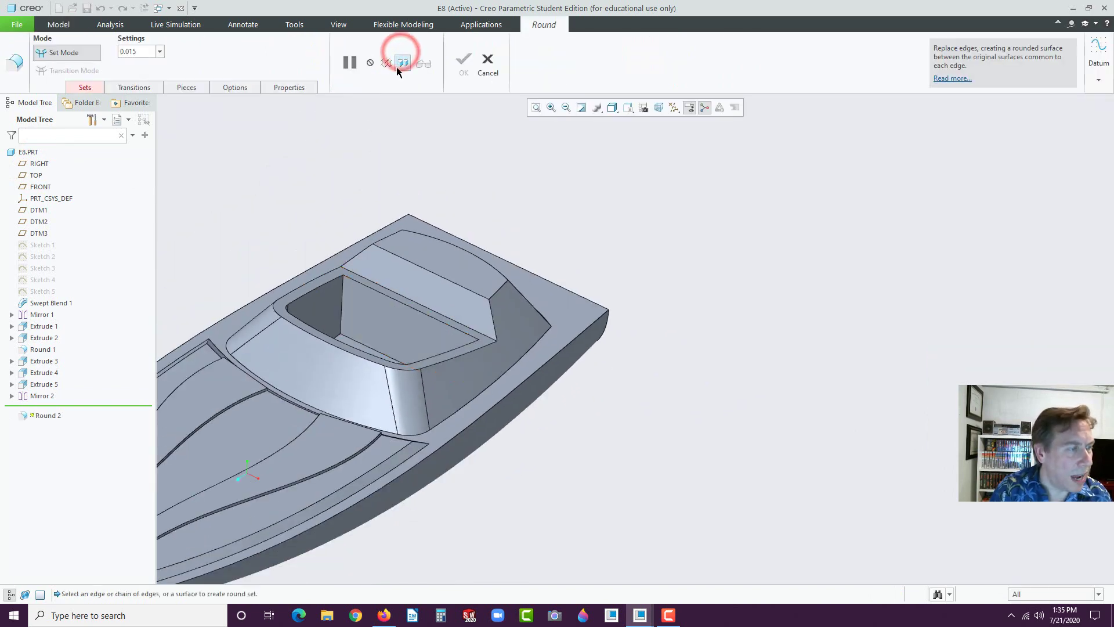
{"action": "left_click", "coordinate": [309, 333]}
{"action": "scroll", "coordinate": [326, 346], "scroll_direction": "up", "scroll_amount": 3}
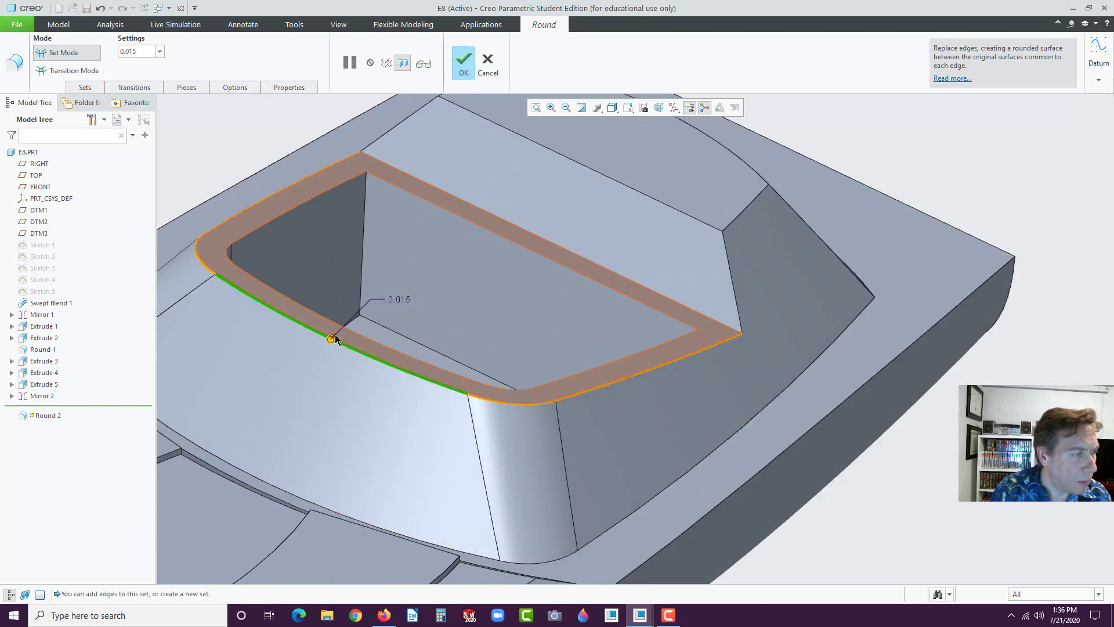
{"action": "left_click_drag", "start_coordinate": [331, 340], "coordinate": [311, 307]}
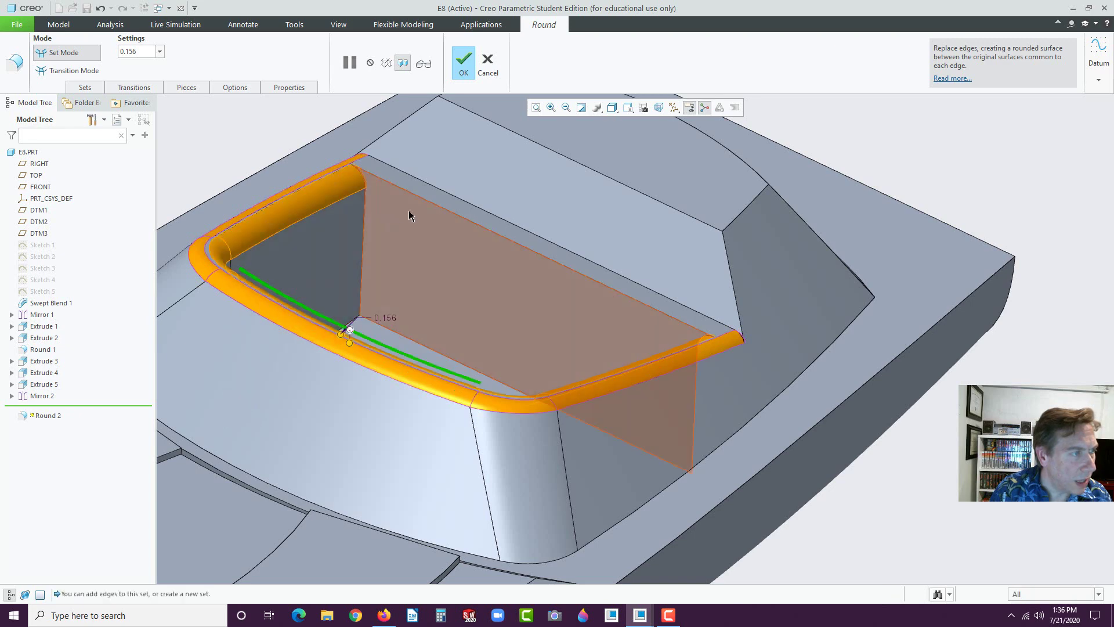
Add the cockpit opening's aft top edge and its two aft vertical corner edges to the round.
{"action": "left_click", "coordinate": [420, 197]}
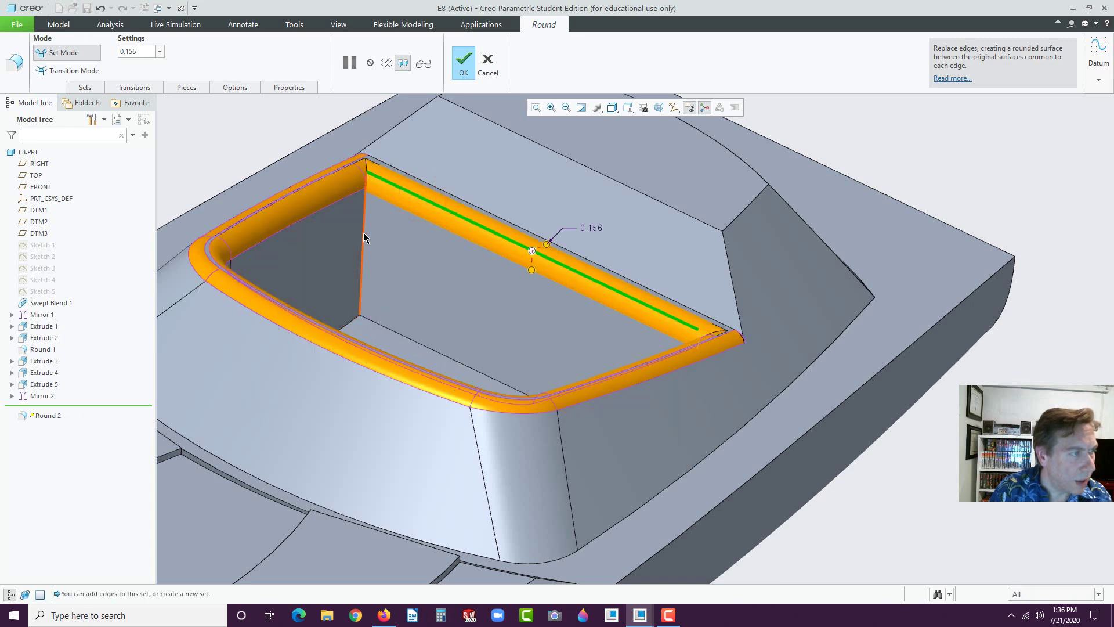
{"action": "left_click", "coordinate": [362, 232]}
{"action": "middle_click_drag", "start_coordinate": [557, 305], "coordinate": [597, 254]}
{"action": "left_click", "coordinate": [544, 254]}
Add the cabin's two rear corner edges and the sloped side edges behind the opening, and complete the round.
{"action": "scroll", "coordinate": [583, 276], "scroll_direction": "down", "scroll_amount": 5}
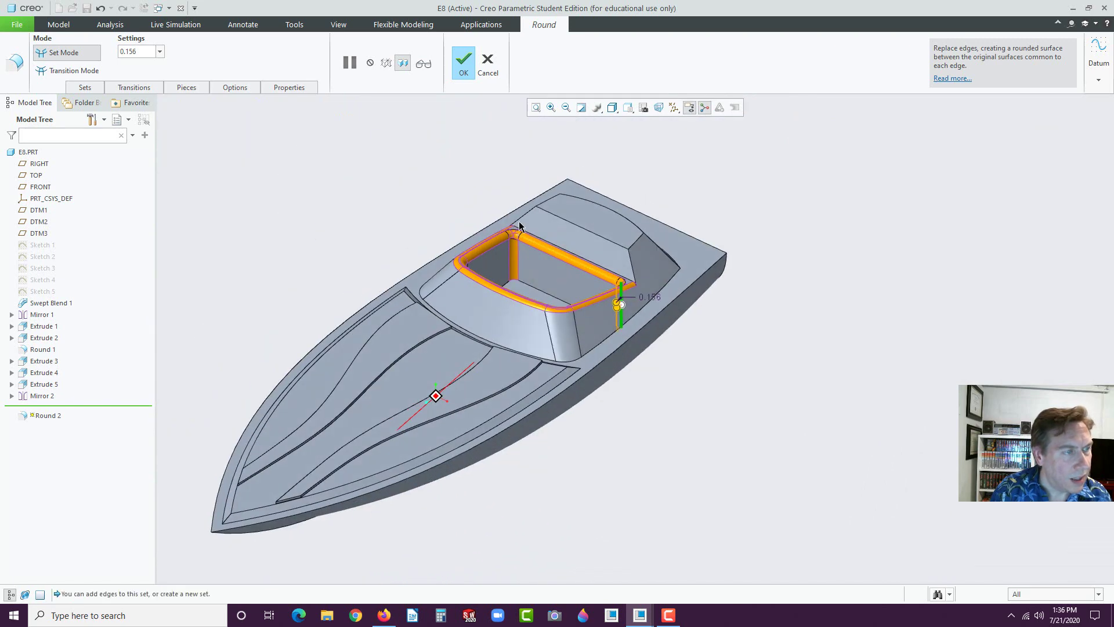
{"action": "scroll", "coordinate": [597, 253], "scroll_direction": "up", "scroll_amount": 4}
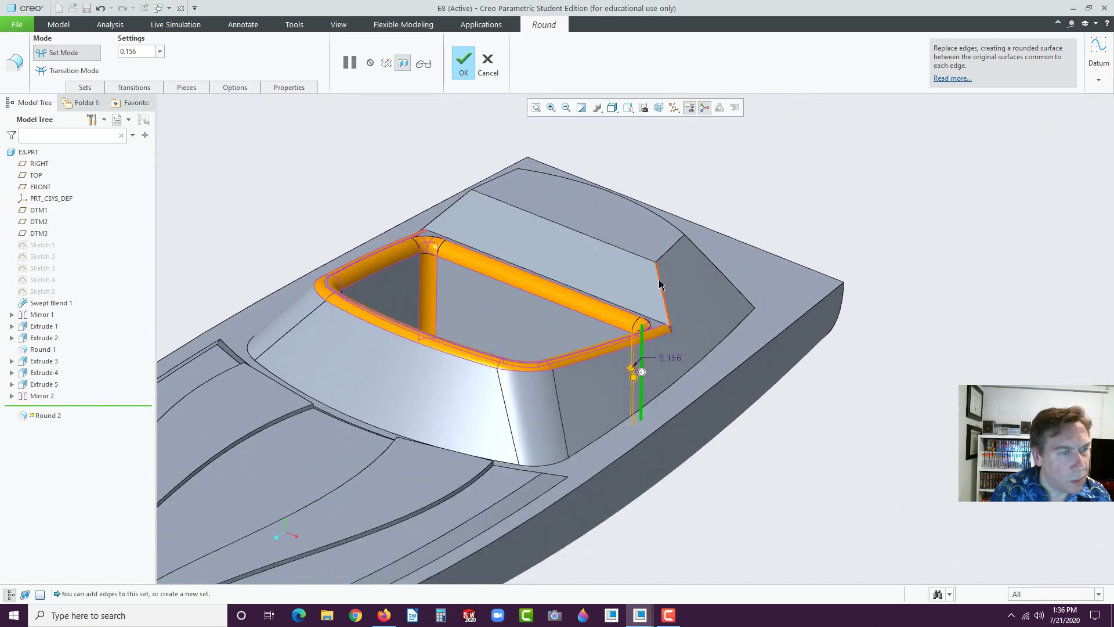
{"action": "middle_click_drag", "start_coordinate": [657, 281], "coordinate": [739, 248]}
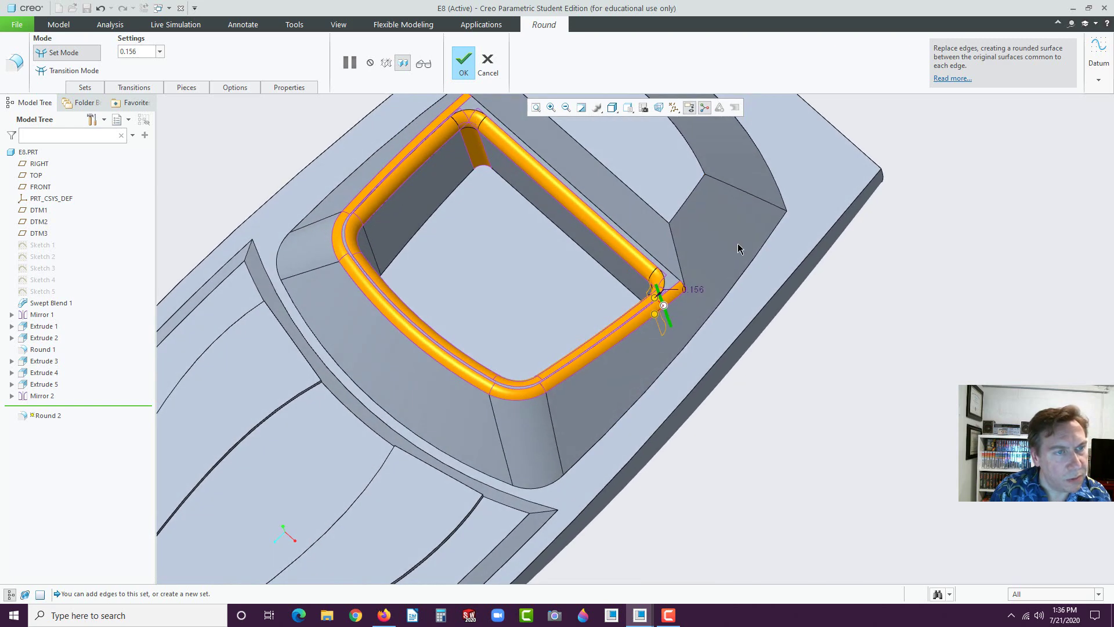
{"action": "left_click", "coordinate": [746, 198]}
{"action": "scroll", "coordinate": [746, 191], "scroll_direction": "down", "scroll_amount": 3}
{"action": "scroll", "coordinate": [725, 197], "scroll_direction": "up", "scroll_amount": 3}
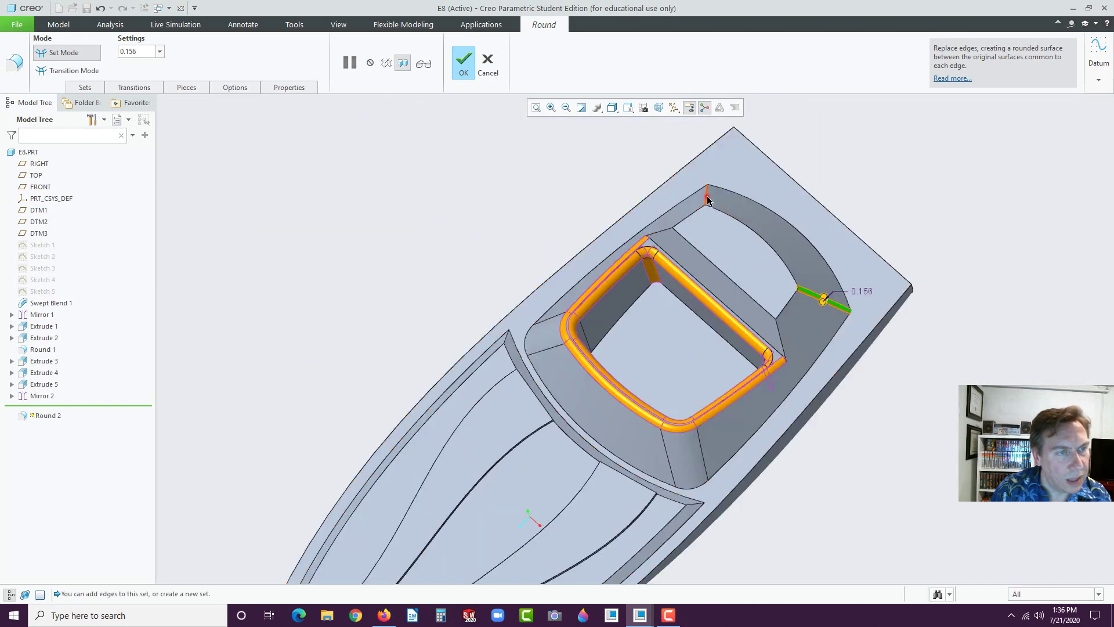
{"action": "left_click", "coordinate": [706, 200]}
{"action": "scroll", "coordinate": [706, 191], "scroll_direction": "down", "scroll_amount": 3}
{"action": "scroll", "coordinate": [714, 198], "scroll_direction": "up", "scroll_amount": 5}
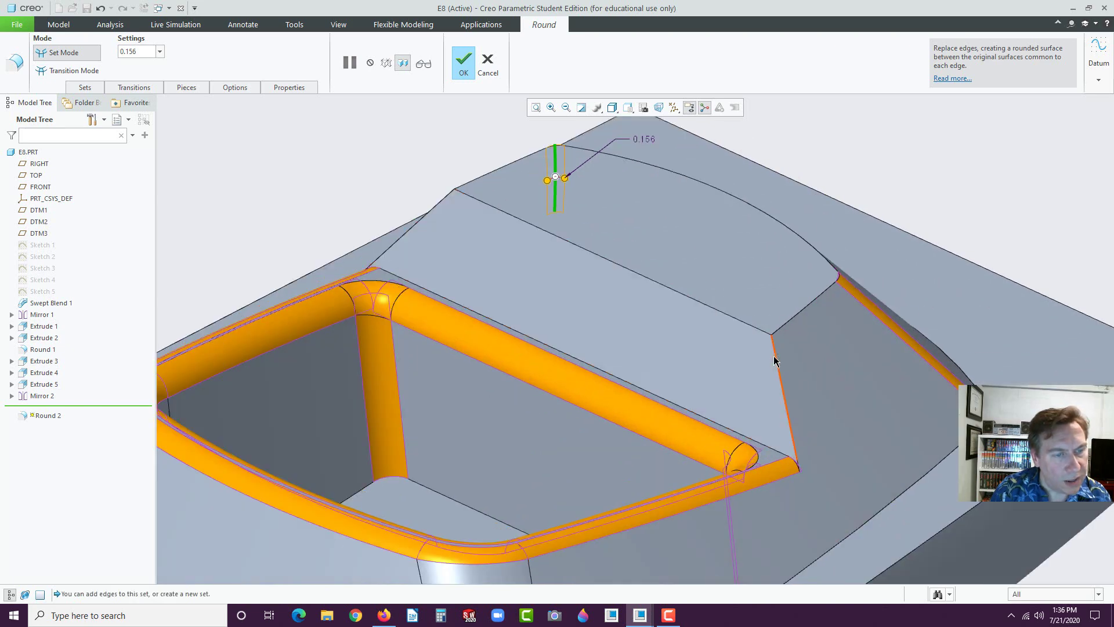
{"action": "left_click", "coordinate": [775, 361]}
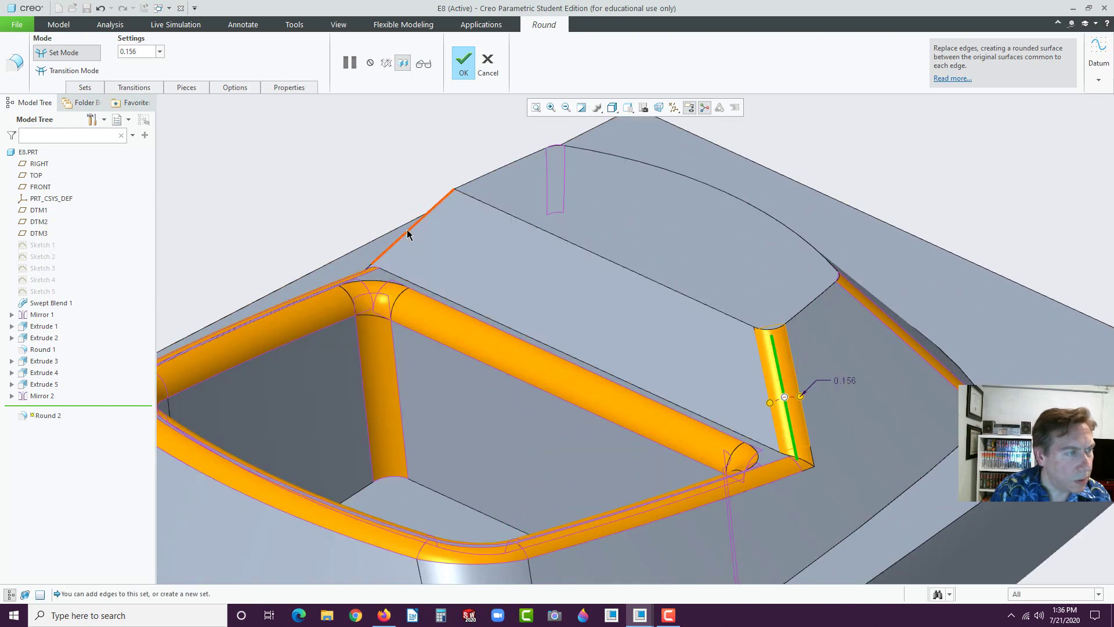
{"action": "left_click", "coordinate": [407, 230]}
{"action": "middle_click", "coordinate": [351, 168]}
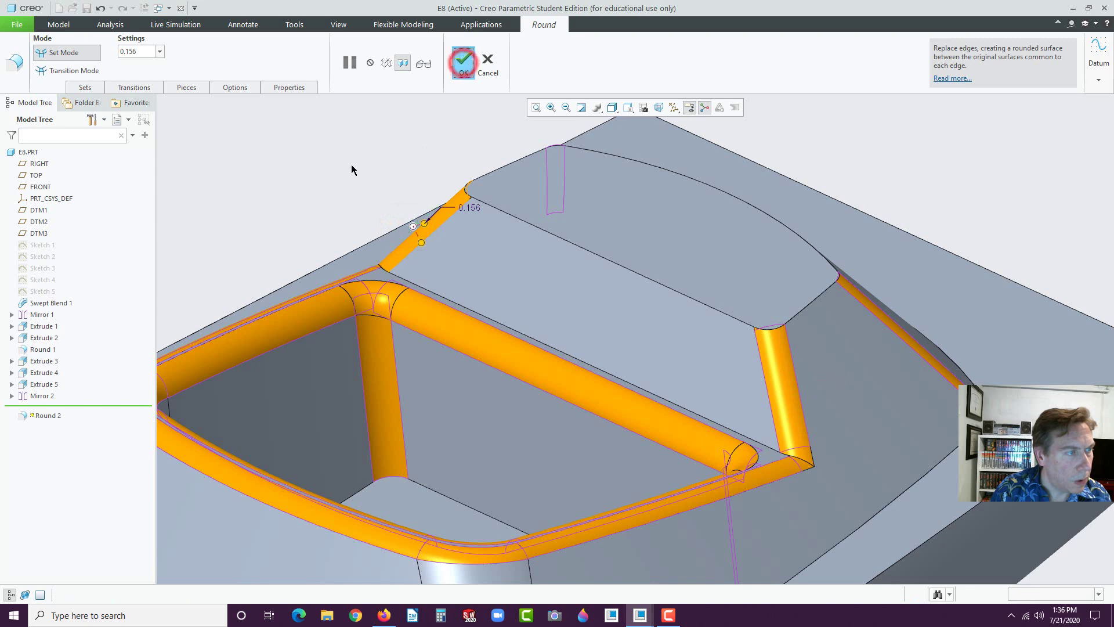
Switch the display to perspective and examine the boat from a low angle off the bow.
{"action": "scroll", "coordinate": [270, 354], "scroll_direction": "down", "scroll_amount": 6}
{"action": "scroll", "coordinate": [237, 360], "scroll_direction": "up", "scroll_amount": 5}
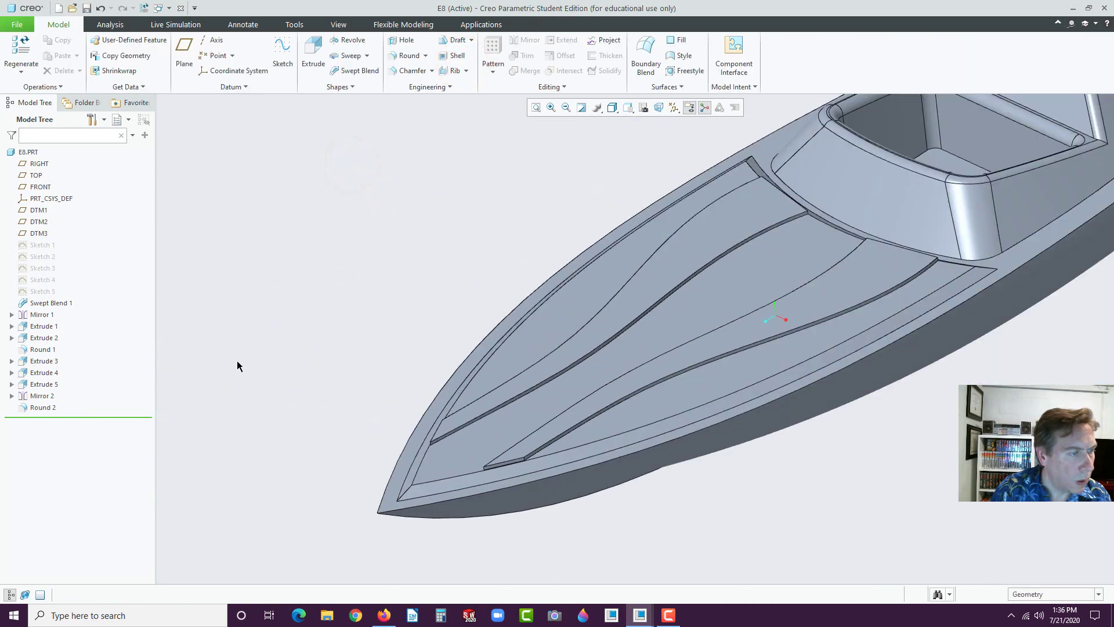
{"action": "scroll", "coordinate": [542, 326], "scroll_direction": "down", "scroll_amount": 5}
{"action": "mouse_move", "coordinate": [678, 293]}
{"action": "middle_mouse_down"}
{"action": "mouse_move", "coordinate": [681, 314]}
{"action": "mouse_move", "coordinate": [688, 281]}
{"action": "middle_mouse_up"}
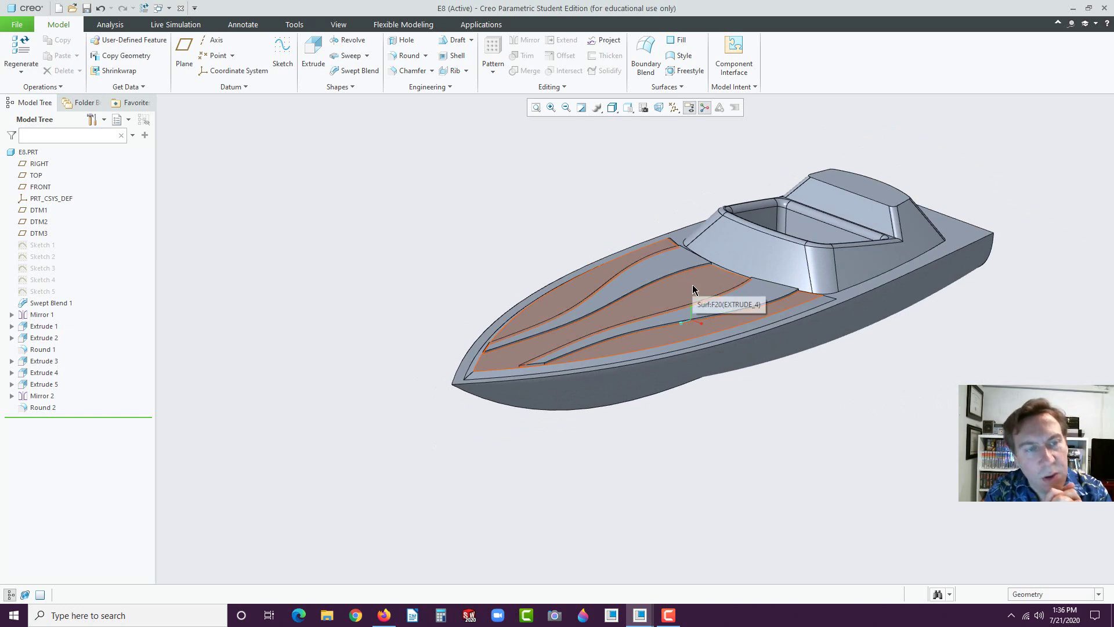
{"action": "left_click", "coordinate": [659, 107]}
{"action": "mouse_move", "coordinate": [771, 198]}
{"action": "middle_mouse_down"}
{"action": "mouse_move", "coordinate": [736, 242]}
{"action": "mouse_move", "coordinate": [802, 344]}
{"action": "middle_mouse_up"}
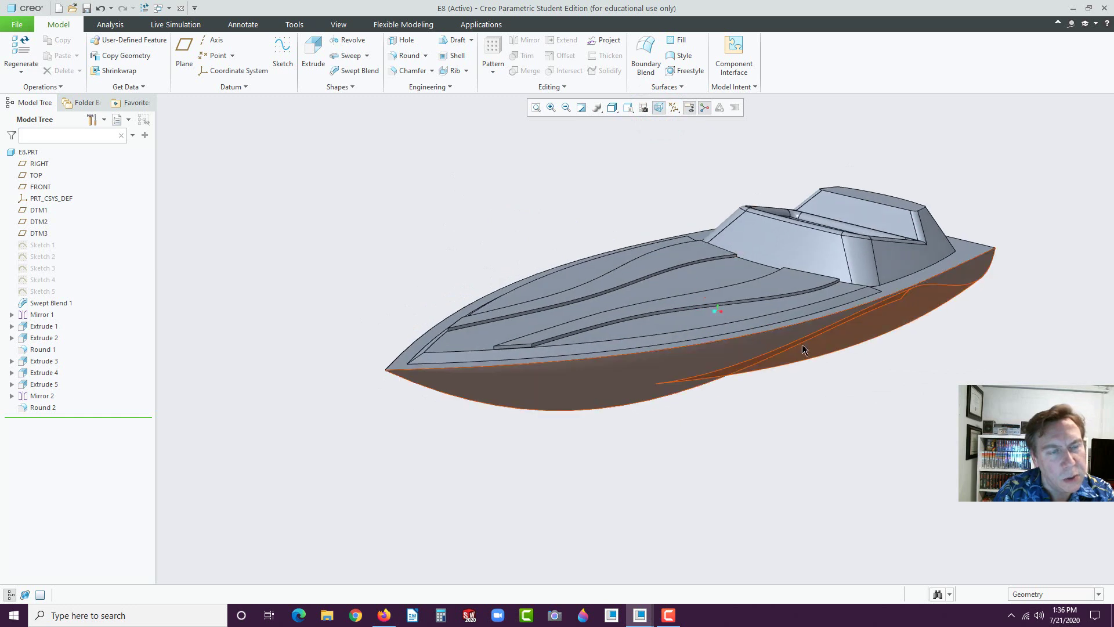
{"action": "scroll", "coordinate": [828, 360], "scroll_direction": "up", "scroll_amount": 2}
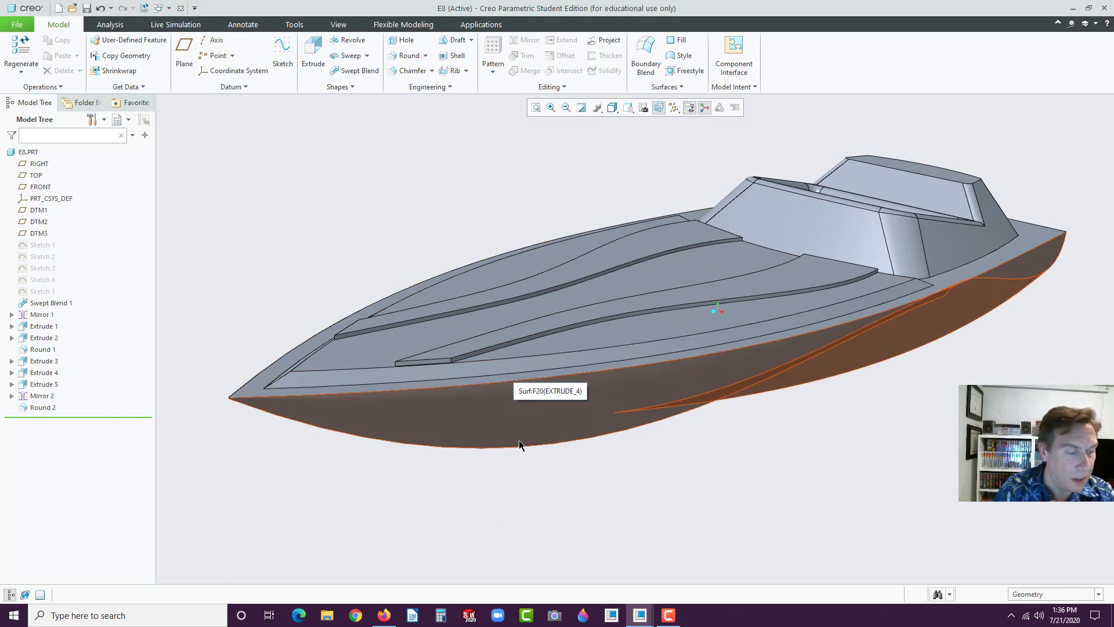
Switch to the PRT0001 window and examine the finished boat's coloured deck, hood scoop and cabin from a low angle.
{"action": "left_click", "coordinate": [639, 614]}
{"action": "left_click", "coordinate": [676, 568]}
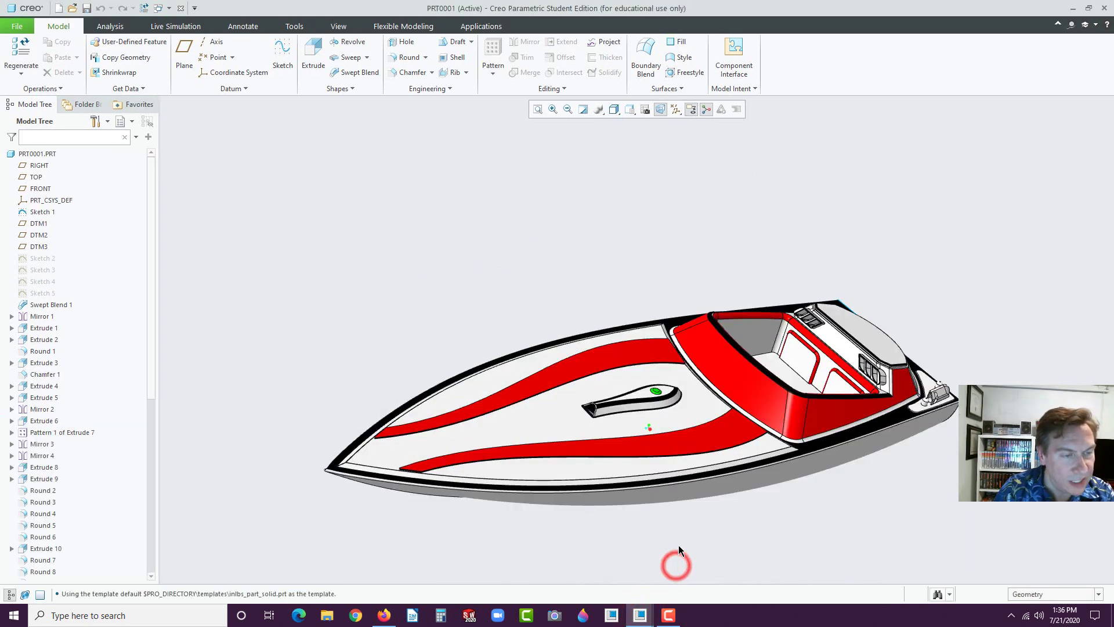
{"action": "scroll", "coordinate": [618, 529], "scroll_direction": "up", "scroll_amount": 3}
{"action": "middle_click_drag", "start_coordinate": [618, 529], "coordinate": [695, 443]}
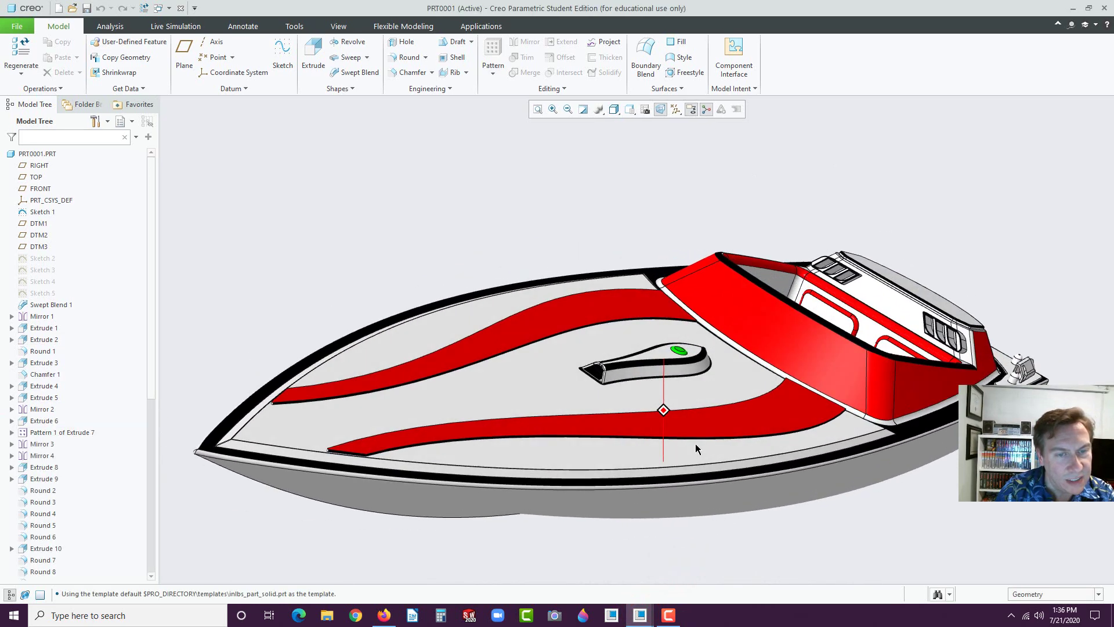
{"action": "scroll", "coordinate": [928, 349], "scroll_direction": "down", "scroll_amount": 3}
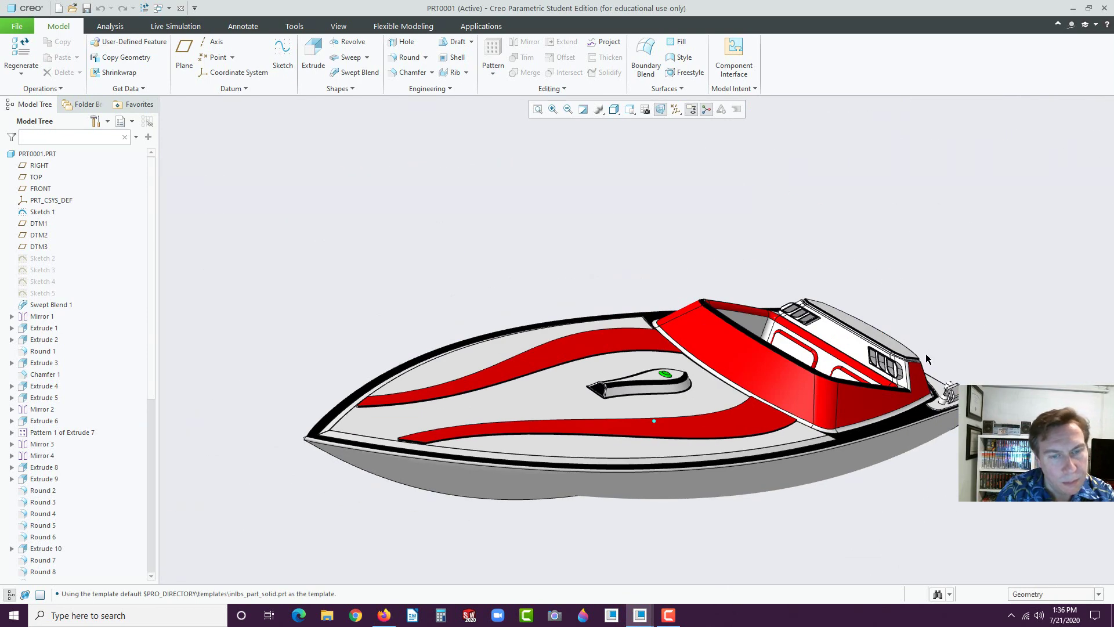
{"action": "scroll", "coordinate": [926, 359], "scroll_direction": "up", "scroll_amount": 3}
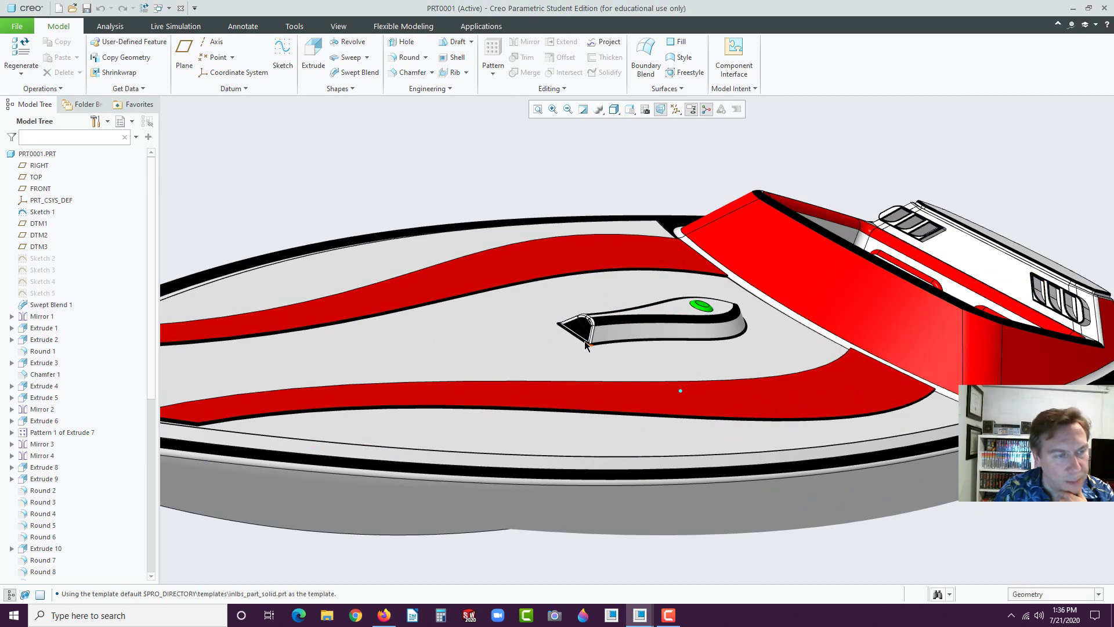
{"action": "scroll", "coordinate": [615, 346], "scroll_direction": "down", "scroll_amount": 5}
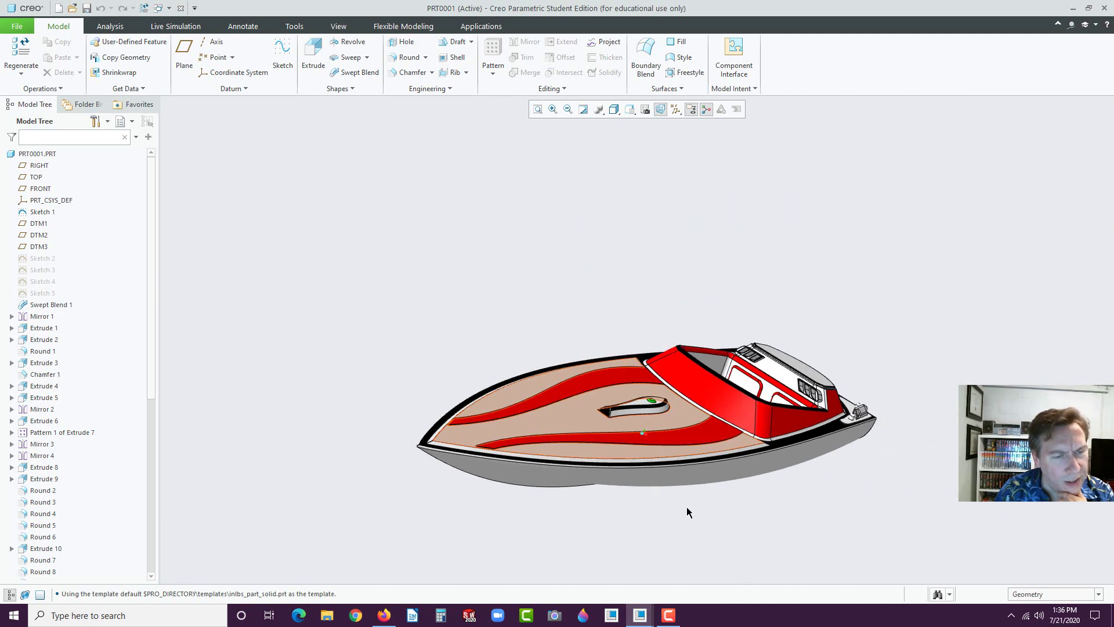
{"action": "scroll", "coordinate": [755, 525], "scroll_direction": "up", "scroll_amount": 1}
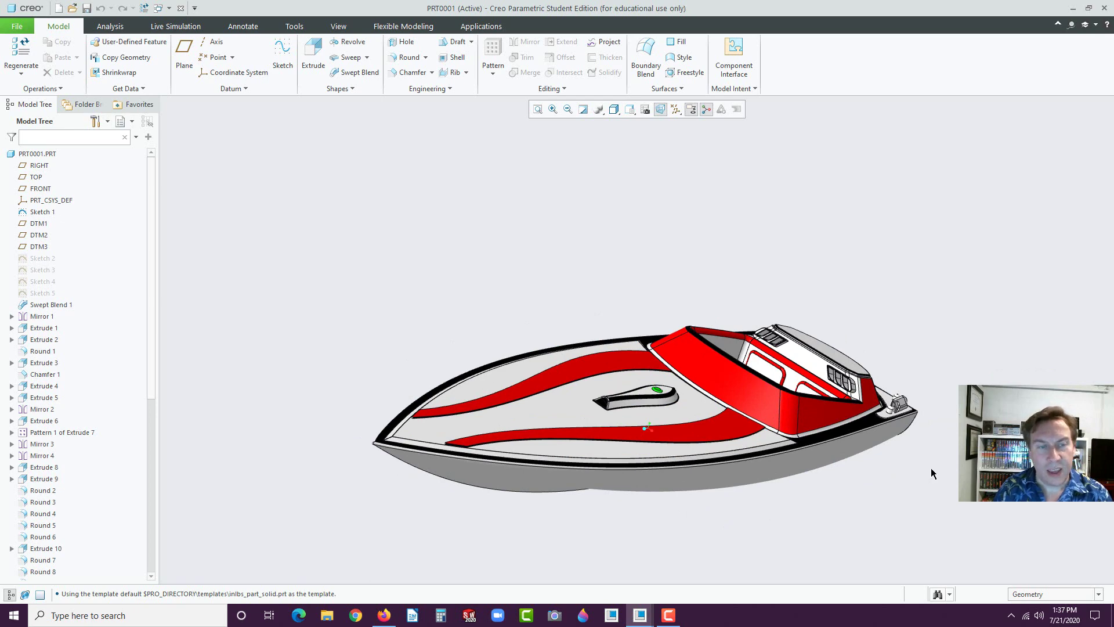
Switch to the Creo 6_0 Basic PDF manual in Firefox, maximize its window and view the exercise drawing on page 89.
{"action": "key", "text": "alt+Tab"}
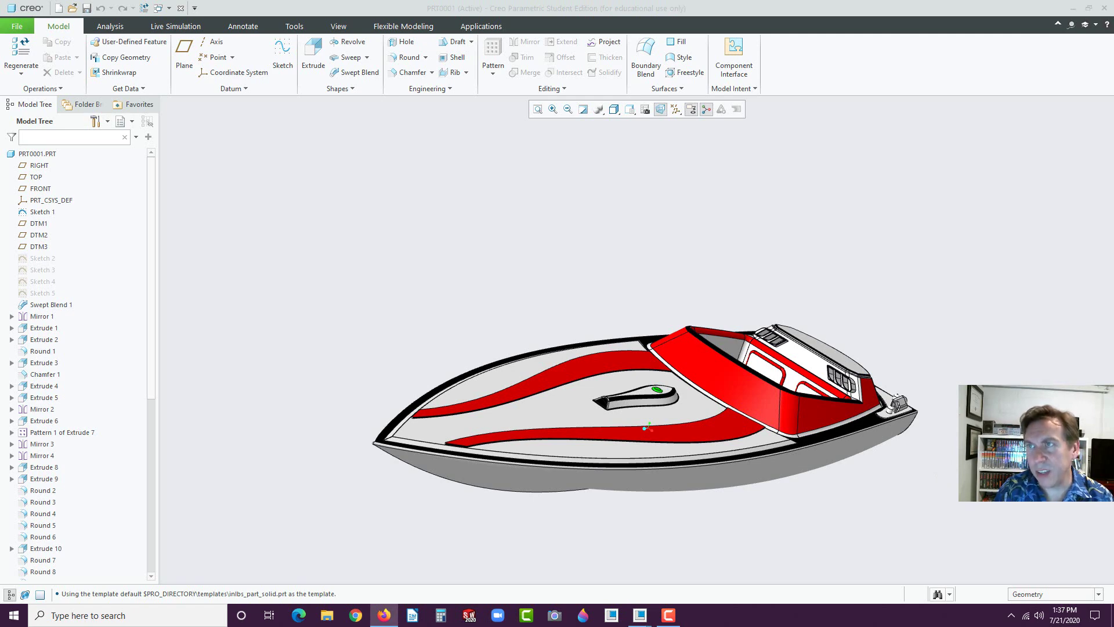
{"action": "left_click_drag", "start_coordinate": [1113, 38], "coordinate": [583, 51]}
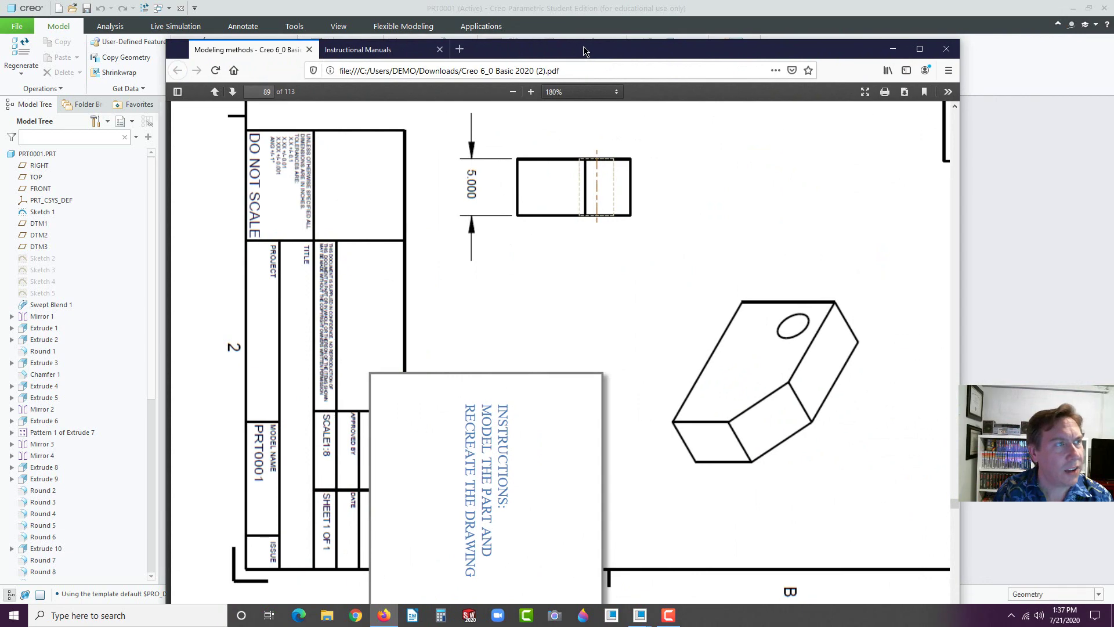
{"action": "double_click", "coordinate": [579, 50]}
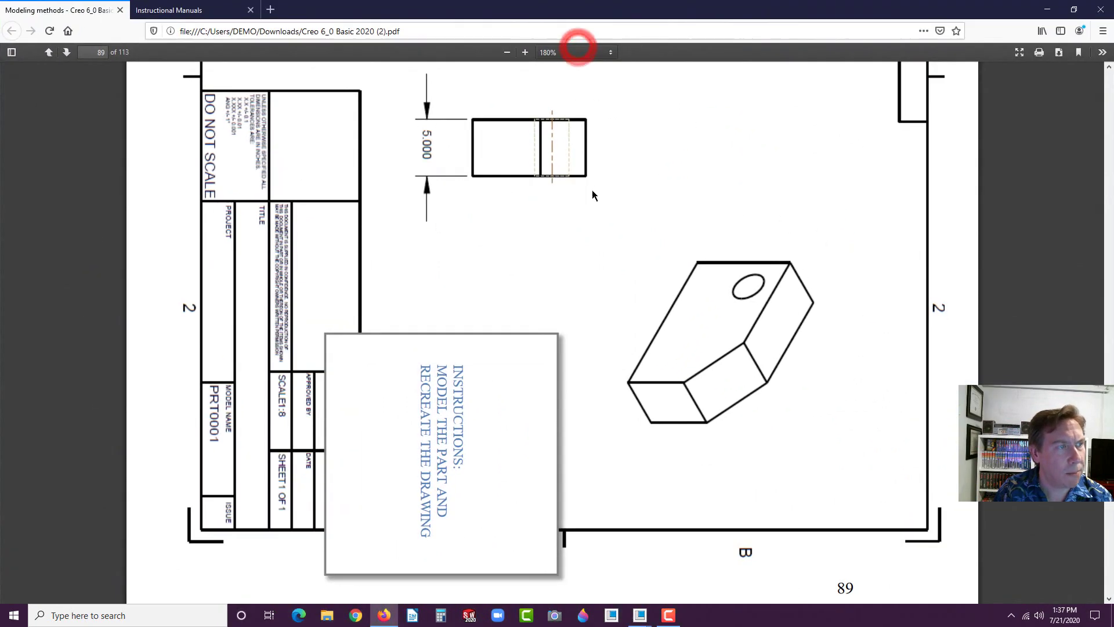
{"action": "scroll", "coordinate": [593, 198], "scroll_direction": "down", "scroll_amount": 3}
{"action": "scroll", "coordinate": [580, 214], "scroll_direction": "up", "scroll_amount": 1}
{"action": "scroll", "coordinate": [522, 273], "scroll_direction": "up", "scroll_amount": 1}
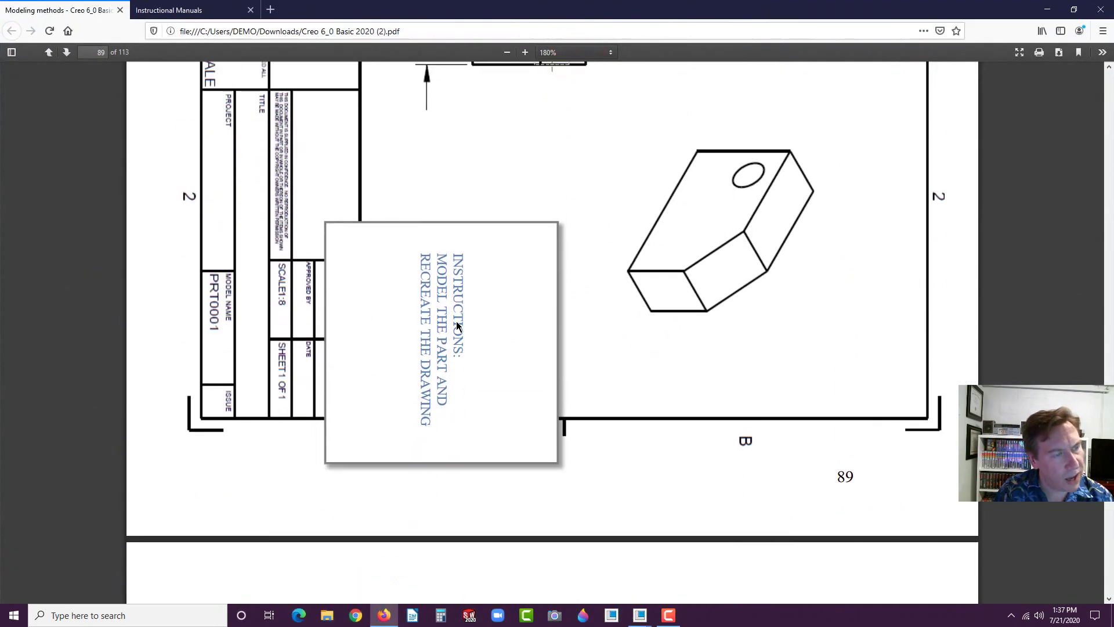
{"action": "scroll", "coordinate": [567, 351], "scroll_direction": "up", "scroll_amount": 5}
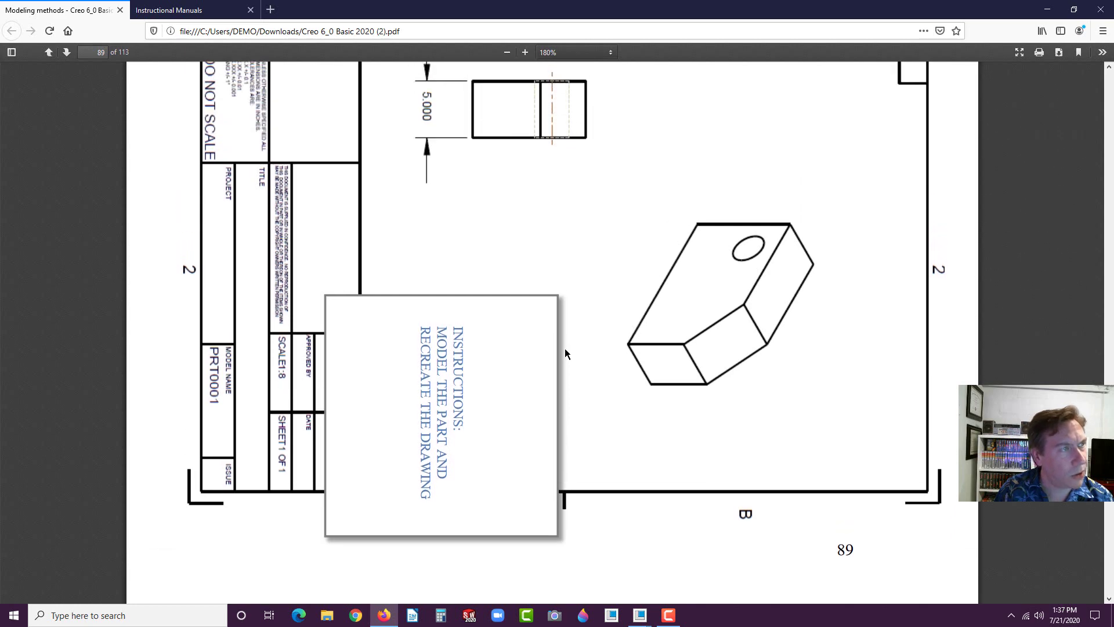
Reduce the manual's zoom to 100% and rotate the pages counterclockwise to read the part drawing upright.
{"action": "left_click", "coordinate": [507, 53]}
{"action": "left_click", "coordinate": [507, 53]}
{"action": "left_click", "coordinate": [507, 52]}
{"action": "left_click", "coordinate": [507, 53]}
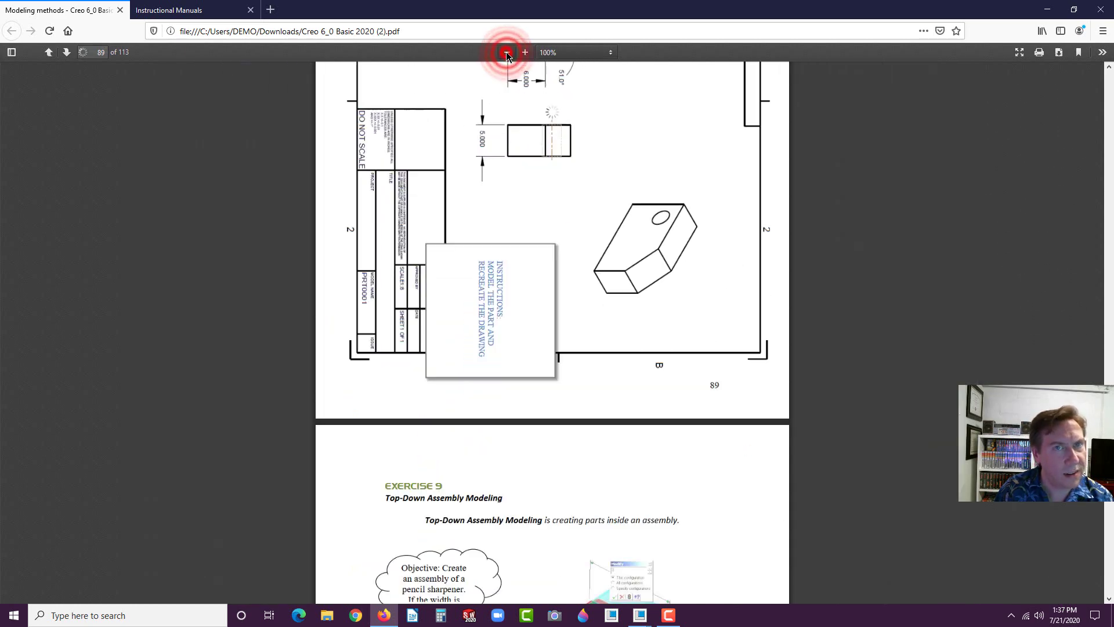
{"action": "scroll", "coordinate": [610, 293], "scroll_direction": "up", "scroll_amount": 8}
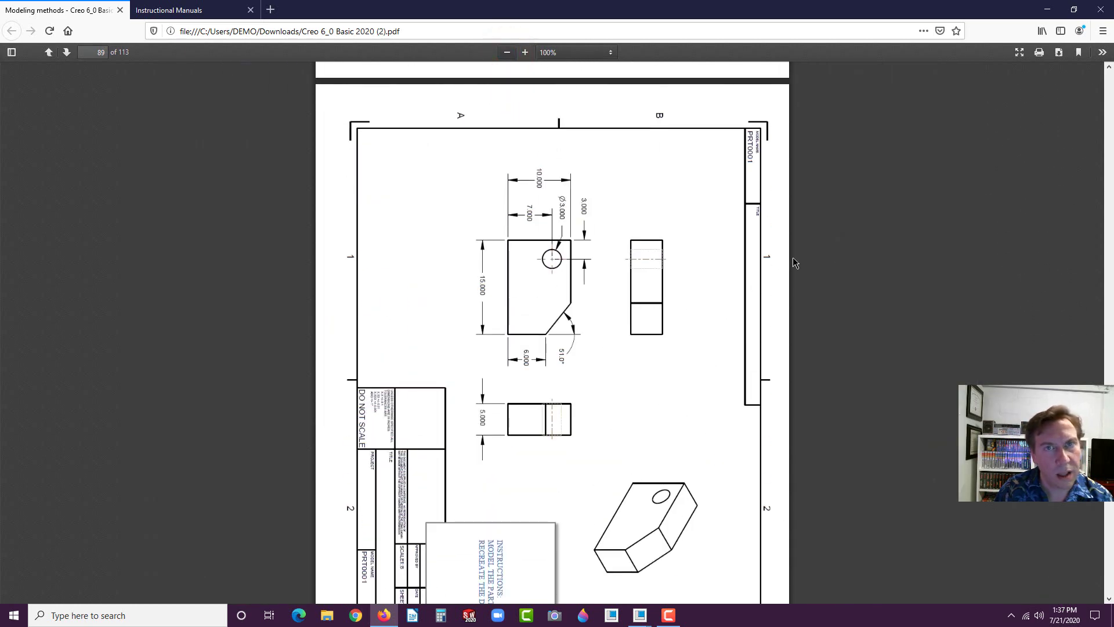
{"action": "left_click", "coordinate": [1102, 53]}
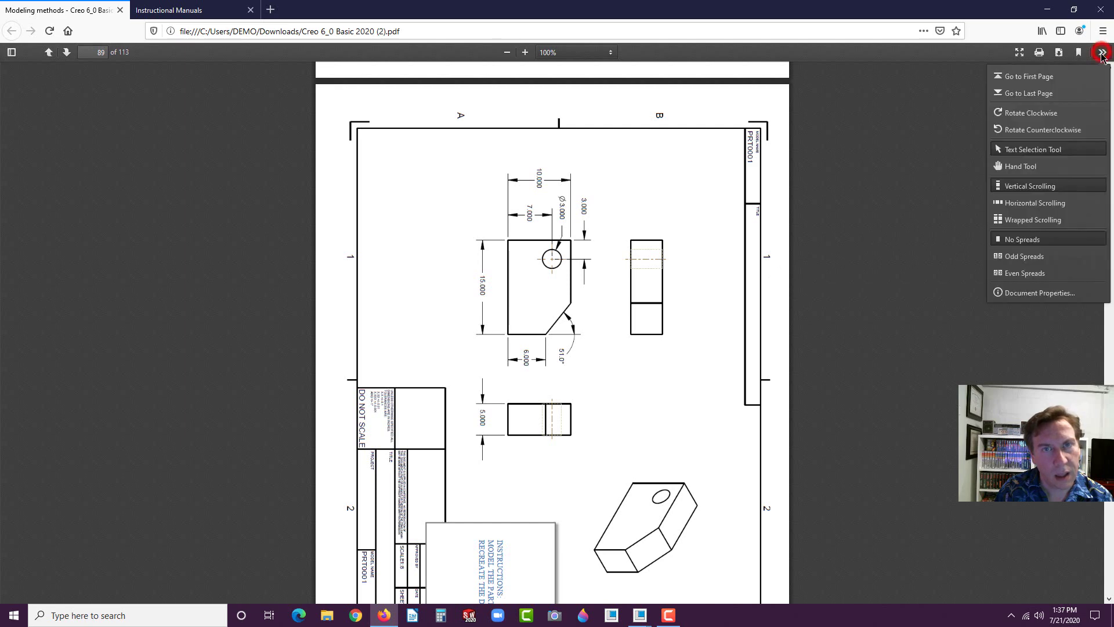
{"action": "left_click", "coordinate": [1011, 130]}
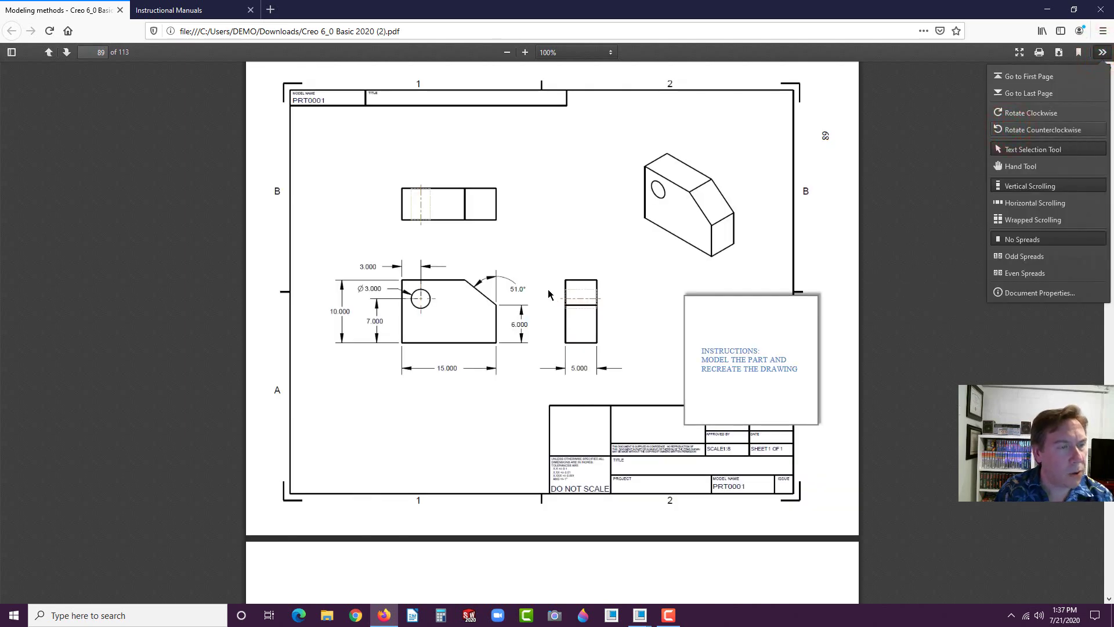
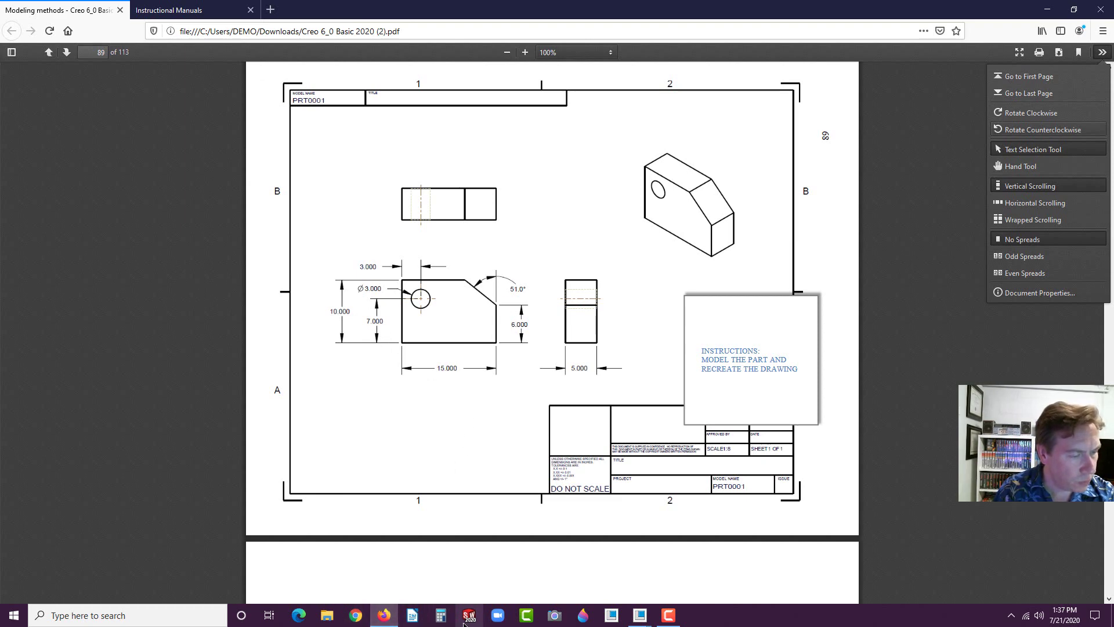
Return to the E8 model in Creo and create a new solid part named L8b with the default template.
{"action": "mouse_move", "coordinate": [639, 615]}
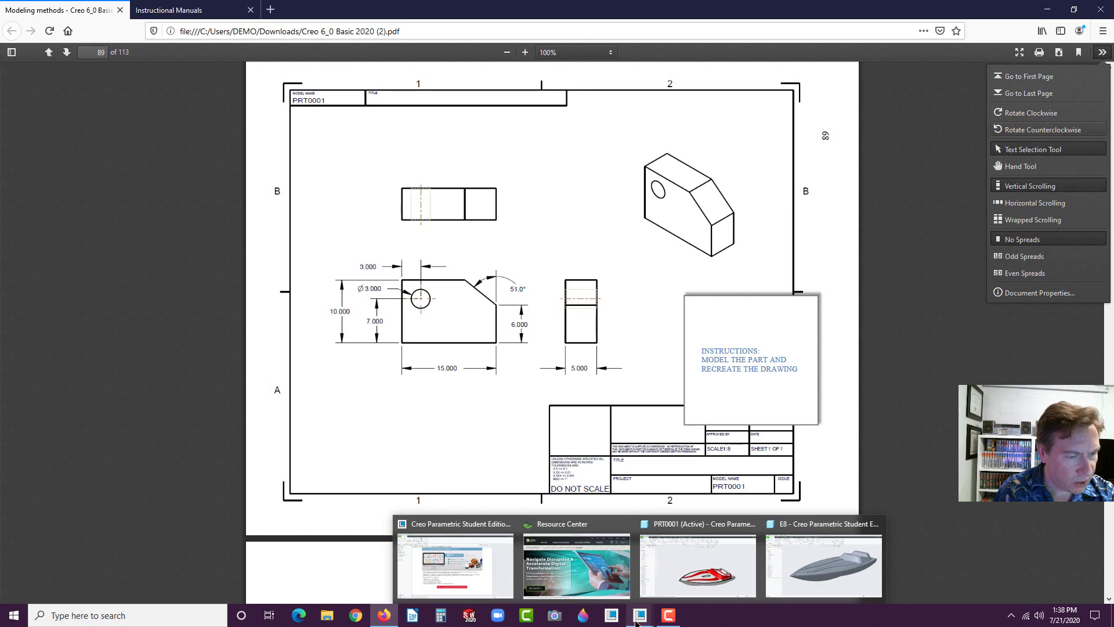
{"action": "left_click", "coordinate": [788, 566]}
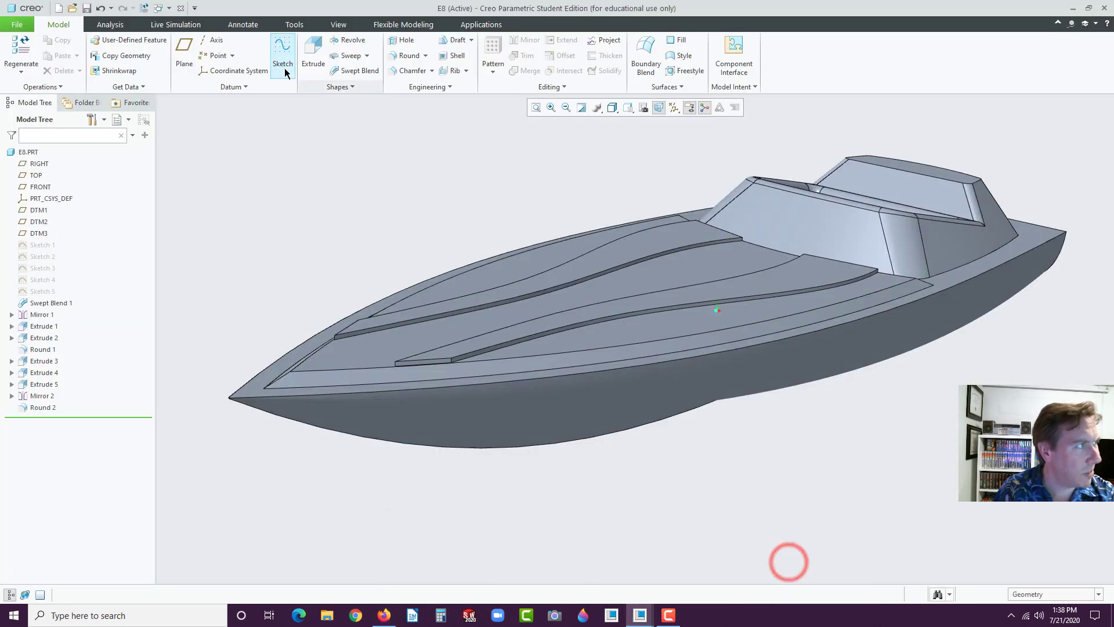
{"action": "left_click", "coordinate": [58, 7]}
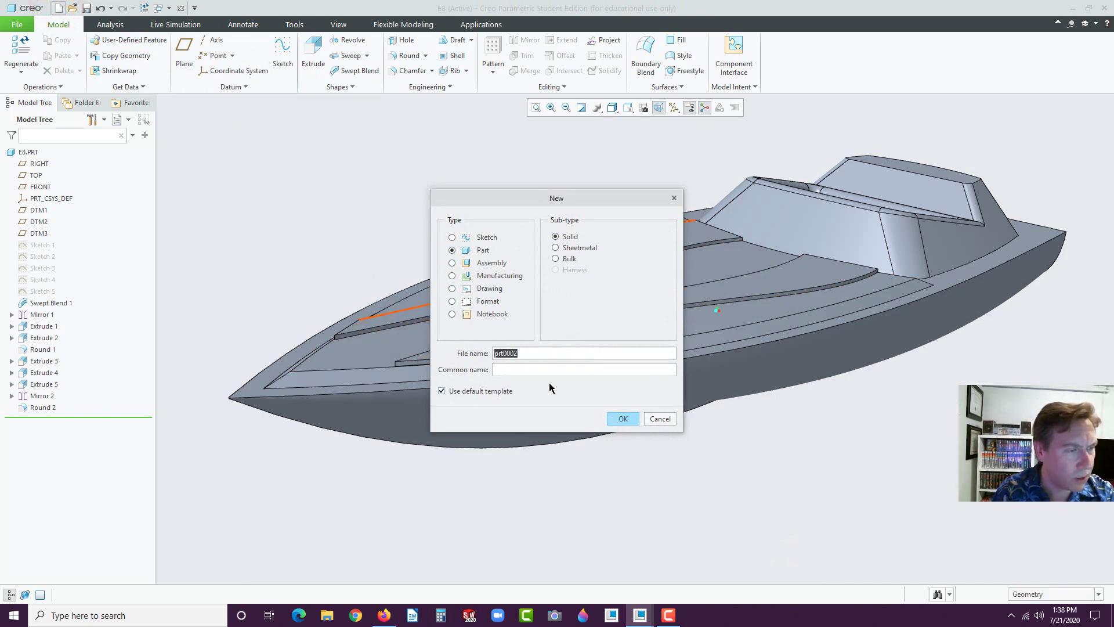
{"action": "type", "text": "L"}
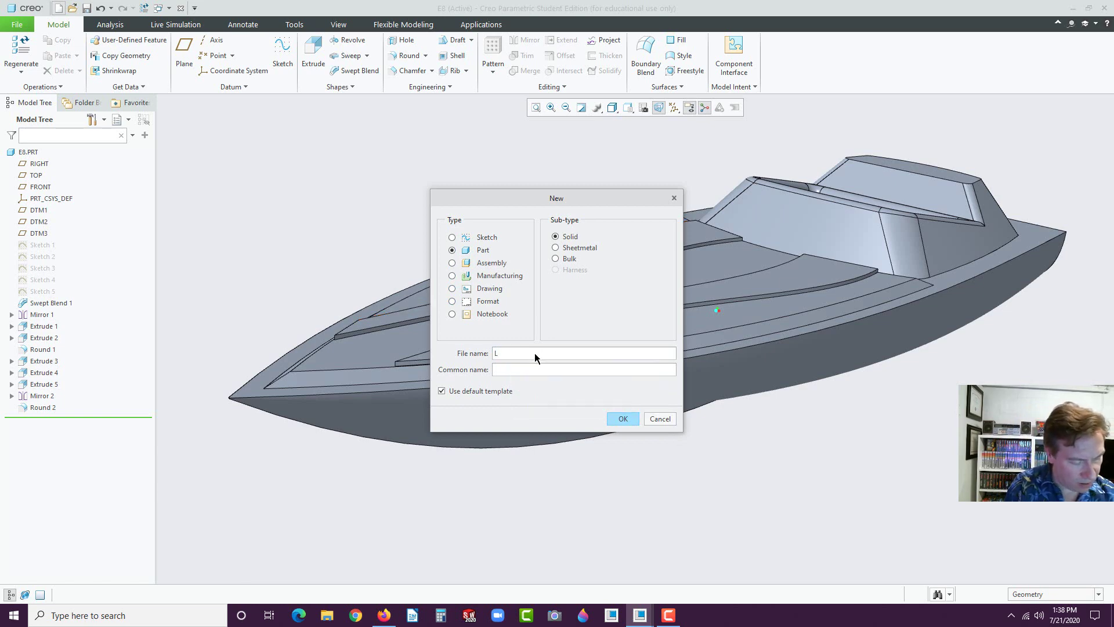
{"action": "type", "text": "8b"}
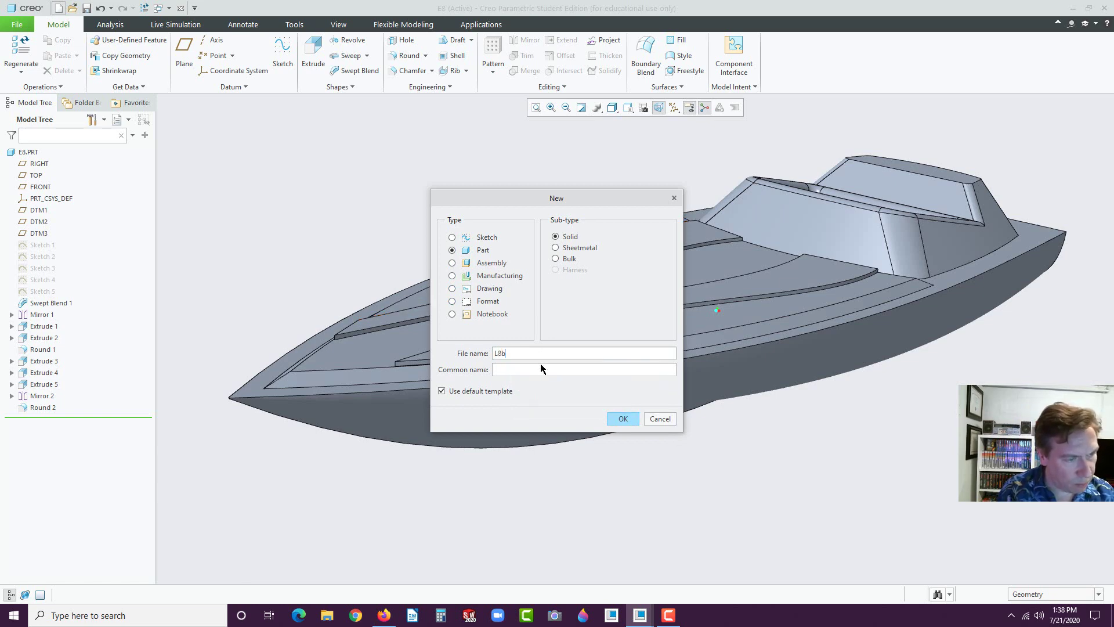
{"action": "left_click", "coordinate": [624, 418]}
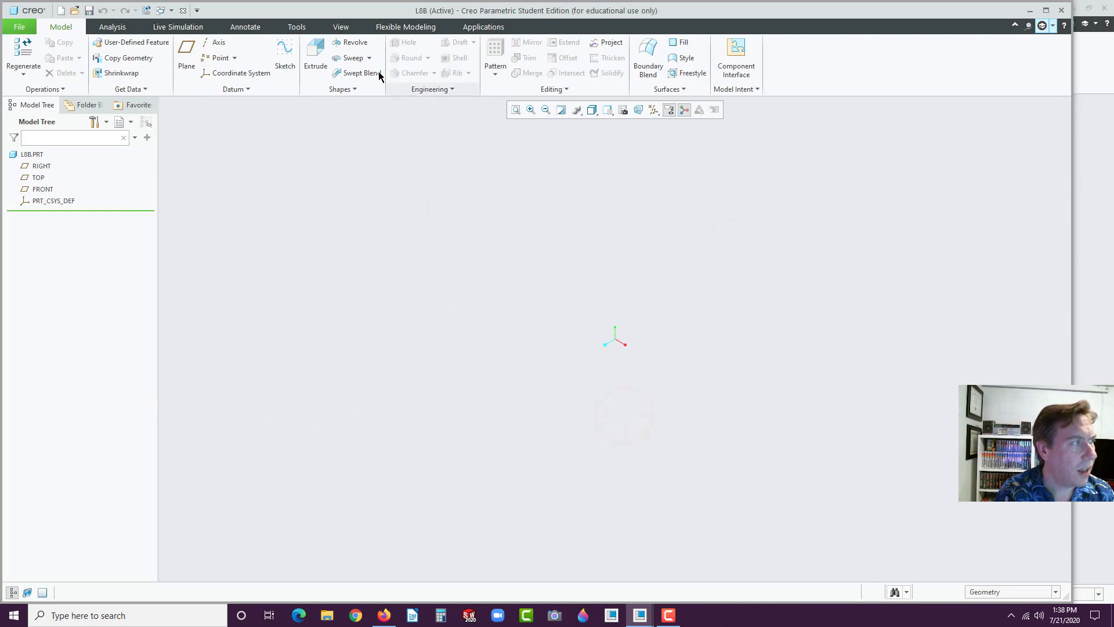
{"action": "left_click", "coordinate": [42, 190]}
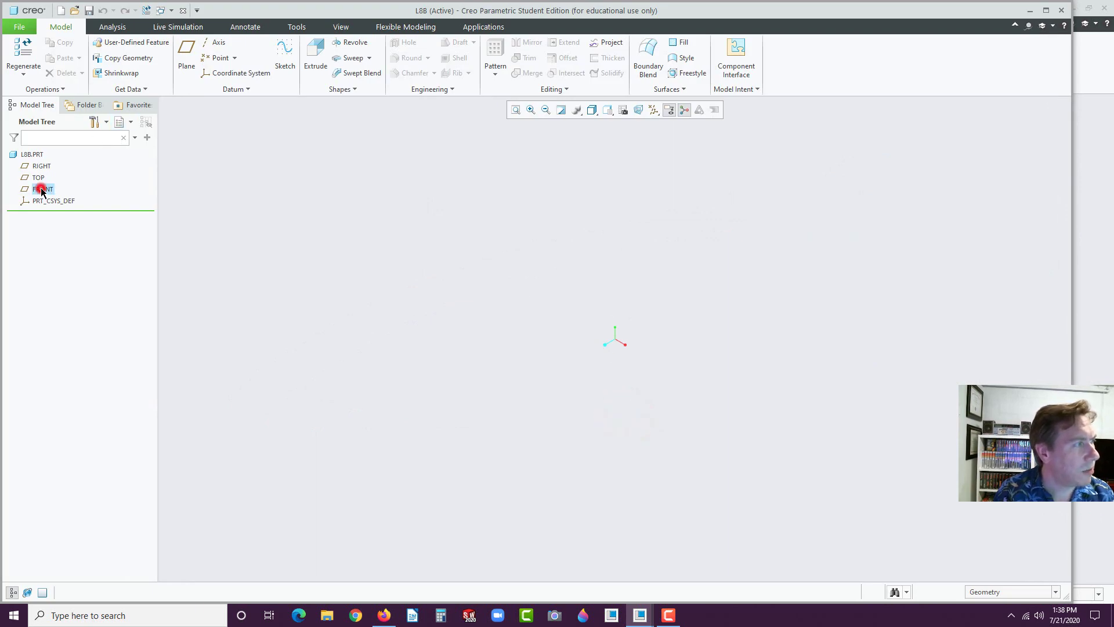
{"action": "left_click", "coordinate": [63, 135]}
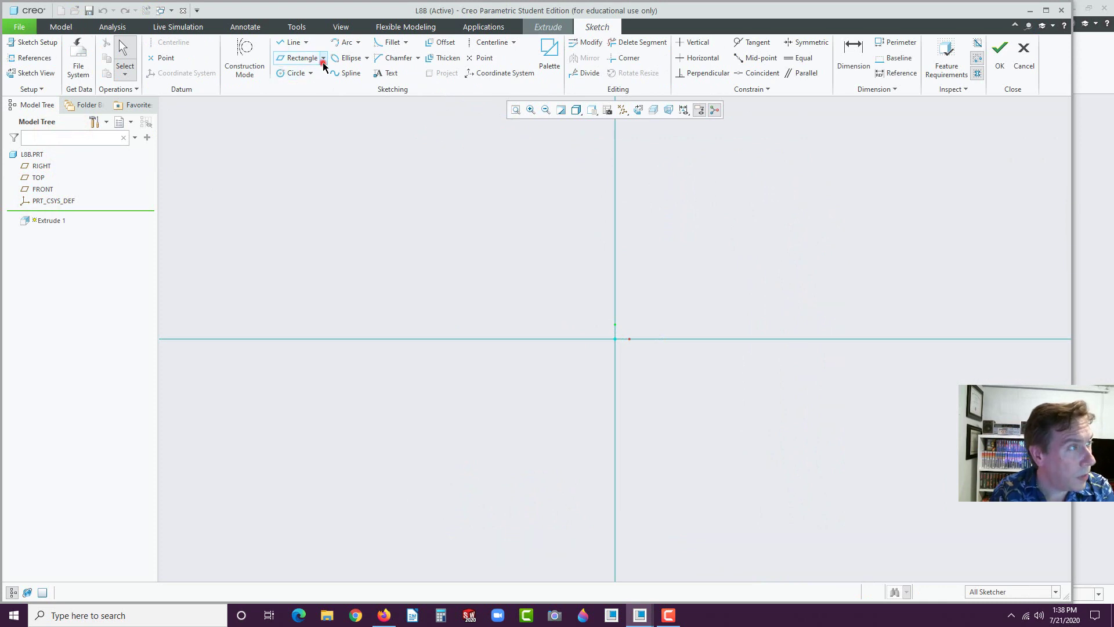
{"action": "left_click", "coordinate": [323, 60]}
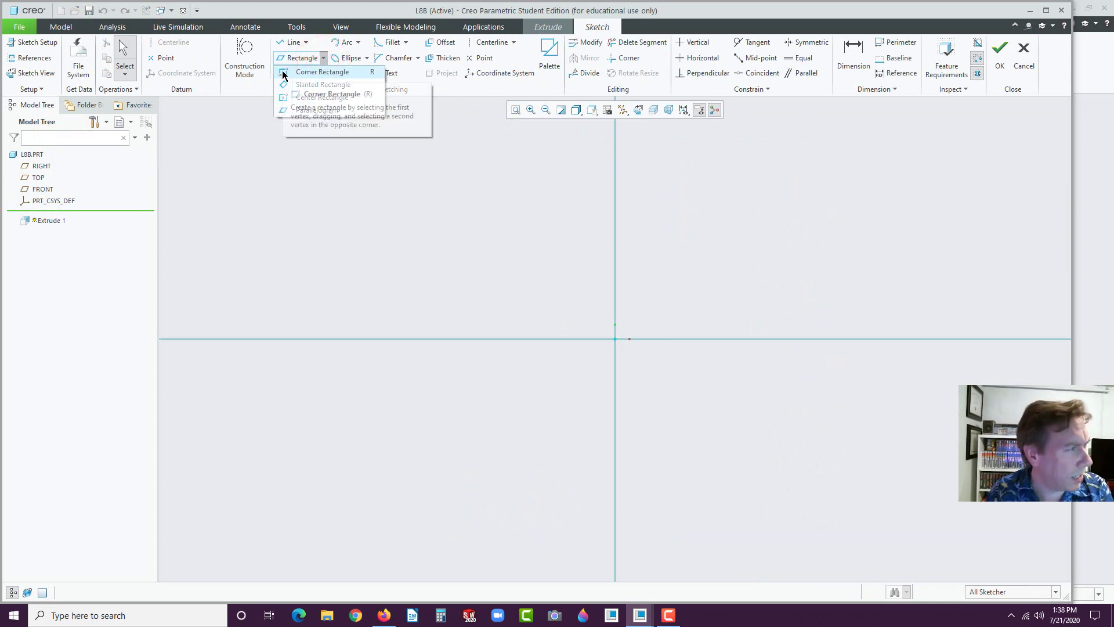
{"action": "left_click", "coordinate": [216, 112]}
{"action": "left_click", "coordinate": [20, 27]}
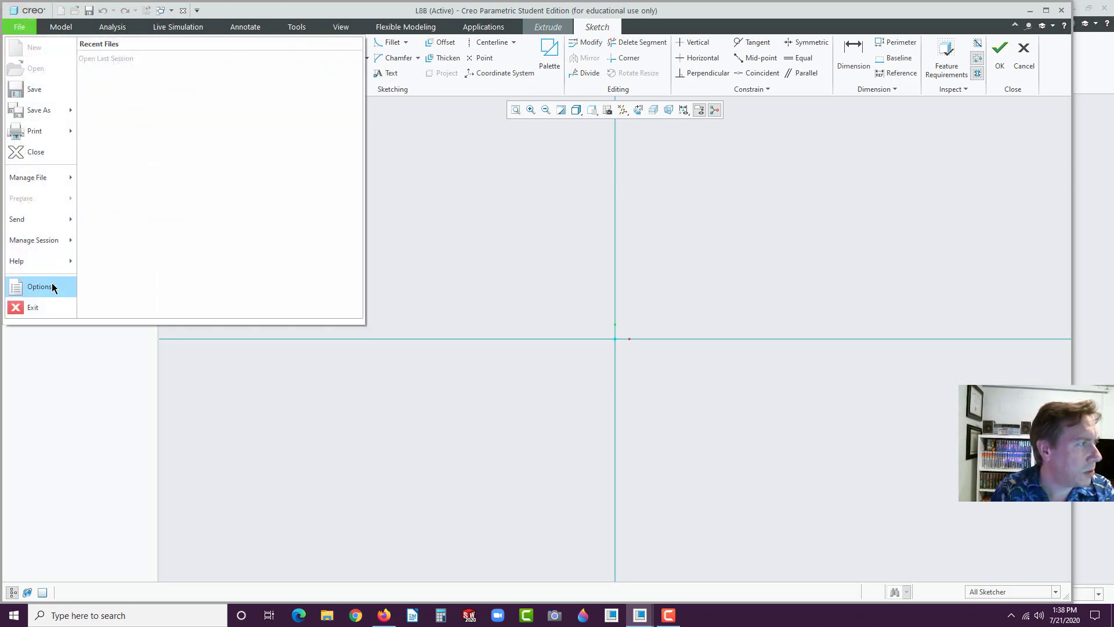
{"action": "left_click", "coordinate": [44, 177]}
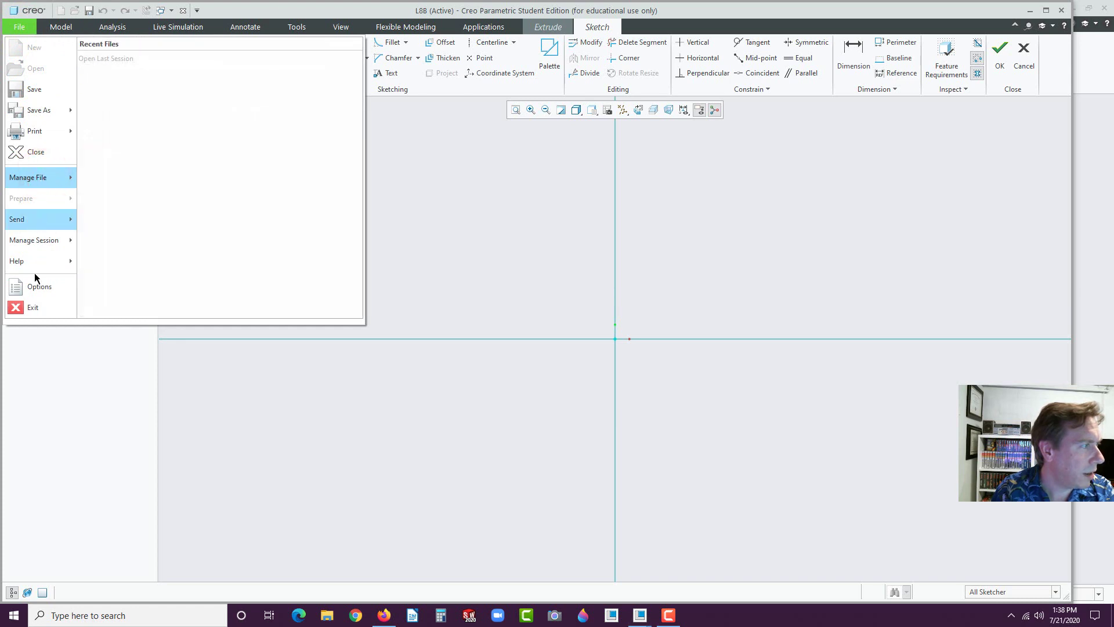
{"action": "left_click", "coordinate": [32, 355]}
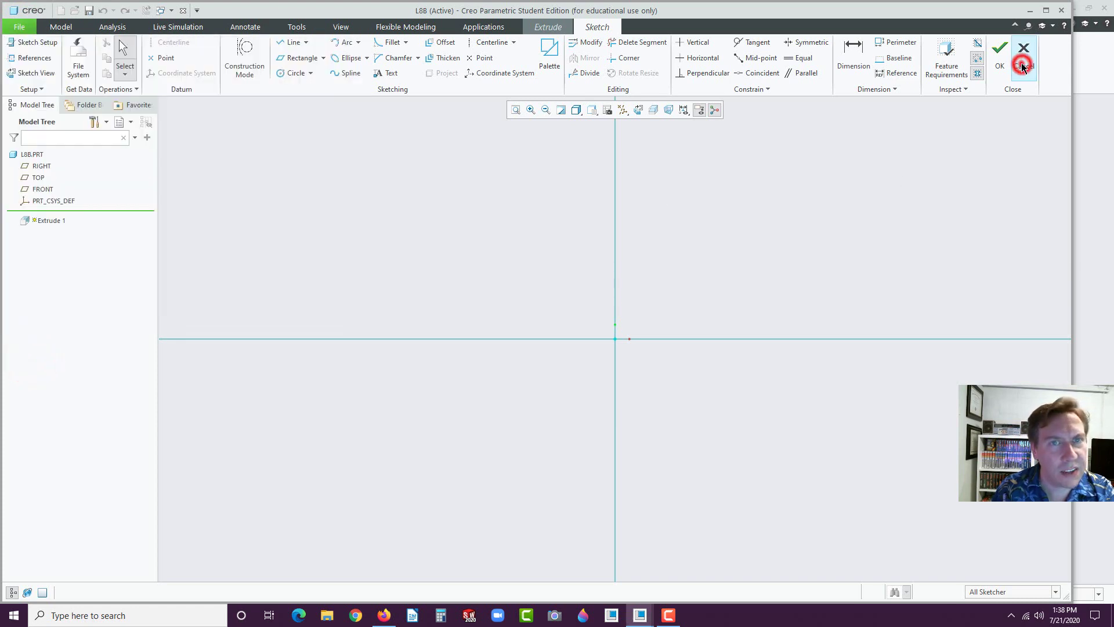
{"action": "left_click", "coordinate": [1022, 58]}
{"action": "left_click", "coordinate": [593, 329]}
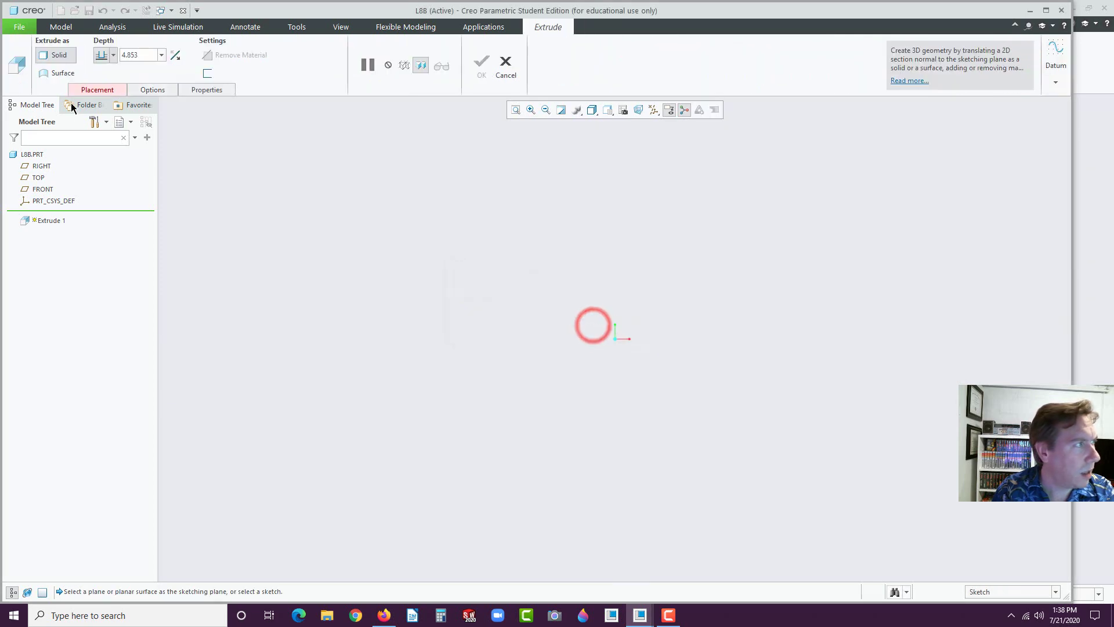
{"action": "left_click", "coordinate": [499, 61]}
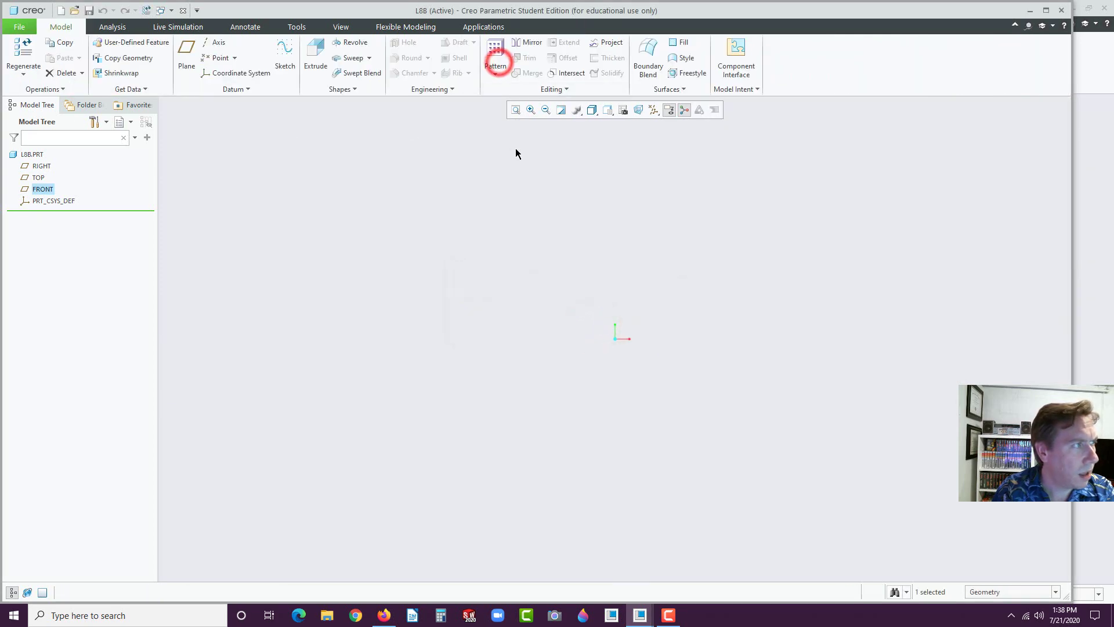
Change the part's unit system to millimeter Kilogram Sec (mmKs), using the option to convert dimensions.
{"action": "left_click", "coordinate": [19, 26]}
{"action": "mouse_move", "coordinate": [40, 199]}
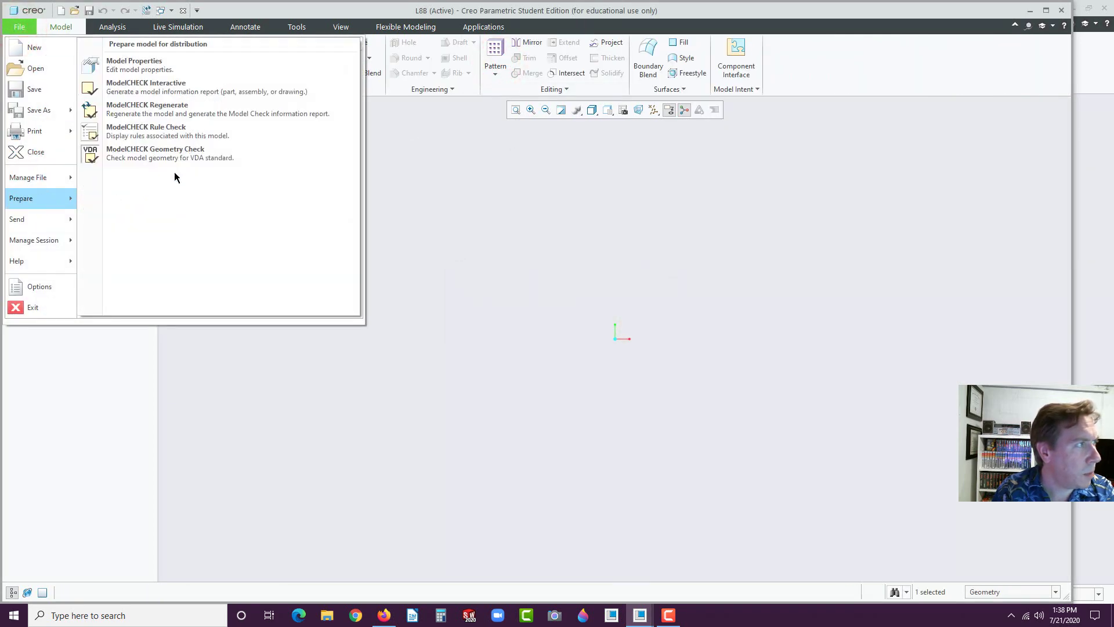
{"action": "left_click", "coordinate": [167, 64]}
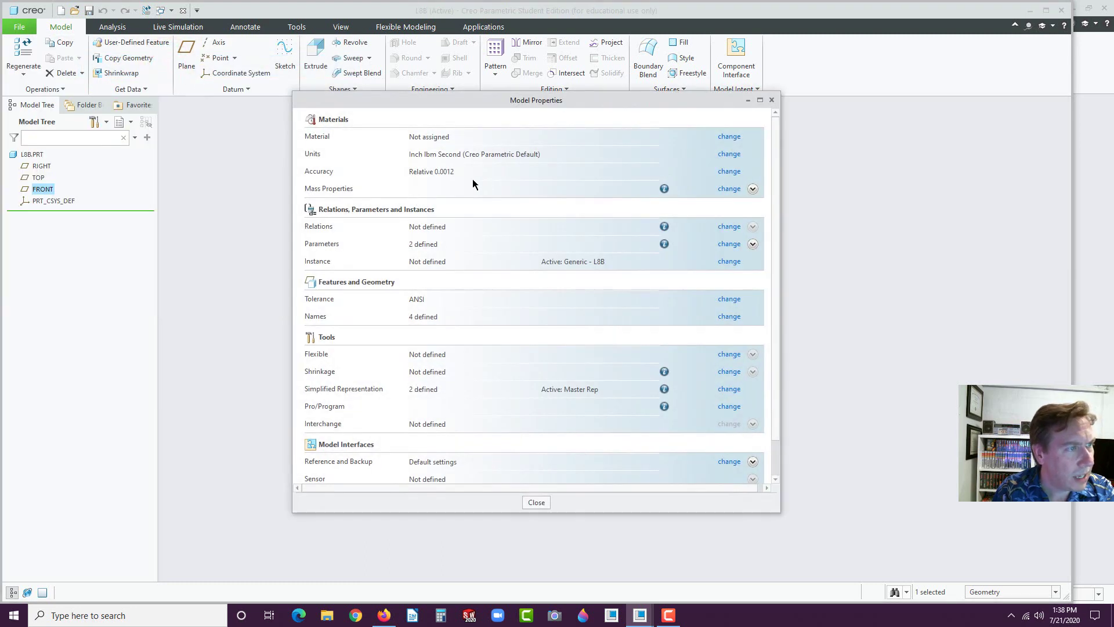
{"action": "left_click", "coordinate": [728, 155]}
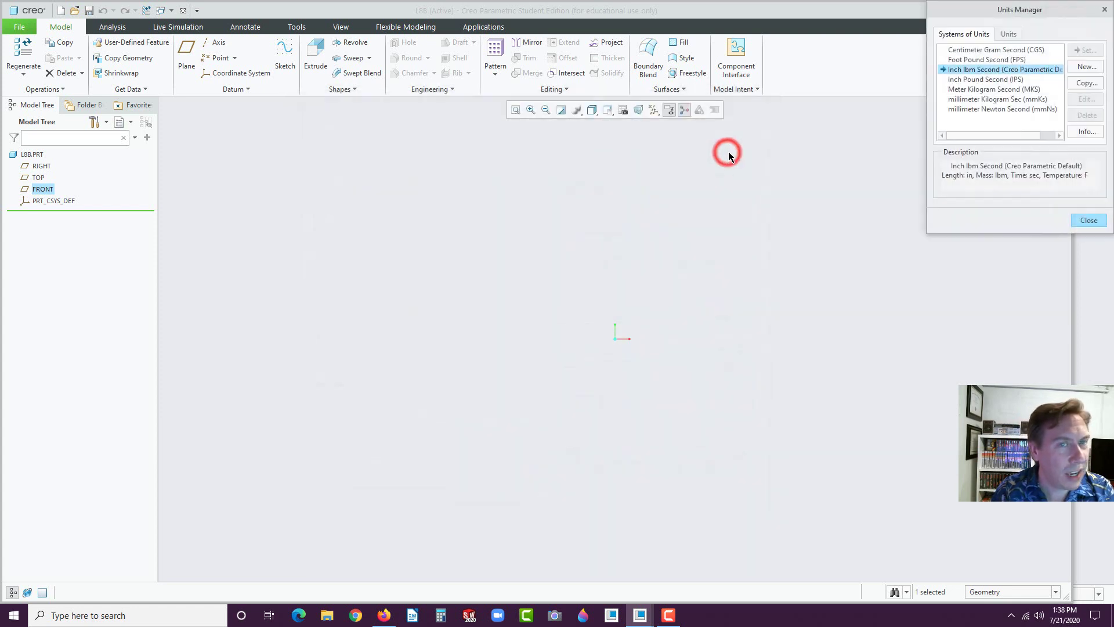
{"action": "left_click", "coordinate": [967, 101]}
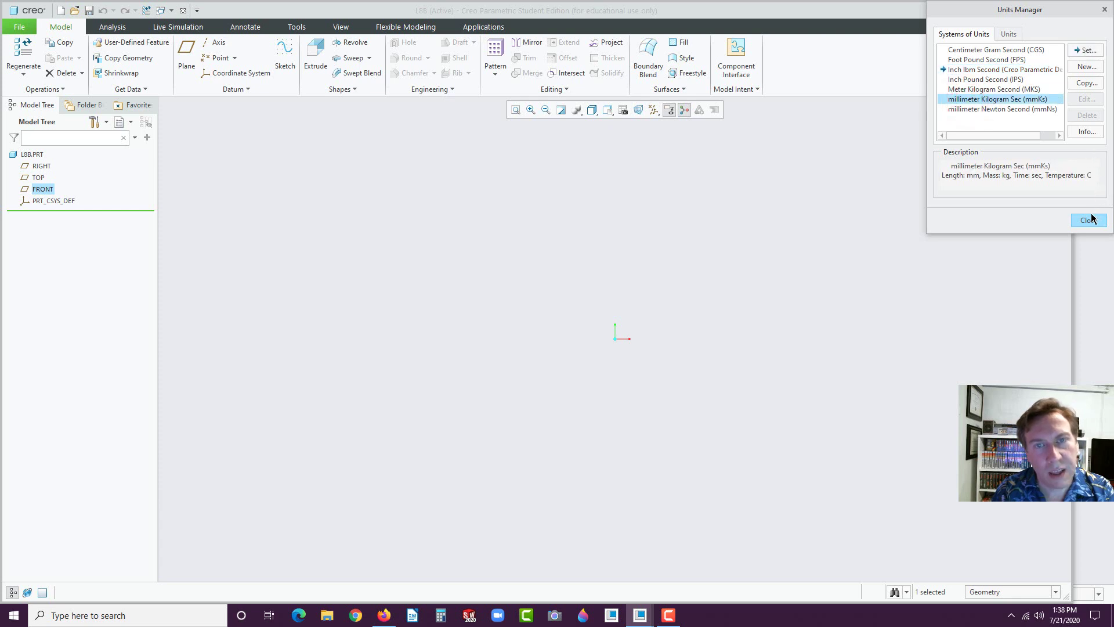
{"action": "left_click", "coordinate": [1013, 101]}
{"action": "double_click", "coordinate": [994, 100]}
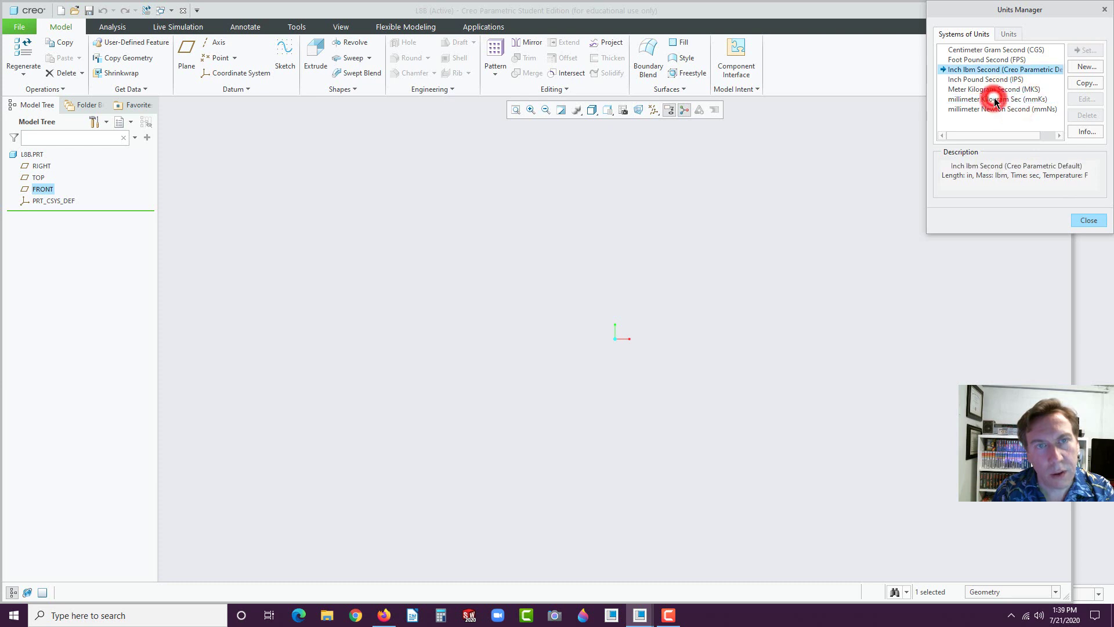
{"action": "left_click", "coordinate": [995, 101]}
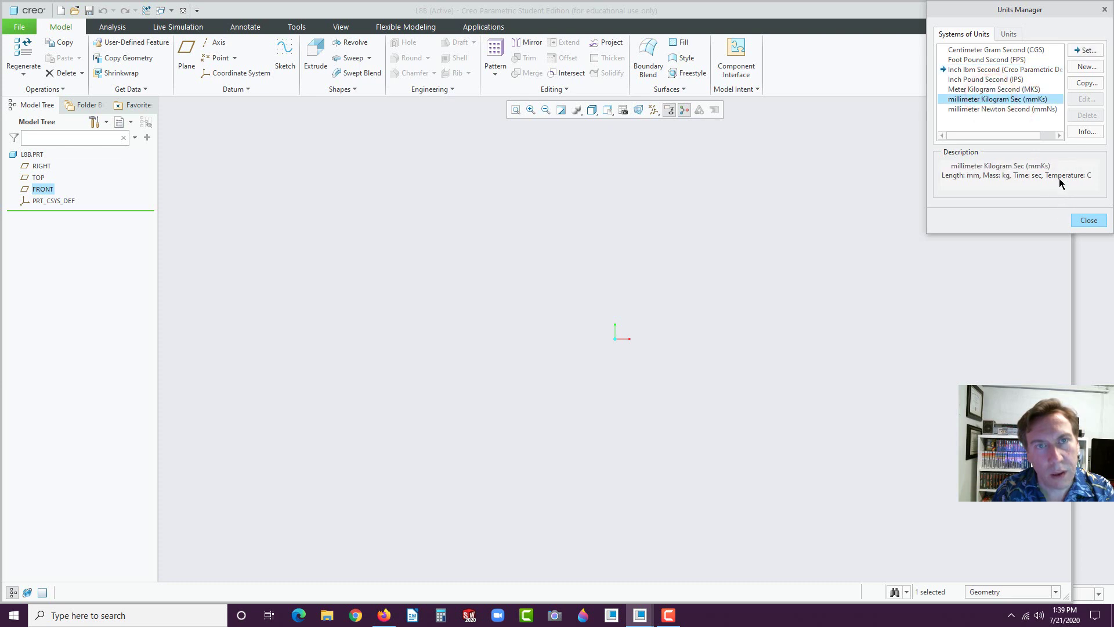
{"action": "left_click", "coordinate": [1086, 51]}
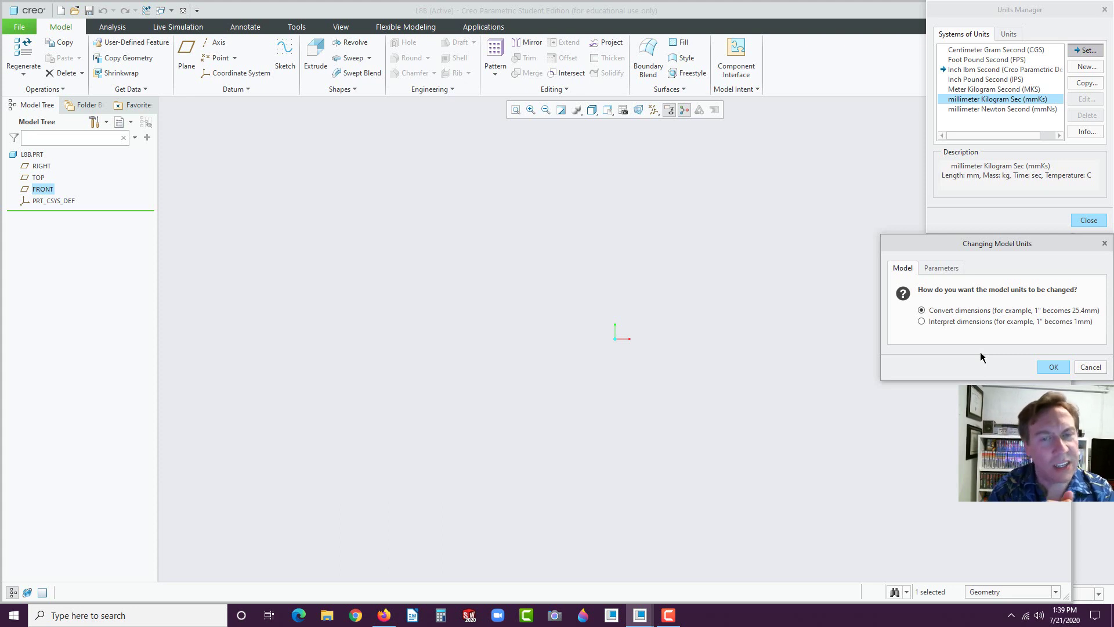
{"action": "left_click", "coordinate": [1050, 368]}
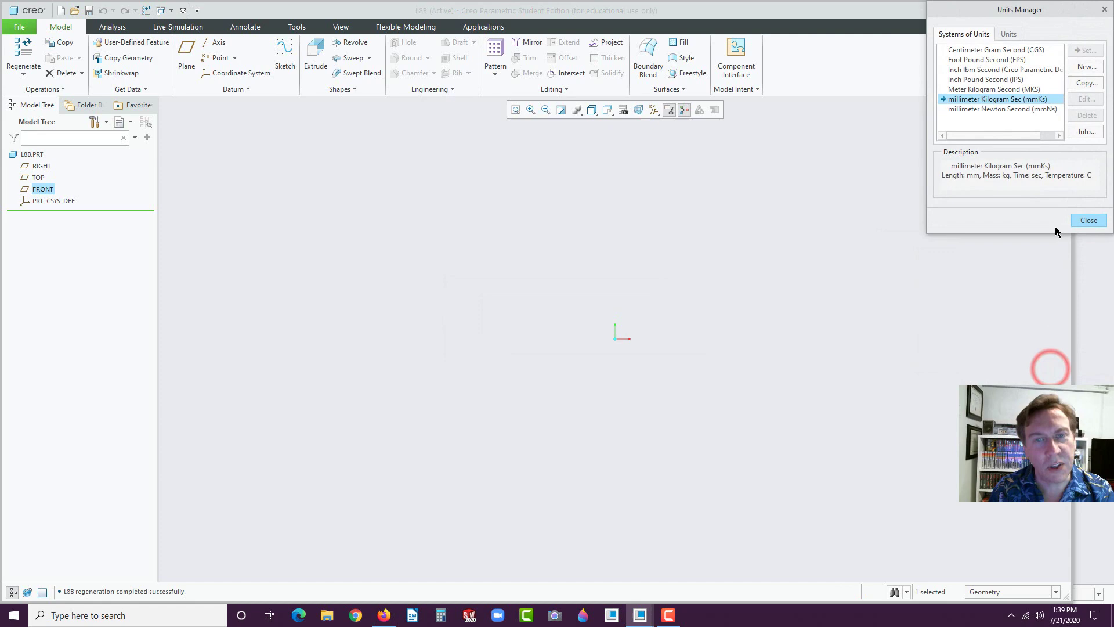
{"action": "left_click", "coordinate": [1088, 220]}
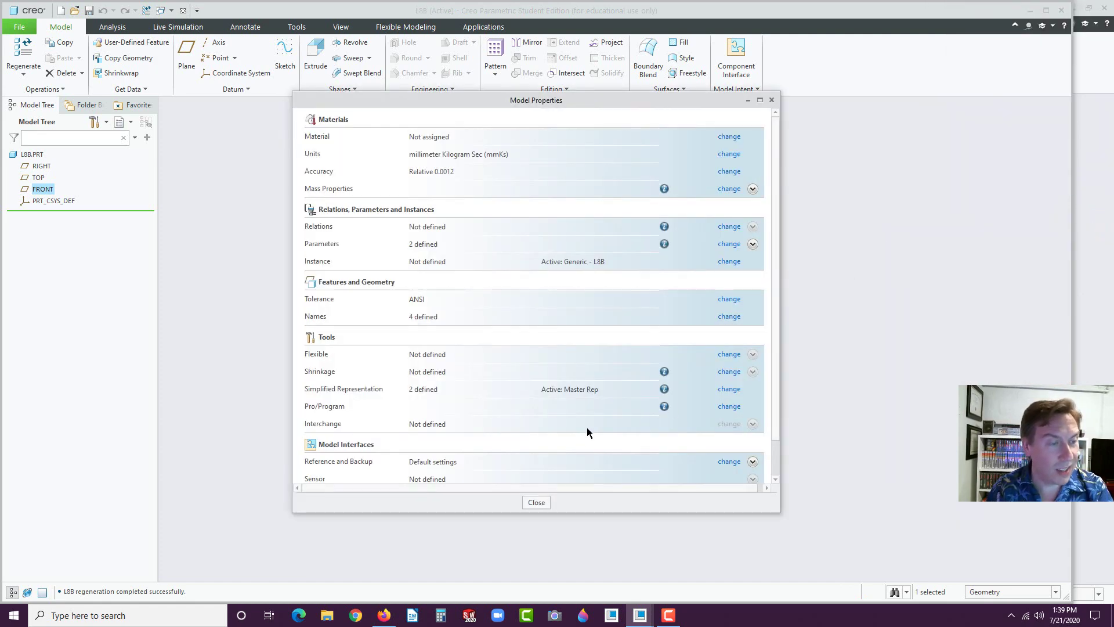
{"action": "left_click", "coordinate": [536, 503]}
{"action": "left_click", "coordinate": [429, 290]}
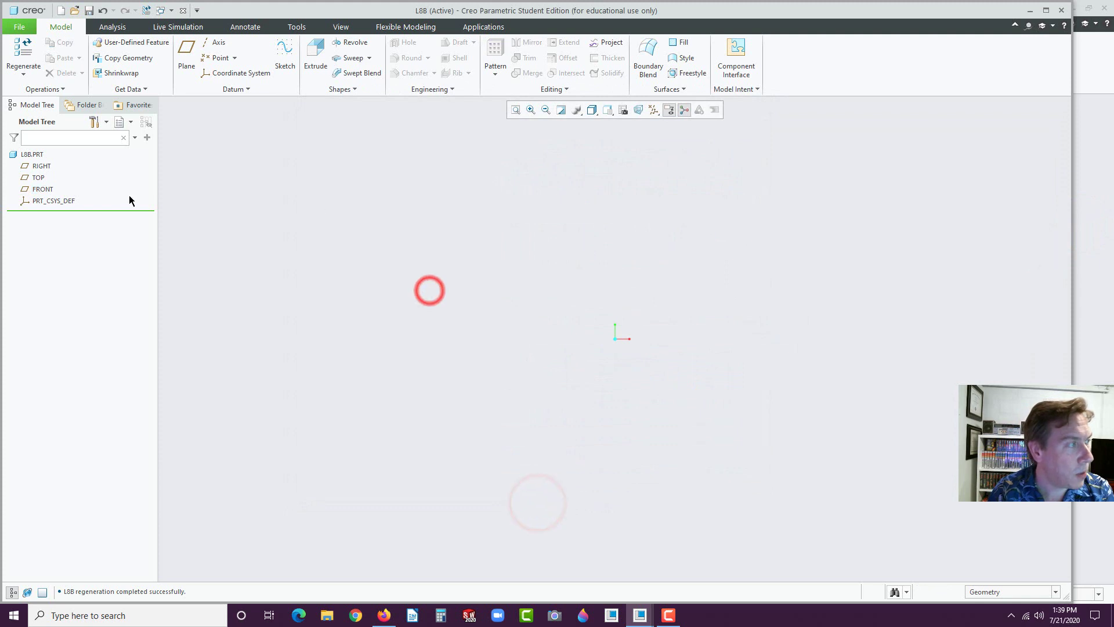
Start an extrusion on the FRONT plane and sketch a corner rectangle from the origin, about 121 by 68 mm.
{"action": "left_click", "coordinate": [41, 189]}
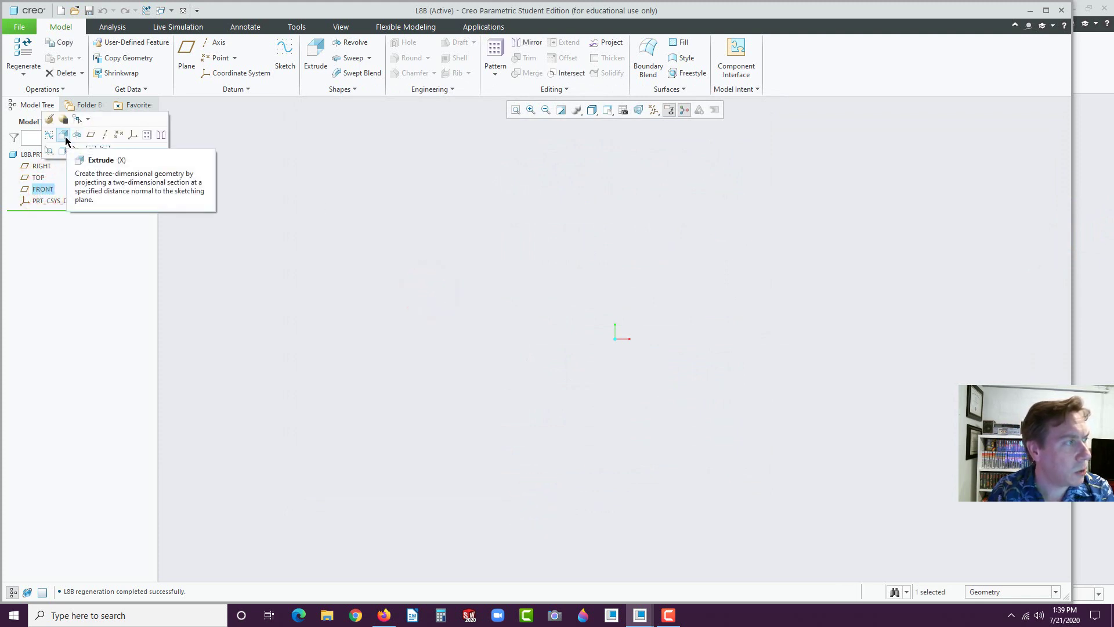
{"action": "left_click", "coordinate": [63, 137]}
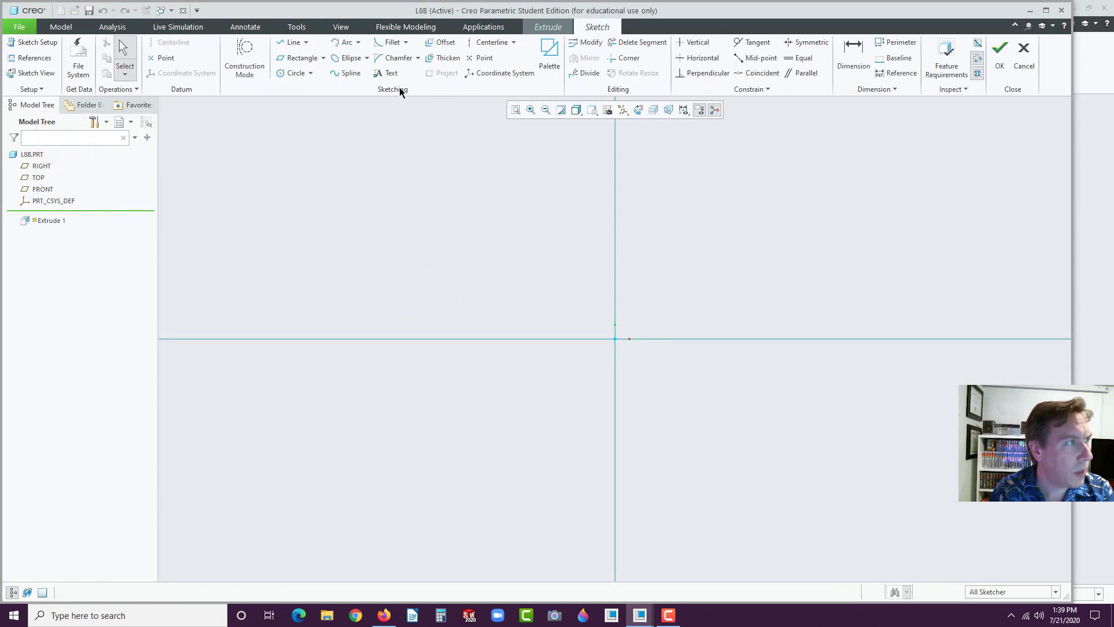
{"action": "left_click", "coordinate": [323, 58]}
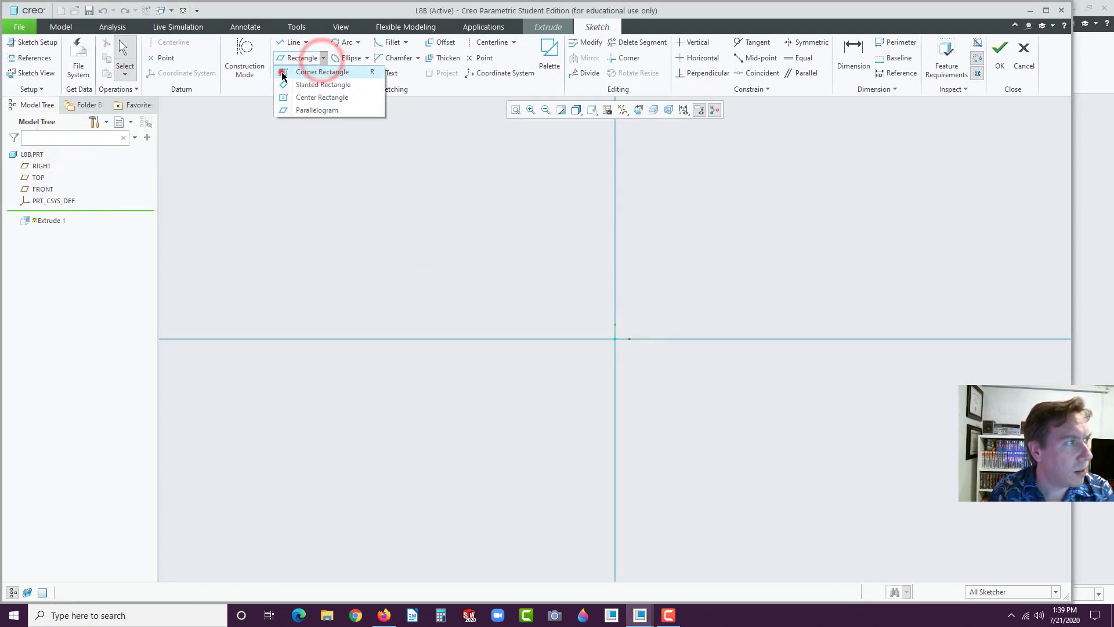
{"action": "left_click", "coordinate": [283, 73]}
{"action": "left_click", "coordinate": [615, 338]}
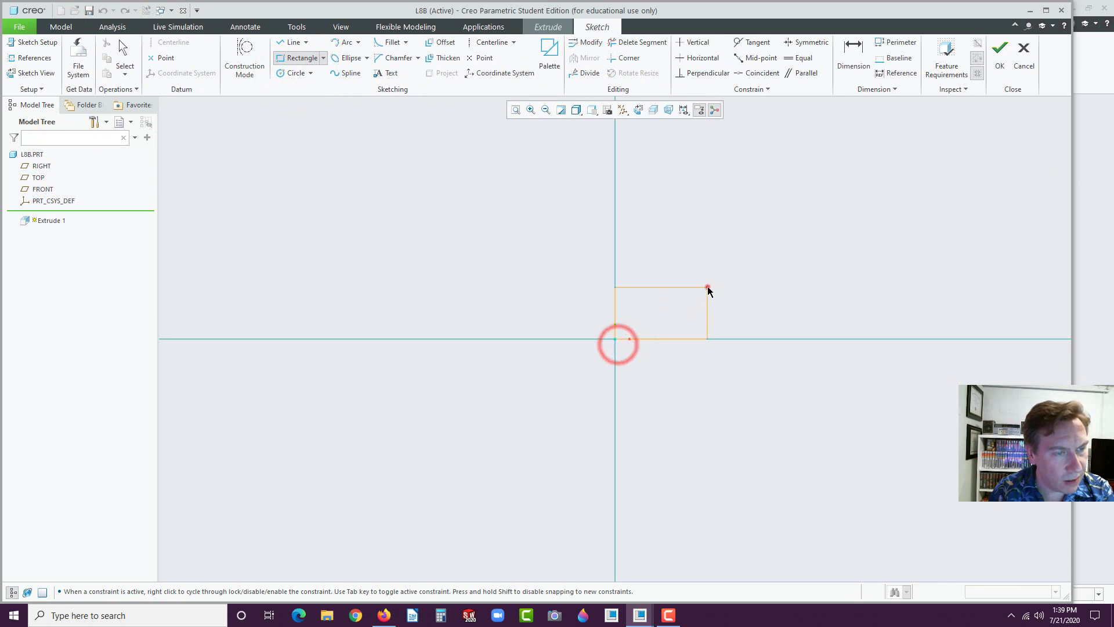
{"action": "left_click", "coordinate": [706, 286]}
{"action": "middle_click", "coordinate": [716, 379]}
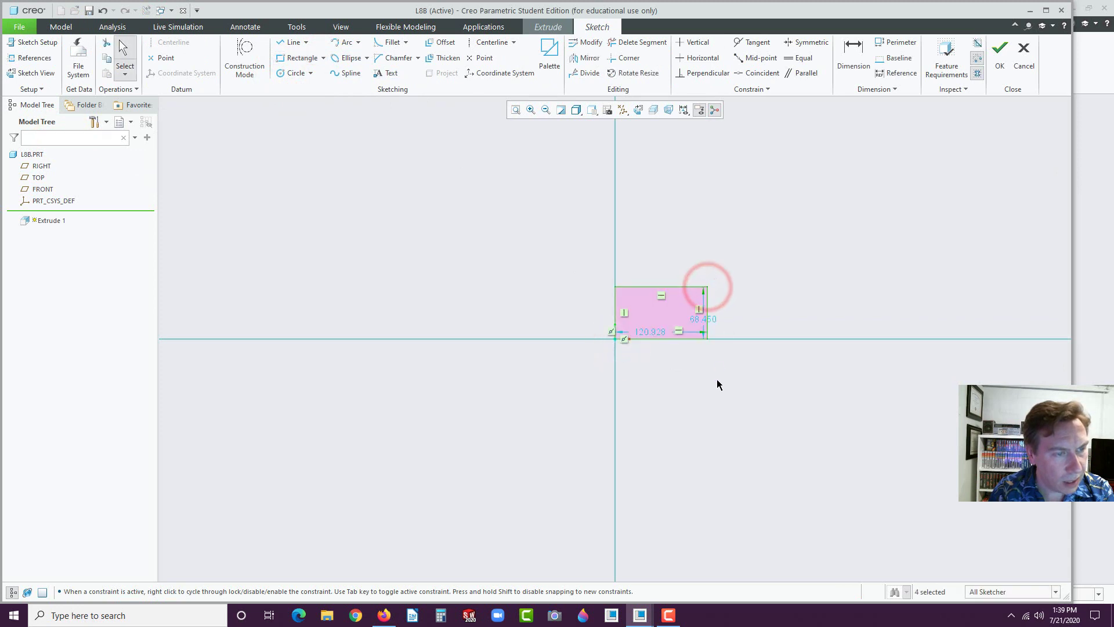
Move the rectangle's width dimension below the profile and check the part's dimensions on page 89 of the manual in Firefox.
{"action": "left_click", "coordinate": [650, 332]}
{"action": "left_click", "coordinate": [383, 615]}
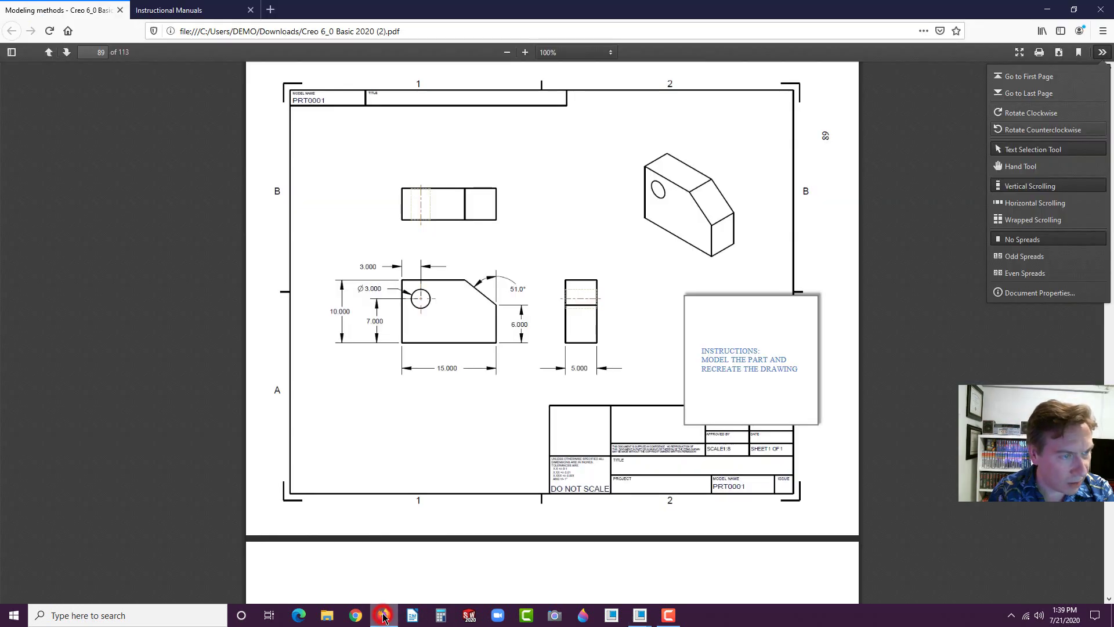
{"action": "left_click", "coordinate": [582, 12]}
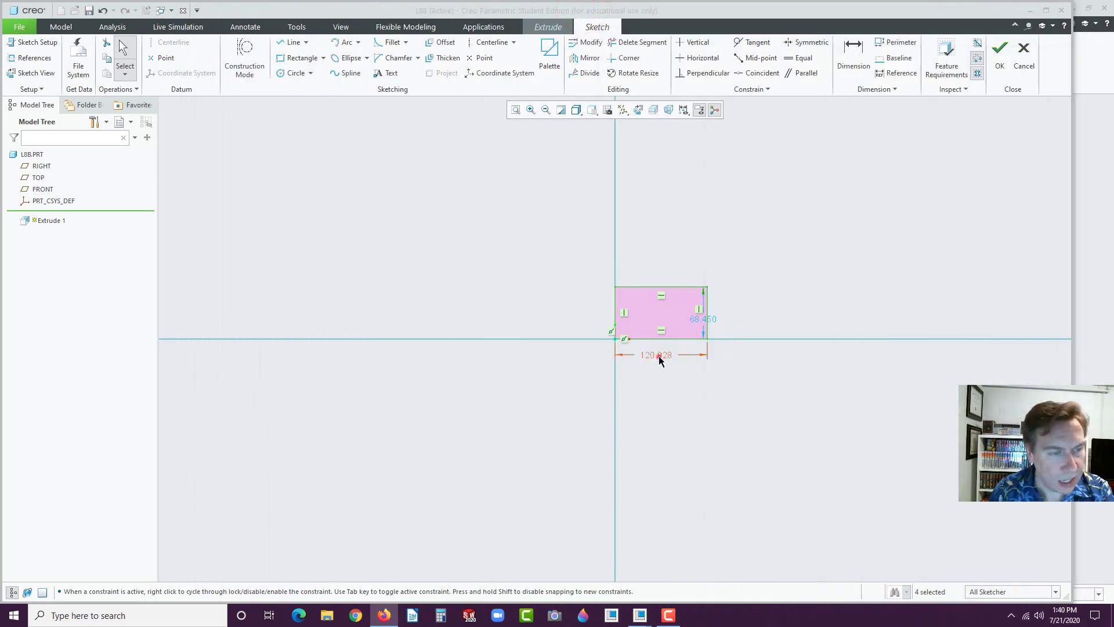
Set the rectangle's width to 10 mm and its height to 15 mm.
{"action": "double_click", "coordinate": [658, 356]}
{"action": "type", "text": "10"}
{"action": "key", "text": "Return"}
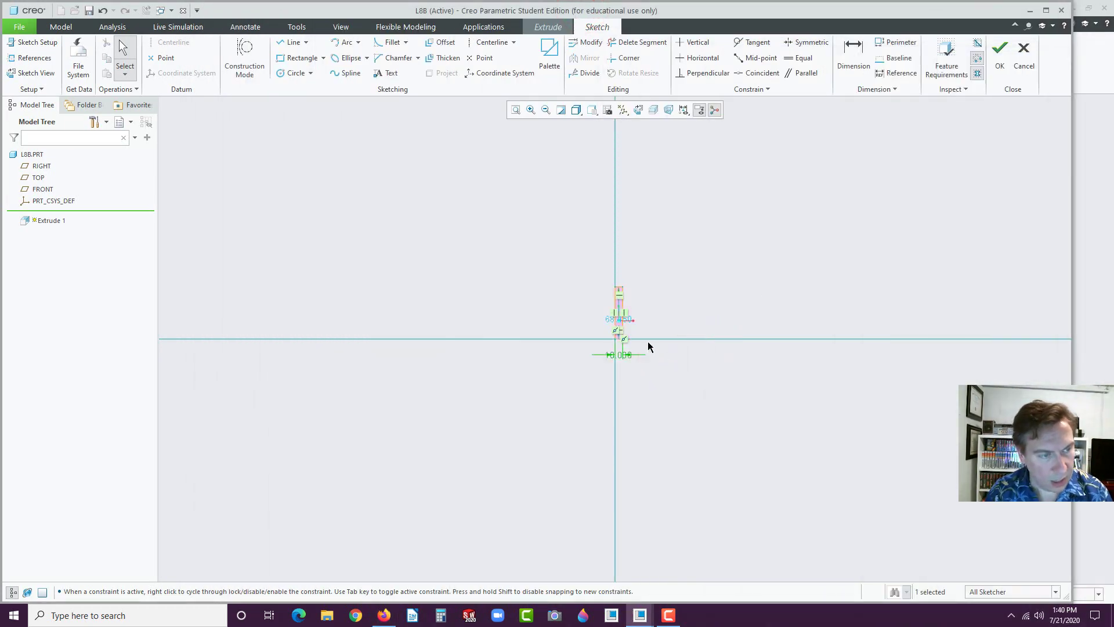
{"action": "scroll", "coordinate": [627, 318], "scroll_direction": "down", "scroll_amount": 3}
{"action": "left_click_drag", "start_coordinate": [618, 325], "coordinate": [660, 319]}
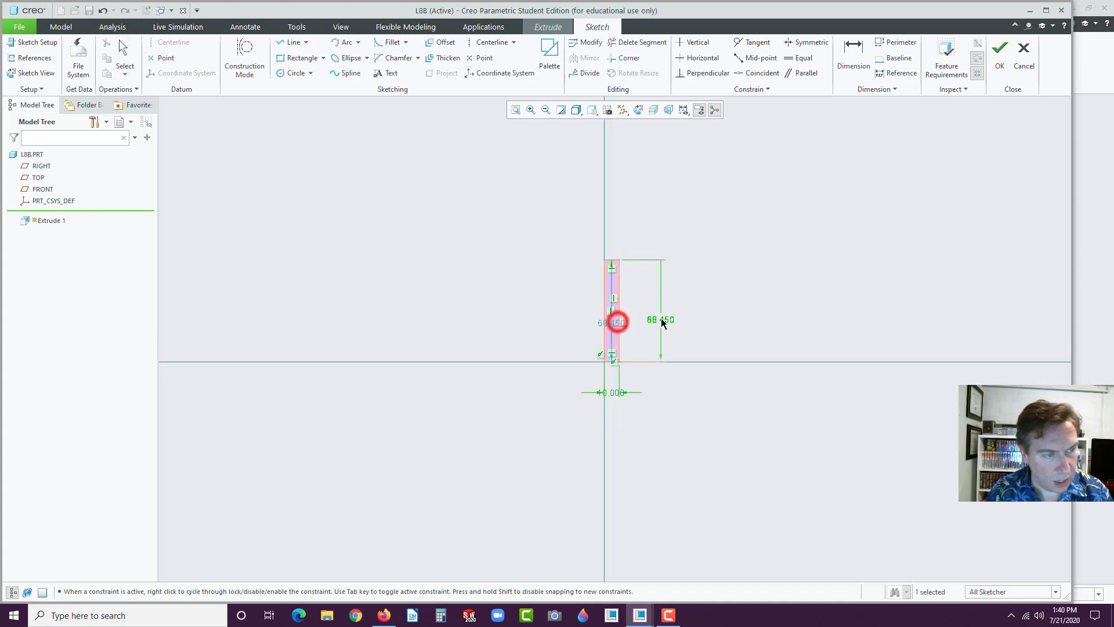
{"action": "double_click", "coordinate": [661, 318]}
{"action": "type", "text": "15"}
{"action": "key", "text": "Return"}
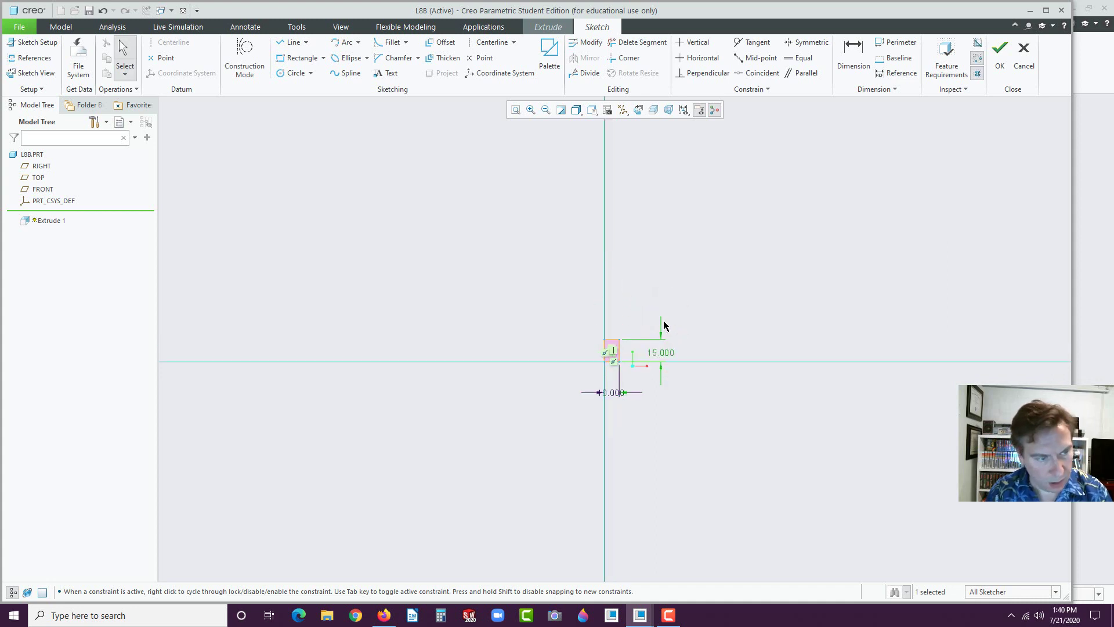
Swap the rectangle's proportions by setting its width to 15 mm and its height to 10 mm.
{"action": "left_click", "coordinate": [515, 110]}
{"action": "left_click_drag", "start_coordinate": [819, 241], "coordinate": [605, 232]}
{"action": "left_click", "coordinate": [460, 529]}
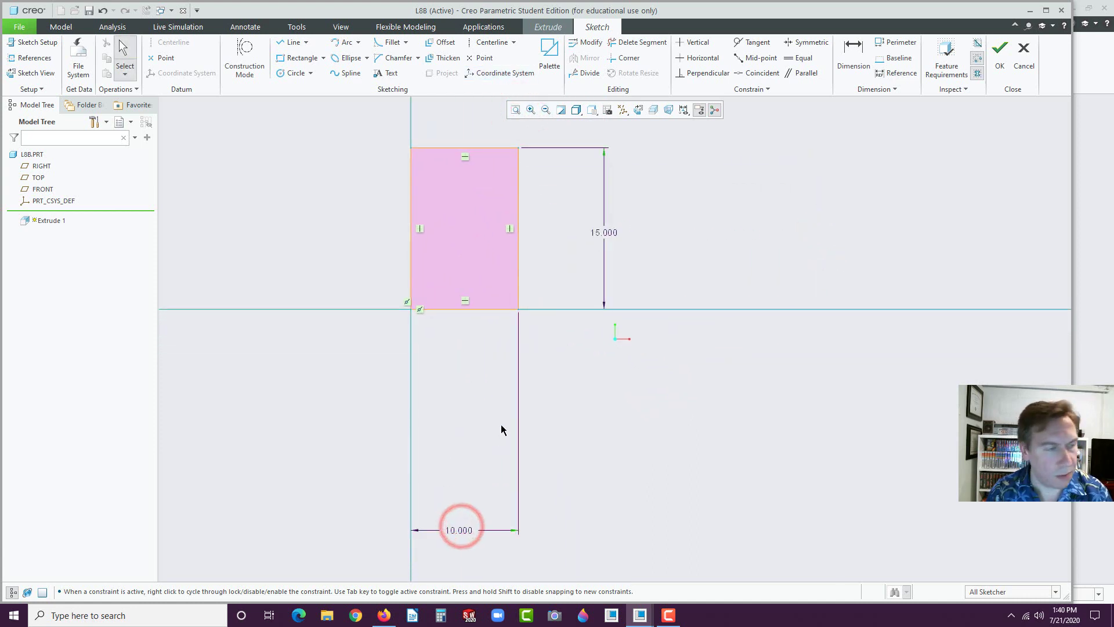
{"action": "left_click", "coordinate": [457, 531]}
{"action": "type", "text": "15"}
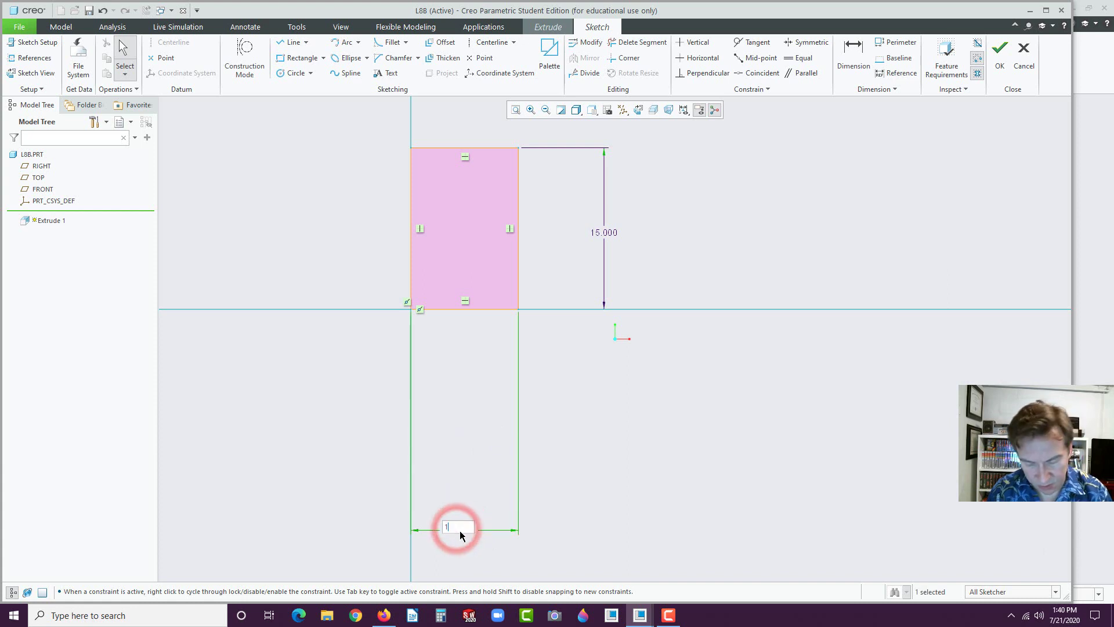
{"action": "key", "text": "Return"}
{"action": "double_click", "coordinate": [662, 232]}
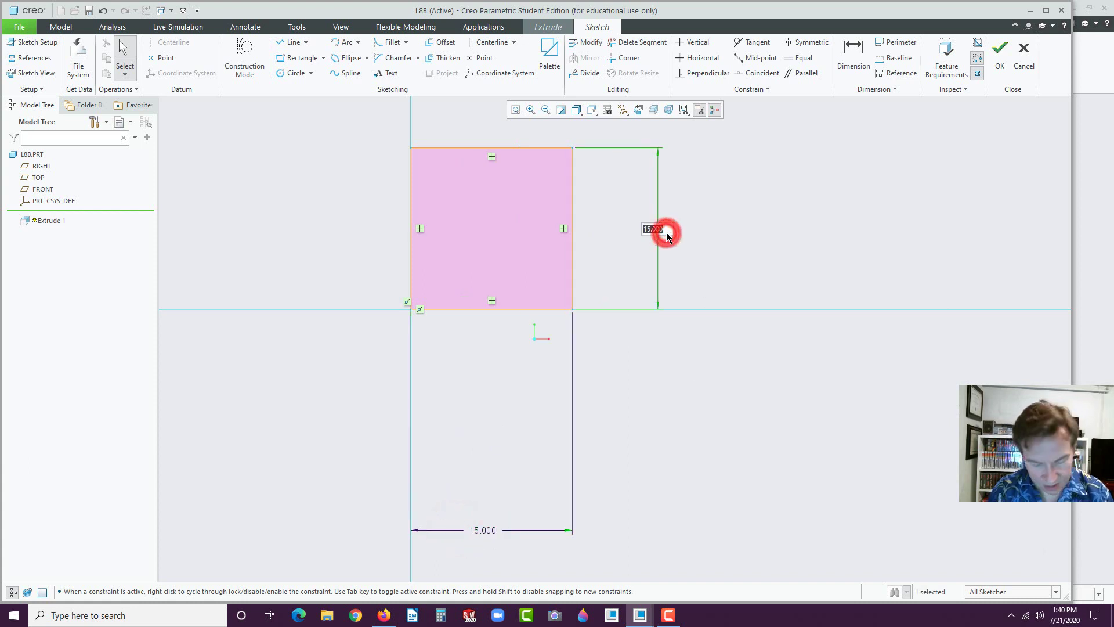
{"action": "type", "text": "10"}
{"action": "key", "text": "Return"}
{"action": "left_click", "coordinate": [732, 250]}
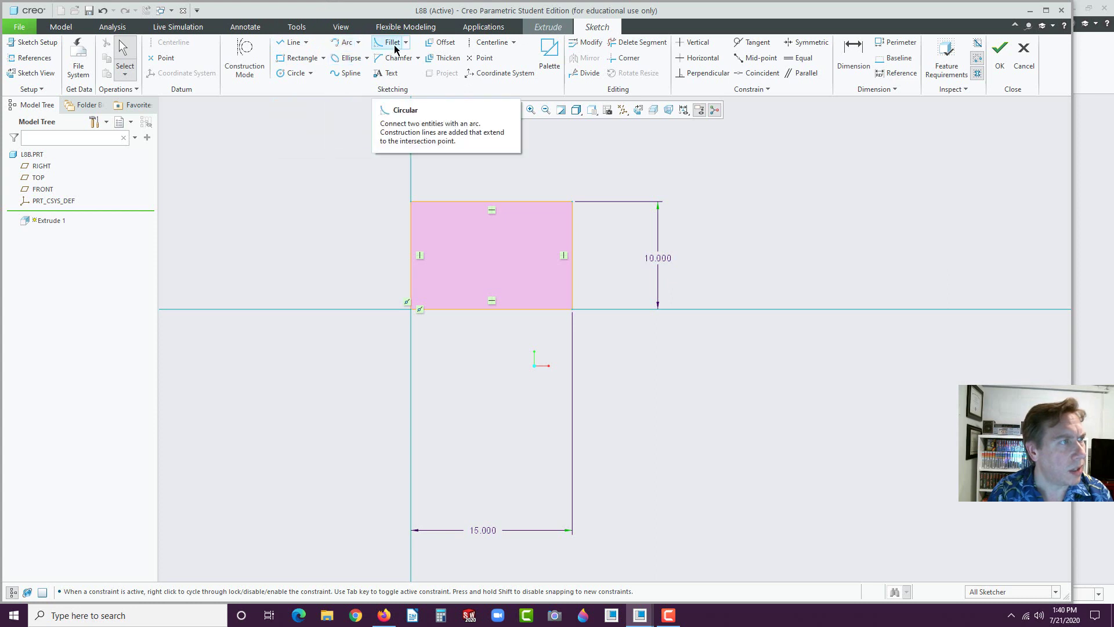
Chamfer the rectangle's upper-right corner by about 3.8 mm along each edge and place the chamfer dimensions outside the profile.
{"action": "left_click", "coordinate": [290, 41]}
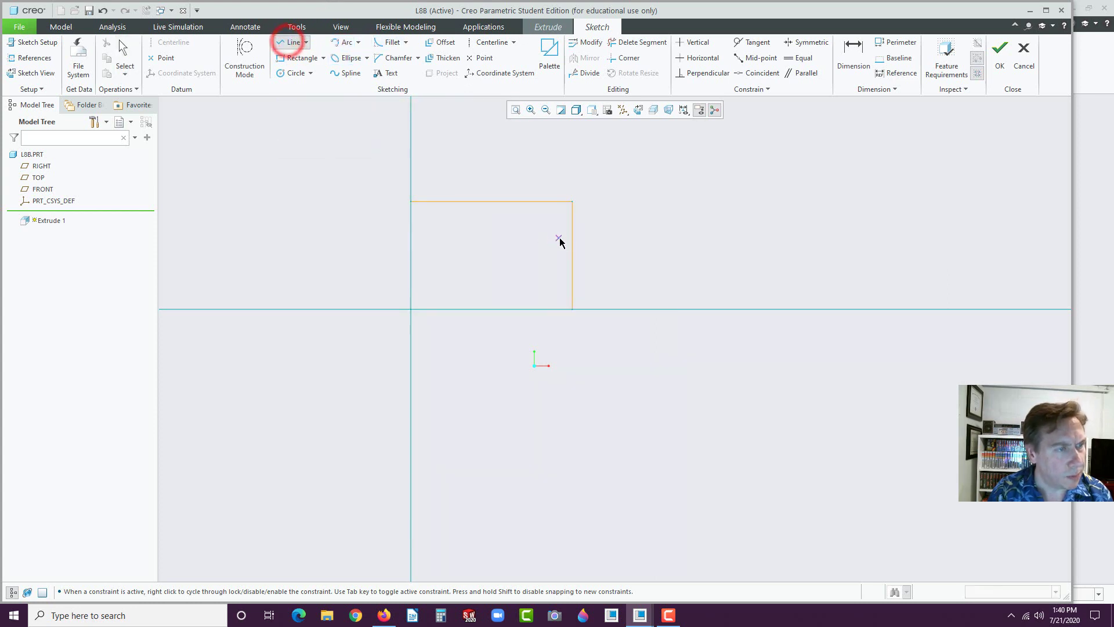
{"action": "left_click", "coordinate": [573, 252]}
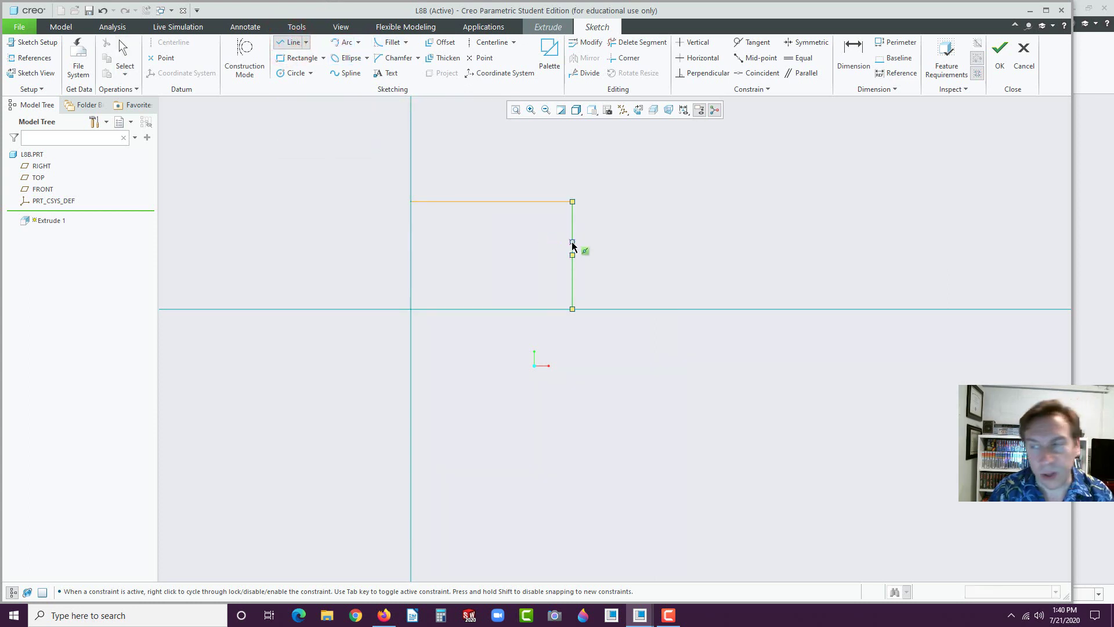
{"action": "left_click", "coordinate": [396, 57]}
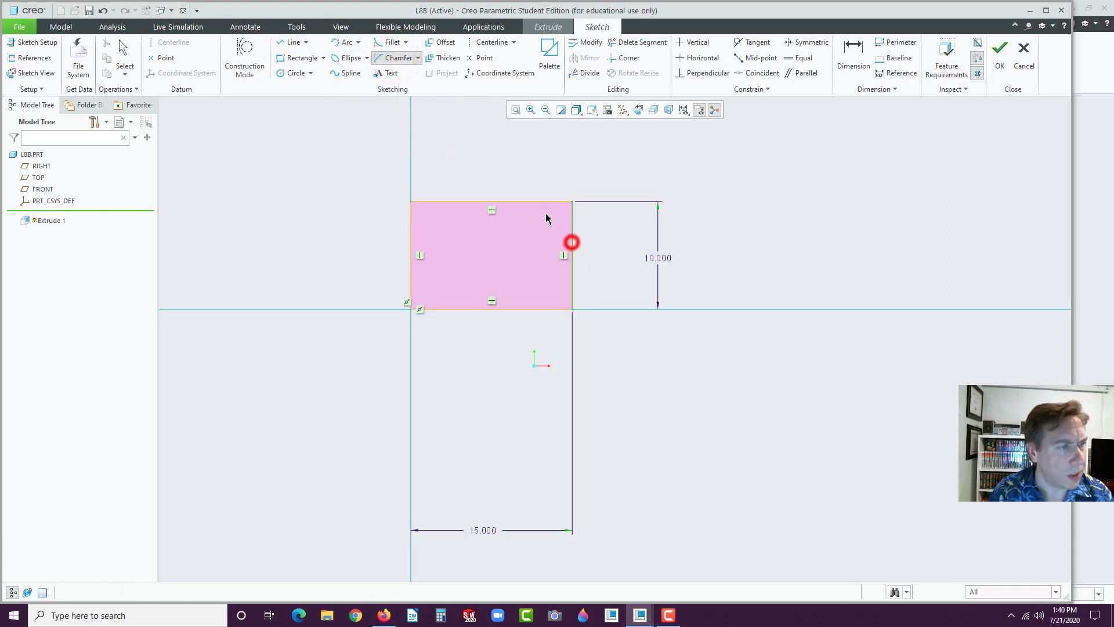
{"action": "left_click", "coordinate": [532, 201]}
{"action": "middle_click", "coordinate": [615, 224]}
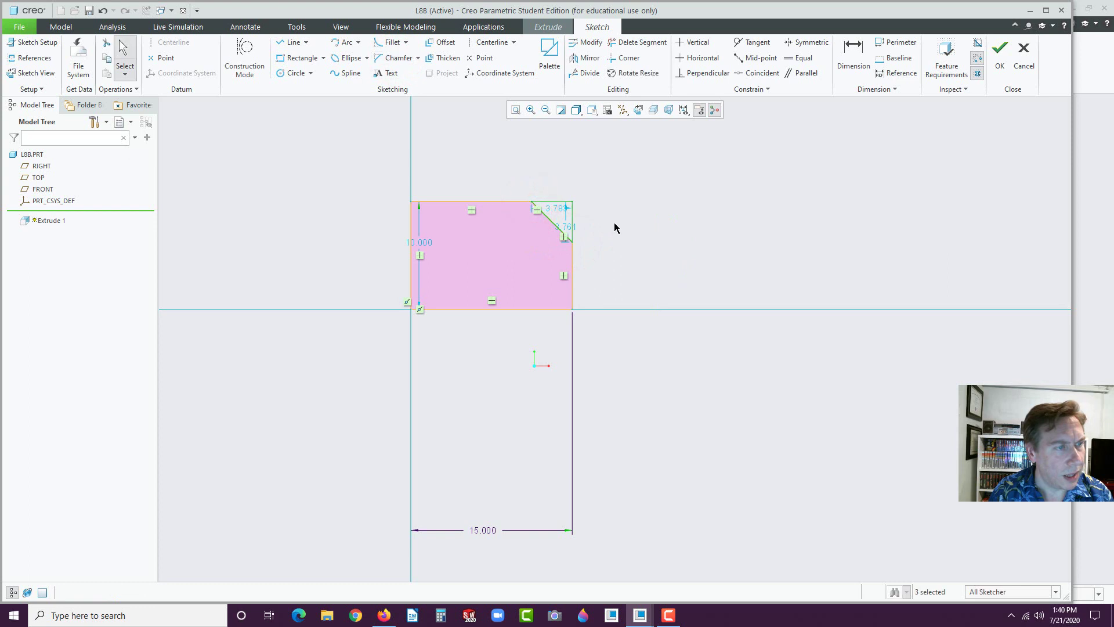
{"action": "left_click_drag", "start_coordinate": [568, 227], "coordinate": [618, 225]}
{"action": "left_click", "coordinate": [554, 207]}
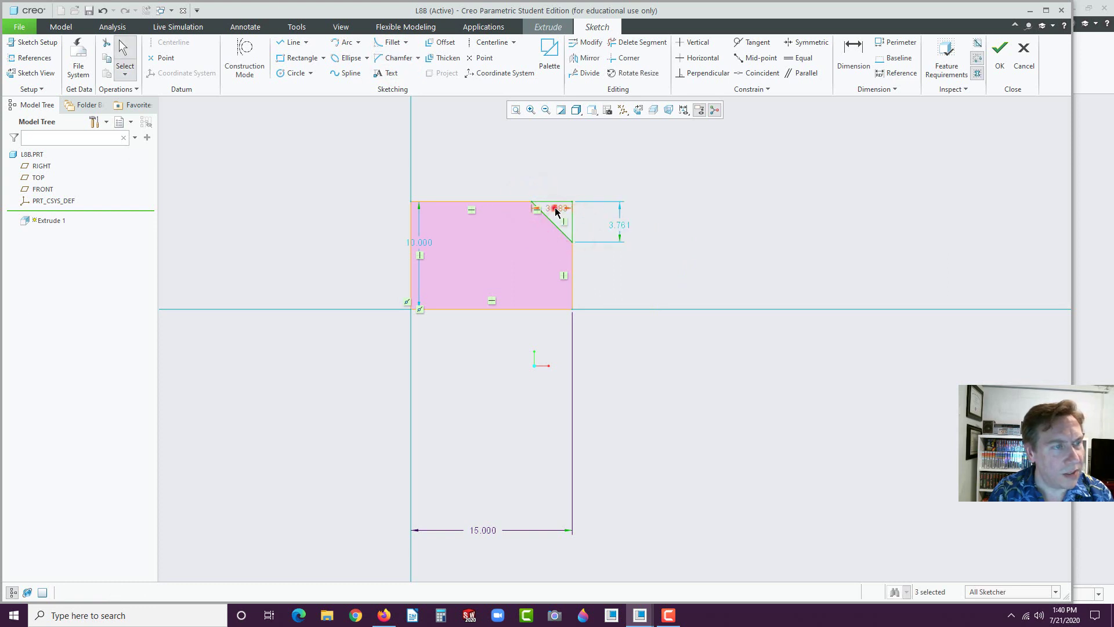
{"action": "left_click_drag", "start_coordinate": [555, 210], "coordinate": [550, 165]}
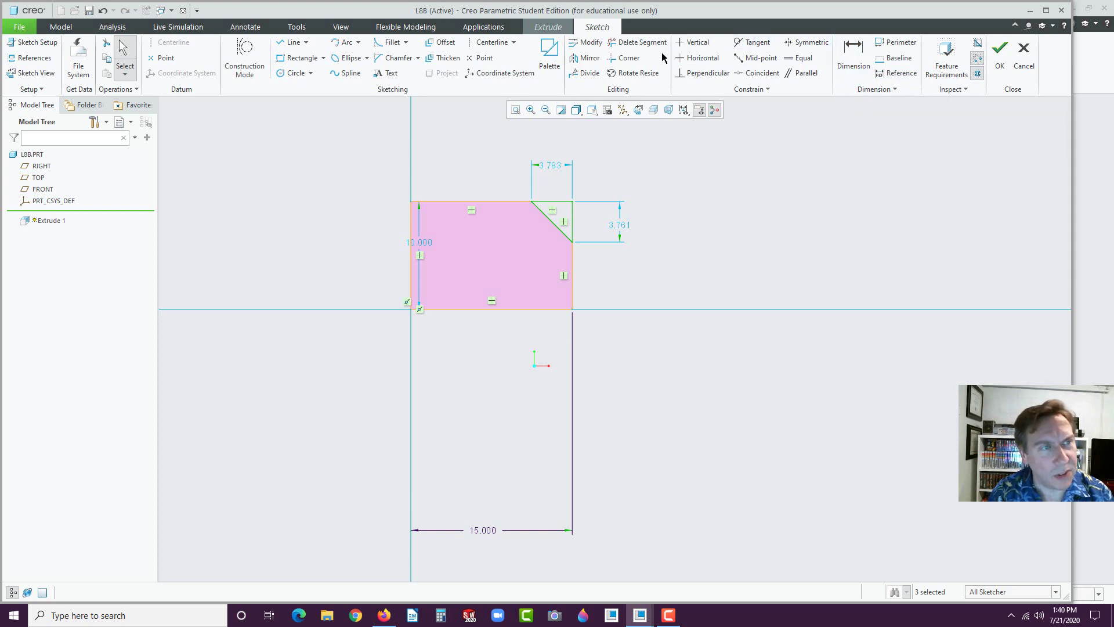
Dimension the vertical edge below the chamfer and set its length to 6 mm.
{"action": "left_click", "coordinate": [853, 52]}
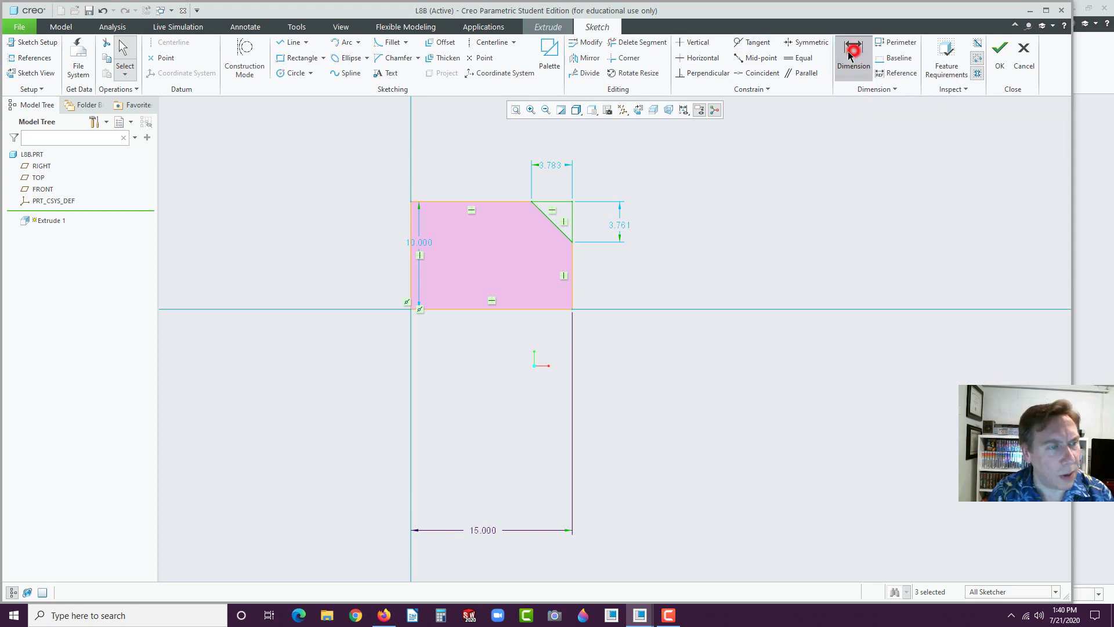
{"action": "left_click", "coordinate": [572, 262]}
{"action": "middle_click", "coordinate": [618, 268]}
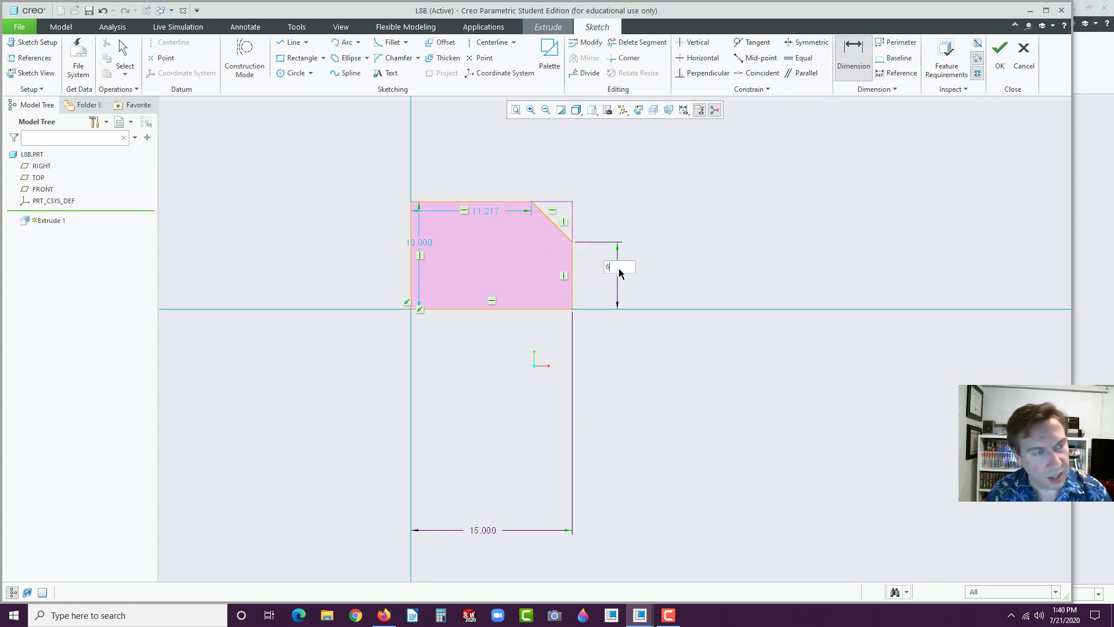
{"action": "type", "text": "6"}
{"action": "key", "text": "Return"}
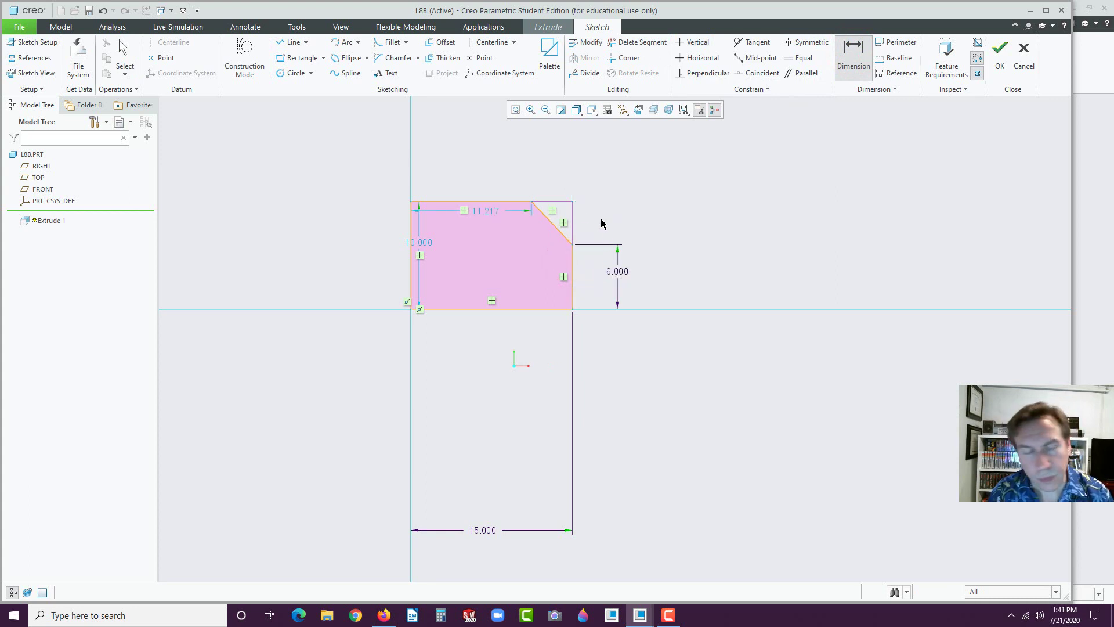
Dimension the angle between the chamfer line and the vertical edge below it and set it to 51 degrees.
{"action": "left_click", "coordinate": [572, 263]}
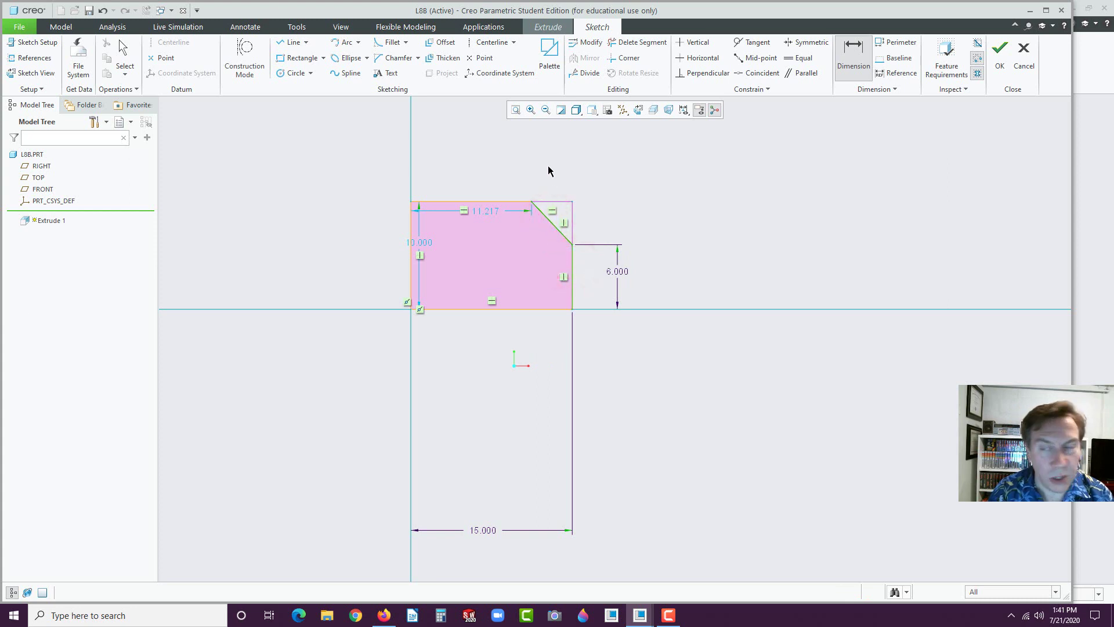
{"action": "middle_click", "coordinate": [549, 169]}
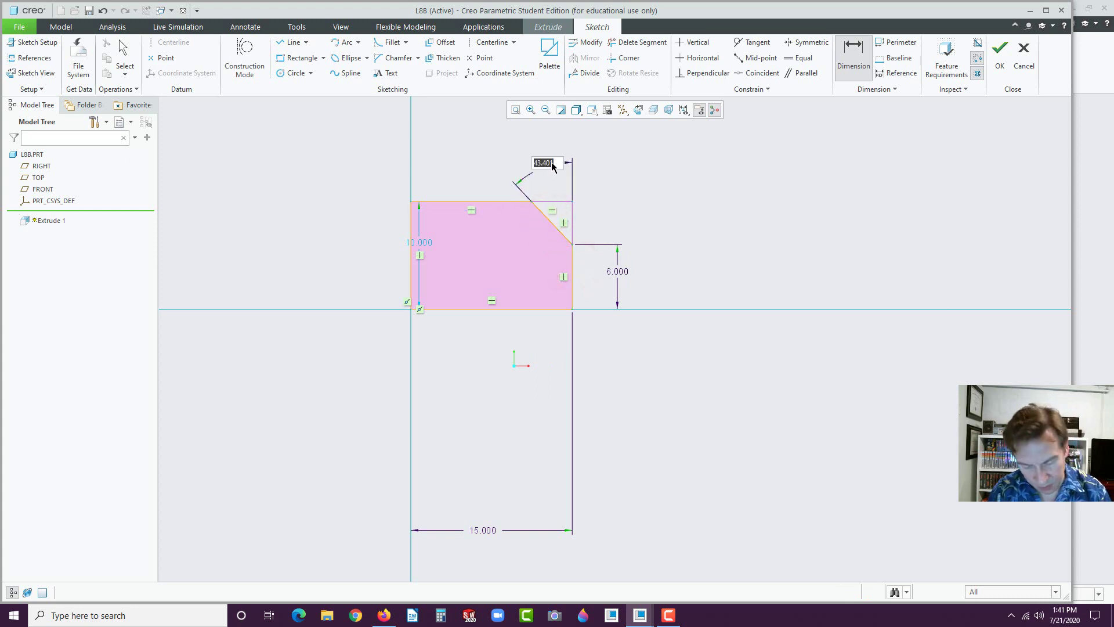
{"action": "type", "text": "51"}
{"action": "key", "text": "Return"}
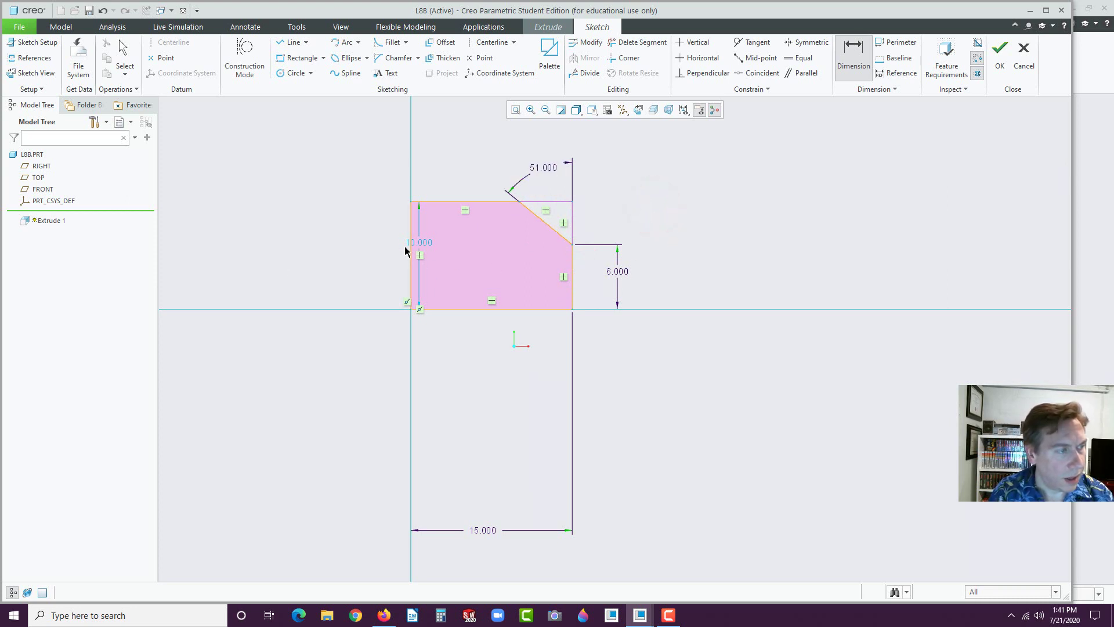
Keep the profile's overall height of 10 mm as a fixed dimension.
{"action": "double_click", "coordinate": [421, 243]}
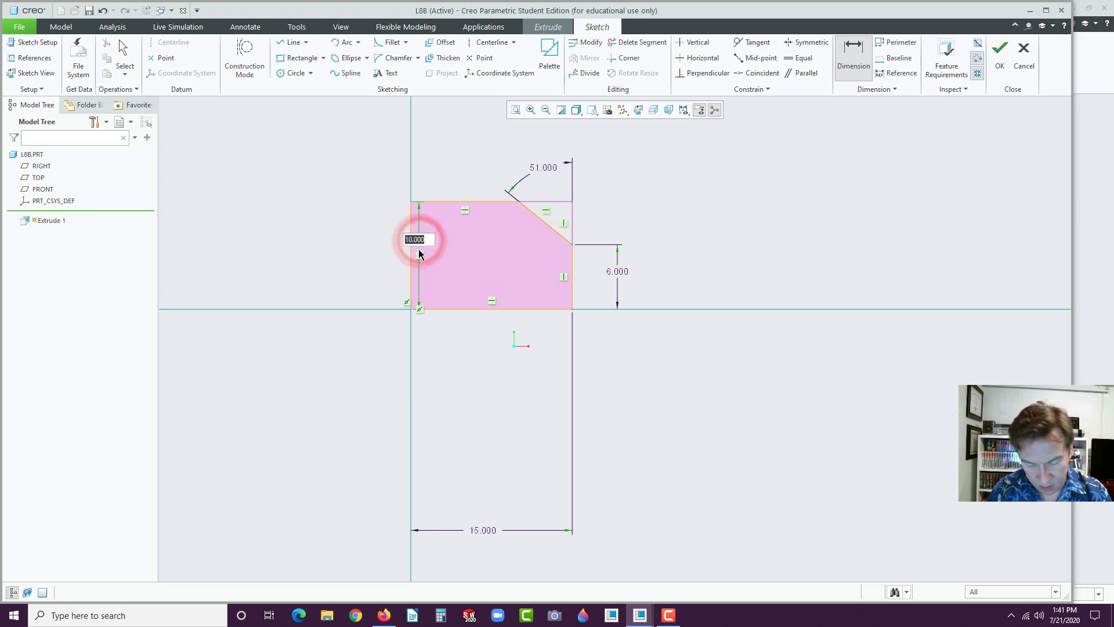
{"action": "key", "text": "Return"}
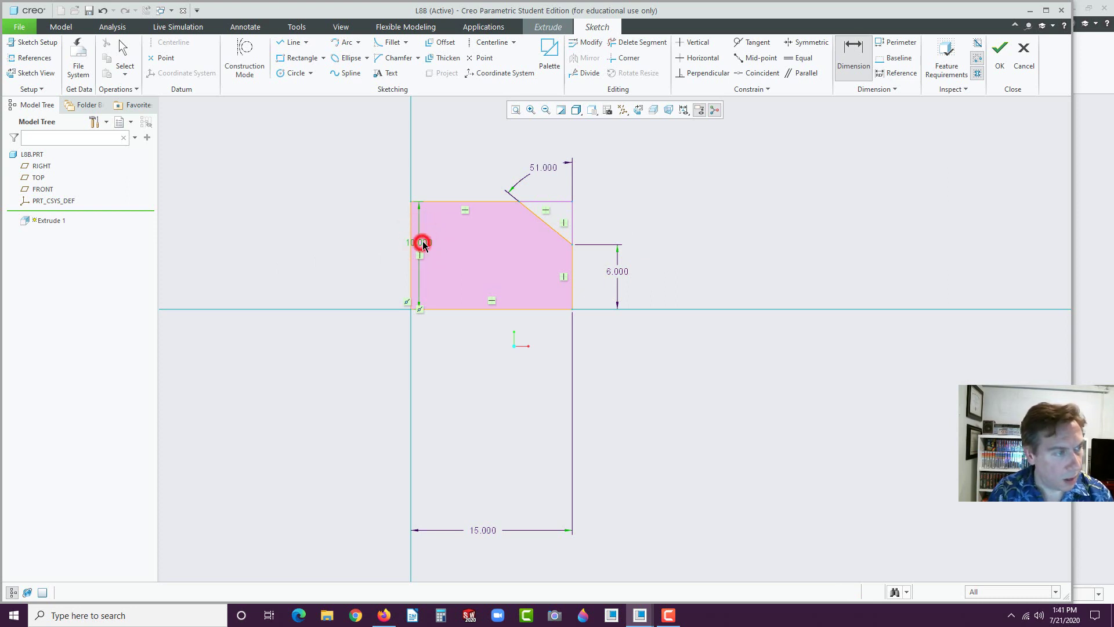
{"action": "right_click", "coordinate": [405, 246]}
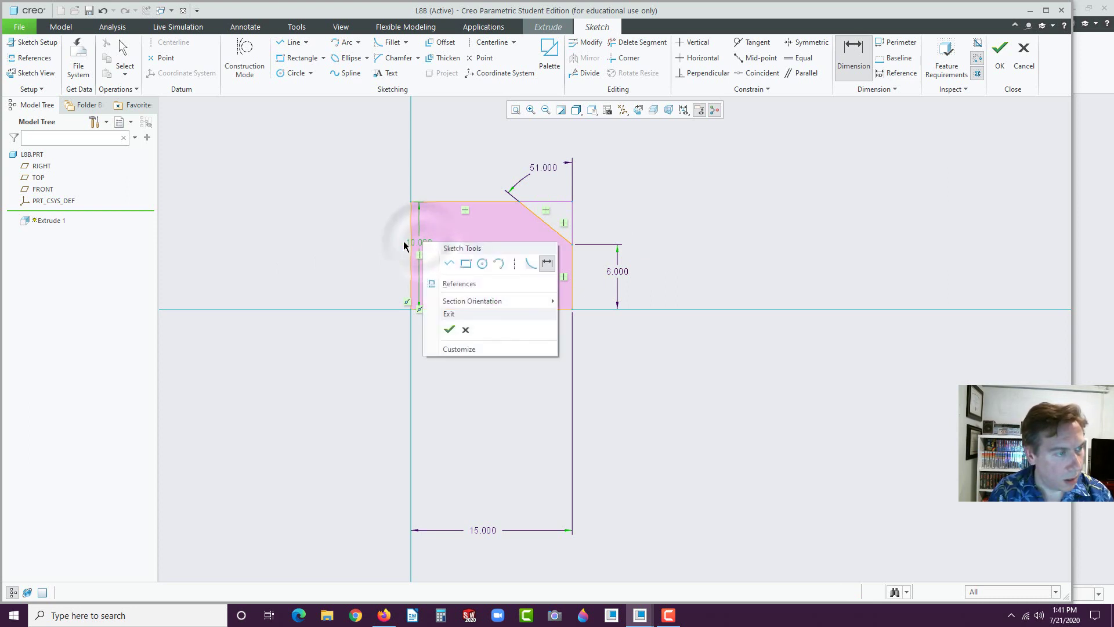
{"action": "left_click", "coordinate": [351, 238]}
{"action": "left_click", "coordinate": [422, 243]}
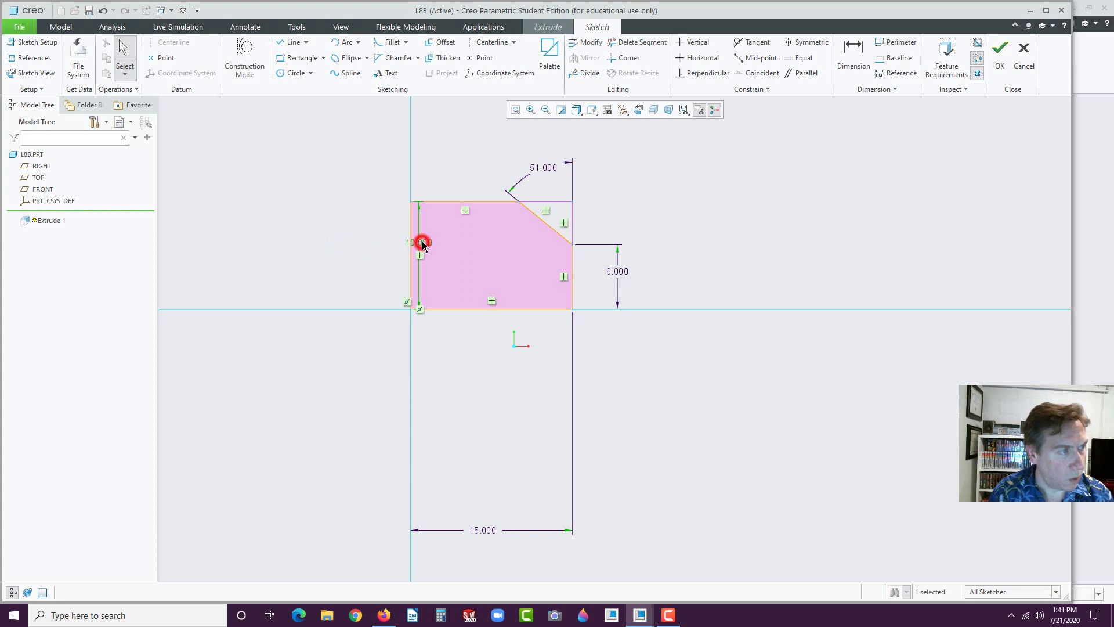
{"action": "left_click", "coordinate": [428, 200]}
{"action": "left_click", "coordinate": [352, 234]}
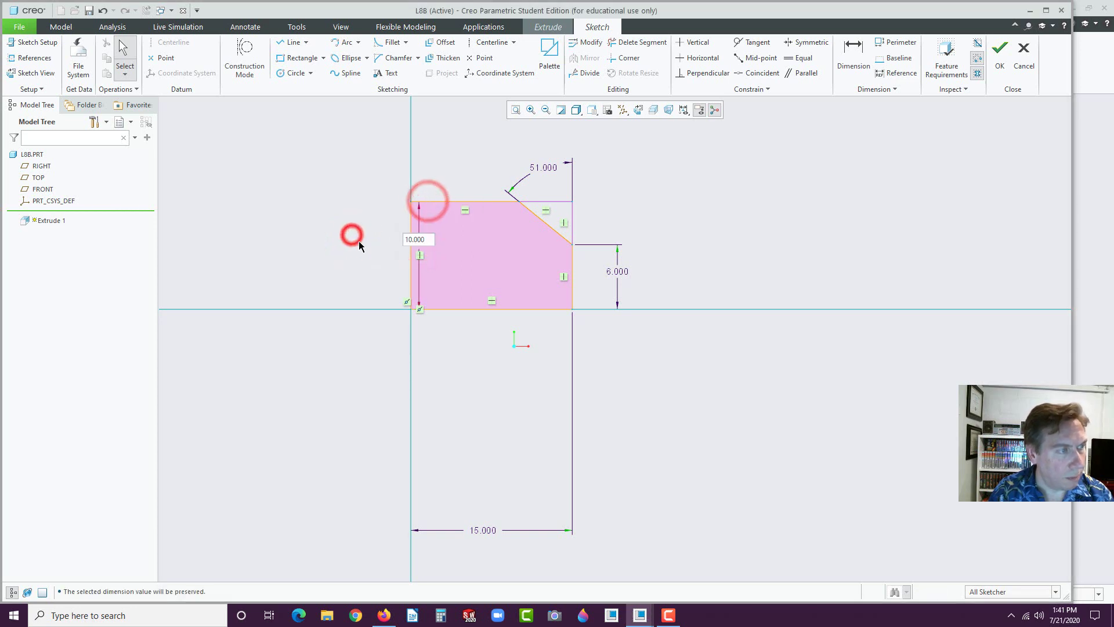
Place the height dimension outside the profile's left edge and the width dimension just below the profile.
{"action": "left_click_drag", "start_coordinate": [418, 242], "coordinate": [352, 252]}
{"action": "left_click_drag", "start_coordinate": [483, 530], "coordinate": [495, 347]}
{"action": "left_click_drag", "start_coordinate": [350, 253], "coordinate": [378, 249]}
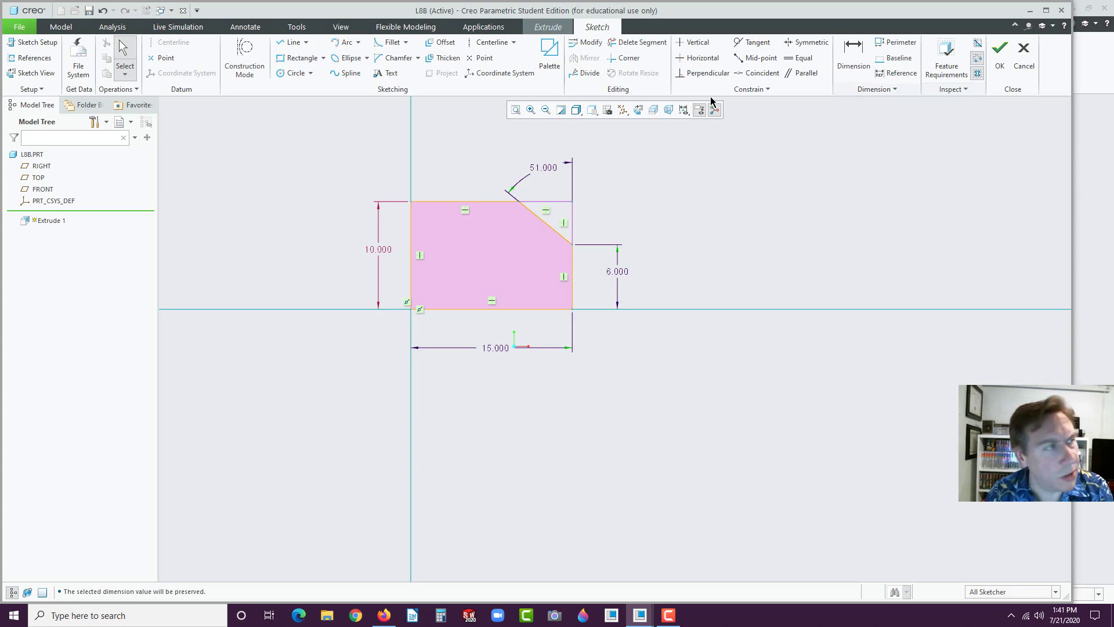
Sketch a circle in the profile's upper-left area and set its diameter to 3 mm.
{"action": "left_click", "coordinate": [280, 74]}
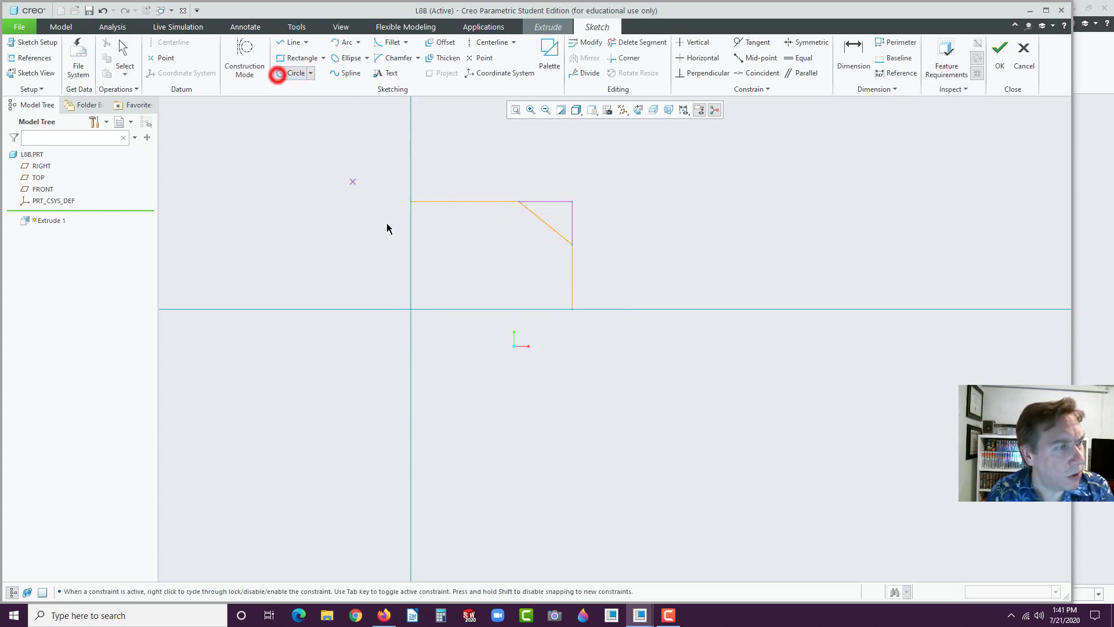
{"action": "left_click", "coordinate": [448, 234]}
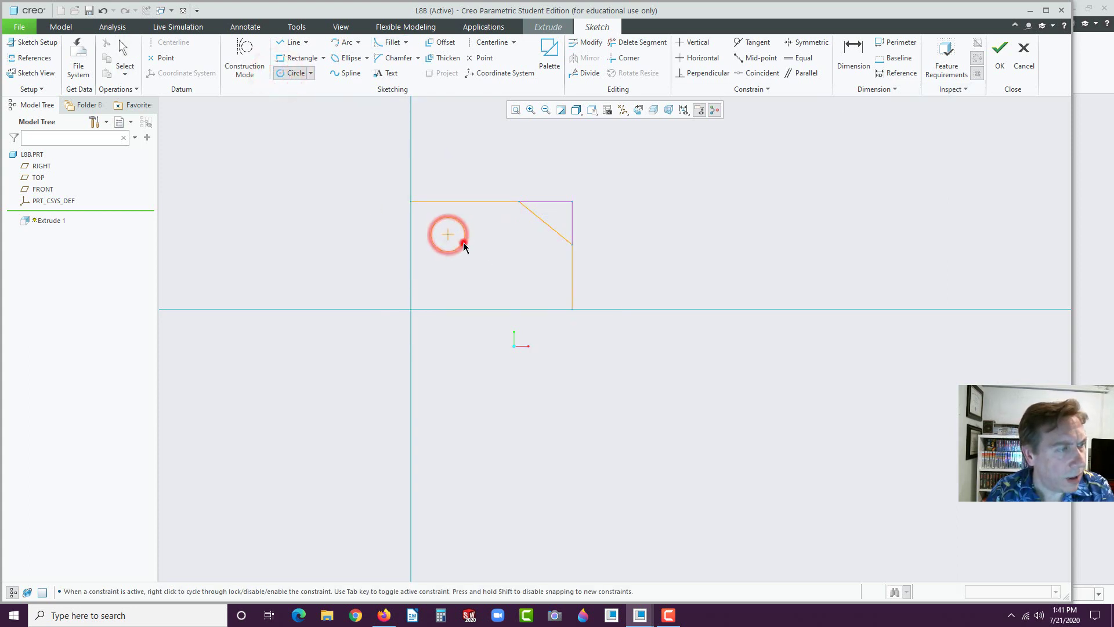
{"action": "left_click", "coordinate": [463, 242]}
{"action": "middle_click", "coordinate": [502, 250]}
{"action": "left_click_drag", "start_coordinate": [408, 220], "coordinate": [355, 174]}
{"action": "double_click", "coordinate": [355, 174]}
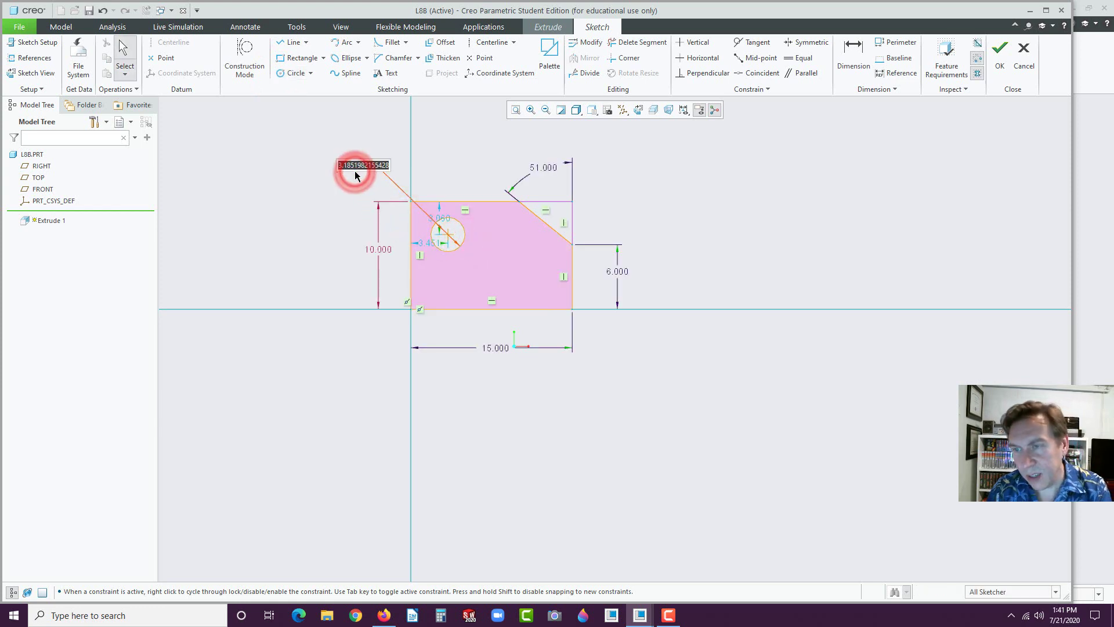
{"action": "type", "text": "3"}
{"action": "key", "text": "Return"}
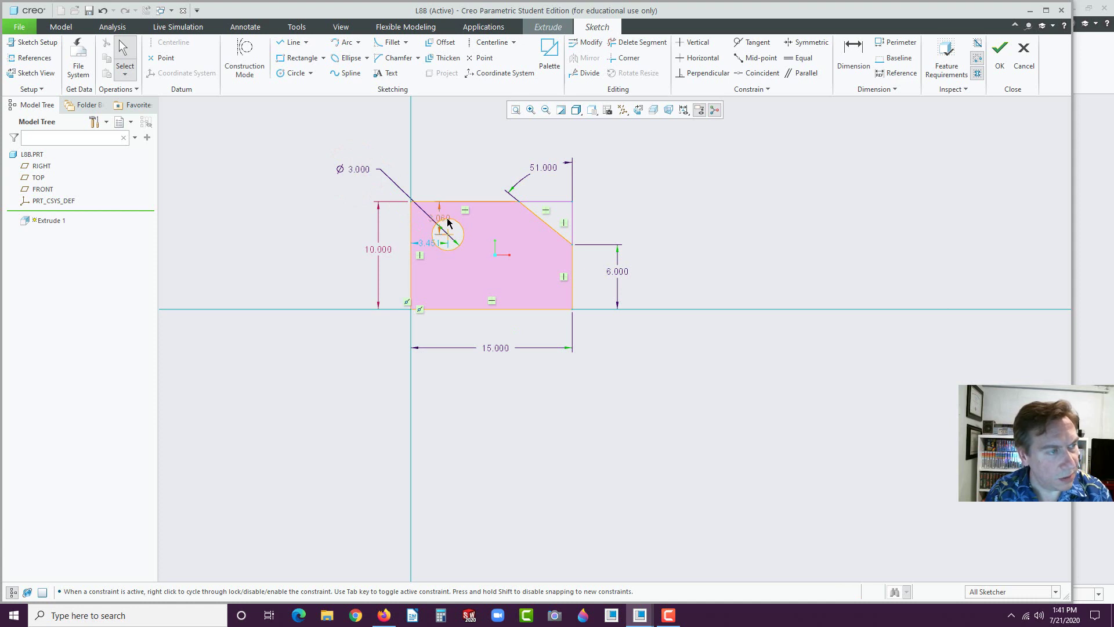
Place the circle's position dimensions outside the profile and set its center's distance from the left edge to 3 mm.
{"action": "key", "text": "d"}
{"action": "left_click", "coordinate": [435, 220]}
{"action": "left_click", "coordinate": [442, 203]}
{"action": "middle_click", "coordinate": [398, 222]}
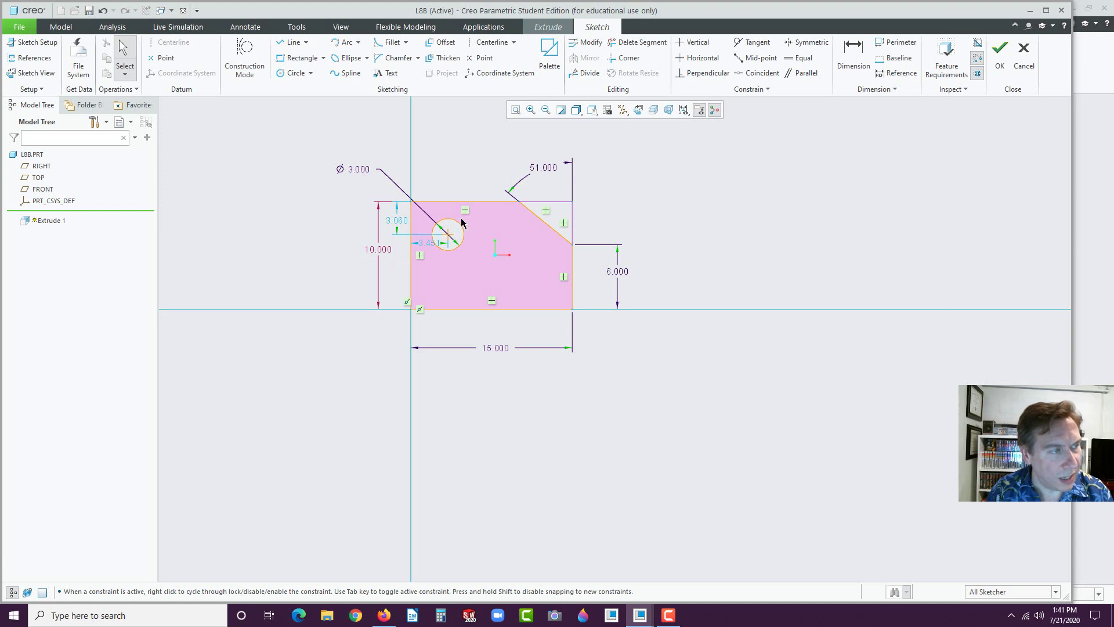
{"action": "left_click_drag", "start_coordinate": [428, 242], "coordinate": [431, 182]}
{"action": "double_click", "coordinate": [431, 180]}
{"action": "type", "text": "3"}
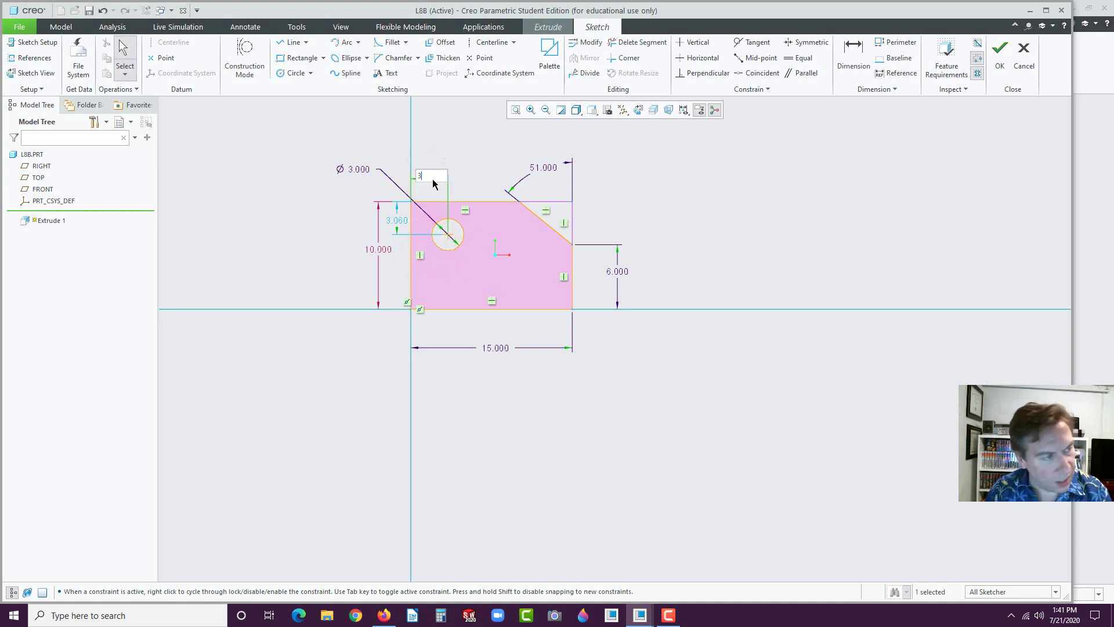
{"action": "key", "text": "Return"}
Dimension the circle's center from the profile's bottom edge and set the distance to 7 mm.
{"action": "left_click", "coordinate": [852, 49]}
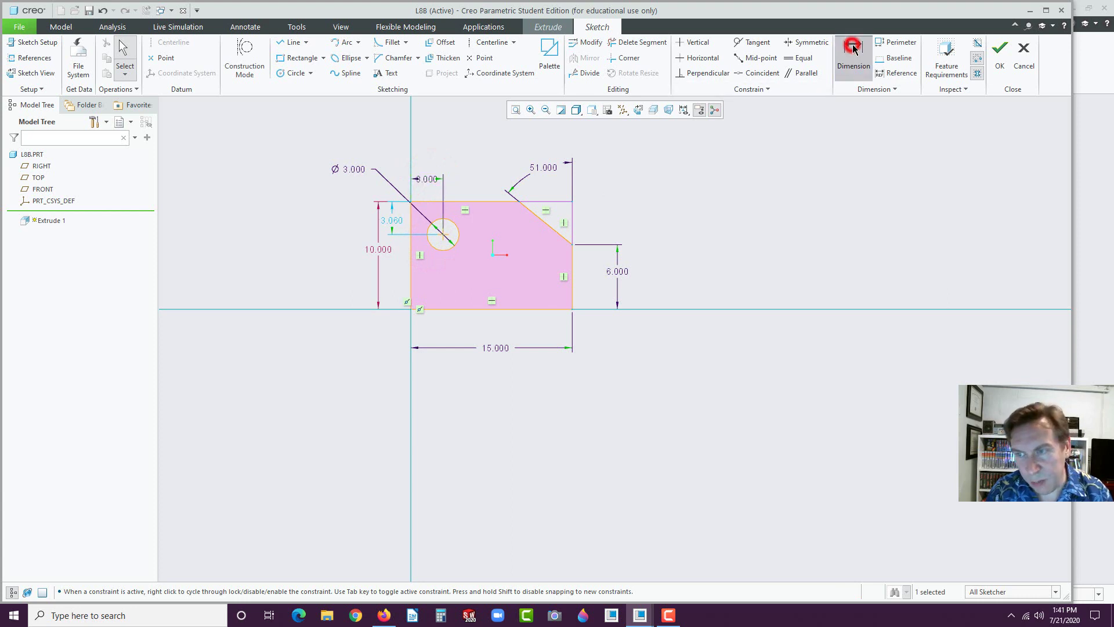
{"action": "left_click", "coordinate": [442, 236]}
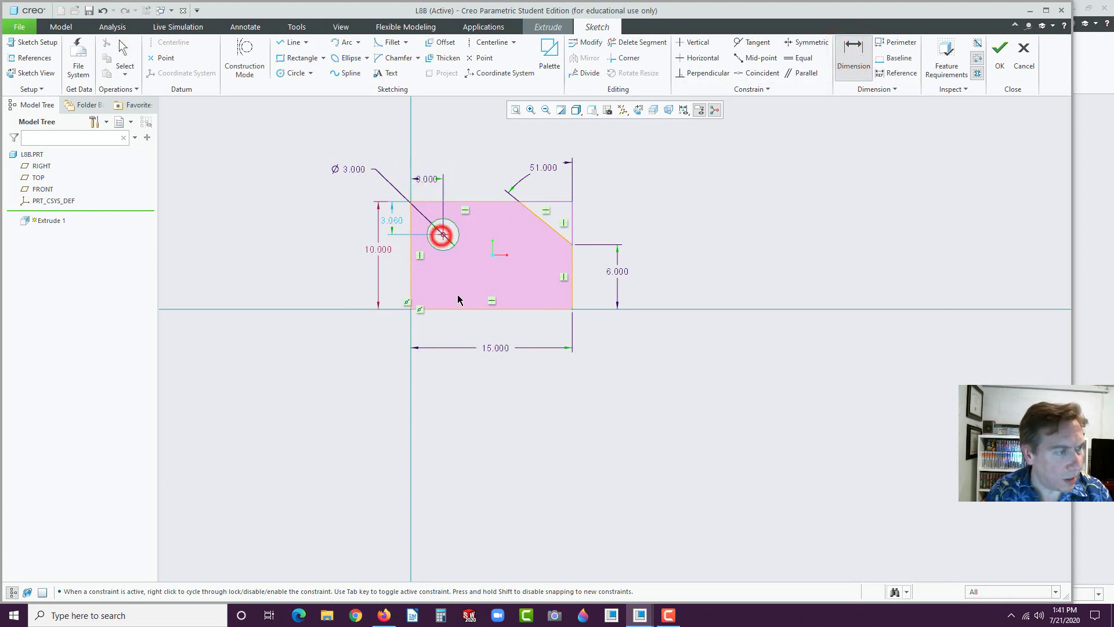
{"action": "left_click", "coordinate": [460, 308]}
{"action": "middle_click", "coordinate": [394, 279]}
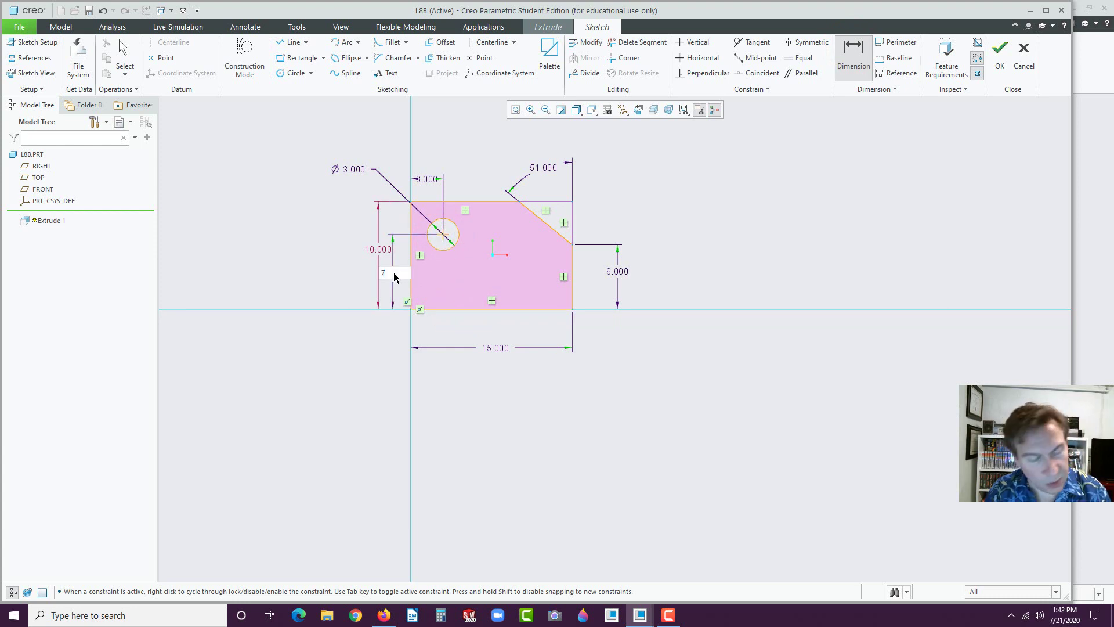
{"action": "type", "text": "7"}
{"action": "key", "text": "Return"}
{"action": "middle_click", "coordinate": [303, 346]}
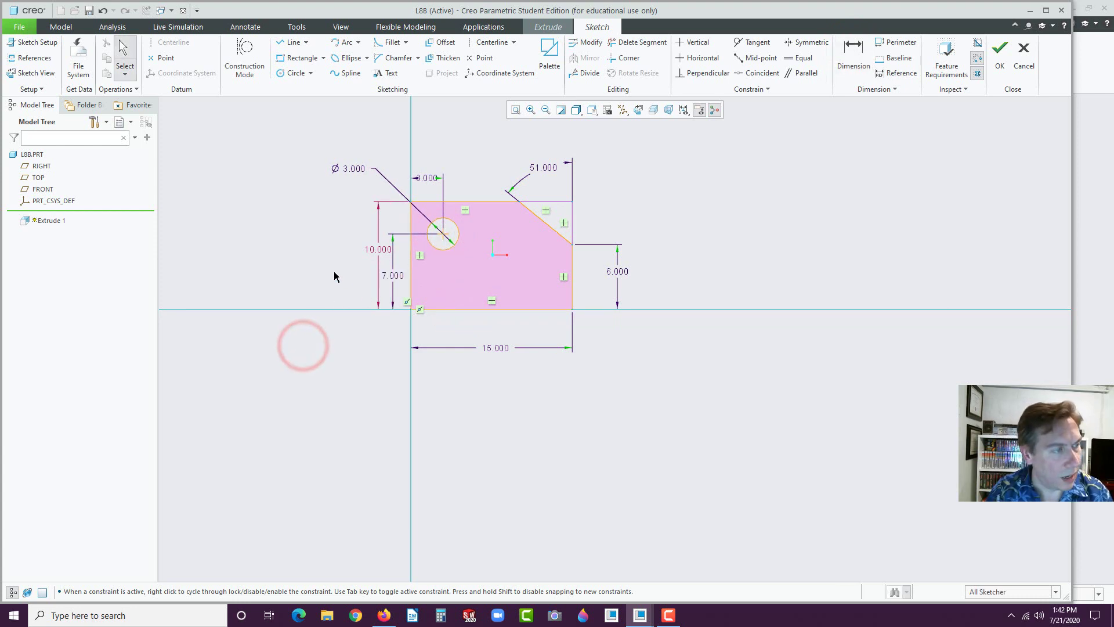
Space out the overall height dimension and the circle's horizontal position dimension so their values are readable.
{"action": "left_click_drag", "start_coordinate": [375, 250], "coordinate": [343, 264]}
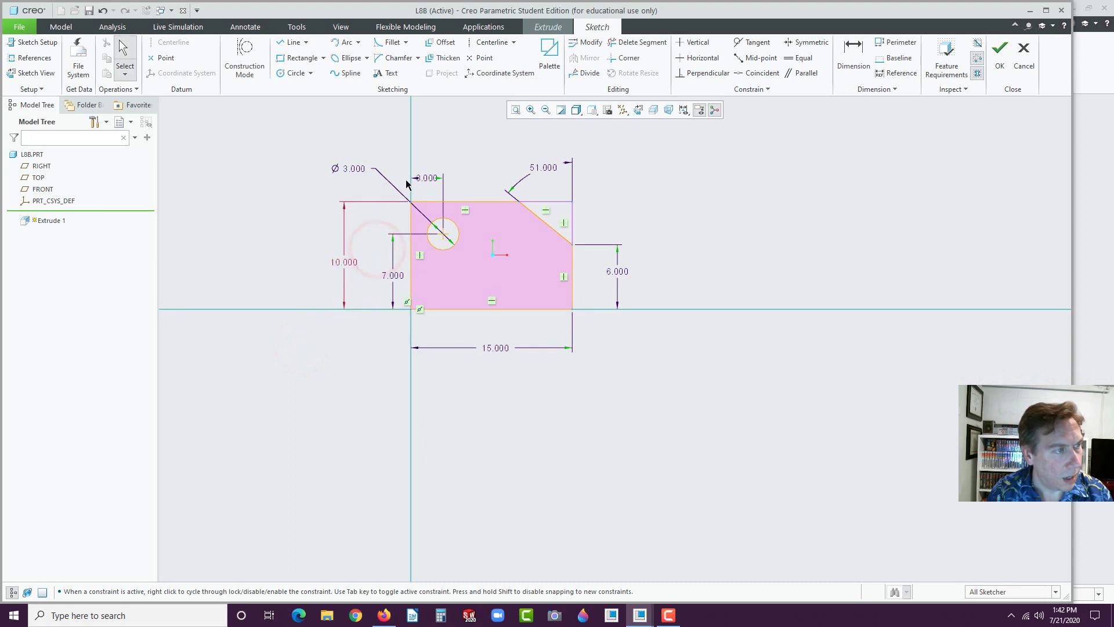
{"action": "left_click_drag", "start_coordinate": [429, 180], "coordinate": [467, 173]}
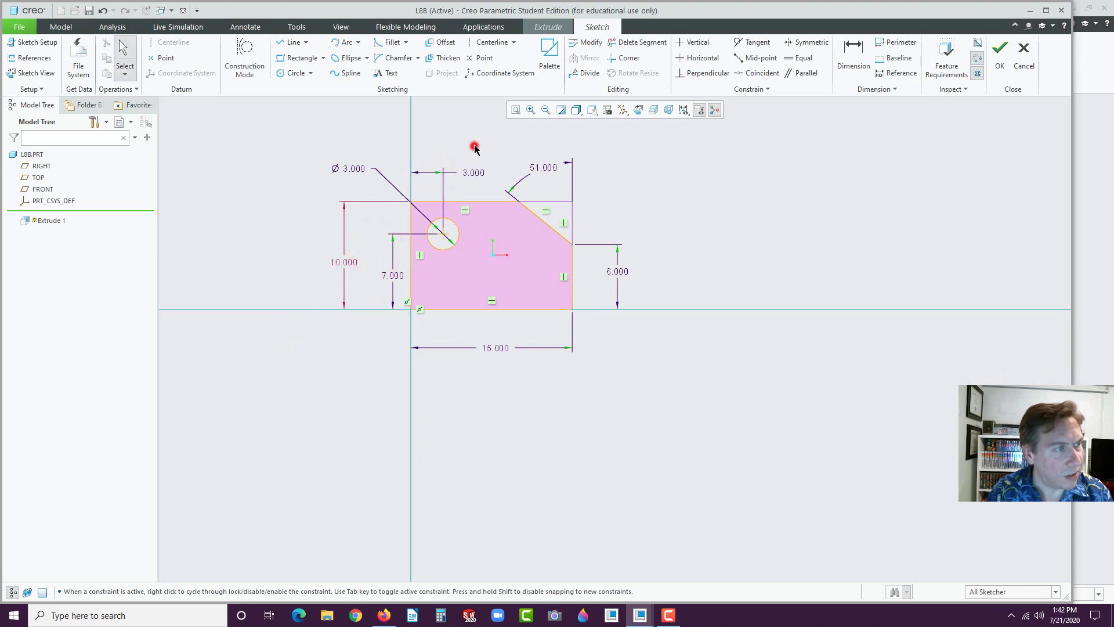
{"action": "left_click", "coordinate": [473, 145]}
{"action": "left_click", "coordinate": [639, 204]}
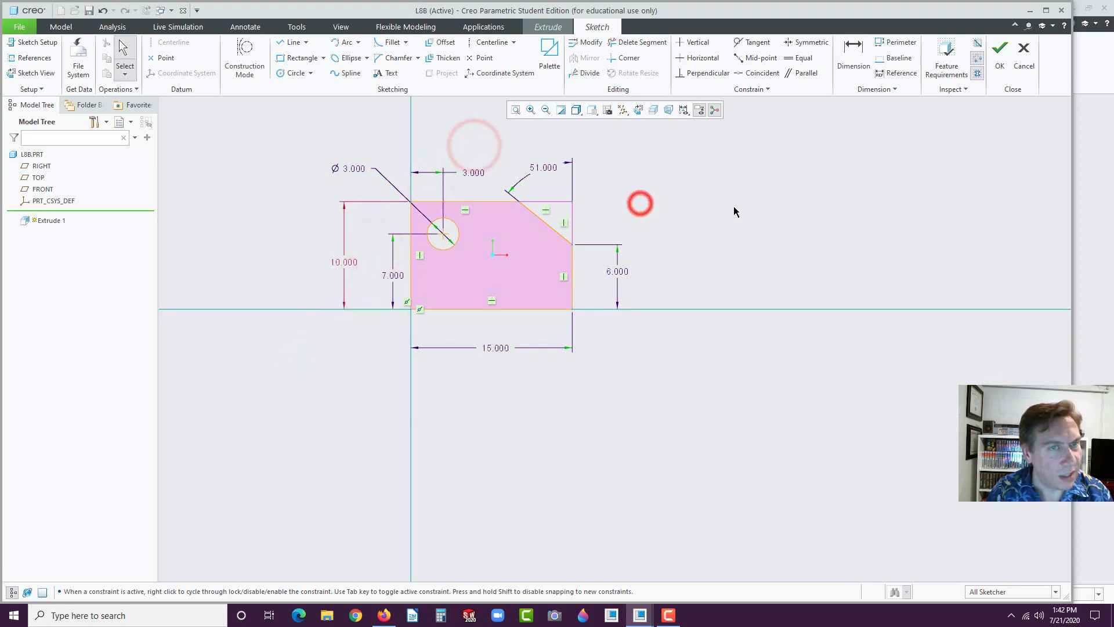
Finish the sketch and extrude it symmetrically about the sketch plane to a total depth of 5 mm.
{"action": "left_click", "coordinate": [1000, 68]}
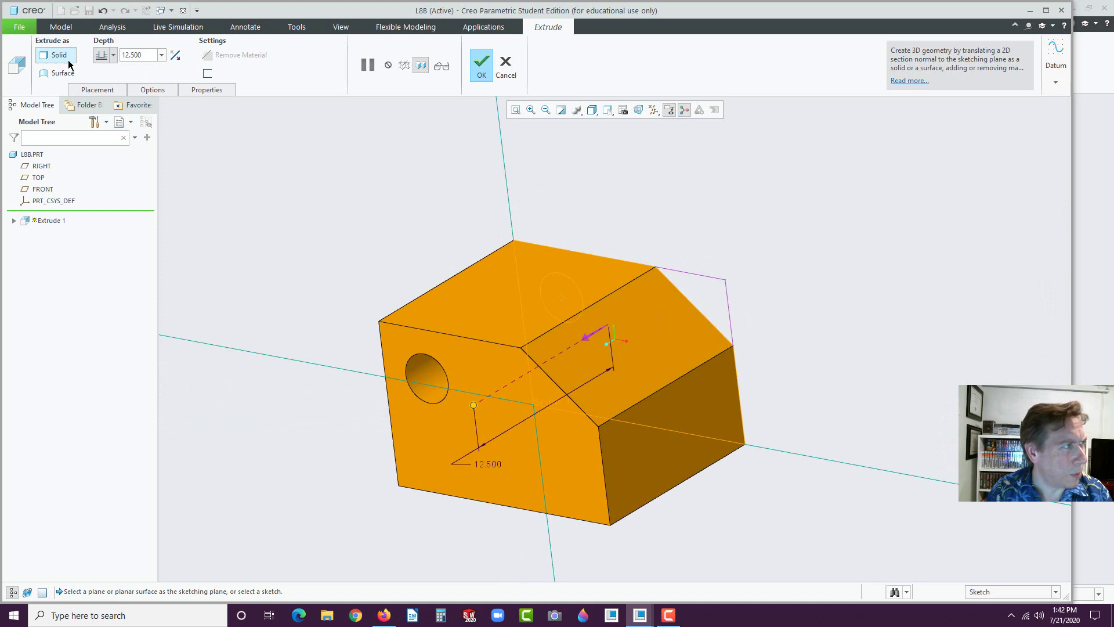
{"action": "left_click", "coordinate": [113, 54]}
{"action": "left_click", "coordinate": [102, 85]}
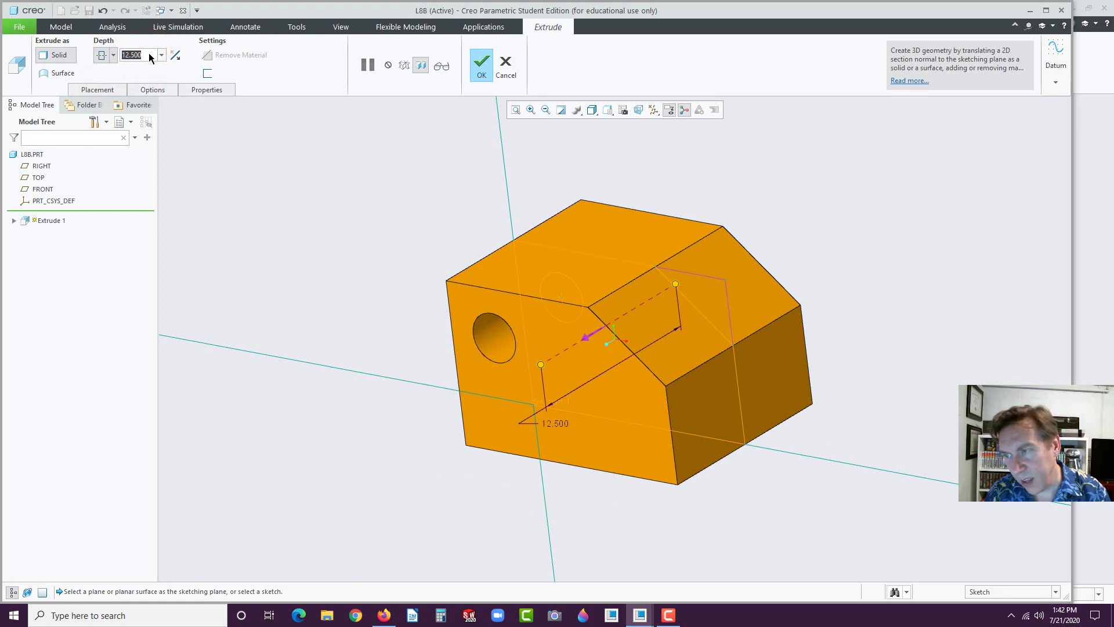
{"action": "type", "text": "5"}
{"action": "key", "text": "Return"}
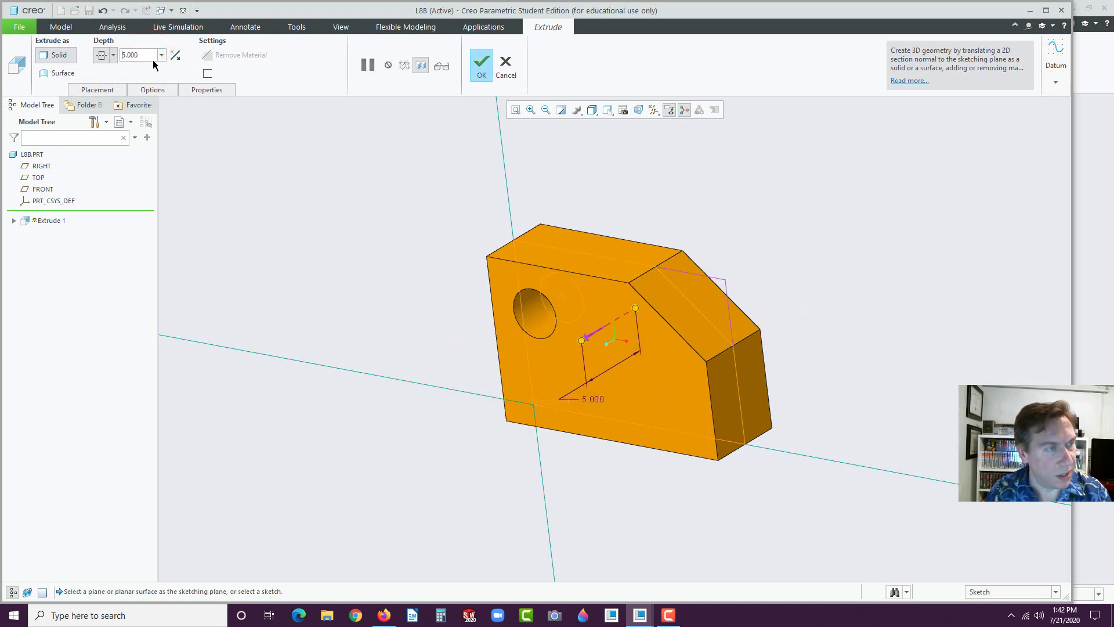
{"action": "left_click", "coordinate": [479, 65]}
{"action": "left_click", "coordinate": [324, 217]}
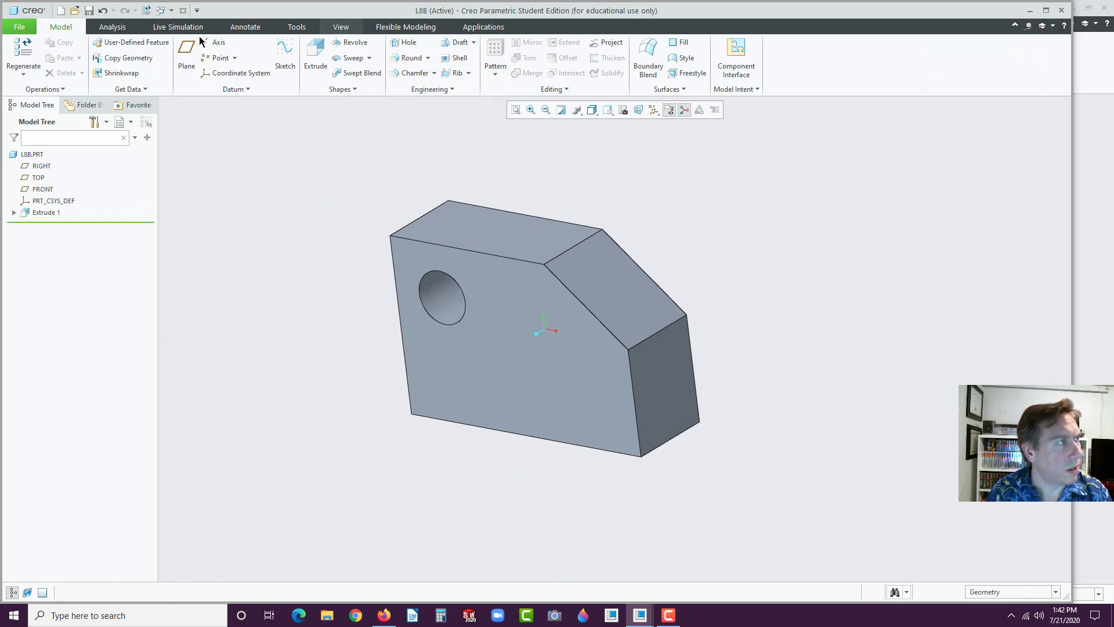
Create a drawing of l8b.prt that uses the model's file name and is empty with the a.frm format.
{"action": "left_click", "coordinate": [60, 11]}
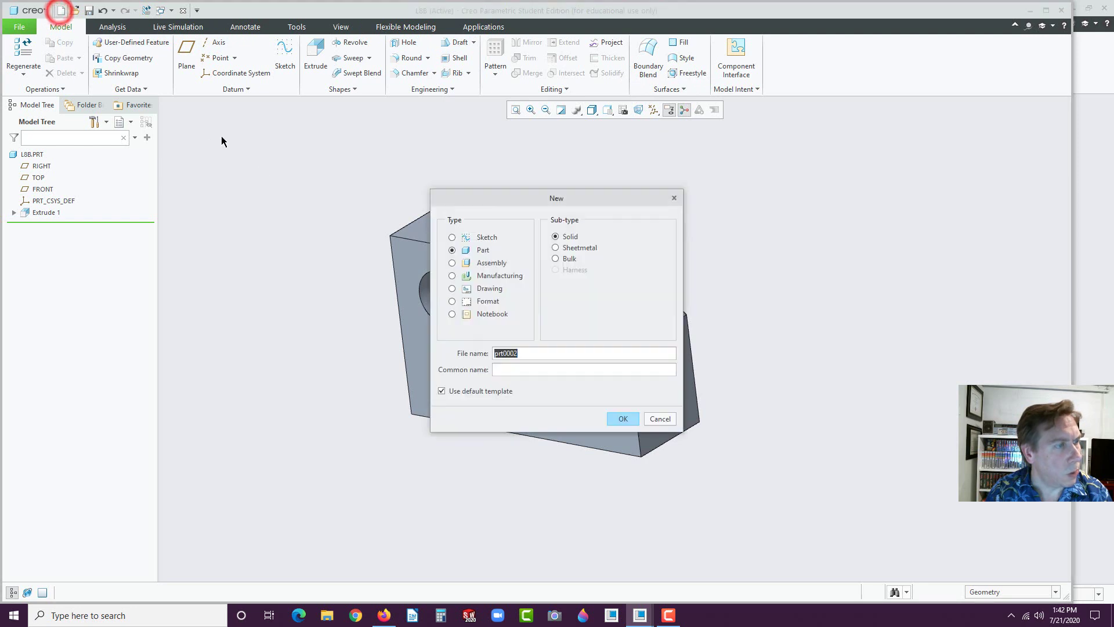
{"action": "left_click", "coordinate": [452, 291]}
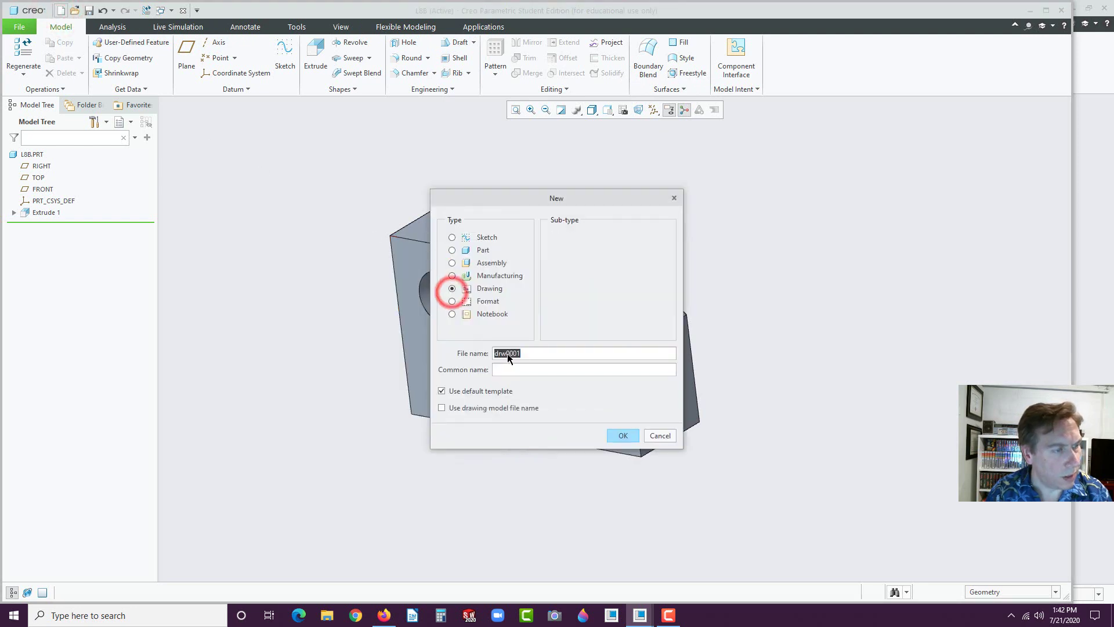
{"action": "left_click", "coordinate": [442, 407]}
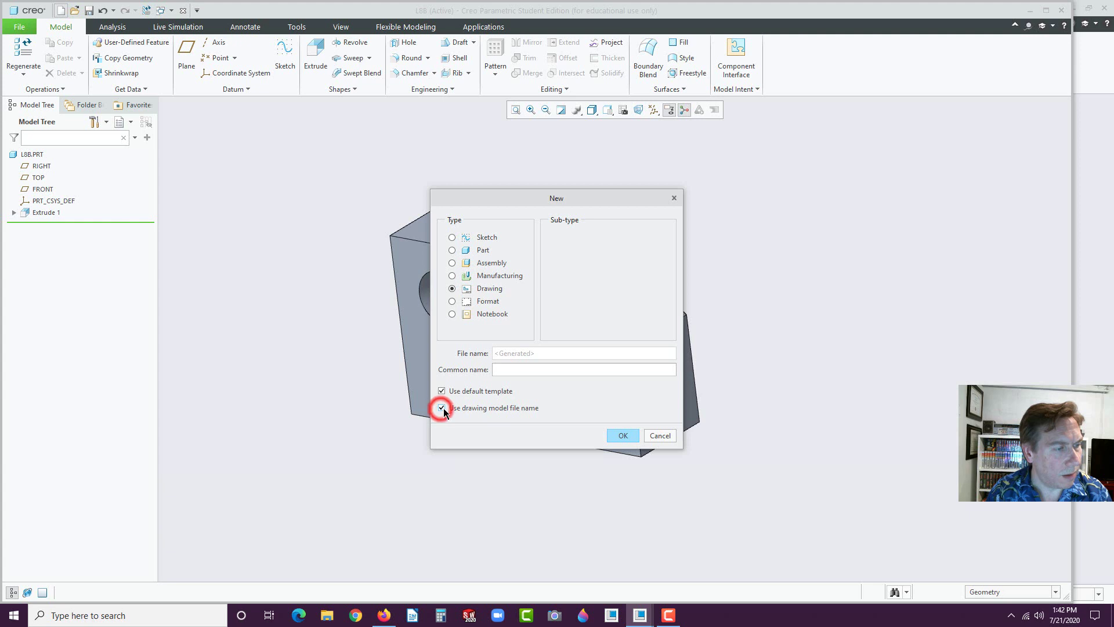
{"action": "left_click", "coordinate": [623, 435]}
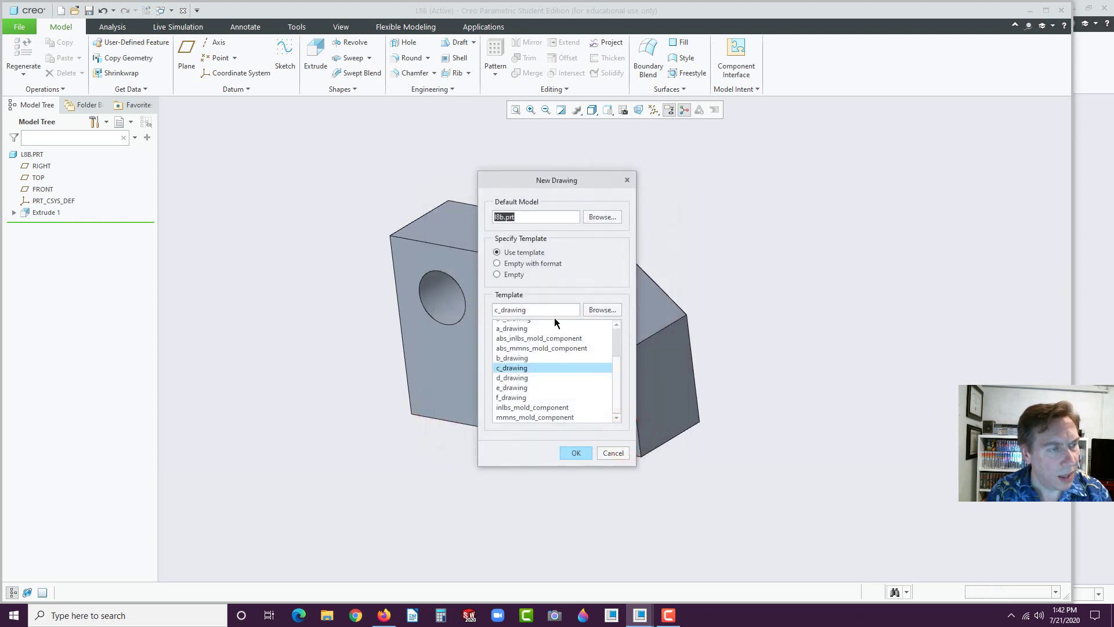
{"action": "left_click", "coordinate": [497, 264]}
{"action": "left_click", "coordinate": [602, 309]}
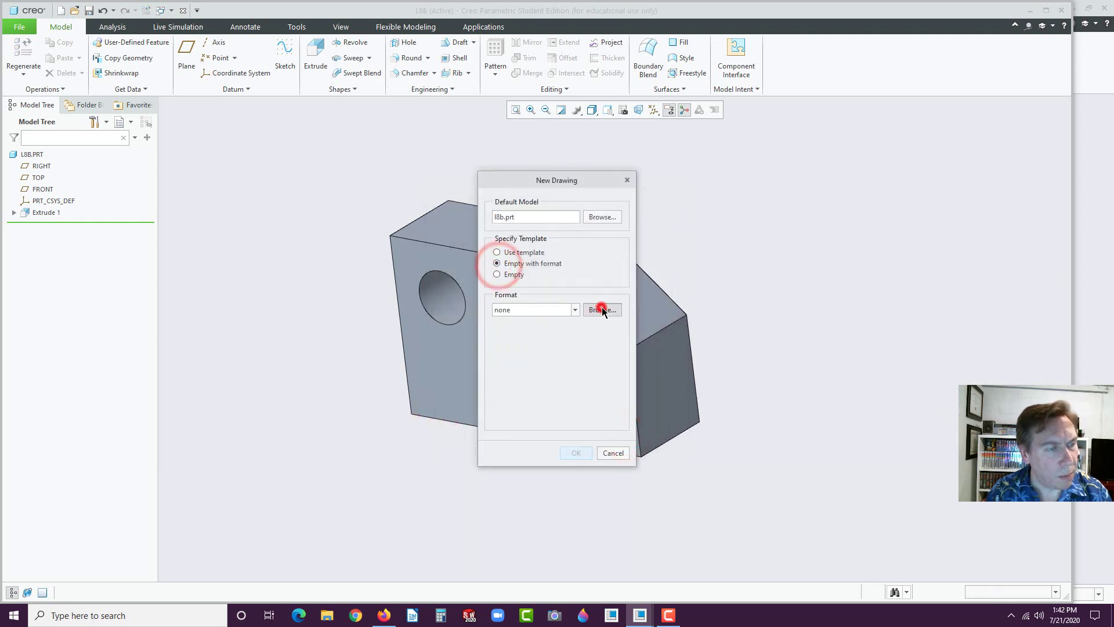
{"action": "left_click", "coordinate": [461, 231]}
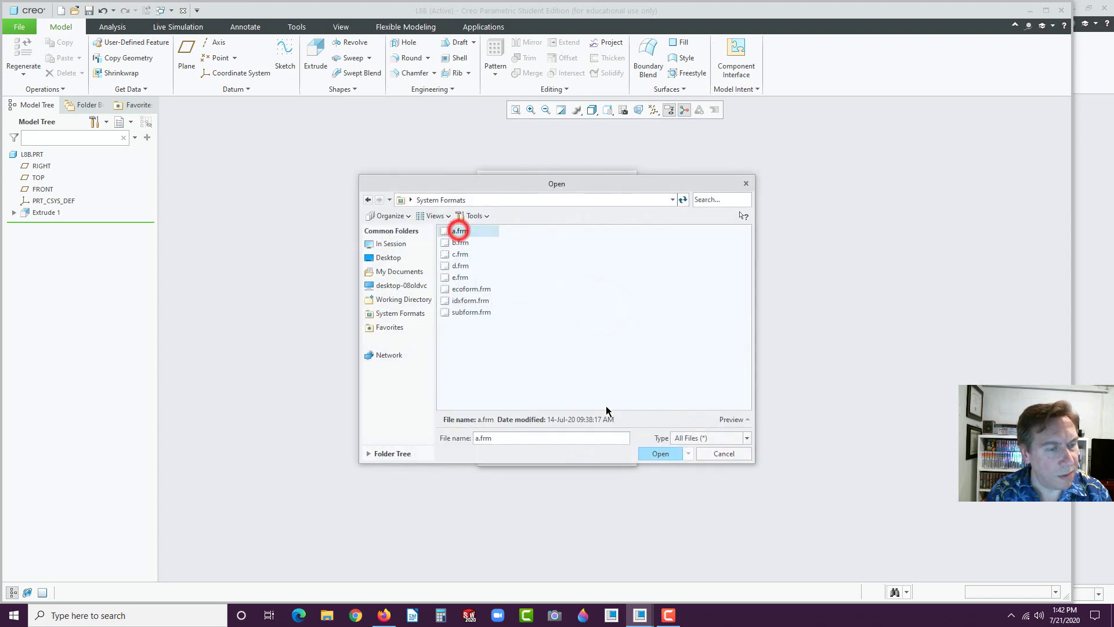
{"action": "left_click", "coordinate": [659, 456]}
{"action": "left_click", "coordinate": [576, 453]}
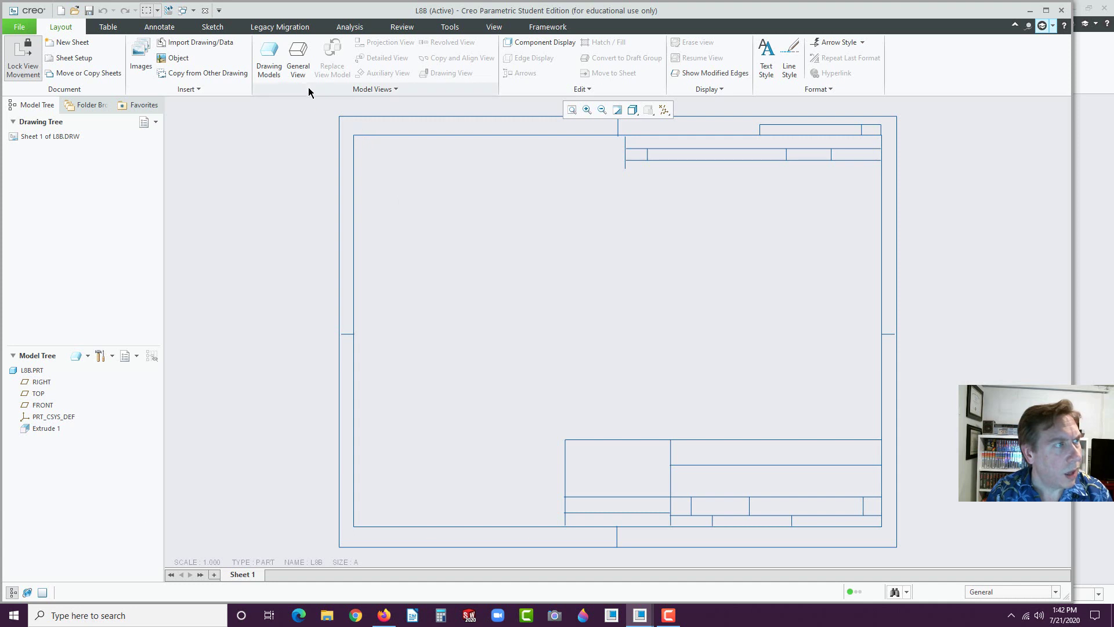
Place an isometric general view with no combined state in the sheet's upper-right area at a custom scale of 2.5.
{"action": "left_click", "coordinate": [299, 61]}
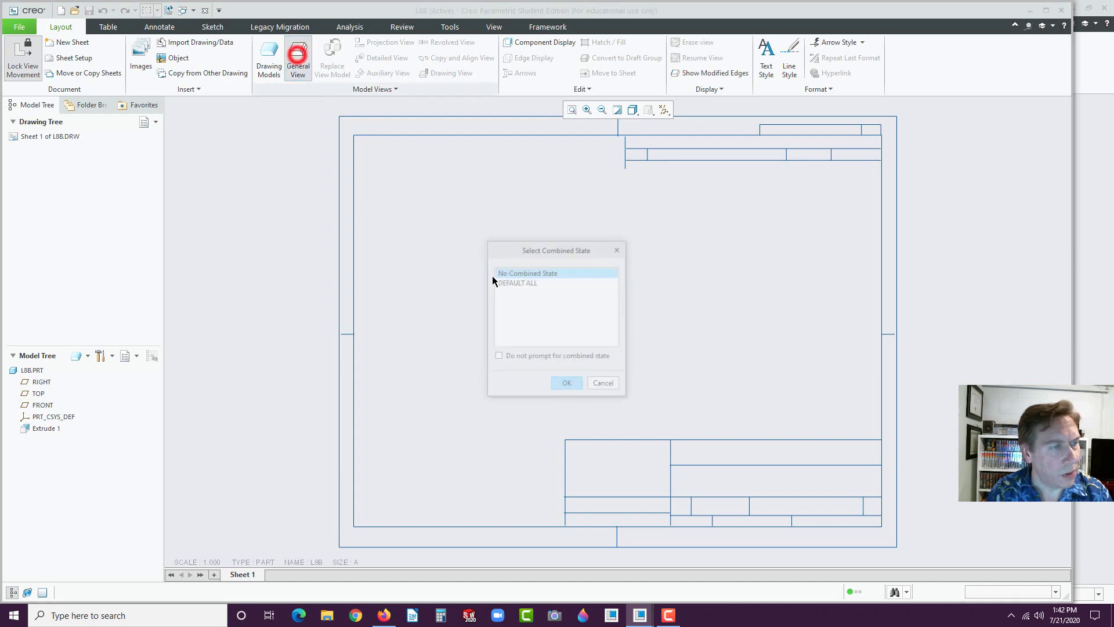
{"action": "left_click", "coordinate": [563, 380]}
{"action": "left_click", "coordinate": [797, 257]}
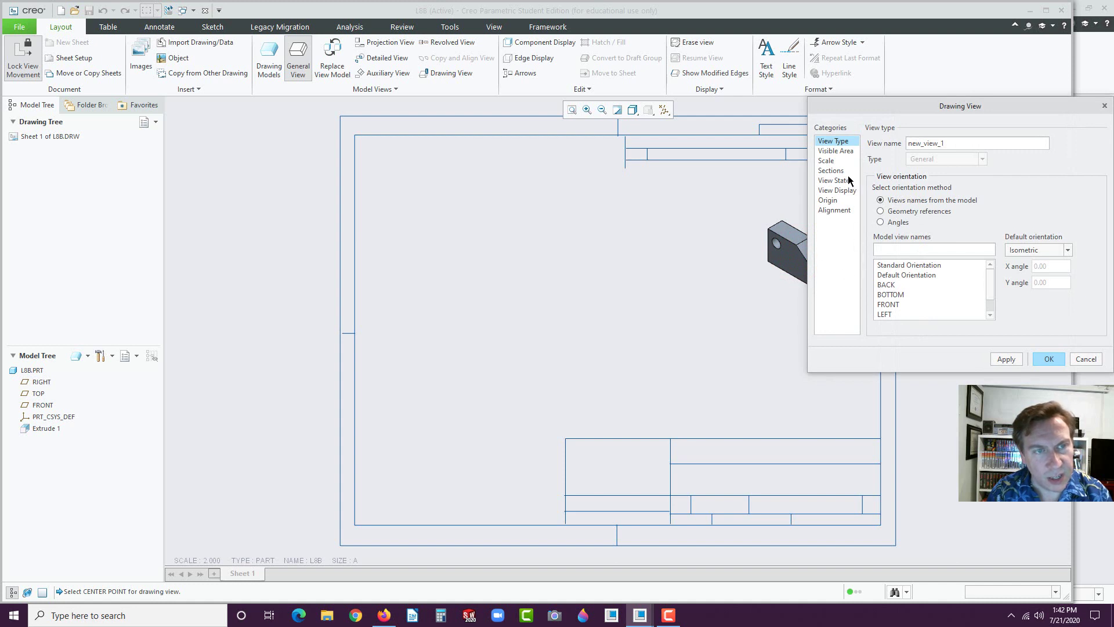
{"action": "left_click", "coordinate": [827, 161]}
{"action": "left_click", "coordinate": [870, 154]}
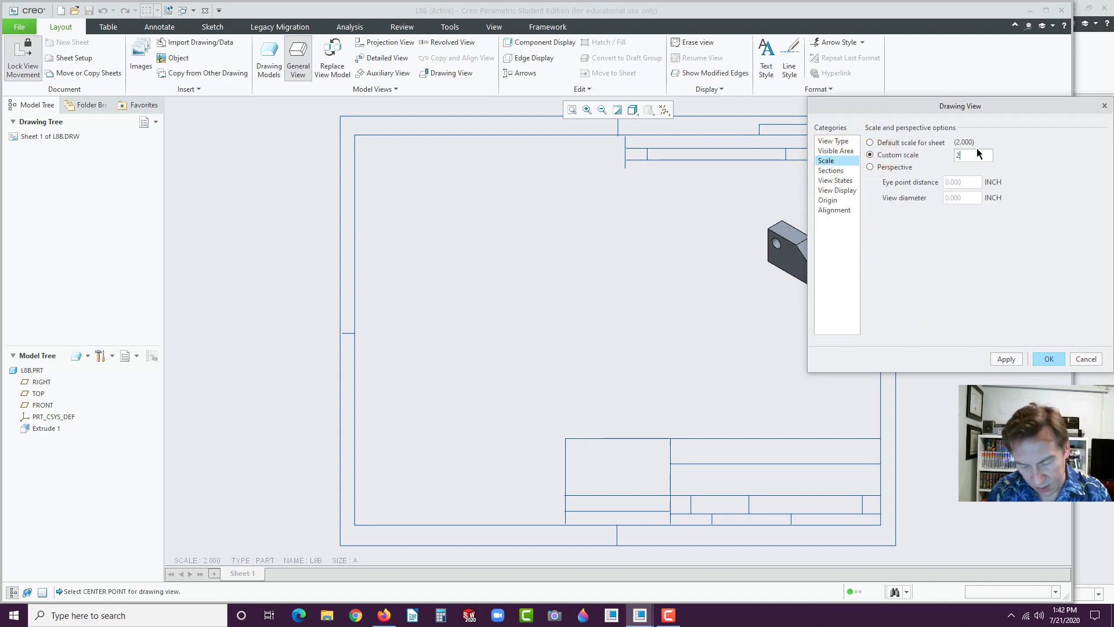
{"action": "type", "text": "2.5"}
{"action": "left_click", "coordinate": [1007, 358]}
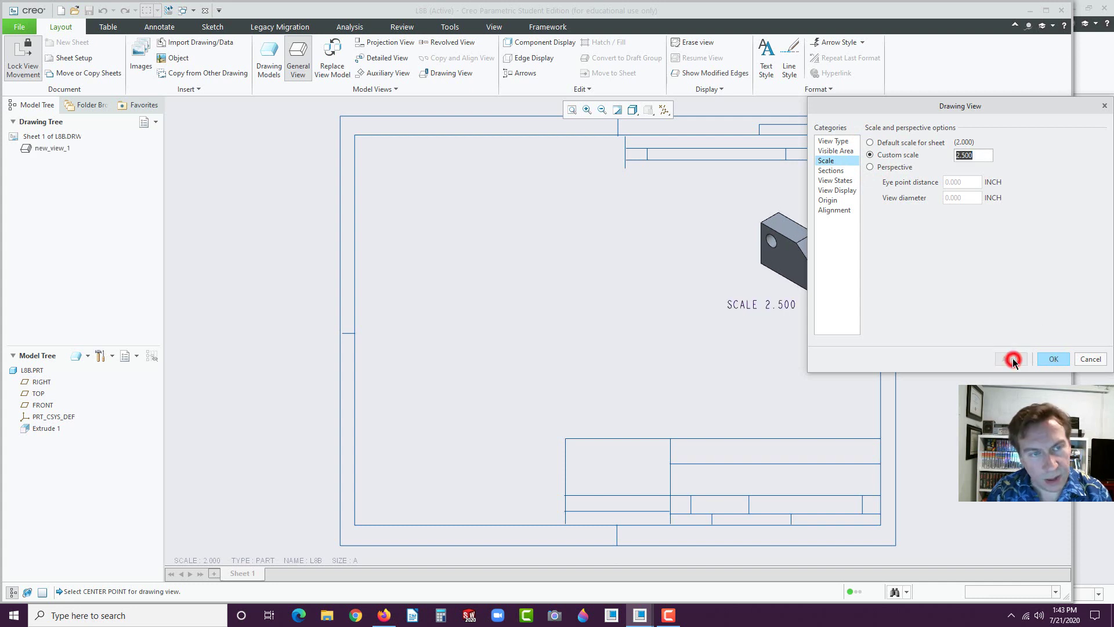
{"action": "left_click", "coordinate": [1053, 359]}
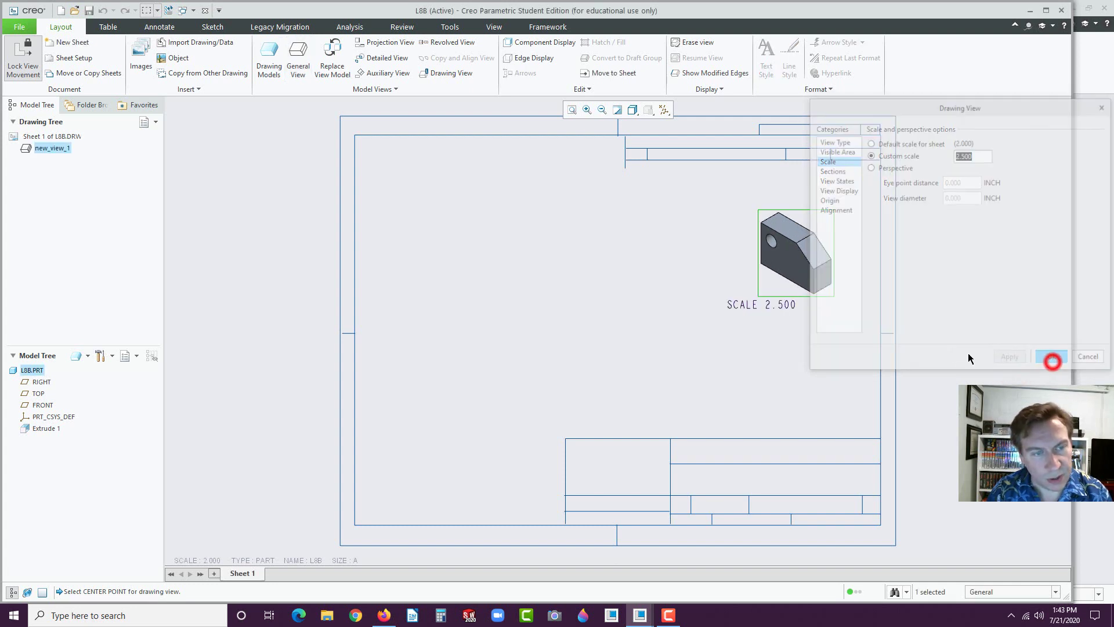
Delete the scale note beneath the isometric view.
{"action": "left_click", "coordinate": [776, 308]}
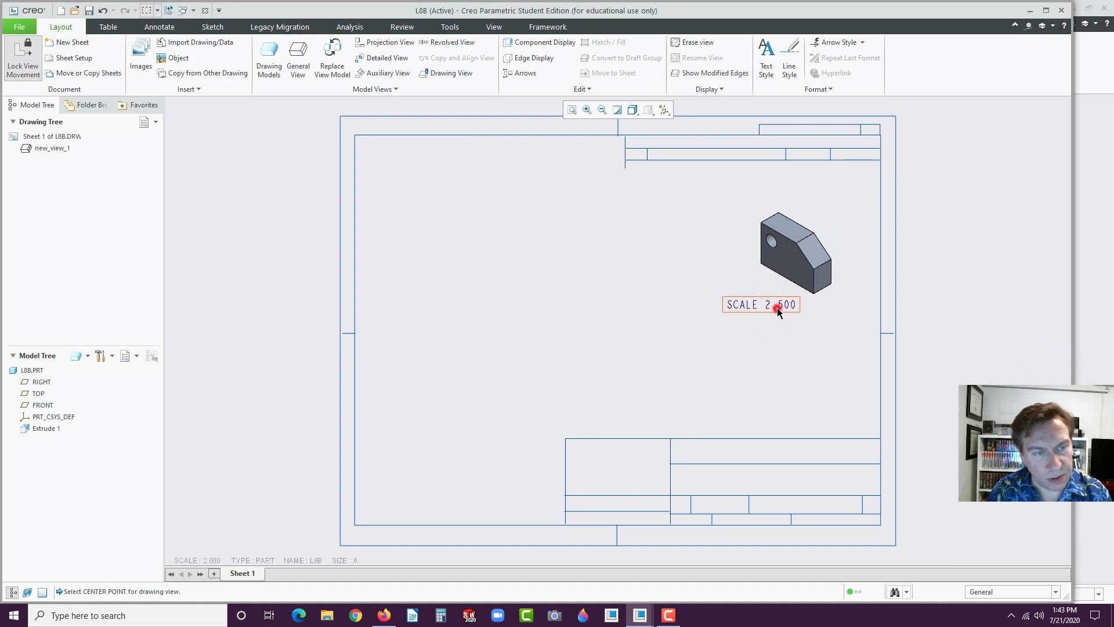
{"action": "left_click", "coordinate": [777, 307]}
{"action": "key", "text": "Delete"}
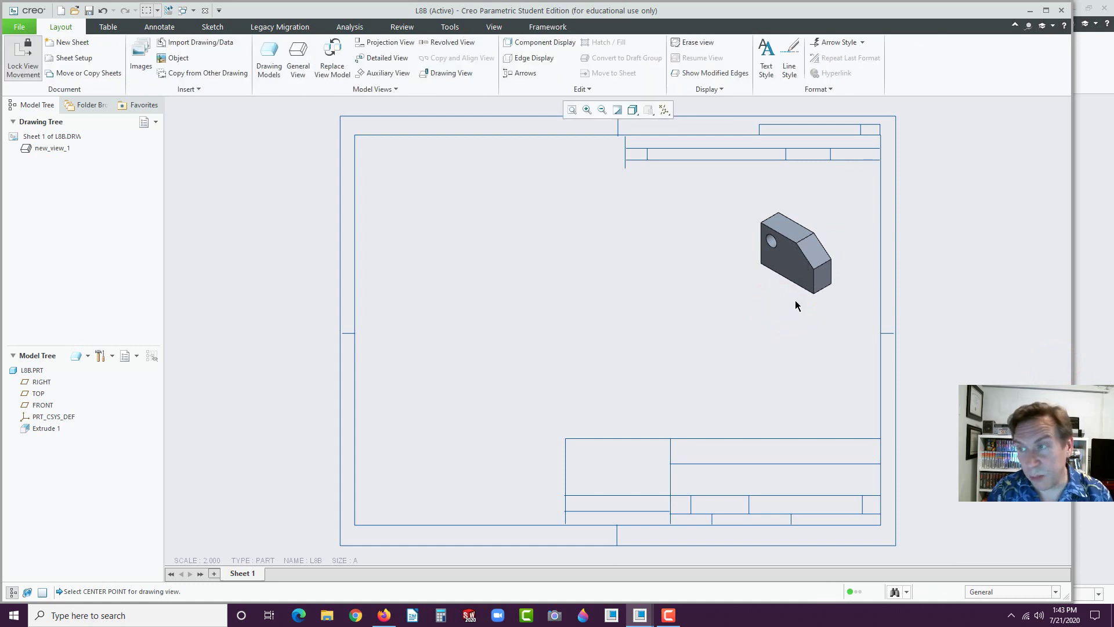
{"action": "left_click", "coordinate": [696, 323]}
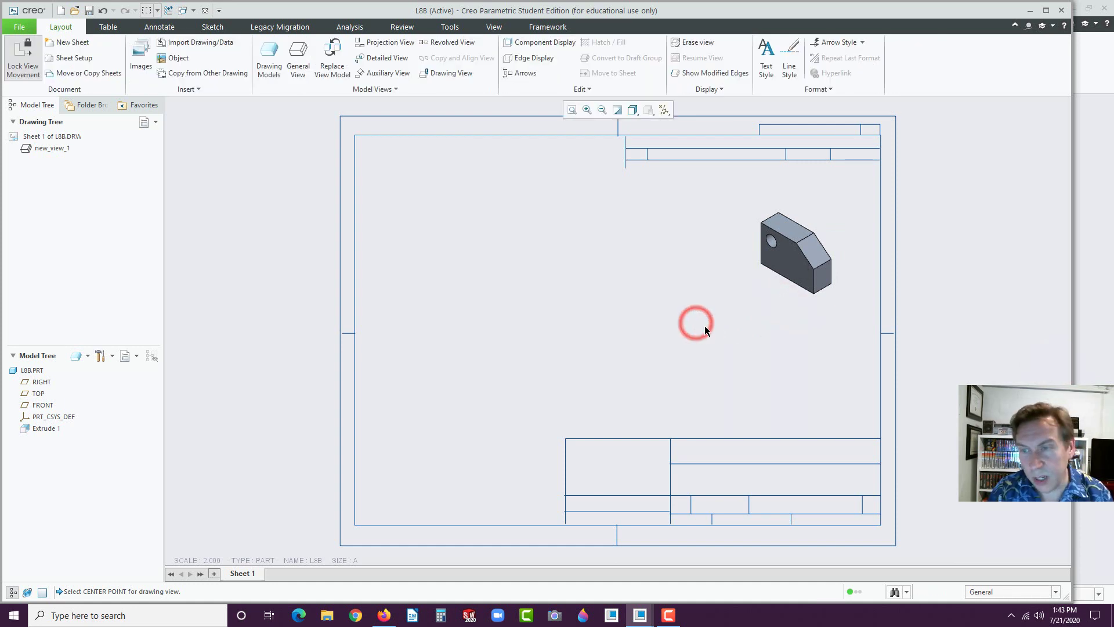
Place a second general view with no combined state in the sheet's left half and orient it to FRONT.
{"action": "left_click", "coordinate": [299, 59]}
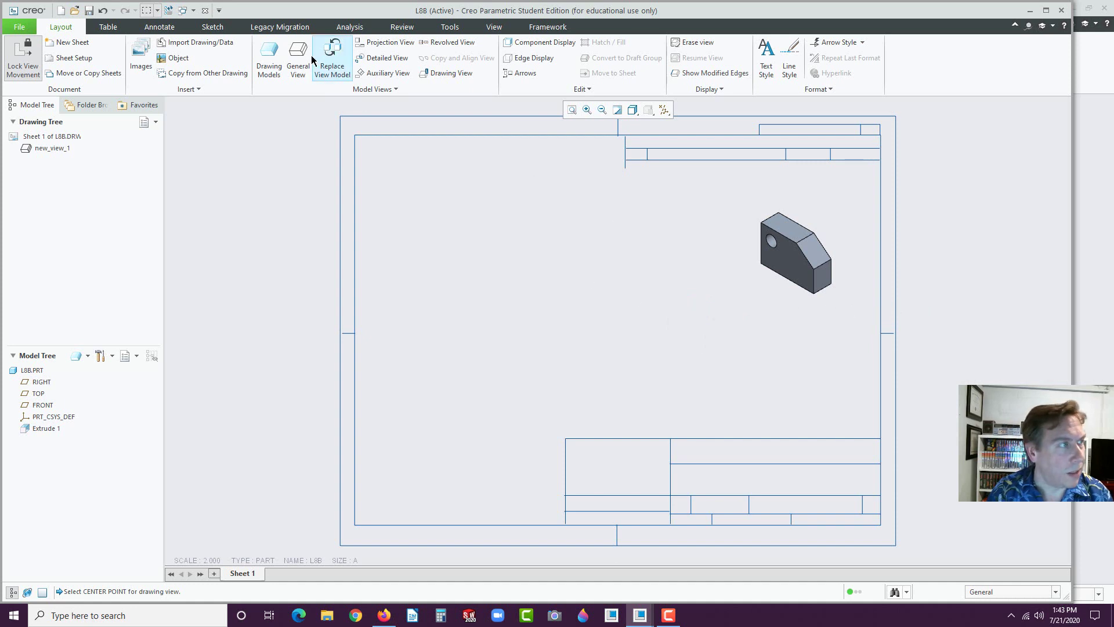
{"action": "left_click", "coordinate": [558, 385]}
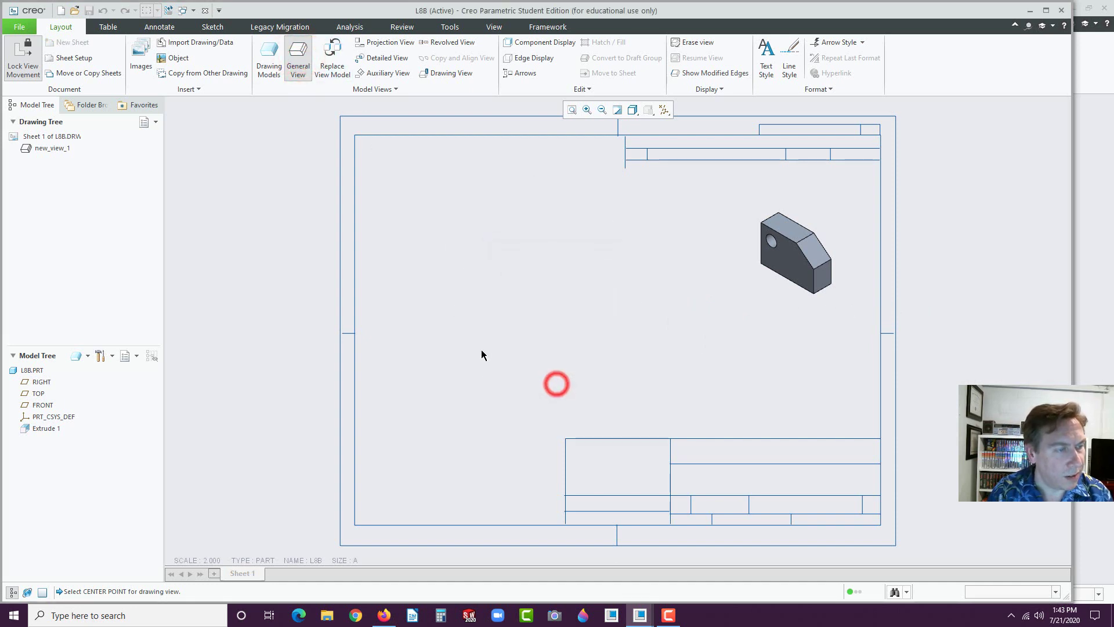
{"action": "left_click", "coordinate": [469, 322]}
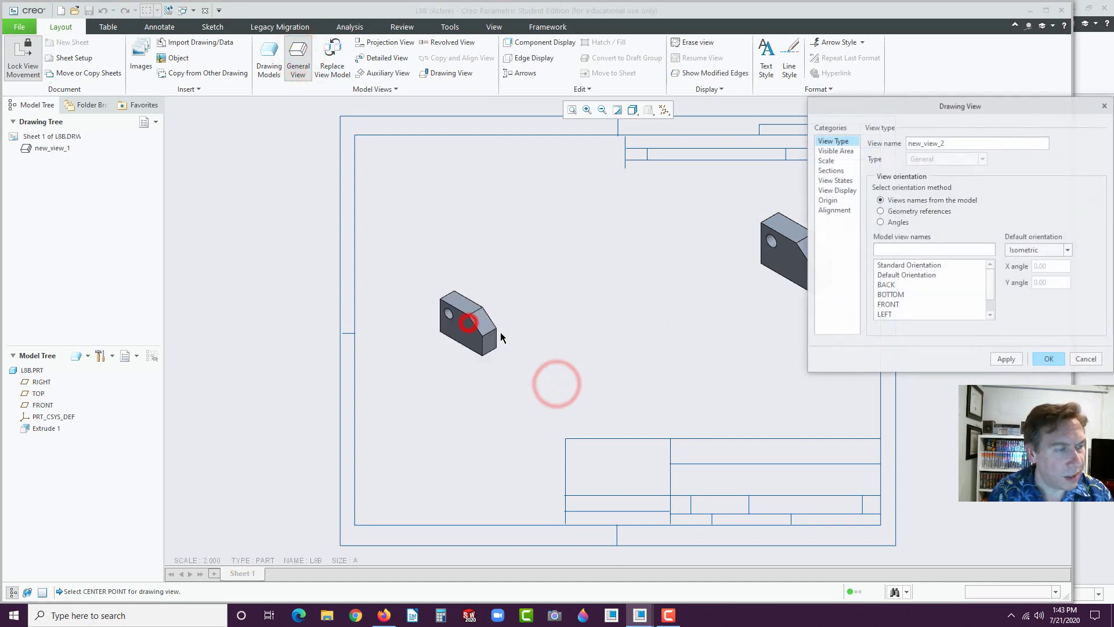
{"action": "left_click", "coordinate": [886, 305]}
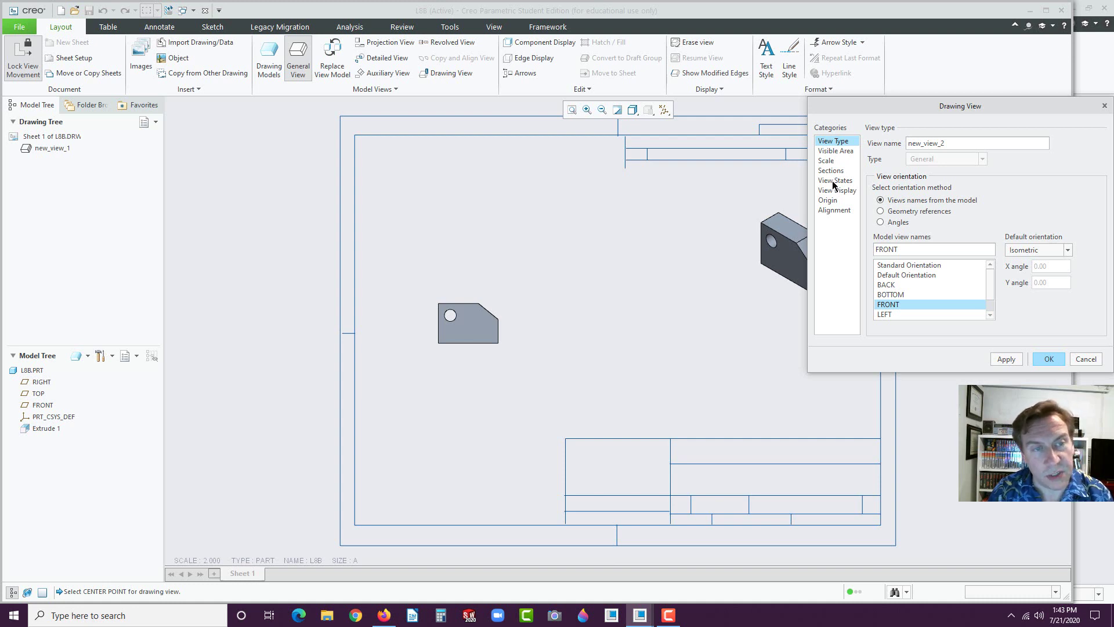
Set the front view's display style to Hidden, keep the default tangent edge style, and finish the view.
{"action": "left_click", "coordinate": [834, 180]}
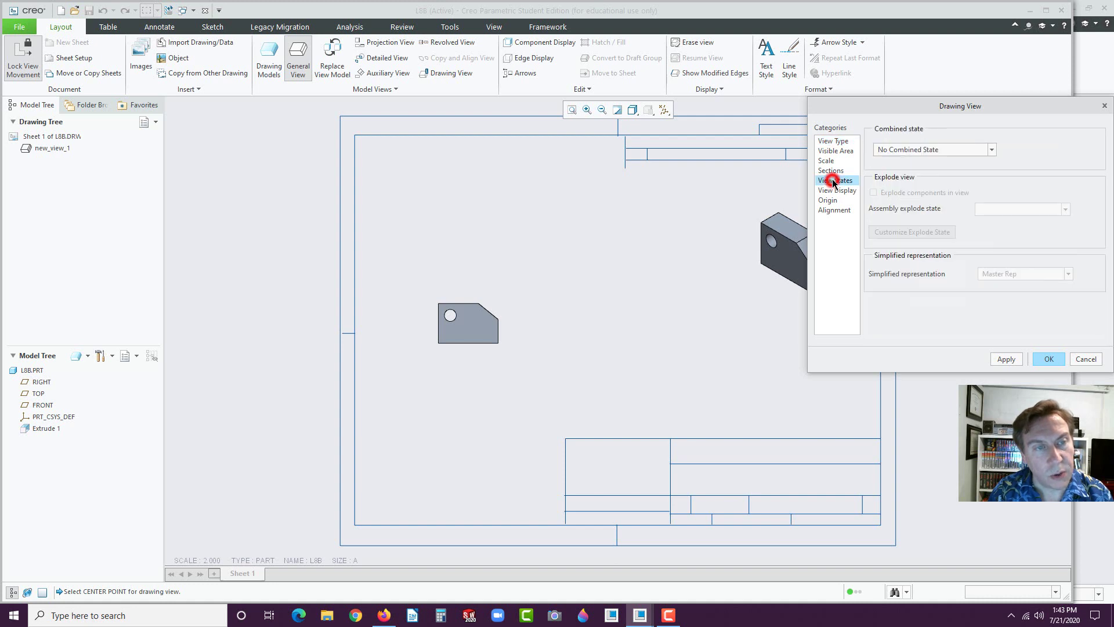
{"action": "left_click", "coordinate": [837, 190]}
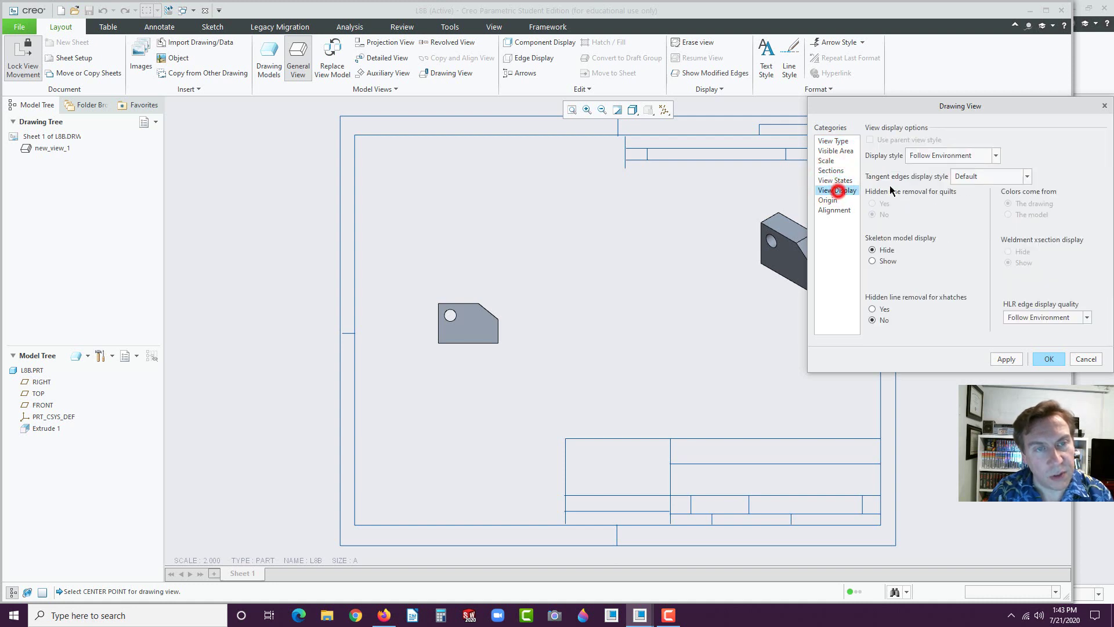
{"action": "left_click", "coordinate": [926, 154]}
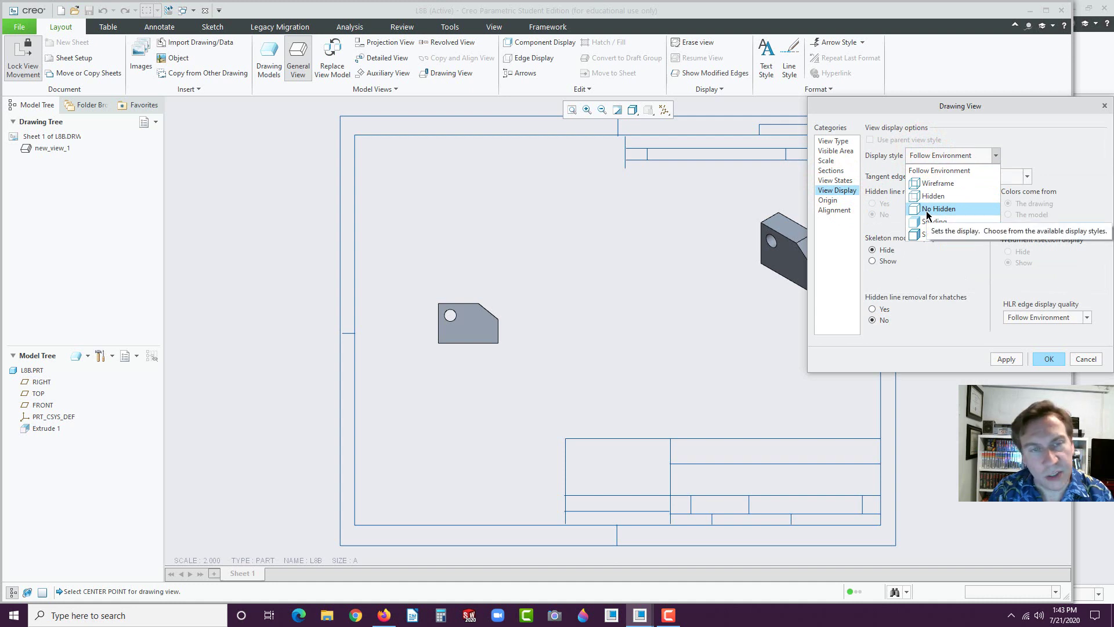
{"action": "left_click", "coordinate": [933, 195]}
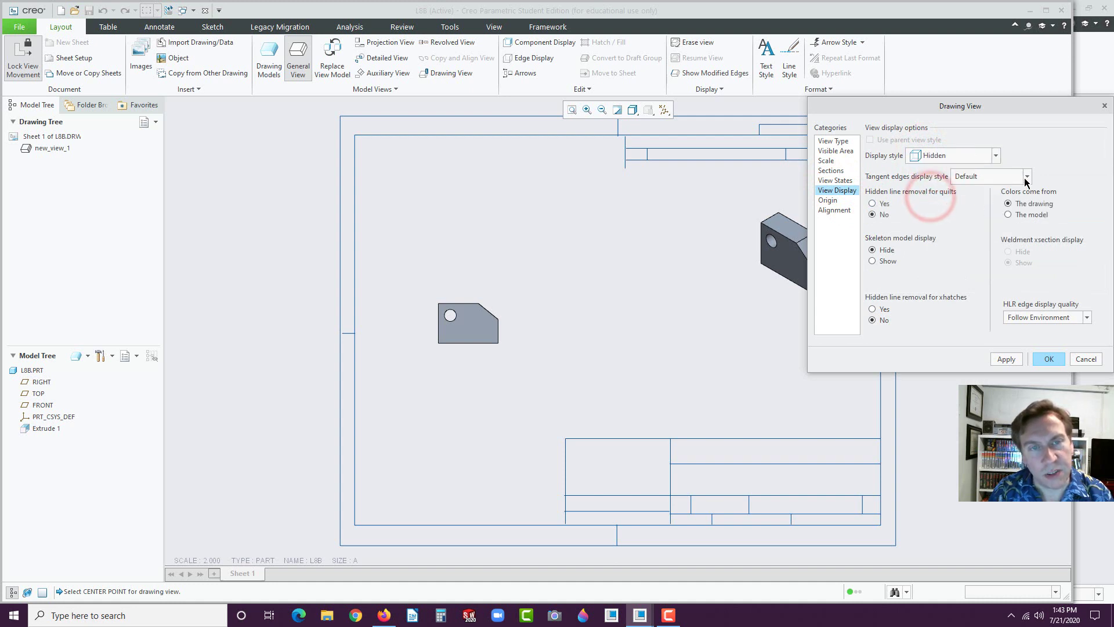
{"action": "left_click", "coordinate": [1025, 178]}
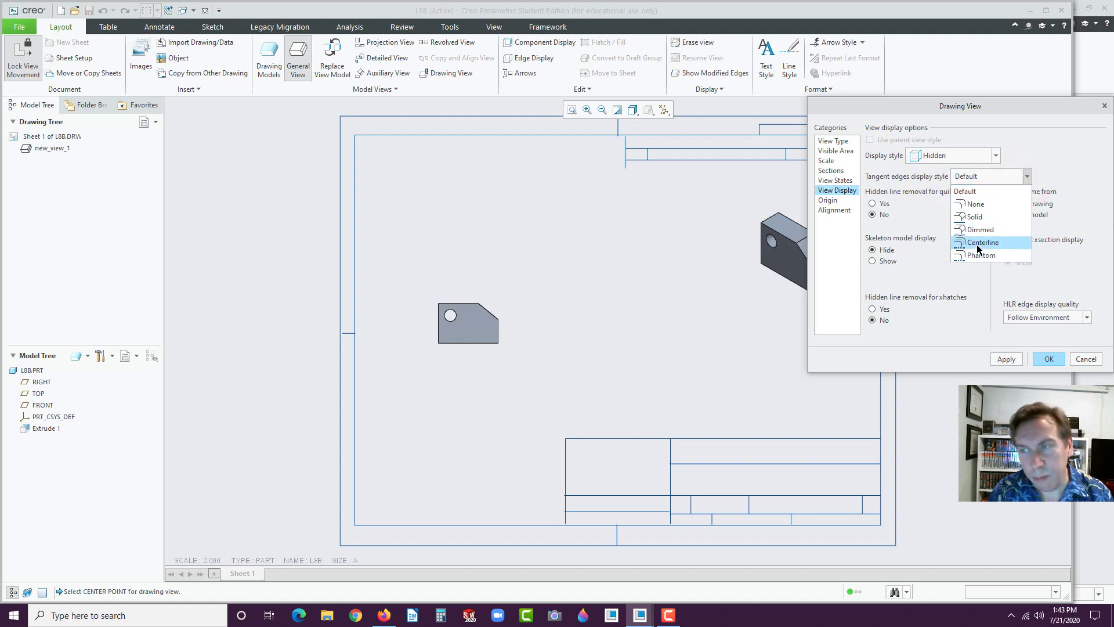
{"action": "left_click", "coordinate": [1004, 191]}
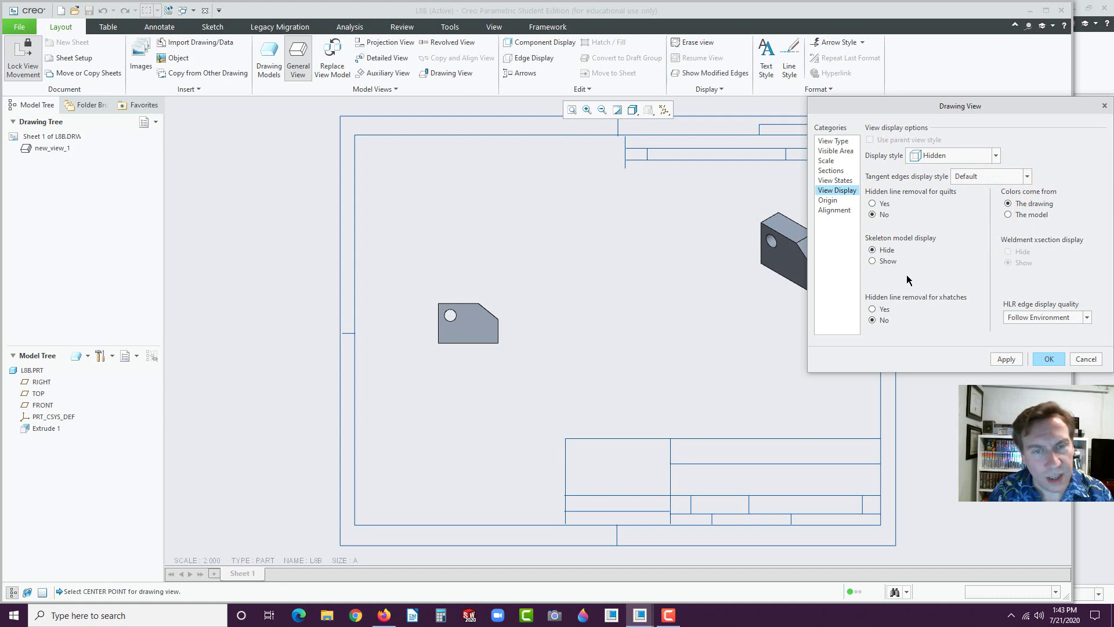
{"action": "left_click", "coordinate": [1000, 357]}
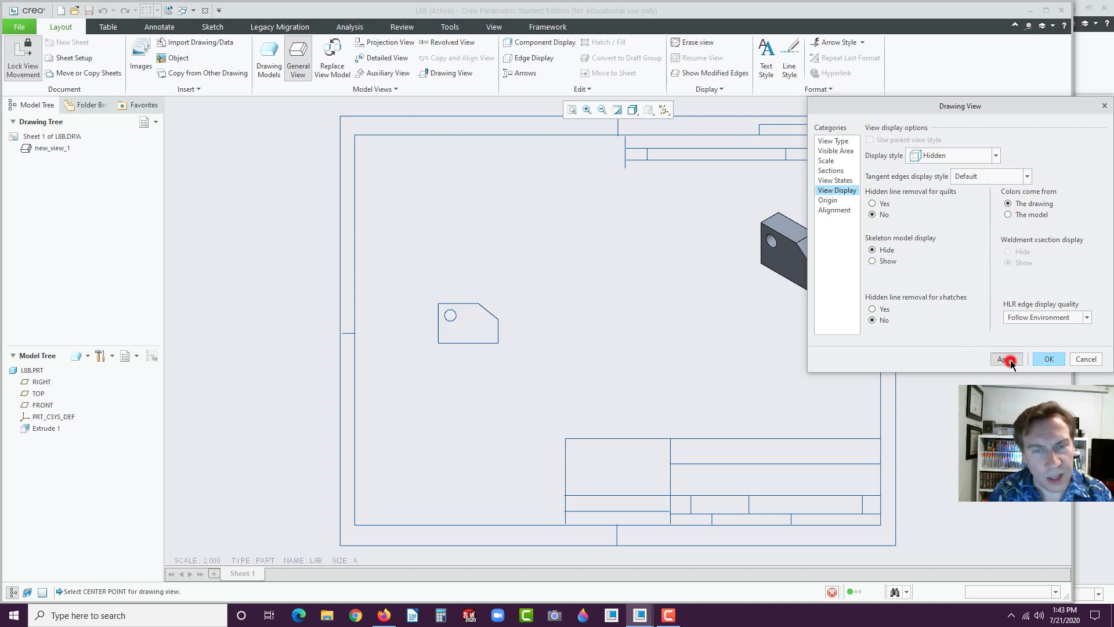
{"action": "left_click", "coordinate": [1049, 359]}
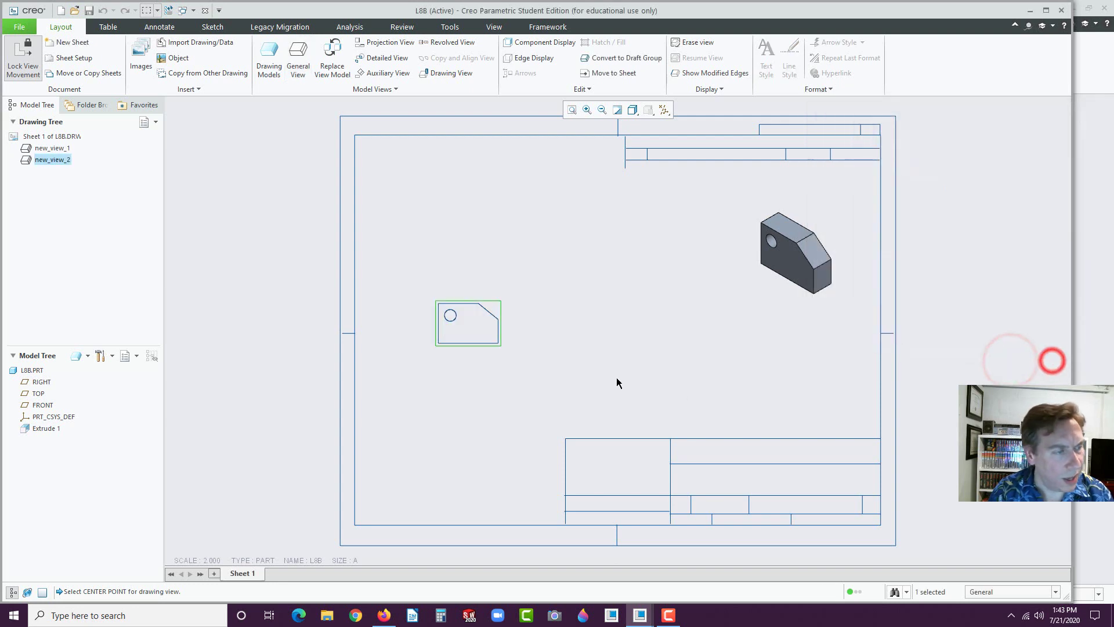
Set the drawing sheet's scale to 4.
{"action": "left_click", "coordinate": [211, 561]}
{"action": "double_click", "coordinate": [211, 562]}
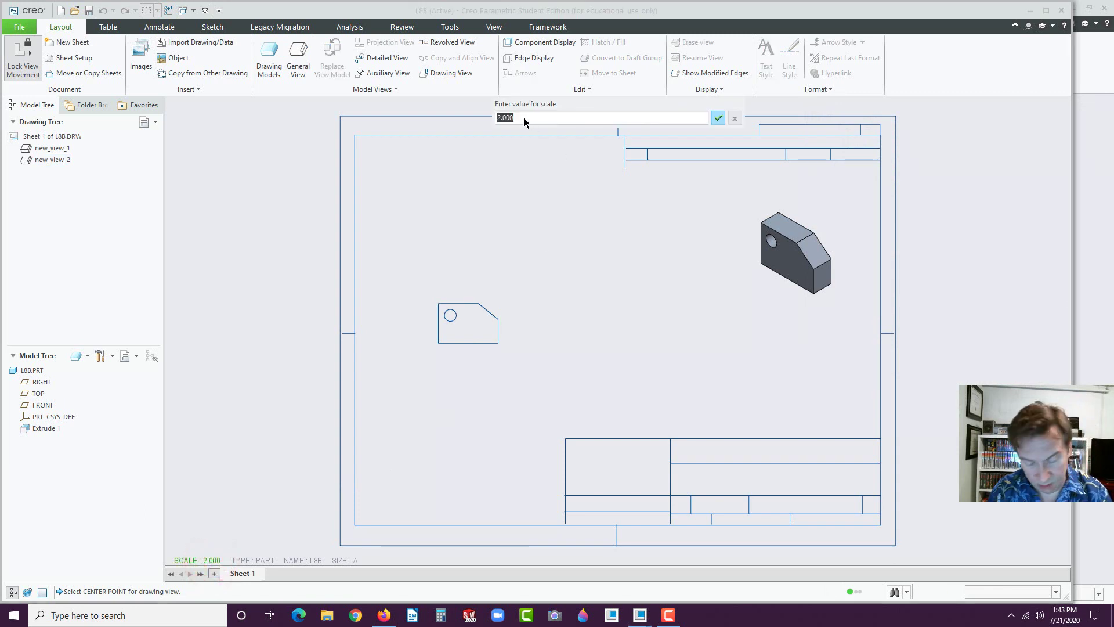
{"action": "type", "text": "4"}
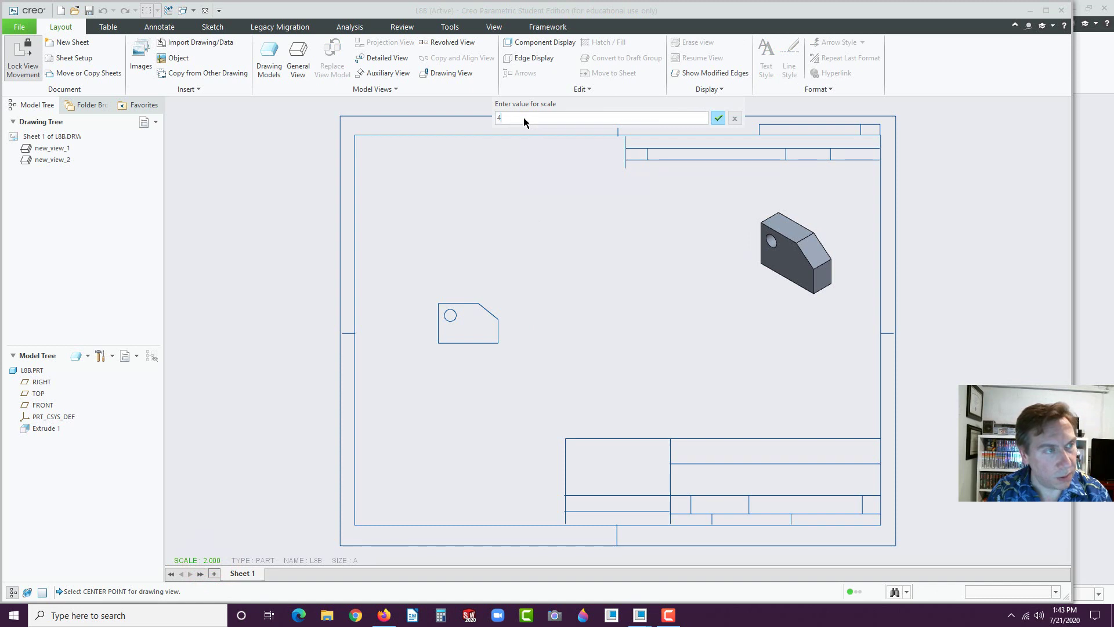
{"action": "left_click", "coordinate": [718, 118]}
{"action": "left_click", "coordinate": [611, 291]}
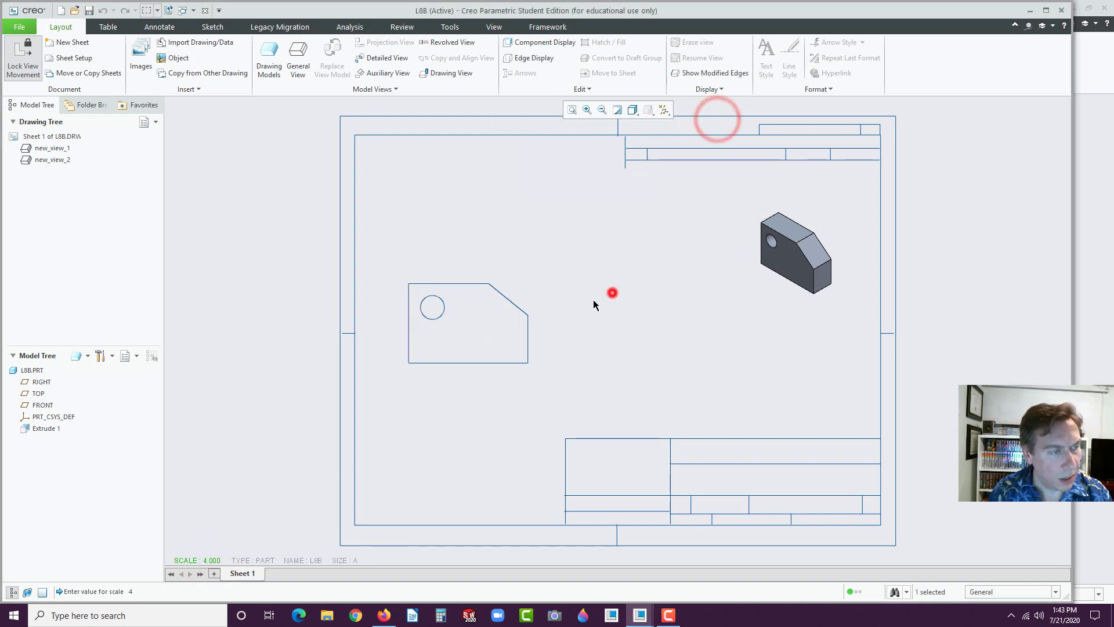
Project a top view above the front view and a right-side view beside it.
{"action": "left_click", "coordinate": [477, 332]}
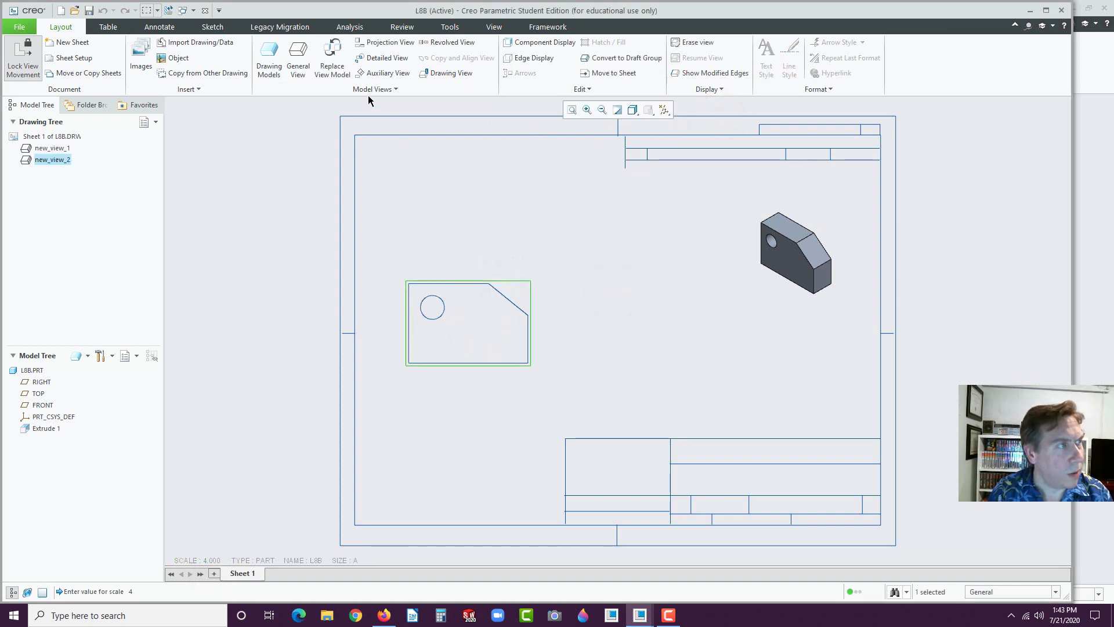
{"action": "left_click", "coordinate": [385, 43]}
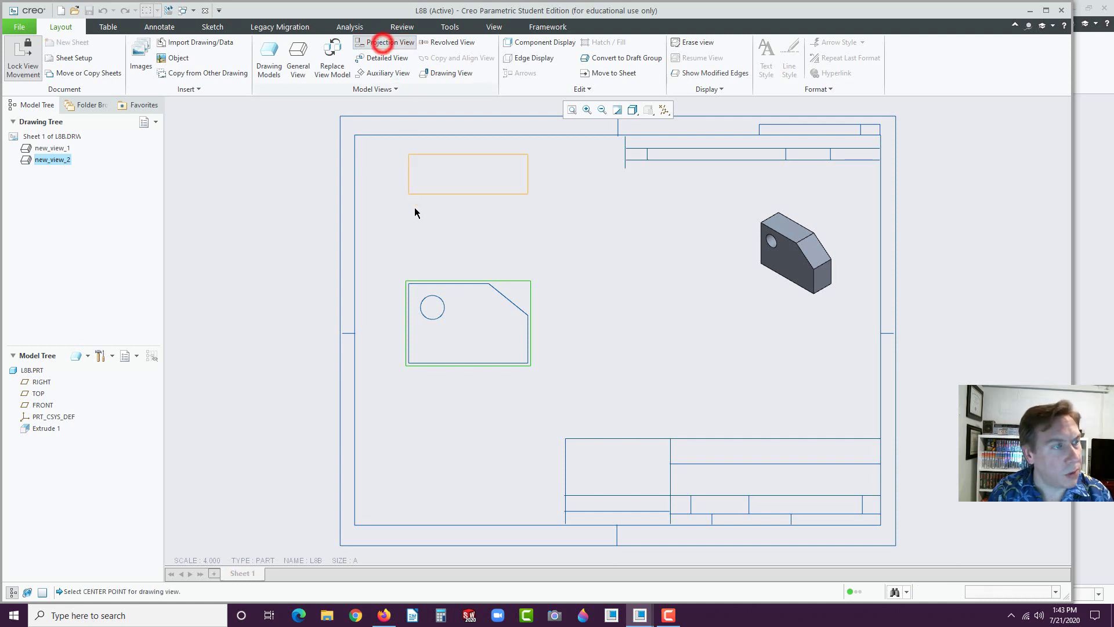
{"action": "left_click", "coordinate": [474, 222]}
{"action": "left_click", "coordinate": [468, 334]}
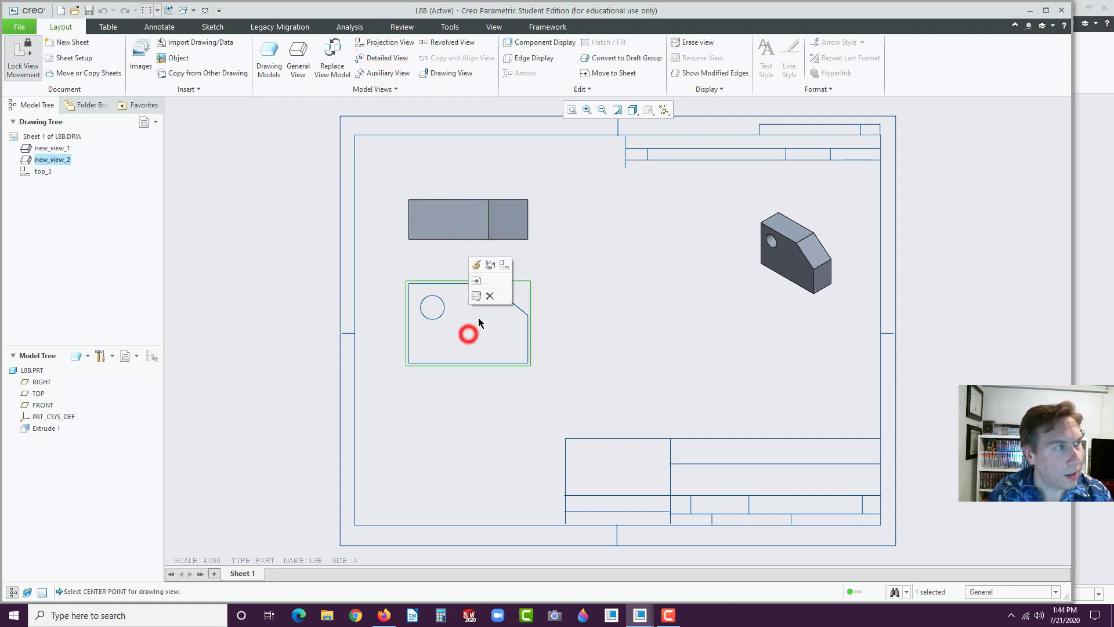
{"action": "left_click", "coordinate": [389, 42]}
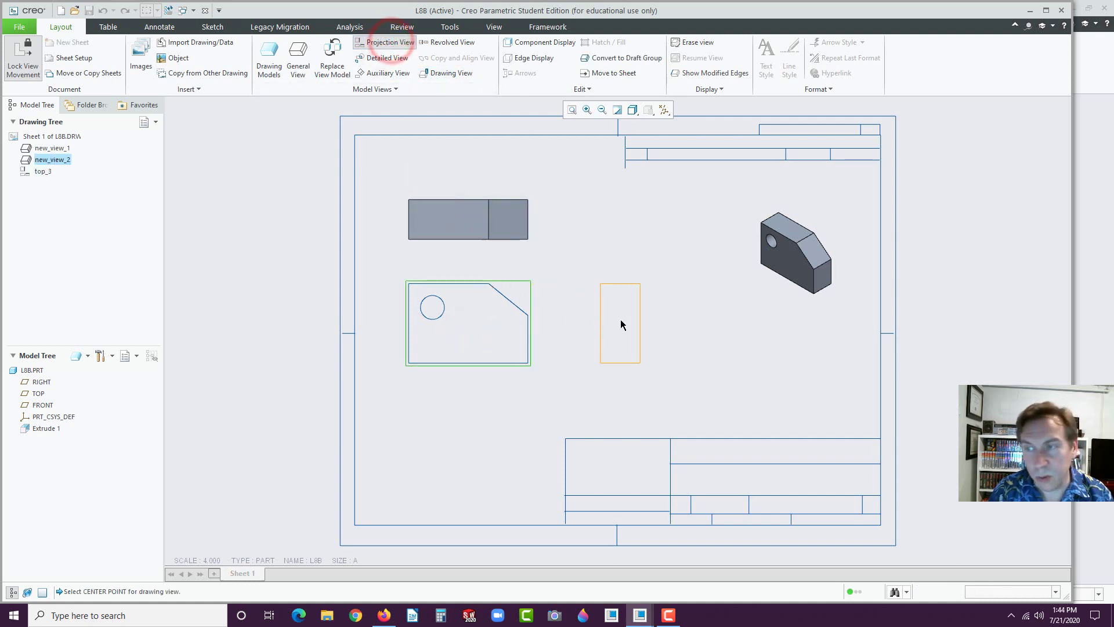
{"action": "left_click", "coordinate": [631, 319]}
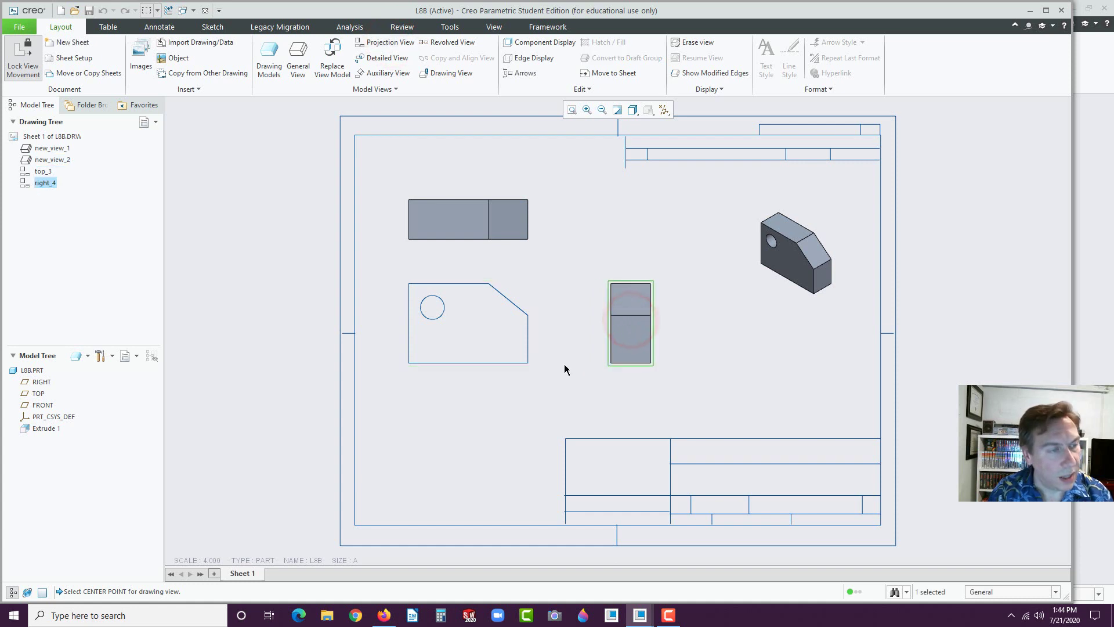
Set the display style of both the top and right-side projected views to Hidden.
{"action": "left_click", "coordinate": [517, 241], "text": "ctrl"}
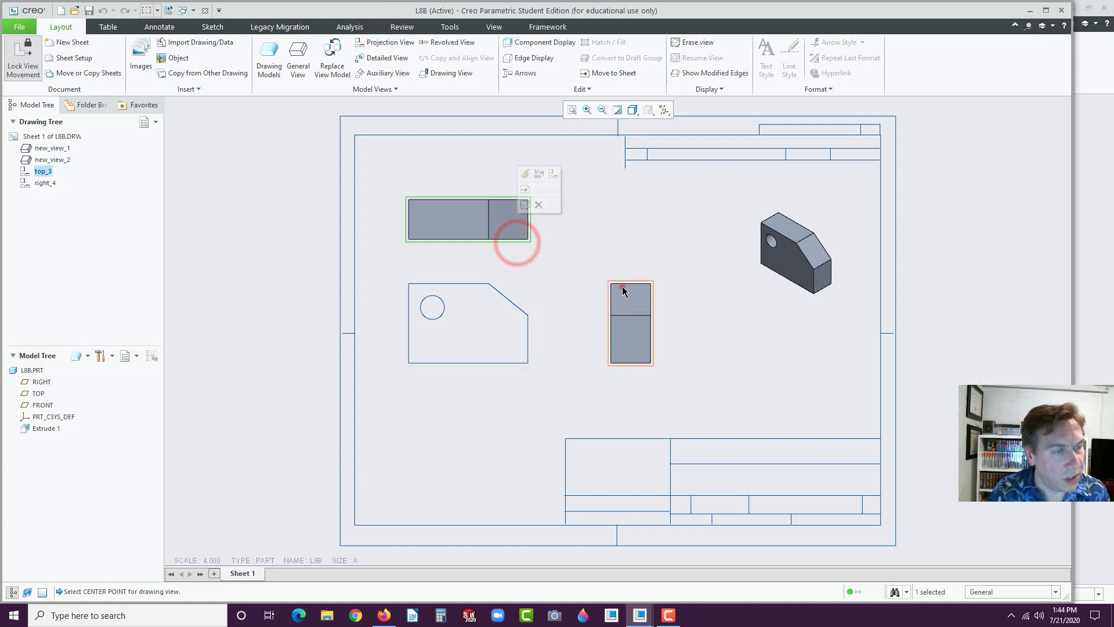
{"action": "left_click", "coordinate": [622, 288]}
{"action": "left_click", "coordinate": [630, 217]}
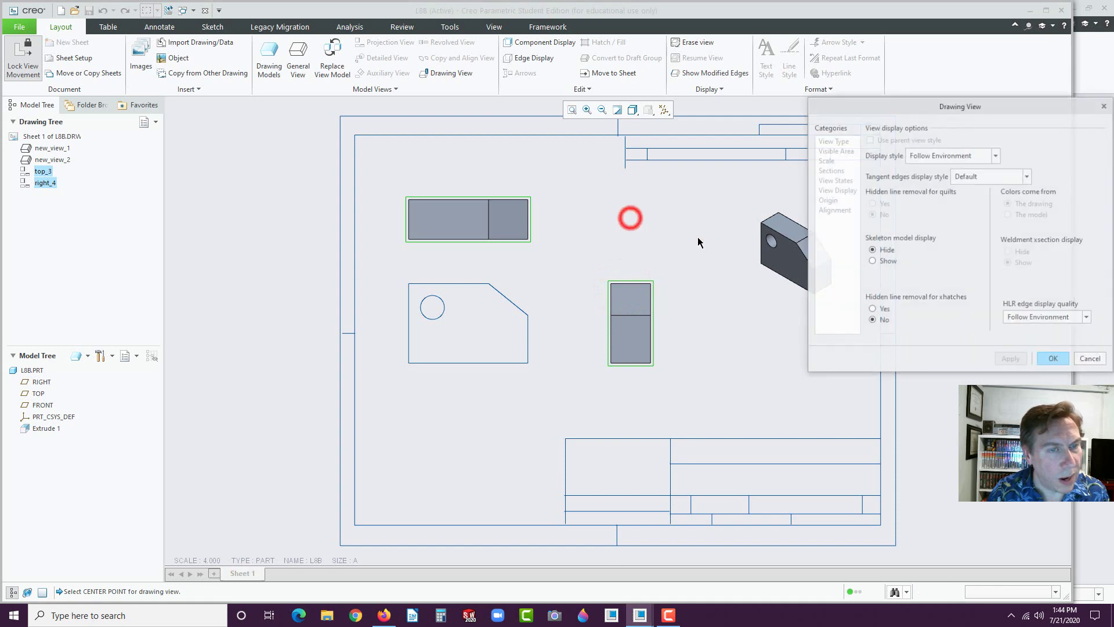
{"action": "left_click", "coordinate": [961, 155]}
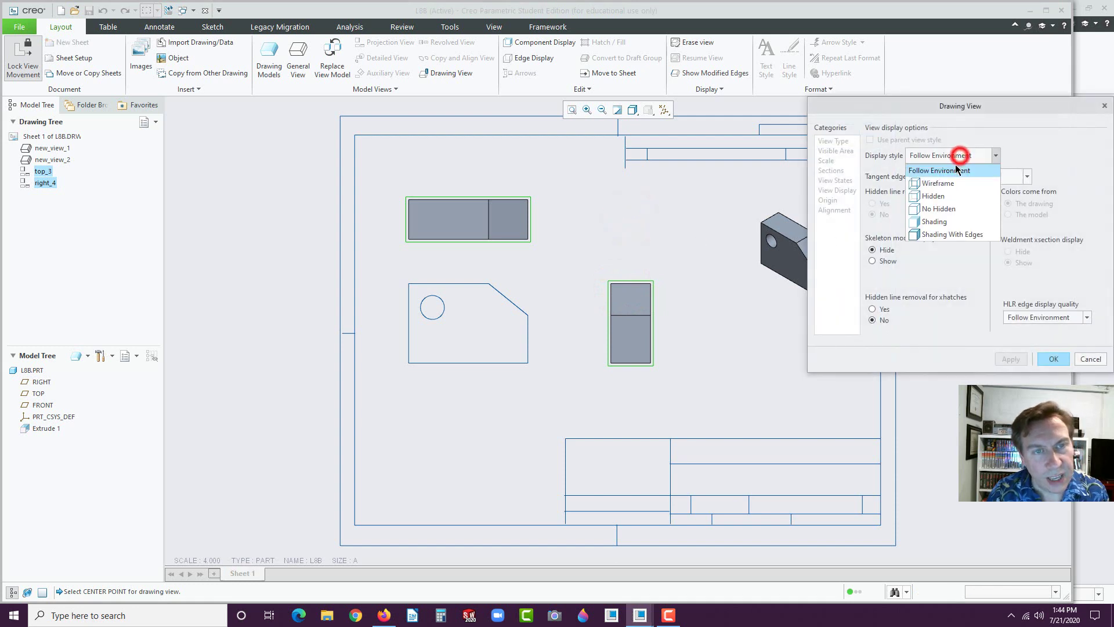
{"action": "left_click", "coordinate": [931, 205]}
{"action": "left_click", "coordinate": [927, 155]}
{"action": "left_click", "coordinate": [917, 194]}
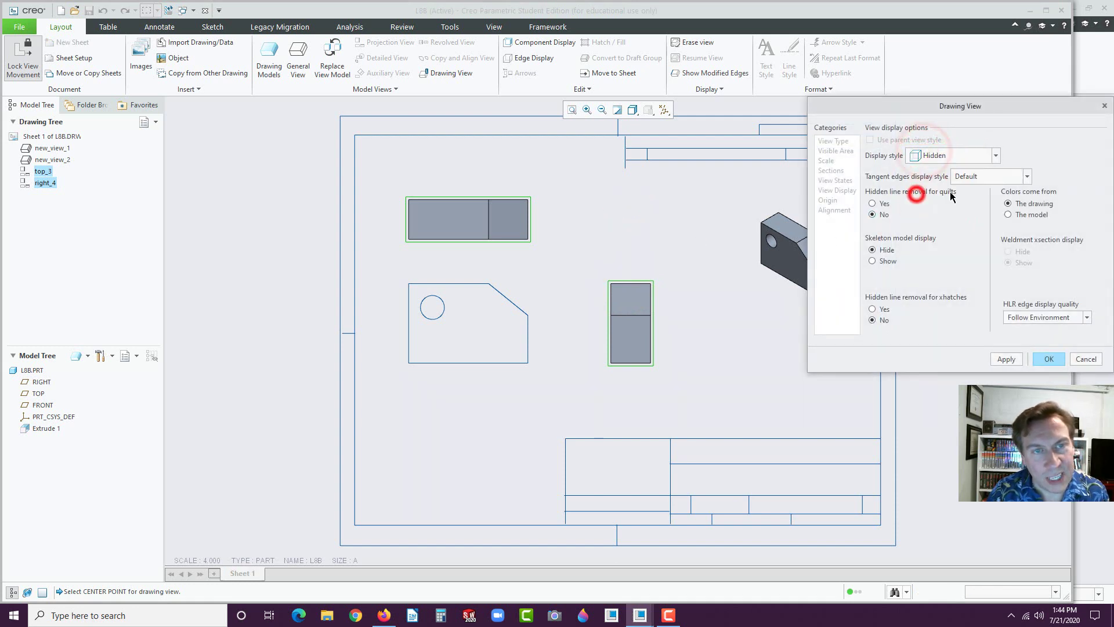
{"action": "left_click", "coordinate": [1048, 359]}
{"action": "left_click", "coordinate": [757, 349]}
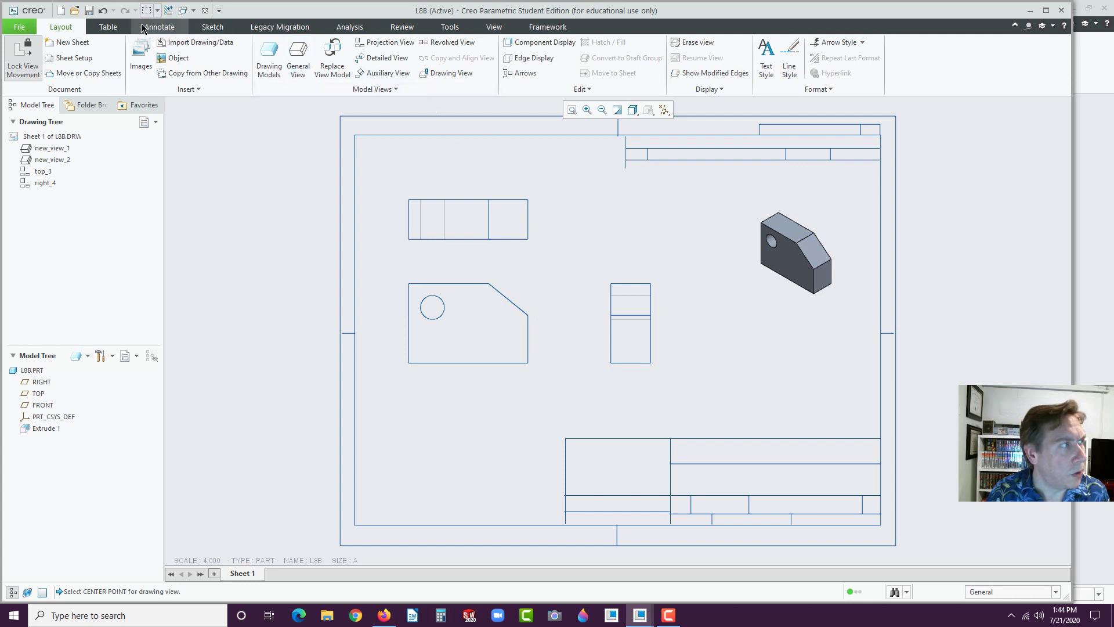
Show all the model dimensions on the front view and the thickness dimension on the top view.
{"action": "left_click", "coordinate": [159, 27]}
{"action": "left_click", "coordinate": [220, 58]}
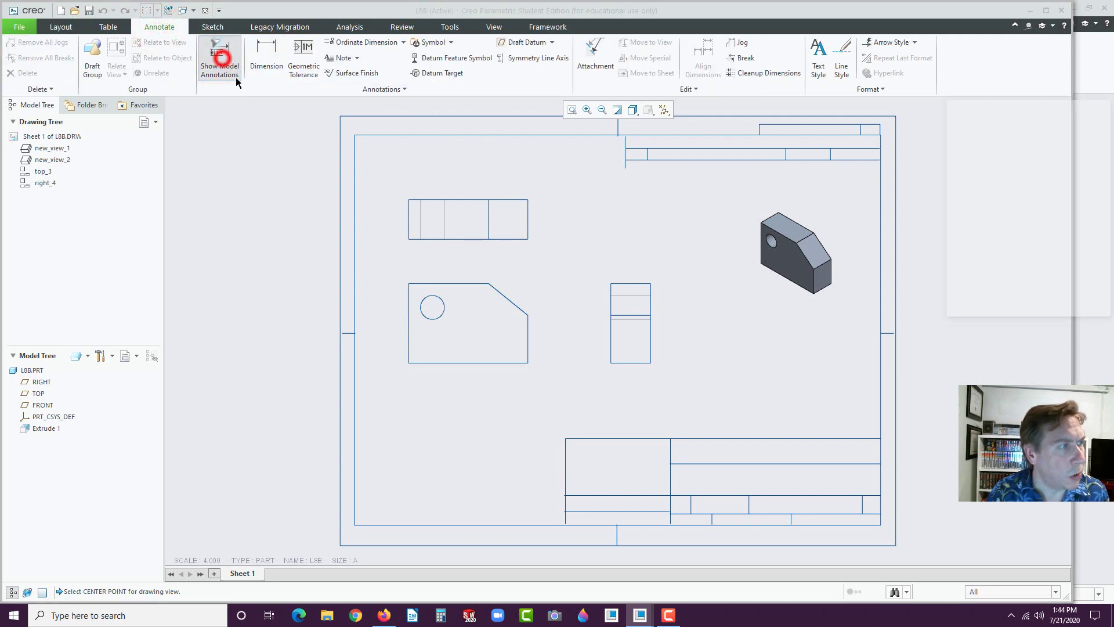
{"action": "left_click", "coordinate": [485, 330]}
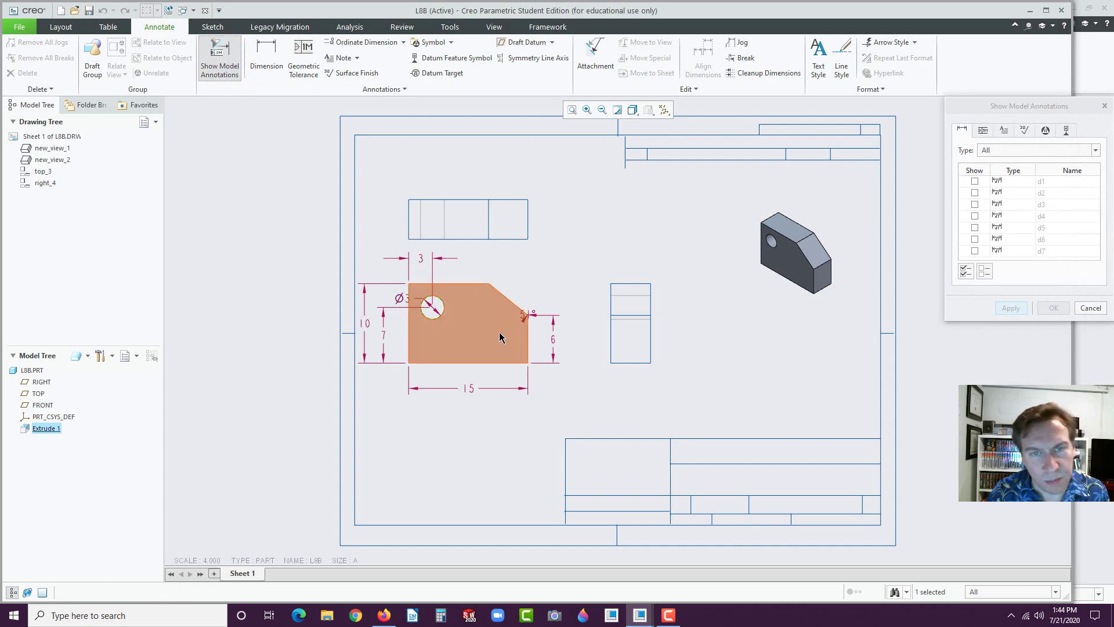
{"action": "left_click", "coordinate": [966, 273]}
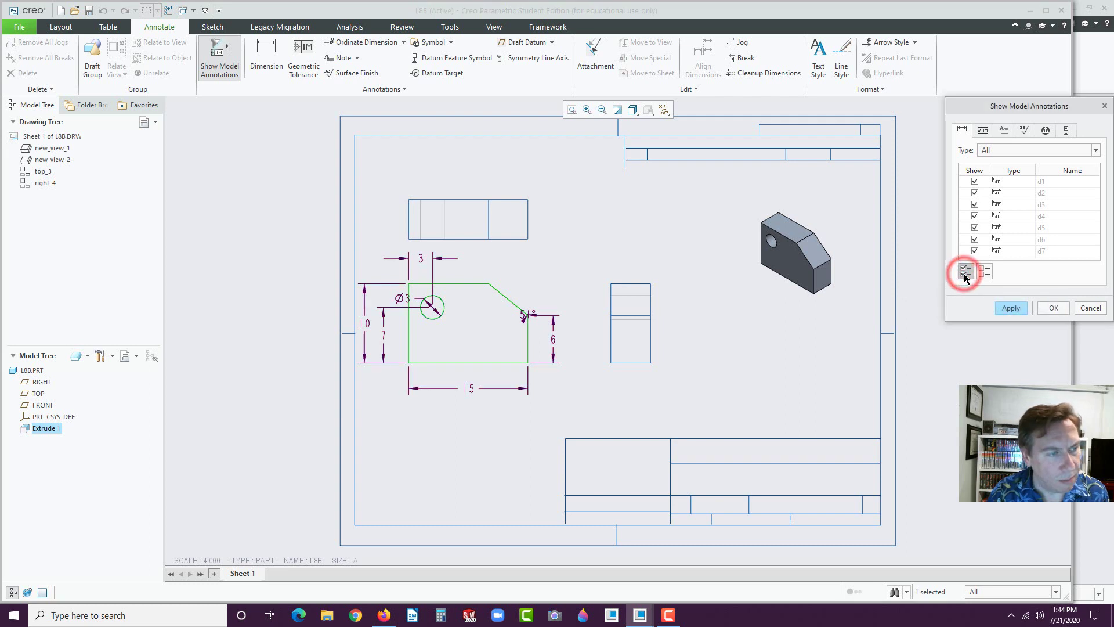
{"action": "left_click", "coordinate": [500, 219]}
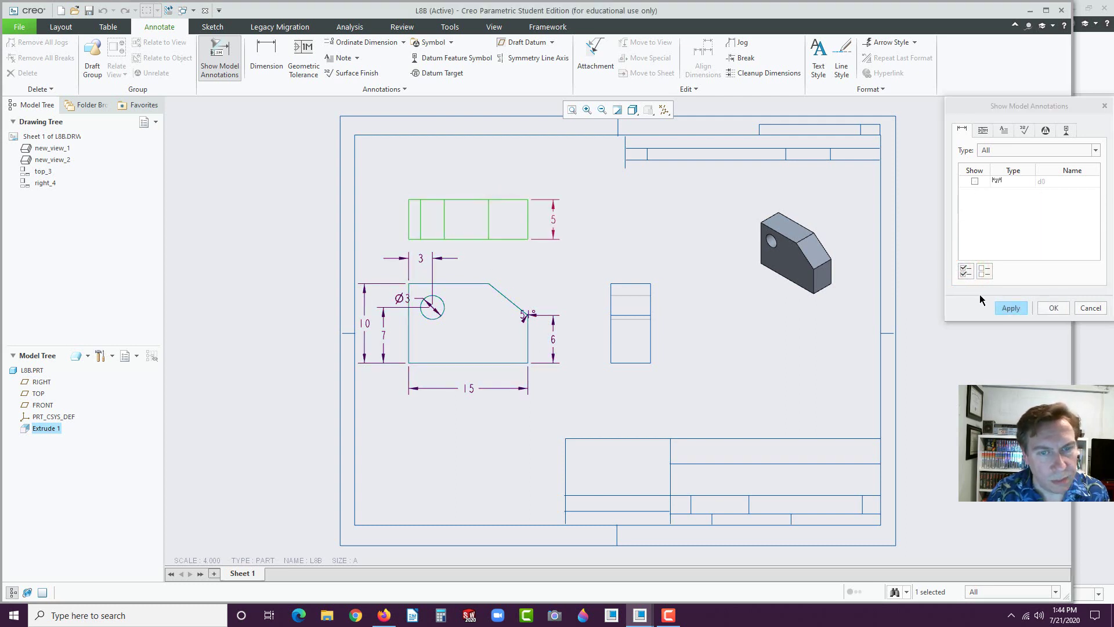
{"action": "left_click", "coordinate": [970, 273]}
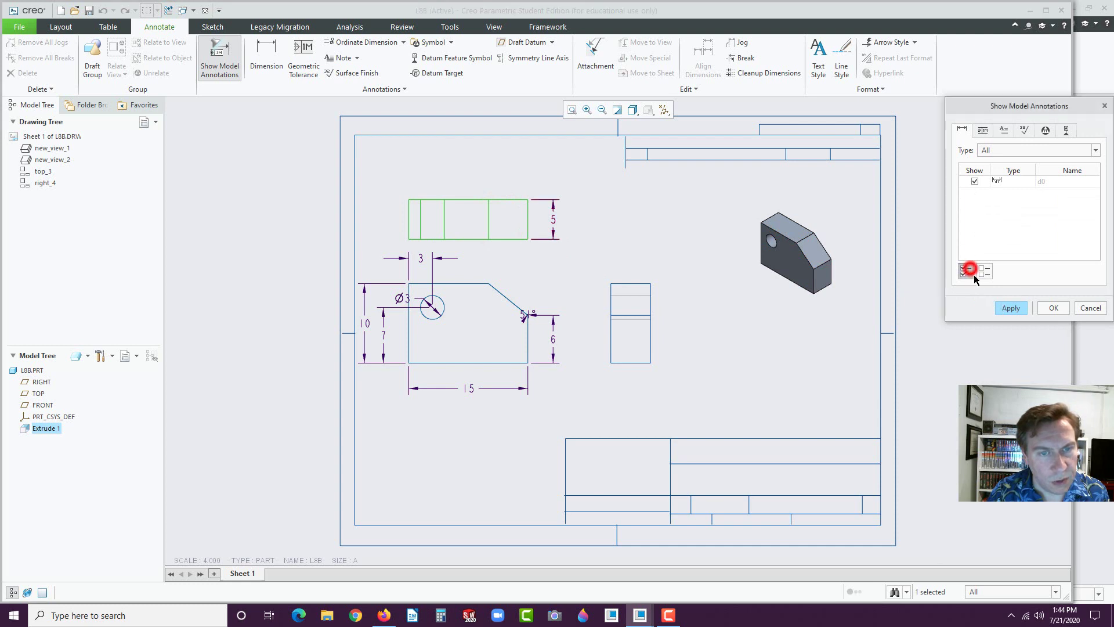
{"action": "left_click", "coordinate": [1003, 308]}
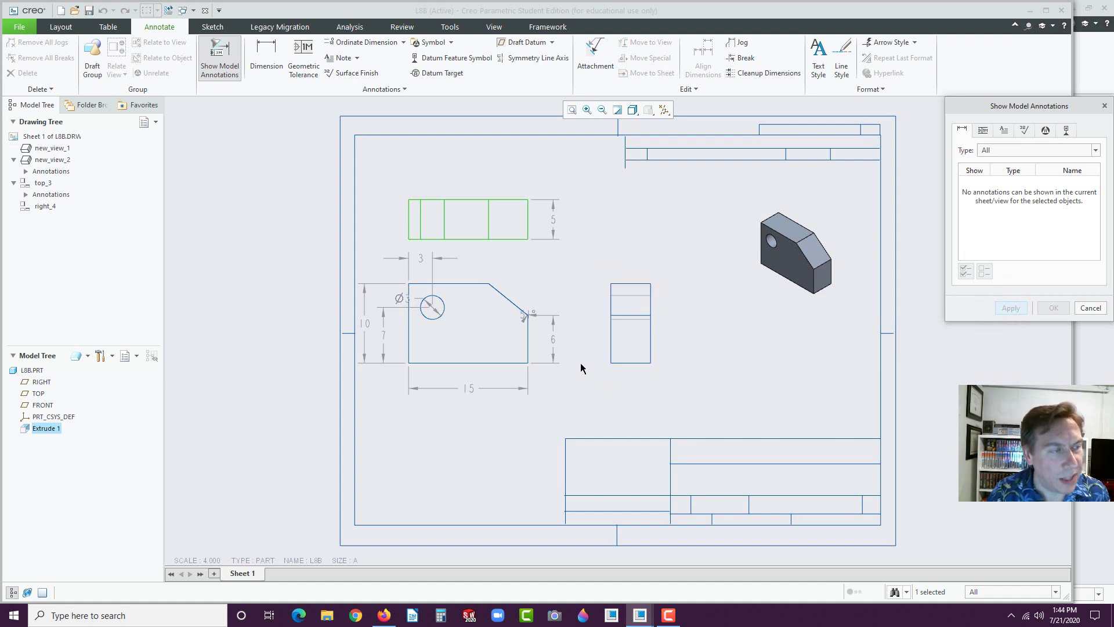
Show the hole's axis A_1 in the front, right-side and top views, and finish showing annotations.
{"action": "left_click", "coordinate": [514, 286]}
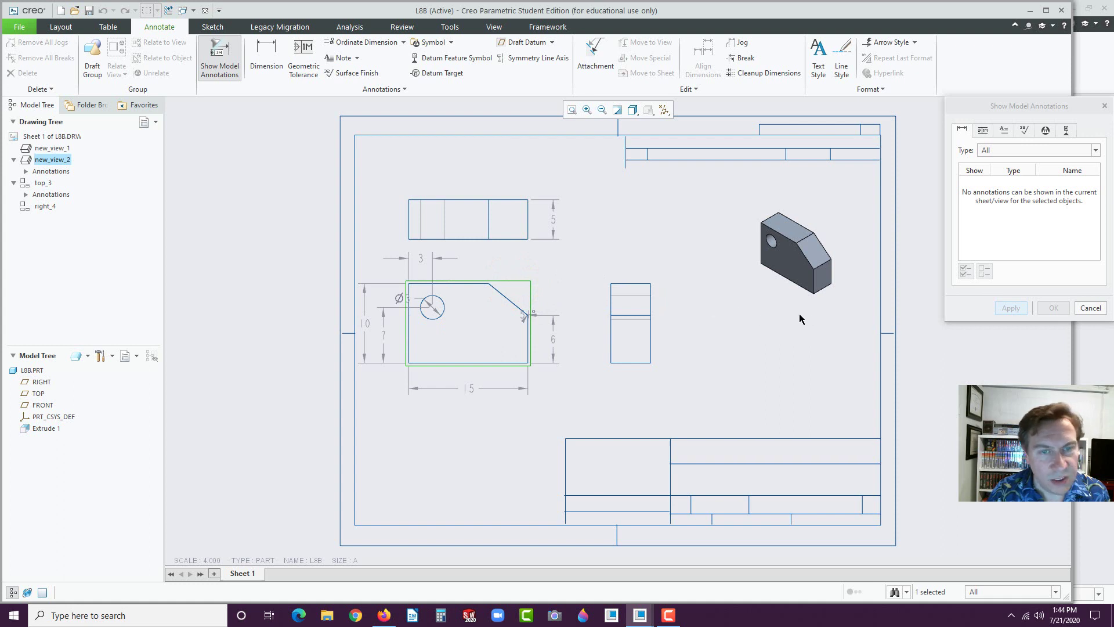
{"action": "left_click", "coordinate": [1067, 131]}
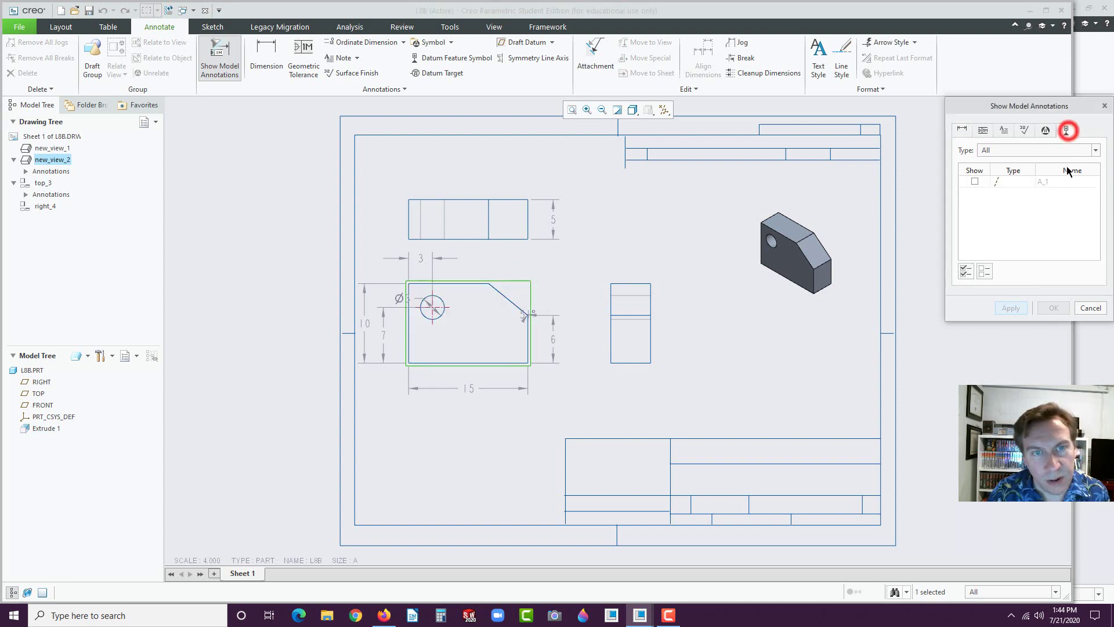
{"action": "left_click", "coordinate": [975, 182]}
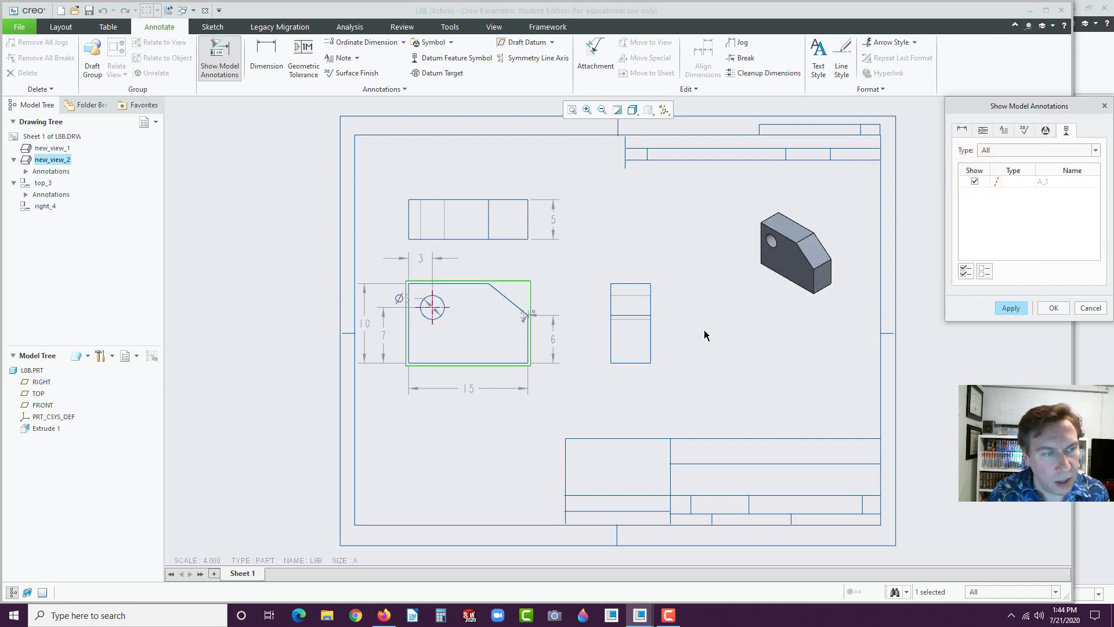
{"action": "left_click", "coordinate": [630, 282]}
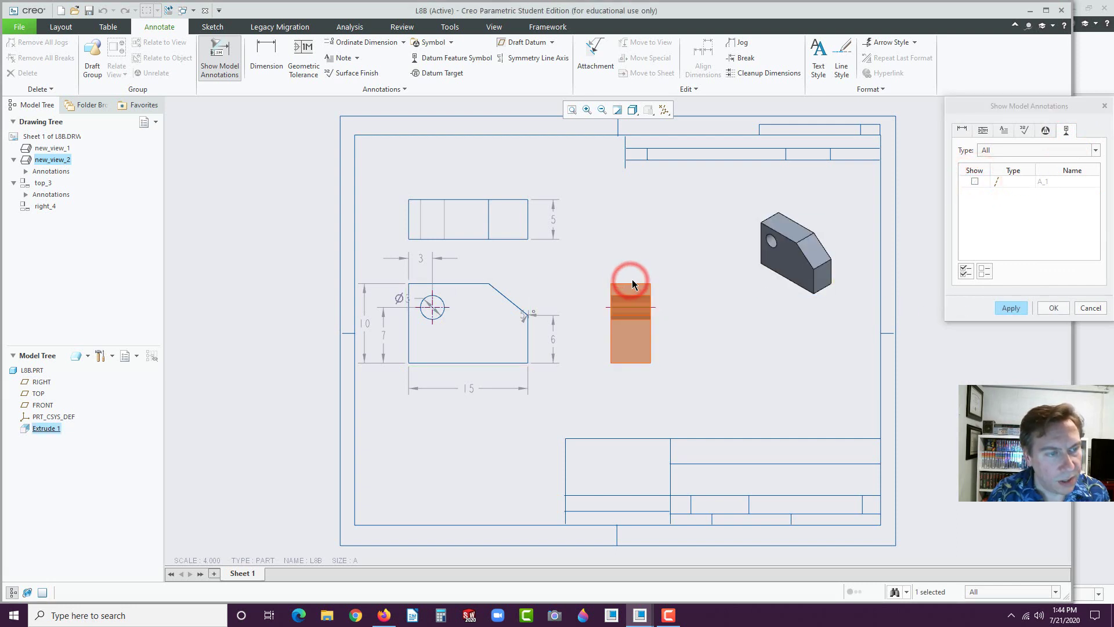
{"action": "left_click", "coordinate": [975, 181]}
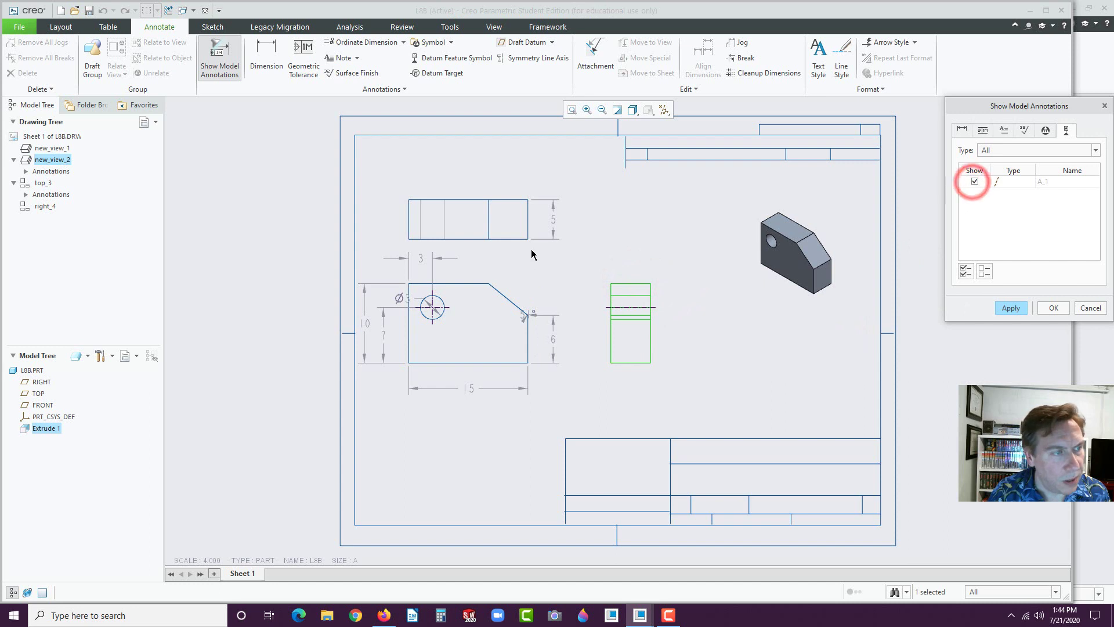
{"action": "left_click", "coordinate": [508, 225]}
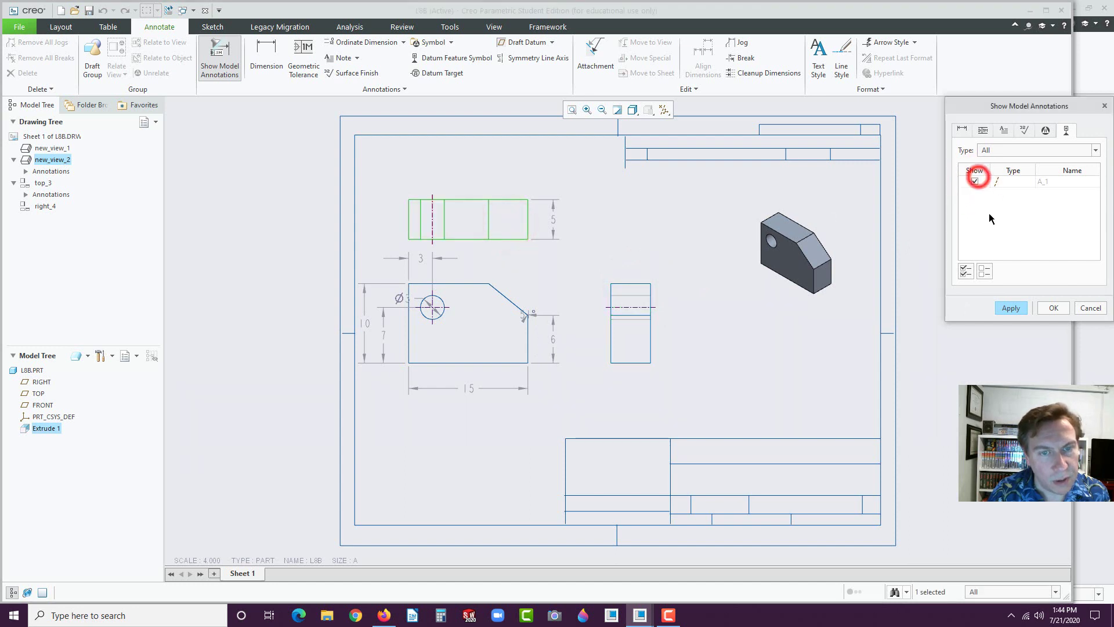
{"action": "left_click", "coordinate": [975, 182]}
{"action": "left_click", "coordinate": [1006, 306]}
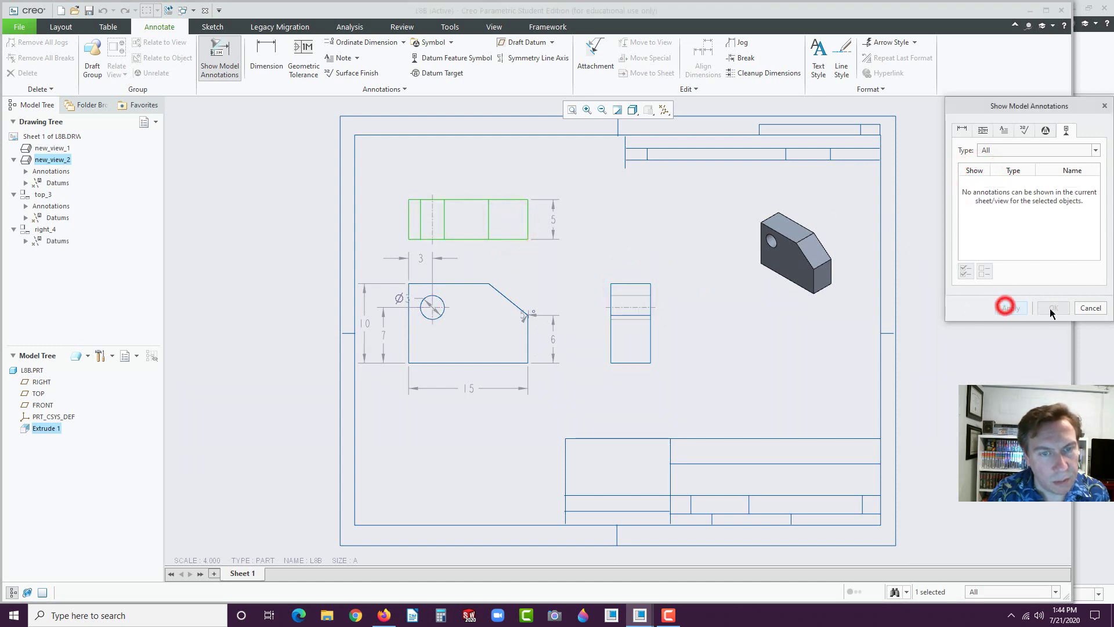
{"action": "left_click", "coordinate": [1089, 308]}
{"action": "left_click", "coordinate": [967, 368]}
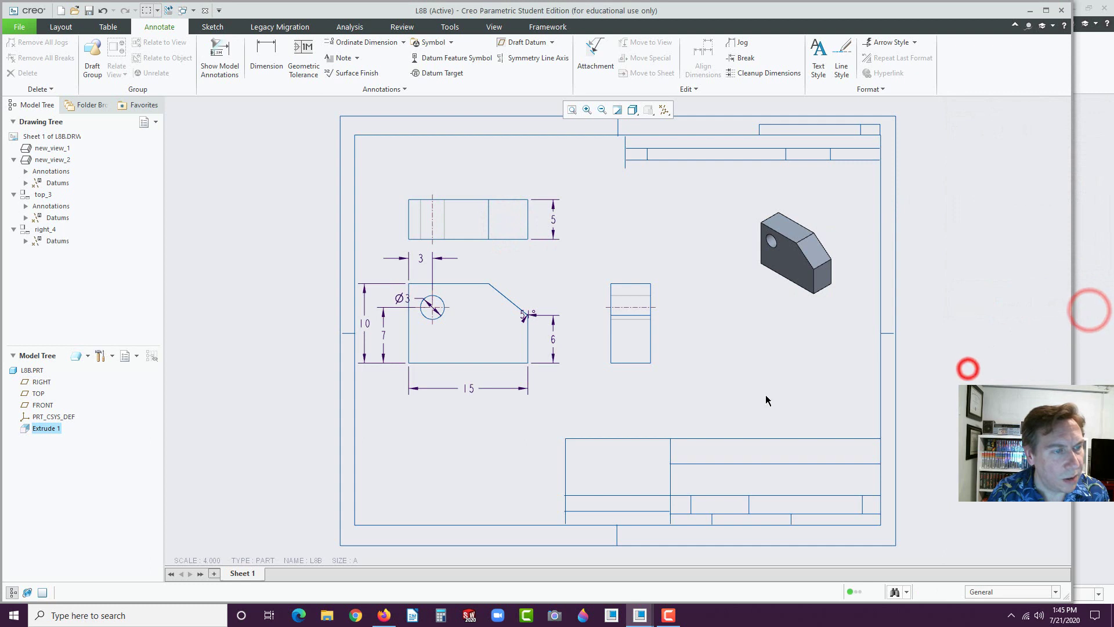
Unlock view movement, then shift the front view slightly right and down and the right-side view further right.
{"action": "left_click", "coordinate": [502, 285]}
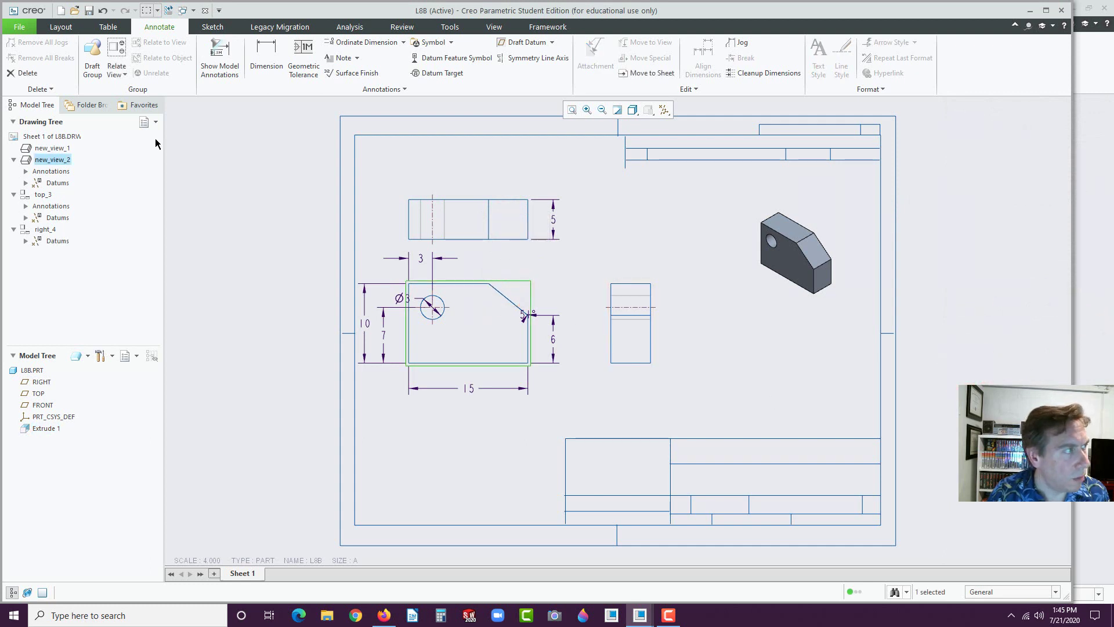
{"action": "left_click", "coordinate": [61, 26]}
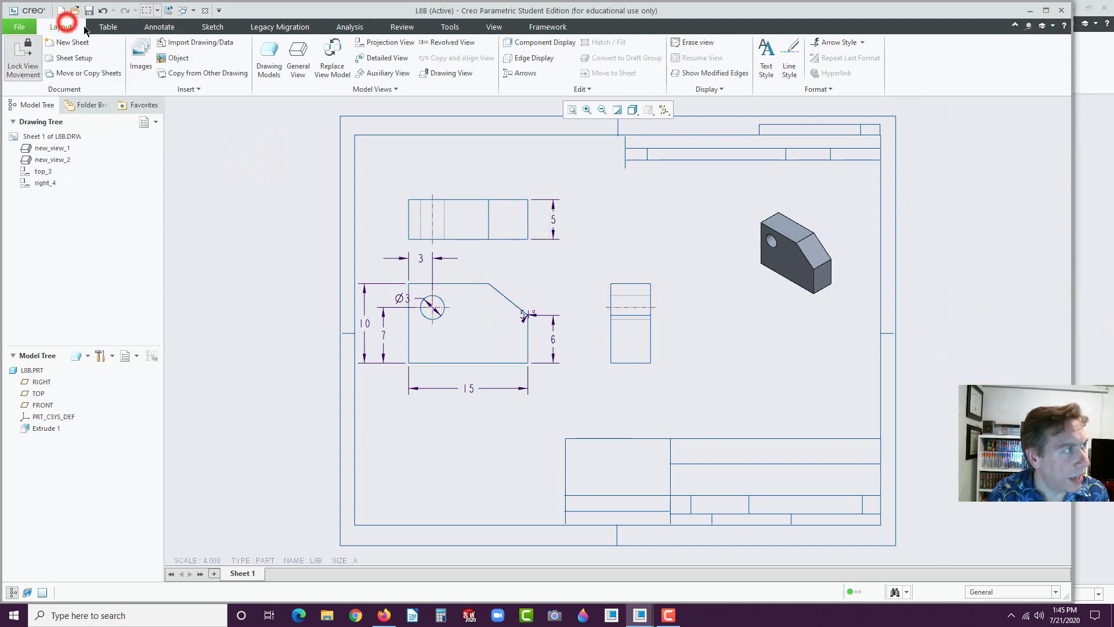
{"action": "left_click", "coordinate": [27, 56]}
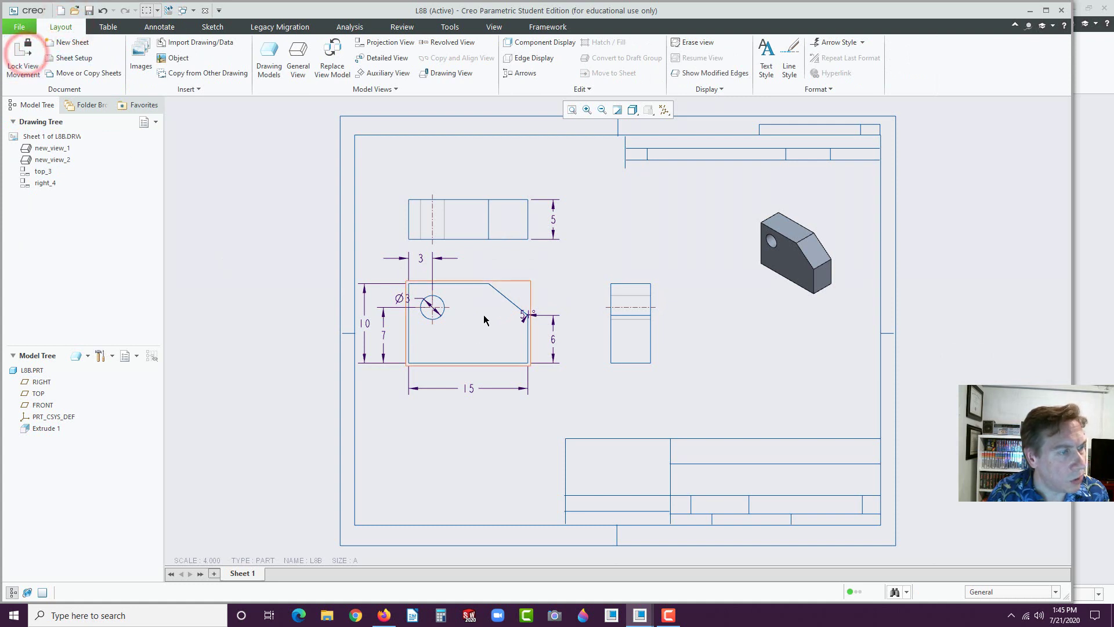
{"action": "left_click", "coordinate": [471, 323]}
{"action": "left_click_drag", "start_coordinate": [473, 325], "coordinate": [504, 331]}
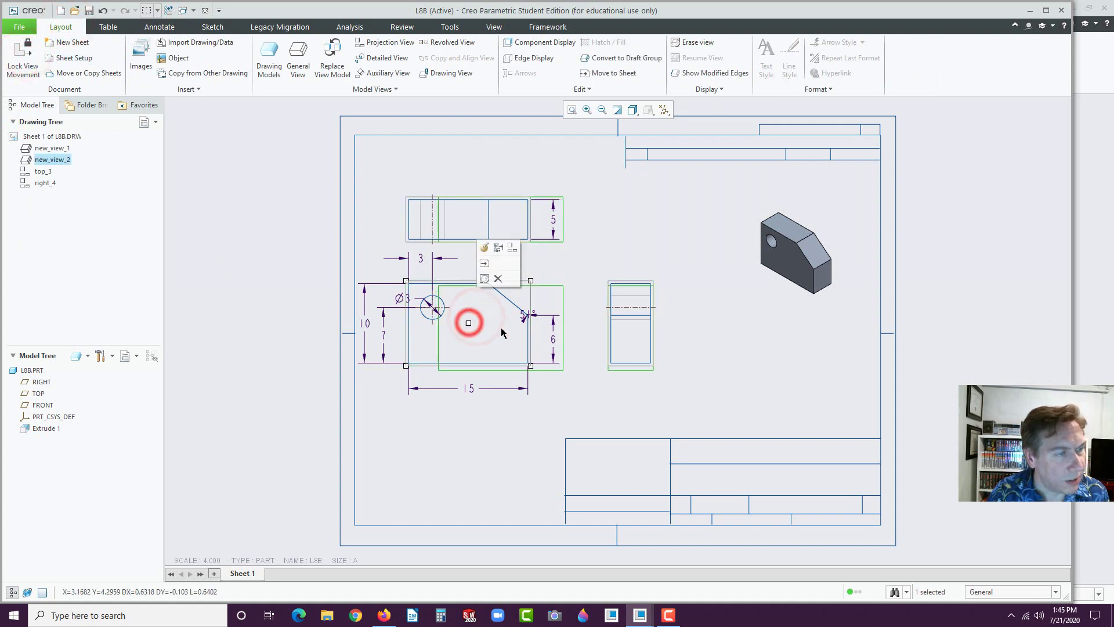
{"action": "left_click", "coordinate": [632, 338]}
{"action": "left_click_drag", "start_coordinate": [631, 329], "coordinate": [686, 331]}
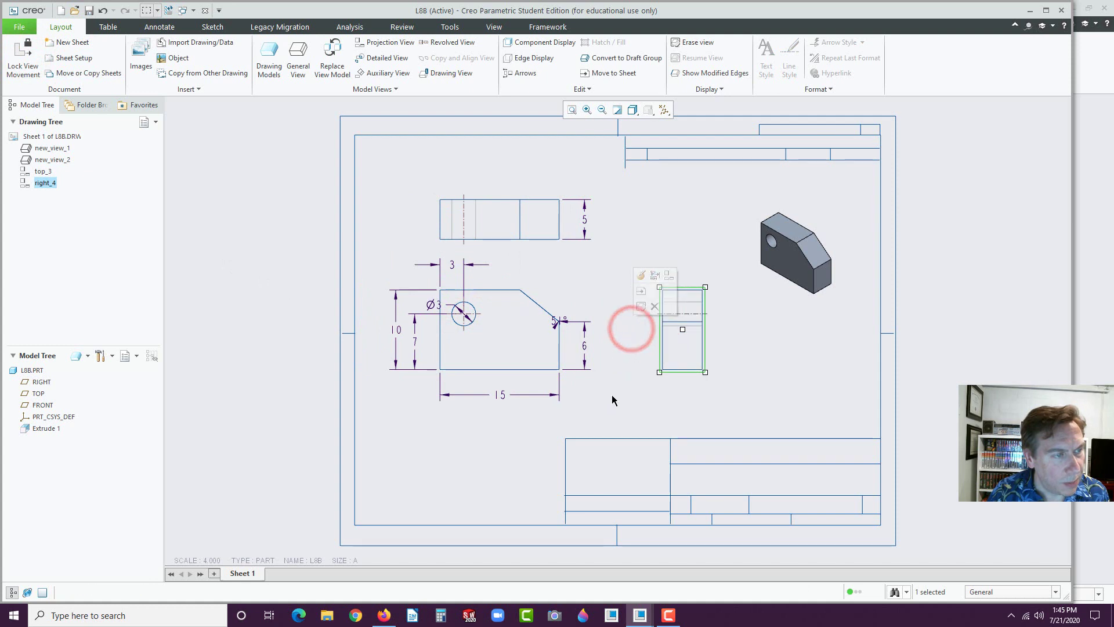
{"action": "left_click", "coordinate": [652, 380]}
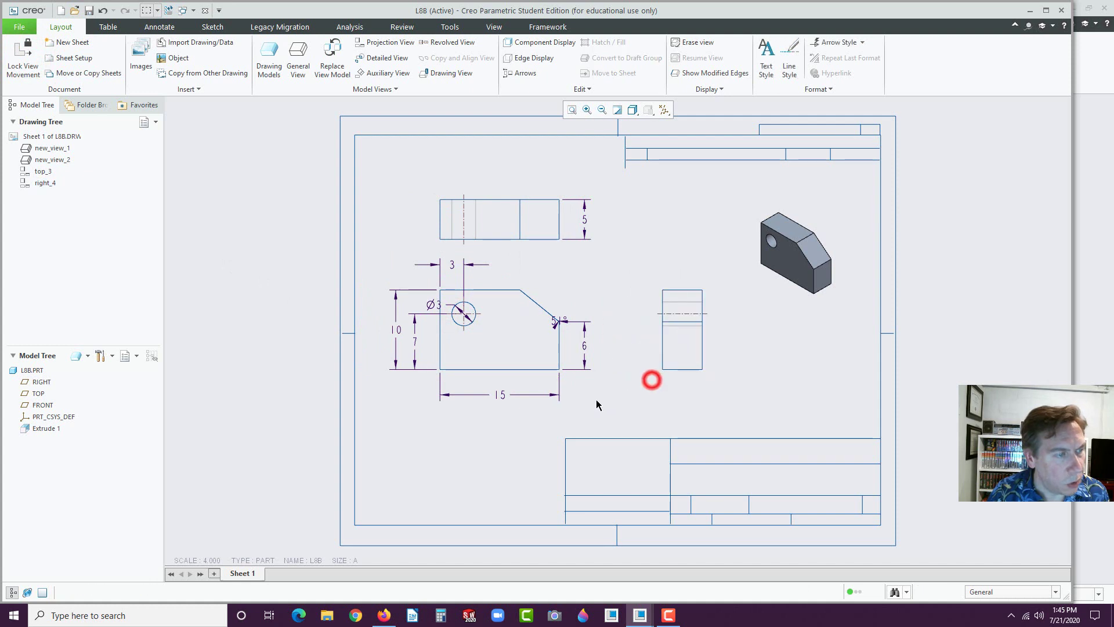
Move the hole's diameter dimension outside the front view, beyond its upper-left corner.
{"action": "left_click", "coordinate": [431, 310]}
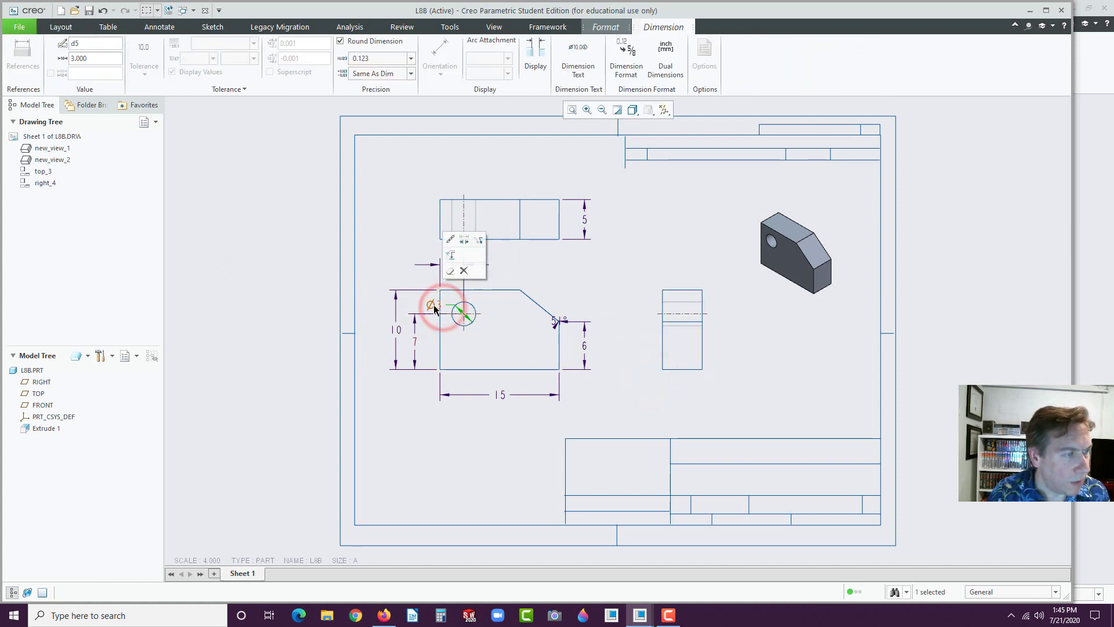
{"action": "left_click_drag", "start_coordinate": [433, 309], "coordinate": [409, 283]}
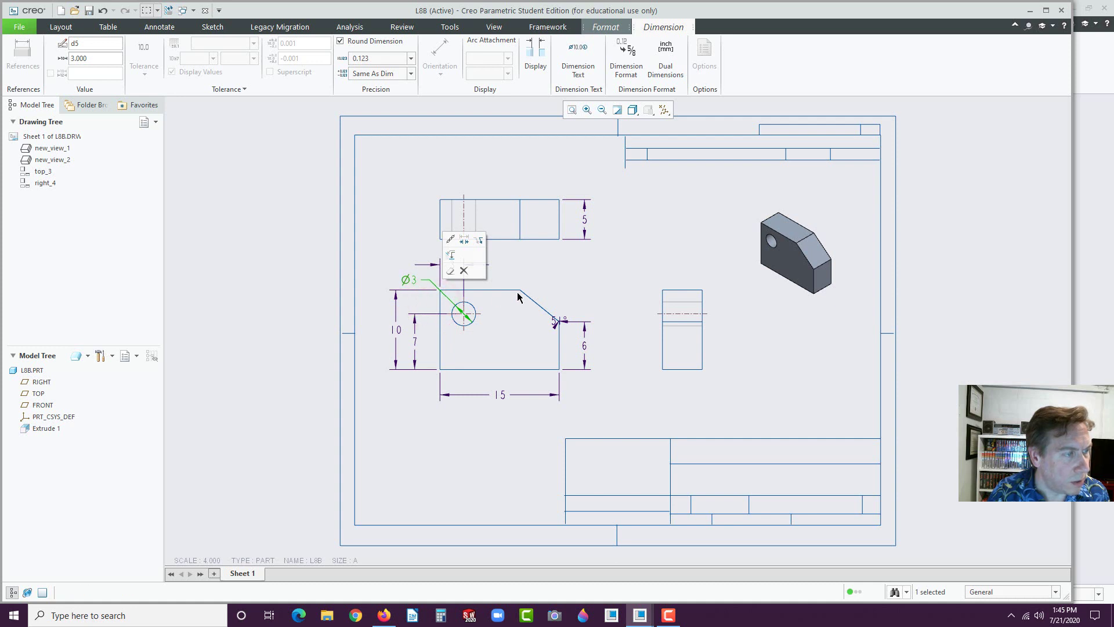
{"action": "left_click", "coordinate": [556, 268]}
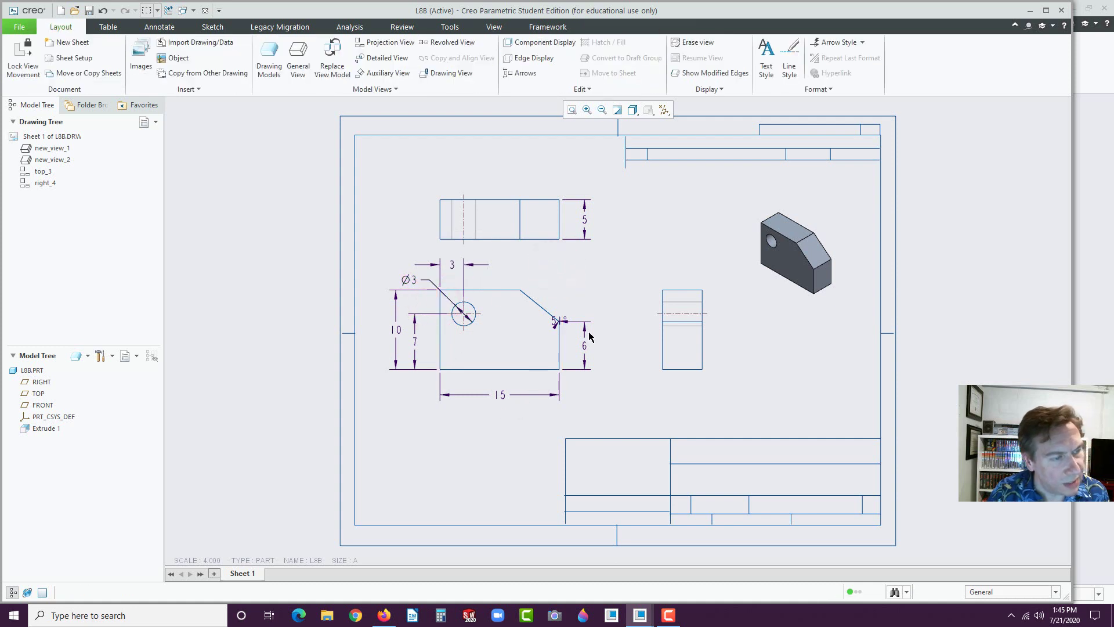
Move the 51° angle dimension above the front view's sloped edge and shorten its witness line to the edge's upper end.
{"action": "left_click", "coordinate": [555, 320]}
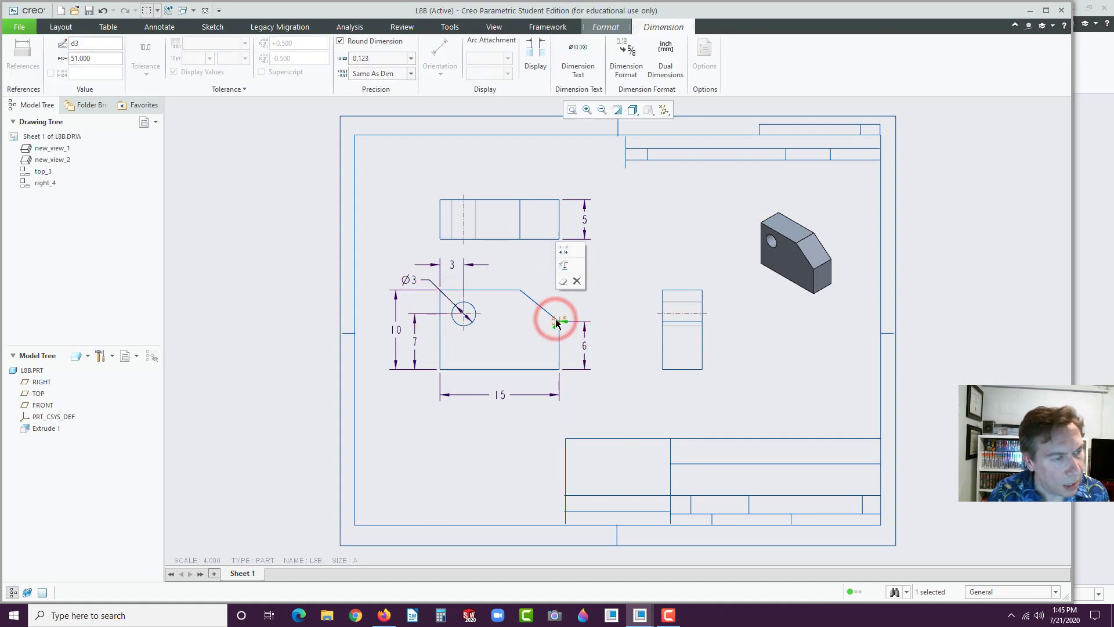
{"action": "left_click_drag", "start_coordinate": [556, 320], "coordinate": [540, 273]}
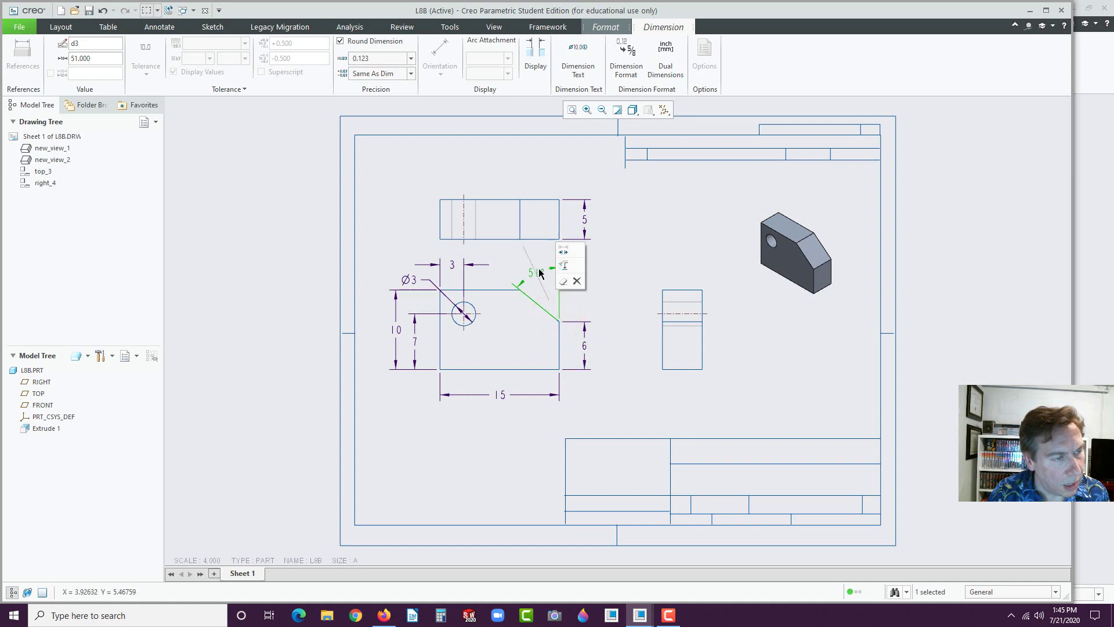
{"action": "scroll", "coordinate": [594, 298], "scroll_direction": "up", "scroll_amount": 2}
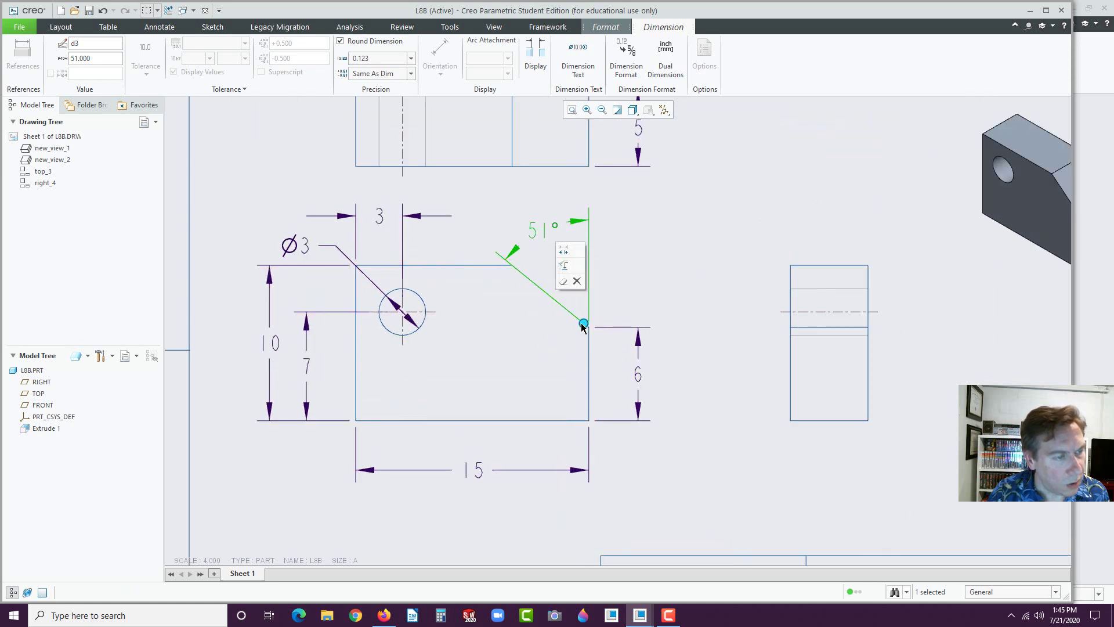
{"action": "left_click_drag", "start_coordinate": [560, 302], "coordinate": [510, 266]}
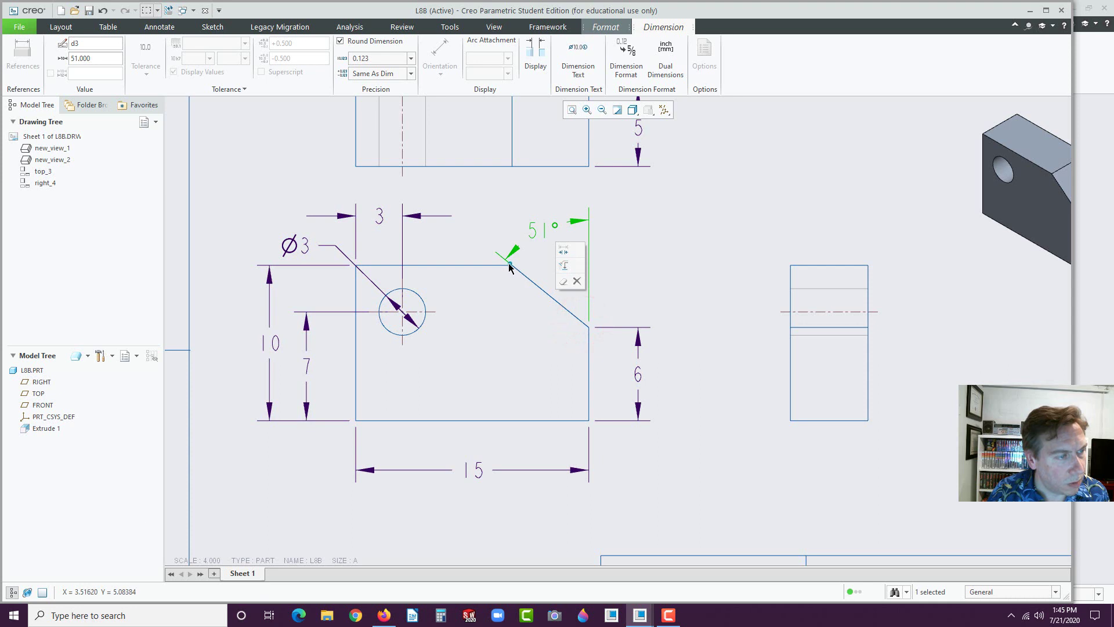
{"action": "left_click", "coordinate": [652, 281]}
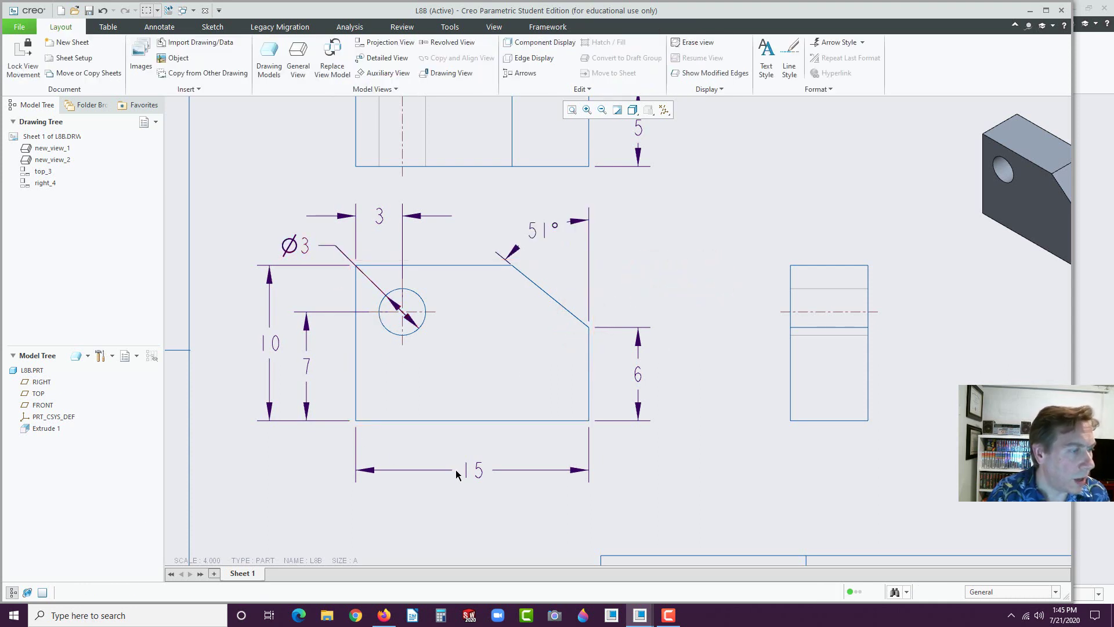
Change the isometric view from its custom scale to the default scale for the sheet.
{"action": "scroll", "coordinate": [625, 478], "scroll_direction": "down", "scroll_amount": 5}
{"action": "scroll", "coordinate": [650, 477], "scroll_direction": "down", "scroll_amount": 1}
{"action": "scroll", "coordinate": [674, 392], "scroll_direction": "up", "scroll_amount": 3}
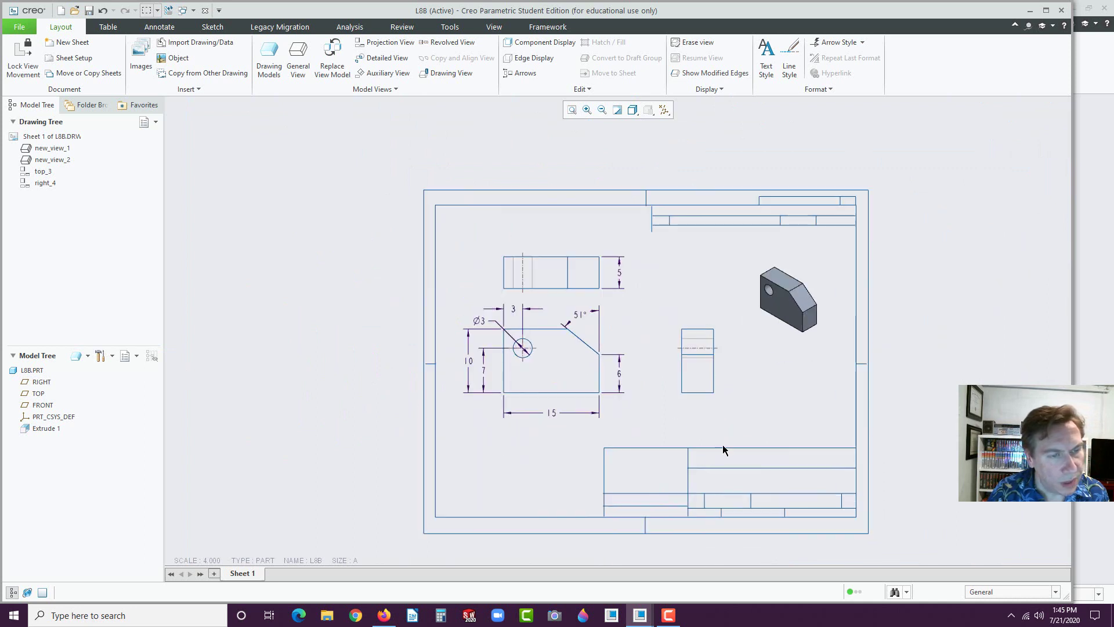
{"action": "left_click", "coordinate": [772, 301]}
{"action": "left_click", "coordinate": [778, 232]}
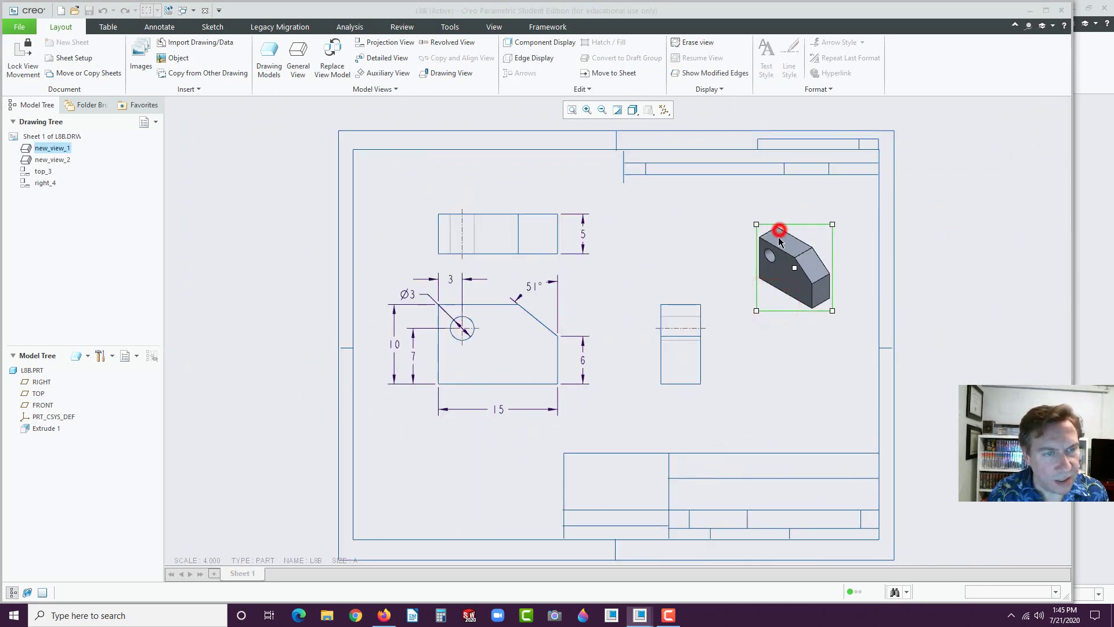
{"action": "left_click", "coordinate": [826, 161]}
{"action": "left_click", "coordinate": [870, 142]}
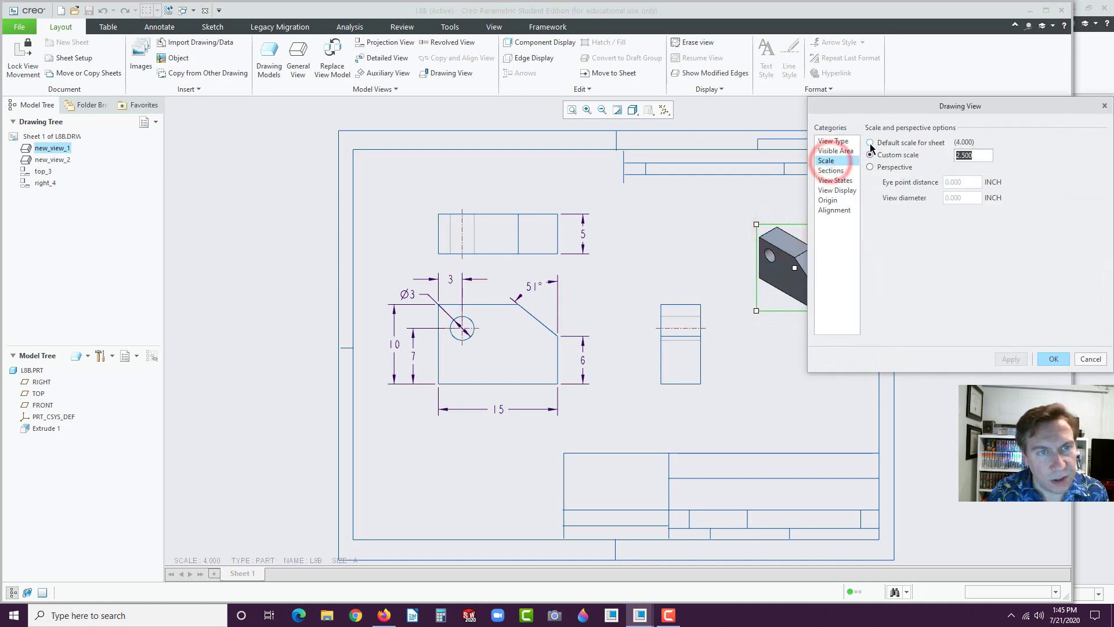
{"action": "left_click", "coordinate": [1005, 360]}
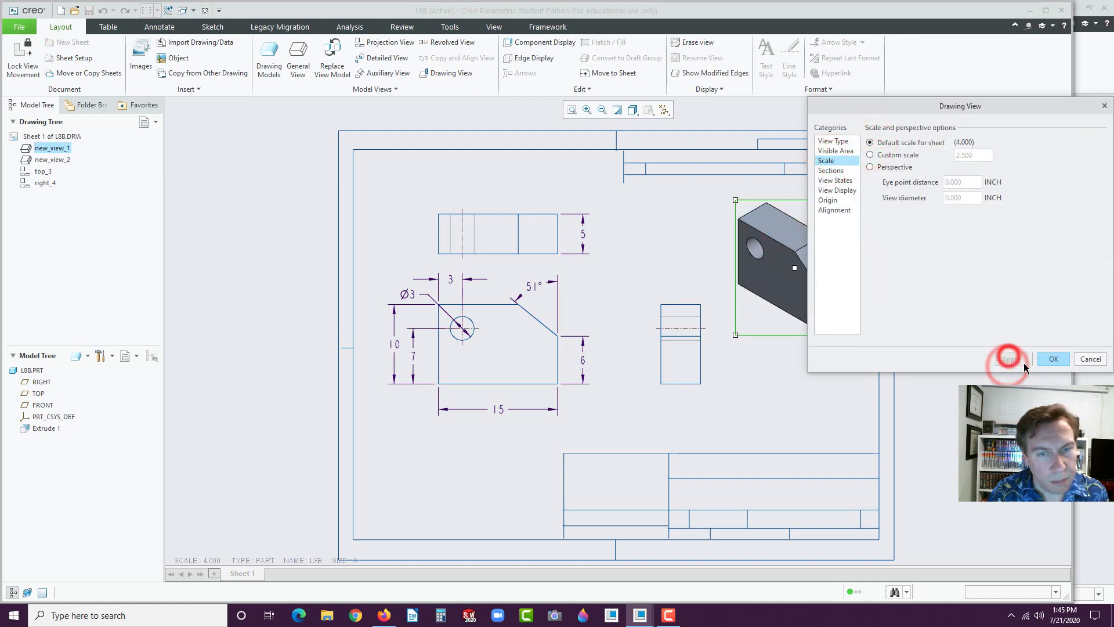
{"action": "left_click", "coordinate": [1050, 359]}
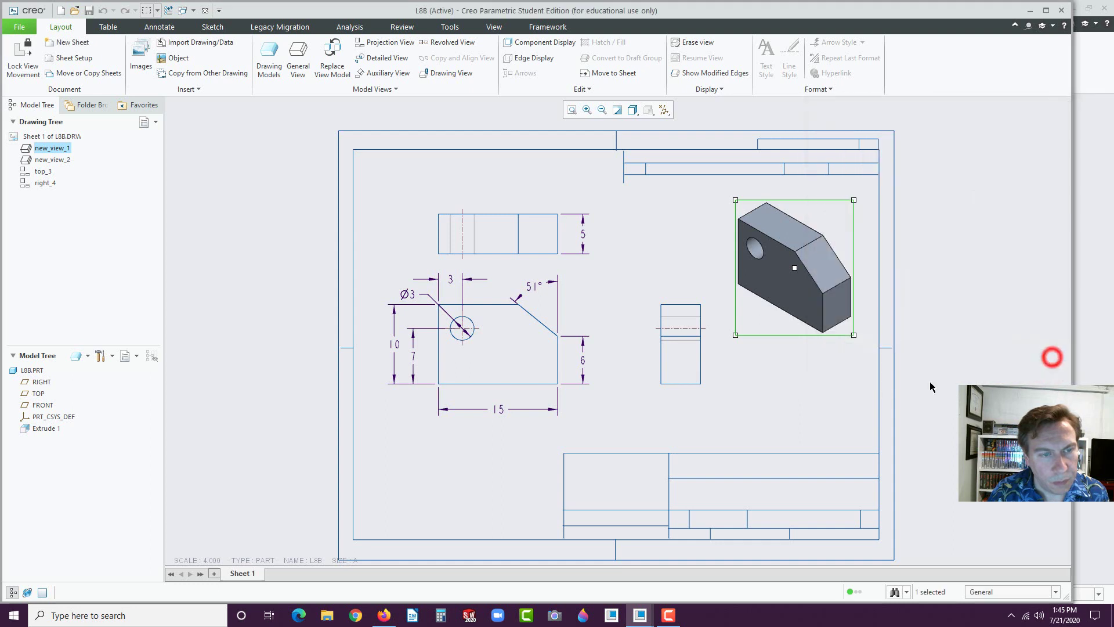
{"action": "left_click", "coordinate": [838, 398]}
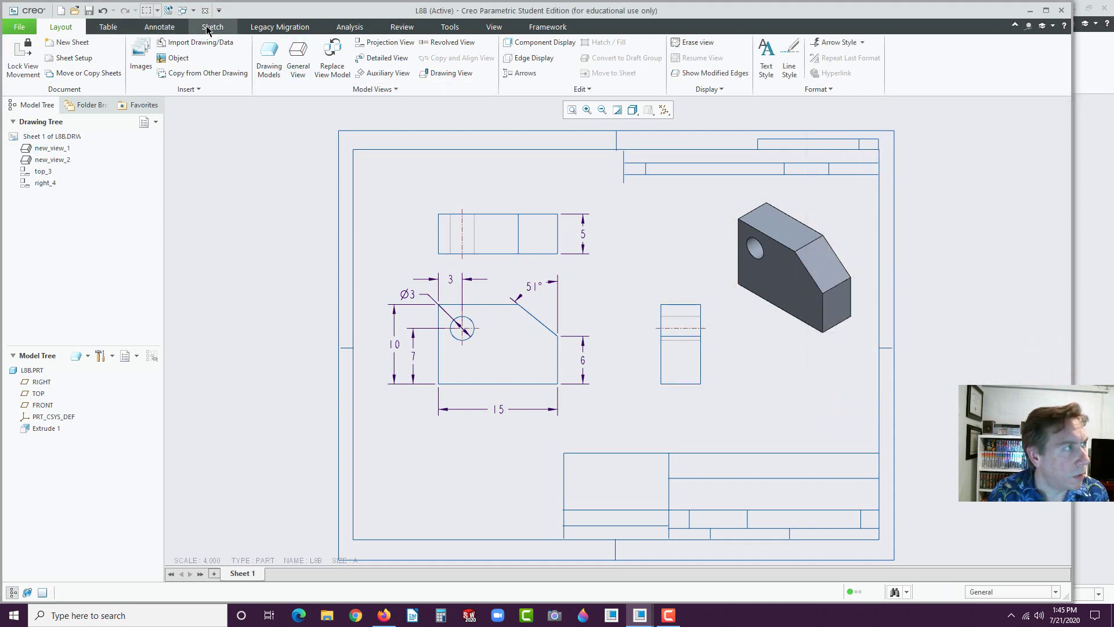
Add an unattached note reading "CFS" in the upper cell of the title block, right of its large empty box.
{"action": "left_click", "coordinate": [165, 27]}
{"action": "left_click", "coordinate": [342, 58]}
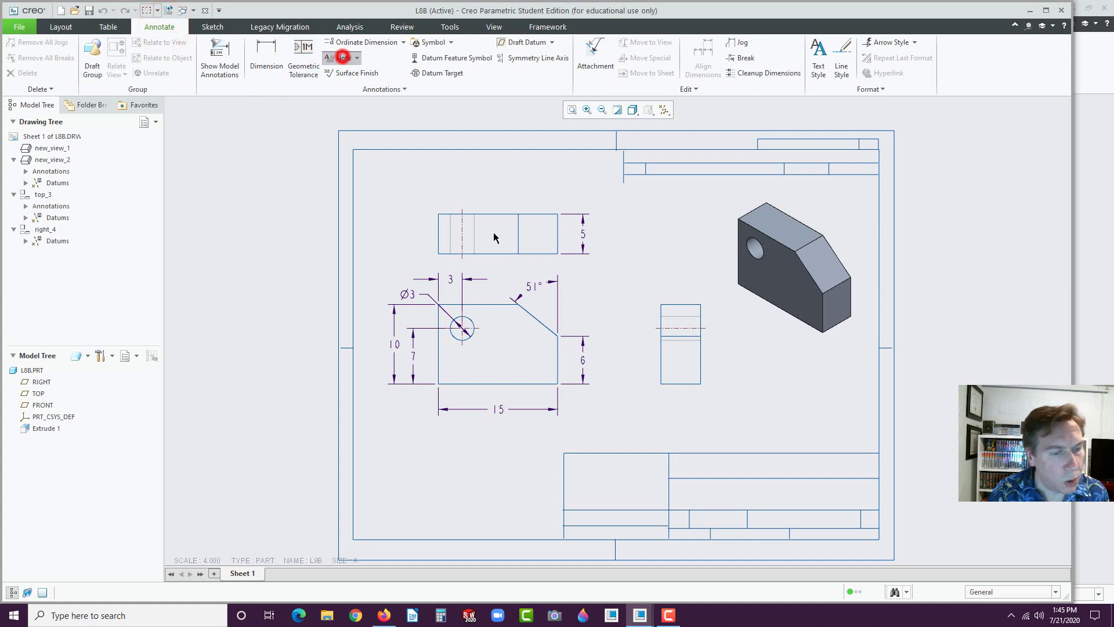
{"action": "left_click", "coordinate": [703, 465]}
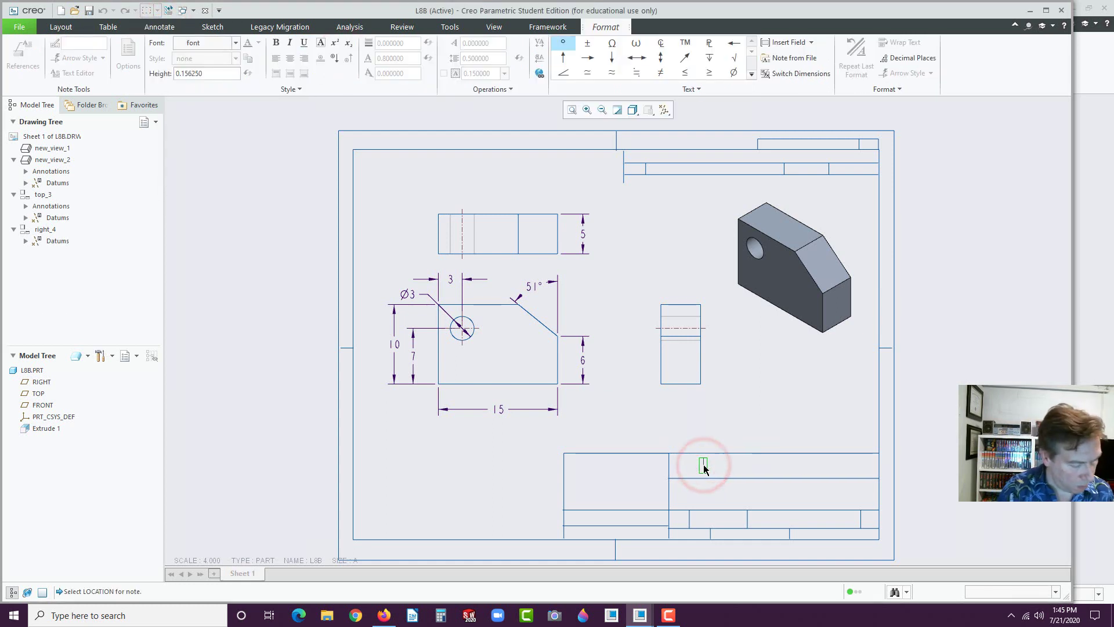
{"action": "type", "text": "CFS"}
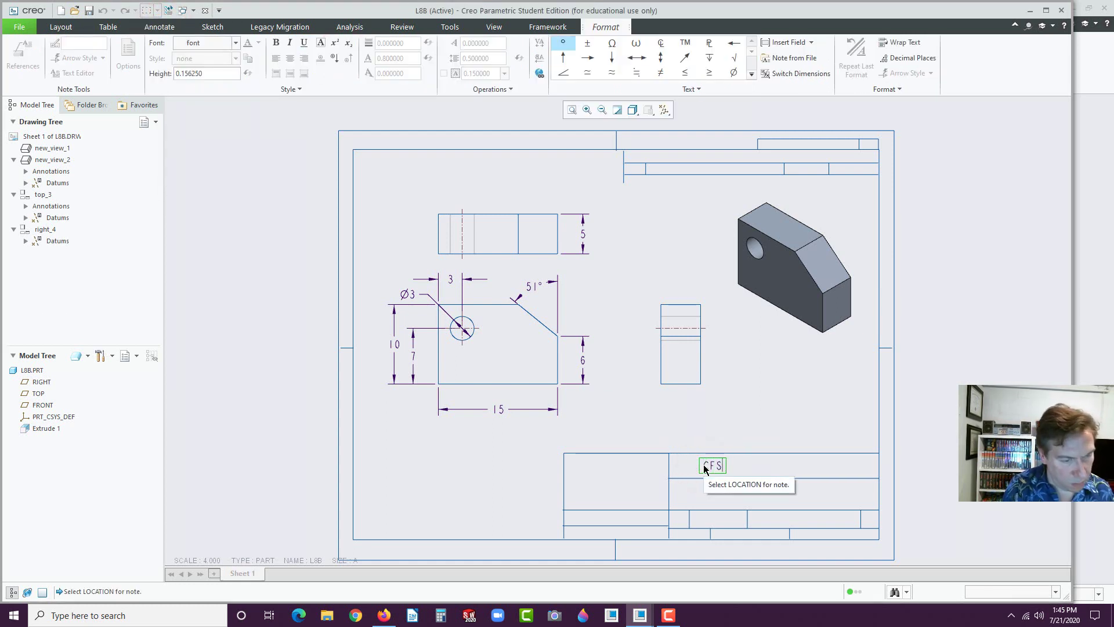
{"action": "left_click", "coordinate": [798, 373]}
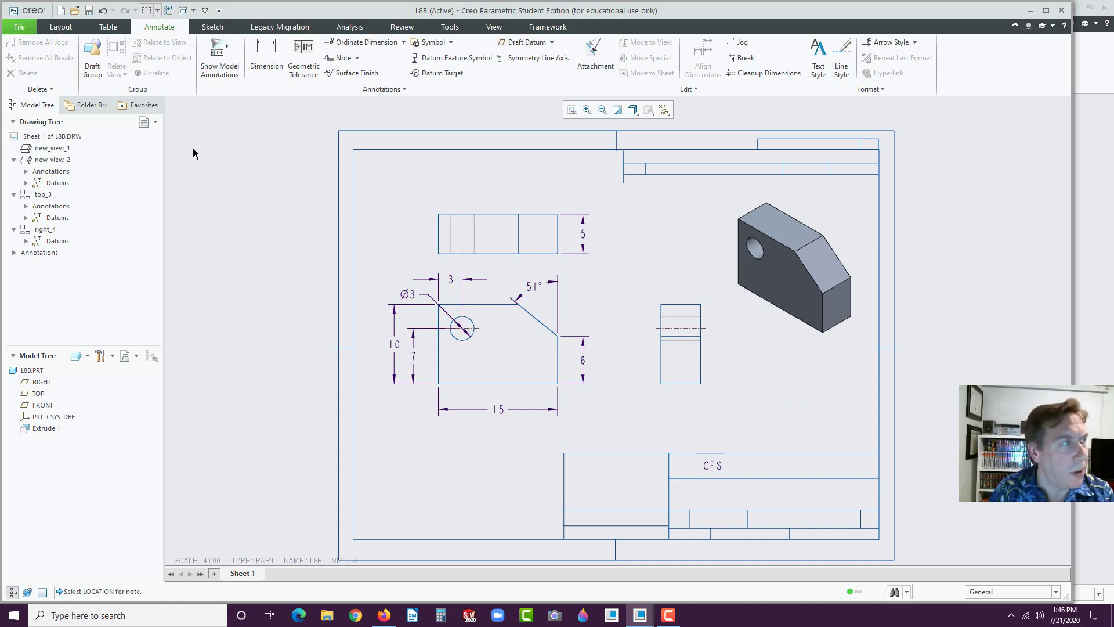
Quick-export the drawing to PDF, check the result in the browser and close the browser window.
{"action": "left_click", "coordinate": [21, 28]}
{"action": "mouse_move", "coordinate": [61, 111]}
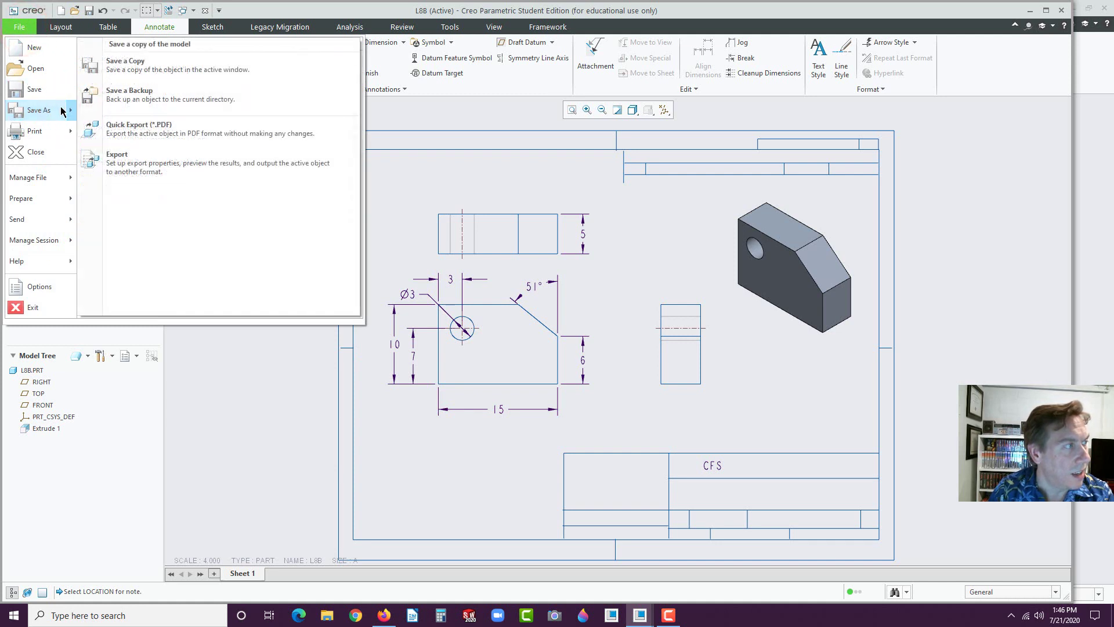
{"action": "left_click", "coordinate": [127, 133]}
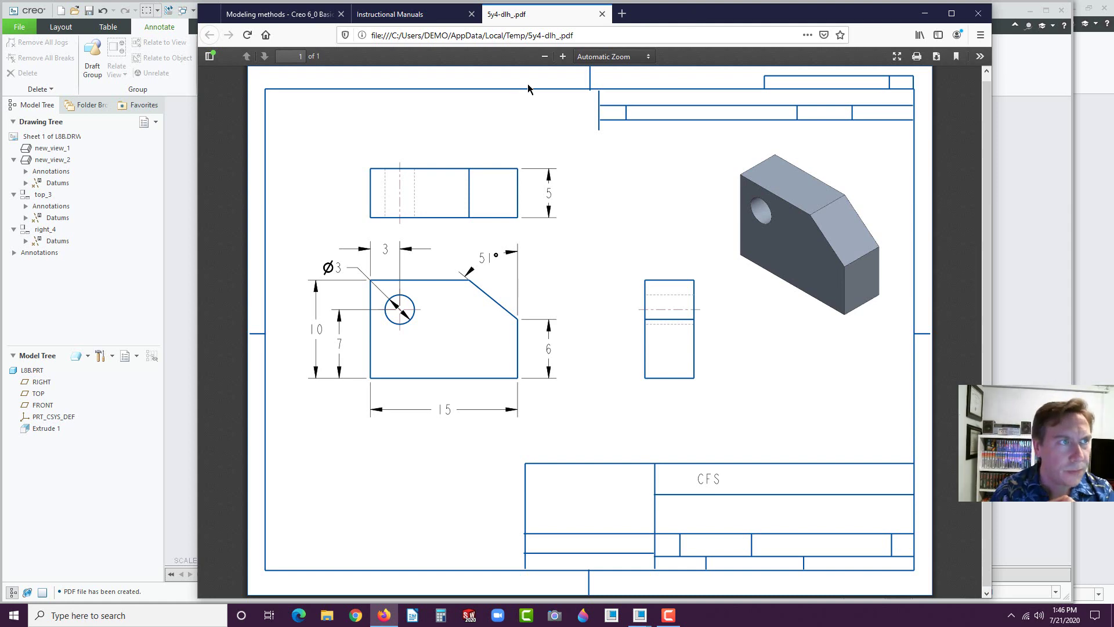
{"action": "left_click", "coordinate": [978, 18]}
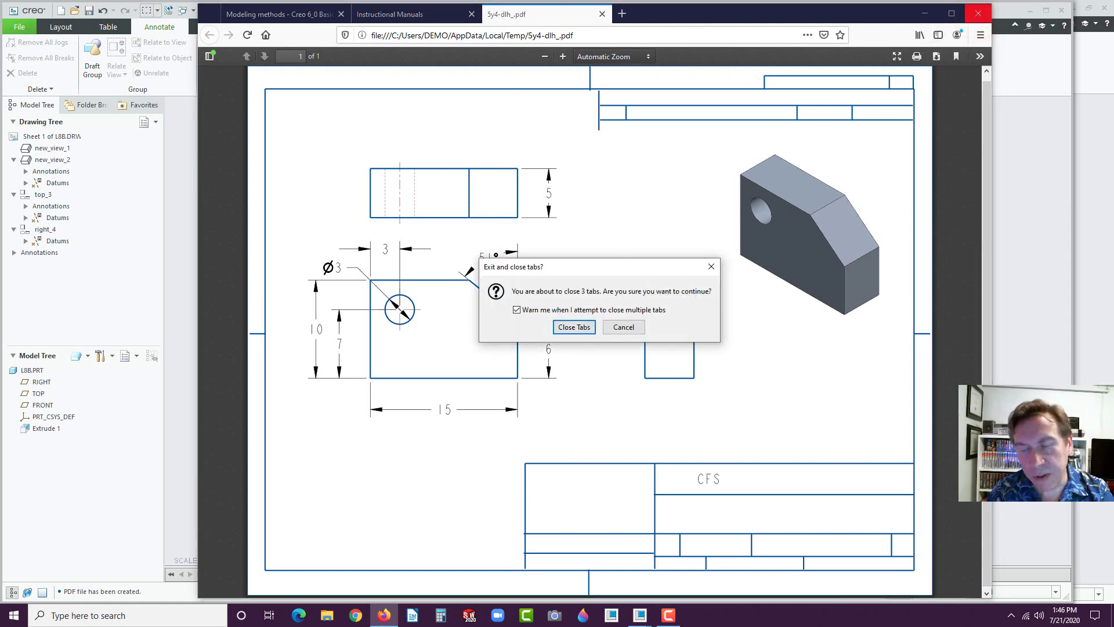